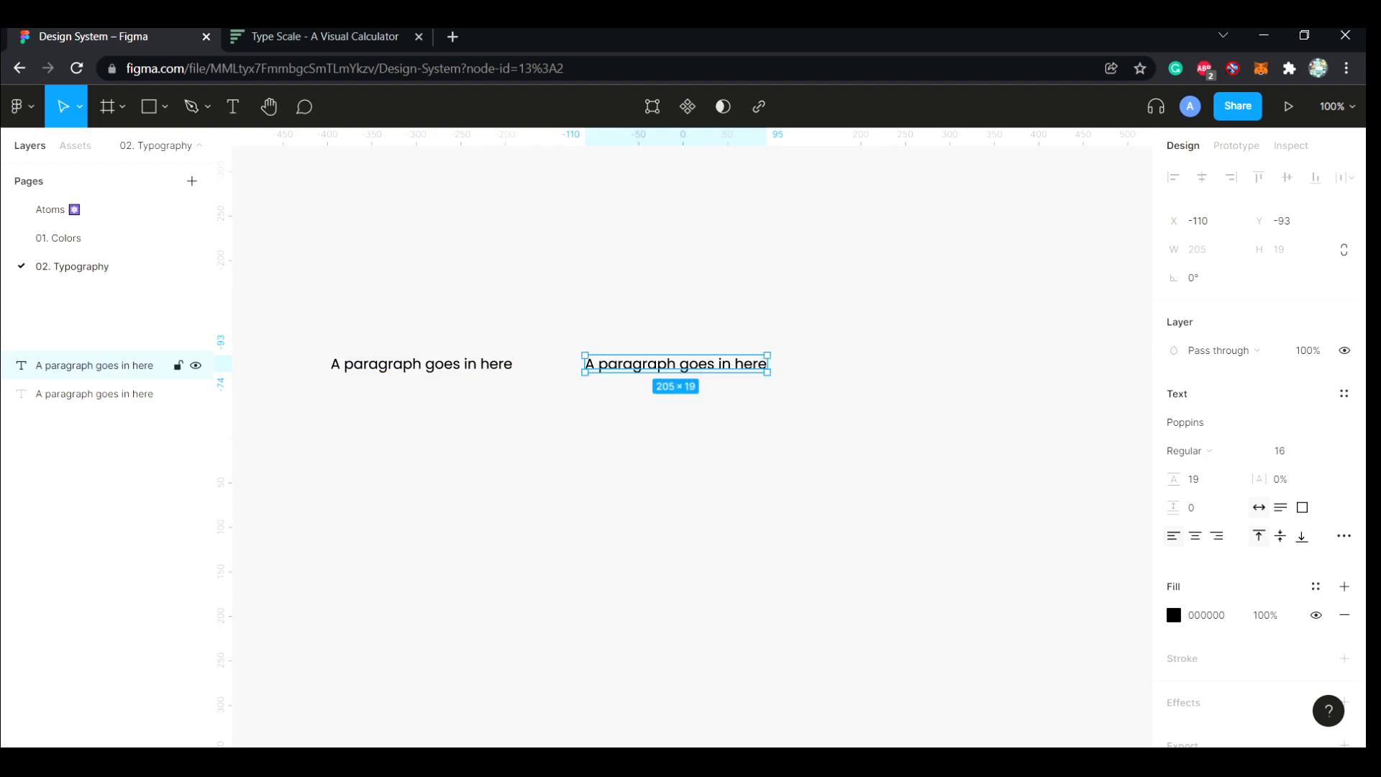
# Set the second paragraph's font weight to SemiBold
pyautogui.click(1187, 451)
pyautogui.click(1212, 452)
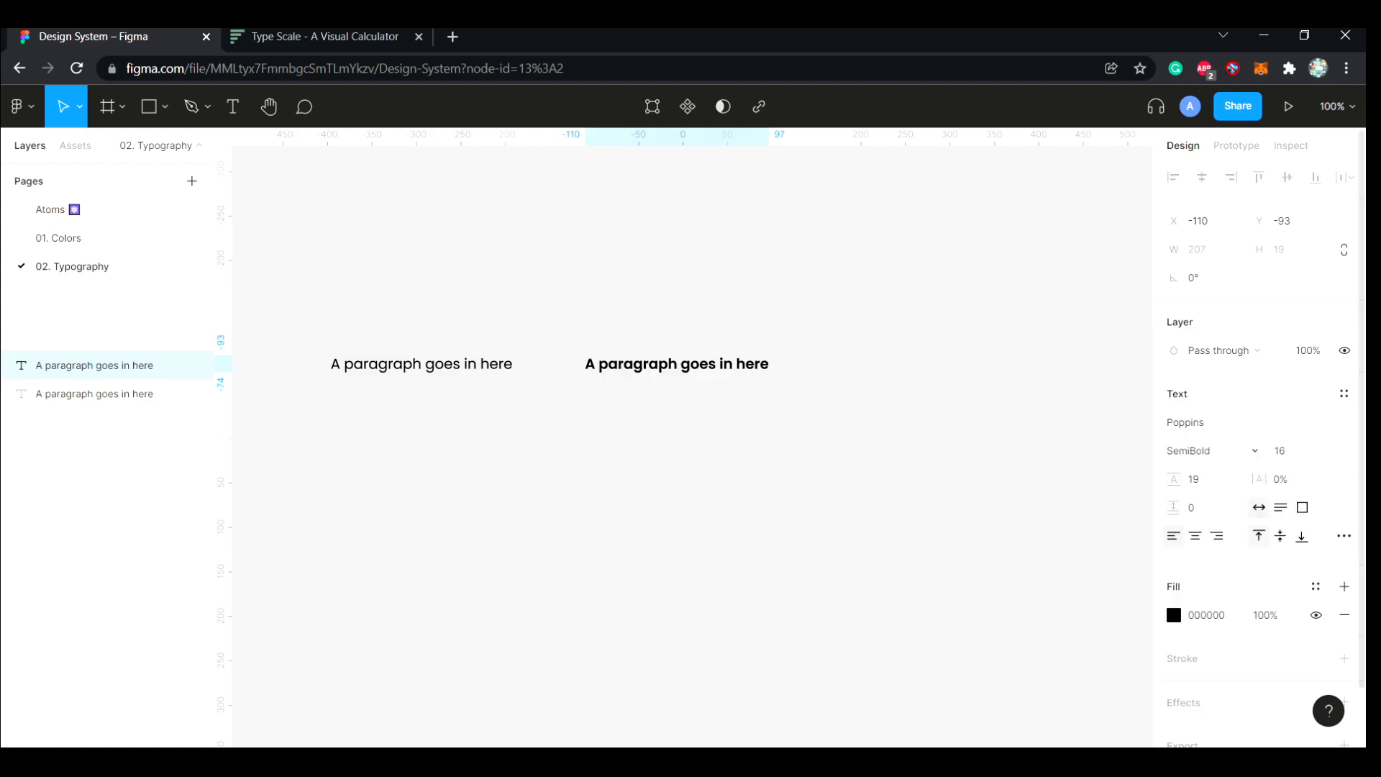
pyautogui.click(676, 446)
# Duplicate the regular paragraph to the right of the semibold one and underline the copy
pyautogui.hscroll(1, 676, 446)
pyautogui.click(348, 364)
pyautogui.moveTo(348, 364); pyautogui.dragTo(835, 364)
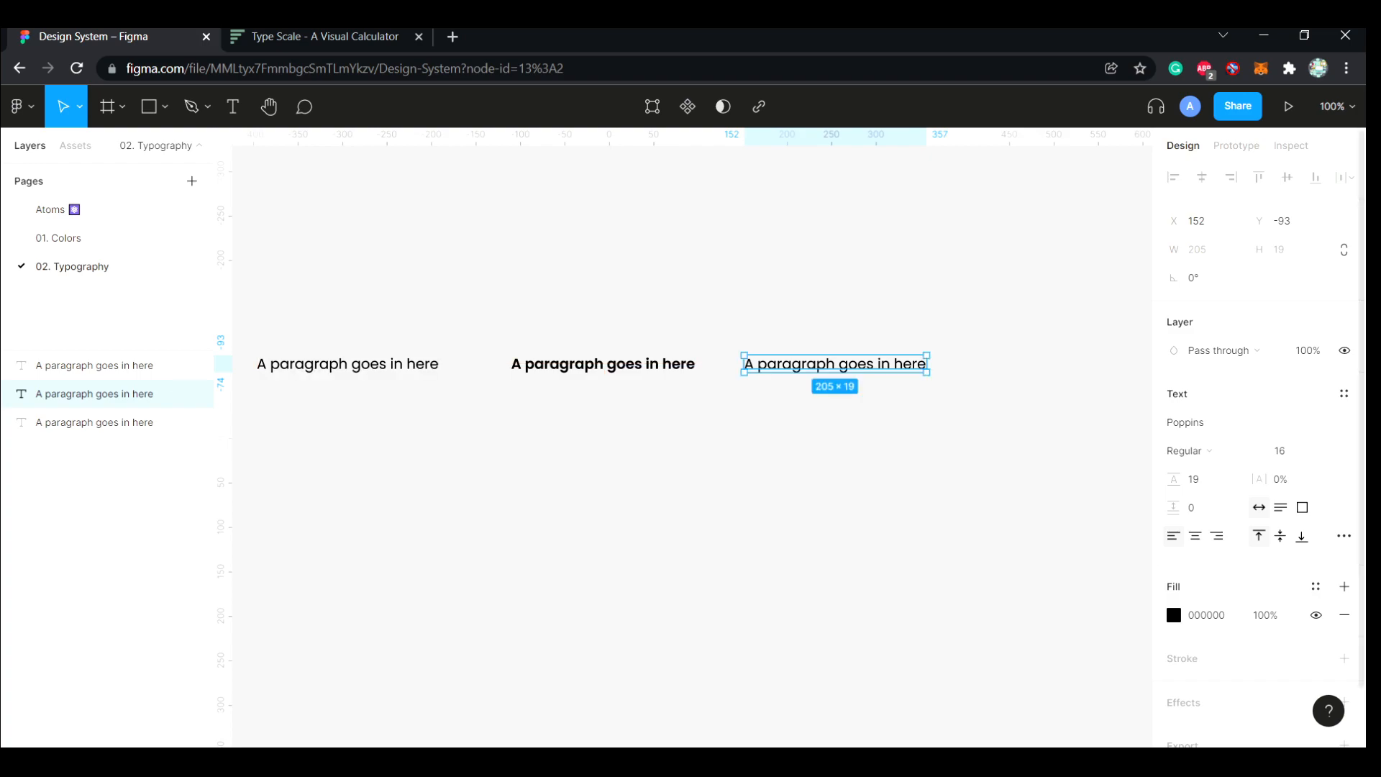
pyautogui.click(1344, 536)
pyautogui.click(1110, 465)
pyautogui.click(838, 475)
pyautogui.hscroll(-1, 838, 475)
pyautogui.hscroll(-1, 691, 446)
pyautogui.hscroll(1, 461, 366)
pyautogui.click(446, 364)
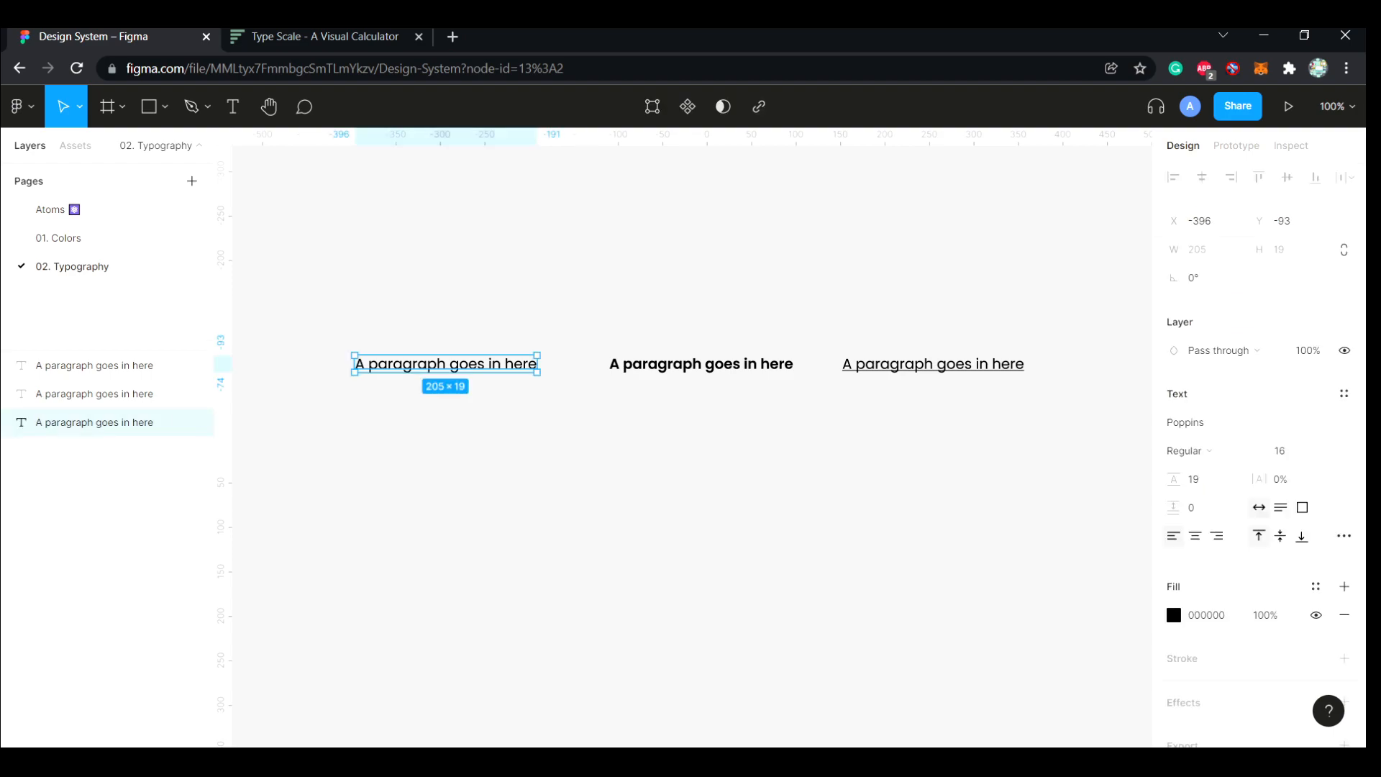
pyautogui.press('Tab')
pyautogui.press('Tab')
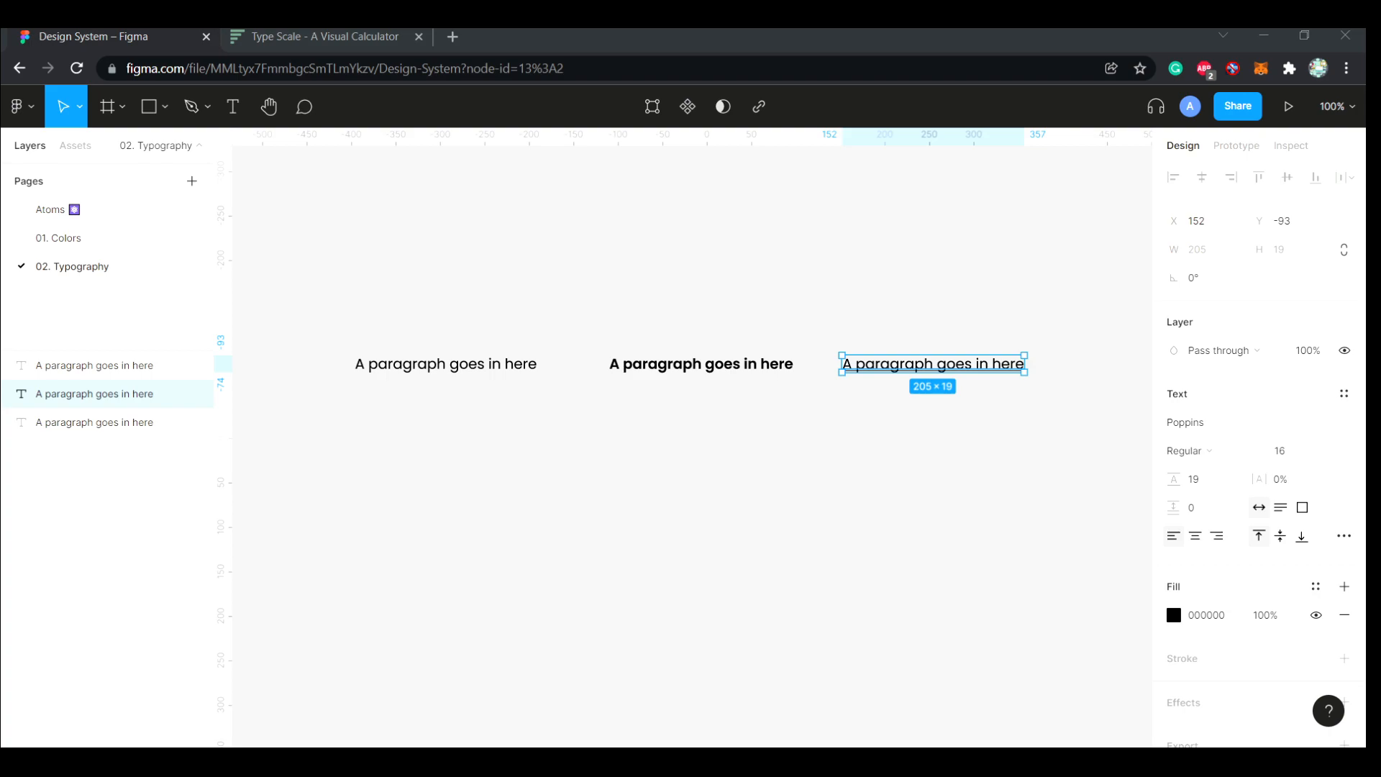
pyautogui.press('Escape')
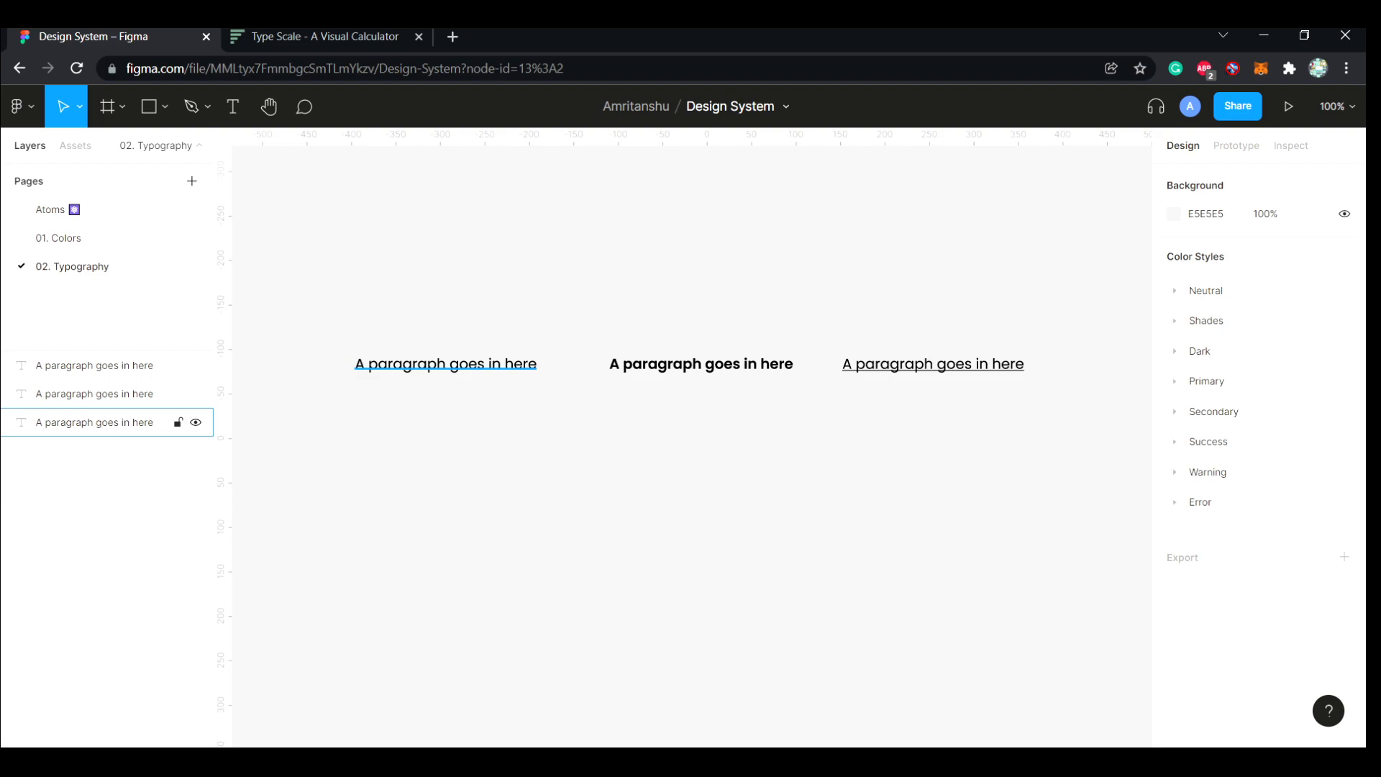
# Rename the regular paragraph's layer as P2/Regular
pyautogui.click(445, 364)
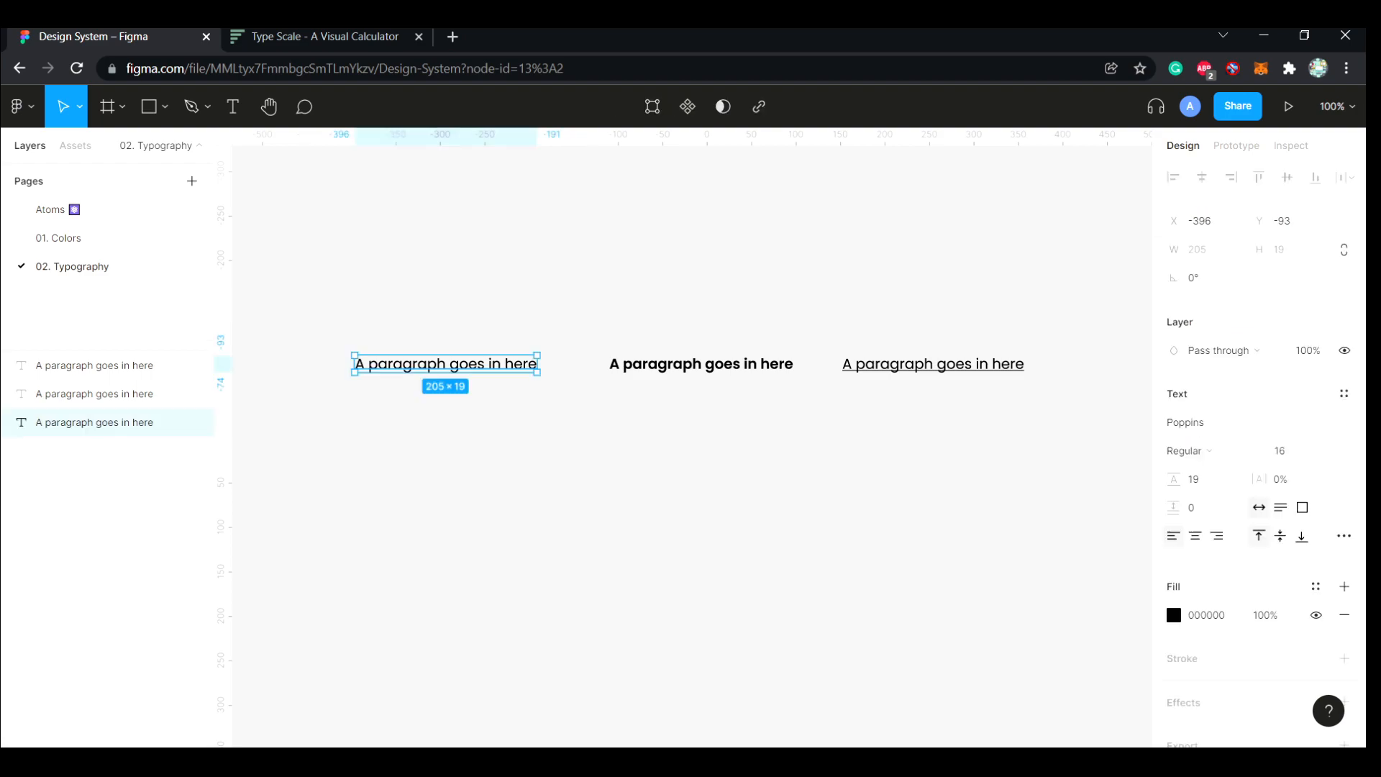
pyautogui.hotkey('ctrl', 'r')
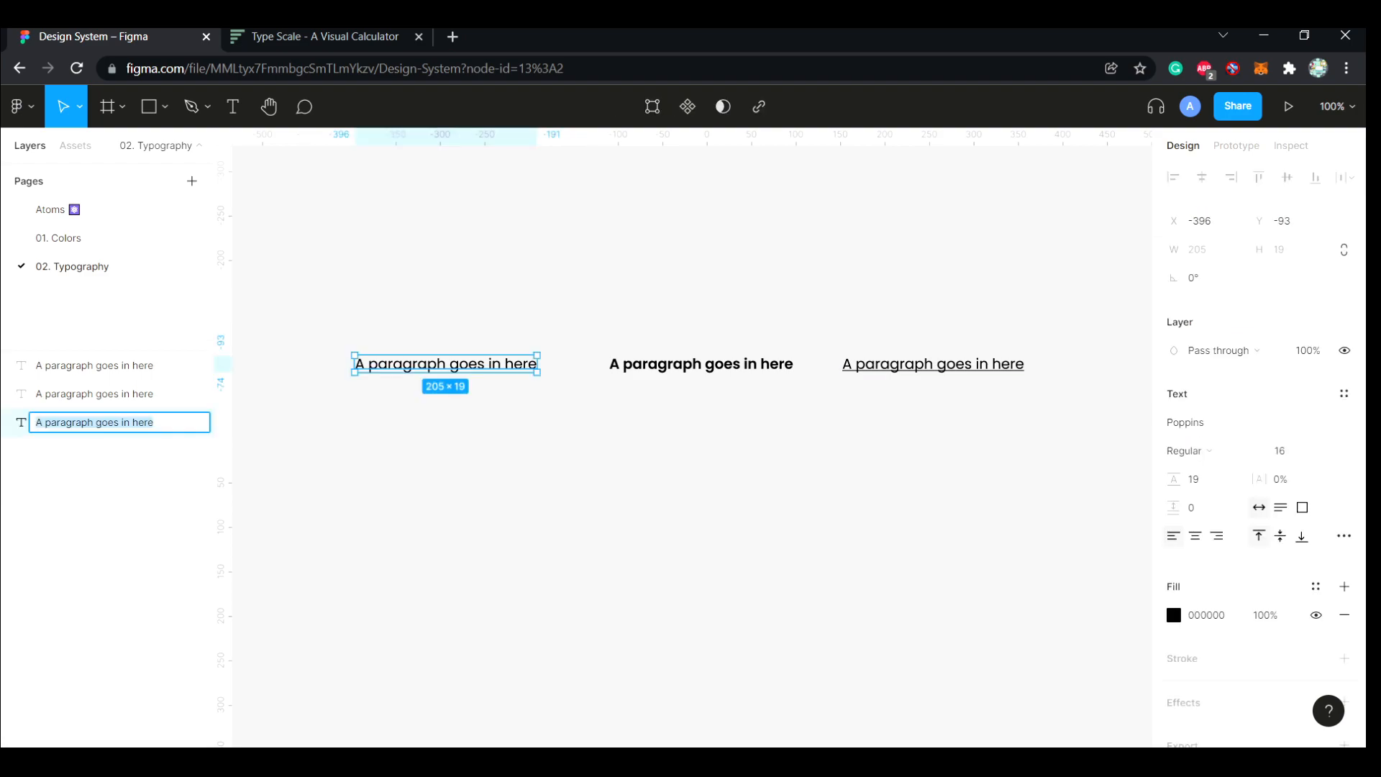
pyautogui.write('P2/Regular')
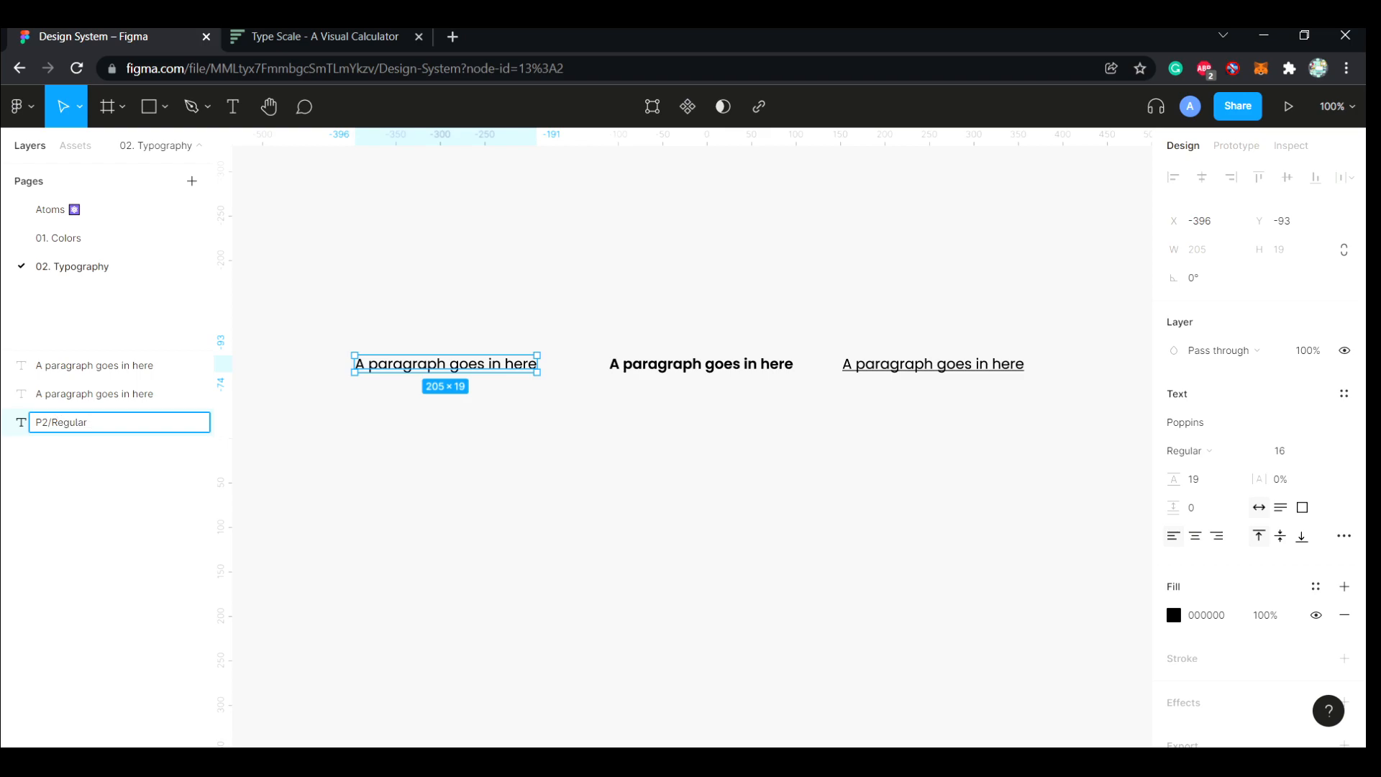
pyautogui.press('Return')
pyautogui.press('Escape')
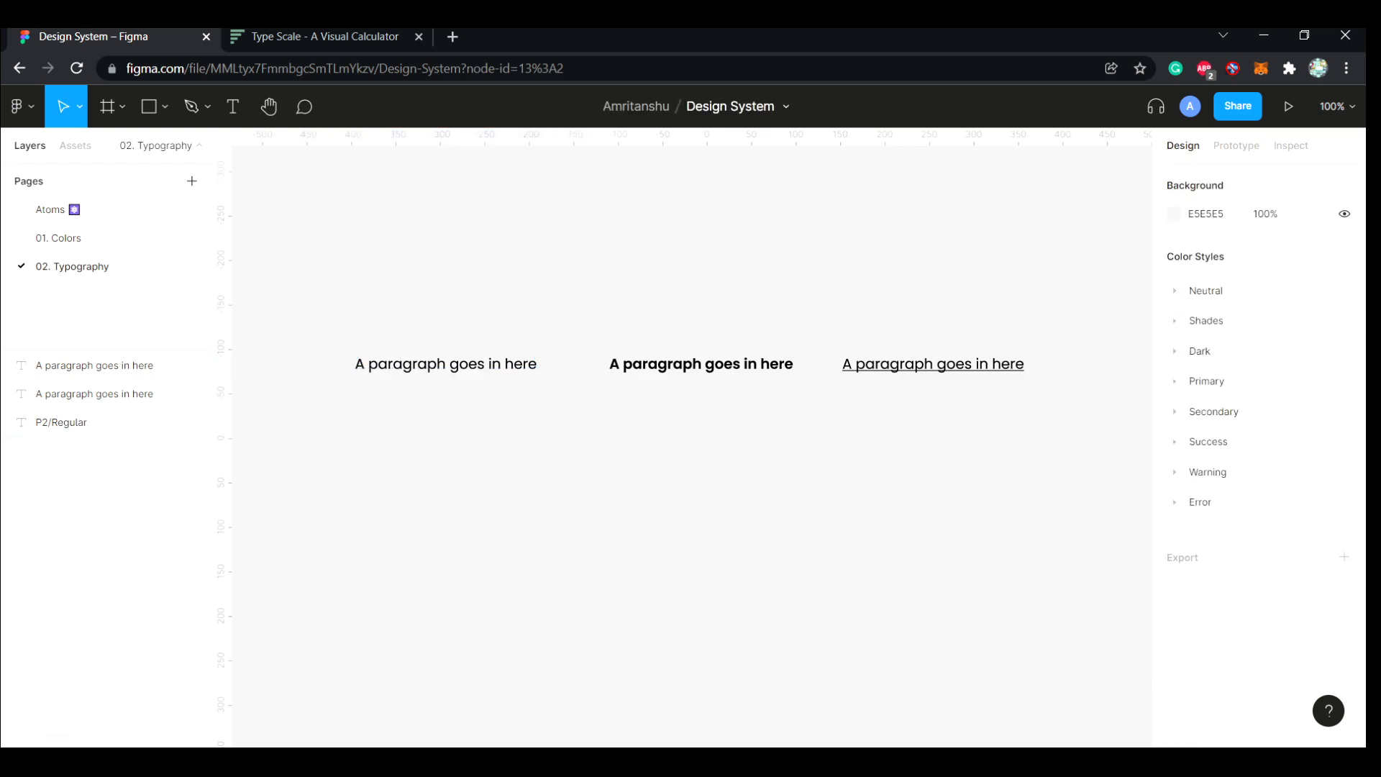
pyautogui.hotkey('alt', 'Tab')
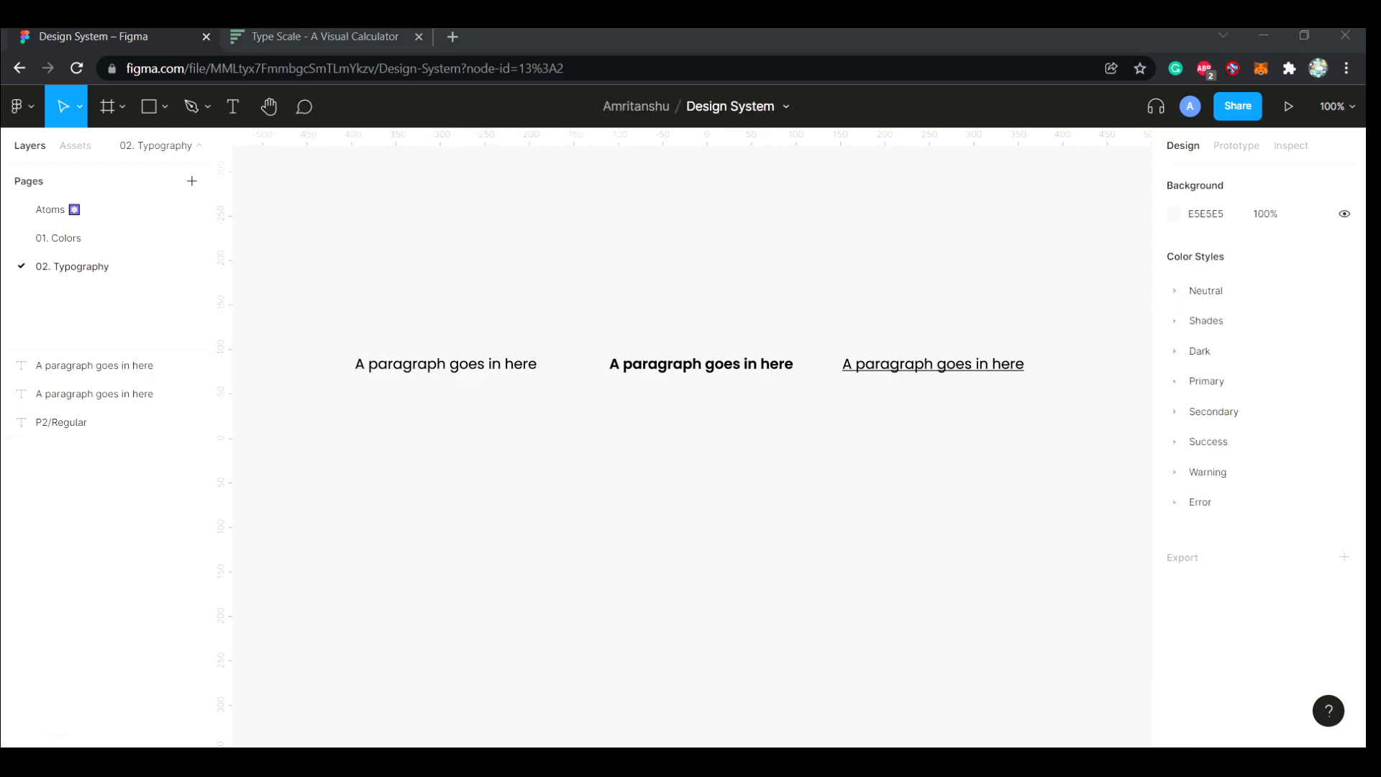
pyautogui.hotkey('alt', 'Tab')
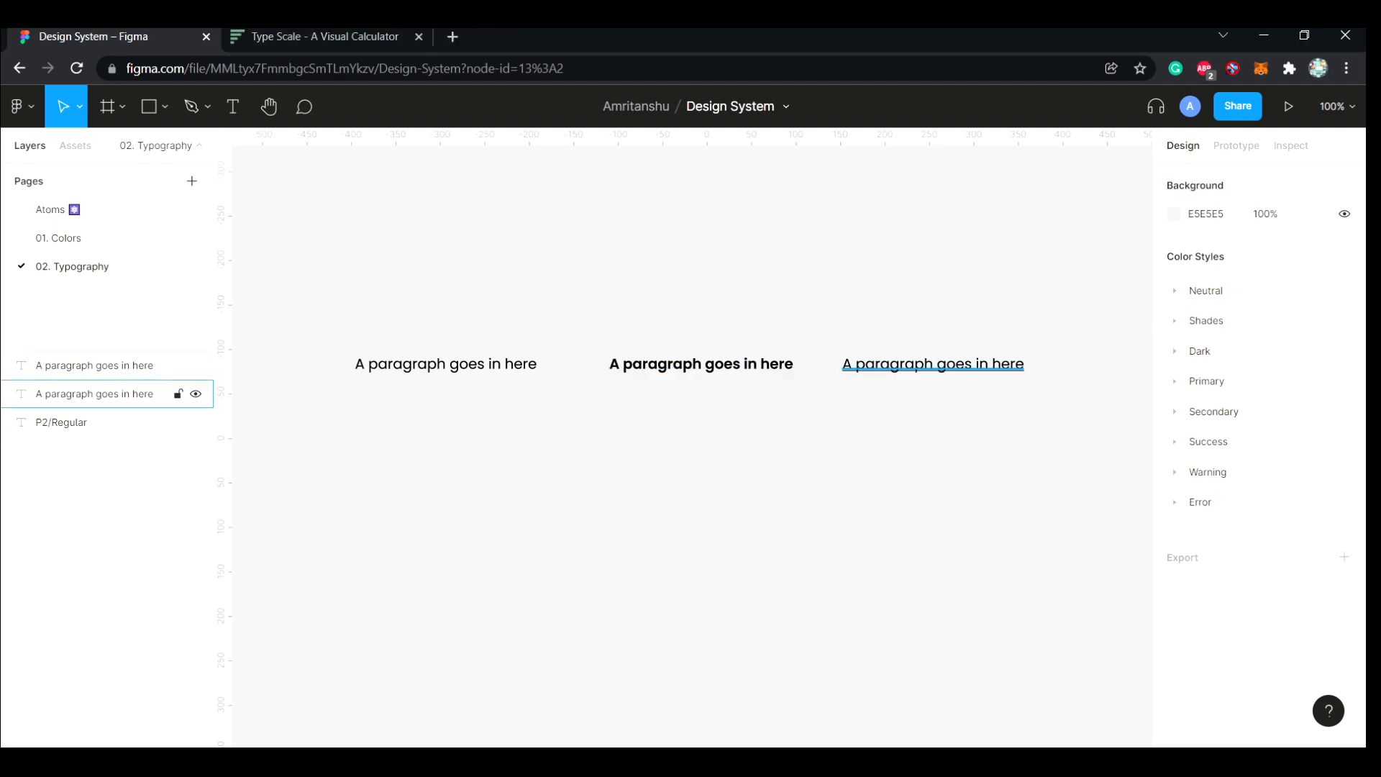
# Extend the P2/Regular layer's name to Paragraph/P2/Regular and copy the full name
pyautogui.doubleClick(61, 422)
pyautogui.press('Home')
pyautogui.write('Paragraph')
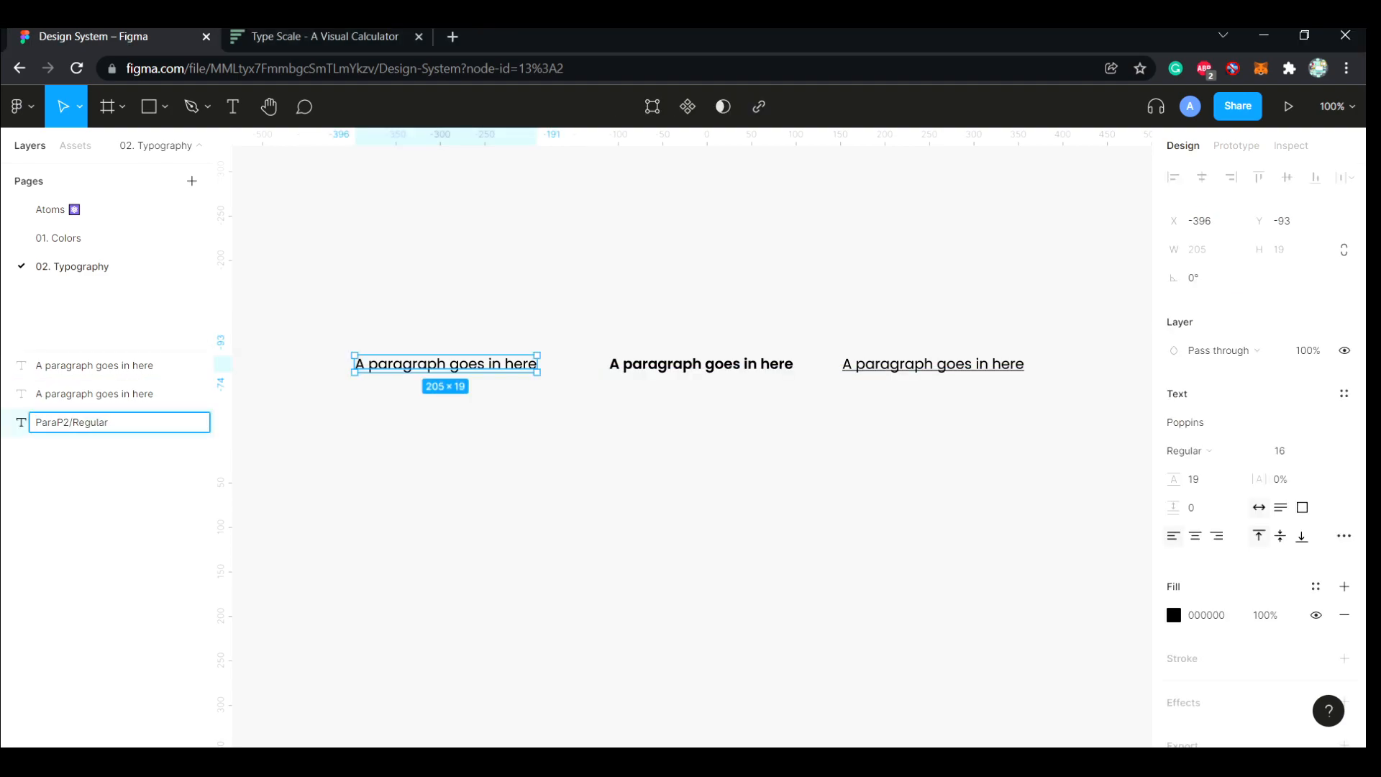
pyautogui.write('/')
pyautogui.hotkey('ctrl', 'a')
pyautogui.hotkey('ctrl', 'c')
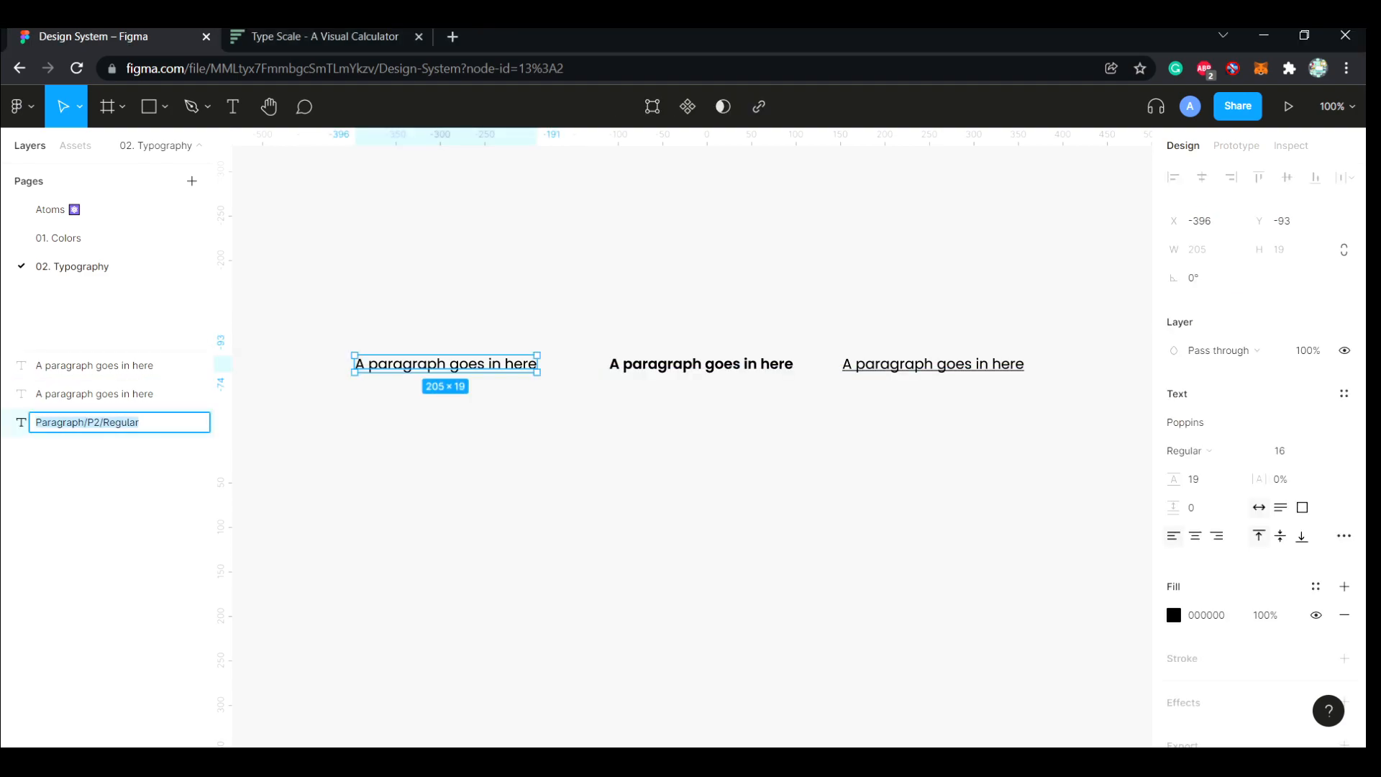
pyautogui.click(115, 503)
# Rename the semibold paragraph's layer as Paragraph/P2/Semibold
pyautogui.click(94, 365)
pyautogui.doubleClick(94, 365)
pyautogui.hotkey('ctrl', 'v')
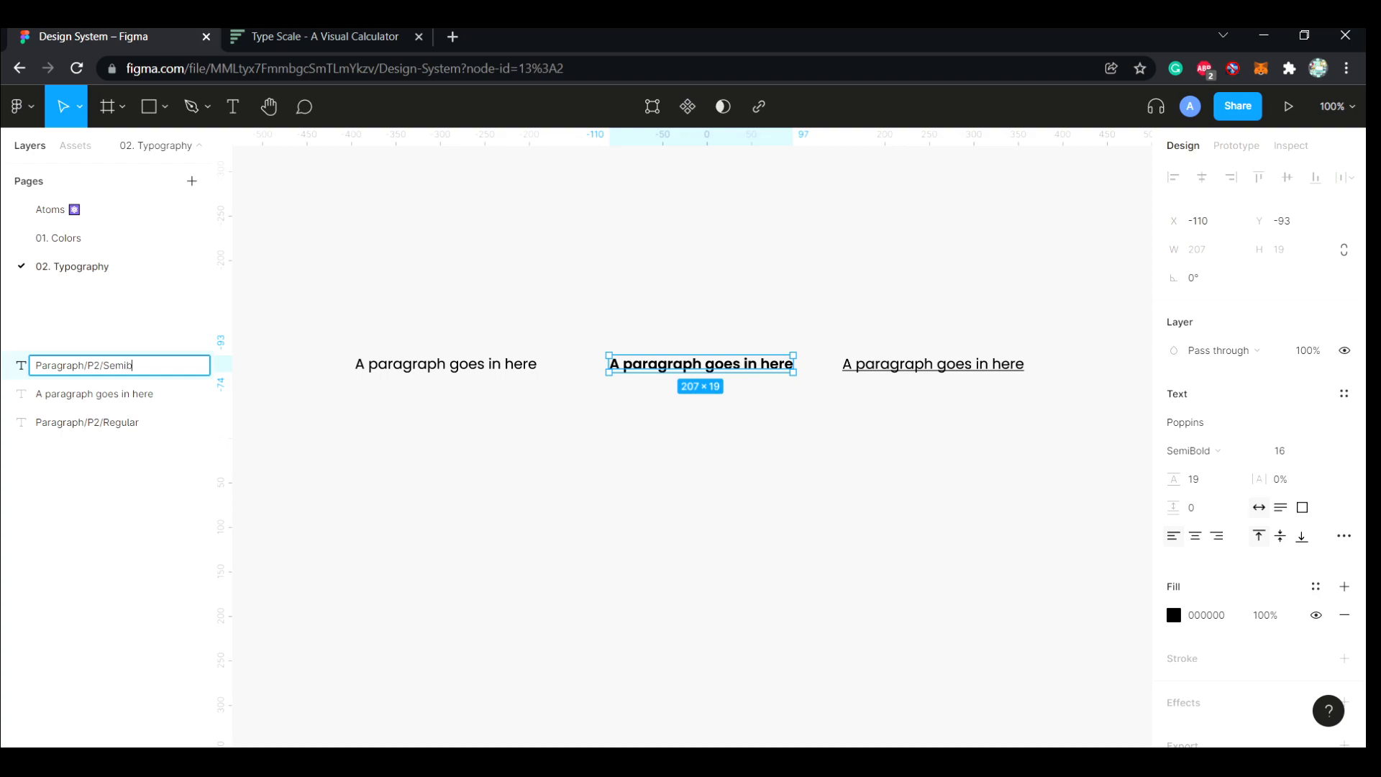
pyautogui.press('Return')
# Rename the underlined paragraph's layer as Paragraph/P2/Underline and move the Paragraph/P2/Regular layer above the other two
pyautogui.click(94, 393)
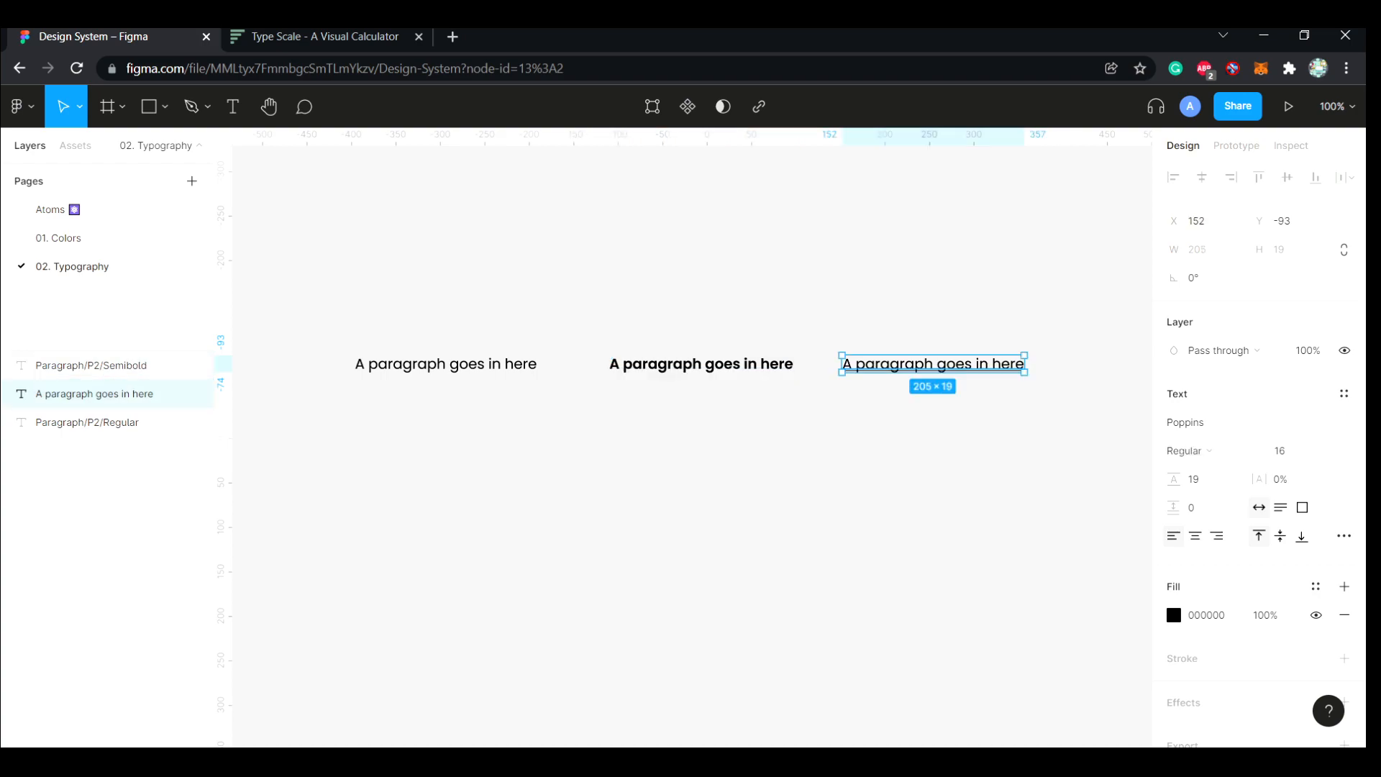
pyautogui.doubleClick(94, 393)
pyautogui.hotkey('ctrl', 'v')
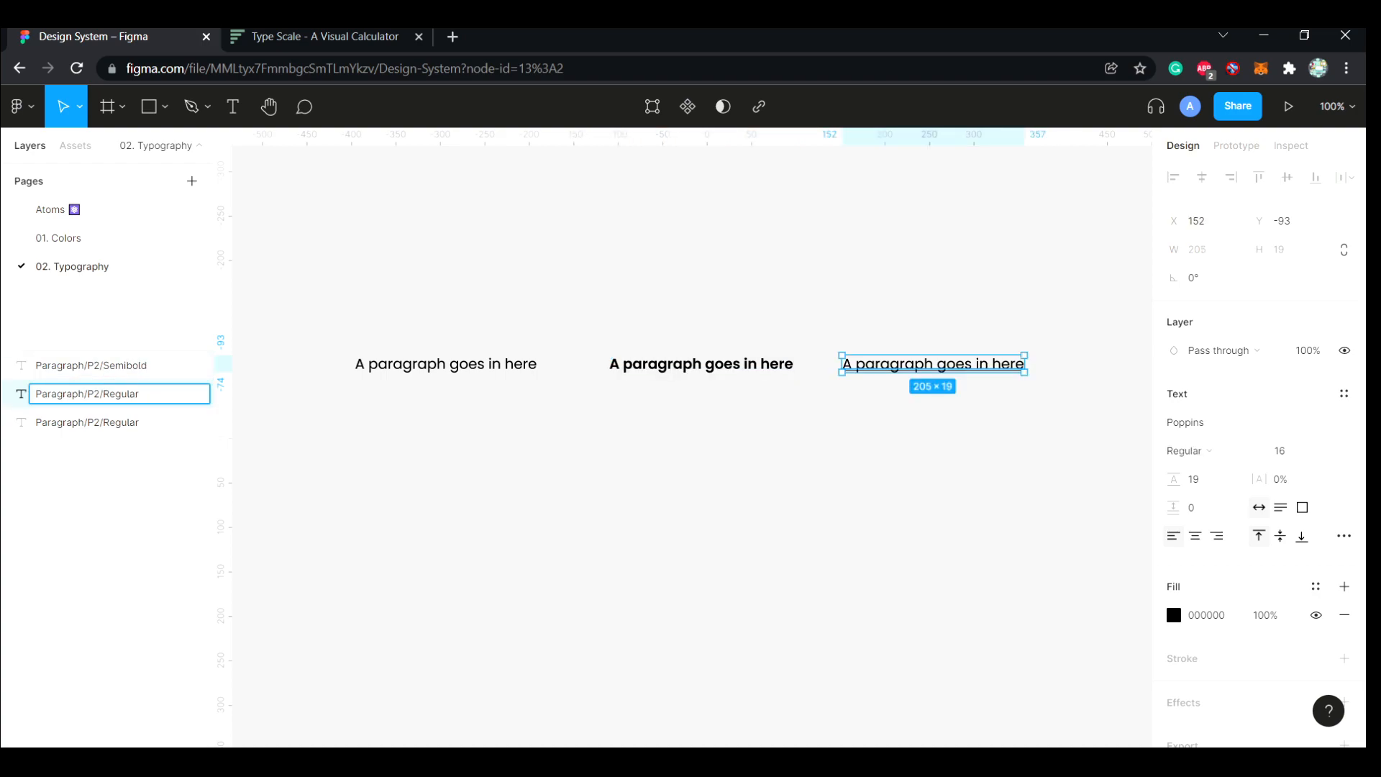
pyautogui.write('Underline')
pyautogui.press('Return')
pyautogui.moveTo(93, 422); pyautogui.dragTo(93, 355)
# Generate text styles from the three paragraph layers with the Styler plugin
pyautogui.keyDown('shift'); pyautogui.click(94, 394); pyautogui.keyUp('shift')
pyautogui.keyDown('shift'); pyautogui.click(94, 422); pyautogui.keyUp('shift')
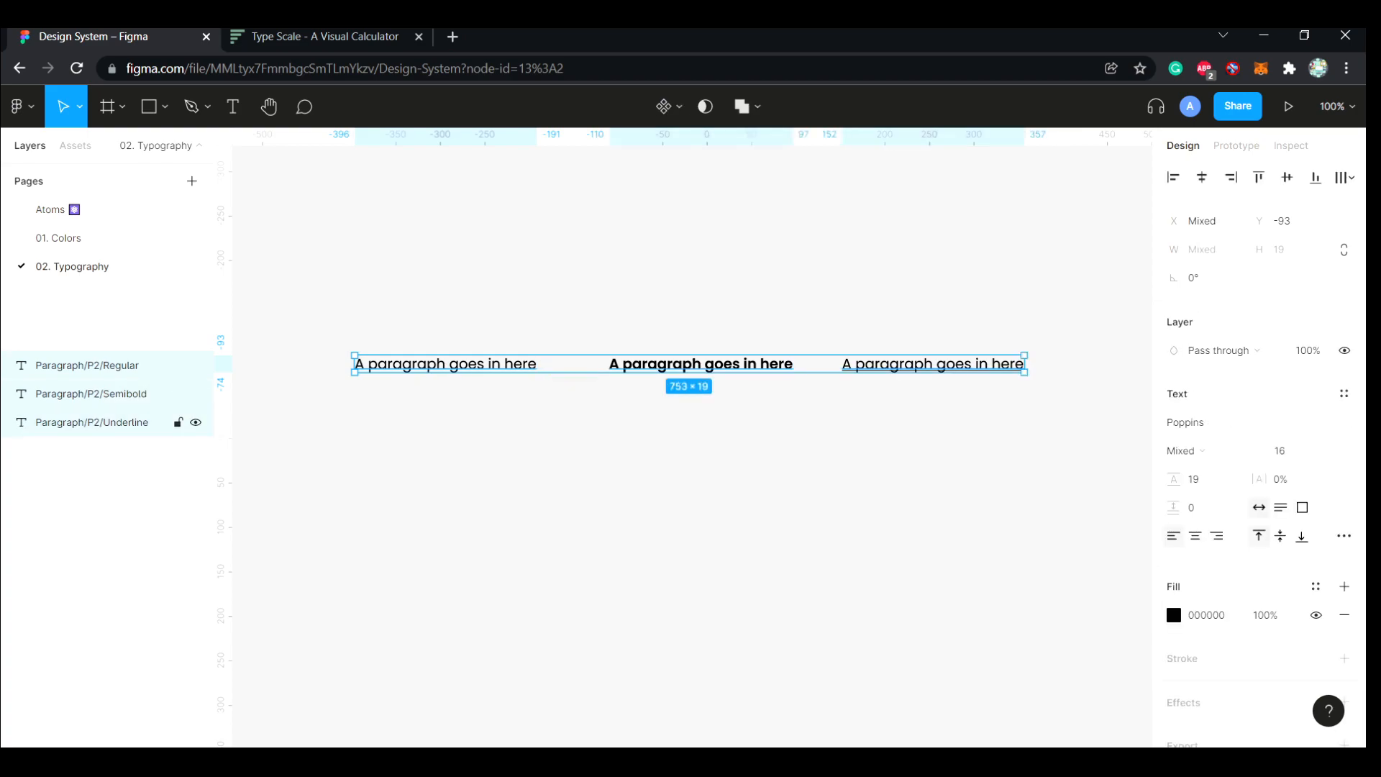
pyautogui.hotkey('ctrl', '/')
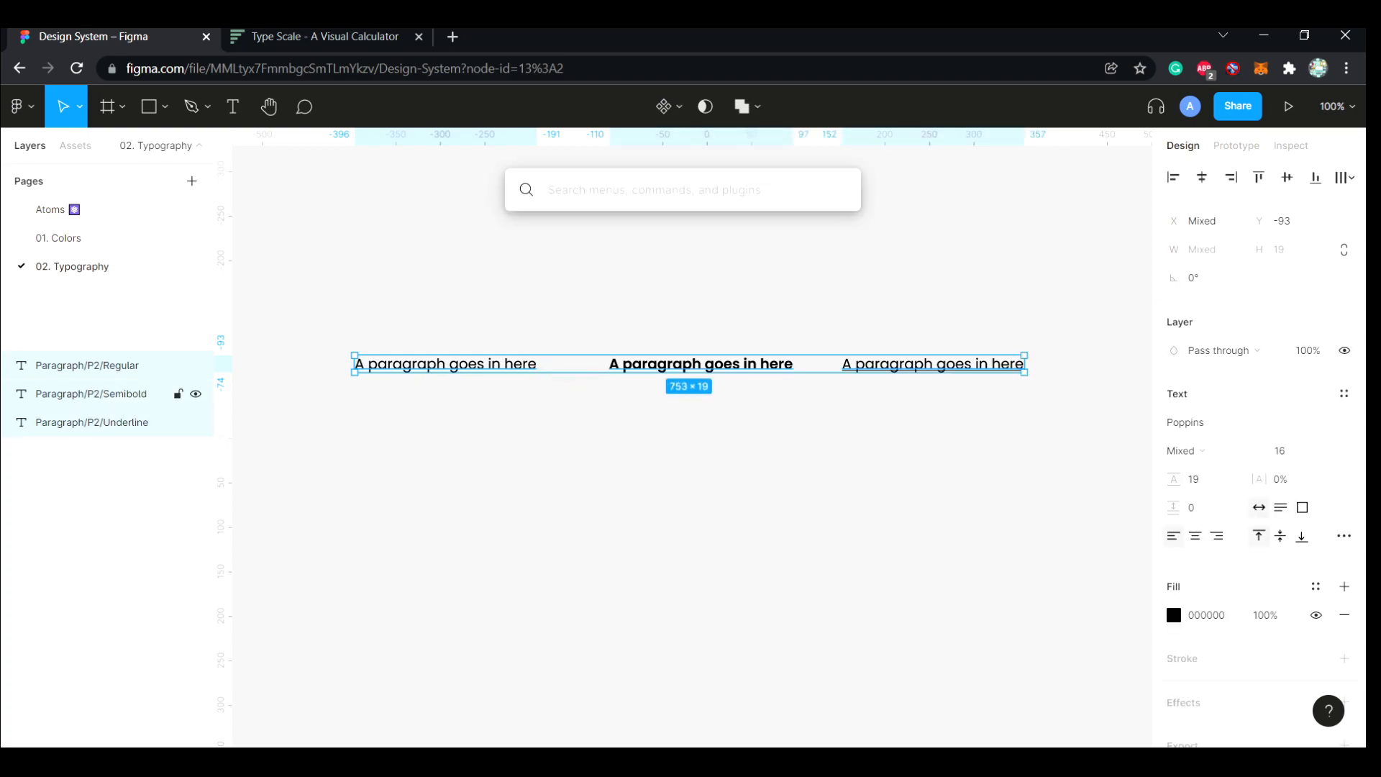
pyautogui.write('gener')
pyautogui.press('BackSpace')
pyautogui.press('BackSpace')
pyautogui.press('BackSpace')
pyautogui.press('BackSpace')
pyautogui.press('BackSpace')
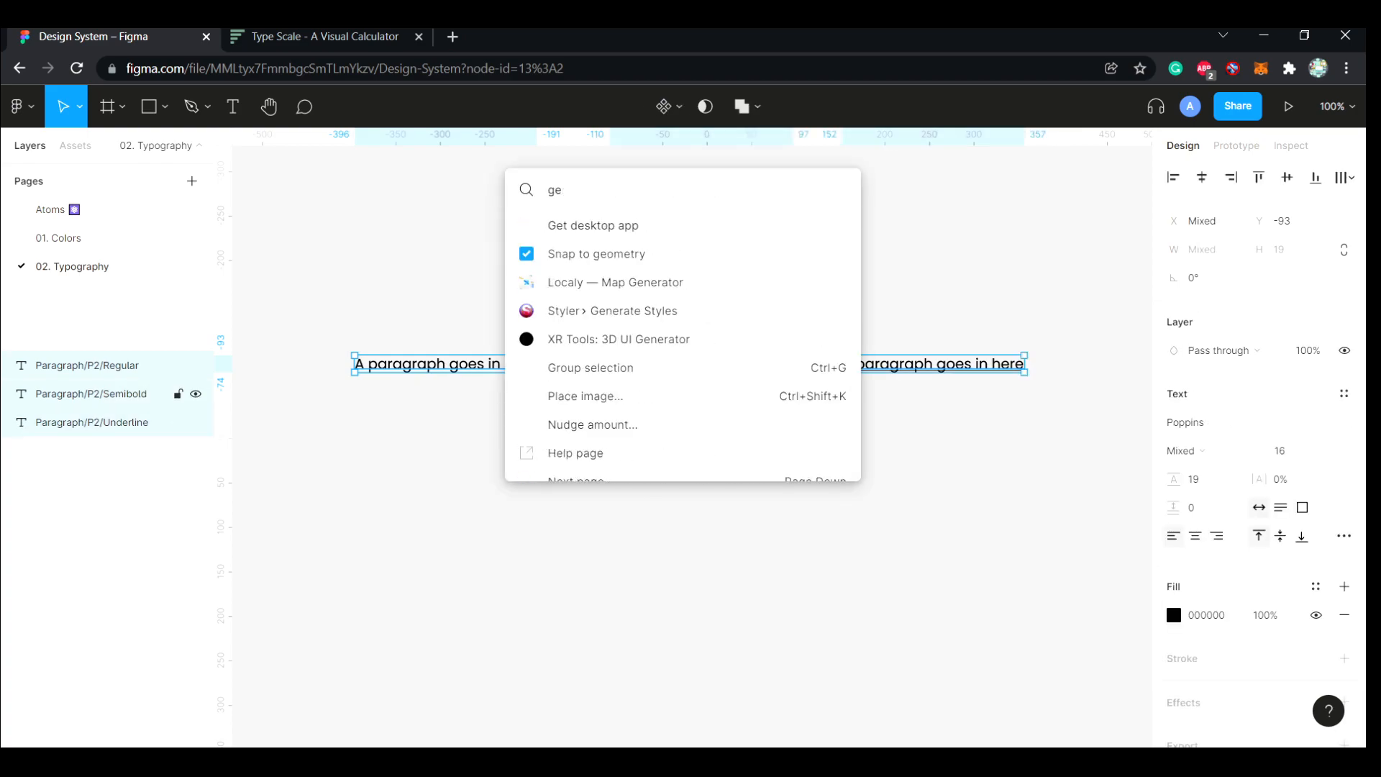
pyautogui.write('styl')
pyautogui.press('Escape')
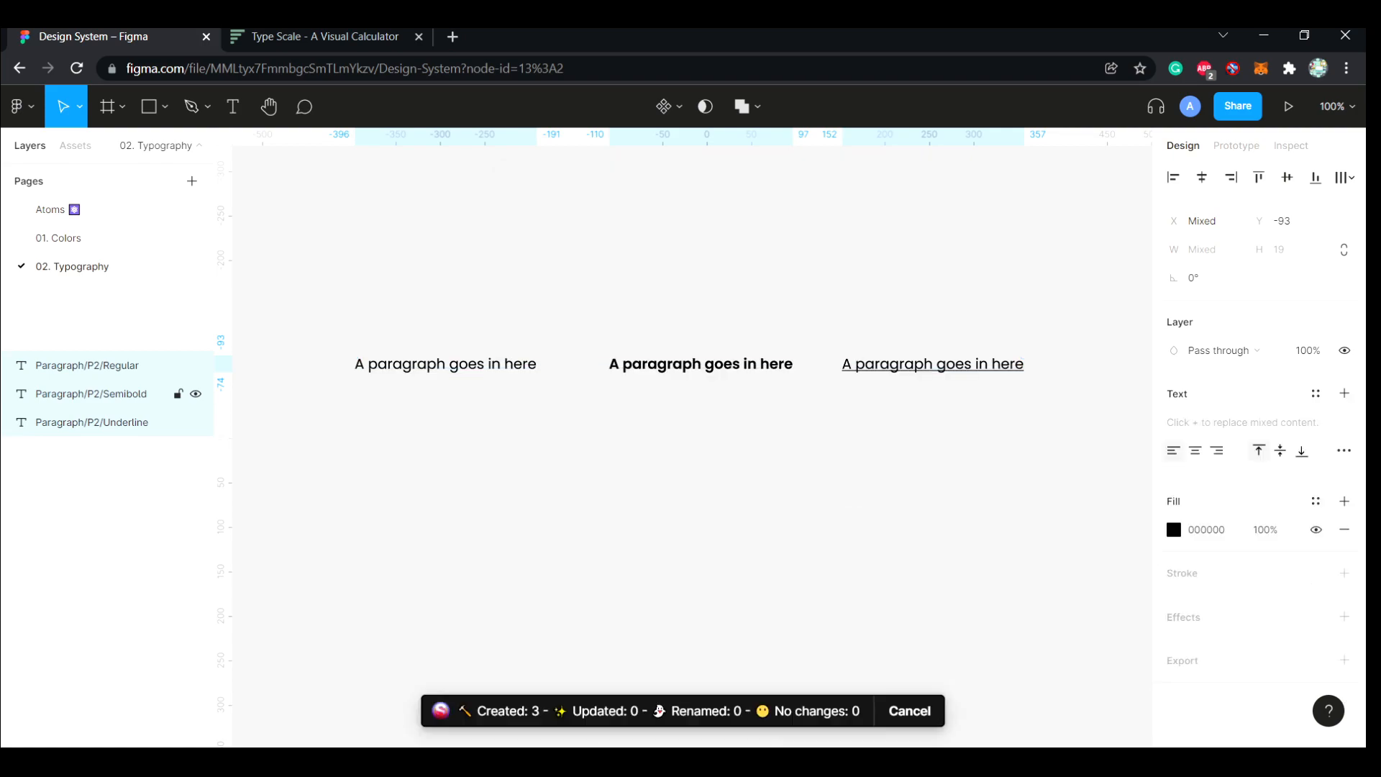
pyautogui.press('Escape')
# Add a sample text containing a person's first name below the paragraphs
pyautogui.press('t')
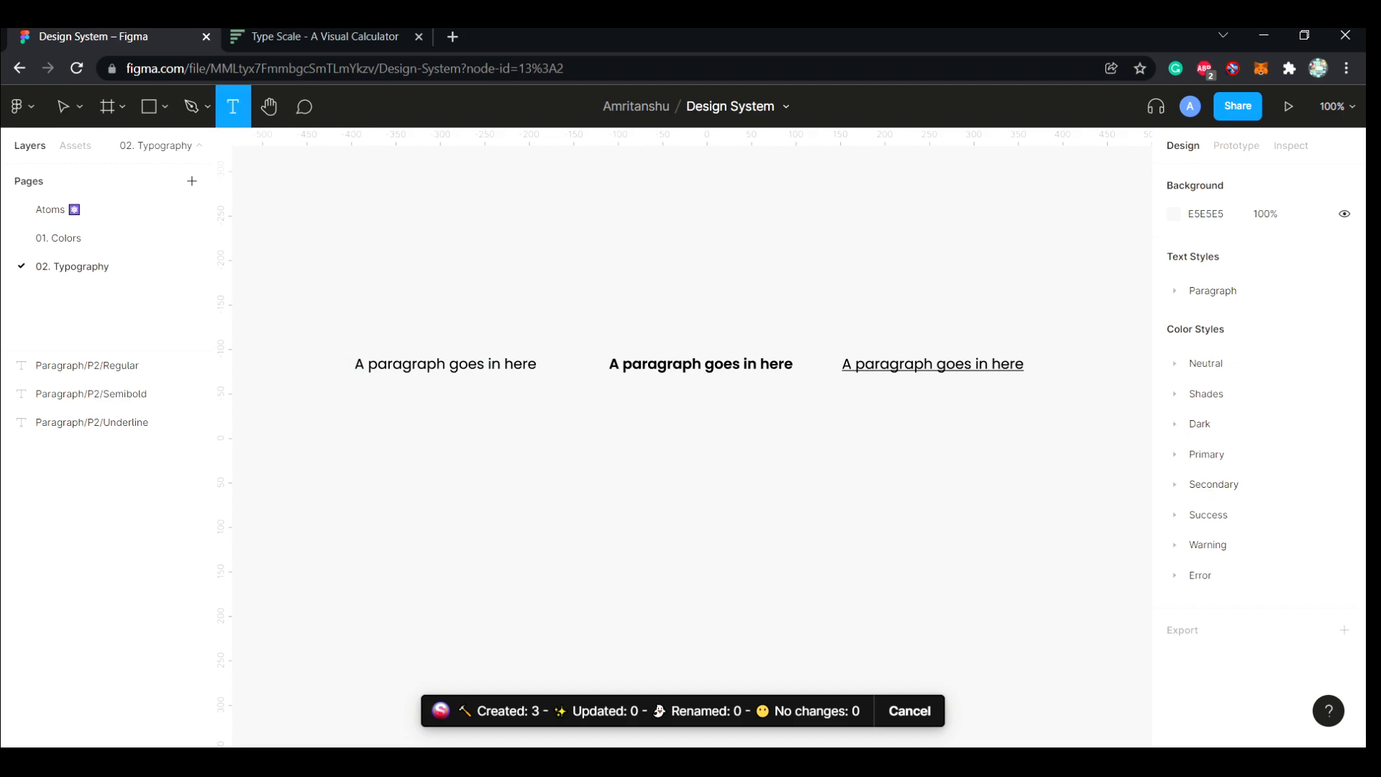
pyautogui.click(768, 512)
pyautogui.write('Amritanshu')
pyautogui.press('BackSpace')
pyautogui.press('BackSpace')
pyautogui.write('hu')
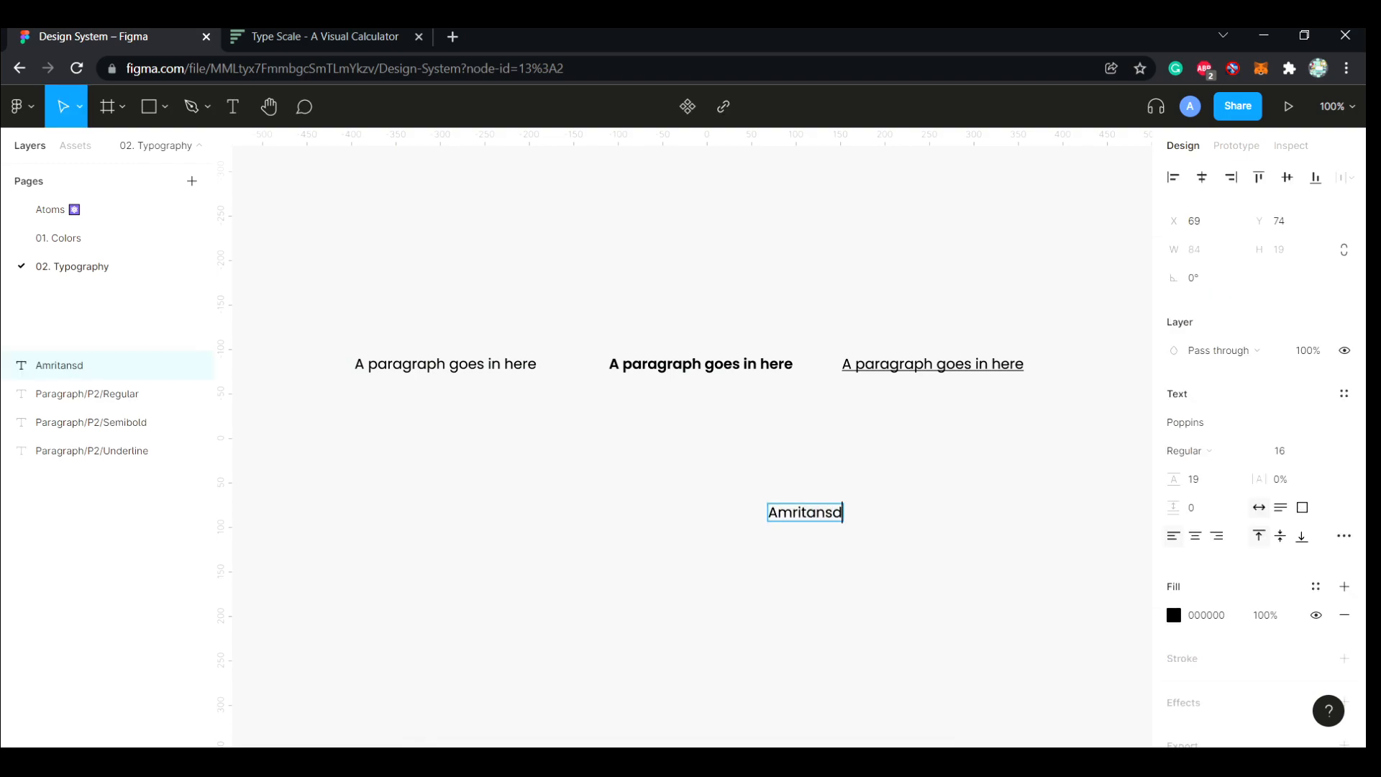
pyautogui.press('Escape')
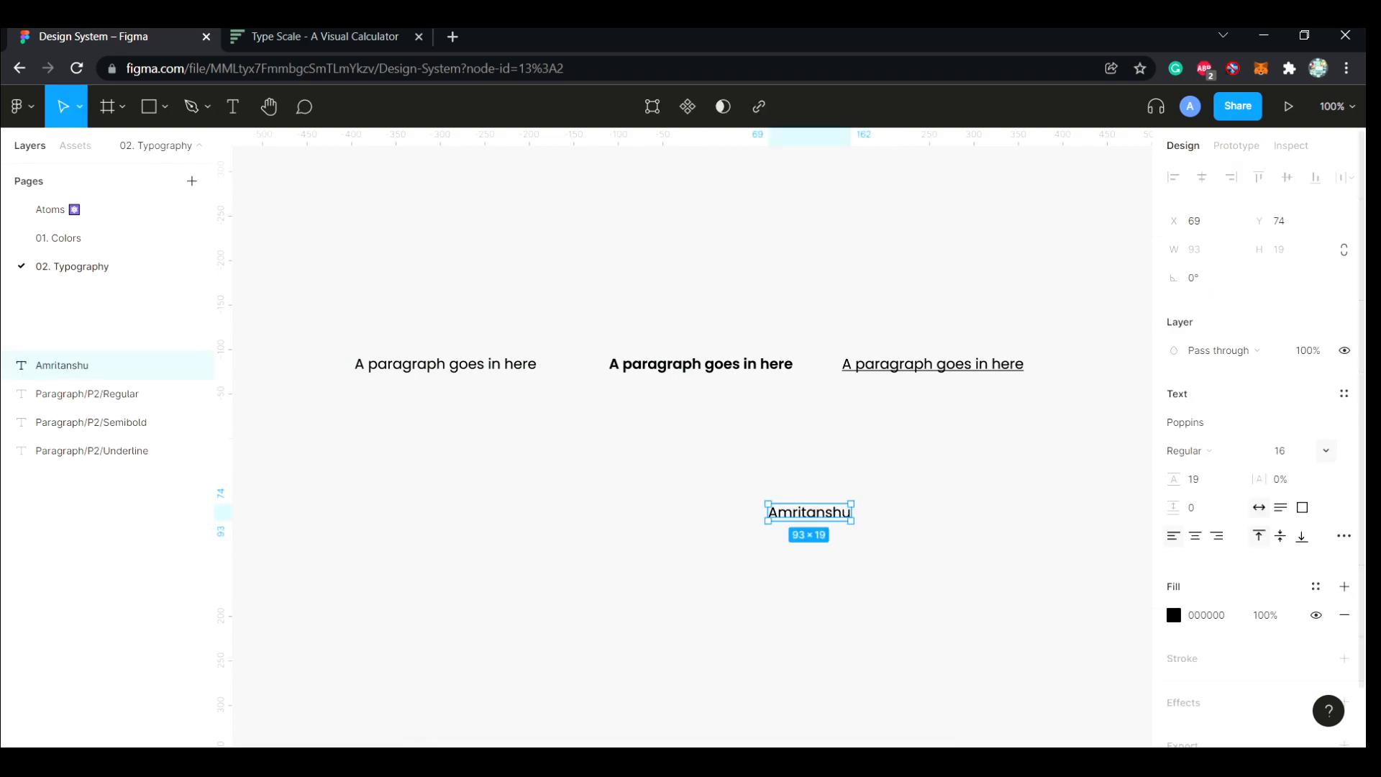
# Try the Paragraph/P2 text styles Semibold, Underline and Regular in turn on the sample text
pyautogui.click(1344, 394)
pyautogui.click(1334, 561)
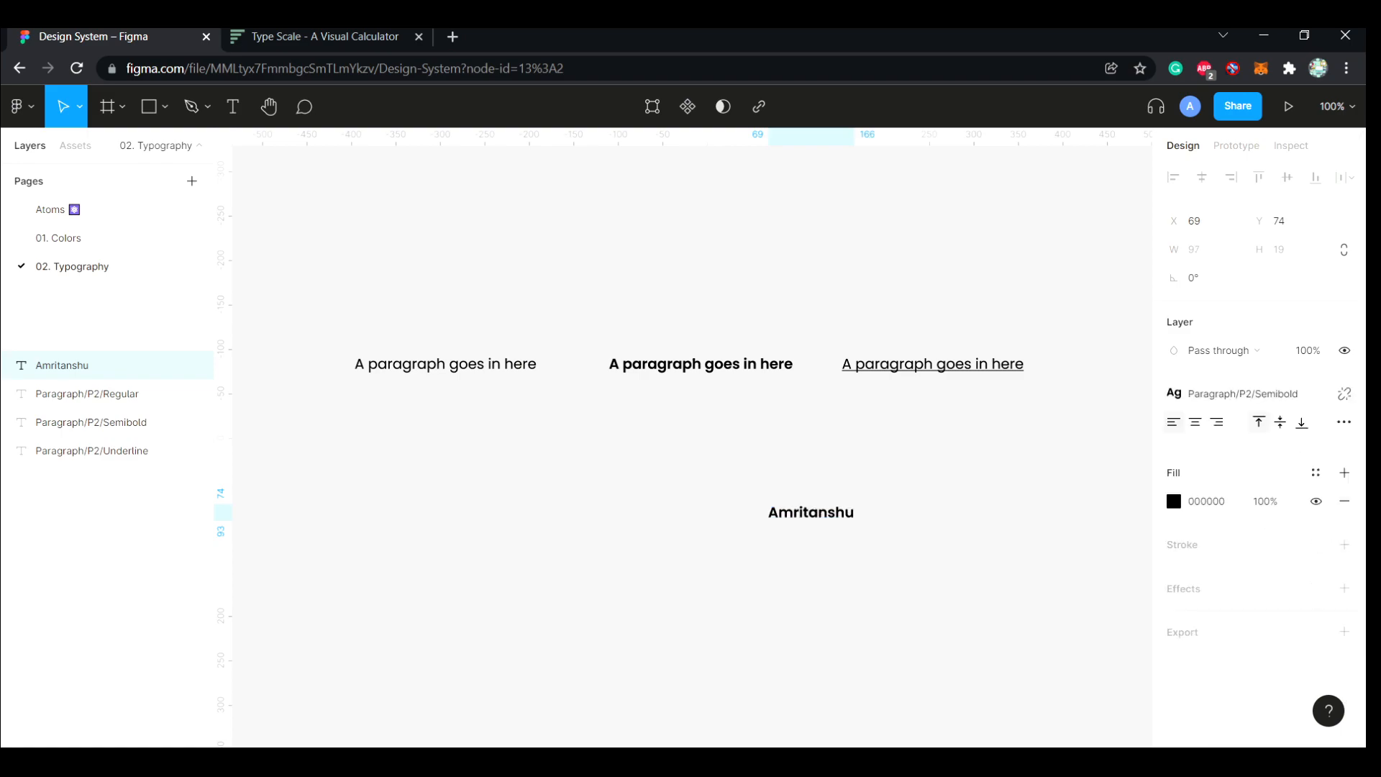
pyautogui.click(1344, 393)
pyautogui.click(1334, 590)
pyautogui.click(1344, 394)
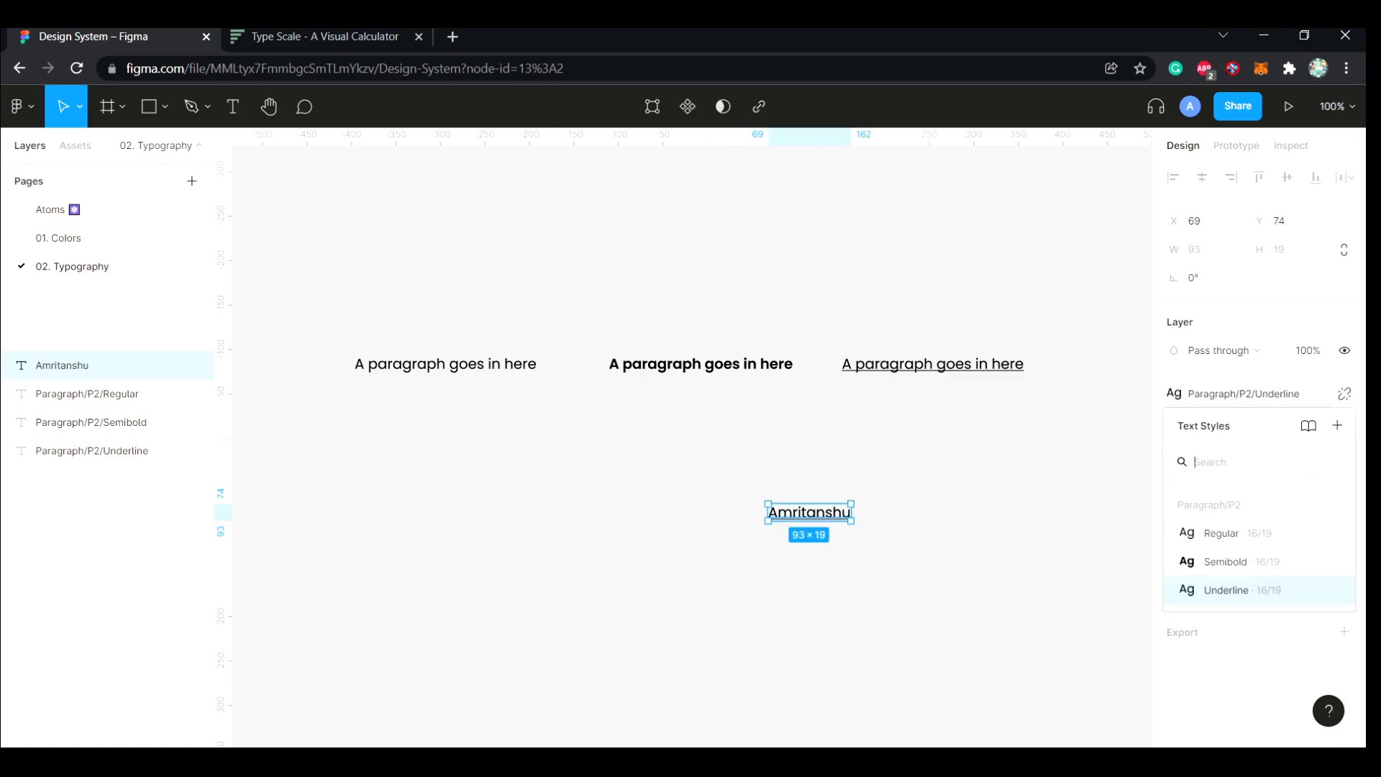
pyautogui.click(1334, 533)
# Delete the sample text below the paragraphs
pyautogui.click(900, 529)
pyautogui.click(810, 513)
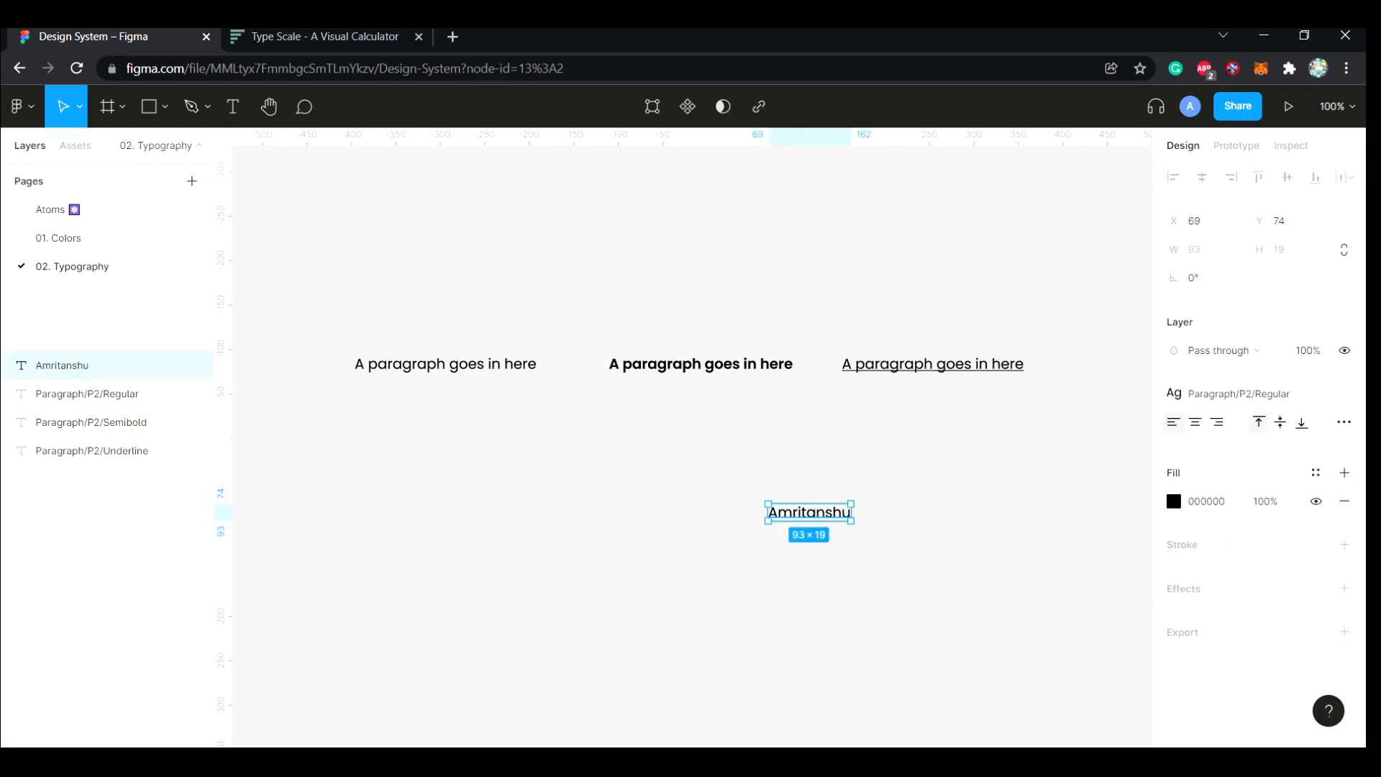
pyautogui.press('Delete')
pyautogui.click(446, 365)
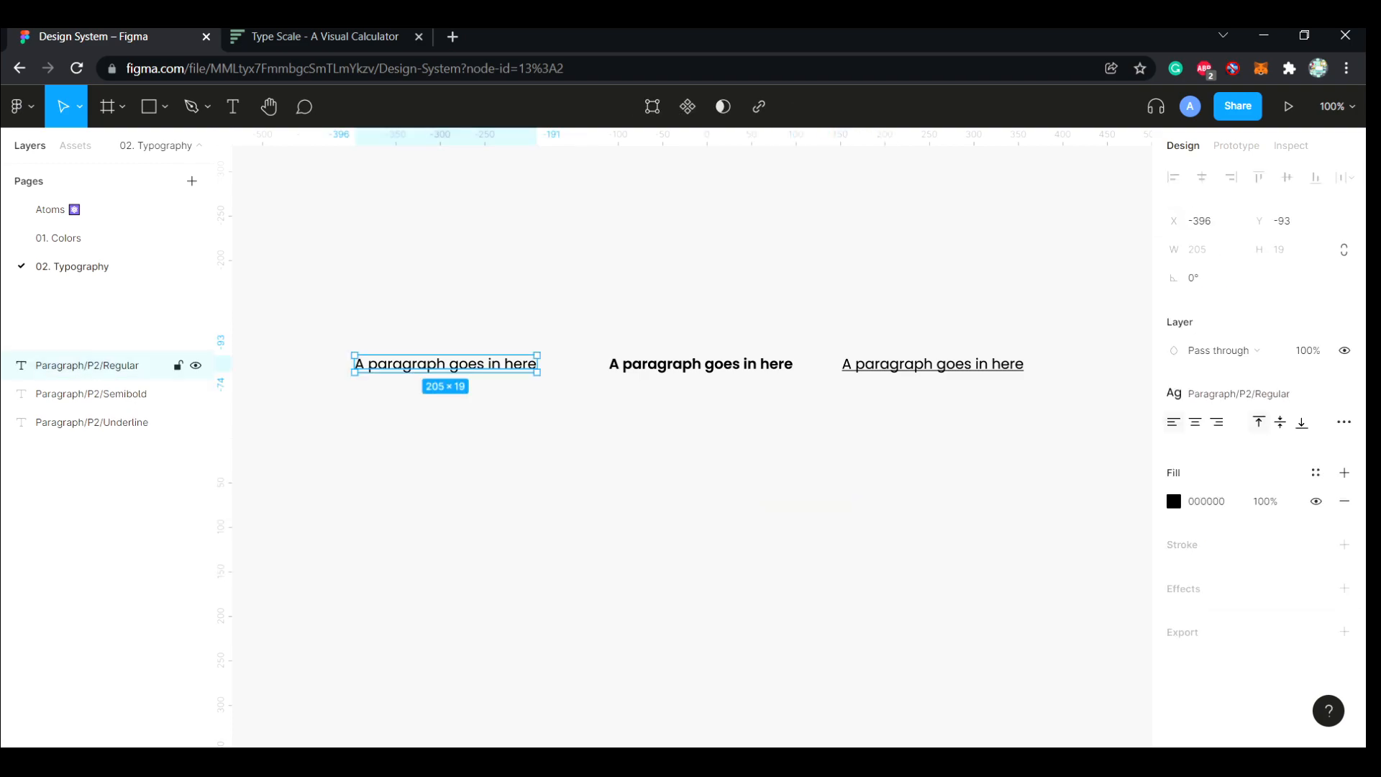
pyautogui.click(403, 446)
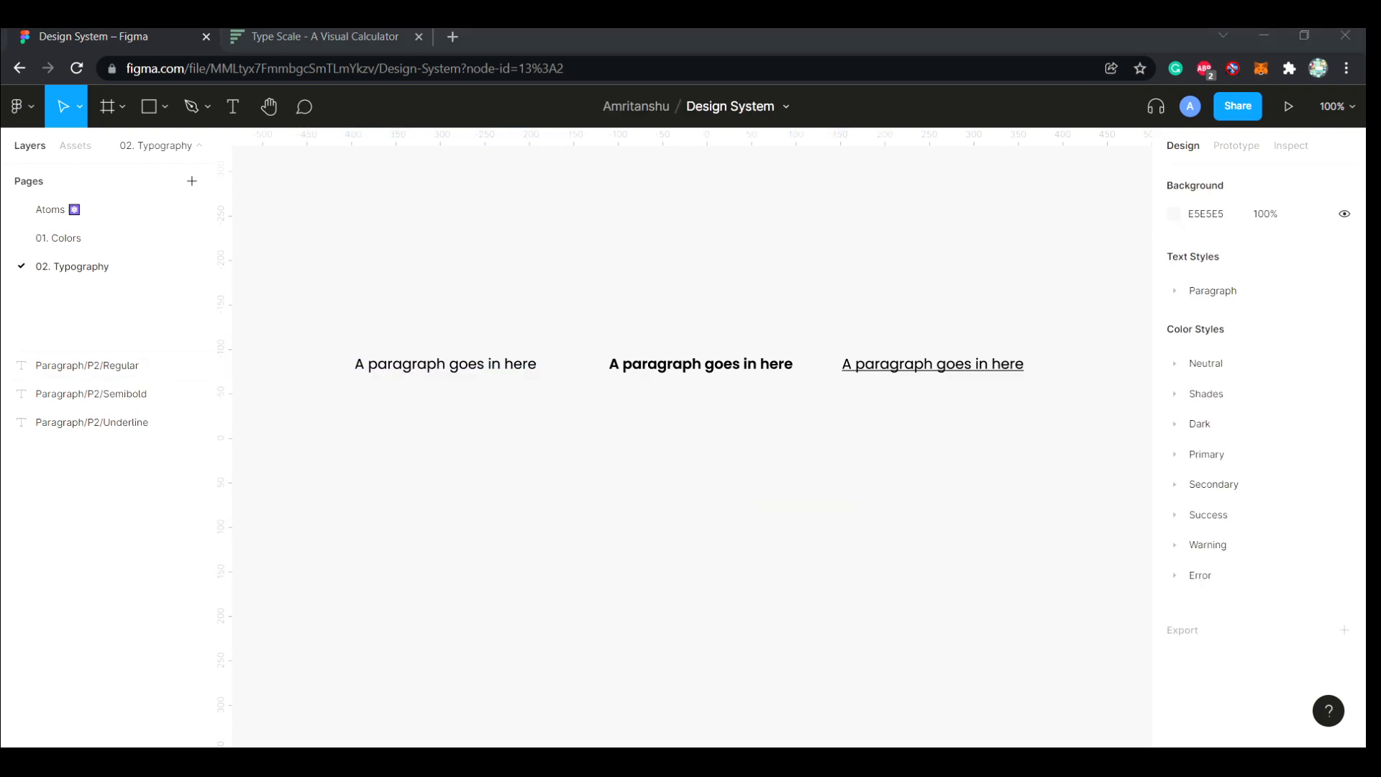
# Add the text "Heading06 Semibold" above the regular paragraph, aligned with its left edge
pyautogui.scroll(4, 691, 432)
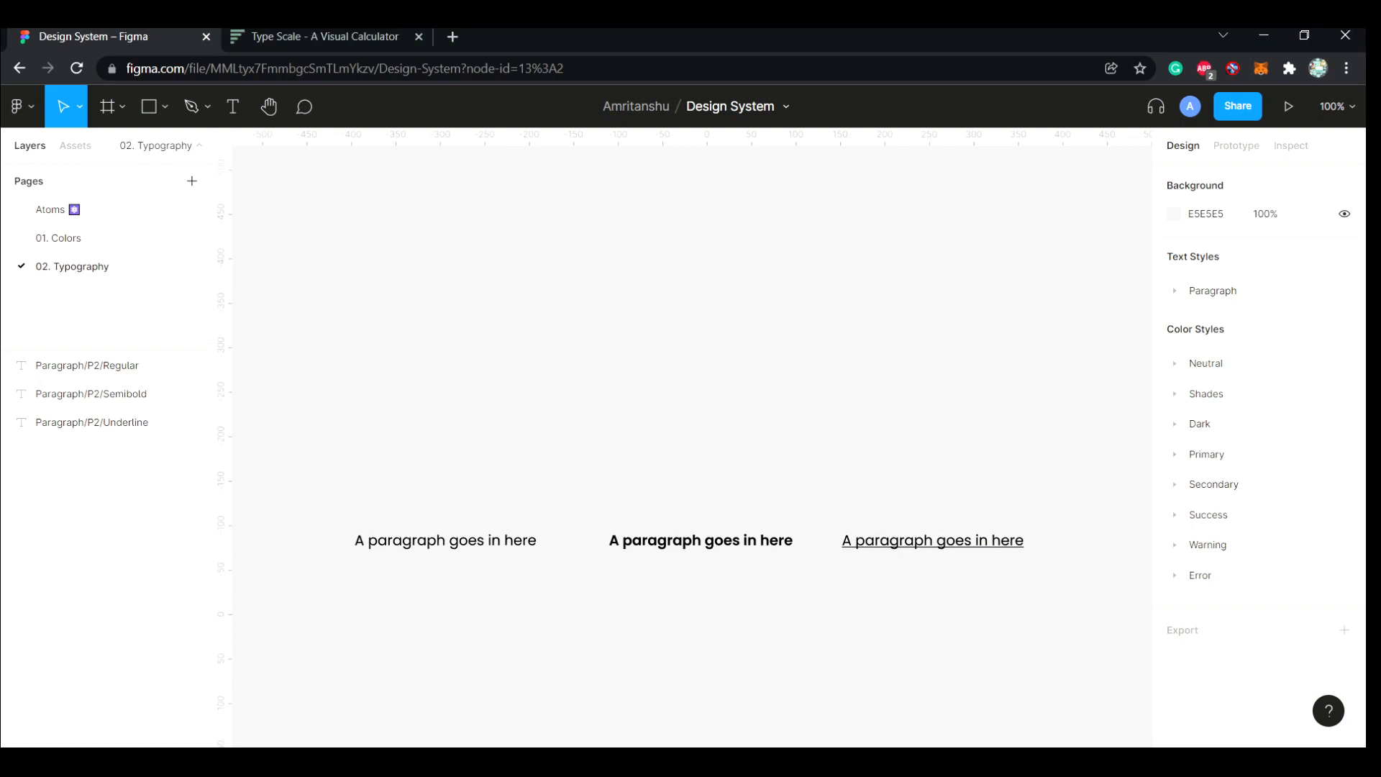
pyautogui.click(233, 107)
pyautogui.click(356, 452)
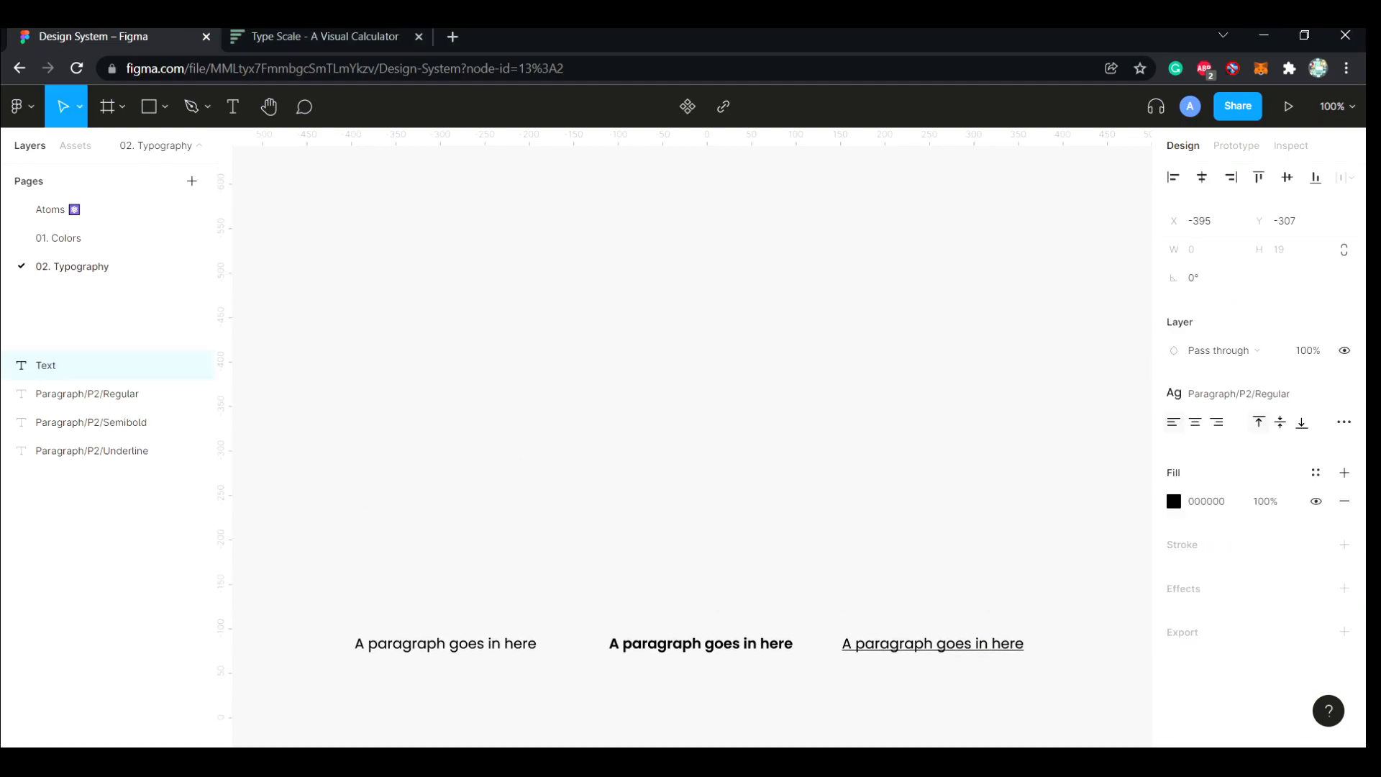
pyautogui.write('Heading06')
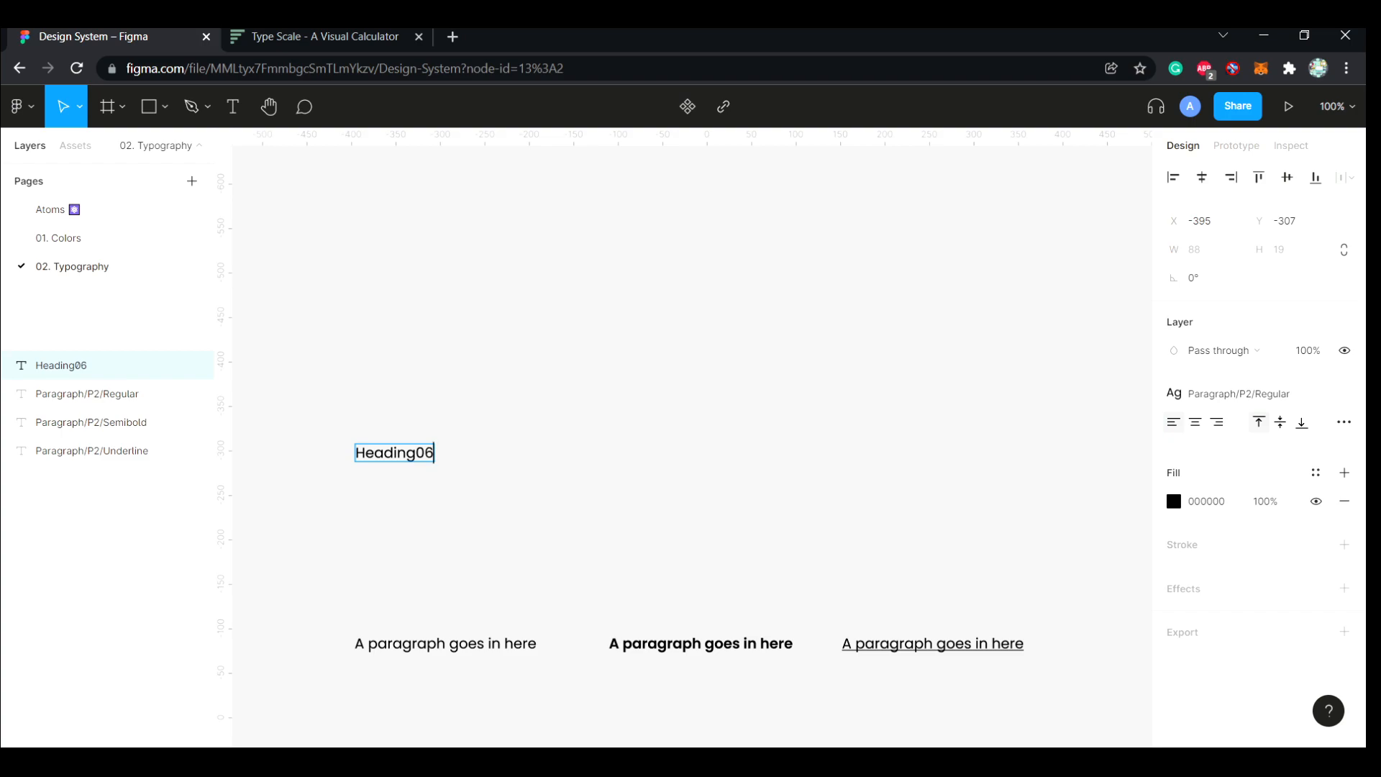
pyautogui.write(' Semibold')
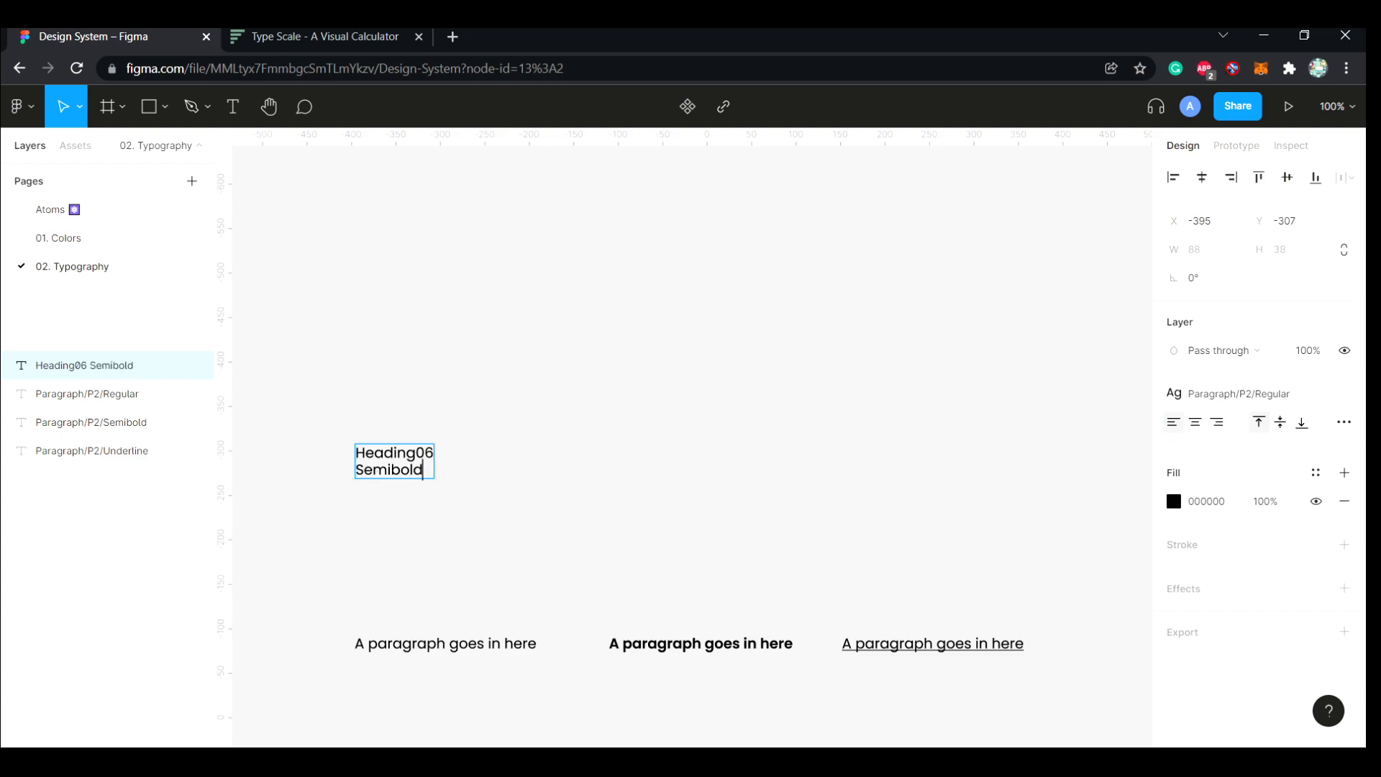
pyautogui.press('Escape')
# Duplicate the heading twice to its right and change the middle copy's text to "Heading06 Bold"
pyautogui.moveTo(395, 461); pyautogui.dragTo(637, 461)
pyautogui.doubleClick(510, 469)
pyautogui.doubleClick(510, 469)
pyautogui.write('bold')
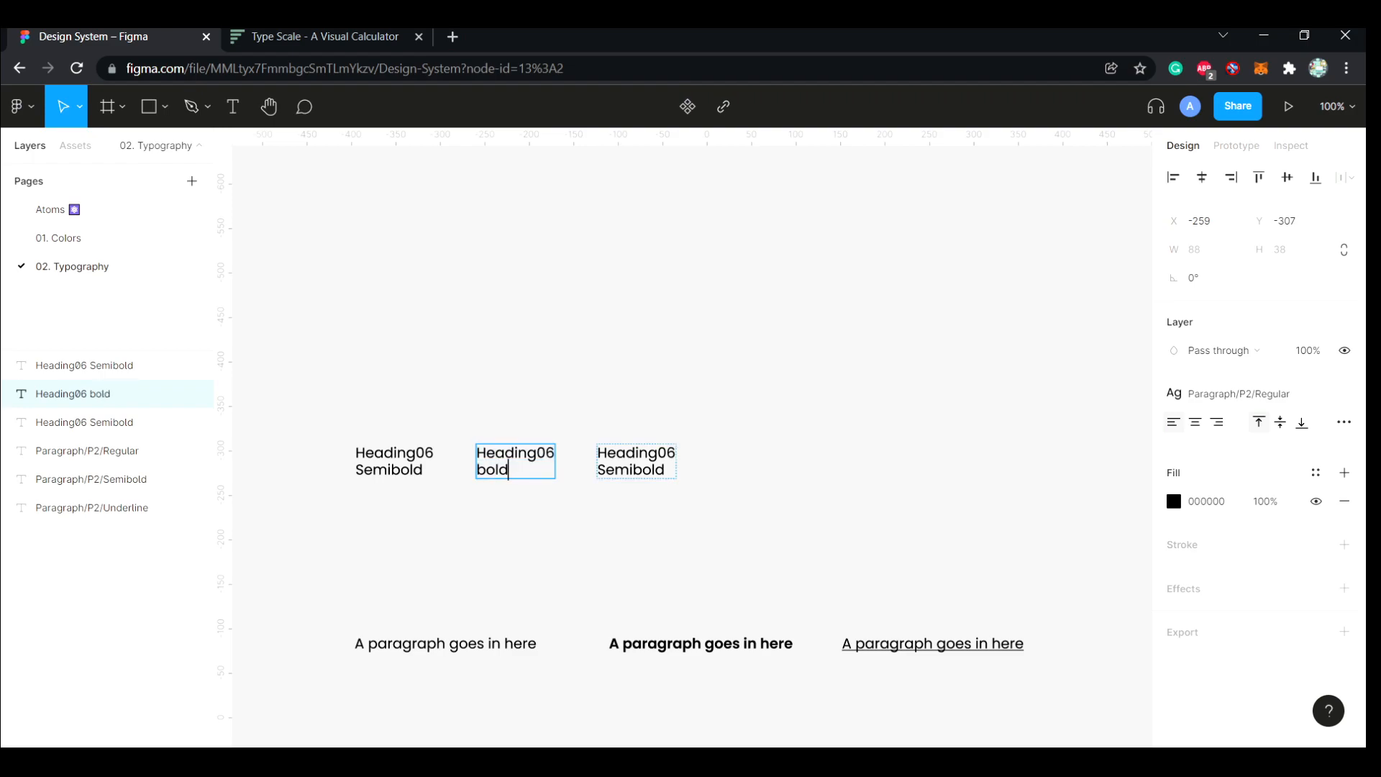
pyautogui.press('BackSpace')
pyautogui.write('B')
# Change the third heading's text to "Heading06 Extrabold"
pyautogui.doubleClick(607, 469)
pyautogui.press('BackSpace')
pyautogui.write('E')
pyautogui.click(632, 470)
pyautogui.press('BackSpace')
pyautogui.press('BackSpace')
pyautogui.press('BackSpace')
pyautogui.write('xtra')
pyautogui.press('Escape')
pyautogui.click(108, 422)
pyautogui.press('Escape')
# Detach the Paragraph/P2/Regular text style from all three headings
pyautogui.click(393, 461)
pyautogui.click(1344, 394)
pyautogui.click(515, 461)
pyautogui.click(1345, 393)
pyautogui.click(636, 462)
pyautogui.click(1345, 394)
# Set the font weights of the three Heading06 texts to SemiBold, Bold and ExtraBold, matching their wording
pyautogui.click(393, 461)
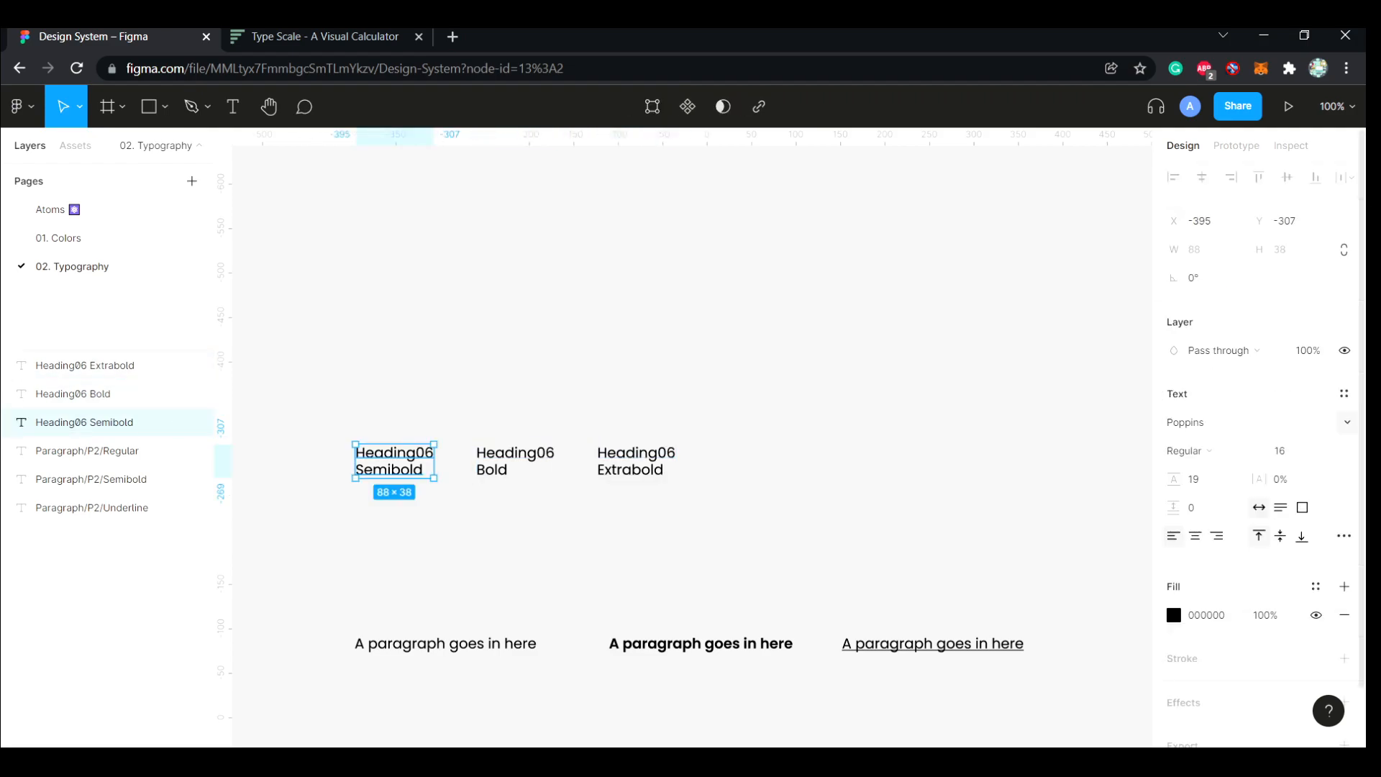
pyautogui.click(1184, 450)
pyautogui.click(1198, 451)
pyautogui.click(515, 461)
pyautogui.click(1184, 450)
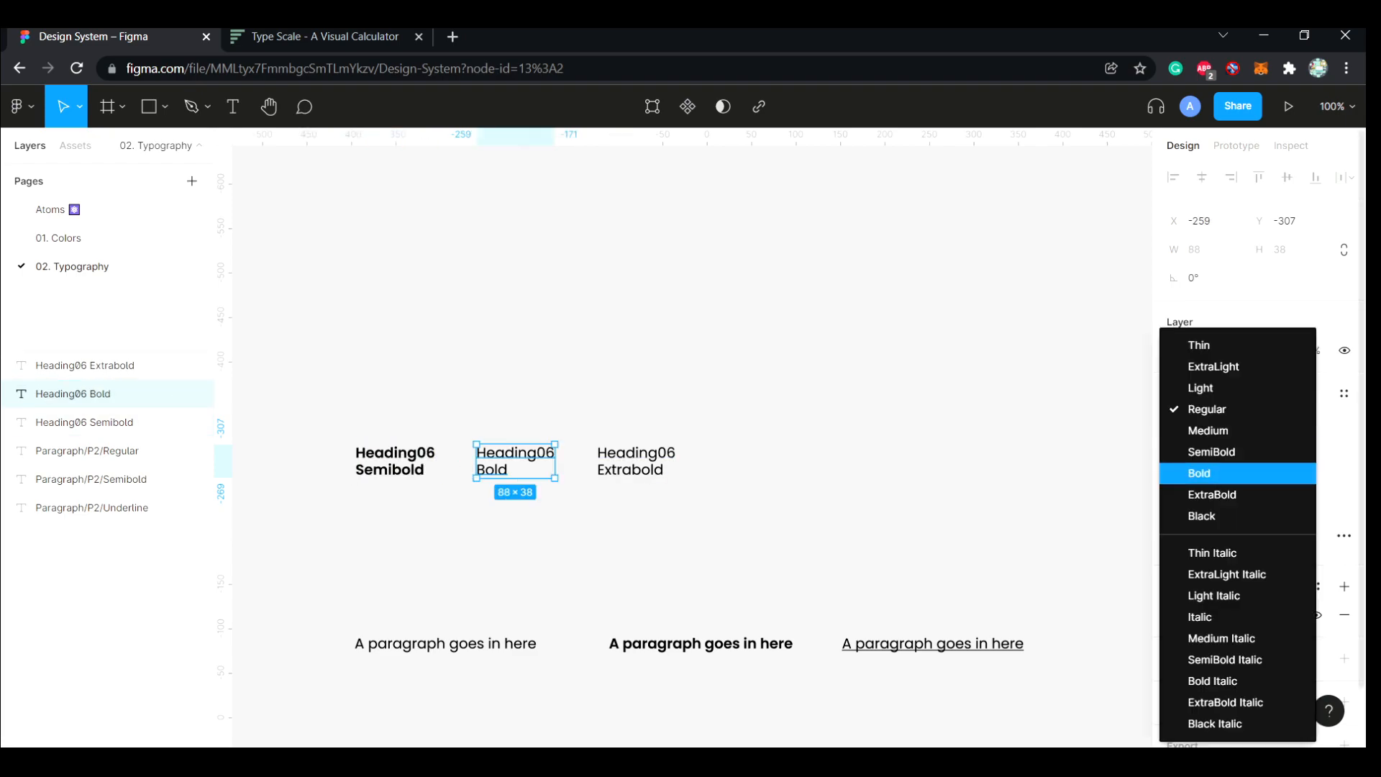
pyautogui.click(1197, 472)
pyautogui.click(636, 461)
pyautogui.click(1185, 451)
pyautogui.click(1198, 493)
pyautogui.press('Escape')
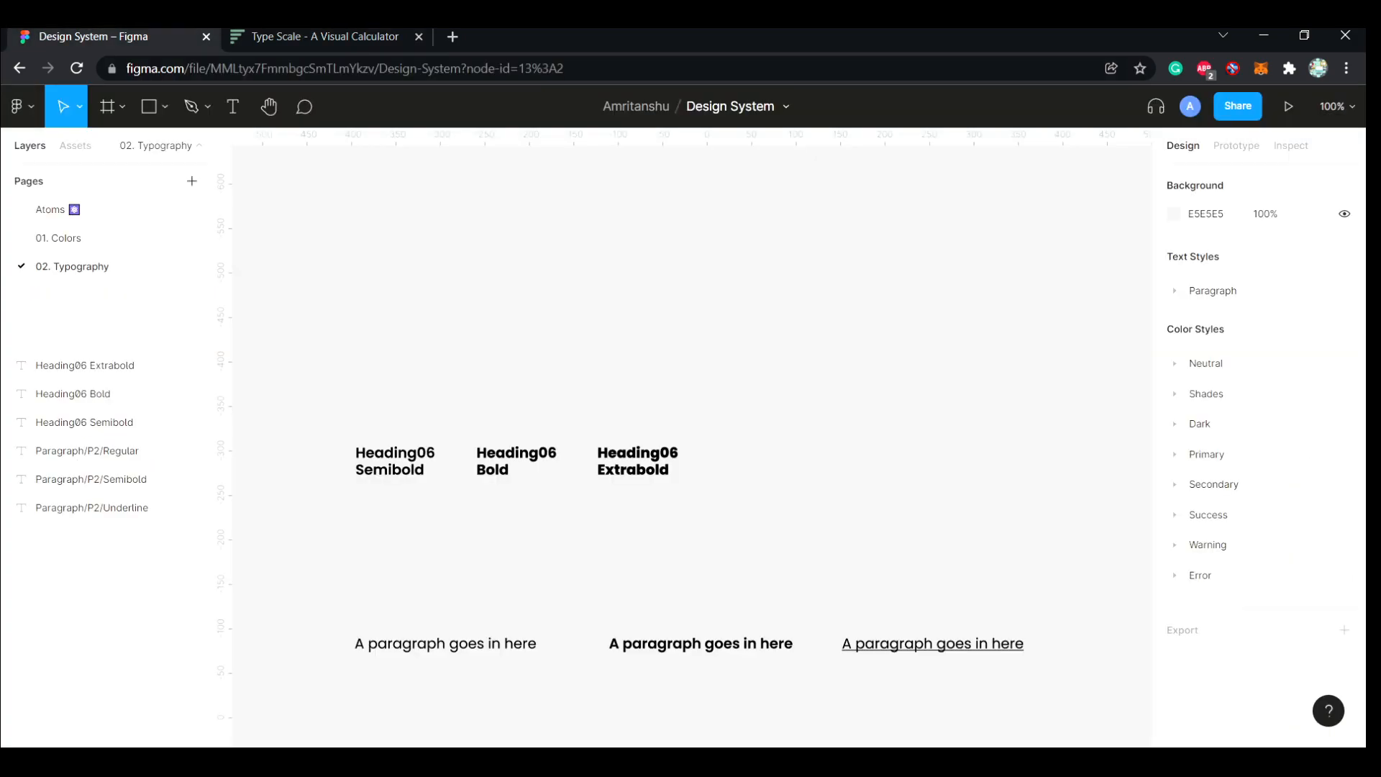
# Set the Heading06 Semibold text's font size to 19 and its line height to 23
pyautogui.click(395, 461)
pyautogui.click(1291, 451)
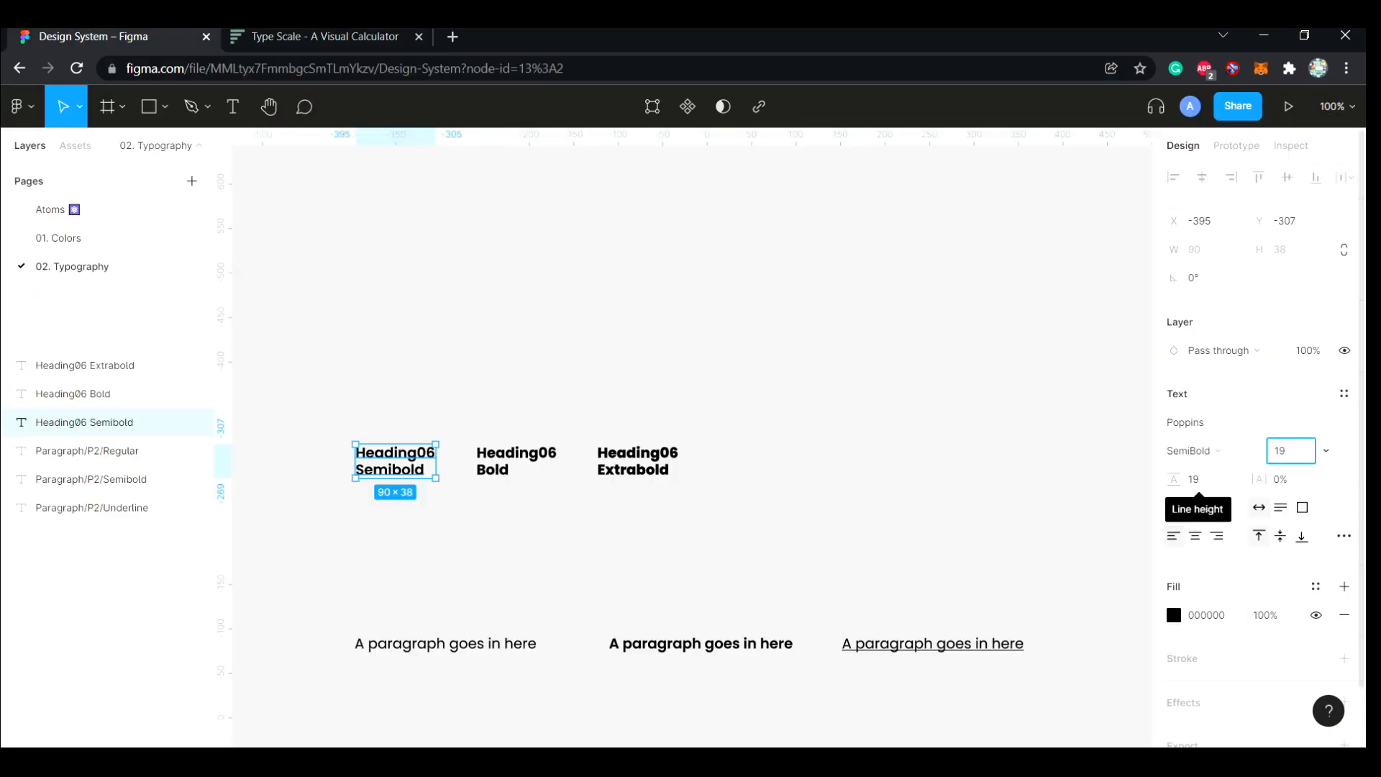
pyautogui.click(1199, 479)
pyautogui.write('19.20*1.20')
pyautogui.press('Return')
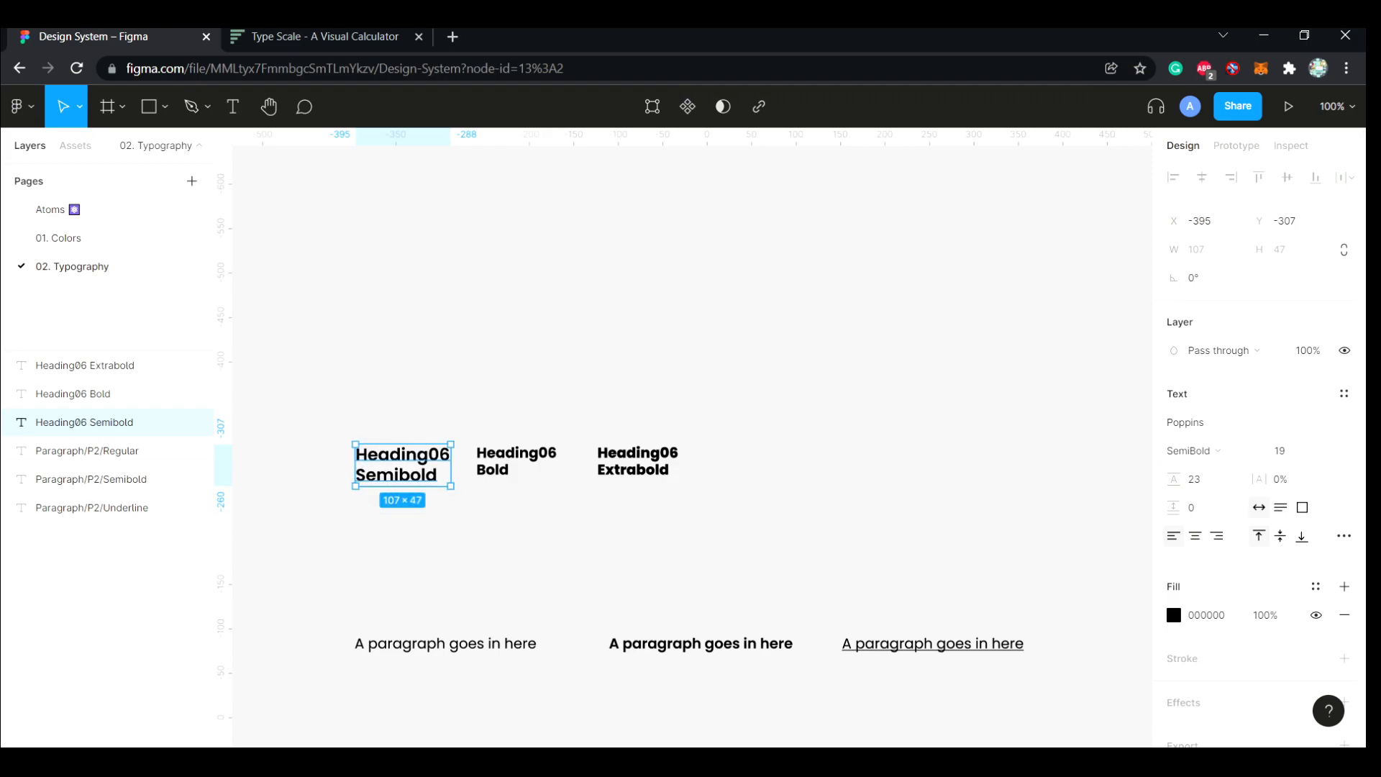
# Set the Heading06 Bold text's font size to 19 and its line height to 23
pyautogui.hotkey('alt', 'Tab')
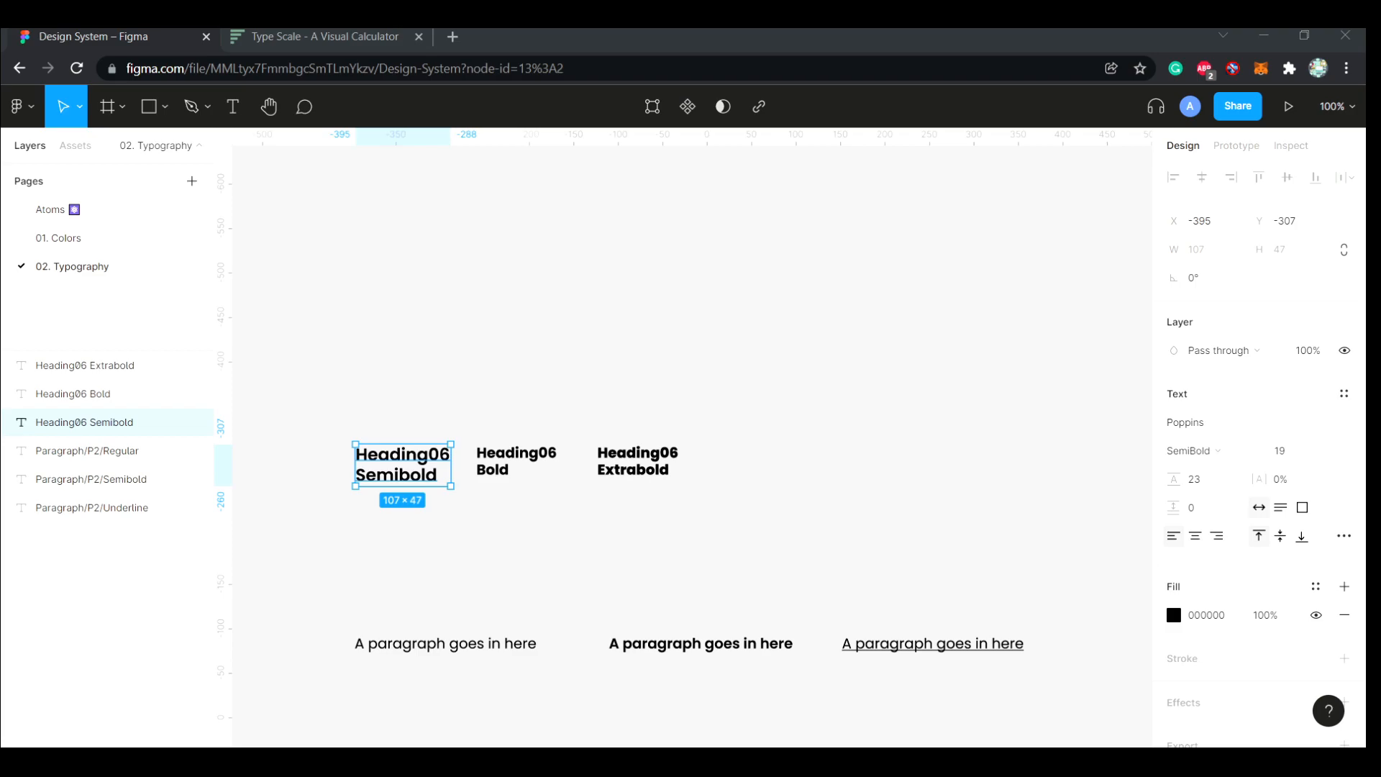
pyautogui.hotkey('alt', 'Tab')
pyautogui.click(517, 461)
pyautogui.click(1284, 451)
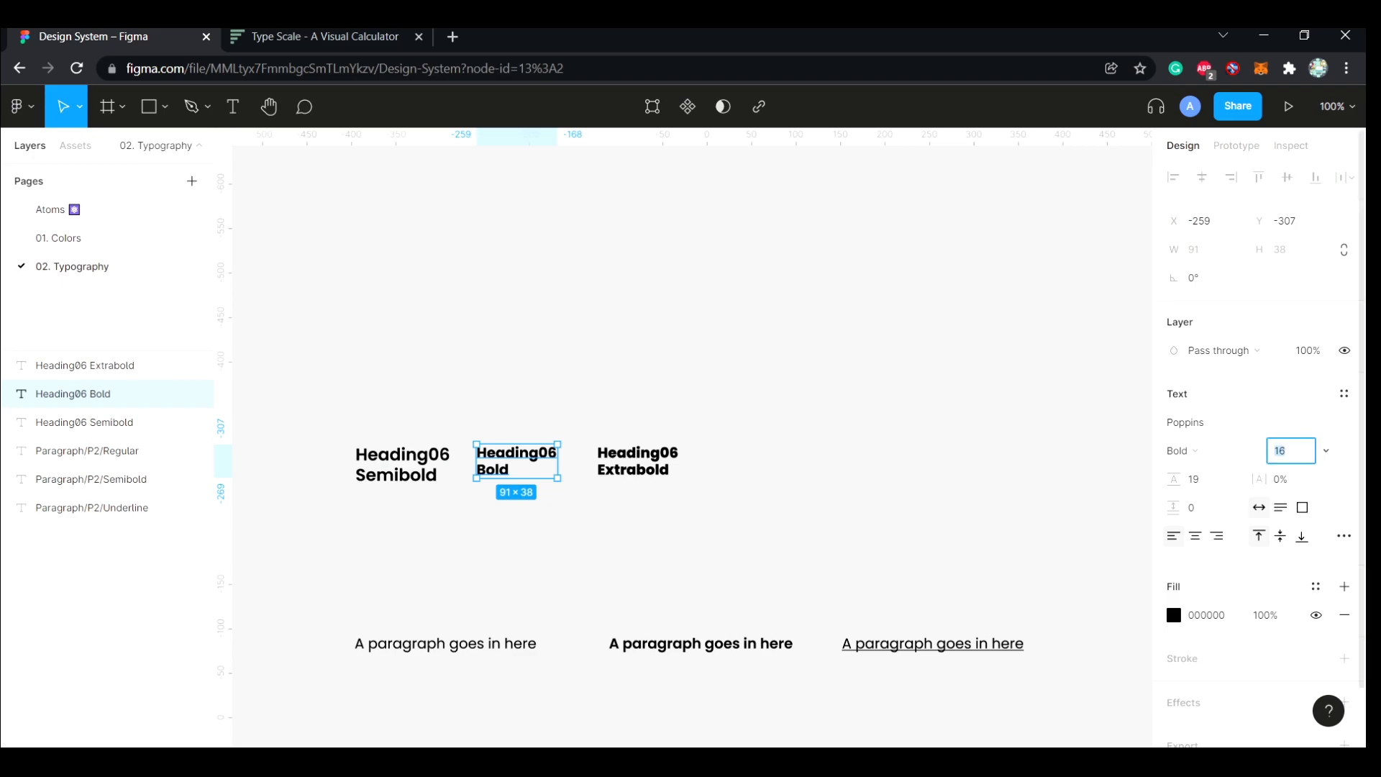
pyautogui.write('19')
pyautogui.press('Return')
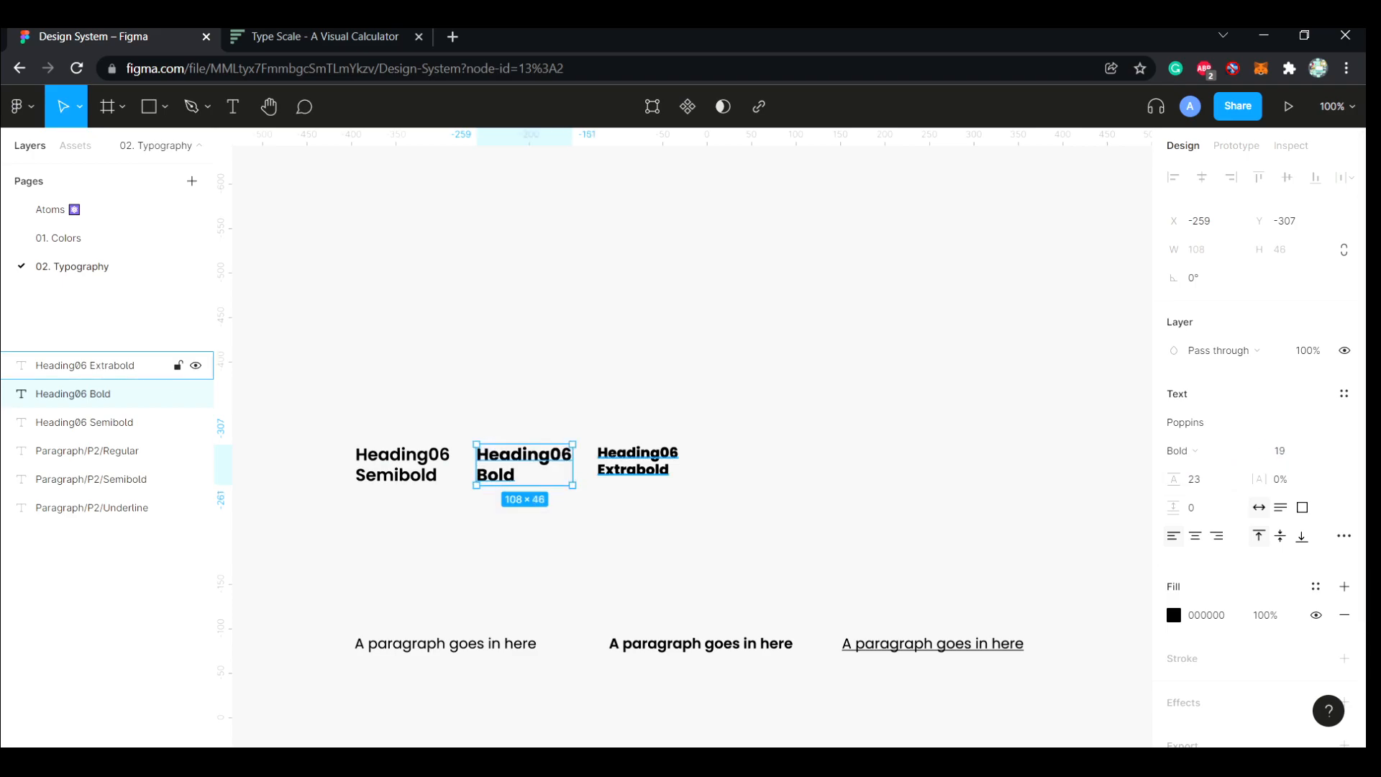
# Set the Heading06 Extrabold text's font size to 19 and its line height to 23
pyautogui.click(108, 366)
pyautogui.click(1284, 451)
pyautogui.write('19')
pyautogui.press('Tab')
pyautogui.write('23')
pyautogui.press('Return')
# Set the letter spacing of all three Heading06 texts to -2%
pyautogui.click(1284, 480)
pyautogui.write('-2')
pyautogui.press('Return')
pyautogui.click(523, 464)
pyautogui.click(1285, 479)
pyautogui.write('-2')
pyautogui.press('Return')
pyautogui.click(403, 464)
pyautogui.click(1285, 479)
pyautogui.write('-2')
pyautogui.press('Return')
# Rename the Heading06 Semibold layer as Heading/H6/Semibold and copy that name
pyautogui.doubleClick(84, 422)
pyautogui.write('Heading/H6/S')
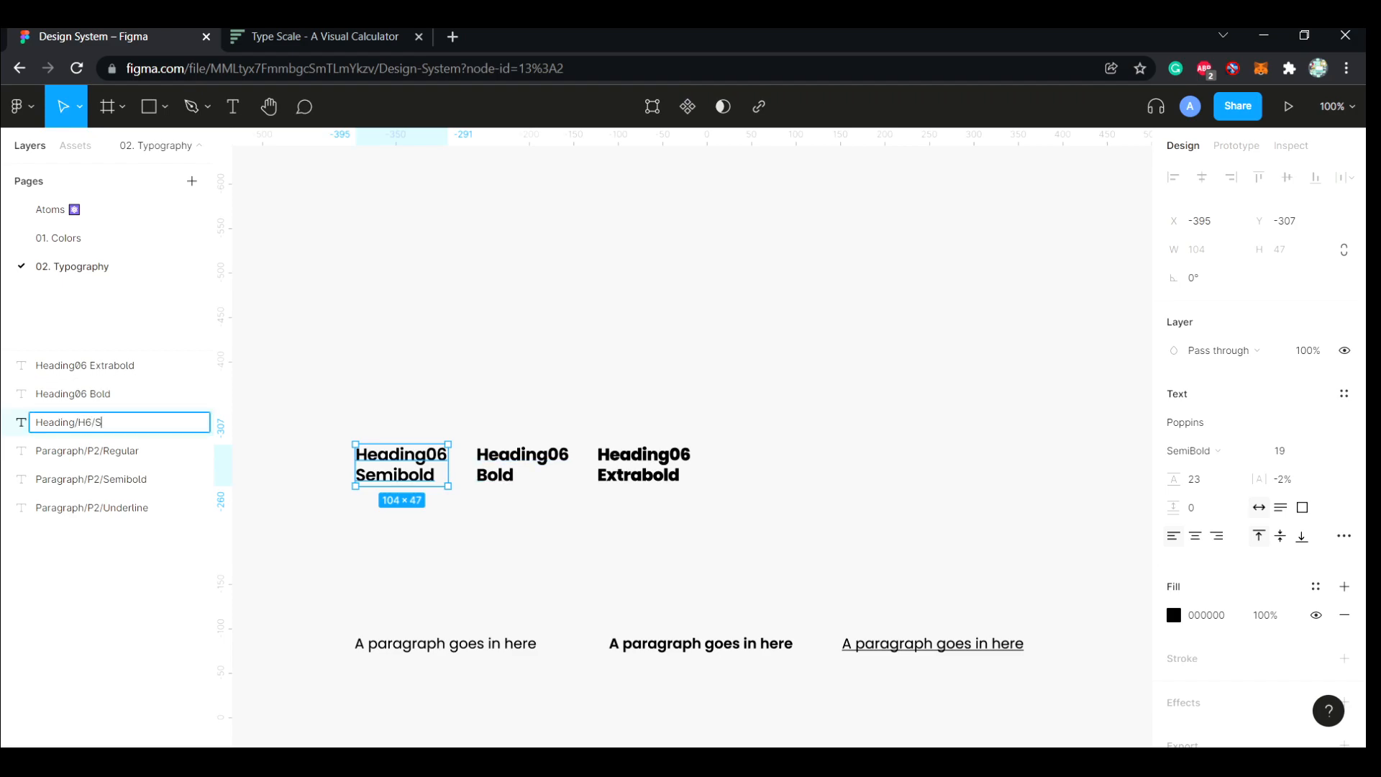
pyautogui.write('emibold')
pyautogui.hotkey('ctrl', 'a')
pyautogui.hotkey('ctrl', 'c')
pyautogui.press('Return')
# Rename the Heading06 Bold layer as Heading/H6/Bold, reusing the copied name
pyautogui.doubleClick(80, 395)
pyautogui.hotkey('ctrl', 'v')
pyautogui.press('BackSpace')
pyautogui.press('BackSpace')
pyautogui.press('BackSpace')
pyautogui.press('BackSpace')
pyautogui.press('BackSpace')
pyautogui.press('BackSpace')
pyautogui.press('BackSpace')
pyautogui.press('Return')
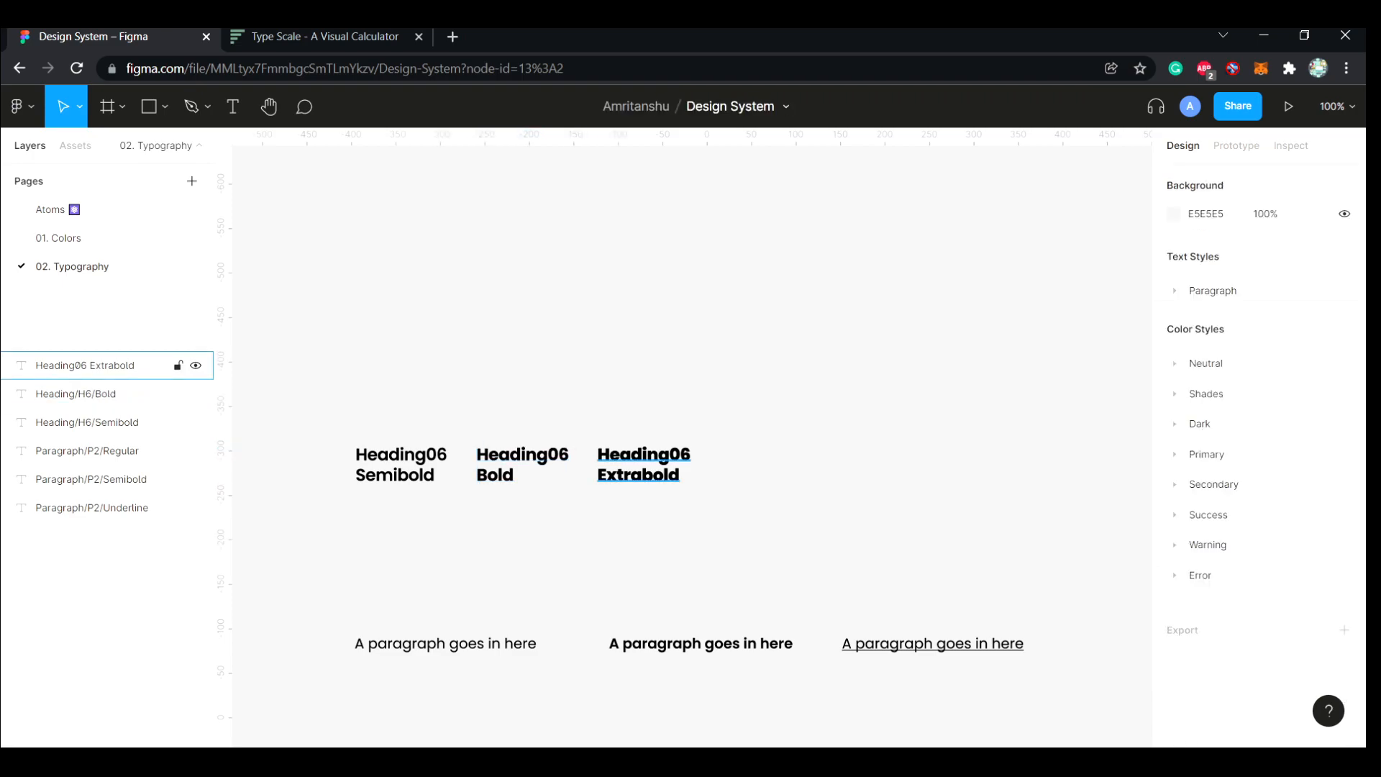
# Rename the Heading06 Extrabold layer as Heading/H6/Extrabold, reusing the copied name
pyautogui.doubleClick(84, 365)
pyautogui.hotkey('ctrl', 'v')
pyautogui.press('Left')
pyautogui.press('Right')
pyautogui.press('BackSpace')
pyautogui.press('BackSpace')
pyautogui.press('BackSpace')
pyautogui.press('BackSpace')
pyautogui.write('Extra')
pyautogui.press('Return')
# Reorder the H6 layers as Semibold, Bold, Extrabold and generate text styles from all three
pyautogui.moveTo(86, 422); pyautogui.dragTo(86, 383)
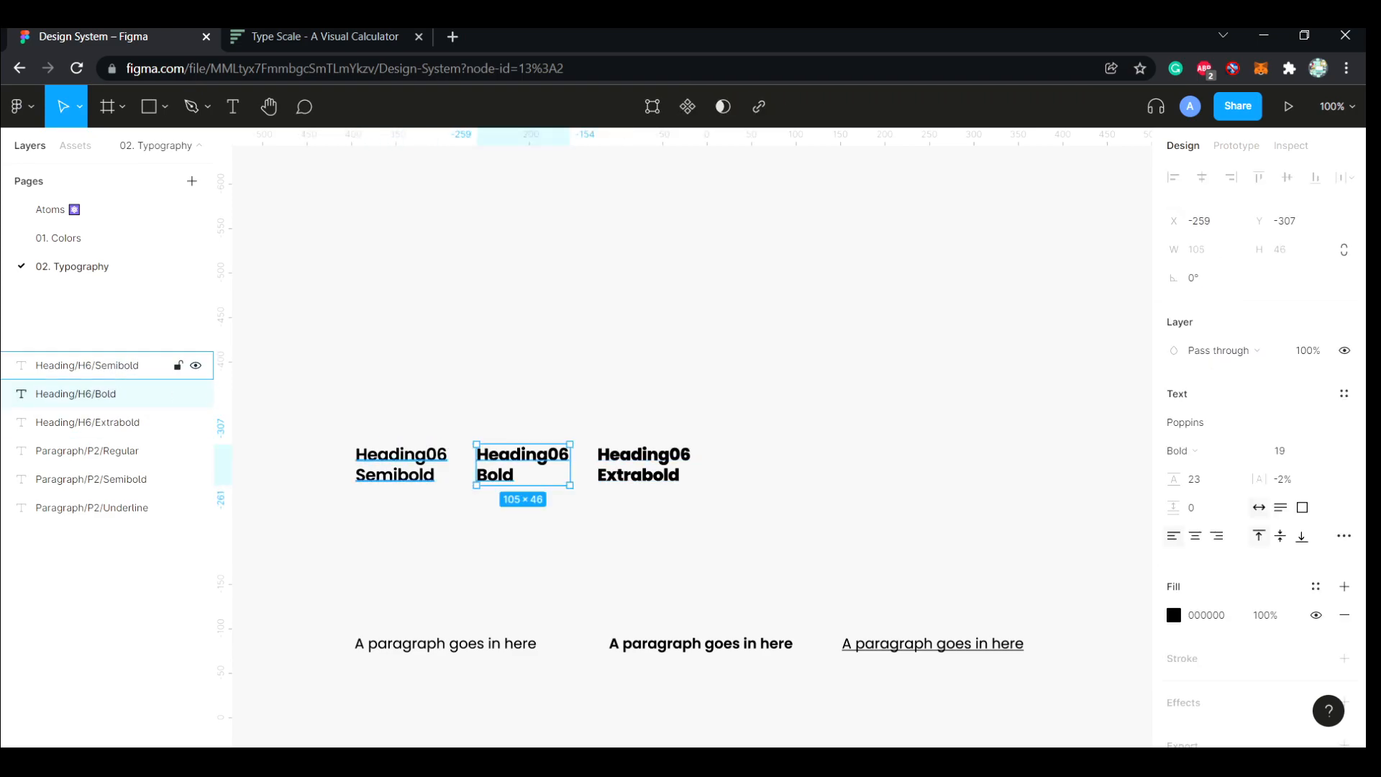
pyautogui.click(86, 365)
pyautogui.keyDown('shift'); pyautogui.click(86, 422); pyautogui.keyUp('shift')
pyautogui.hotkey('ctrl', 'alt', 'p')
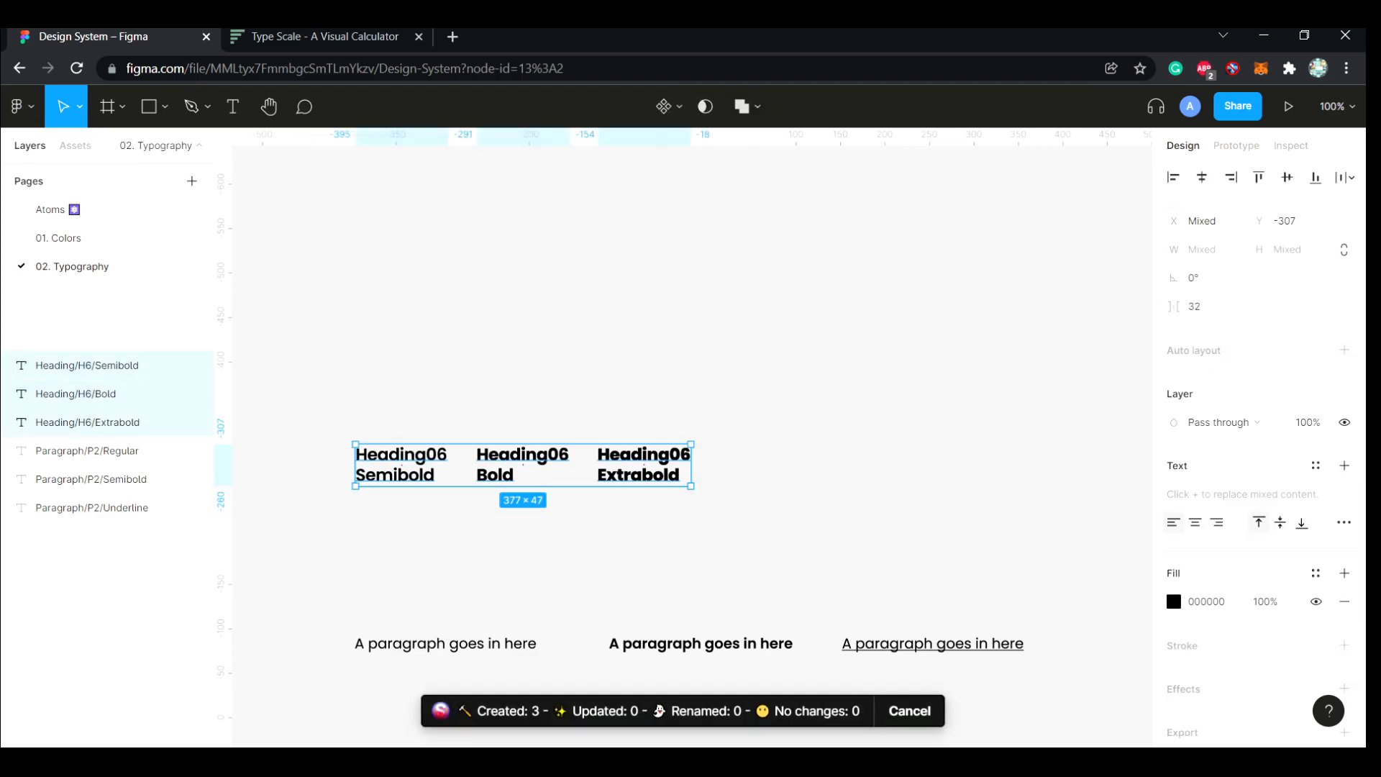
pyautogui.press('Escape')
# Move the row of three paragraph texts down to about Y -15, leaving more room below the headings
pyautogui.scroll(-2, 692, 446)
pyautogui.scroll(-1, 692, 446)
pyautogui.moveTo(1027, 544); pyautogui.dragTo(401, 395)
pyautogui.moveTo(461, 456); pyautogui.dragTo(461, 524)
pyautogui.press('Escape')
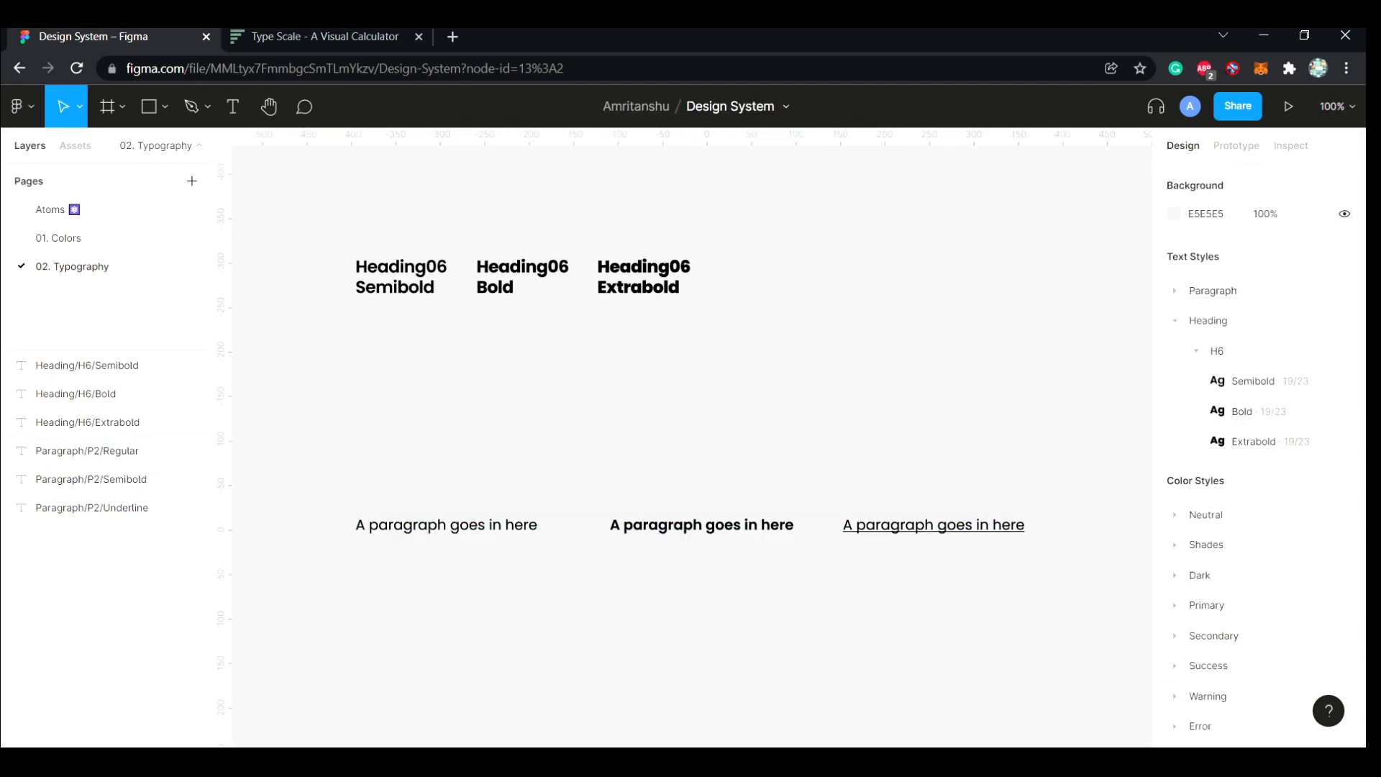
# Duplicate the Heading06 Semibold text directly below the original at Y -230
pyautogui.click(401, 277)
pyautogui.press('Escape')
pyautogui.click(400, 277)
pyautogui.keyDown('alt'); pyautogui.moveTo(401, 277); pyautogui.dragTo(401, 345); pyautogui.keyUp('alt')
# Change the duplicated heading's text to "Heading06 Semibold(S)"
pyautogui.doubleClick(436, 356)
pyautogui.write('(S)')
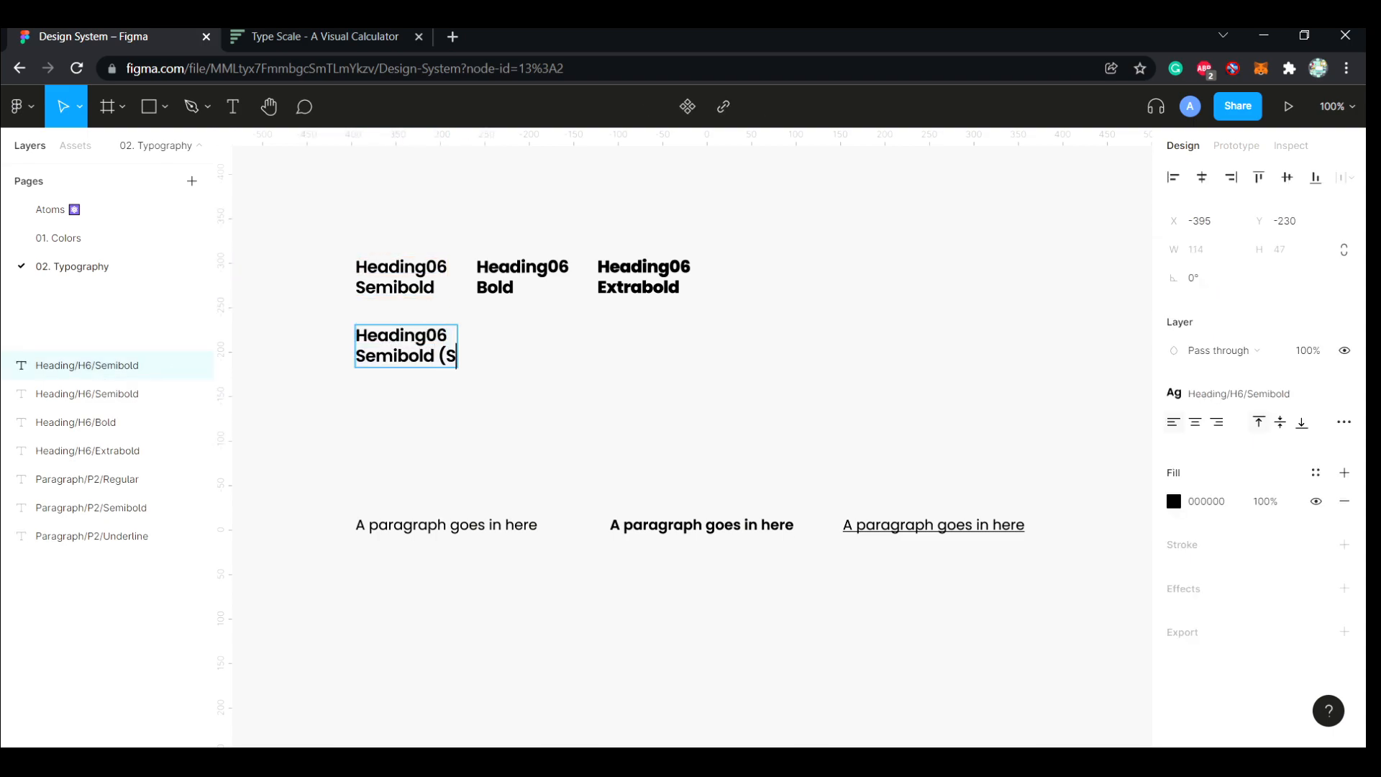
pyautogui.press('Left')
pyautogui.press('Left')
pyautogui.press('Left')
pyautogui.press('BackSpace')
pyautogui.press('Escape')
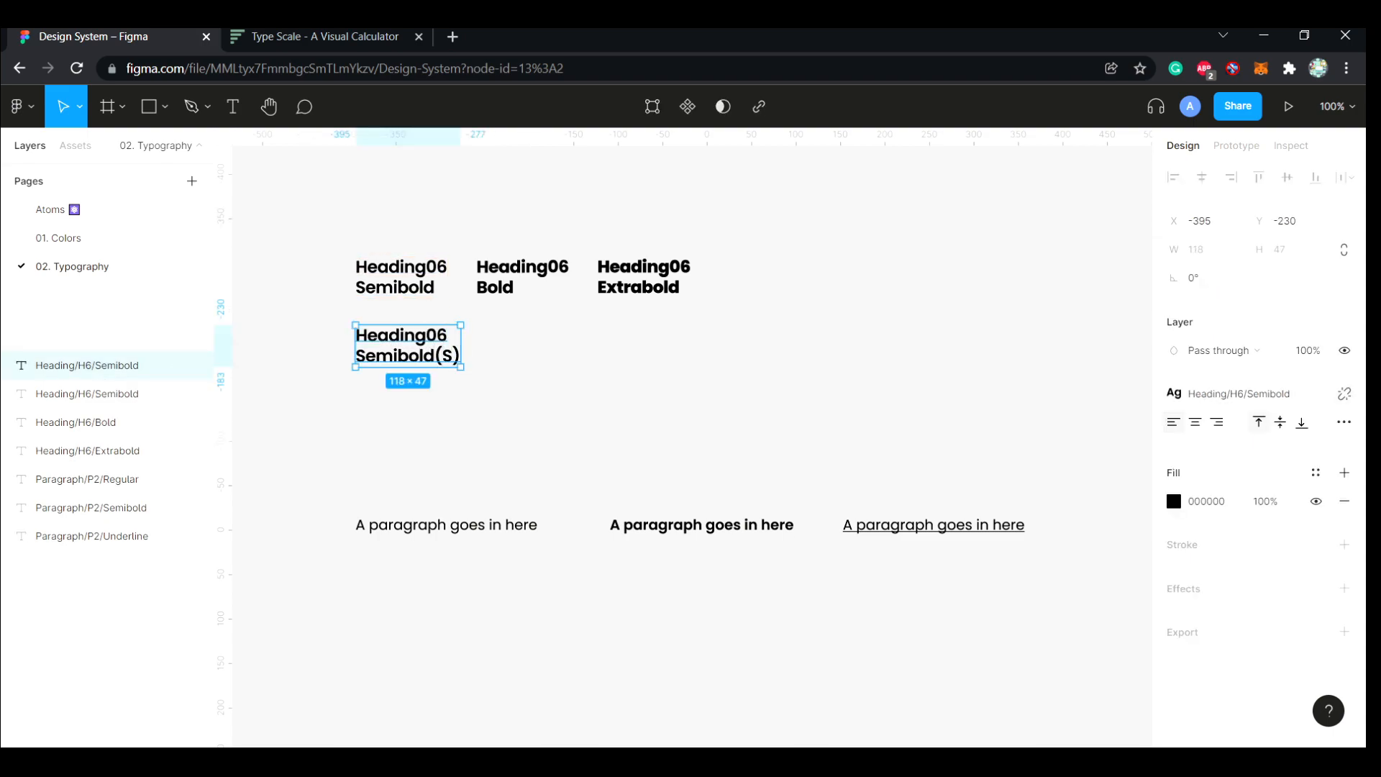
# Detach the text style from the Semibold(S) heading and place two copies of it along the same row
pyautogui.click(1344, 394)
pyautogui.press('Escape')
pyautogui.keyDown('alt'); pyautogui.moveTo(408, 345); pyautogui.dragTo(651, 345); pyautogui.keyUp('alt')
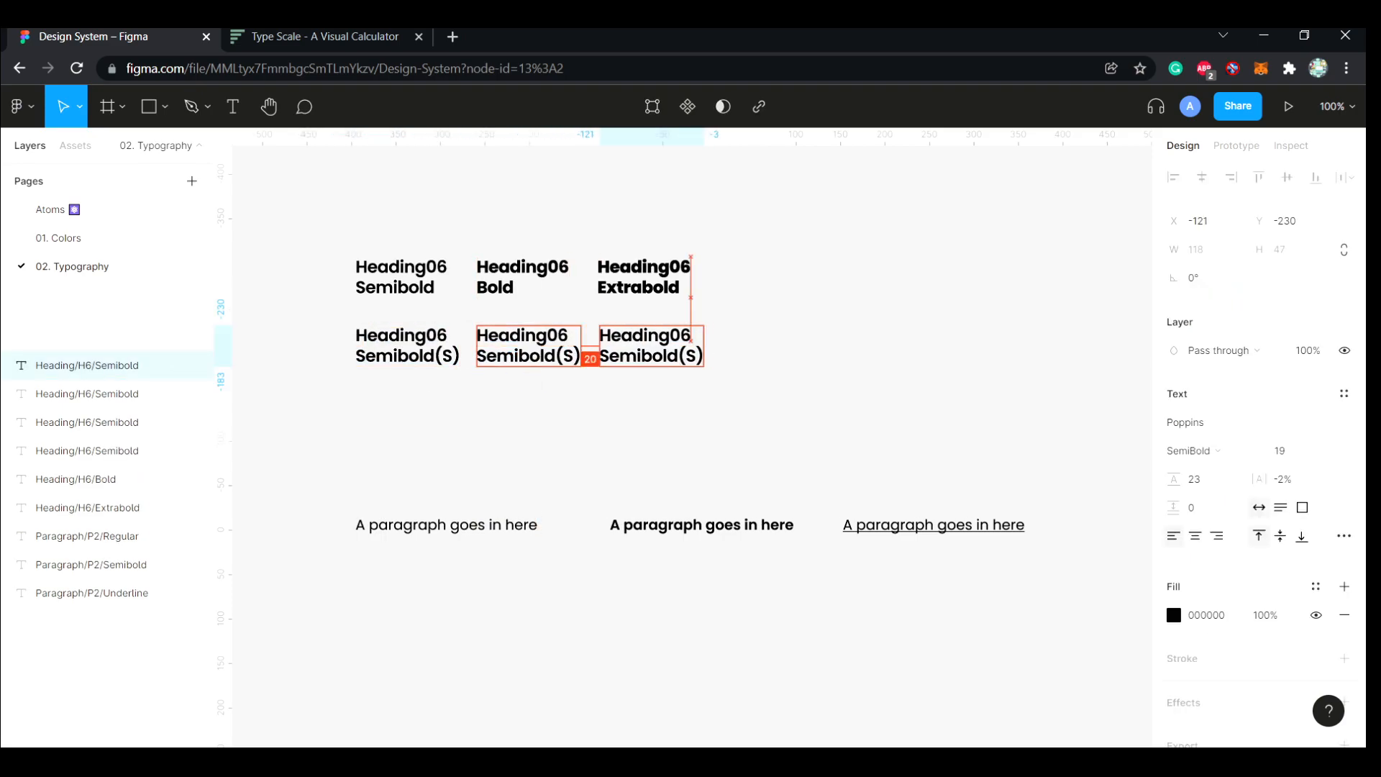
# Set the first Semibold(S) heading's font size to 16 and line height to 19, matching the regular paragraph style
pyautogui.click(87, 536)
pyautogui.click(1344, 393)
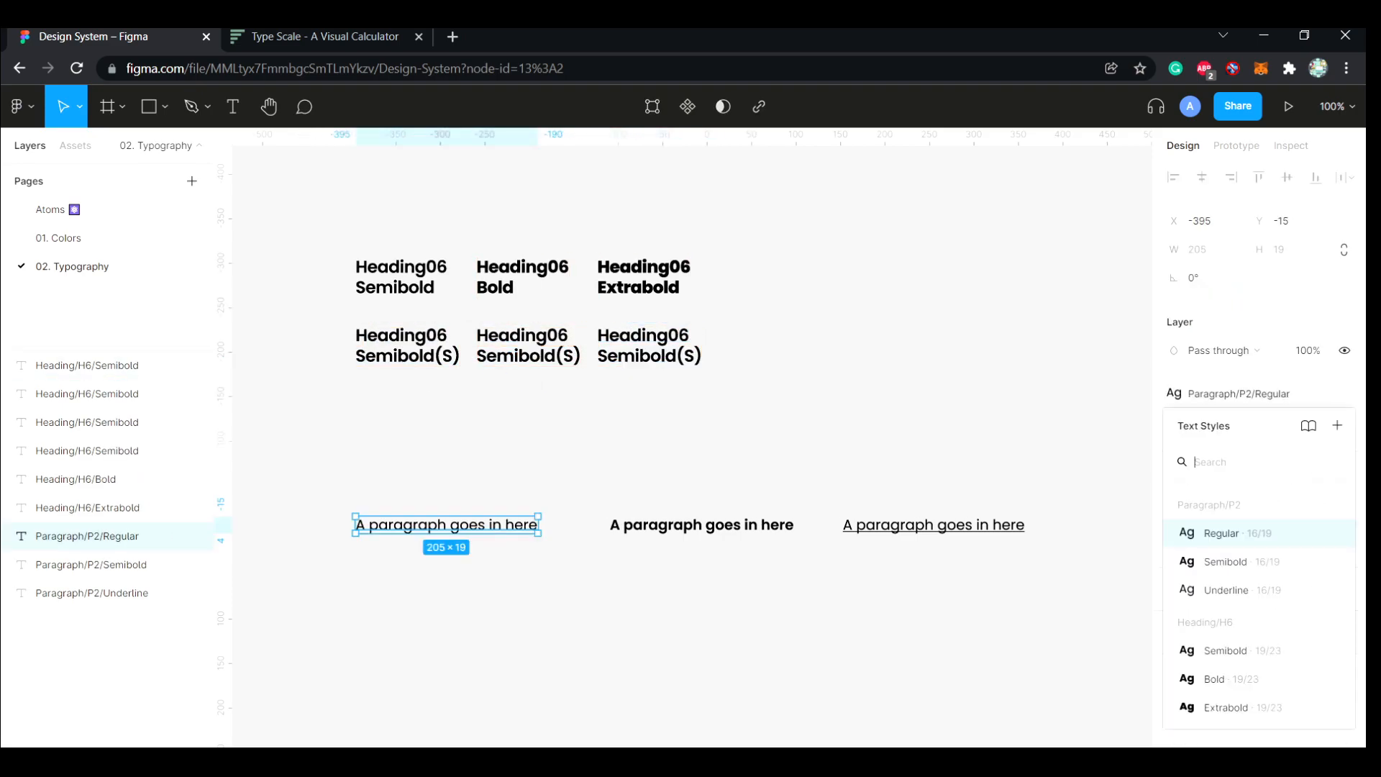
pyautogui.click(87, 422)
pyautogui.click(1280, 451)
pyautogui.write('16')
pyautogui.press('Tab')
pyautogui.press('Return')
# Set the middle Semibold(S) heading's font size to 16 and its line height to 19
pyautogui.click(528, 345)
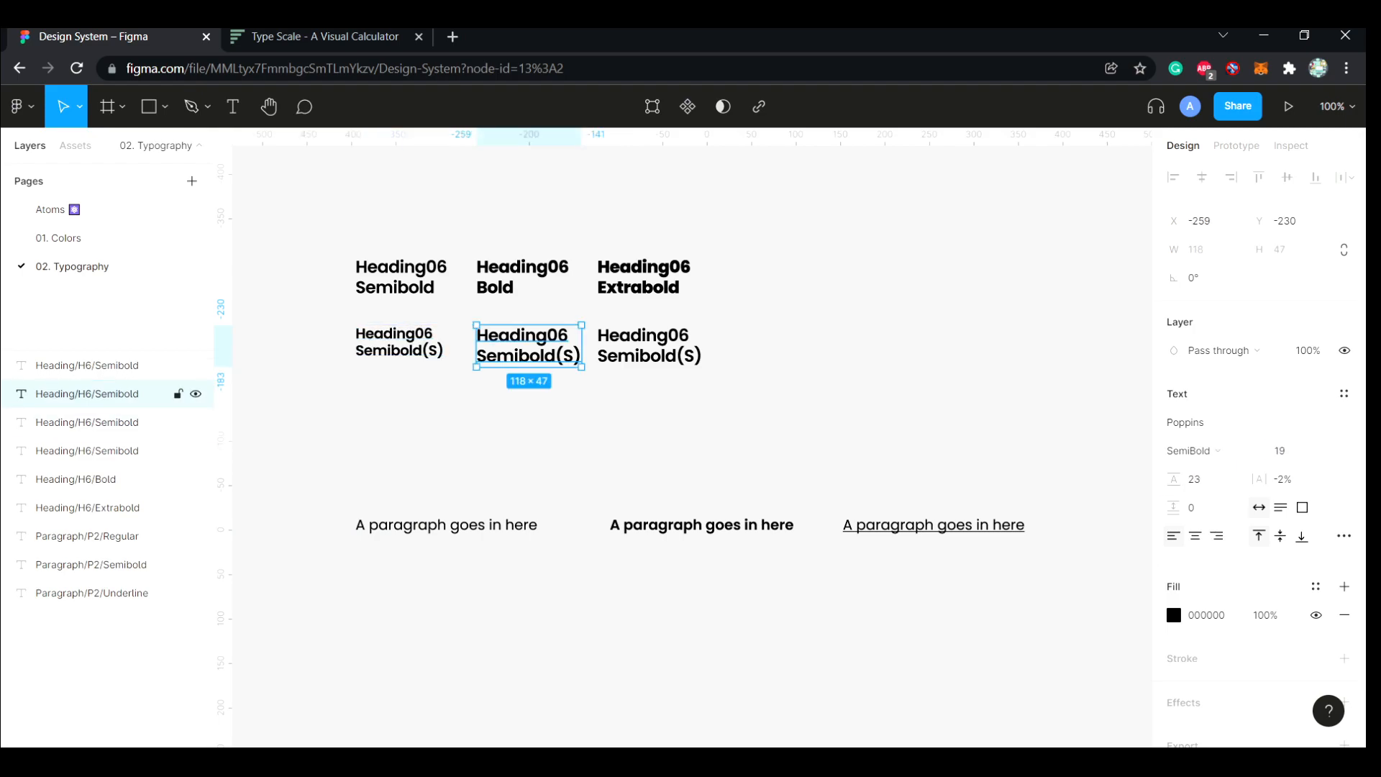
pyautogui.click(1280, 452)
pyautogui.press('Tab')
pyautogui.write('19')
pyautogui.press('Return')
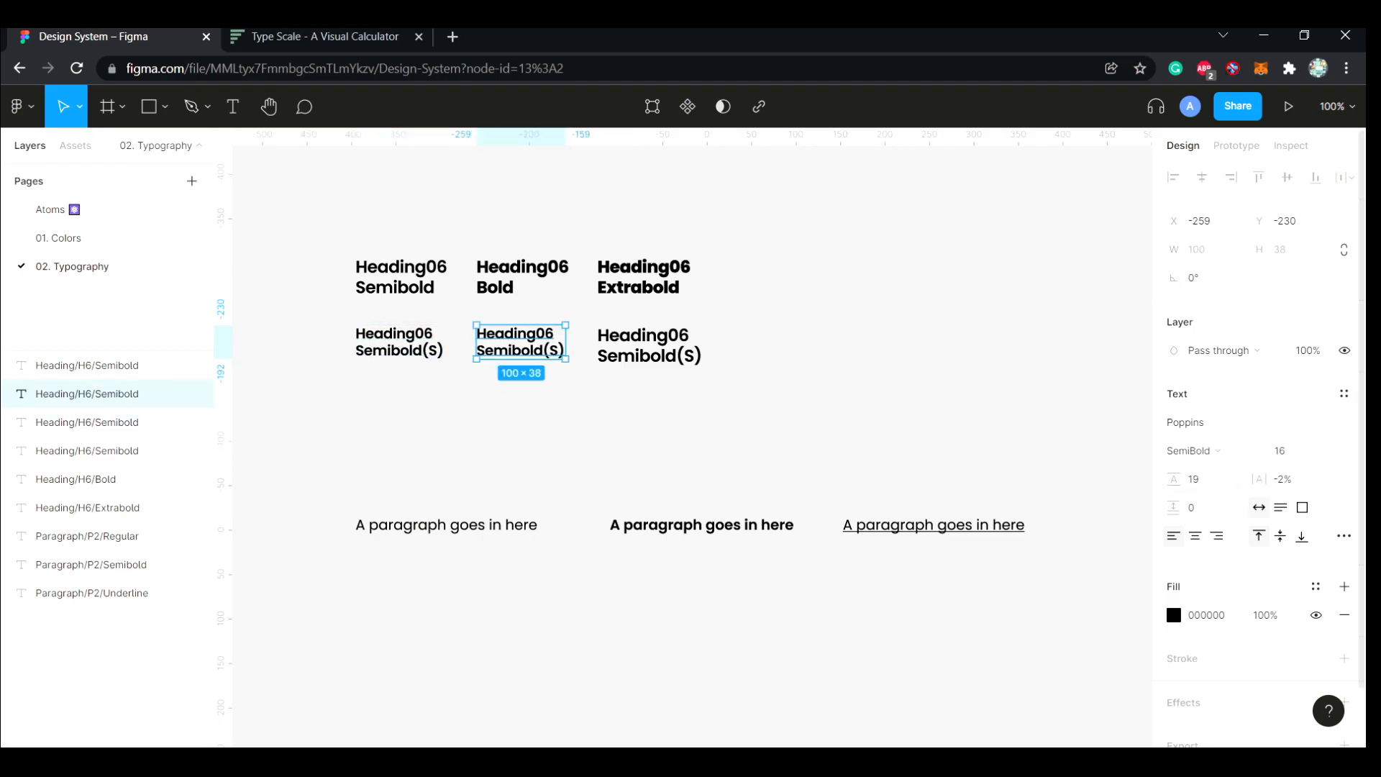
# Set the third Semibold(S) heading's font size to 16 and its line height to 19
pyautogui.click(650, 345)
pyautogui.click(1281, 451)
pyautogui.write('16')
pyautogui.press('Tab')
pyautogui.write('19')
pyautogui.press('Return')
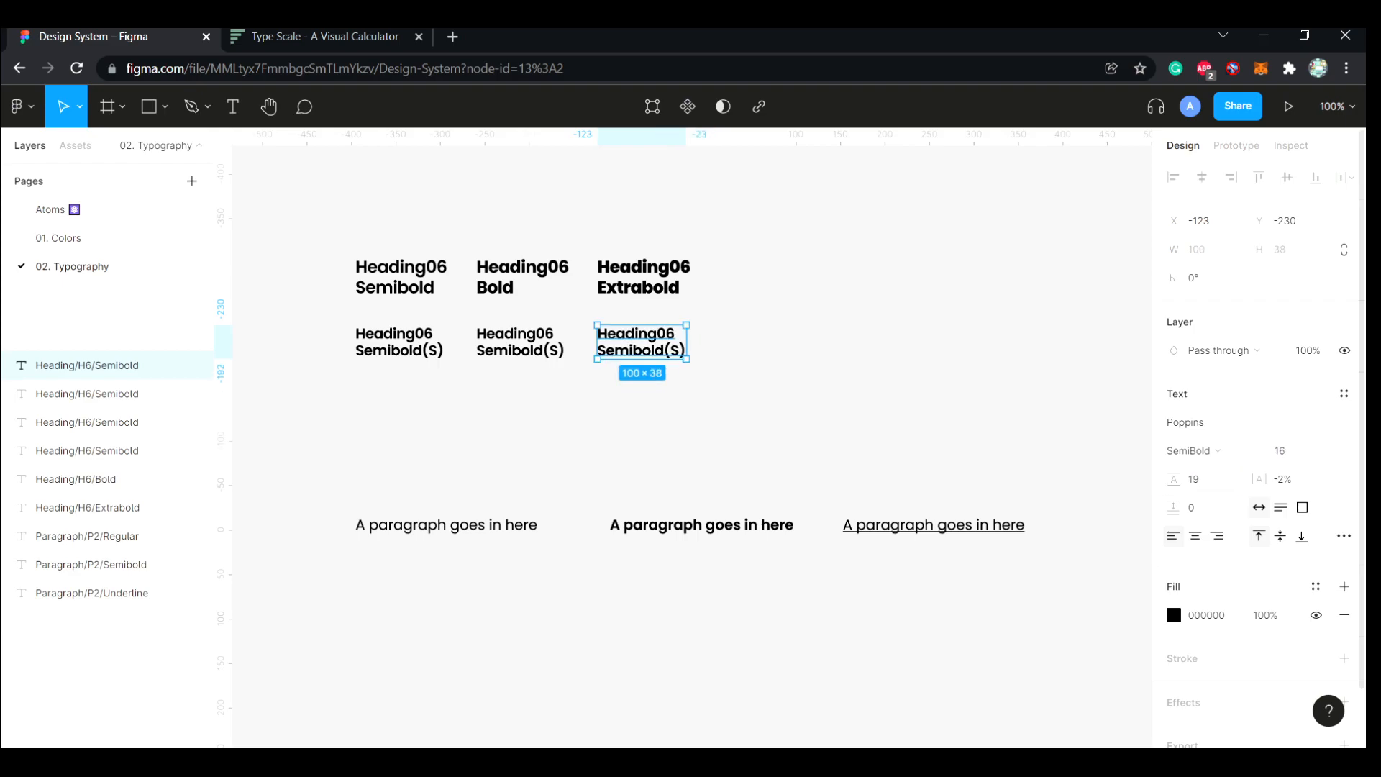
# Change the middle small heading's text to "Heading06 Bold(S)"
pyautogui.press('Escape')
pyautogui.tripleClick(521, 350)
pyautogui.click(521, 351)
pyautogui.press('BackSpace')
pyautogui.press('BackSpace')
pyautogui.press('BackSpace')
pyautogui.press('BackSpace')
pyautogui.press('BackSpace')
pyautogui.write('B')
# Change the third small heading's text to "Heading06 Extrabold(S)"
pyautogui.click(632, 350)
pyautogui.press('BackSpace')
pyautogui.press('BackSpace')
pyautogui.press('BackSpace')
pyautogui.press('BackSpace')
pyautogui.write('Extra')
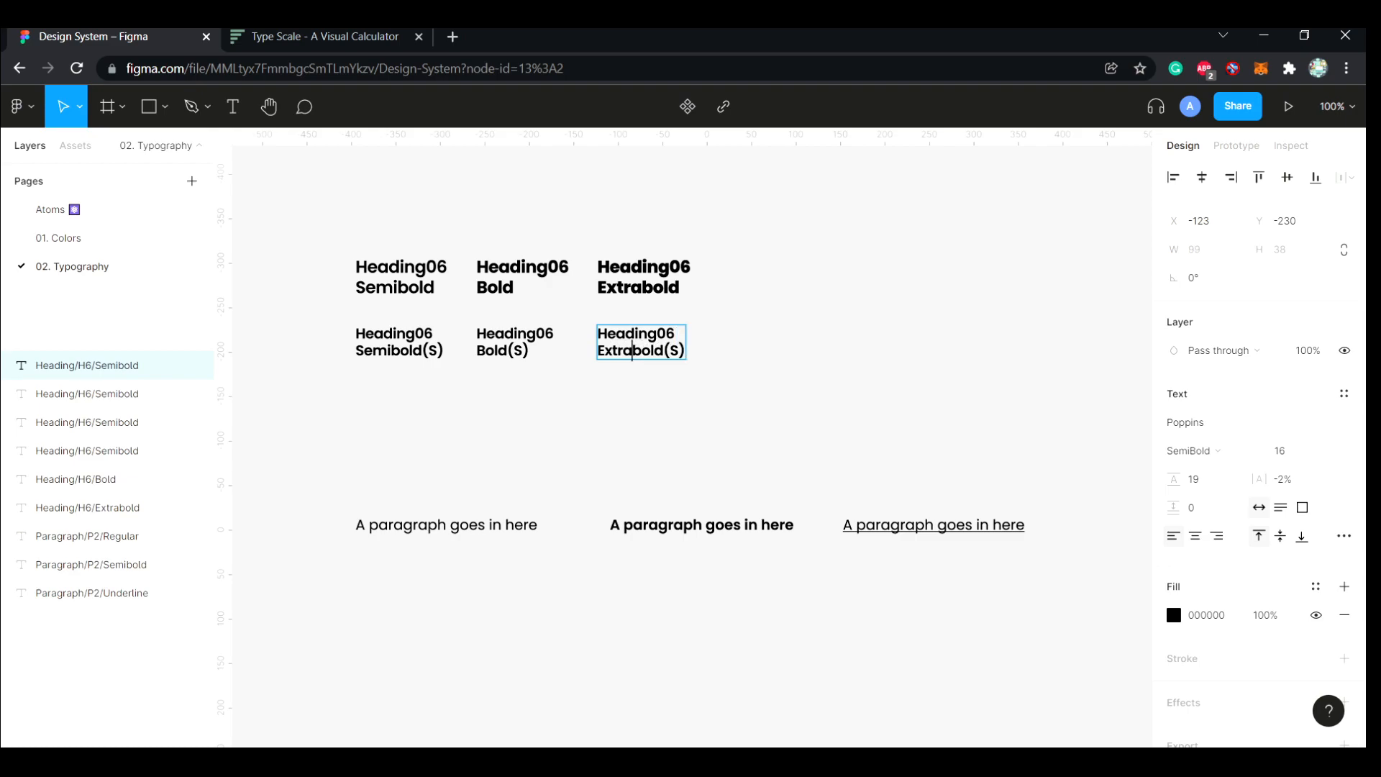
# Set the font weight of the Extrabold(S) heading to ExtraBold and of the Bold(S) heading to Bold
pyautogui.press('Escape')
pyautogui.click(1192, 451)
pyautogui.click(1213, 492)
pyautogui.click(514, 342)
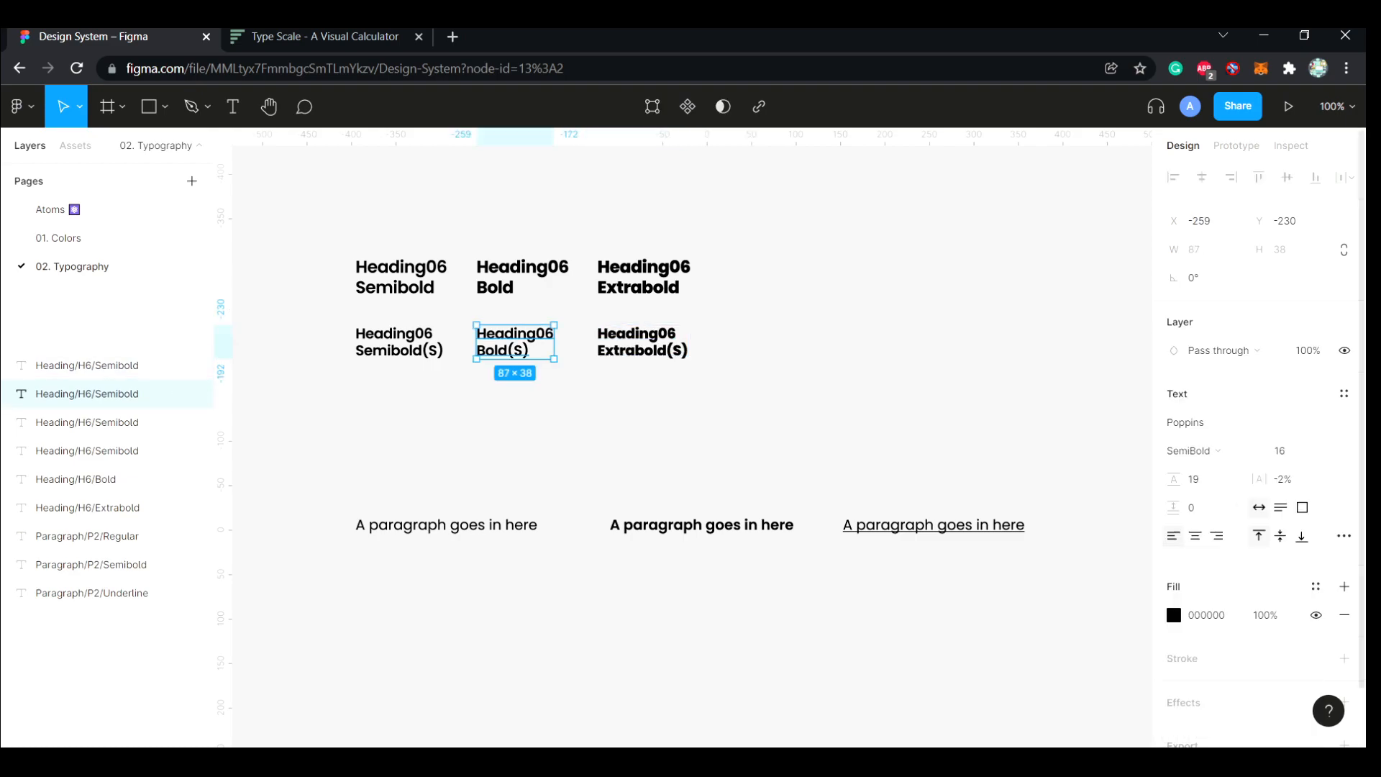
pyautogui.click(1192, 451)
pyautogui.click(1200, 472)
# Rename the Semibold(S) heading's layer as Heading/H6/S/Semibold
pyautogui.click(87, 422)
pyautogui.press('Escape')
pyautogui.click(400, 342)
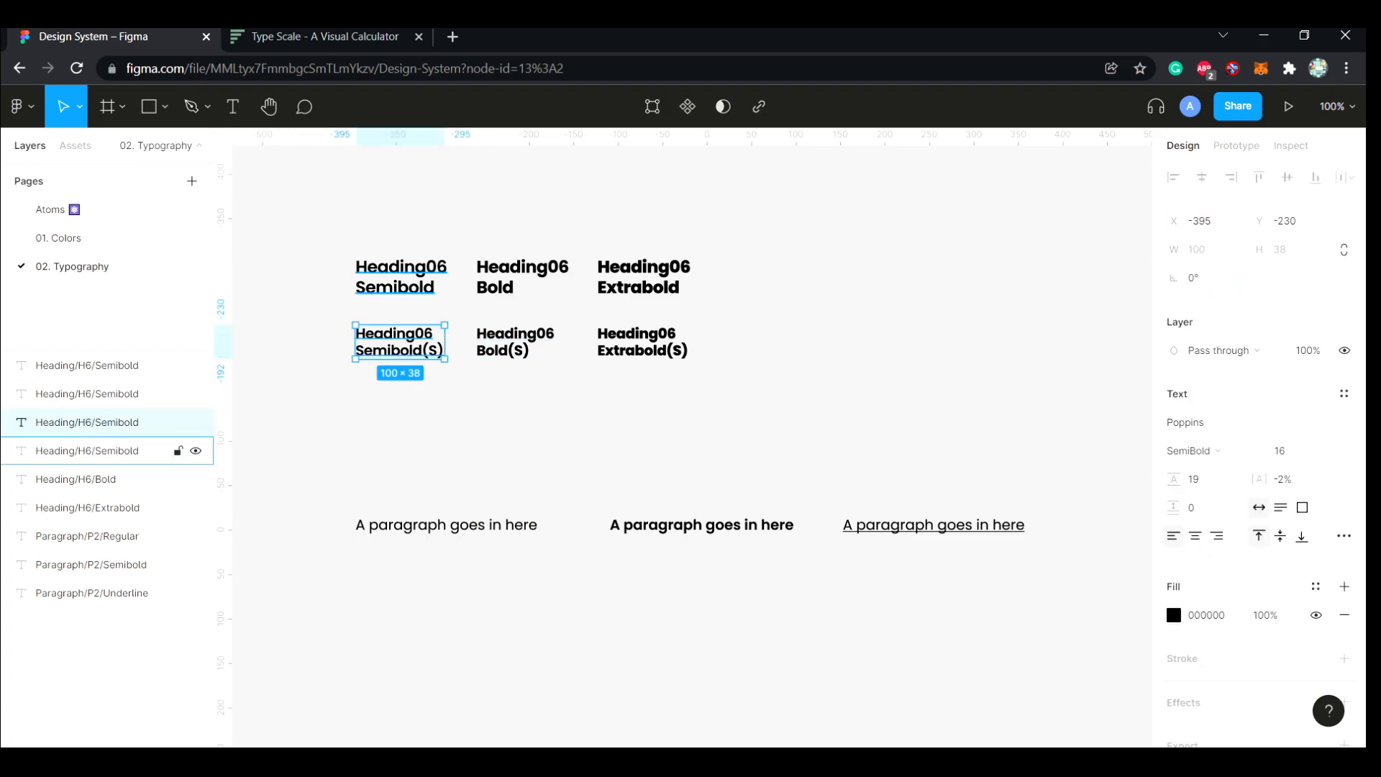
pyautogui.doubleClick(86, 423)
pyautogui.click(140, 422)
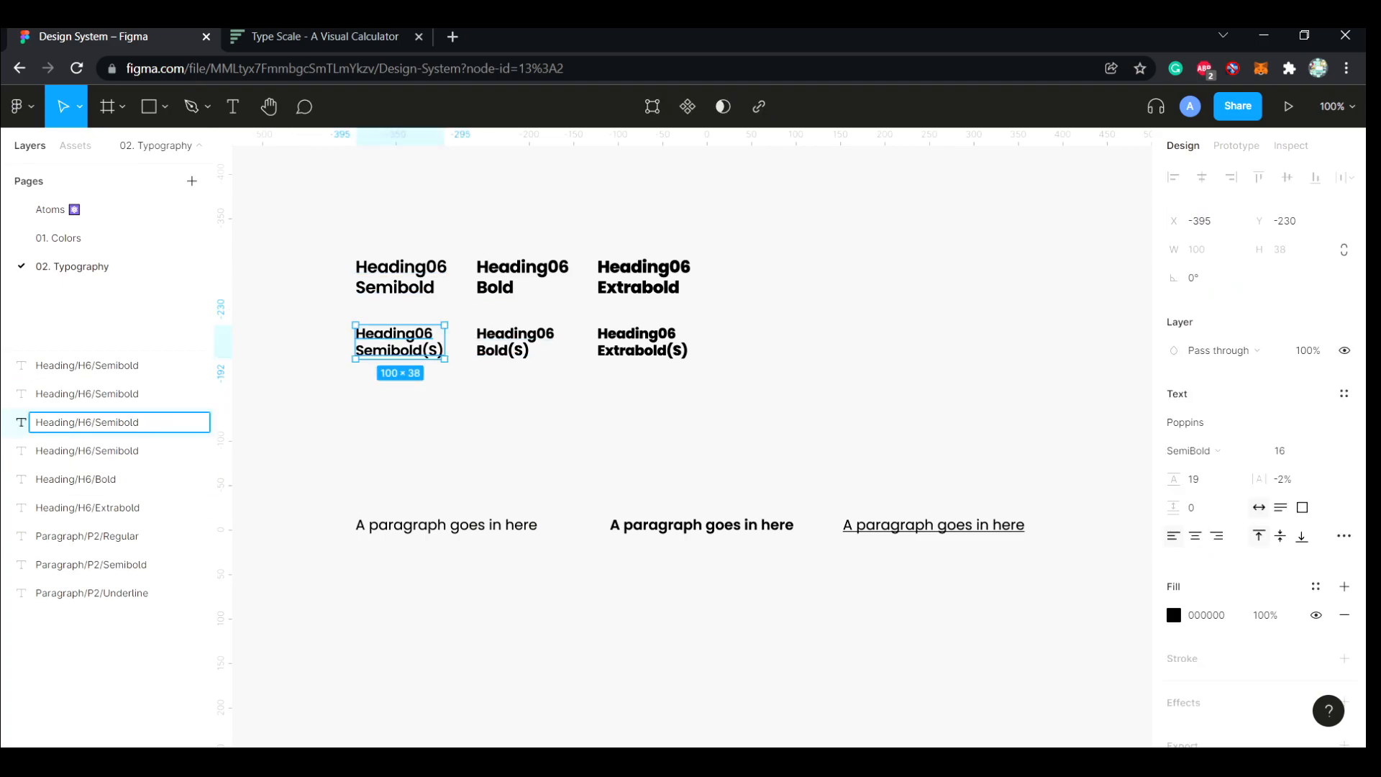
pyautogui.write('S/')
pyautogui.hotkey('ctrl', 'a')
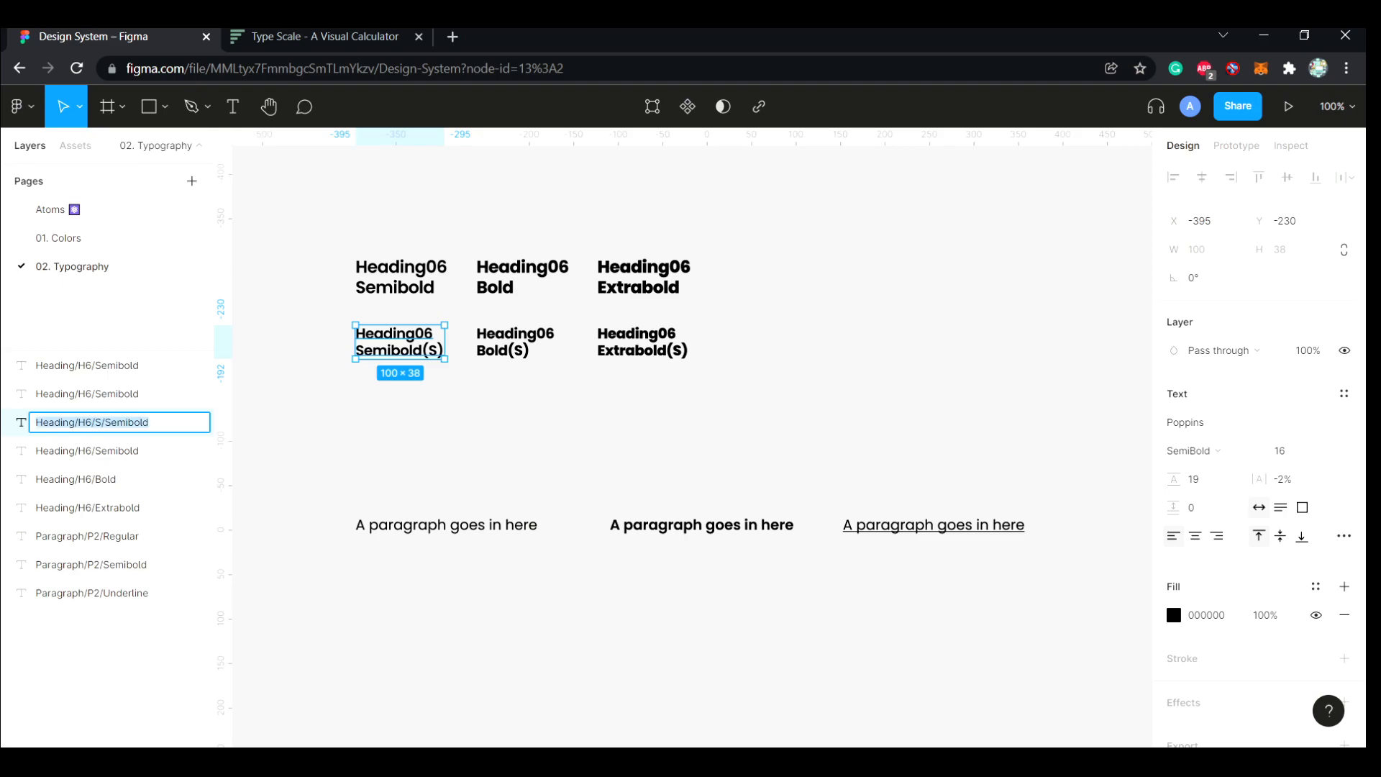
# Rename the Bold(S) heading's layer as Heading/H6/S/Bold
pyautogui.click(108, 395)
pyautogui.doubleClick(108, 393)
pyautogui.press('Right')
pyautogui.press('BackSpace')
pyautogui.press('BackSpace')
pyautogui.press('BackSpace')
pyautogui.press('BackSpace')
pyautogui.press('BackSpace')
pyautogui.press('BackSpace')
pyautogui.press('BackSpace')
pyautogui.write('/Bold')
pyautogui.press('Return')
# Rename the Extrabold(S) heading's layer as Heading/H6/S/Extrabold
pyautogui.click(108, 365)
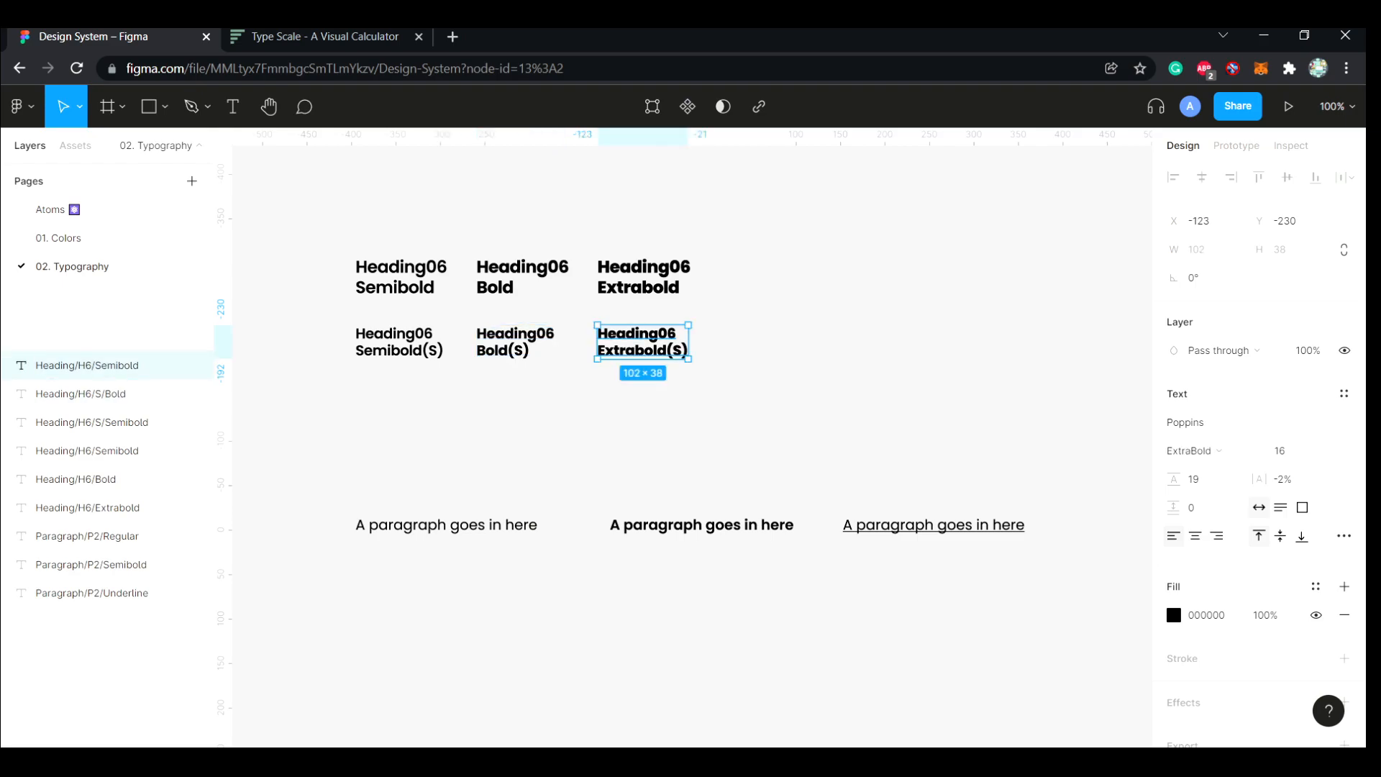
pyautogui.doubleClick(108, 364)
pyautogui.press('BackSpace')
pyautogui.press('BackSpace')
pyautogui.press('BackSpace')
pyautogui.press('BackSpace')
pyautogui.write('Extra')
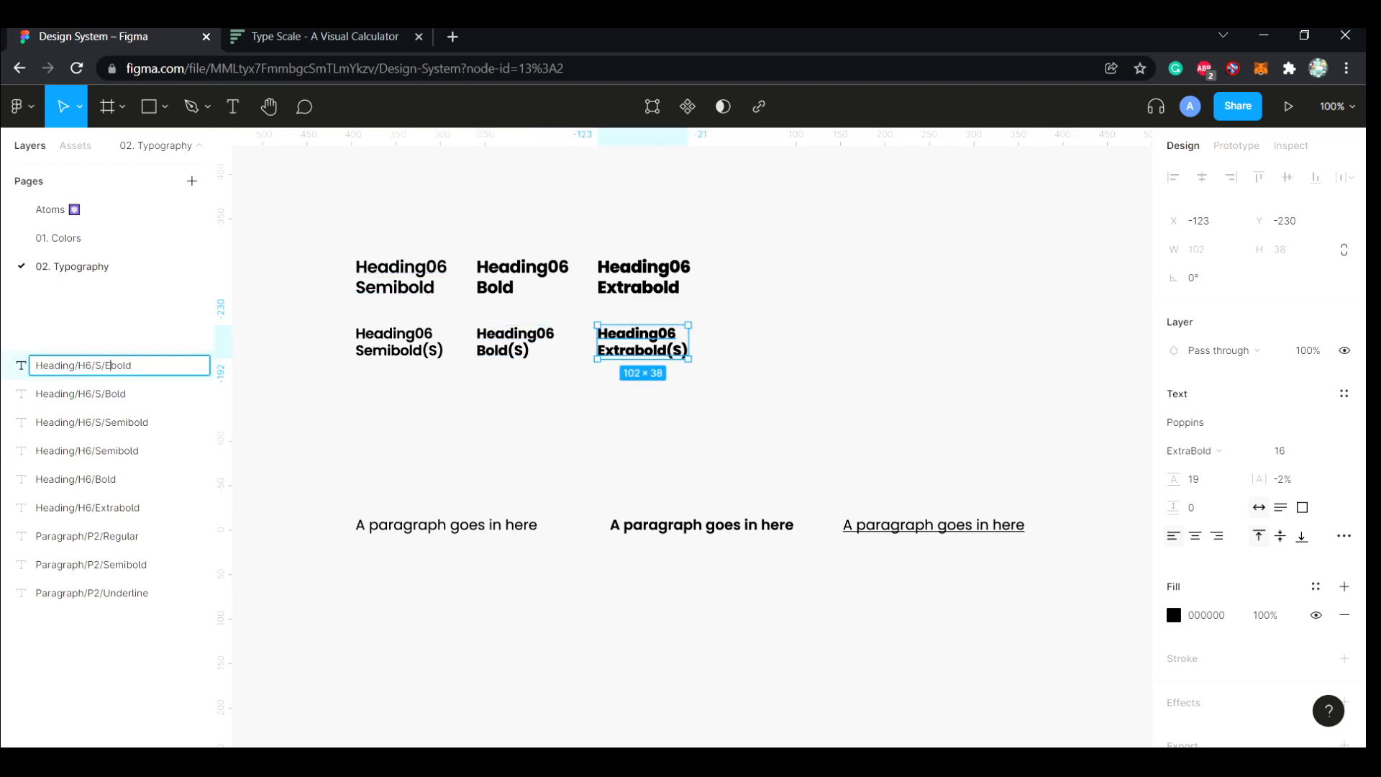
pyautogui.click(285, 403)
# Reorder the three Heading/H6/S layers with Semibold first and Extrabold last, and generate text styles from them
pyautogui.moveTo(108, 423); pyautogui.dragTo(108, 384)
pyautogui.click(108, 365)
pyautogui.keyDown('shift'); pyautogui.click(108, 422); pyautogui.keyUp('shift')
pyautogui.hotkey('ctrl', '/')
pyautogui.press('Return')
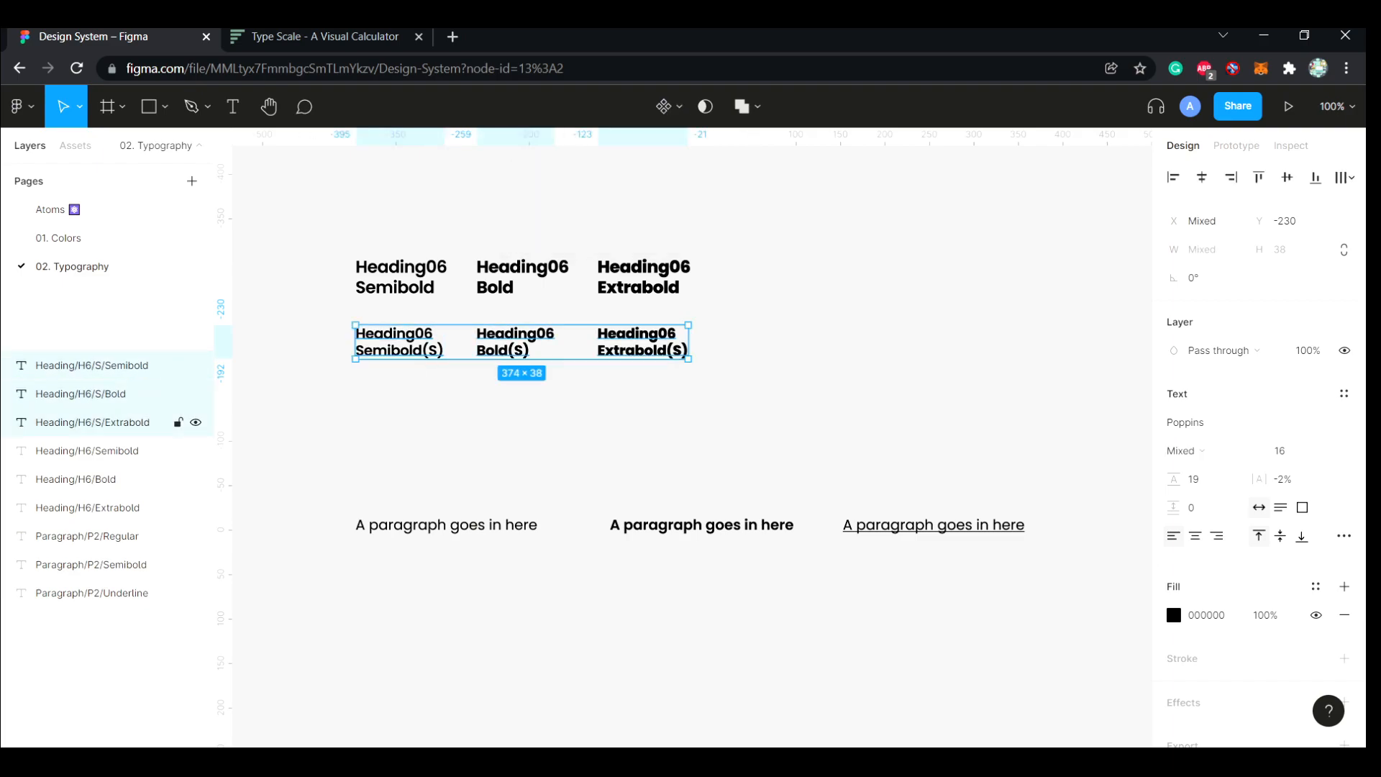
pyautogui.click(287, 403)
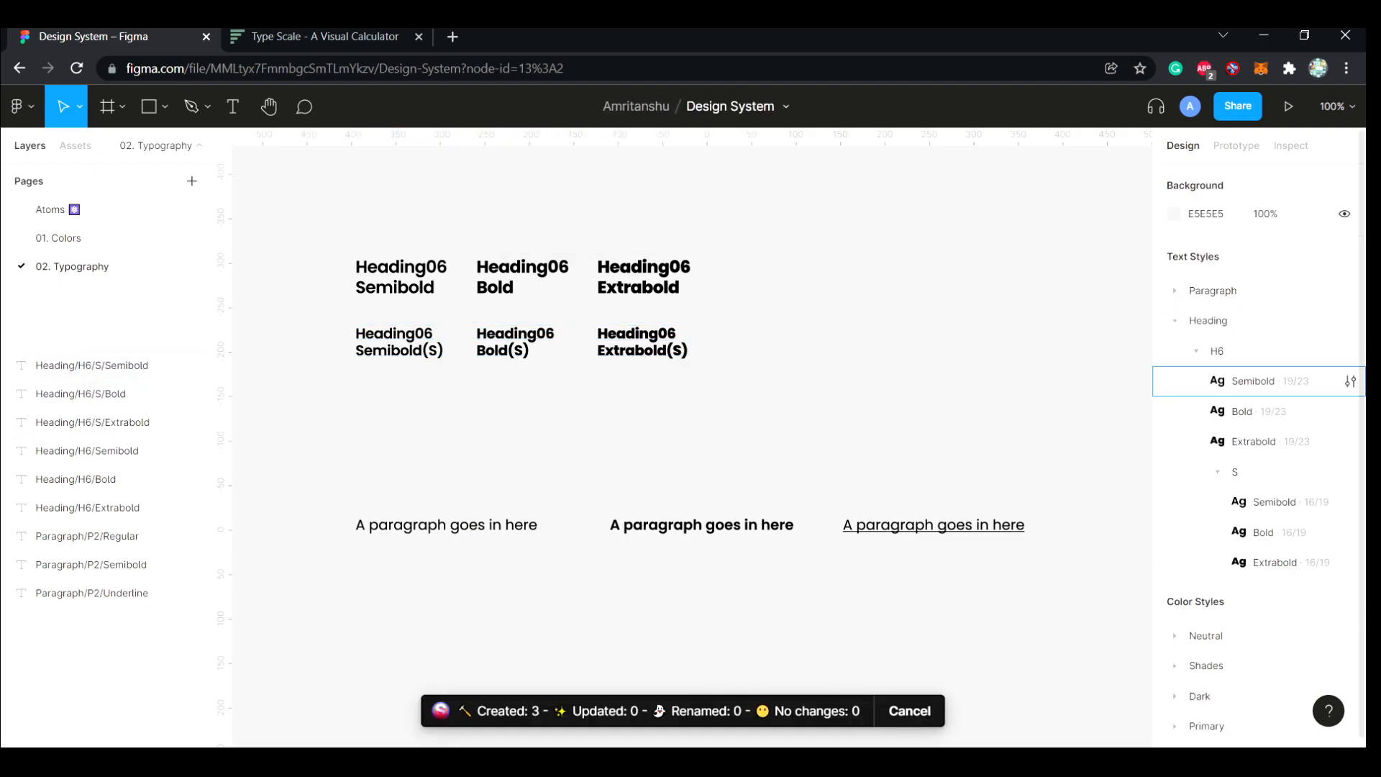
pyautogui.click(1218, 473)
pyautogui.click(1219, 472)
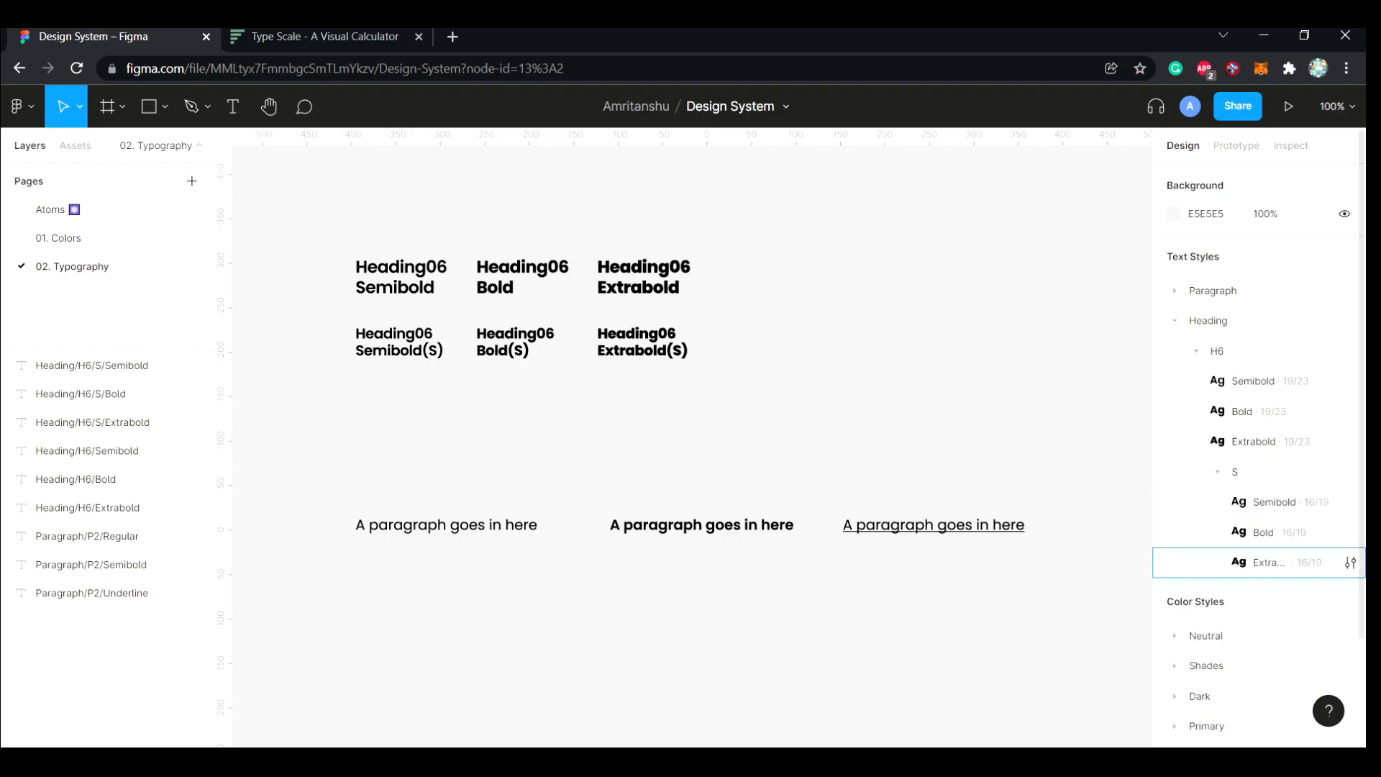
# Duplicate the Heading06 Semibold text into the empty space above it and change the copy's text to "Heading05 Semibold"
pyautogui.scroll(5, 690, 446)
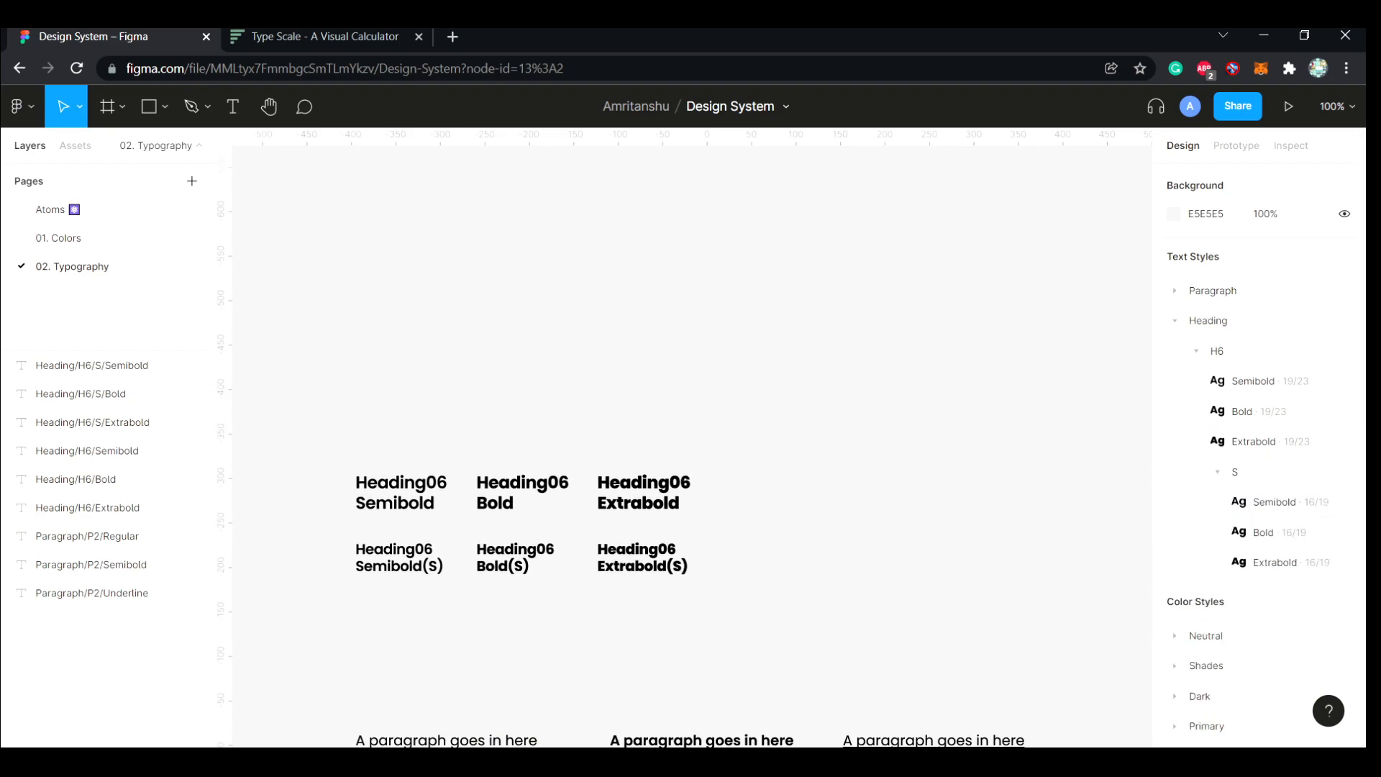
pyautogui.moveTo(435, 576); pyautogui.dragTo(435, 335)
pyautogui.press('Escape')
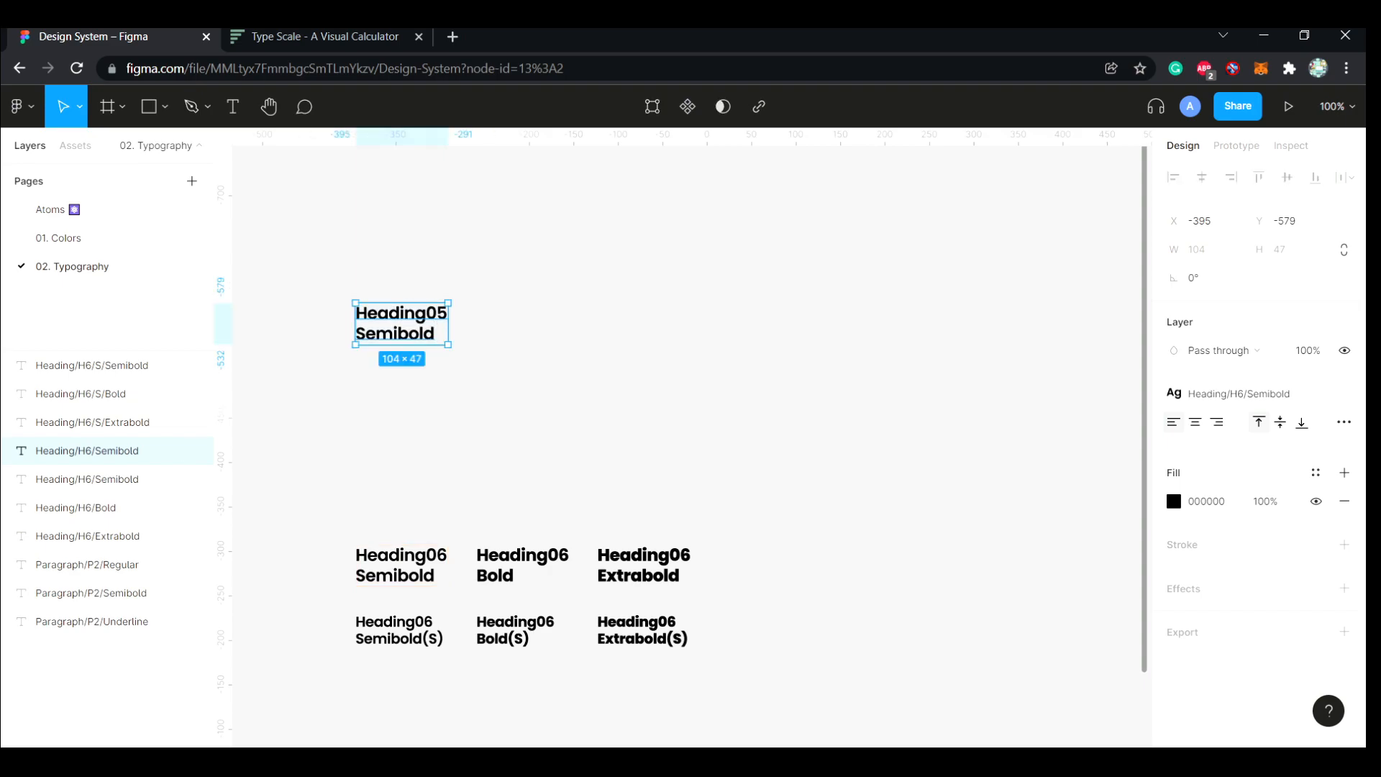
# Detach the Heading05 Semibold text from its style and set its font size to 23 and line height to 28
pyautogui.click(1345, 393)
pyautogui.click(326, 37)
pyautogui.moveTo(450, 304); pyautogui.dragTo(410, 304)
pyautogui.click(110, 37)
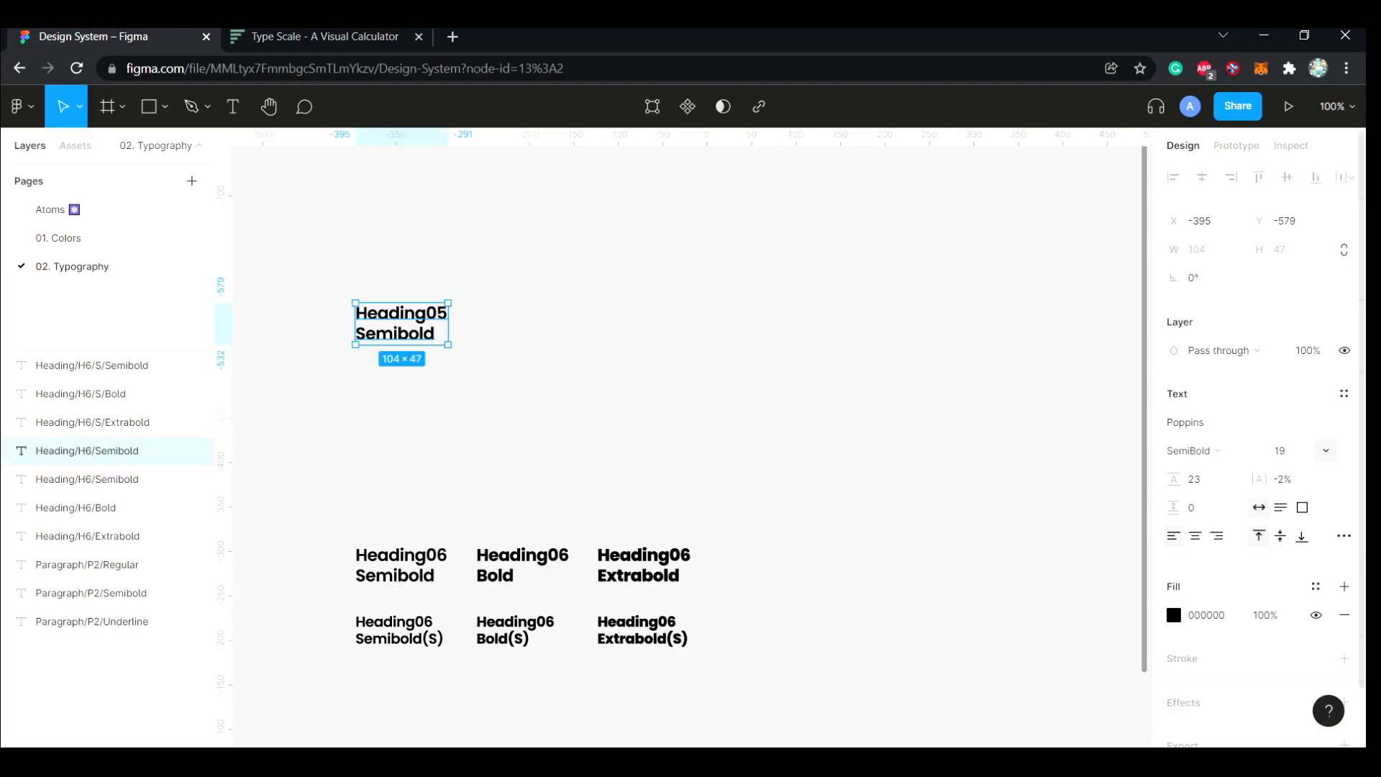
pyautogui.press('Tab')
pyautogui.write('23.04*1.2')
pyautogui.press('Return')
pyautogui.write('28')
pyautogui.press('Return')
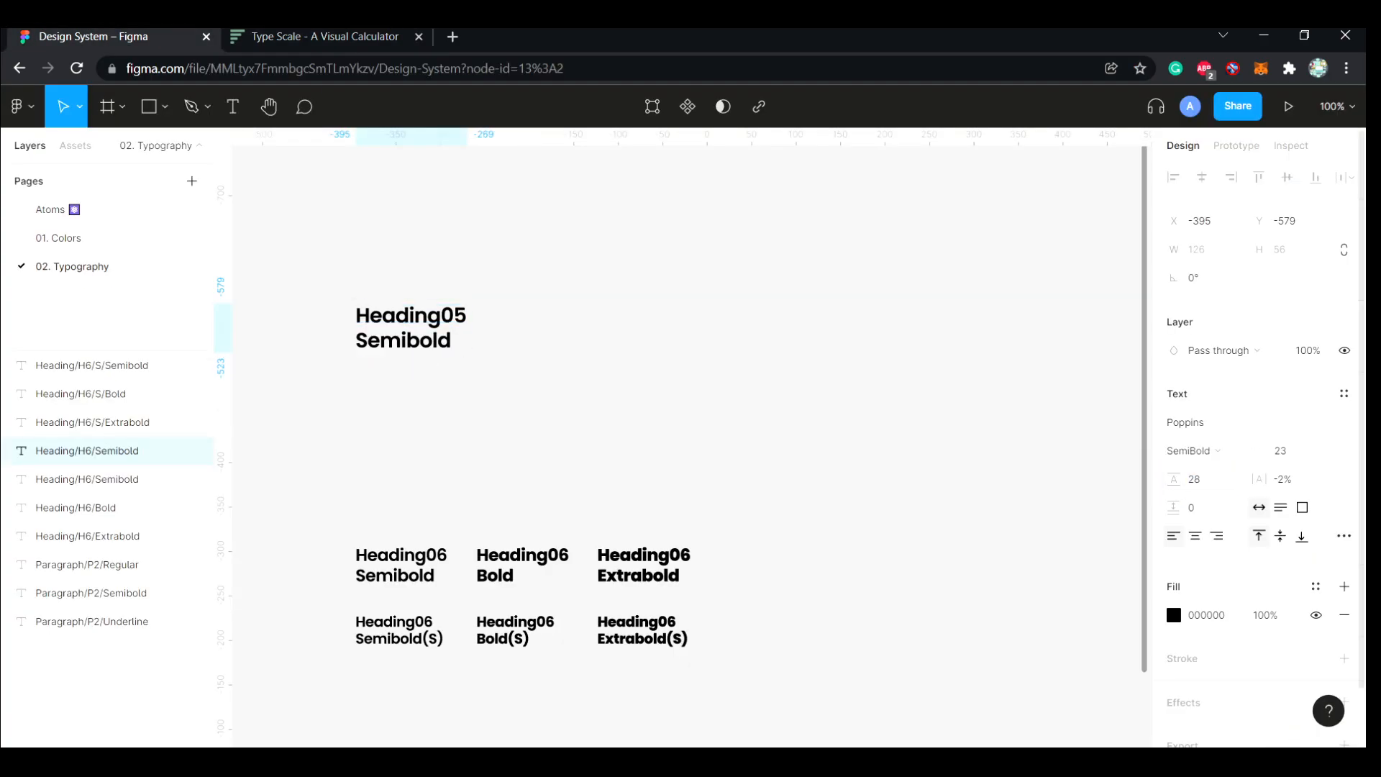
# Place two copies of the Heading05 Semibold text in a row beside the original
pyautogui.click(827, 446)
pyautogui.click(88, 451)
pyautogui.keyDown('alt'); pyautogui.moveTo(411, 328); pyautogui.dragTo(700, 328); pyautogui.keyUp('alt')
# Change the middle copy's text to "Heading05 Bold" and the last copy's text to "Heading05 Extrabold"
pyautogui.doubleClick(554, 333)
pyautogui.click(550, 341)
pyautogui.press('BackSpace')
pyautogui.press('BackSpace')
pyautogui.press('BackSpace')
pyautogui.press('BackSpace')
pyautogui.press('Delete')
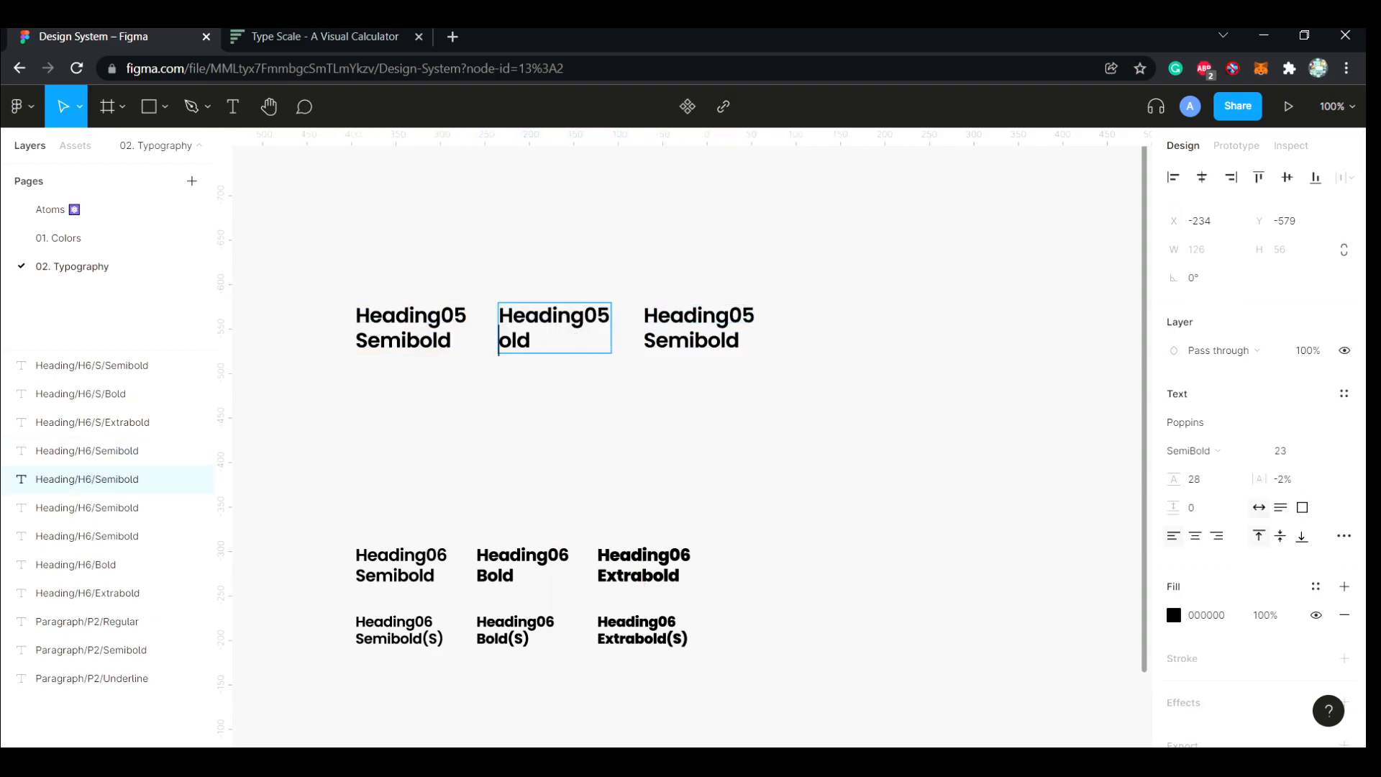
pyautogui.click(694, 341)
pyautogui.press('BackSpace')
pyautogui.press('BackSpace')
pyautogui.press('BackSpace')
pyautogui.press('BackSpace')
pyautogui.write('Extra')
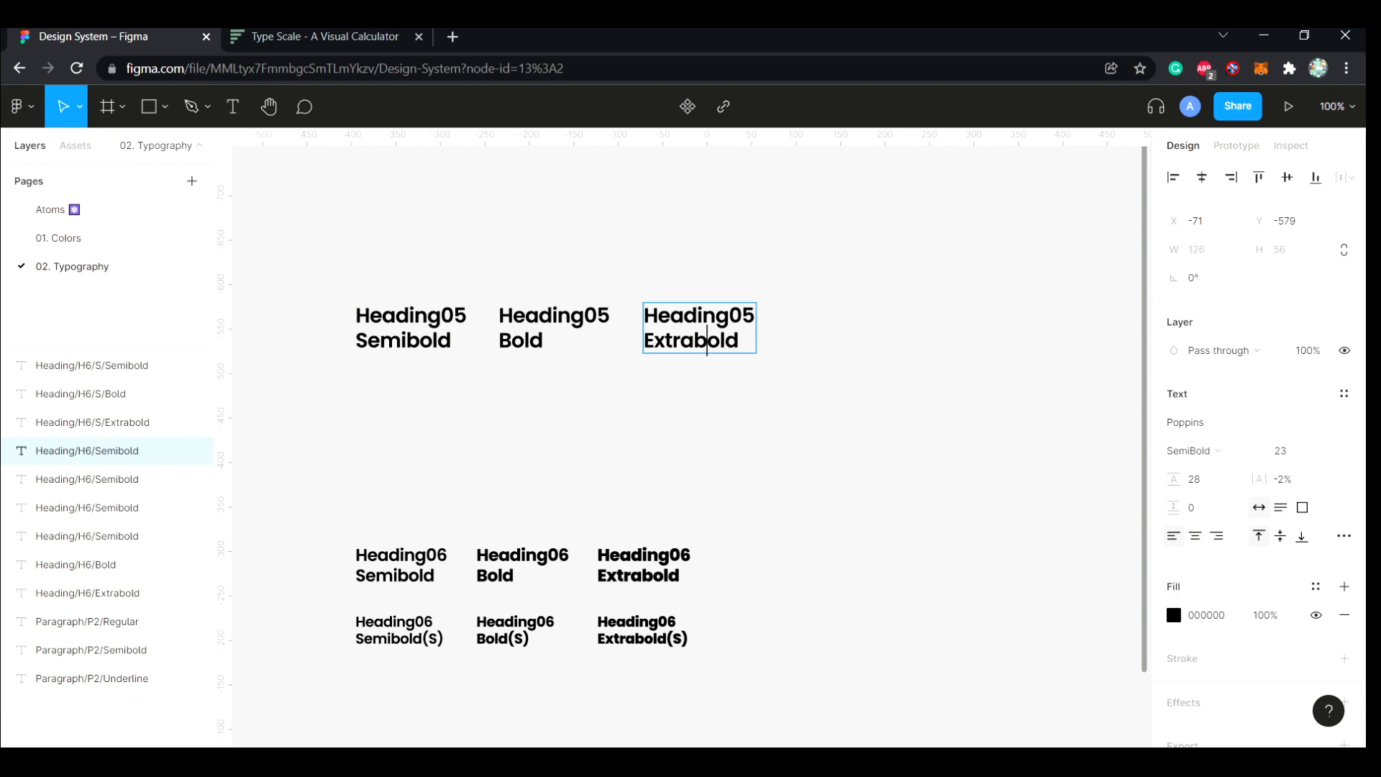
pyautogui.press('Escape')
# Set the font weight of the Heading05 Extrabold text to ExtraBold and of the Heading05 Bold text to Bold
pyautogui.click(1189, 450)
pyautogui.click(1213, 493)
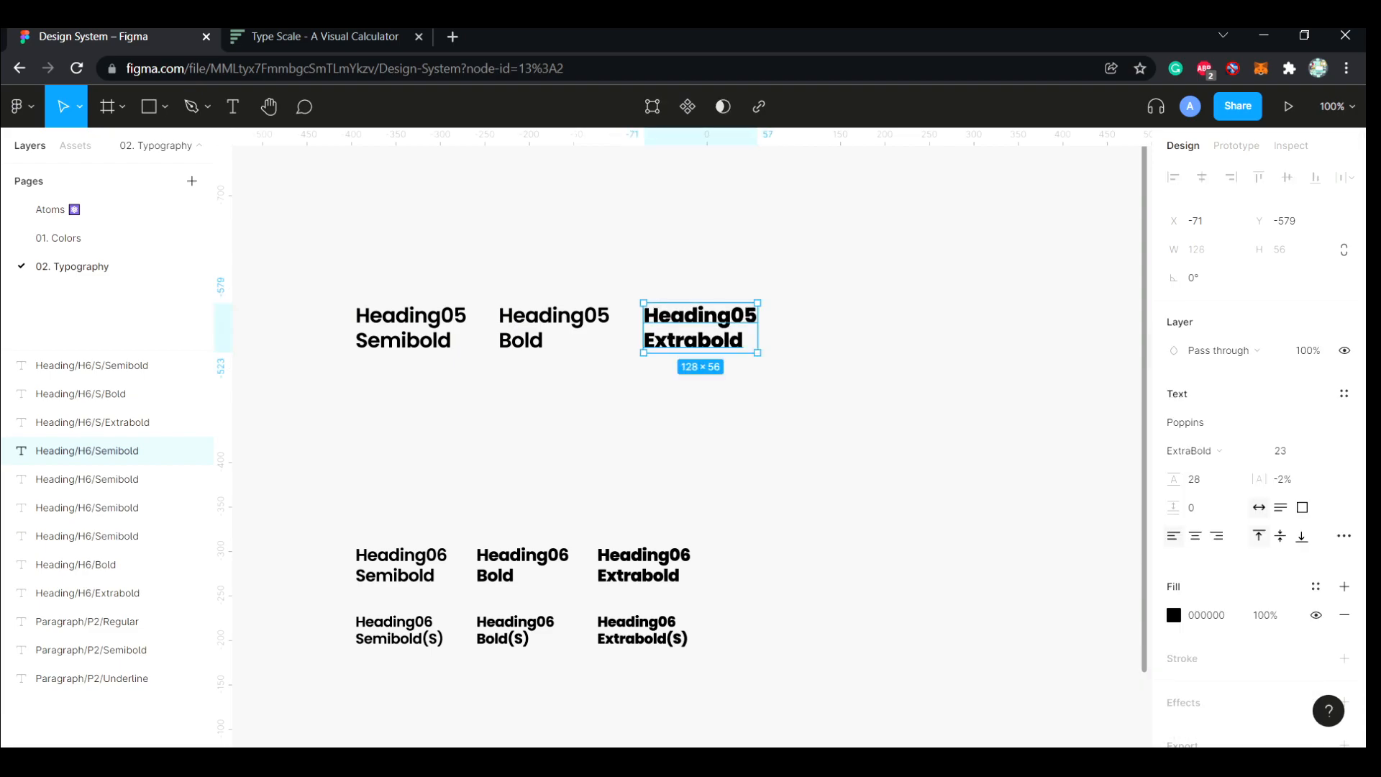
pyautogui.click(554, 327)
pyautogui.click(1188, 450)
pyautogui.click(1200, 472)
# Move the three Heading05 text layers together above all other layers
pyautogui.click(411, 328)
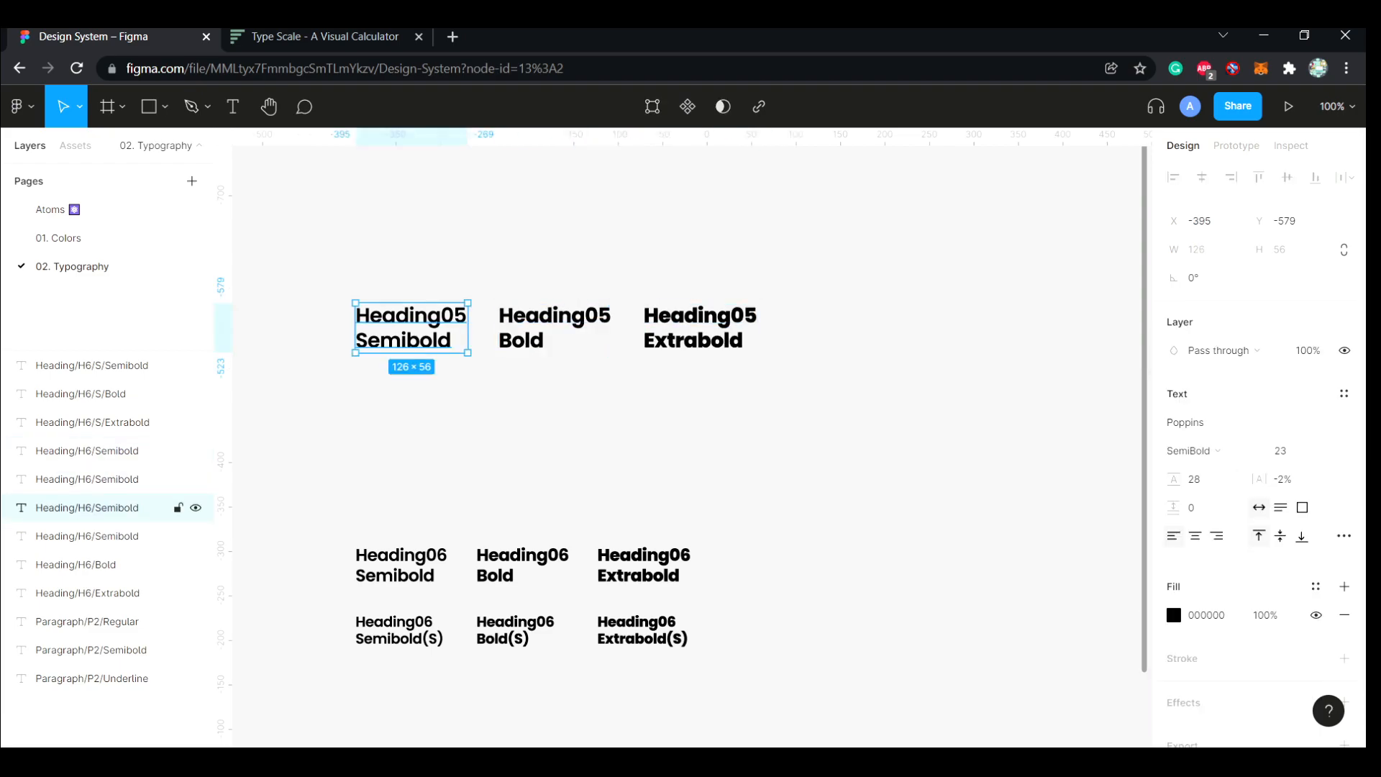
pyautogui.keyDown('shift'); pyautogui.click(554, 327); pyautogui.keyUp('shift')
pyautogui.keyDown('shift'); pyautogui.click(699, 327); pyautogui.keyUp('shift')
pyautogui.moveTo(87, 451); pyautogui.dragTo(87, 354)
pyautogui.press('Escape')
# Rename the Heading05 Semibold and Bold layers as Heading/H5/Semibold and Heading/H5/Bold
pyautogui.click(411, 329)
pyautogui.doubleClick(85, 422)
pyautogui.click(84, 422)
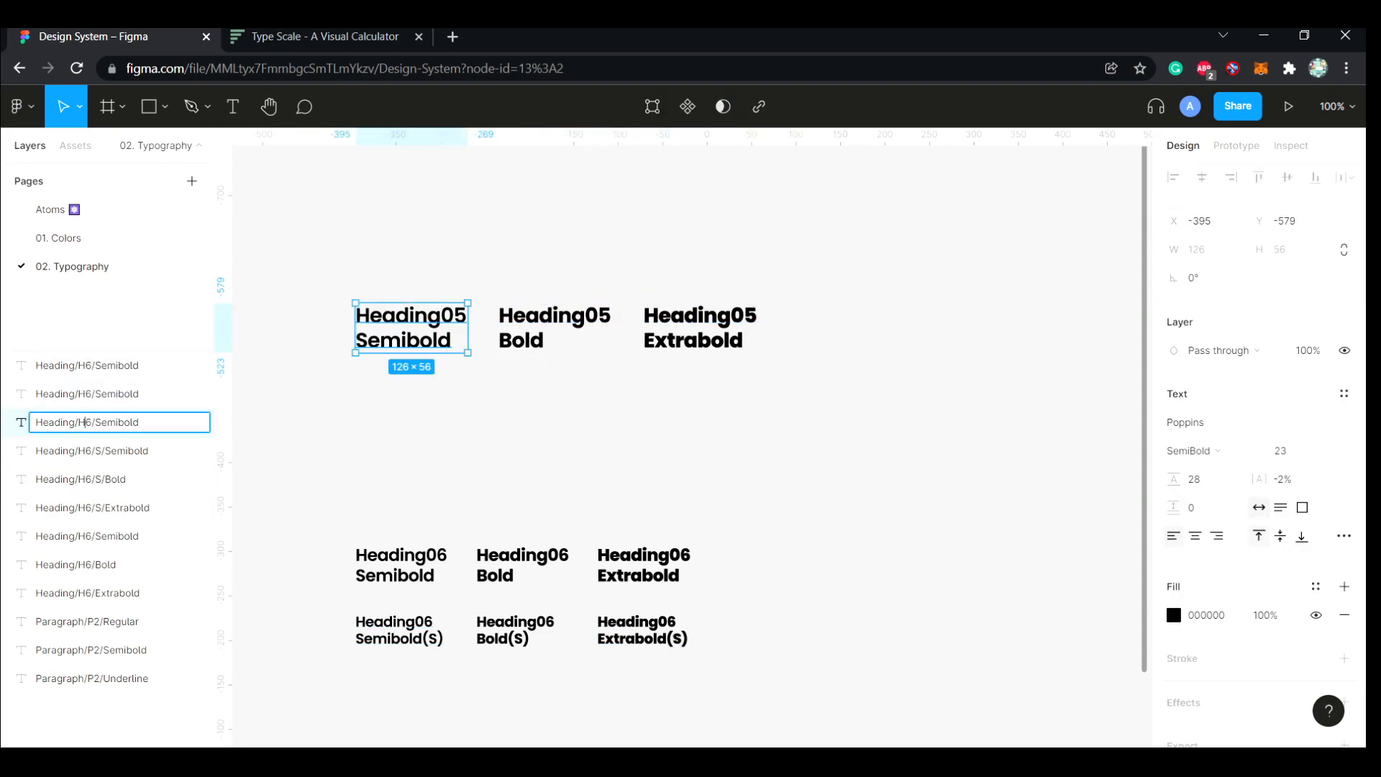
pyautogui.doubleClick(92, 393)
pyautogui.click(92, 394)
pyautogui.press('BackSpace')
pyautogui.write('5')
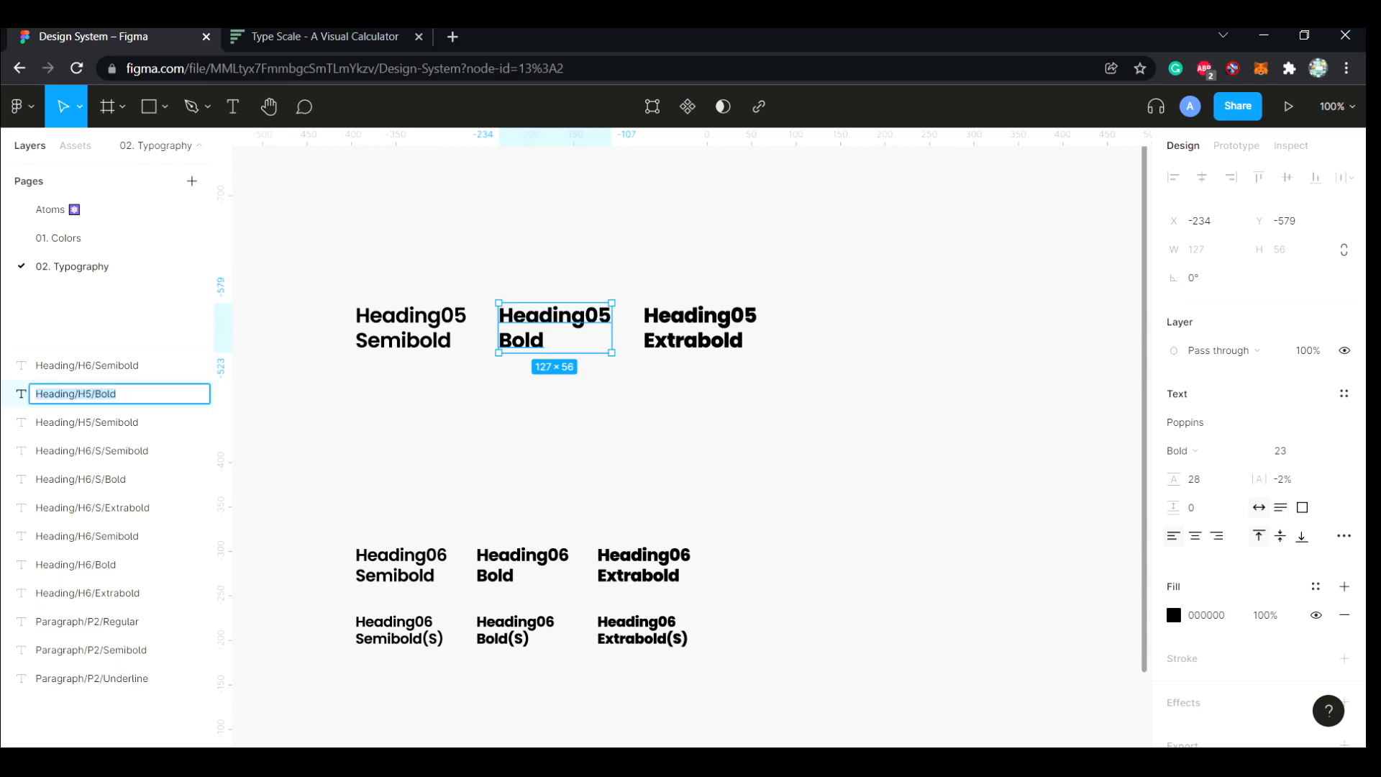
# Rename the Heading05 Extrabold layer as Heading/H5/ExtraBold
pyautogui.click(87, 365)
pyautogui.doubleClick(87, 366)
pyautogui.write('Heading/H5/Bold')
pyautogui.click(302, 417)
# Reorder the three Heading/H5 layers with Semibold first and ExtraBold last, and generate text styles from them
pyautogui.moveTo(87, 422); pyautogui.dragTo(83, 385)
pyautogui.click(87, 365)
pyautogui.click(76, 393)
pyautogui.click(87, 422)
pyautogui.click(87, 365)
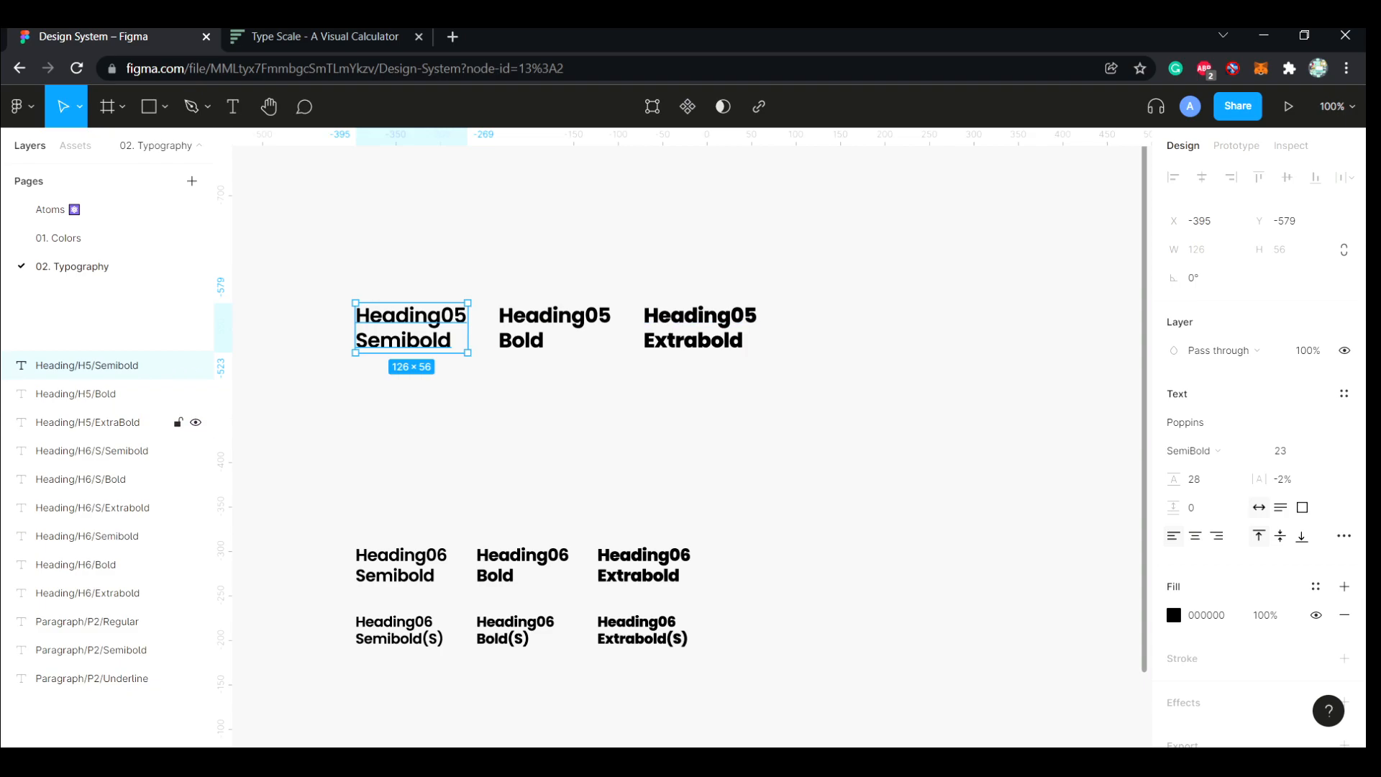
pyautogui.keyDown('shift'); pyautogui.click(87, 422); pyautogui.keyUp('shift')
pyautogui.hotkey('ctrl', 'alt', 'p')
pyautogui.click(892, 439)
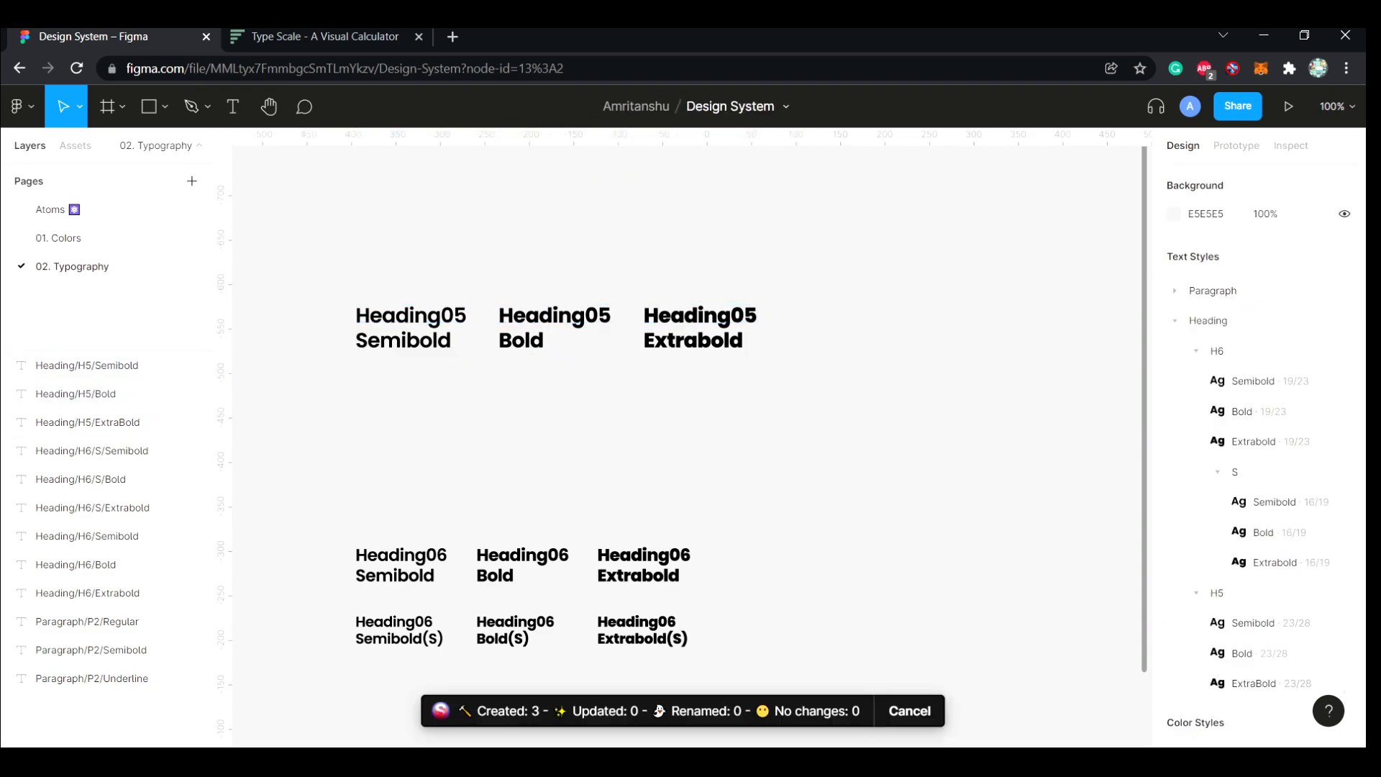
pyautogui.click(1197, 351)
pyautogui.click(1197, 381)
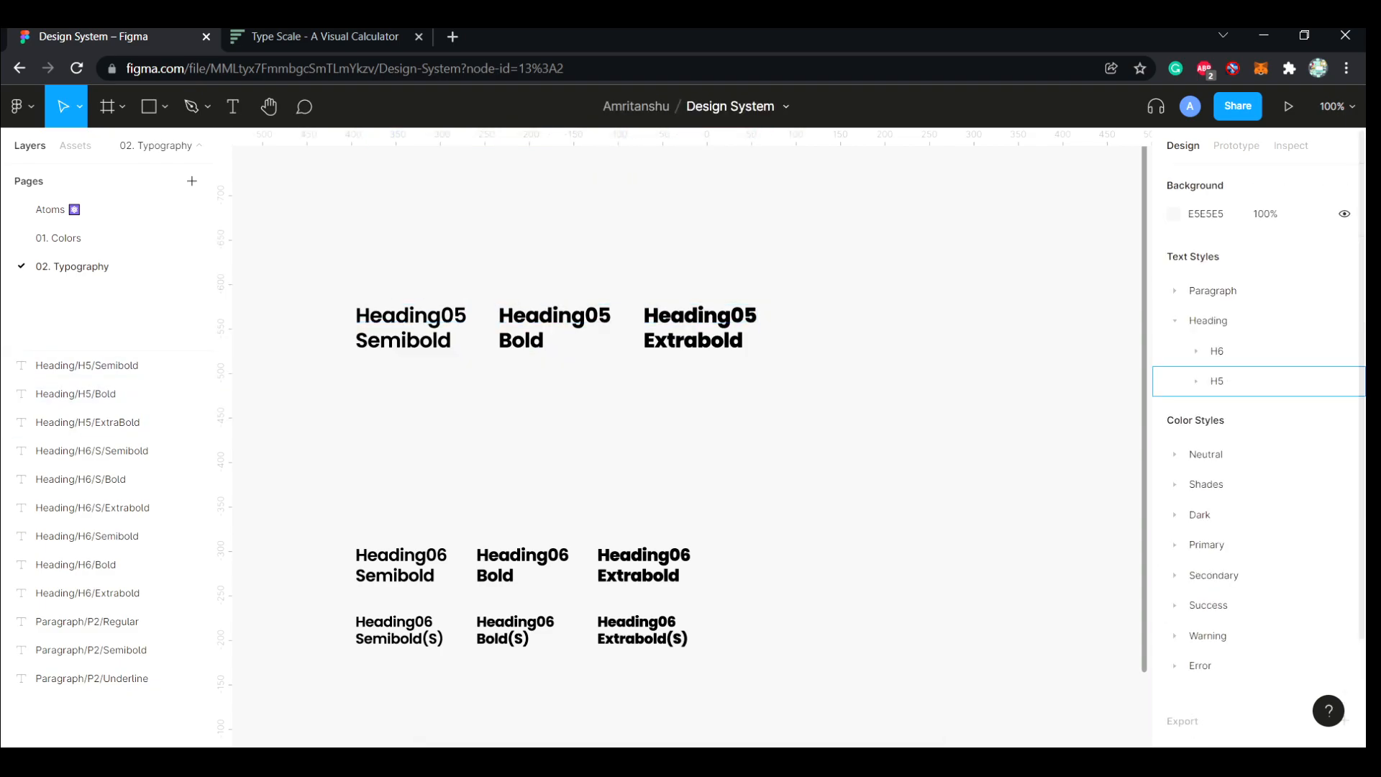
# Duplicate the row of three Heading05 texts directly beneath the original row
pyautogui.scroll(-1, 691, 446)
pyautogui.moveTo(340, 254); pyautogui.dragTo(695, 345)
pyautogui.press('Escape')
# Detach the three copied Heading05 texts from their text styles
pyautogui.press('Tab')
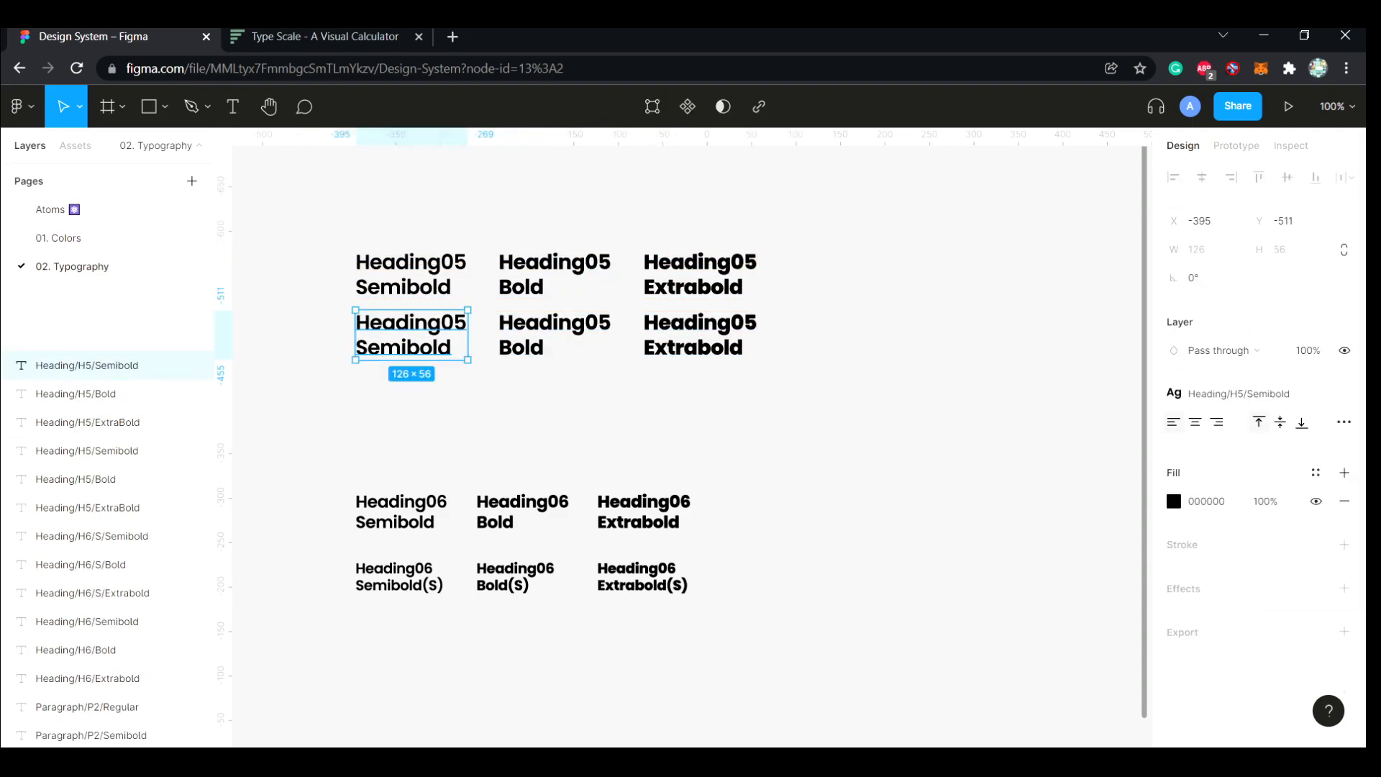
pyautogui.press('Tab')
pyautogui.press('Tab')
pyautogui.click(1345, 393)
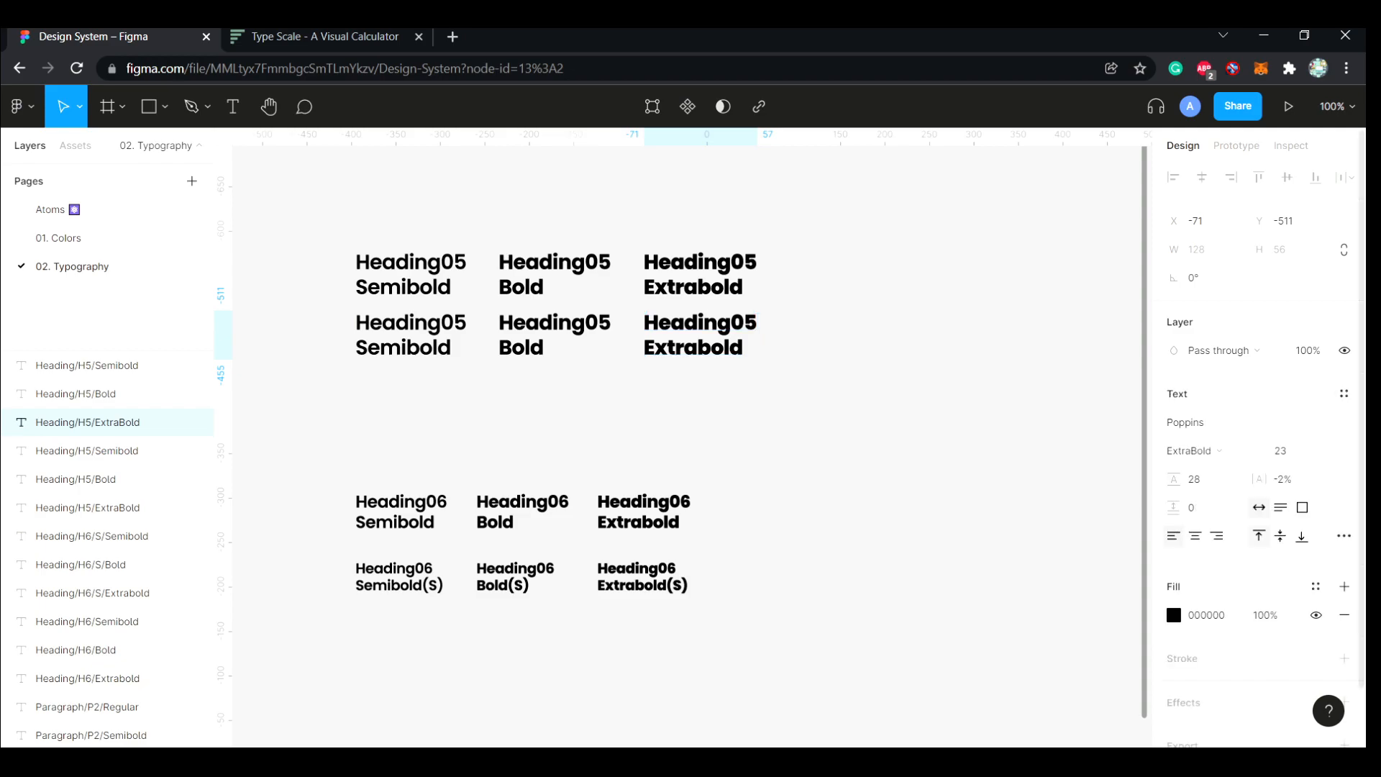
# Set the copied Heading05 Semibold text's font size to 19 and line height to 23, matching the H6 Semibold style
pyautogui.click(401, 512)
pyautogui.click(1239, 394)
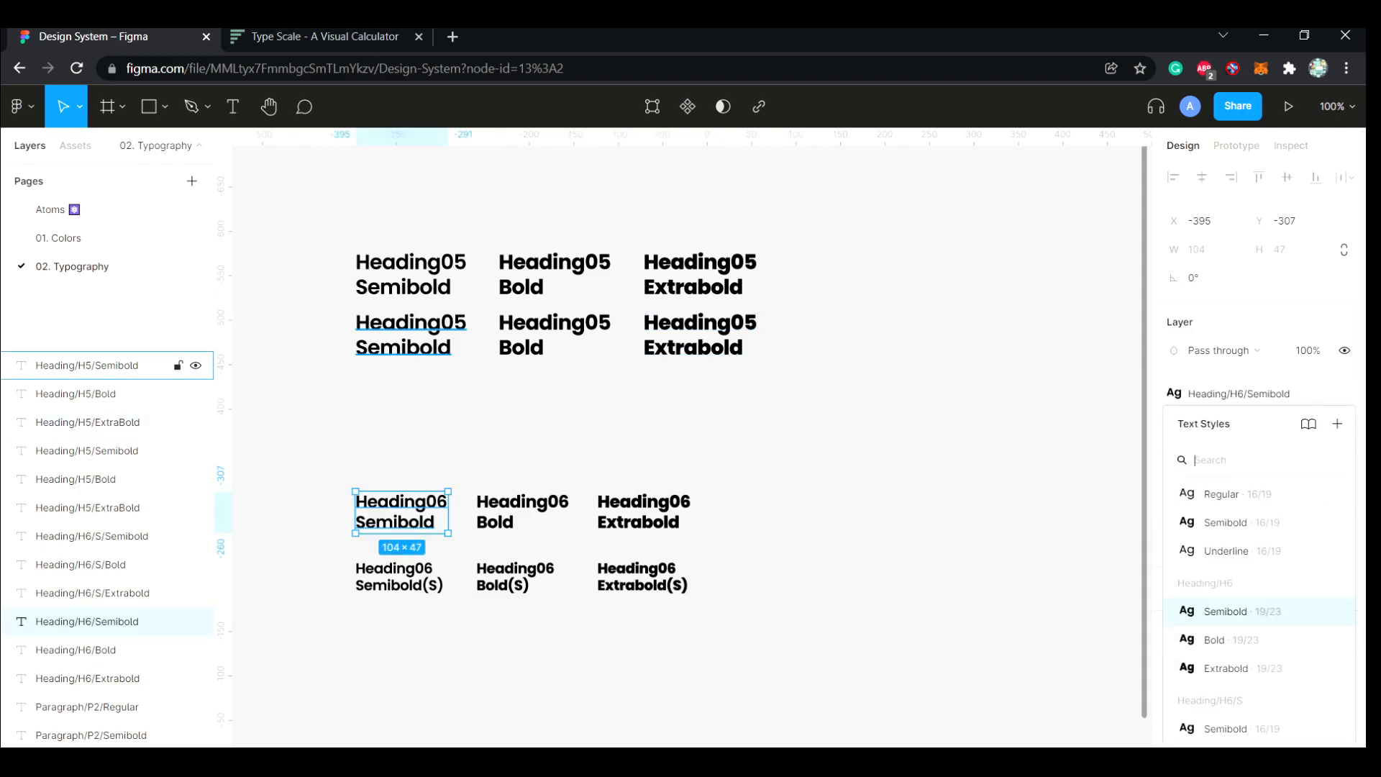
pyautogui.click(86, 365)
pyautogui.press('Tab')
pyautogui.write('23')
pyautogui.press('Return')
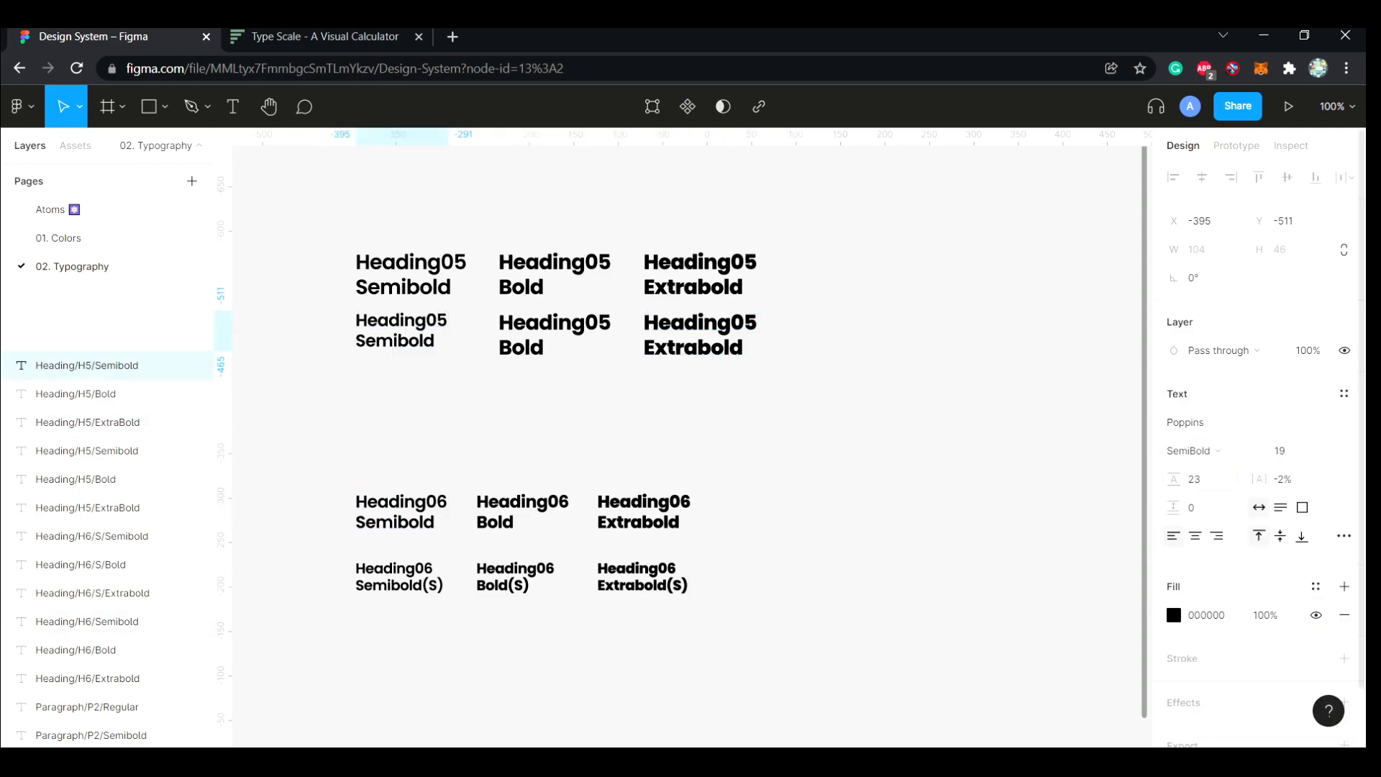
# Set the copied Heading05 Bold text's font size to 19 and line height to 23
pyautogui.click(76, 394)
pyautogui.click(1290, 451)
pyautogui.write('19')
pyautogui.press('Return')
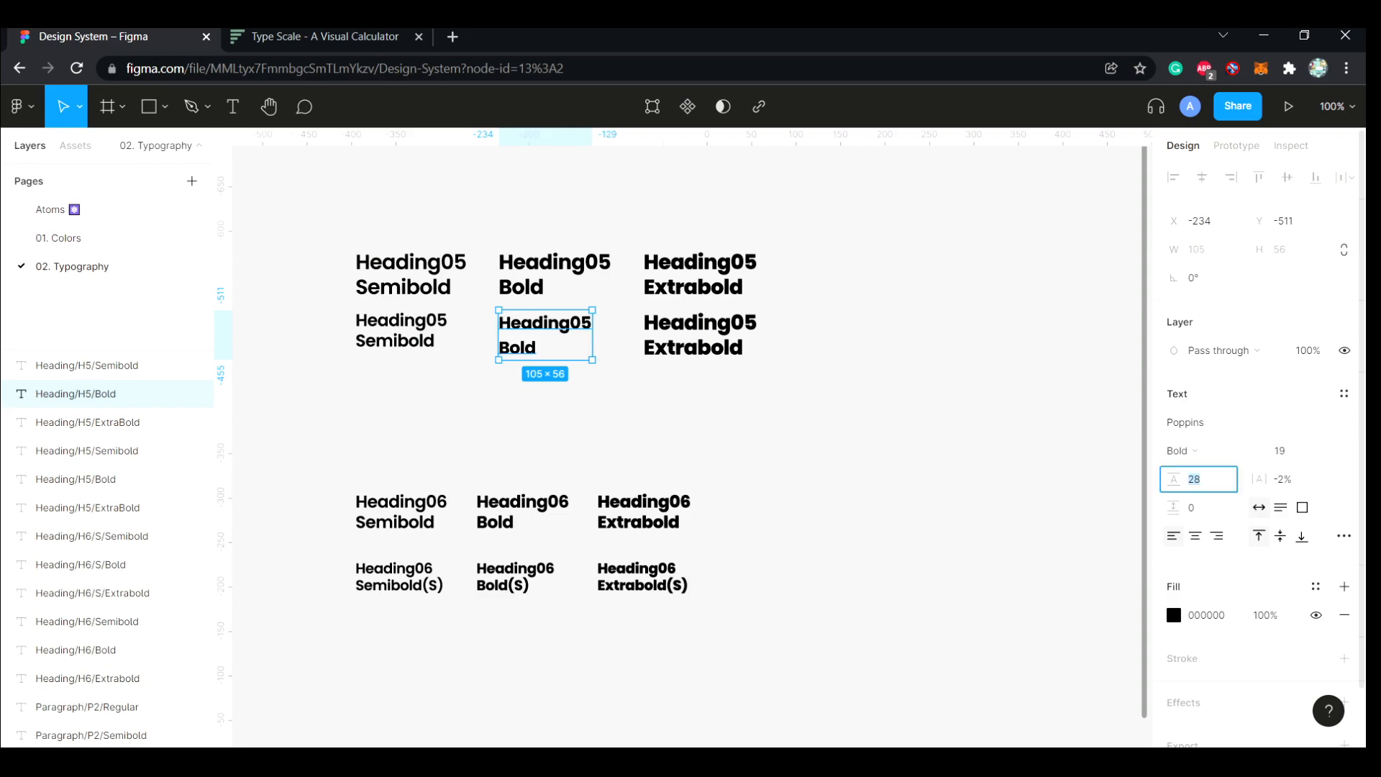
pyautogui.write('23')
pyautogui.press('Return')
# Set the copied Heading05 Extrabold text's font size to 19 and line height to 23
pyautogui.click(86, 422)
pyautogui.press('Return')
pyautogui.click(1203, 479)
pyautogui.write('23')
pyautogui.press('Return')
pyautogui.press('Escape')
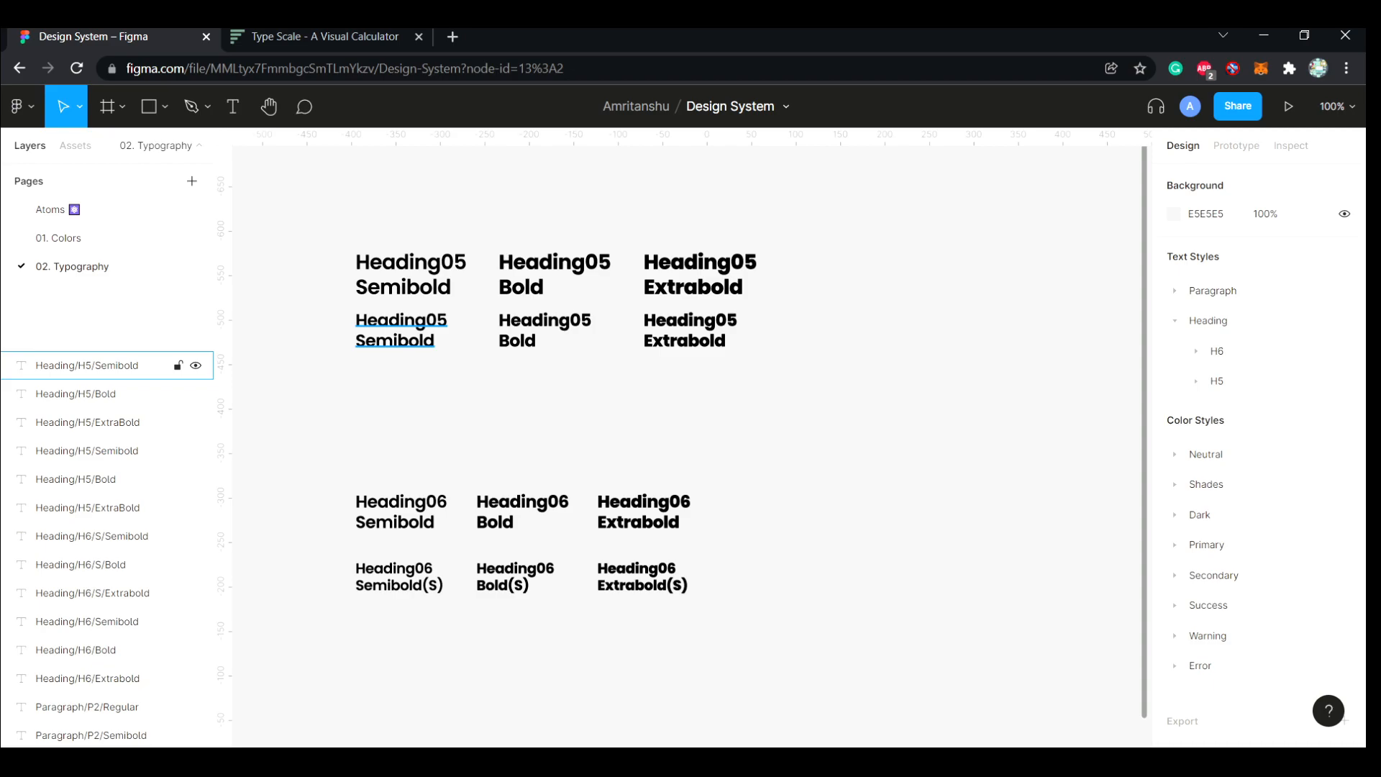
# Append "(S)" to the weight names in the three smaller Heading05 texts
pyautogui.click(86, 365)
pyautogui.press('Return')
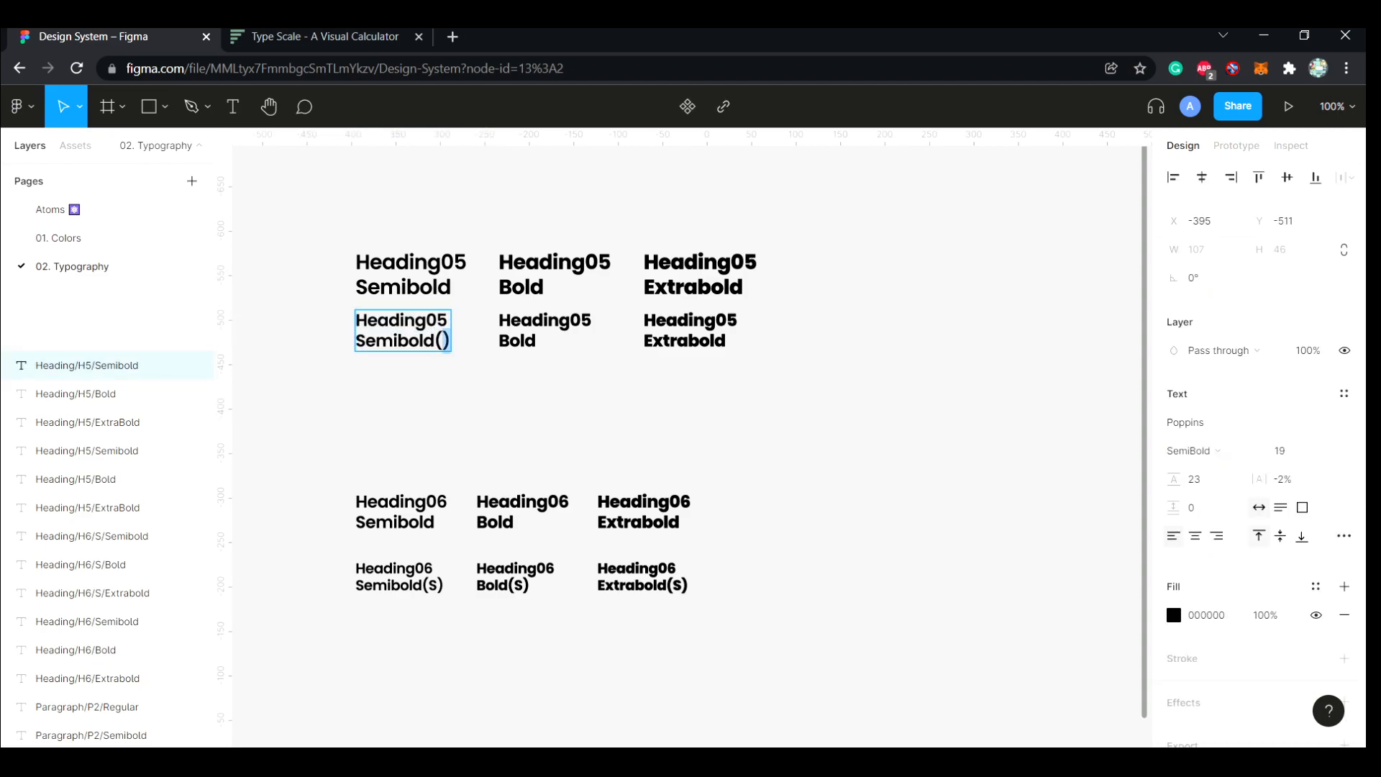
pyautogui.doubleClick(592, 321)
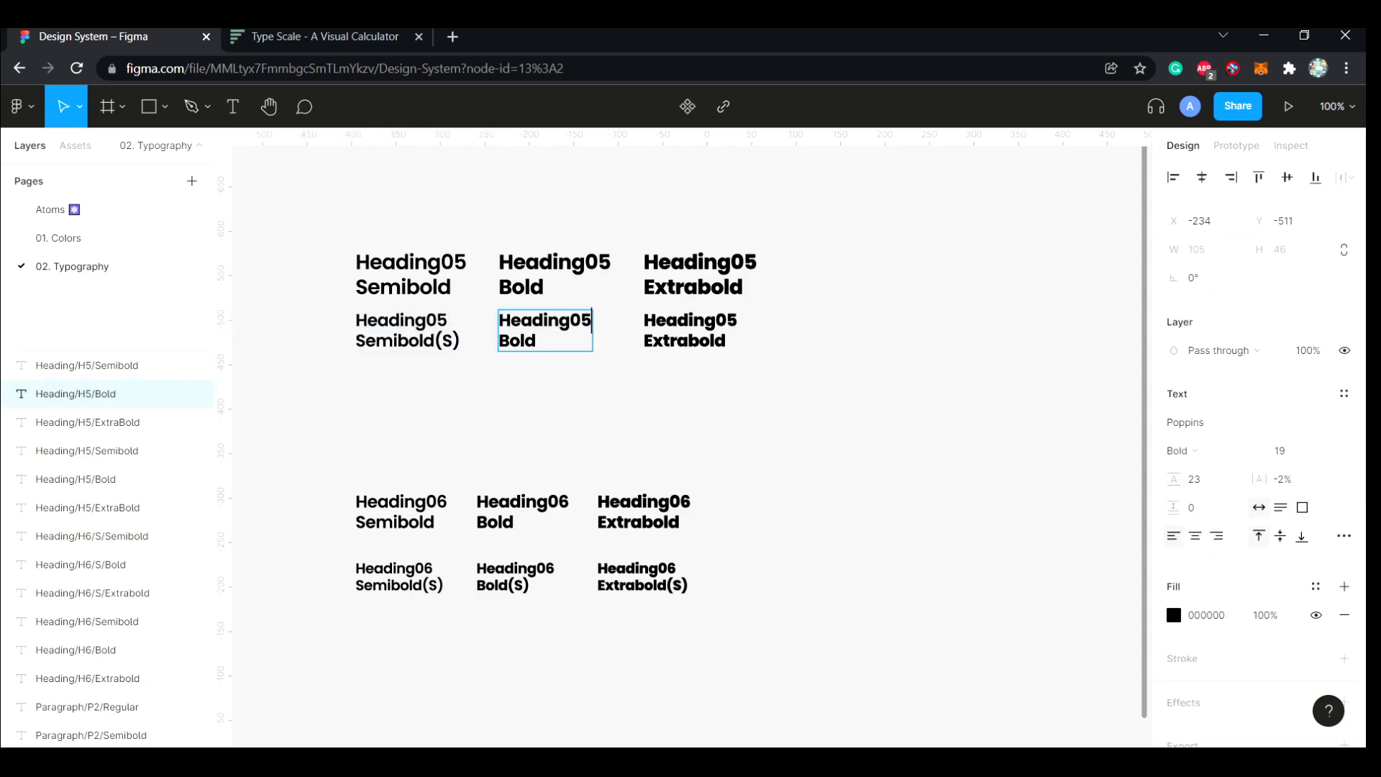
pyautogui.click(726, 341)
pyautogui.write('(S)')
pyautogui.press('Escape')
pyautogui.press('Escape')
# Rename the Heading05 Semibold(S) layer as Heading/H5/S/Semibold
pyautogui.click(87, 365)
pyautogui.doubleClick(92, 536)
pyautogui.hotkey('ctrl', 'c')
pyautogui.click(86, 365)
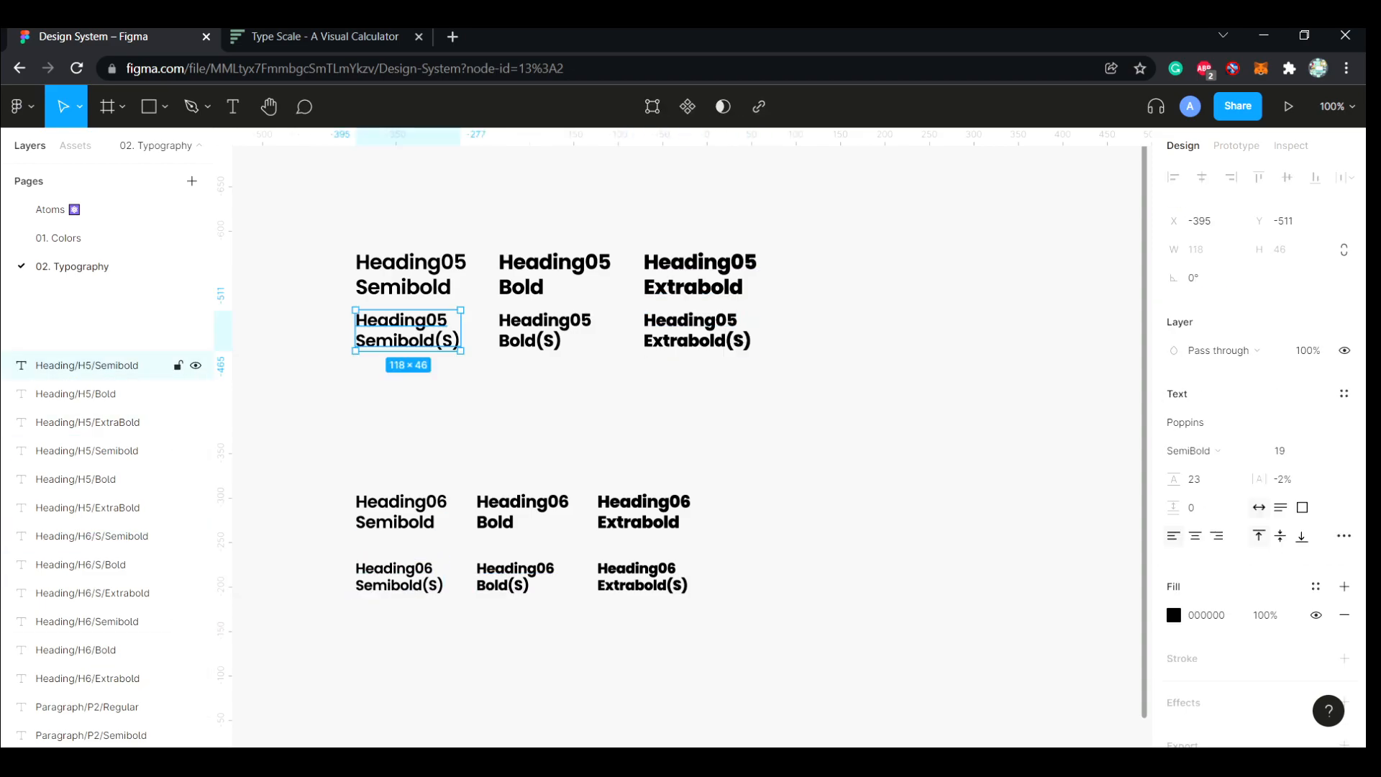
pyautogui.doubleClick(128, 366)
pyautogui.hotkey('ctrl', 'v')
pyautogui.press('Return')
# Rename the Heading05 Bold(S) layer as Heading/H5/S/Bold
pyautogui.click(142, 393)
pyautogui.doubleClick(141, 394)
pyautogui.write('Heading/H5/S/Semibold')
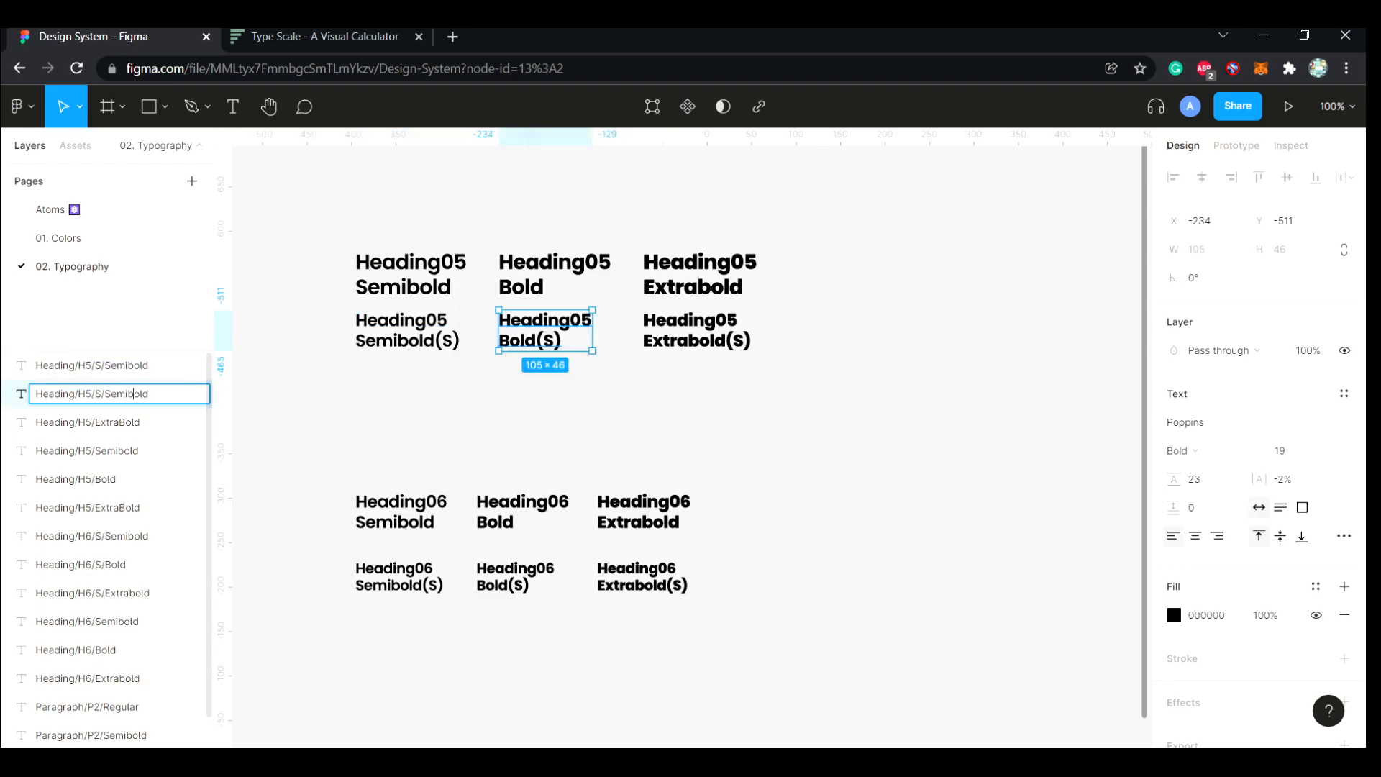
pyautogui.press('Return')
# Rename the Heading05 Extrabold(S) layer as Heading/H5/S/Extrabold
pyautogui.click(133, 423)
pyautogui.doubleClick(133, 422)
pyautogui.write('Heading/H5/S/Semibold')
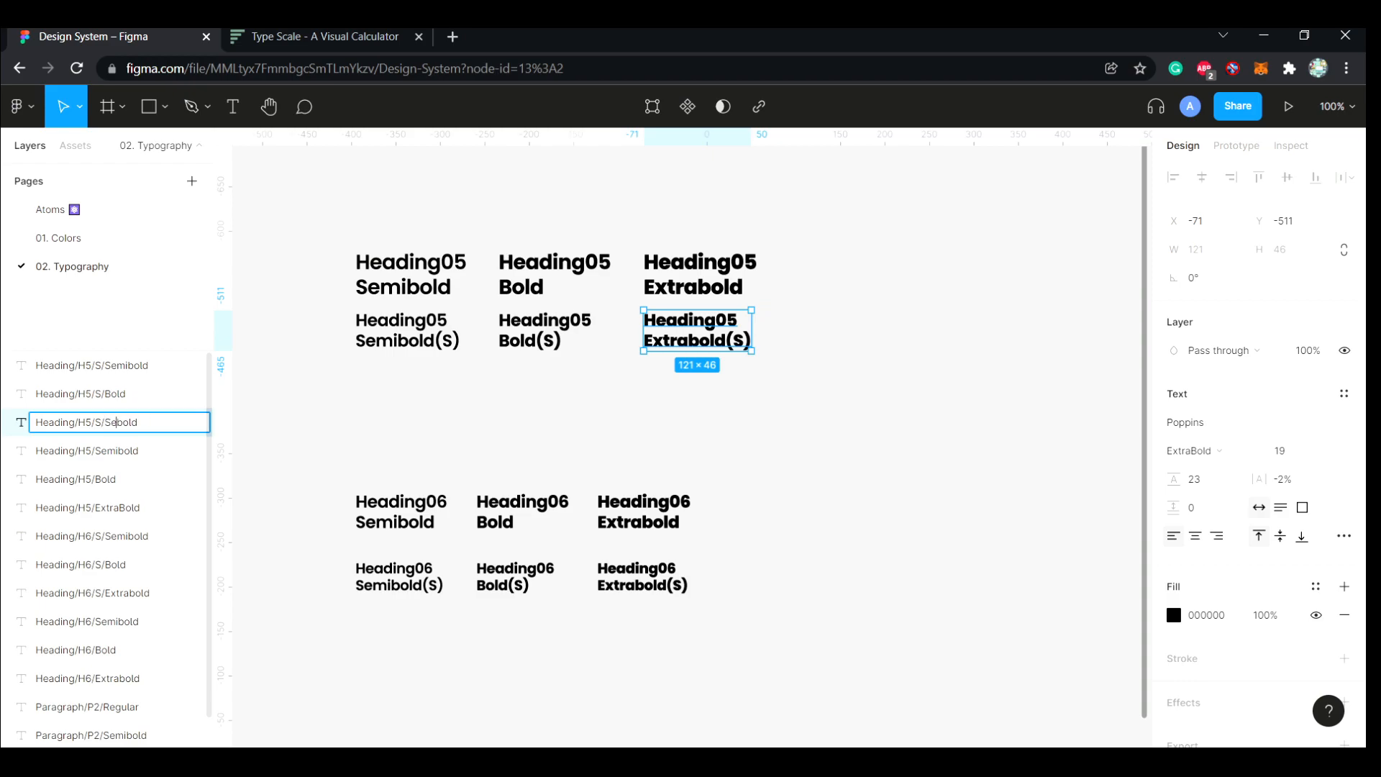
pyautogui.click(302, 414)
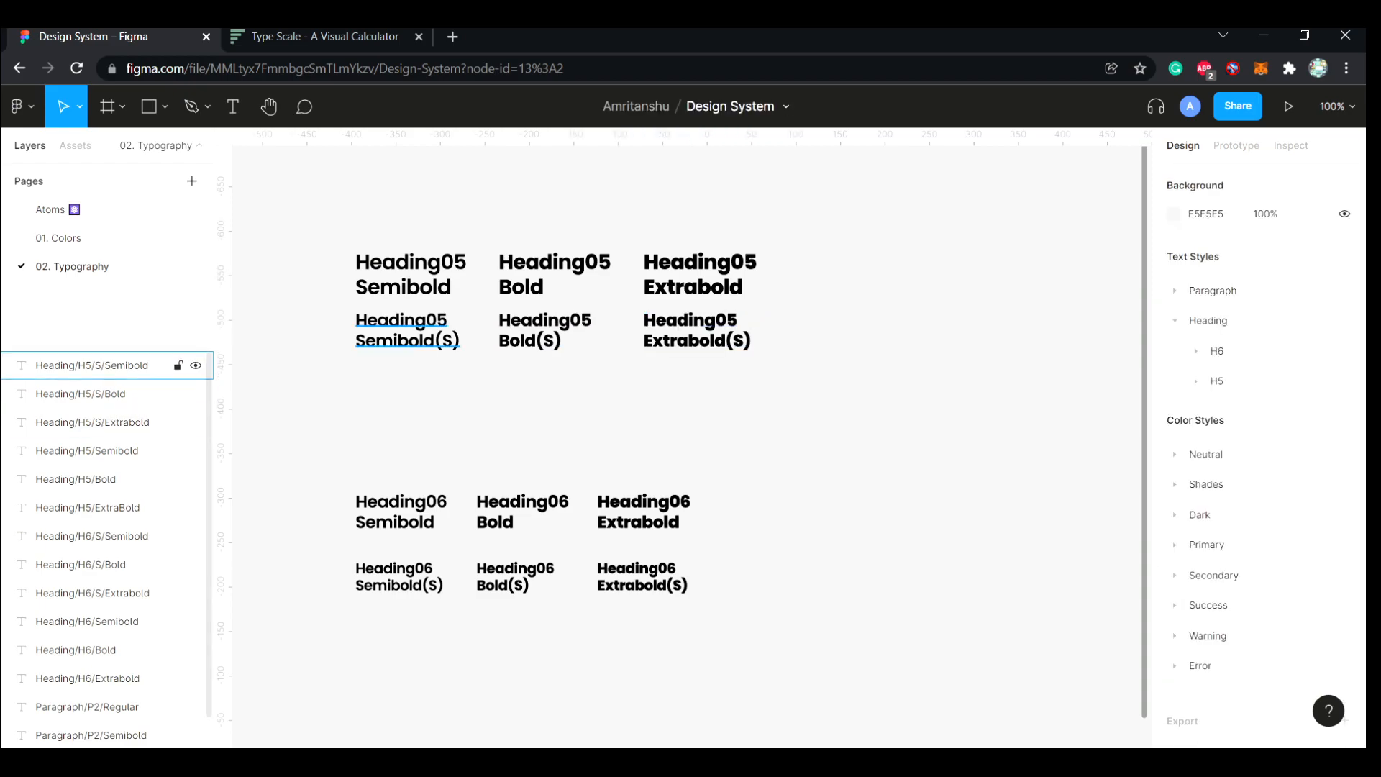
# Generate text styles from the three Heading/H5/S layers
pyautogui.click(133, 365)
pyautogui.click(133, 394)
pyautogui.click(133, 422)
pyautogui.click(133, 365)
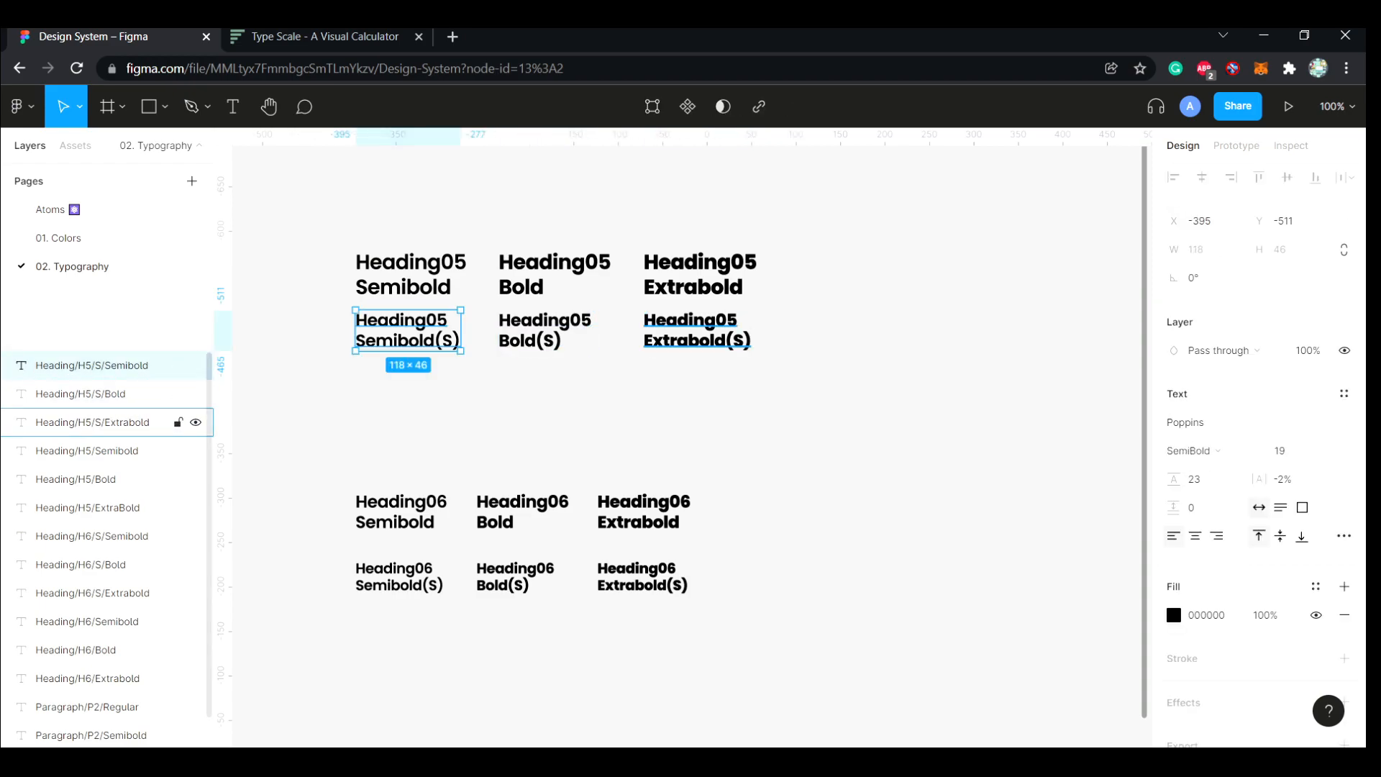
pyautogui.keyDown('shift'); pyautogui.click(133, 423); pyautogui.keyUp('shift')
pyautogui.hotkey('ctrl', 'alt', 'p')
pyautogui.click(849, 425)
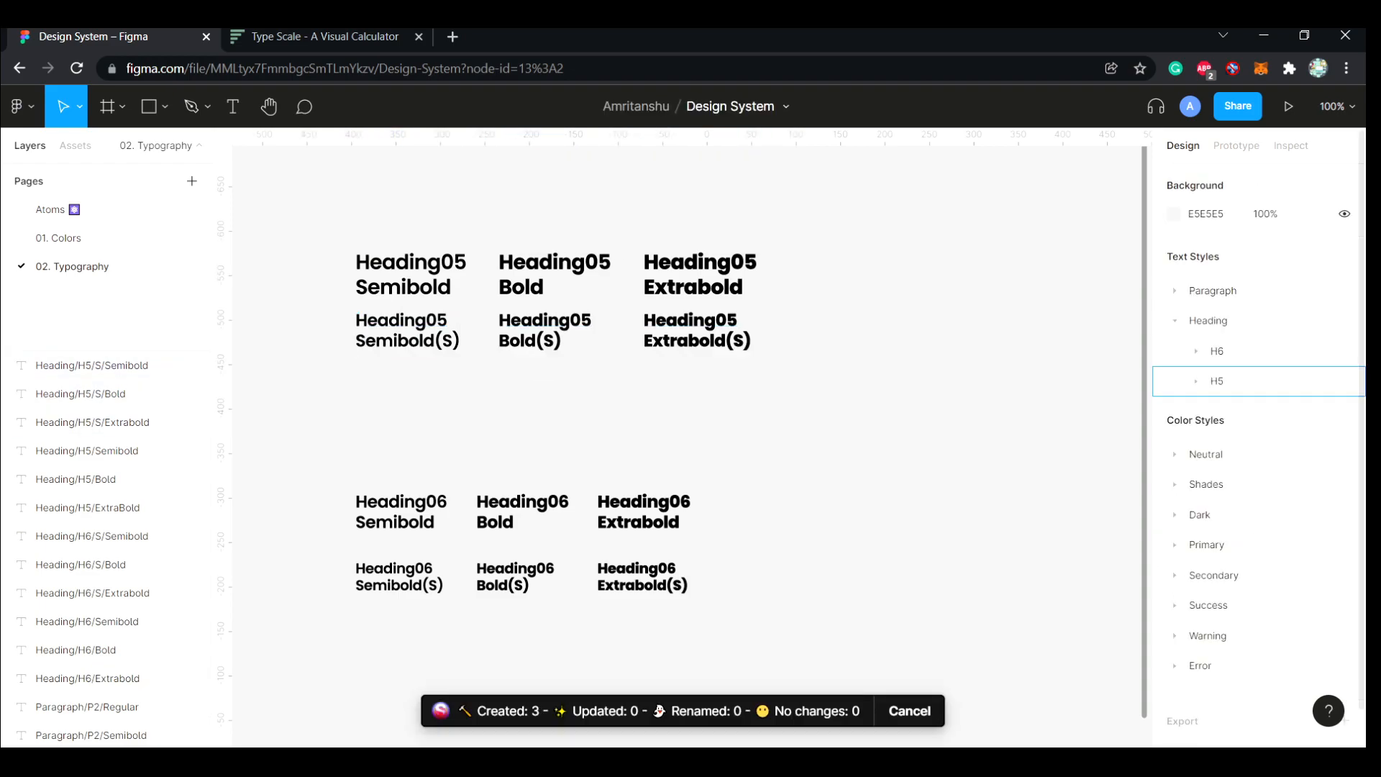
pyautogui.click(1205, 381)
pyautogui.click(1197, 382)
# Wrap the regular "A paragraph goes in here" text in an auto layout frame
pyautogui.scroll(-2, 961, 346)
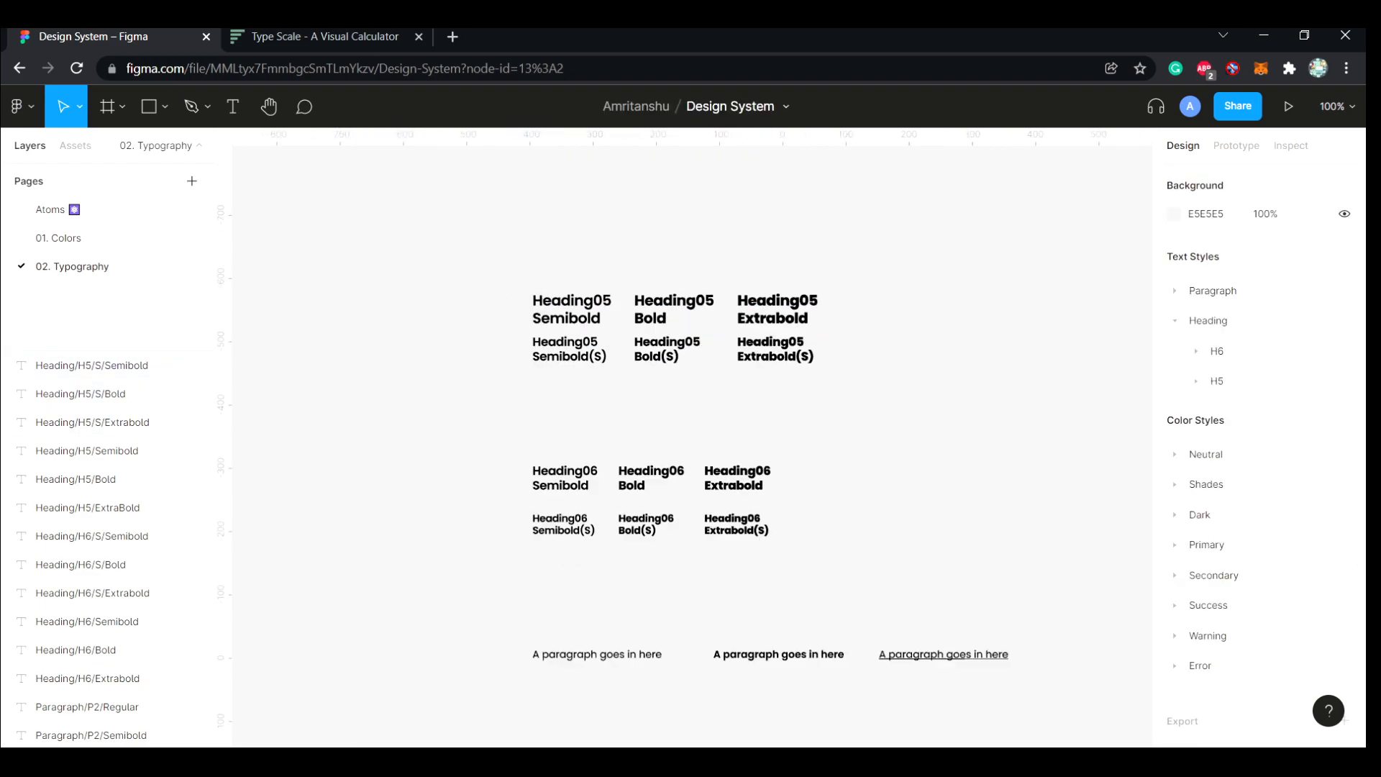
pyautogui.moveTo(968, 385); pyautogui.dragTo(935, 337)
pyautogui.scroll(4, 690, 447)
pyautogui.scroll(-5, 691, 446)
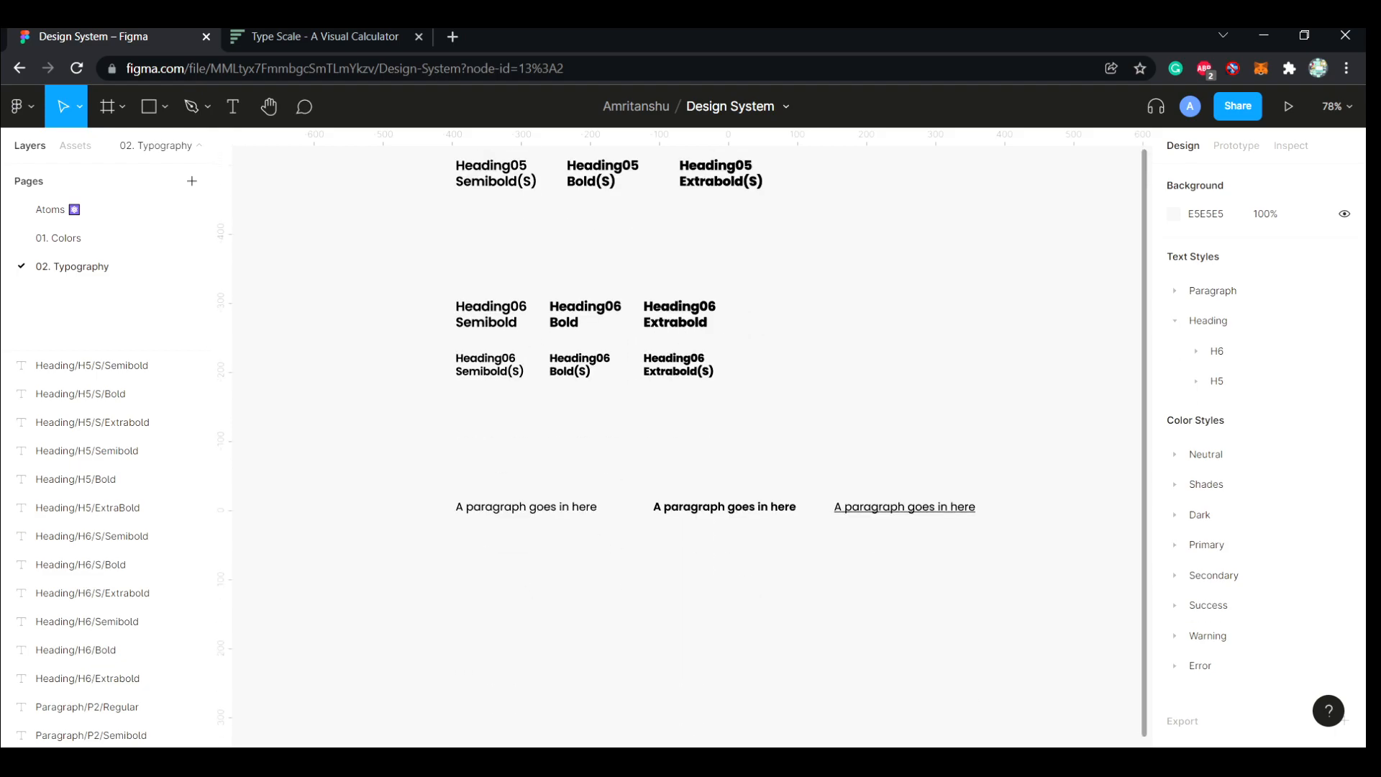
pyautogui.click(526, 507)
pyautogui.hotkey('shift', 'a')
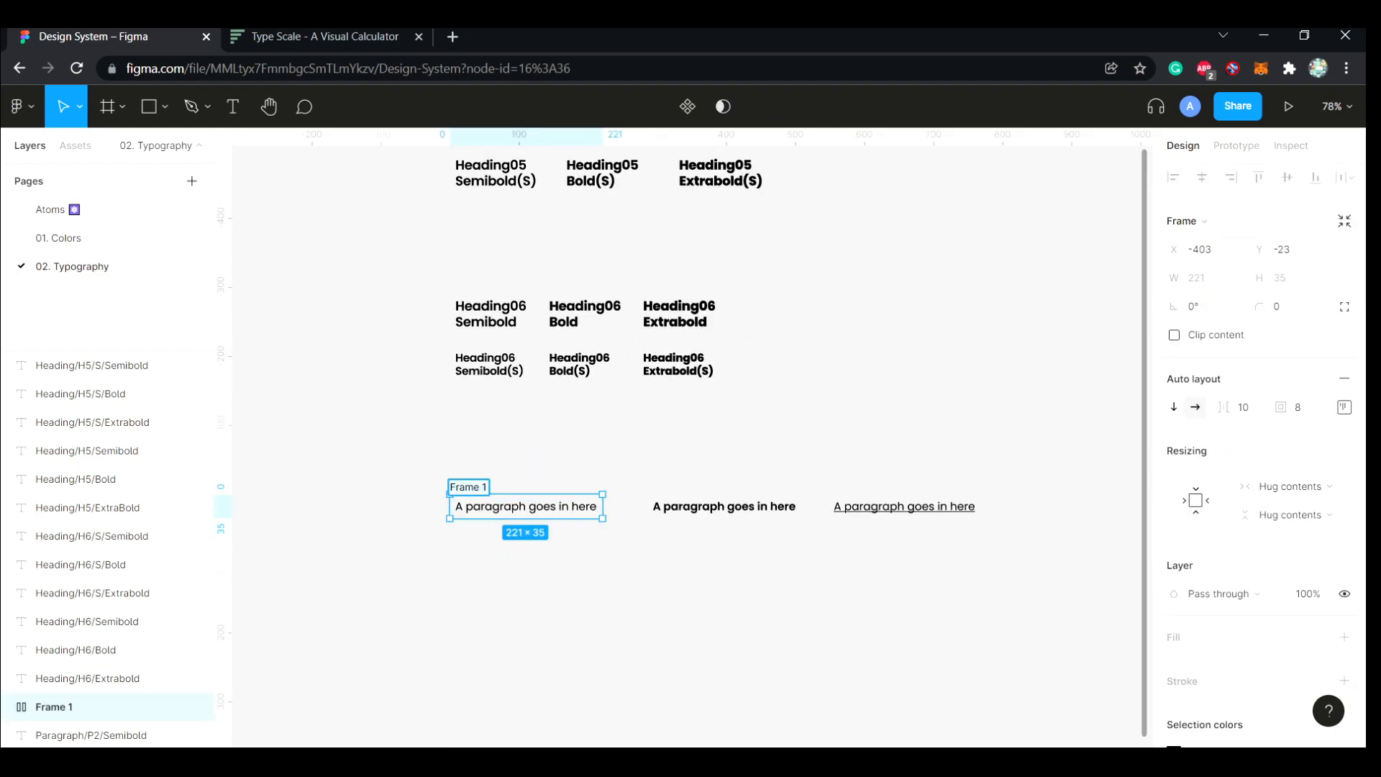
# Name the regular paragraph's frame P2 and wrap the bold paragraph in an auto layout frame also named P2
pyautogui.click(724, 506)
pyautogui.hotkey('shift', 'a')
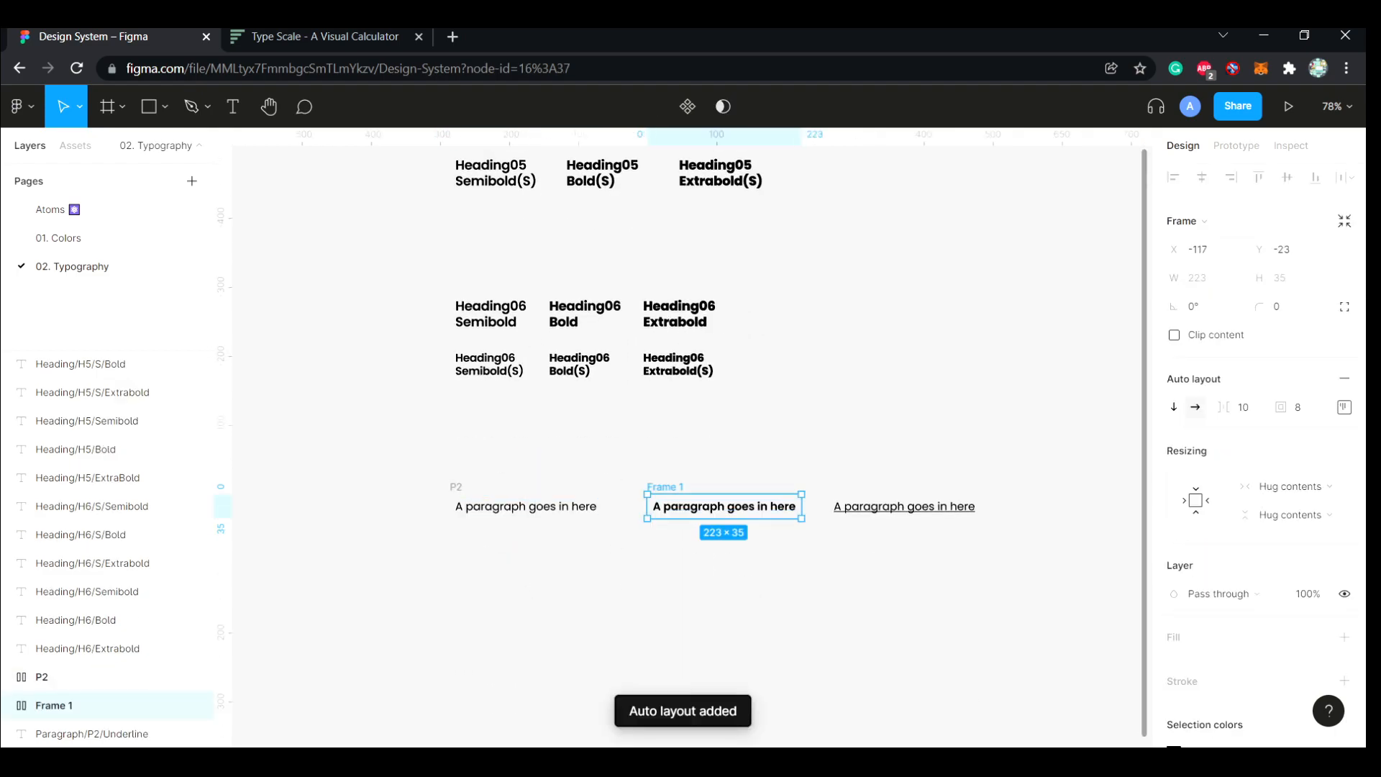
pyautogui.hotkey('ctrl', 'r')
pyautogui.write('P')
# Wrap the underlined paragraph in an auto layout frame named P2Underline and rename the bold paragraph's frame as P2Semibold
pyautogui.click(905, 507)
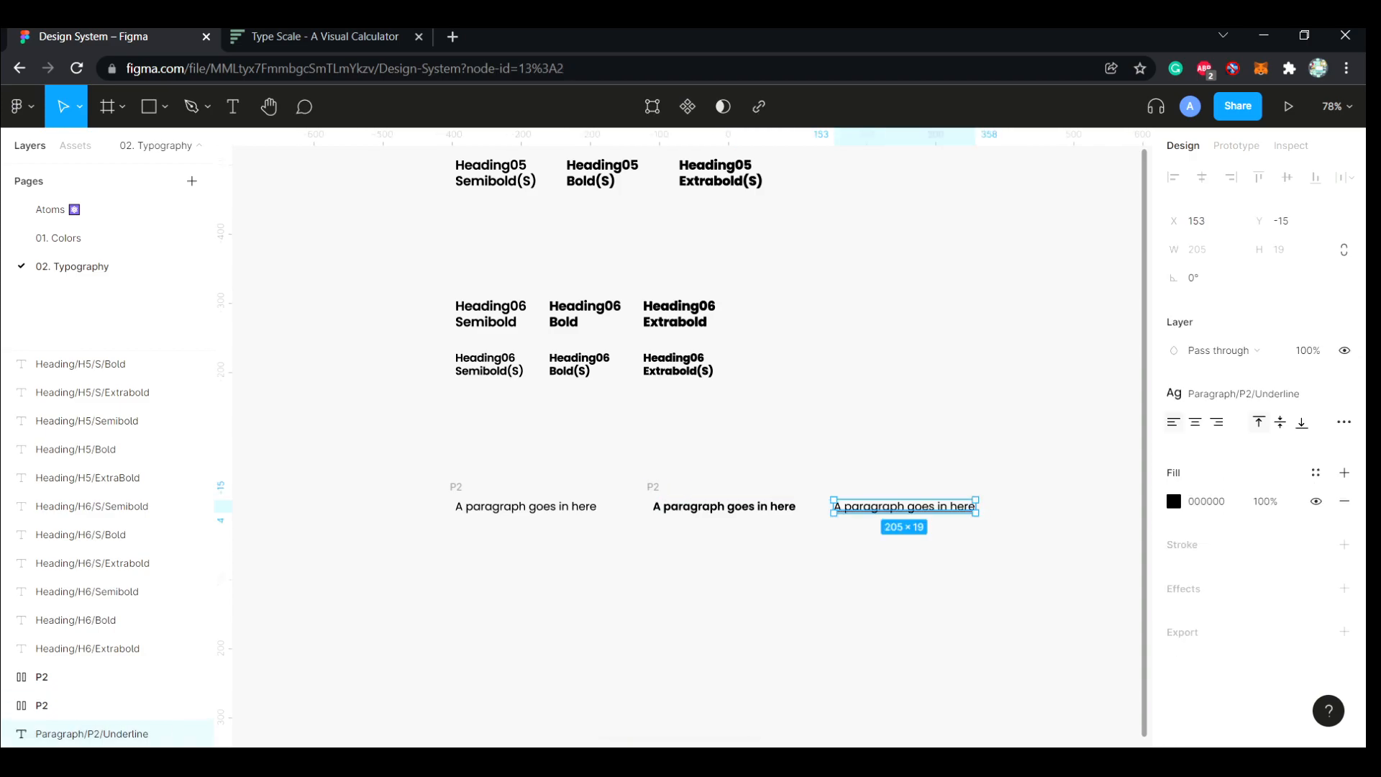
pyautogui.hotkey('shift', 'a')
pyautogui.hotkey('ctrl', 'r')
pyautogui.write('p')
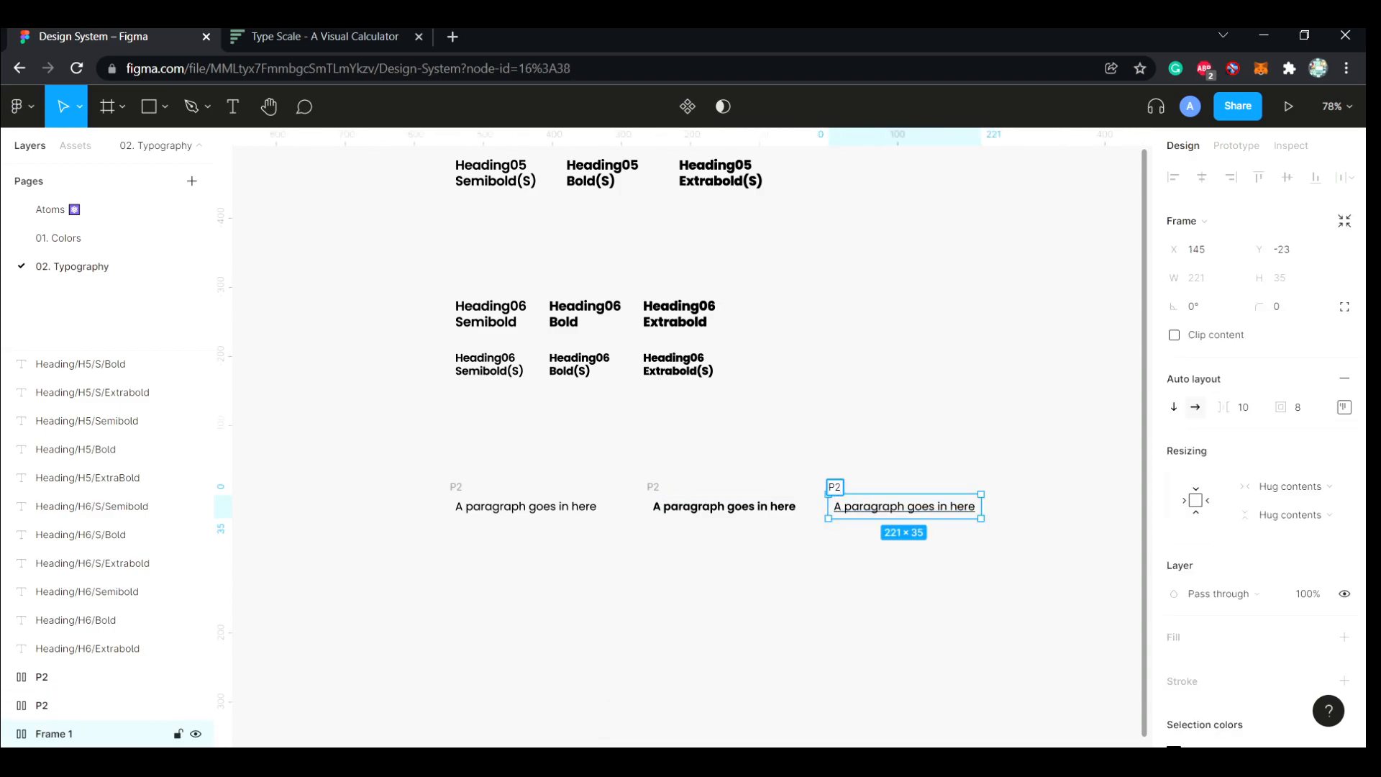
pyautogui.write('2Underline')
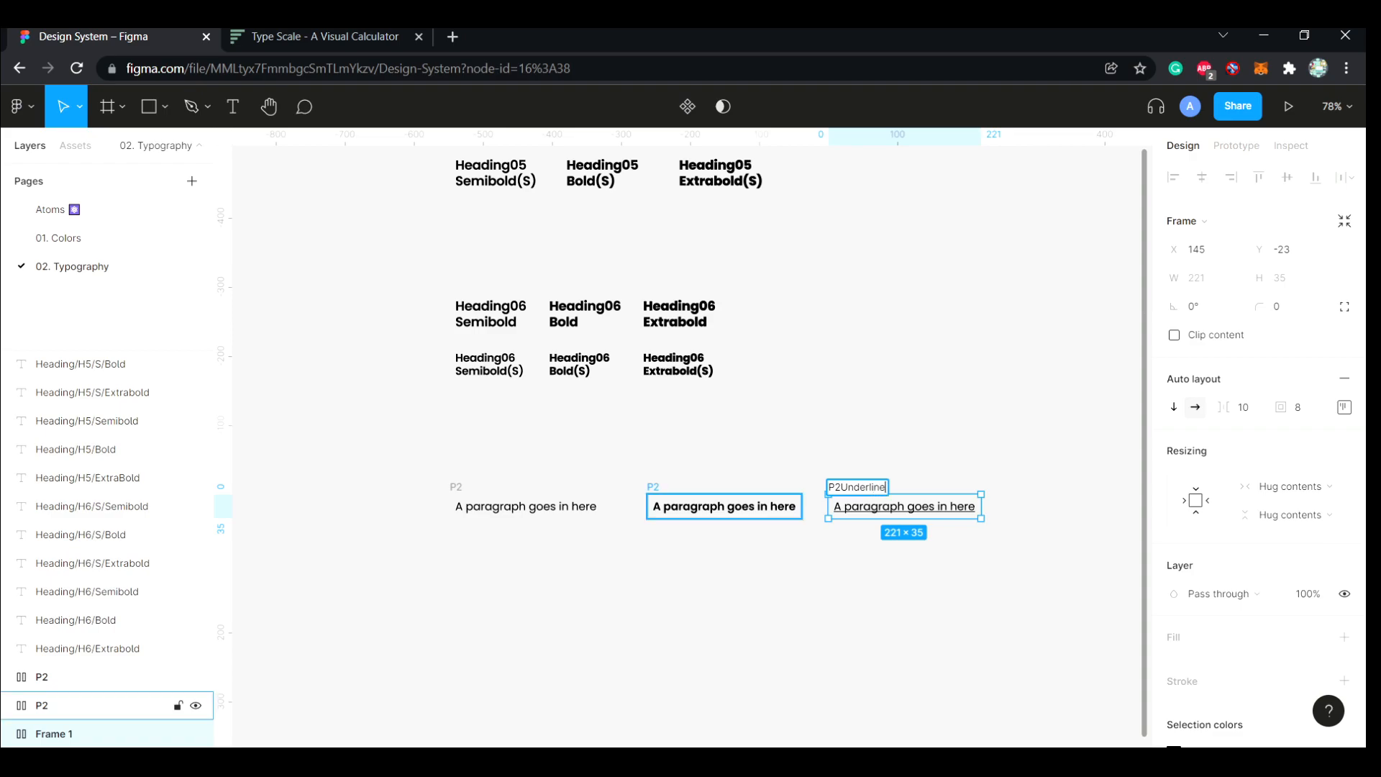
pyautogui.doubleClick(654, 487)
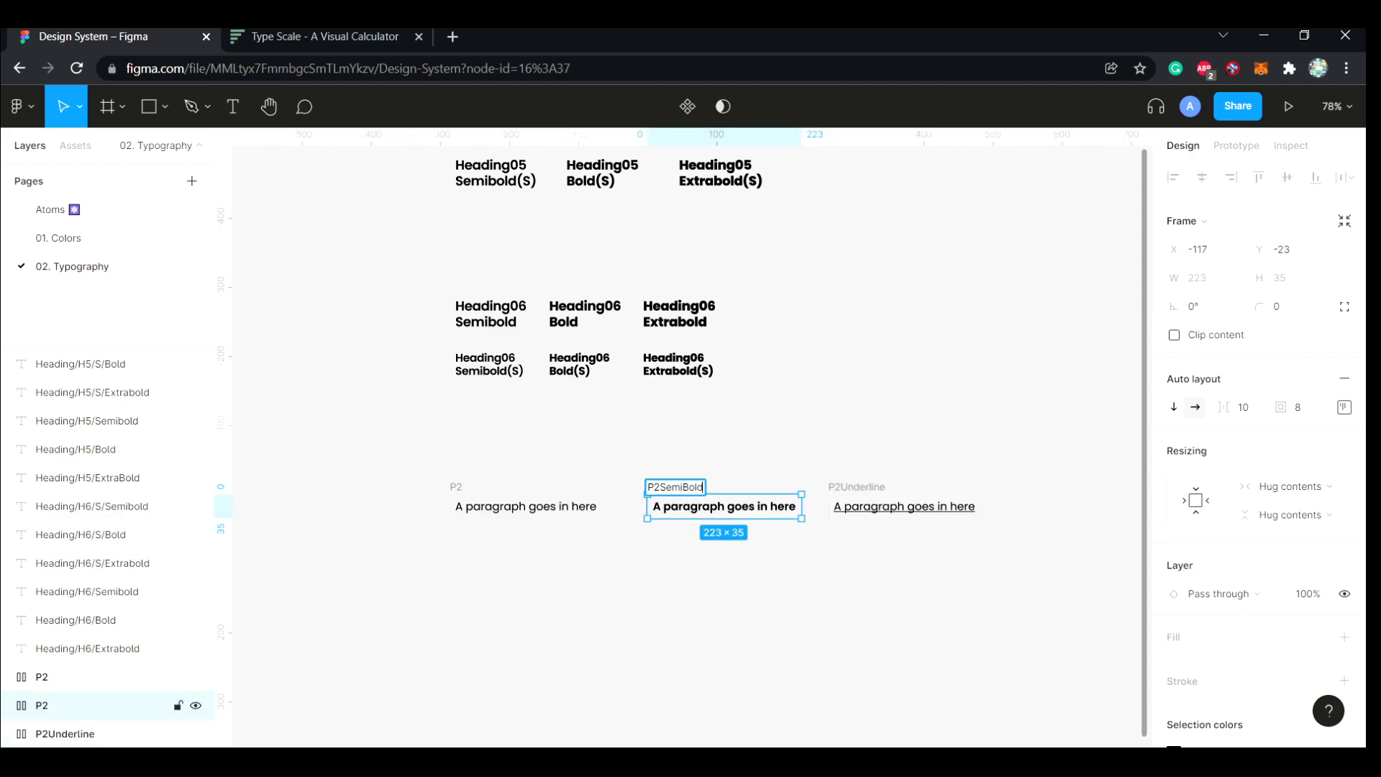
pyautogui.doubleClick(456, 487)
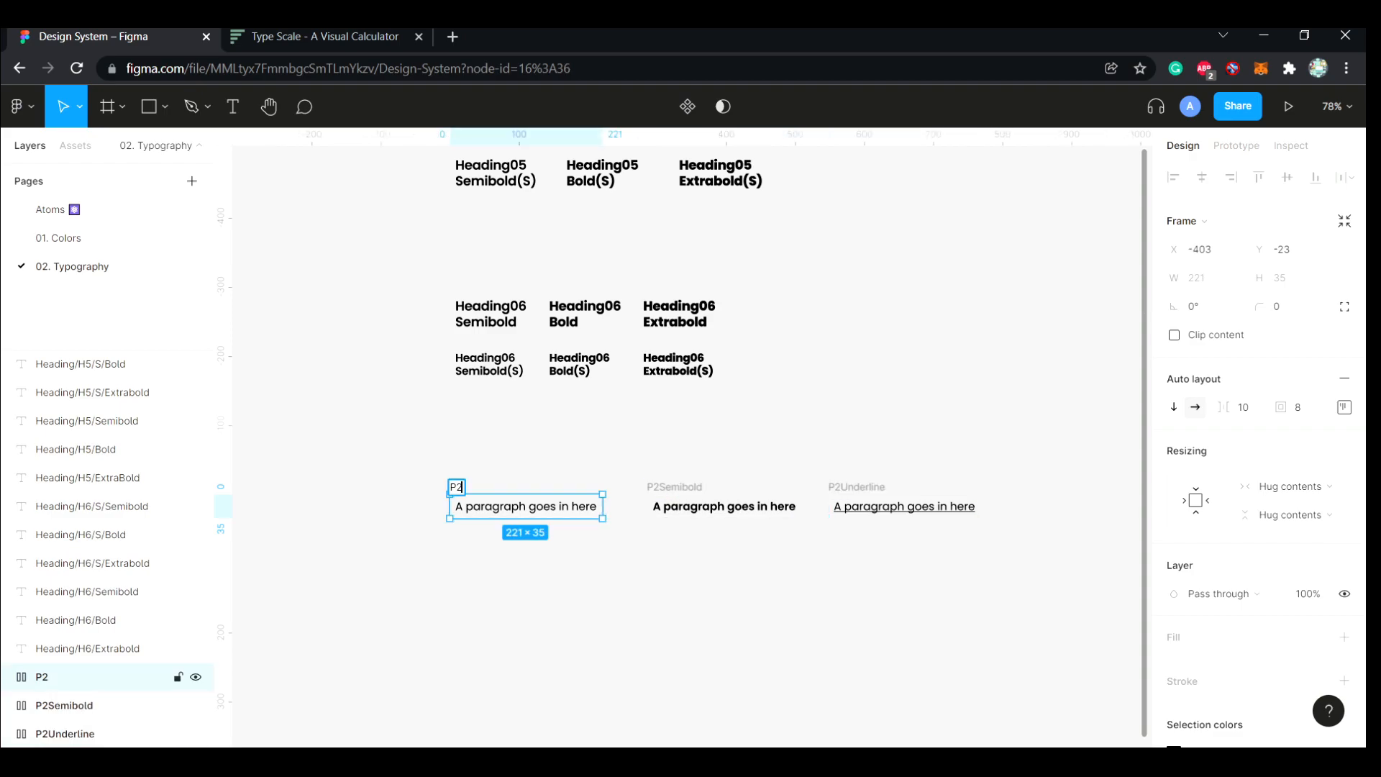
# Combine the three paragraph frames in one horizontal auto layout frame named P2
pyautogui.click(425, 461)
pyautogui.moveTo(424, 461); pyautogui.dragTo(1007, 543)
pyautogui.hotkey('shift', 'a')
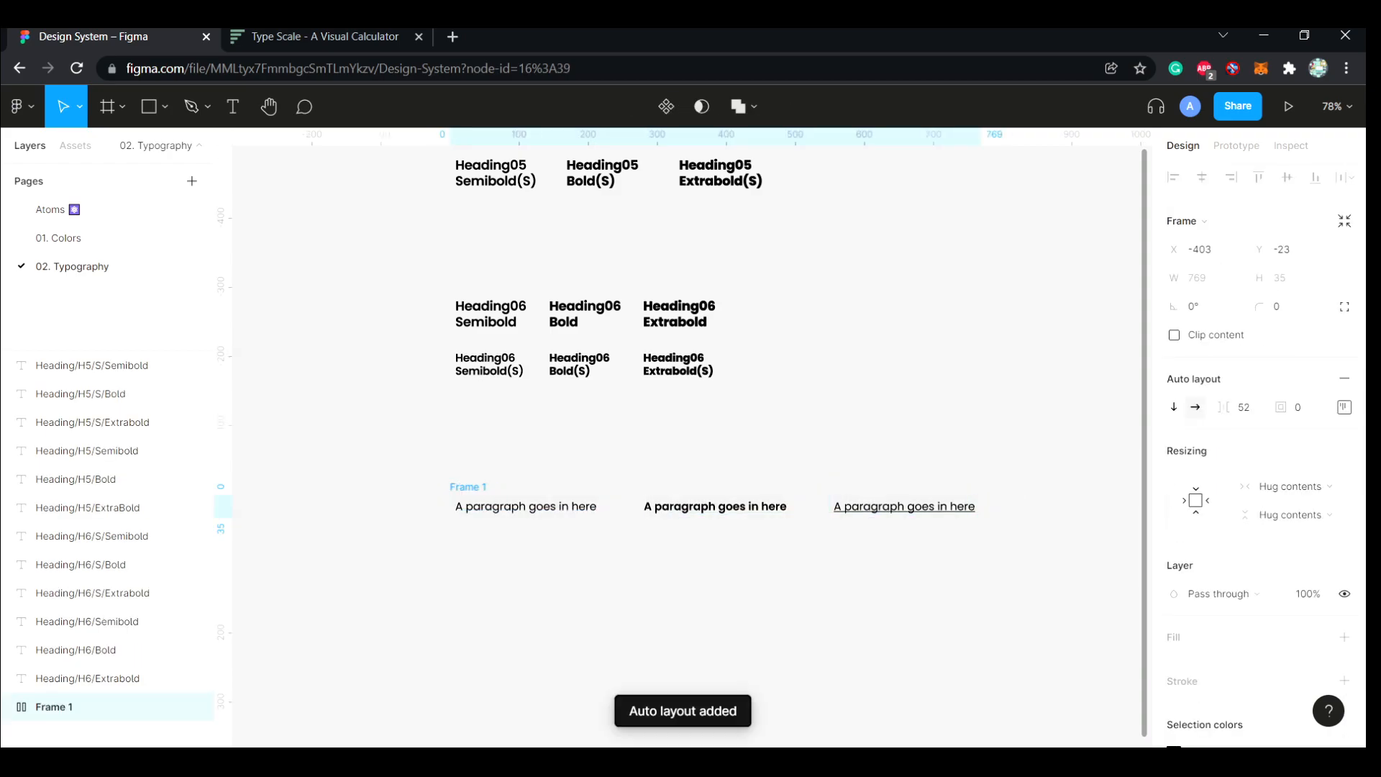
pyautogui.hotkey('ctrl', 'r')
pyautogui.write('P@')
pyautogui.click(647, 439)
# Wrap the Heading06 Semibold text in an auto layout frame named H6Semibold
pyautogui.scroll(2, 648, 439)
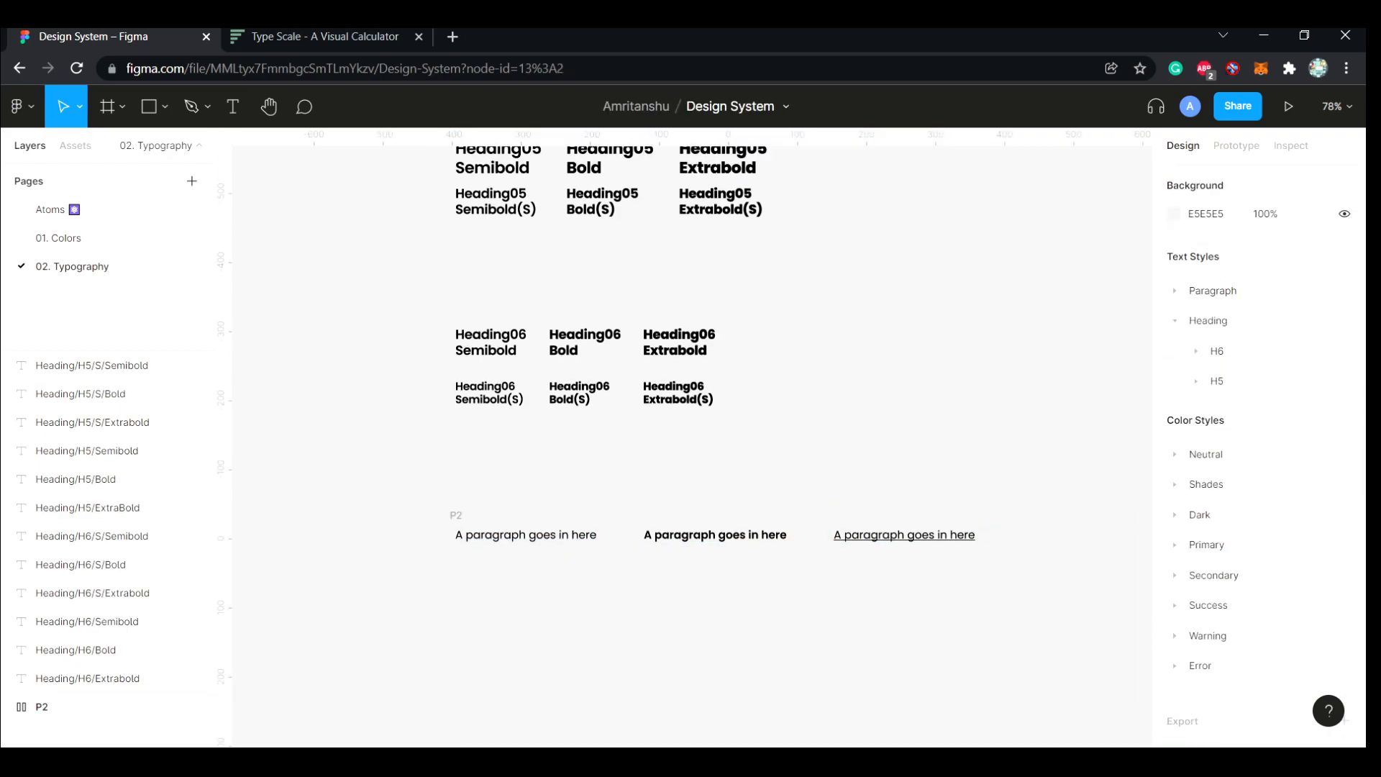
pyautogui.click(490, 424)
pyautogui.hotkey('shift', 'a')
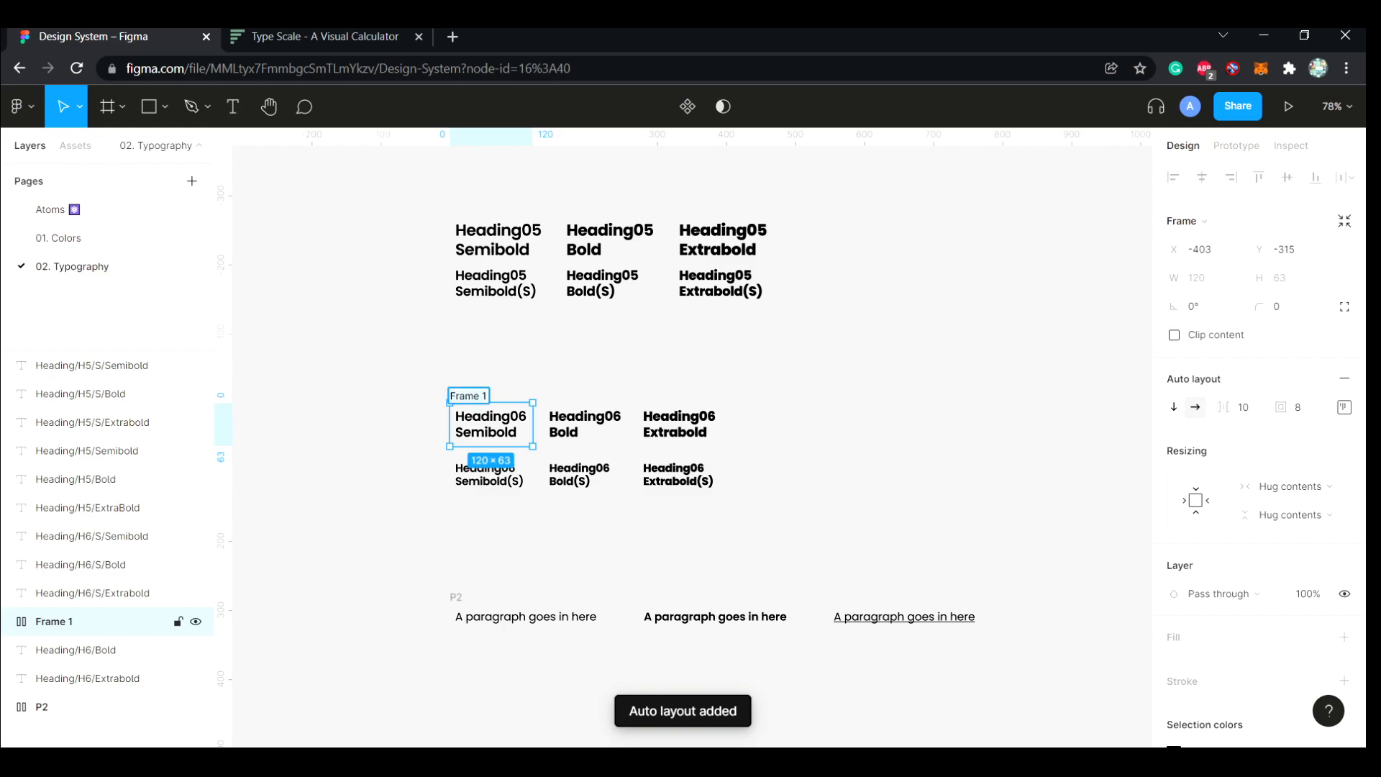
pyautogui.hotkey('ctrl', 'r')
pyautogui.write('H')
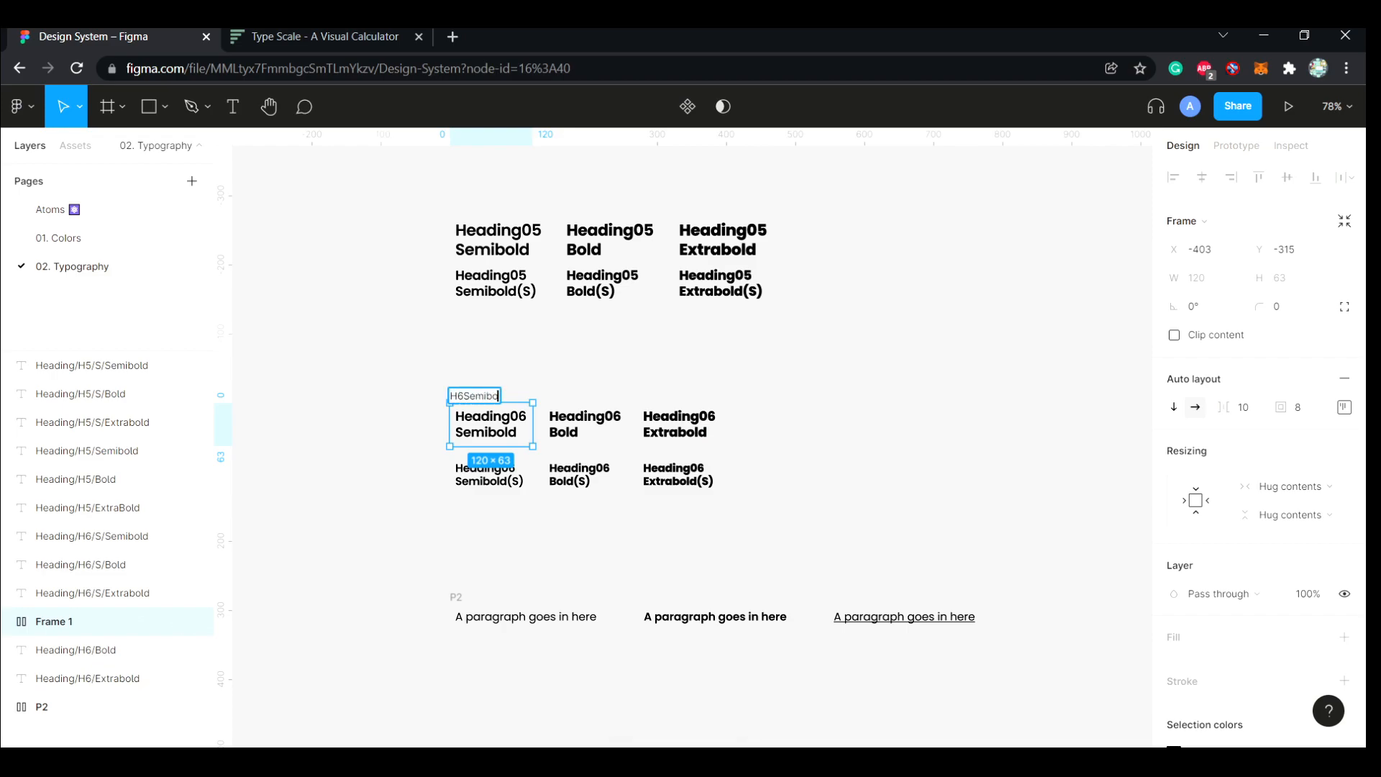
# Wrap the Heading06 Bold and Heading06 Extrabold texts in separate auto layout frames named H6Bold and H6Extrabold
pyautogui.click(584, 424)
pyautogui.hotkey('shift', 'a')
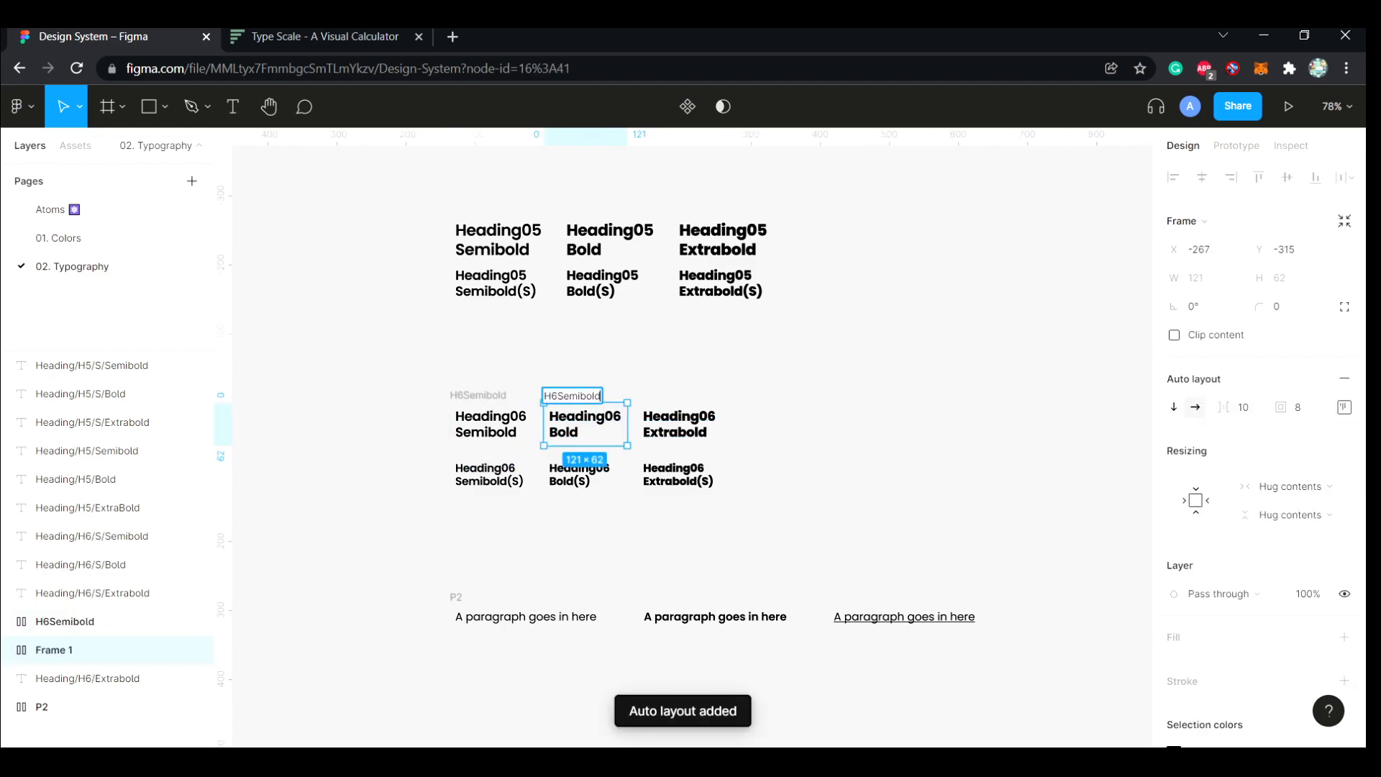
pyautogui.click(86, 679)
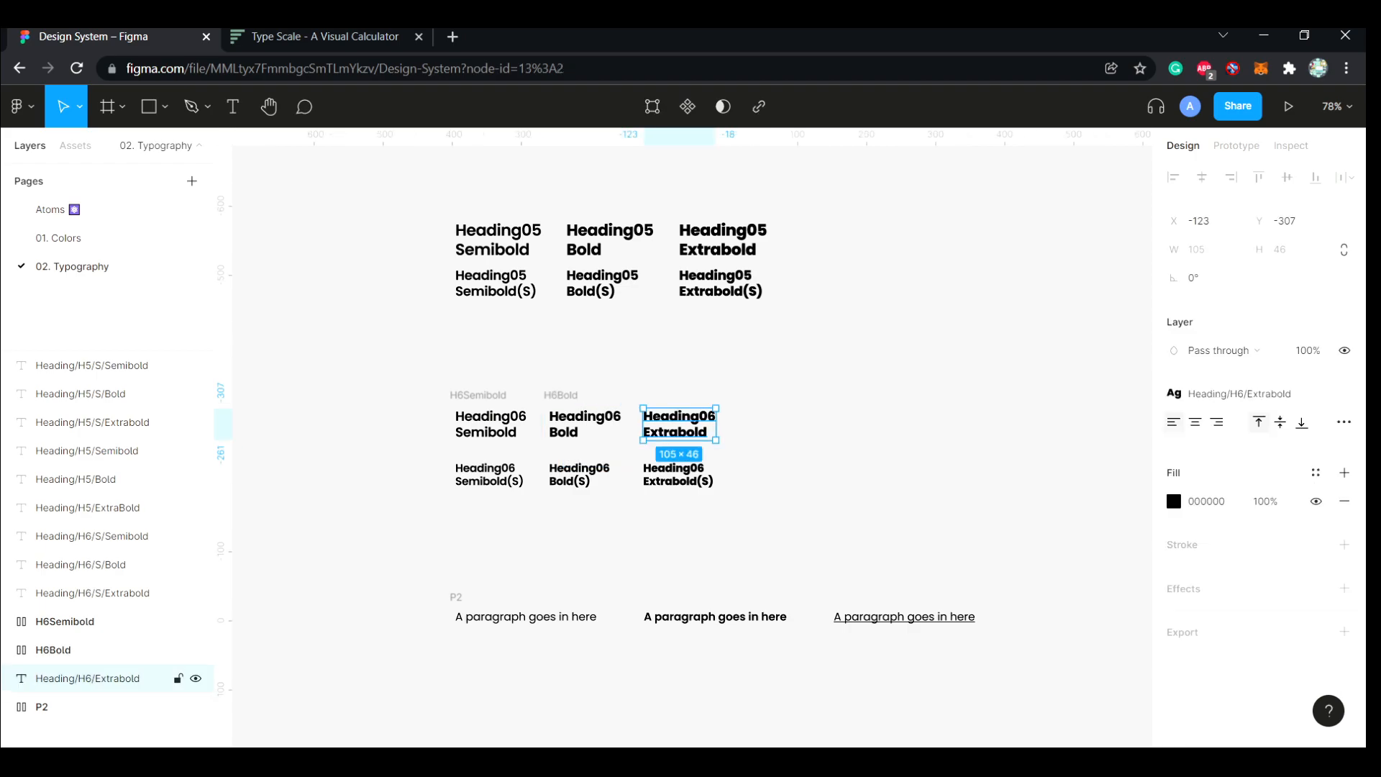
pyautogui.hotkey('shift', 'a')
pyautogui.doubleClick(656, 396)
pyautogui.write('H6Extrab')
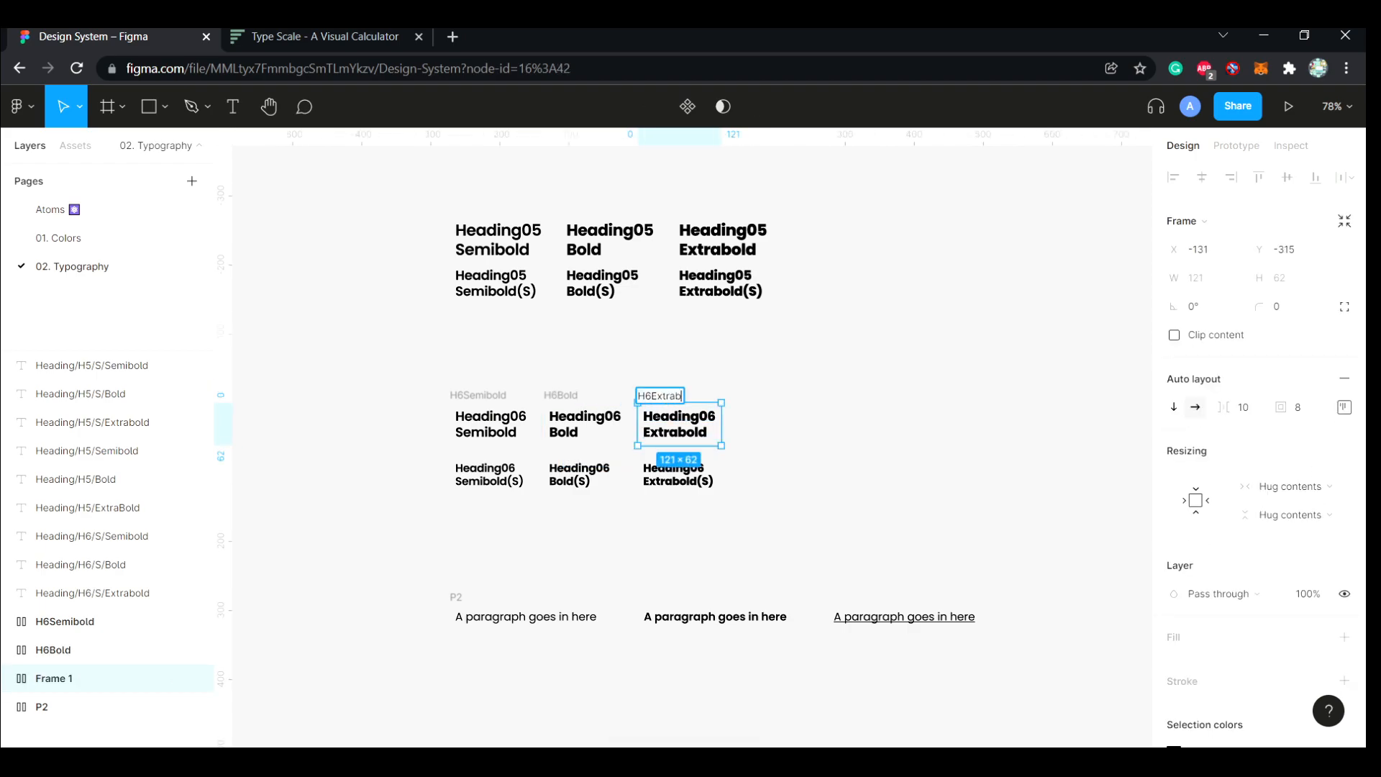
pyautogui.click(673, 359)
# Wrap the Heading06 Semibold(S) text in an auto layout frame named H6SemiboldS
pyautogui.click(490, 475)
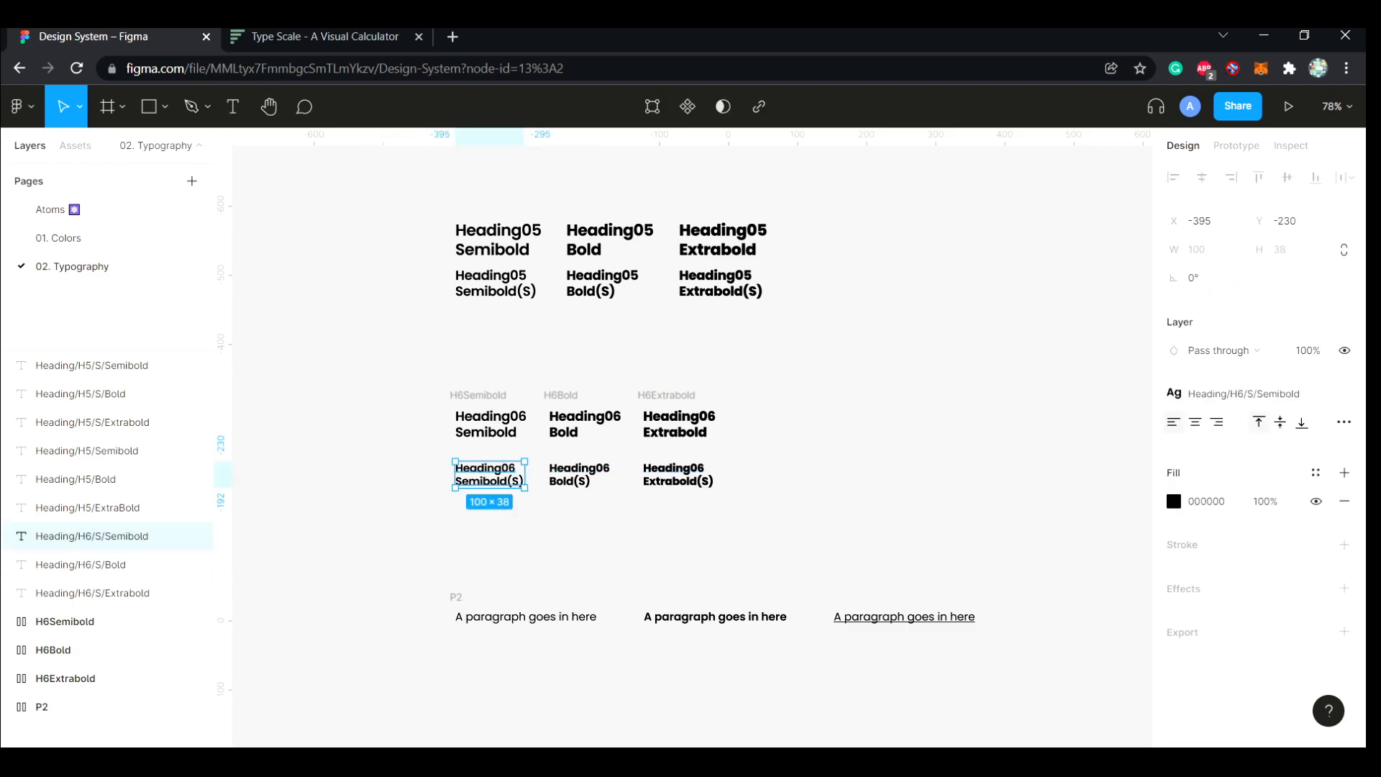
pyautogui.hotkey('shift', 'a')
pyautogui.doubleClick(468, 449)
pyautogui.write('H6Semibold')
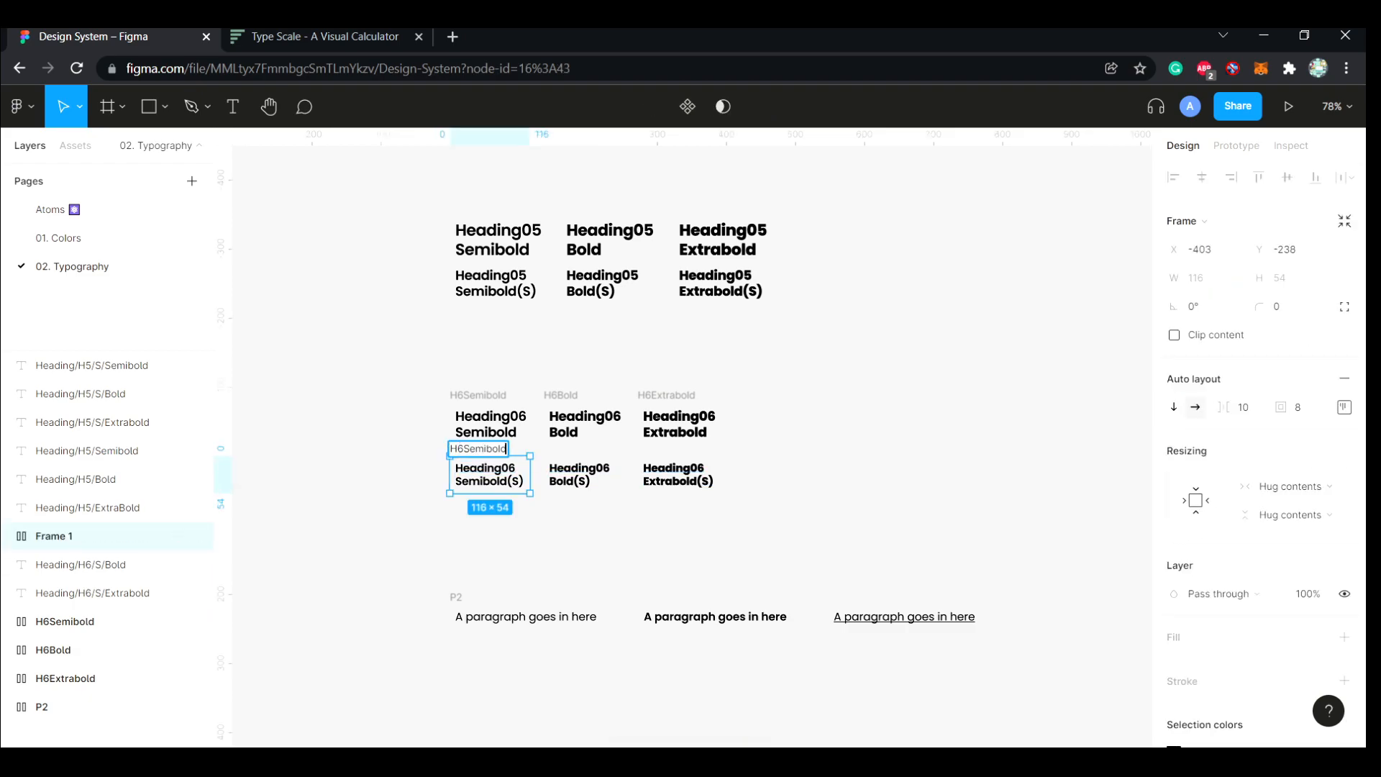
pyautogui.doubleClick(580, 475)
pyautogui.click(591, 529)
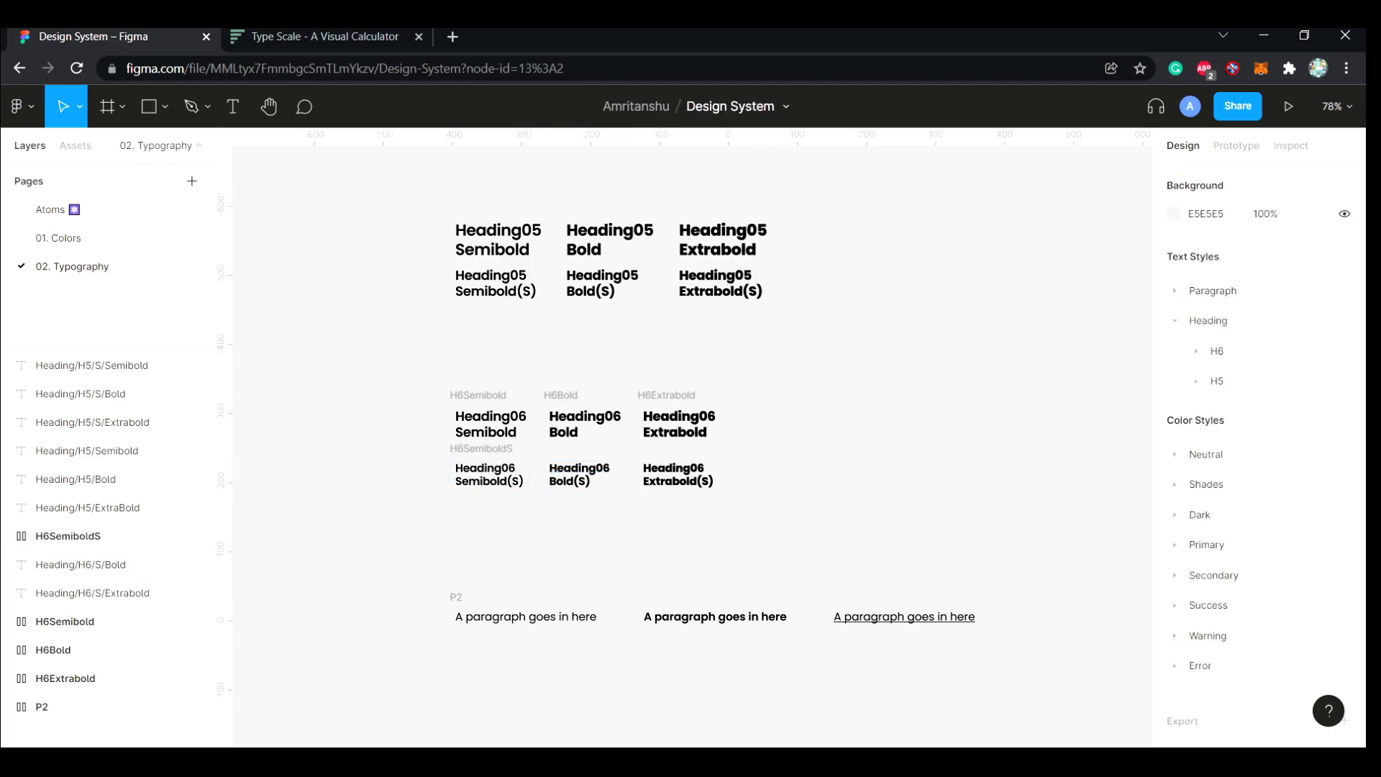
# Wrap the Heading06 Bold(S) text in an auto layout frame named H6BoldS
pyautogui.click(580, 475)
pyautogui.hotkey('shift', 'a')
pyautogui.doubleClick(562, 449)
pyautogui.write('H6SemiboldS')
pyautogui.press('Left')
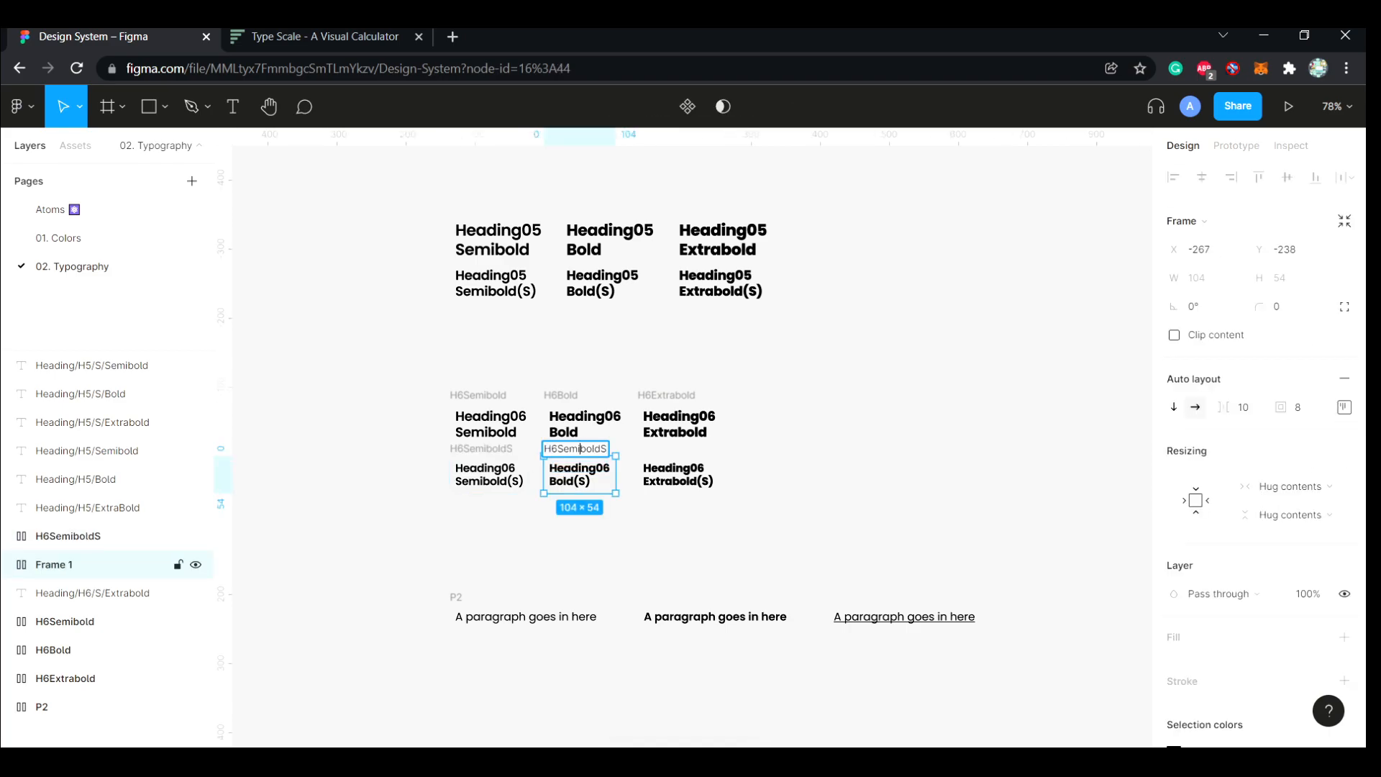
# Wrap the Heading06 Extrabold(S) text in an auto layout frame named H6ExtraboldS
pyautogui.click(677, 475)
pyautogui.hotkey('shift', 'a')
pyautogui.doubleClick(655, 449)
pyautogui.write('H6SemiboldS')
pyautogui.press('Left')
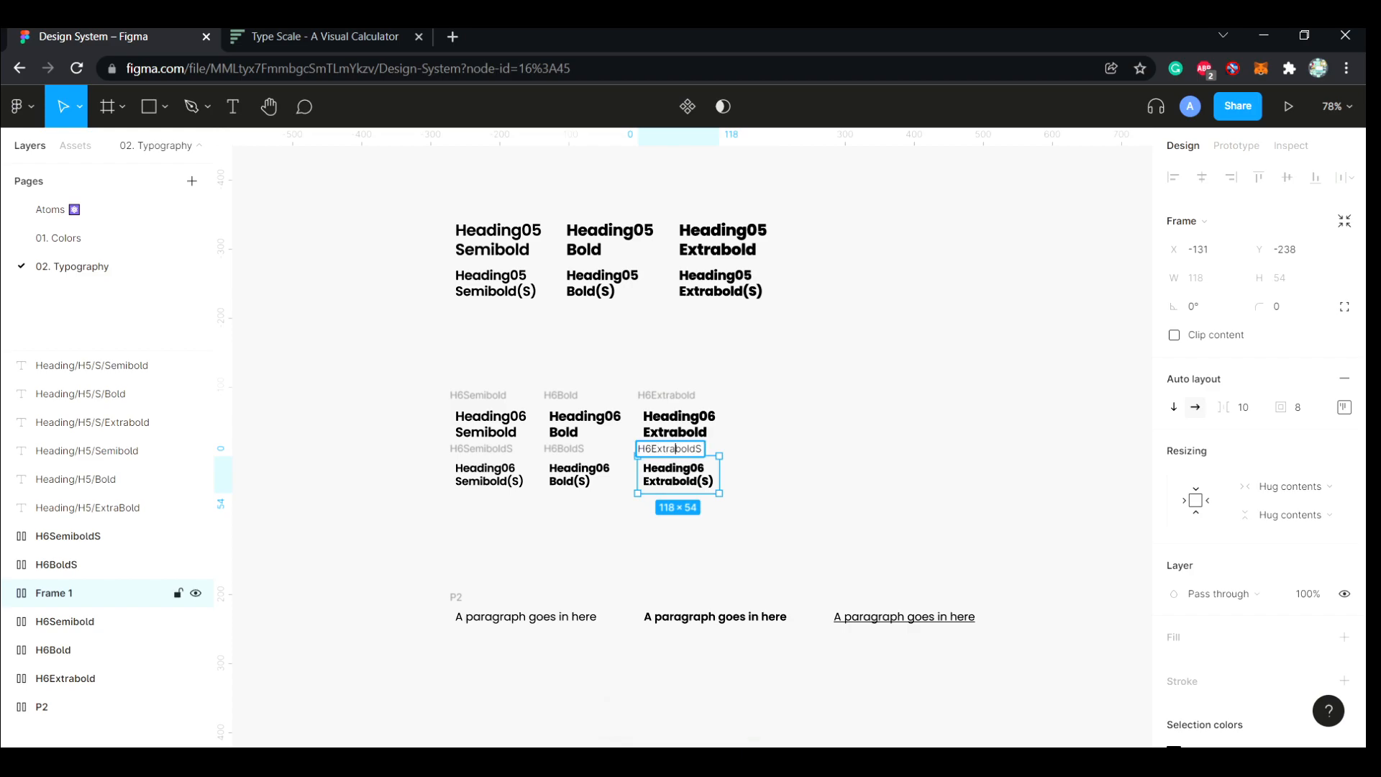
pyautogui.click(412, 359)
pyautogui.moveTo(412, 359); pyautogui.dragTo(755, 515)
pyautogui.hotkey('shift', 'a')
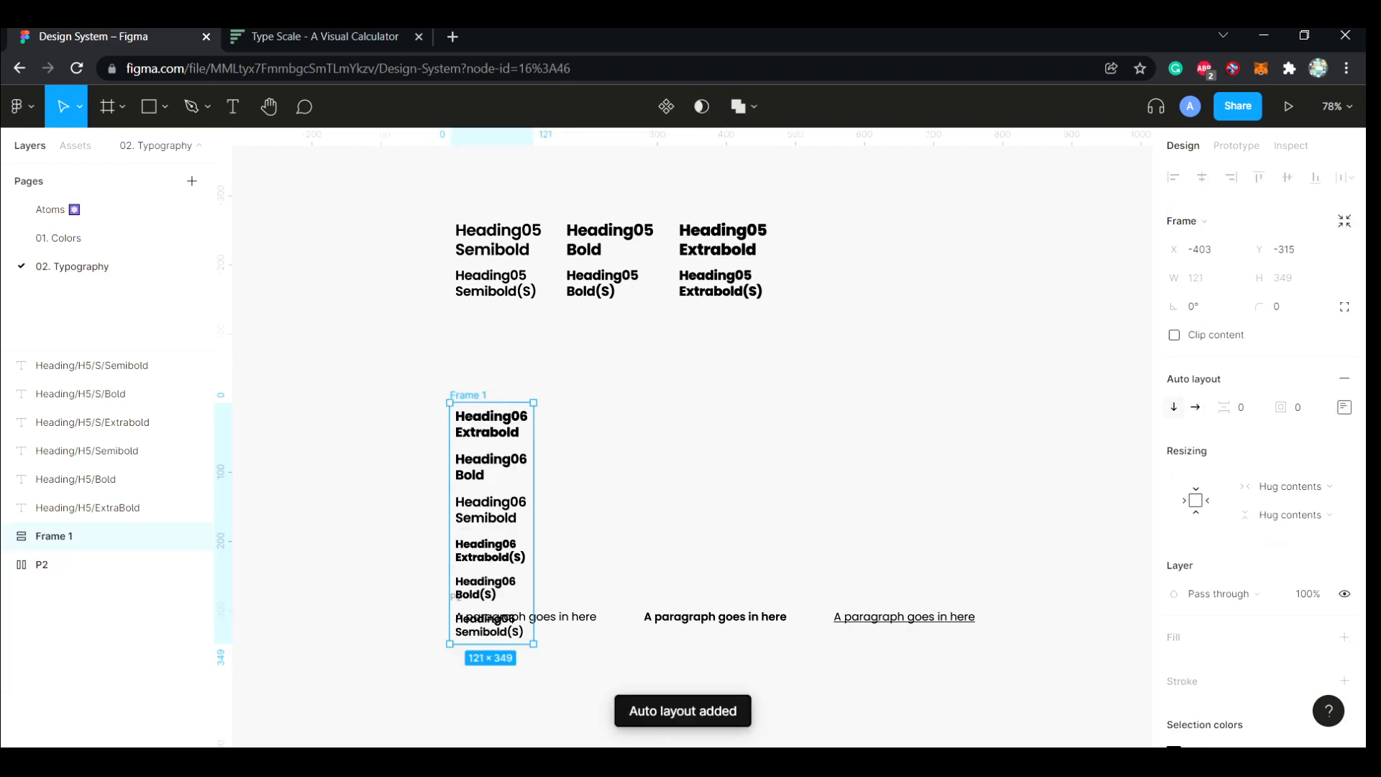
pyautogui.click(1196, 407)
pyautogui.hotkey('ctrl', 'z')
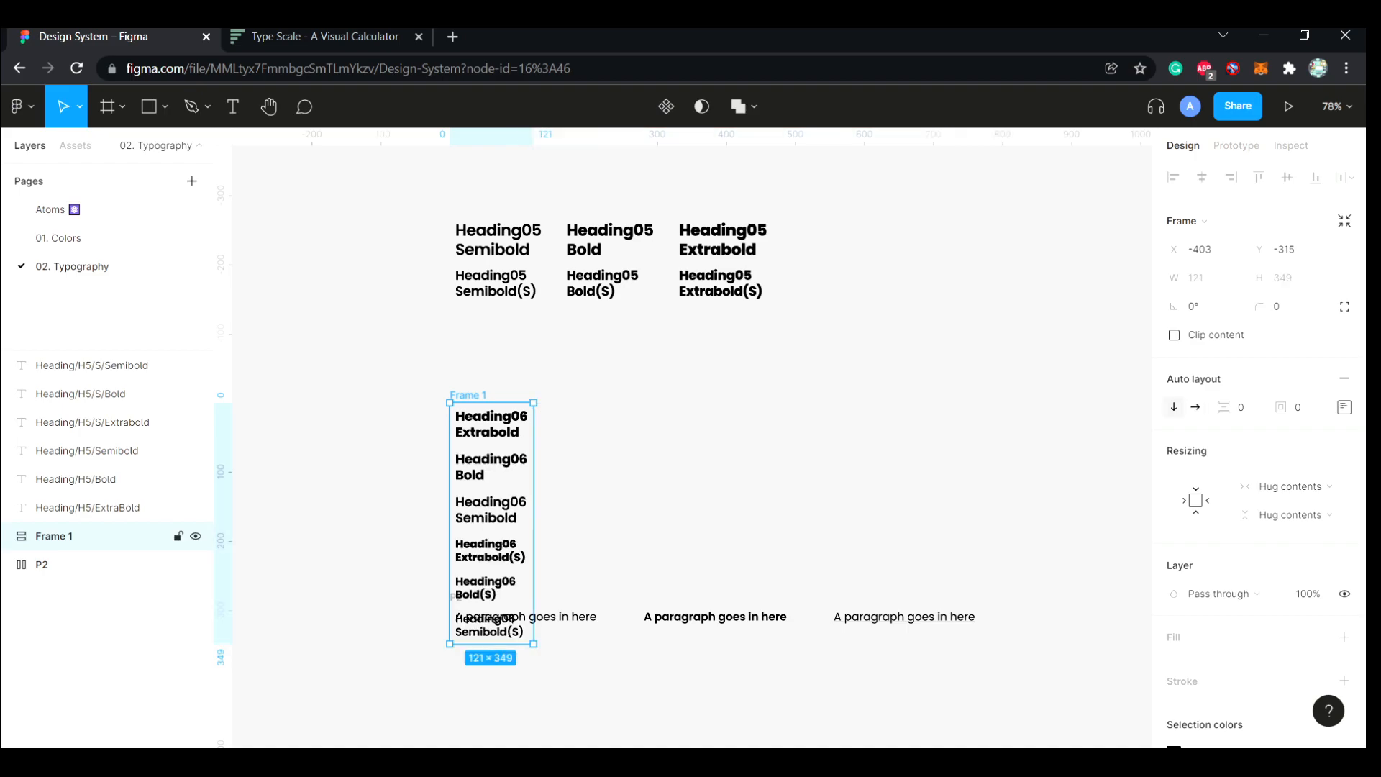
pyautogui.hotkey('ctrl', 'z')
pyautogui.moveTo(755, 430); pyautogui.dragTo(438, 379)
pyautogui.hotkey('shift', 'a')
pyautogui.hotkey('ctrl', 'z')
# Combine the H6Semibold, H6Bold and H6Extrabold frames in one horizontal auto layout frame named H6L
pyautogui.click(764, 403)
pyautogui.click(666, 395)
pyautogui.keyDown('shift'); pyautogui.click(561, 395); pyautogui.keyUp('shift')
pyautogui.keyDown('shift'); pyautogui.click(478, 395); pyautogui.keyUp('shift')
pyautogui.hotkey('shift', 'a')
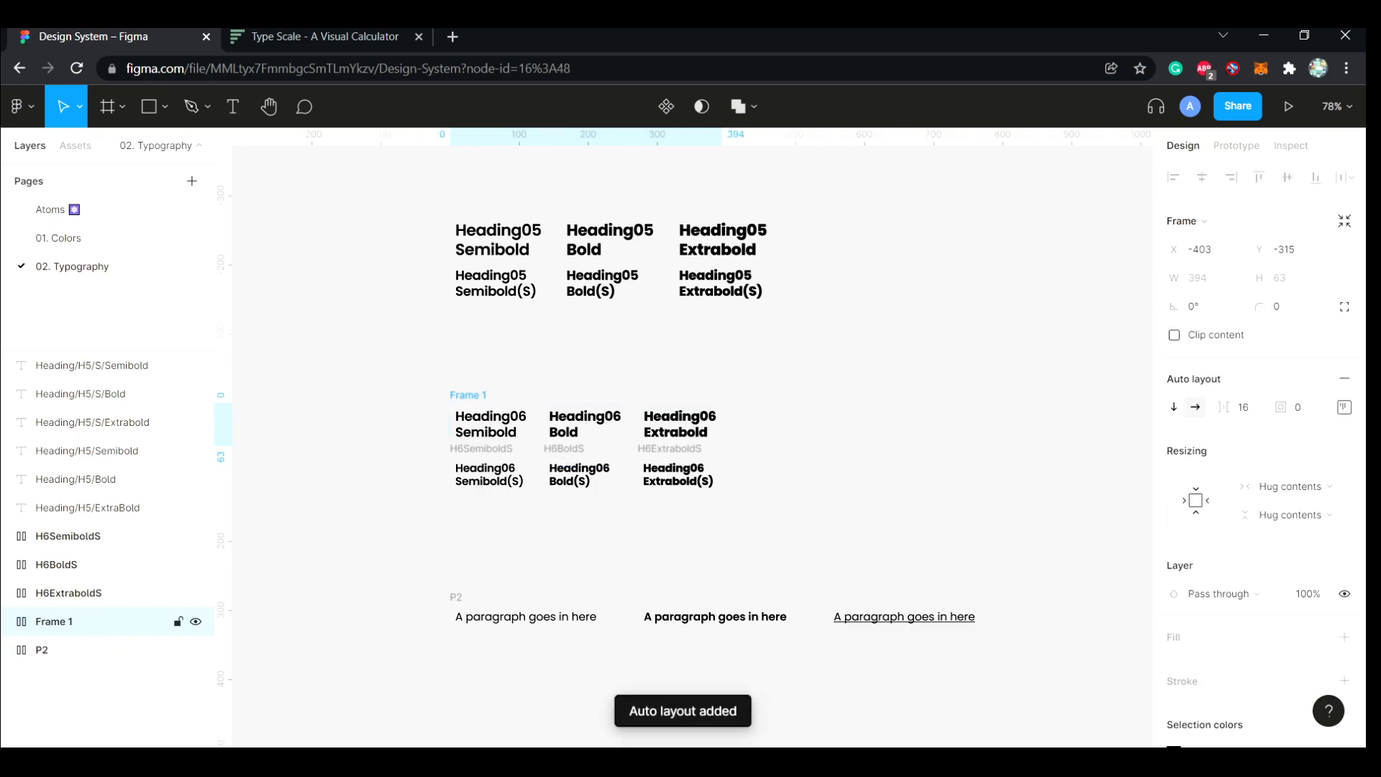
pyautogui.doubleClick(468, 395)
pyautogui.write('H6')
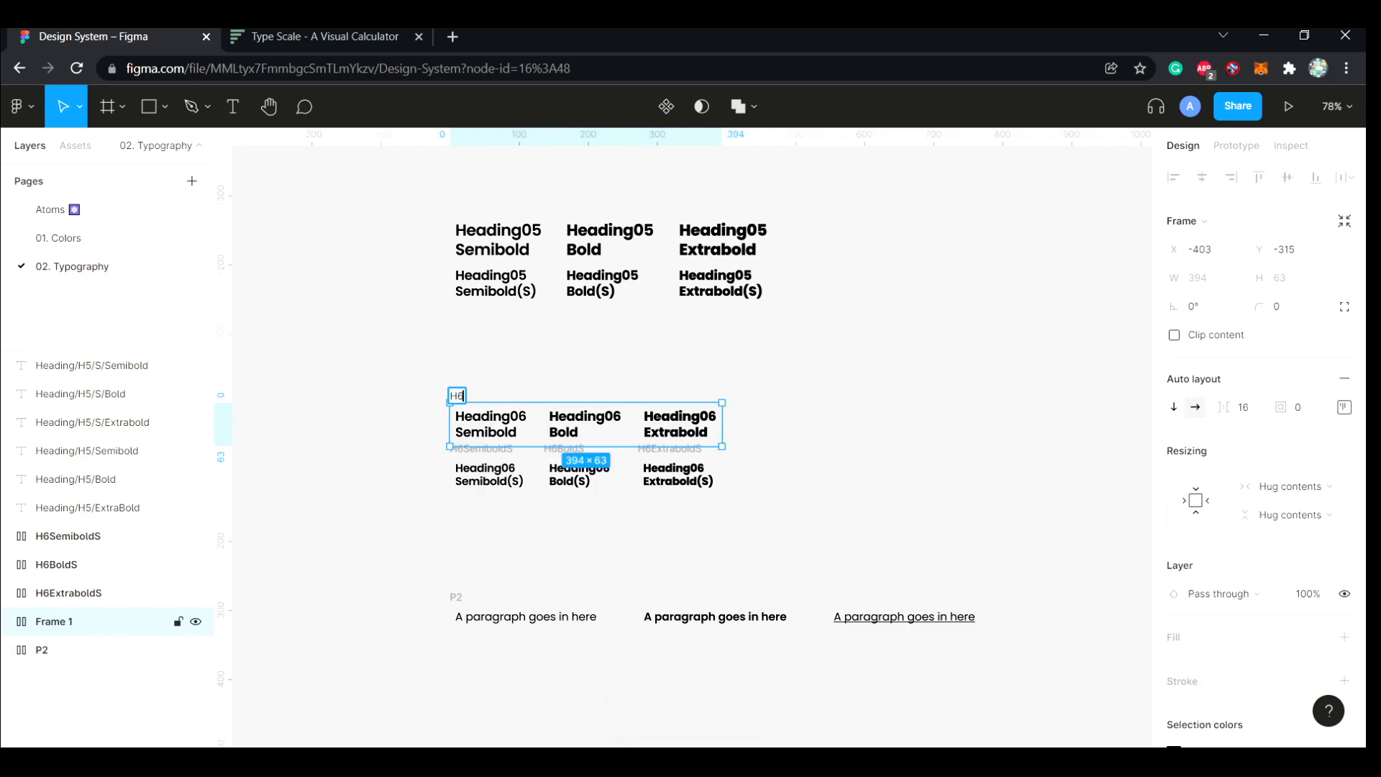
pyautogui.write('L')
pyautogui.press('Return')
pyautogui.press('Escape')
# Combine the H6SemiboldS, H6BoldS and H6ExtraboldS frames in one horizontal auto layout frame named H6S
pyautogui.click(68, 536)
pyautogui.keyDown('shift'); pyautogui.click(56, 564); pyautogui.keyUp('shift')
pyautogui.keyDown('shift'); pyautogui.click(69, 593); pyautogui.keyUp('shift')
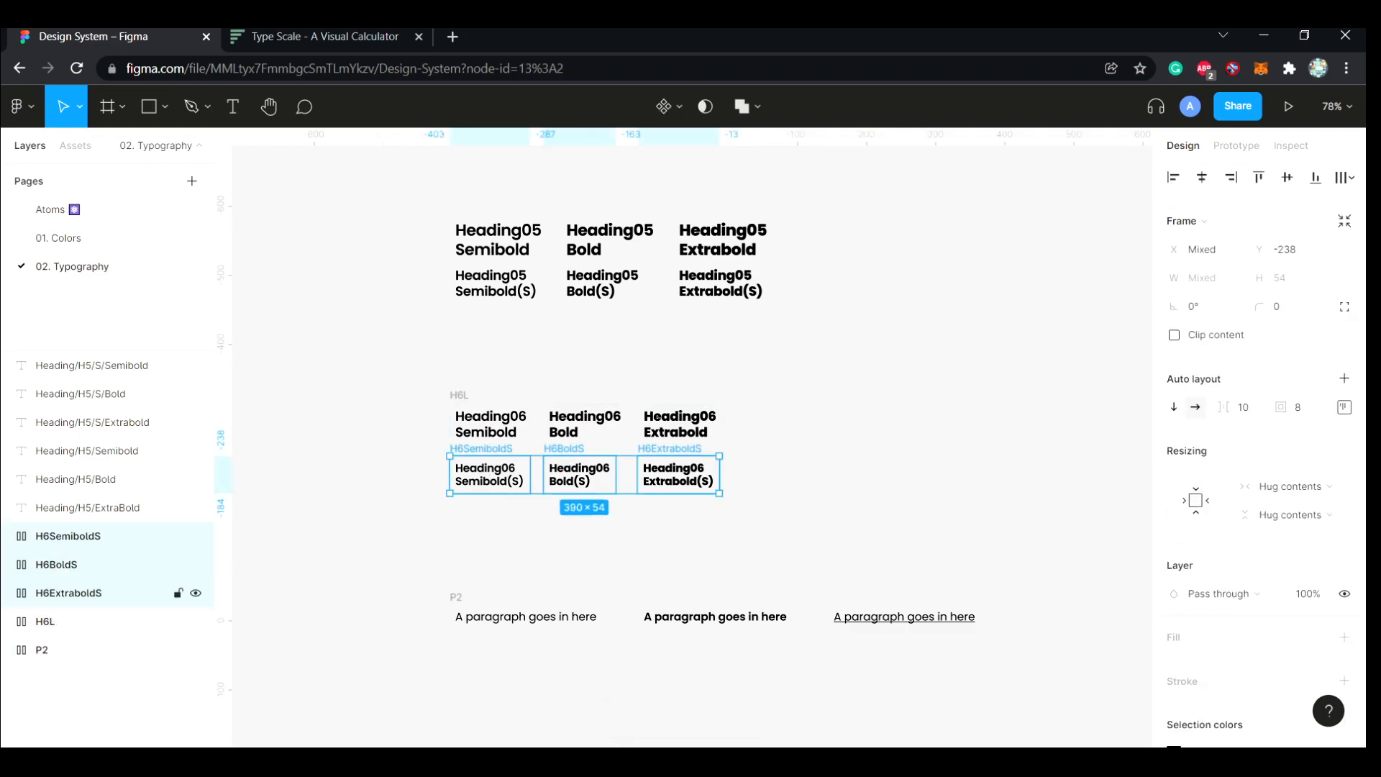
pyautogui.hotkey('shift', 'a')
pyautogui.write('H^')
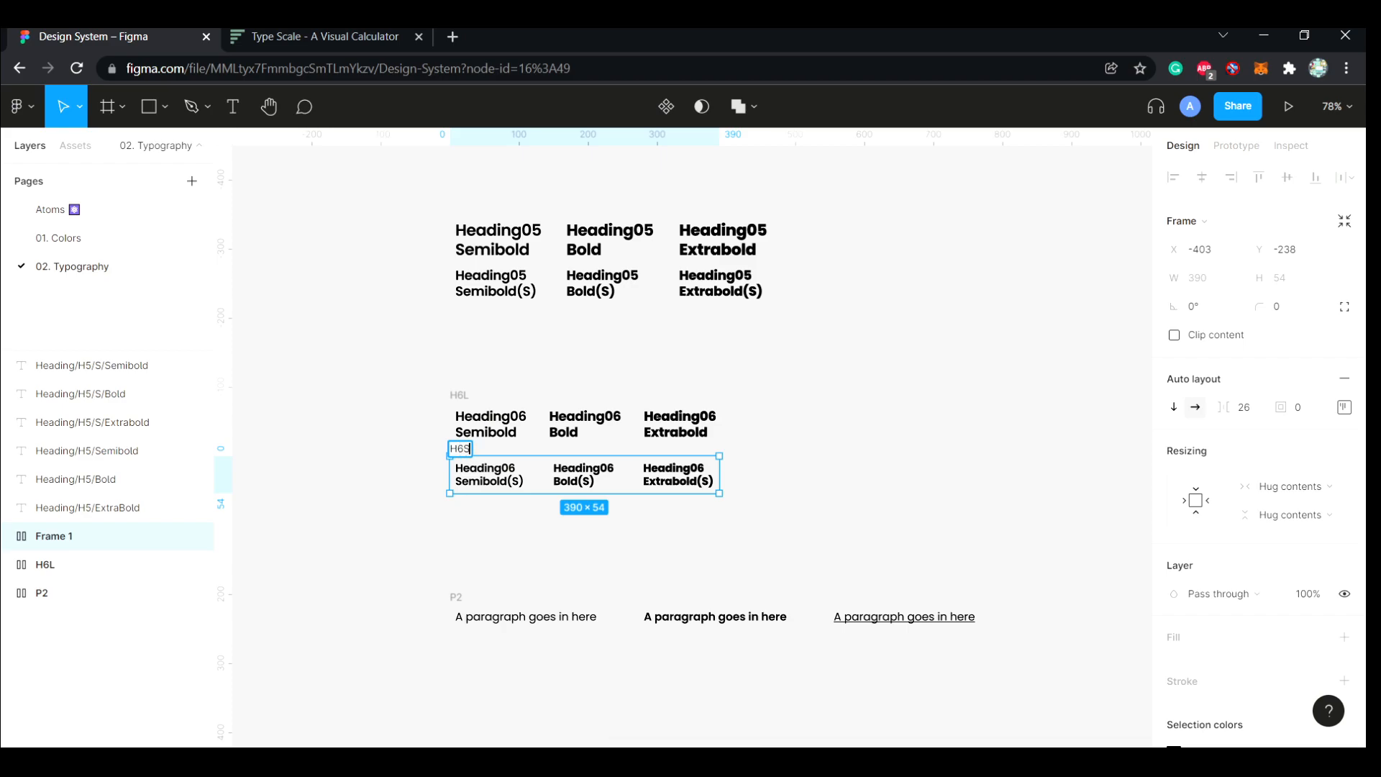
# Stack the H6L and H6S rows in one vertical auto layout frame named H6
pyautogui.click(758, 377)
pyautogui.moveTo(759, 377); pyautogui.dragTo(450, 525)
pyautogui.hotkey('shift', 'a')
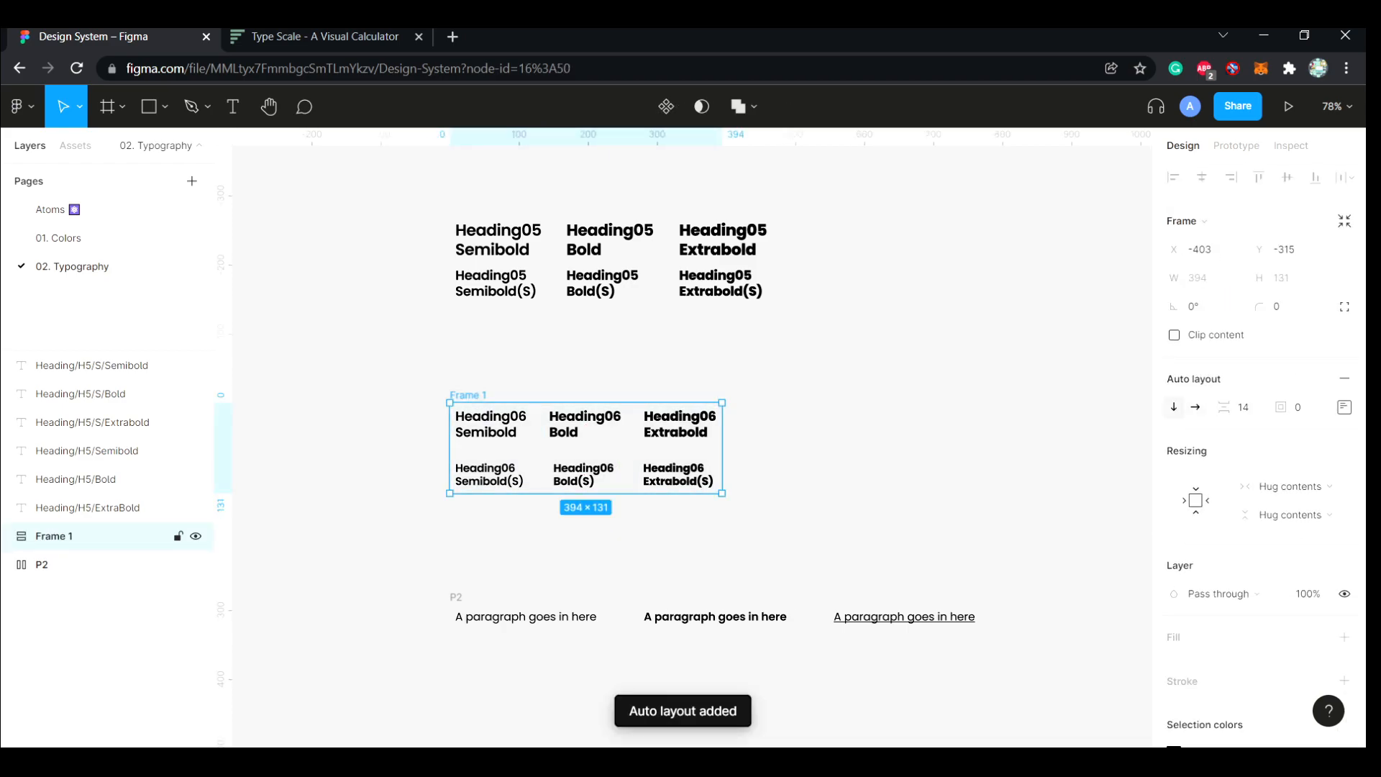
pyautogui.hotkey('ctrl', 'r')
pyautogui.write('H')
pyautogui.click(449, 525)
# Set the vertical spacing between the rows of the H6 frame to 16
pyautogui.click(108, 536)
pyautogui.click(1243, 407)
pyautogui.write('16')
pyautogui.press('Return')
# Set the horizontal spacing between the items of the H6S row to 16
pyautogui.click(676, 432)
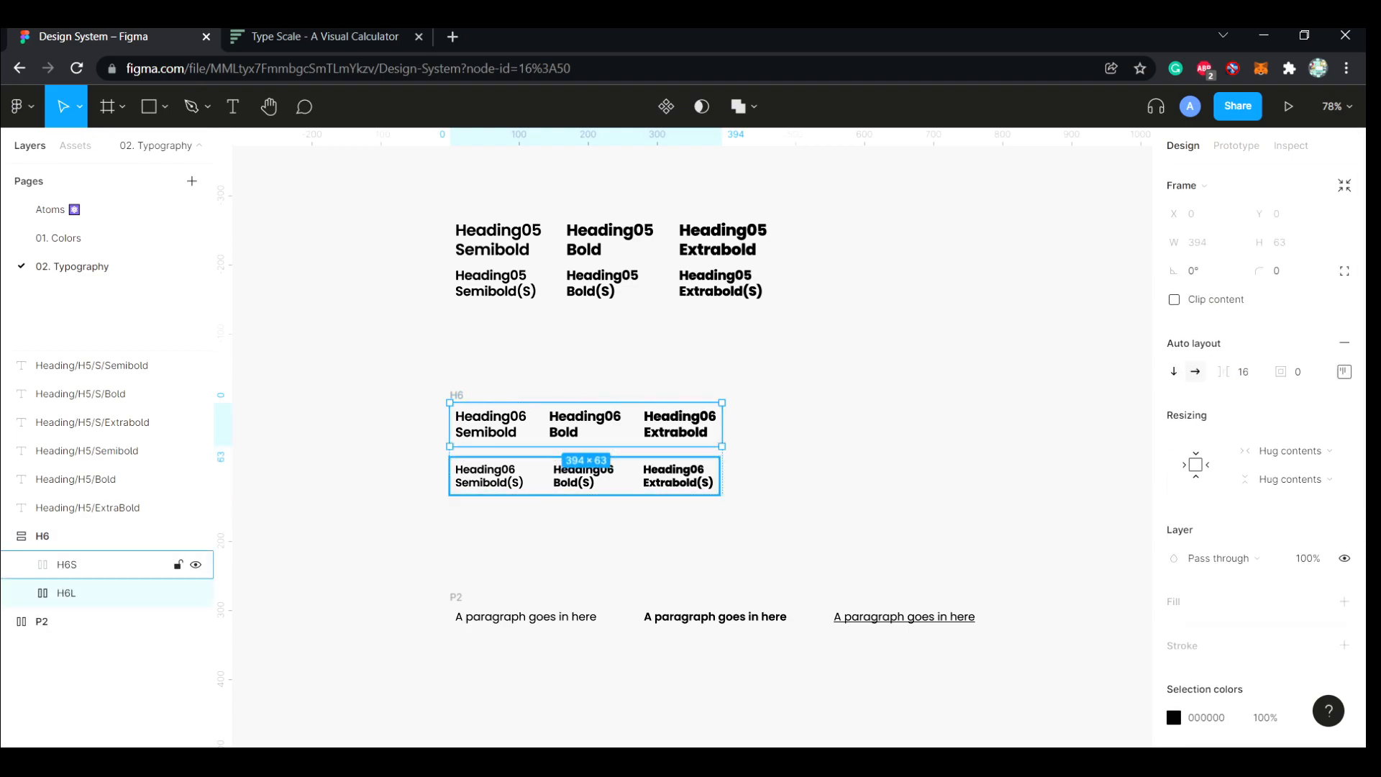
pyautogui.click(666, 477)
pyautogui.click(1243, 372)
pyautogui.write('16')
pyautogui.press('Return')
pyautogui.click(461, 536)
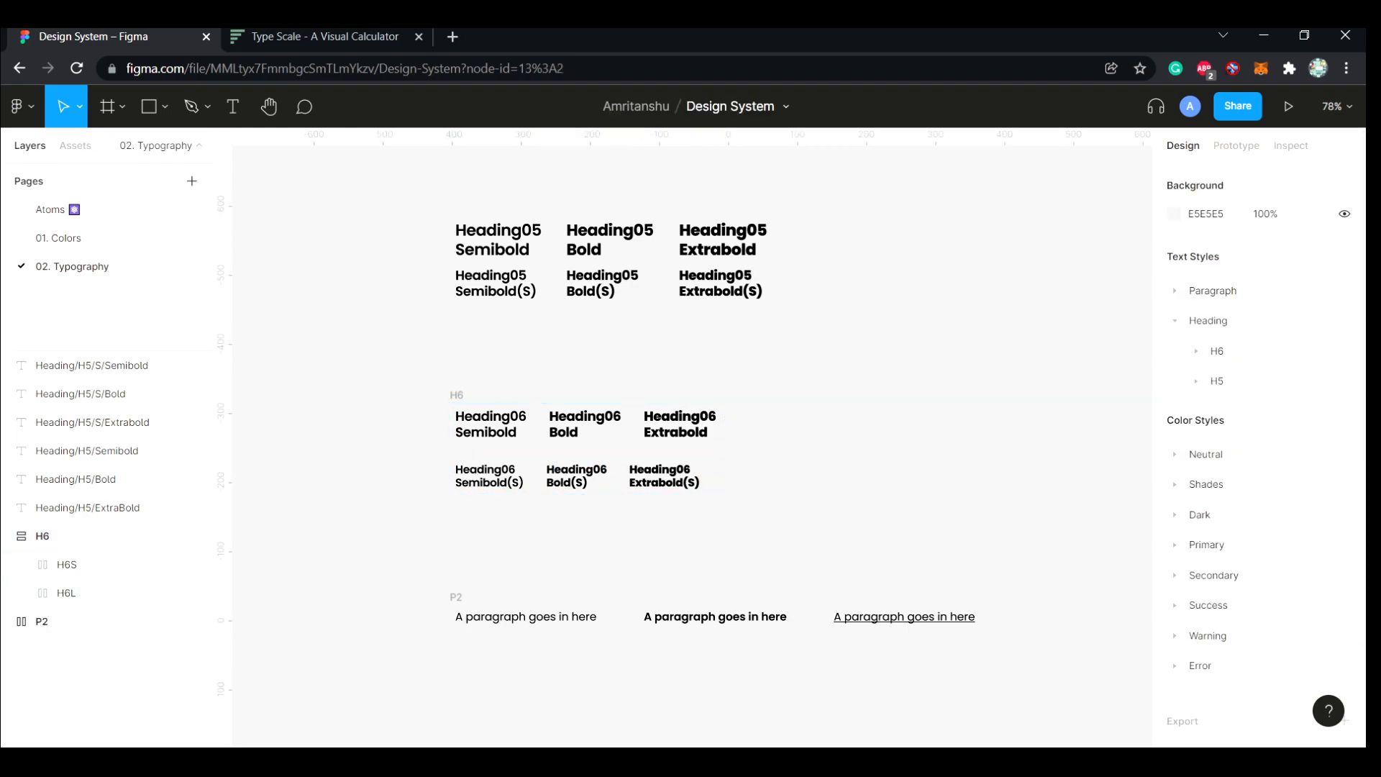
# Move the P2 paragraph row up so it sits closer beneath the H6 frame
pyautogui.click(108, 594)
pyautogui.click(108, 565)
pyautogui.click(324, 539)
pyautogui.moveTo(456, 597); pyautogui.dragTo(456, 529)
pyautogui.moveTo(456, 395); pyautogui.dragTo(456, 401)
pyautogui.click(410, 403)
# Move all six Heading05 samples down closer to the H6 frame, aligned with its left edge
pyautogui.scroll(1, 410, 403)
pyautogui.scroll(1, 419, 338)
pyautogui.moveTo(420, 303); pyautogui.dragTo(845, 430)
pyautogui.moveTo(720, 349); pyautogui.dragTo(714, 395)
pyautogui.click(827, 359)
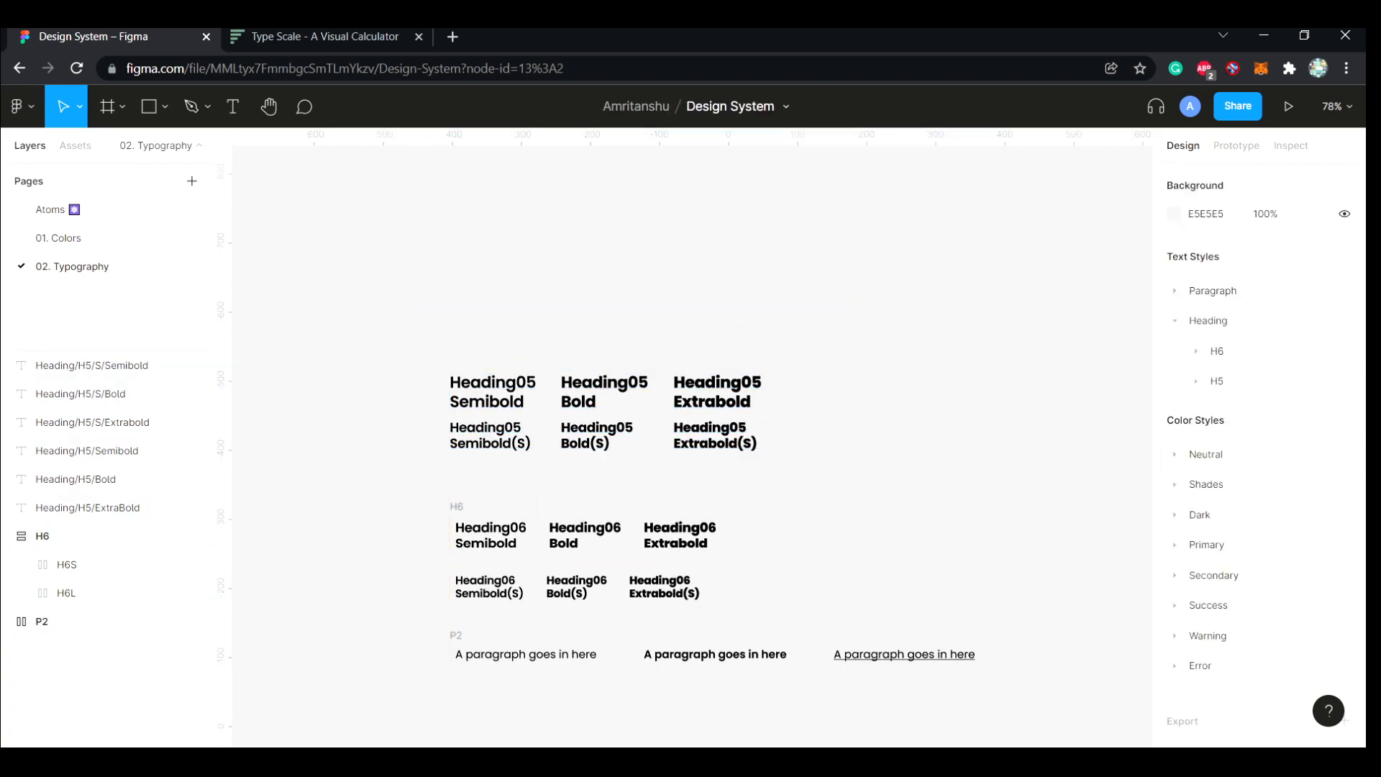
# Collapse the H6 frame's contents in the layer list
pyautogui.scroll(1, 678, 288)
pyautogui.scroll(3, 678, 324)
pyautogui.click(494, 623)
pyautogui.click(9, 536)
pyautogui.click(345, 496)
# Duplicate the large Heading05 Semibold text straight above the original and change the copy's text to Heading04 Semibold
pyautogui.scroll(-2, 345, 496)
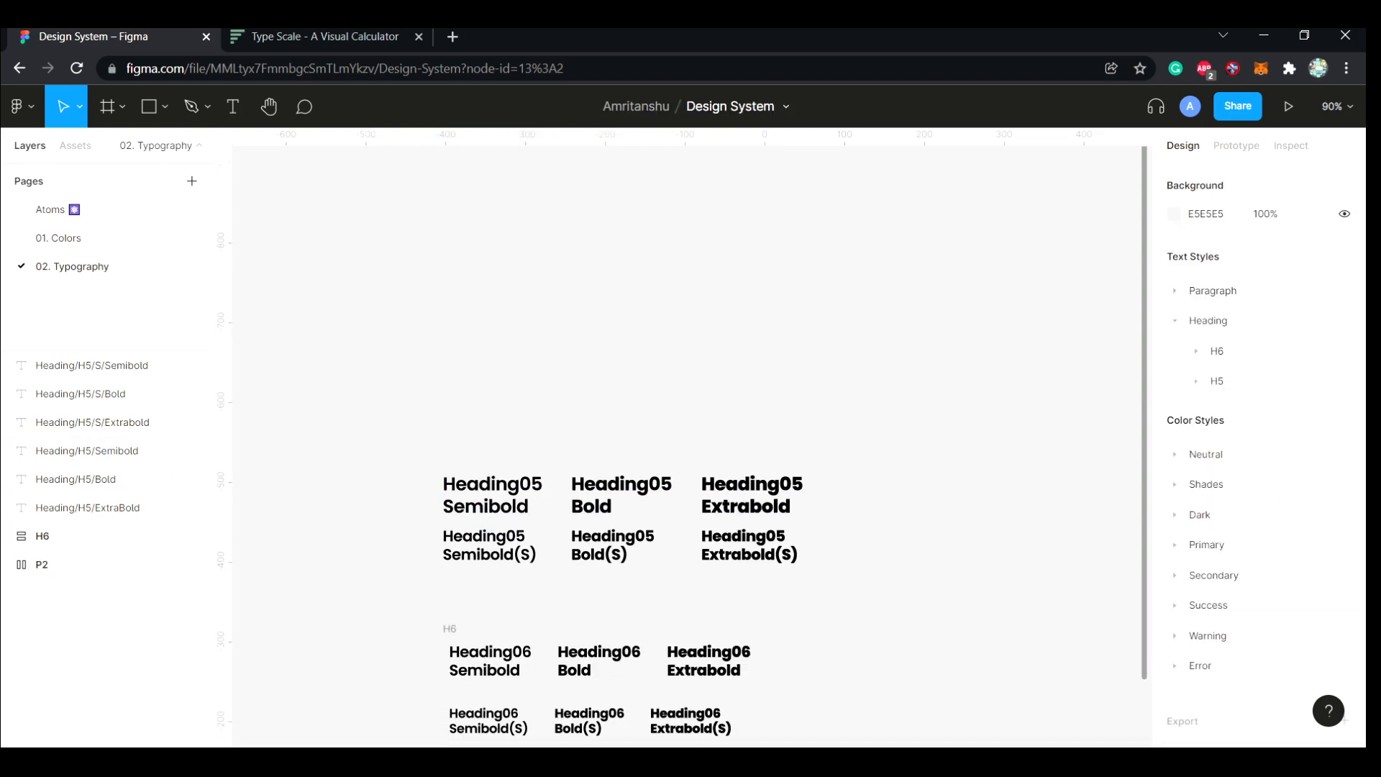
pyautogui.scroll(-3, 690, 446)
pyautogui.scroll(4, 691, 446)
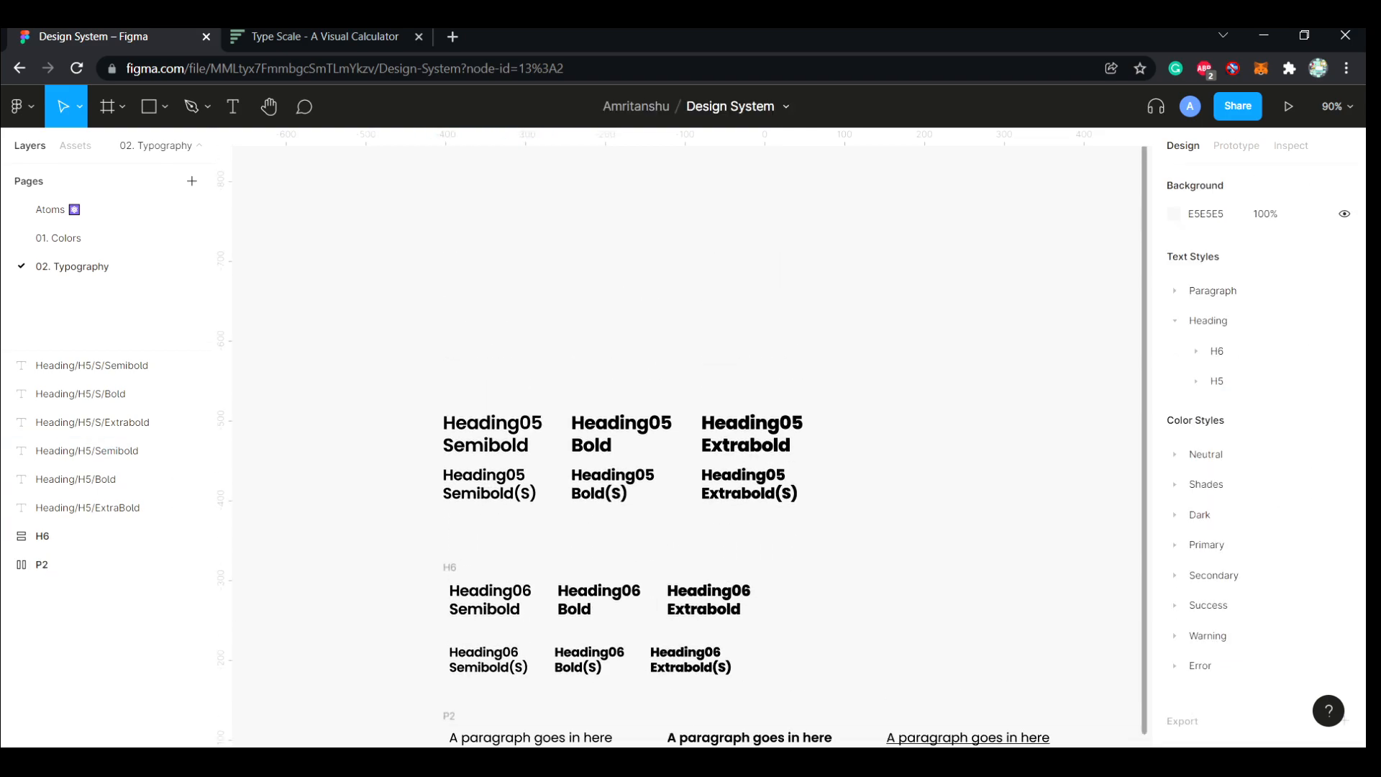
pyautogui.scroll(1, 690, 446)
pyautogui.click(493, 601)
pyautogui.keyDown('alt'); pyautogui.moveTo(494, 601); pyautogui.dragTo(494, 390); pyautogui.keyUp('alt')
pyautogui.doubleClick(494, 390)
pyautogui.press('Up')
pyautogui.press('Right')
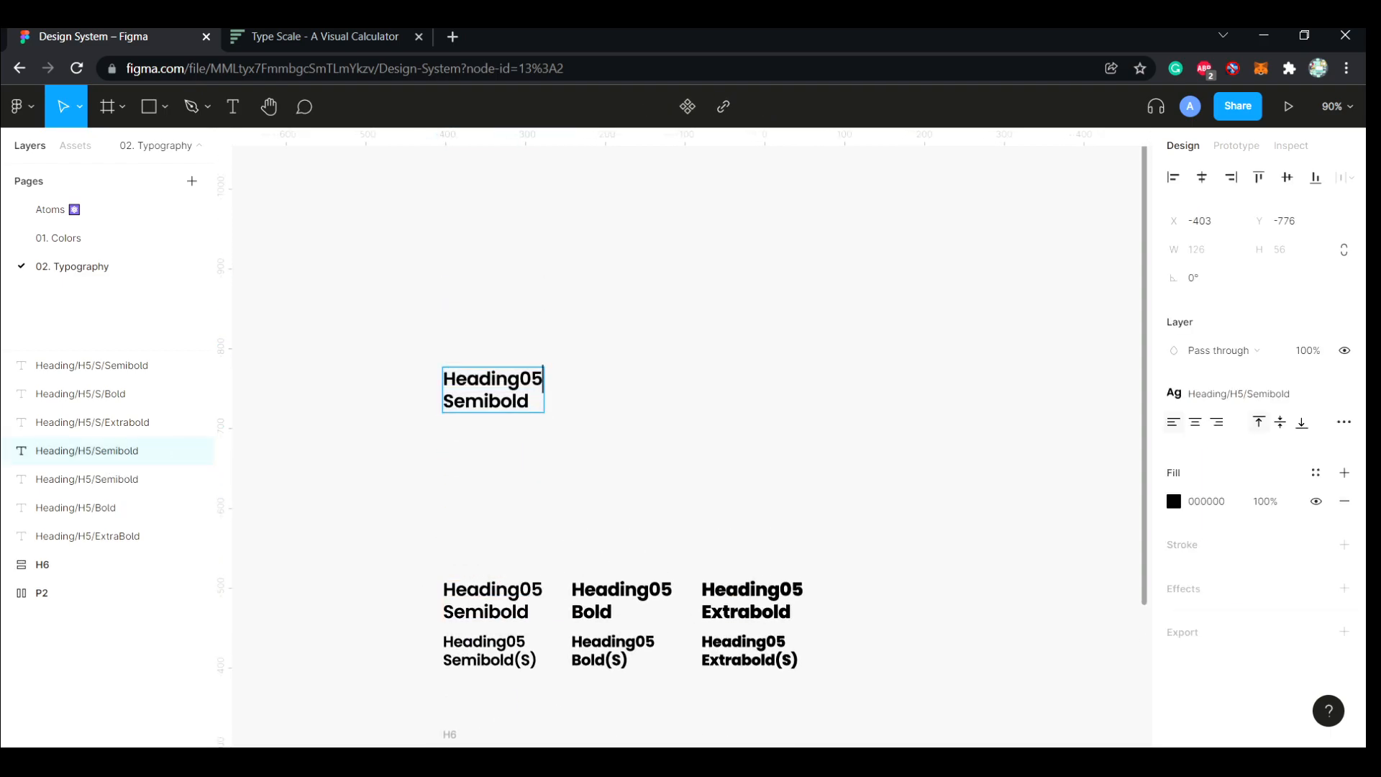
pyautogui.press('Escape')
# Duplicate the large Heading05 Bold and Heading05 Extrabold texts above the originals, level with the Heading04 Semibold text
pyautogui.click(622, 600)
pyautogui.keyDown('alt'); pyautogui.moveTo(622, 601); pyautogui.dragTo(622, 394); pyautogui.keyUp('alt')
pyautogui.click(752, 601)
pyautogui.keyDown('alt'); pyautogui.moveTo(752, 601); pyautogui.dragTo(753, 395); pyautogui.keyUp('alt')
pyautogui.moveTo(622, 395); pyautogui.dragTo(621, 389)
pyautogui.moveTo(753, 394); pyautogui.dragTo(752, 390)
pyautogui.click(687, 461)
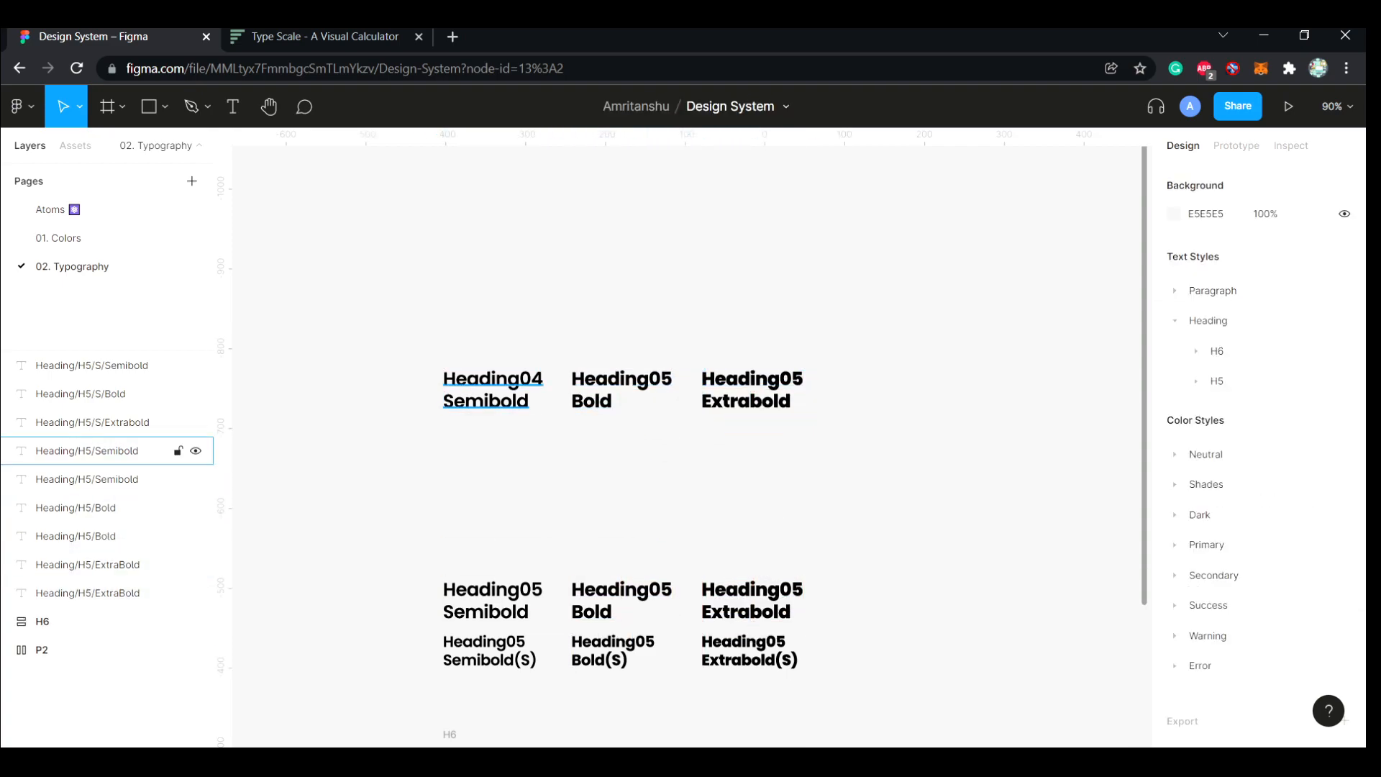
# Change the two upper copies' texts to Heading04 Bold and Heading04 Extrabold
pyautogui.click(494, 390)
pyautogui.click(622, 390)
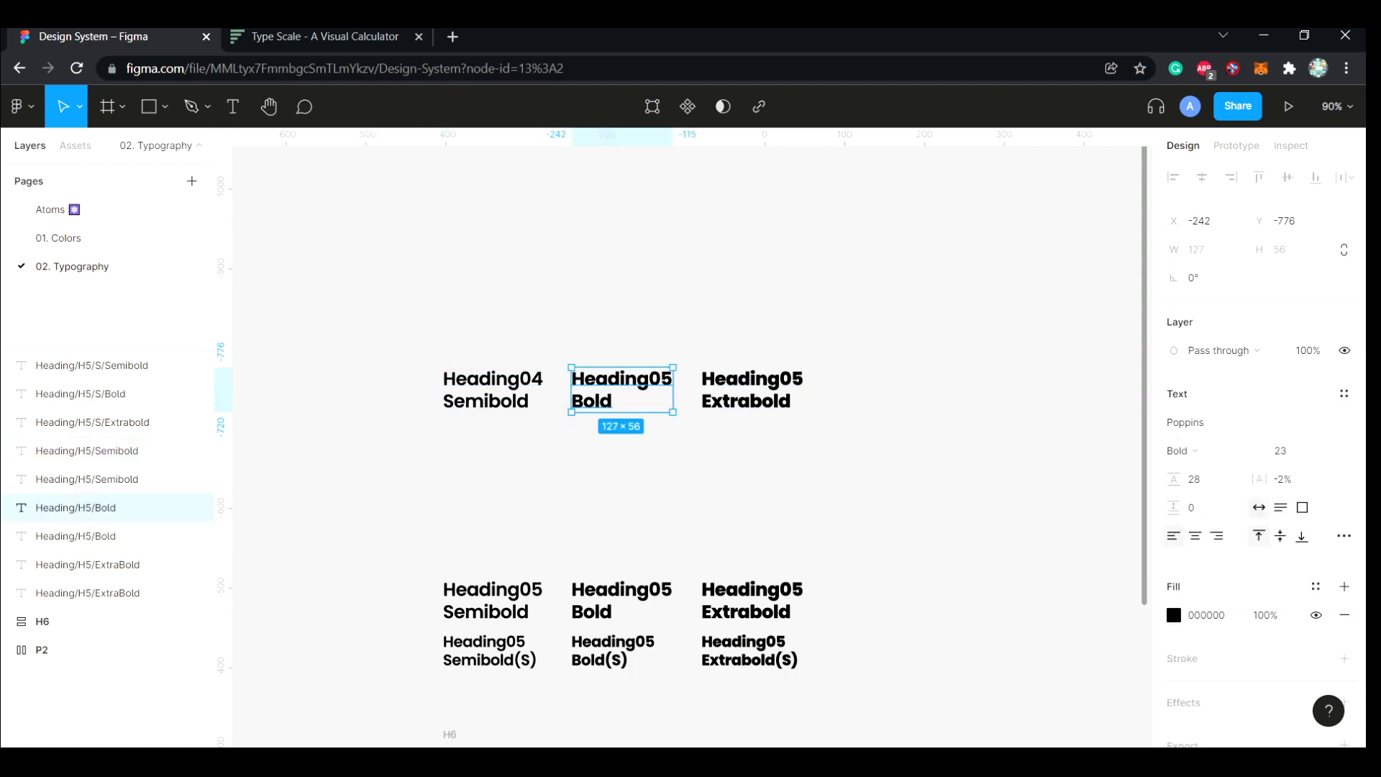
pyautogui.doubleClick(596, 380)
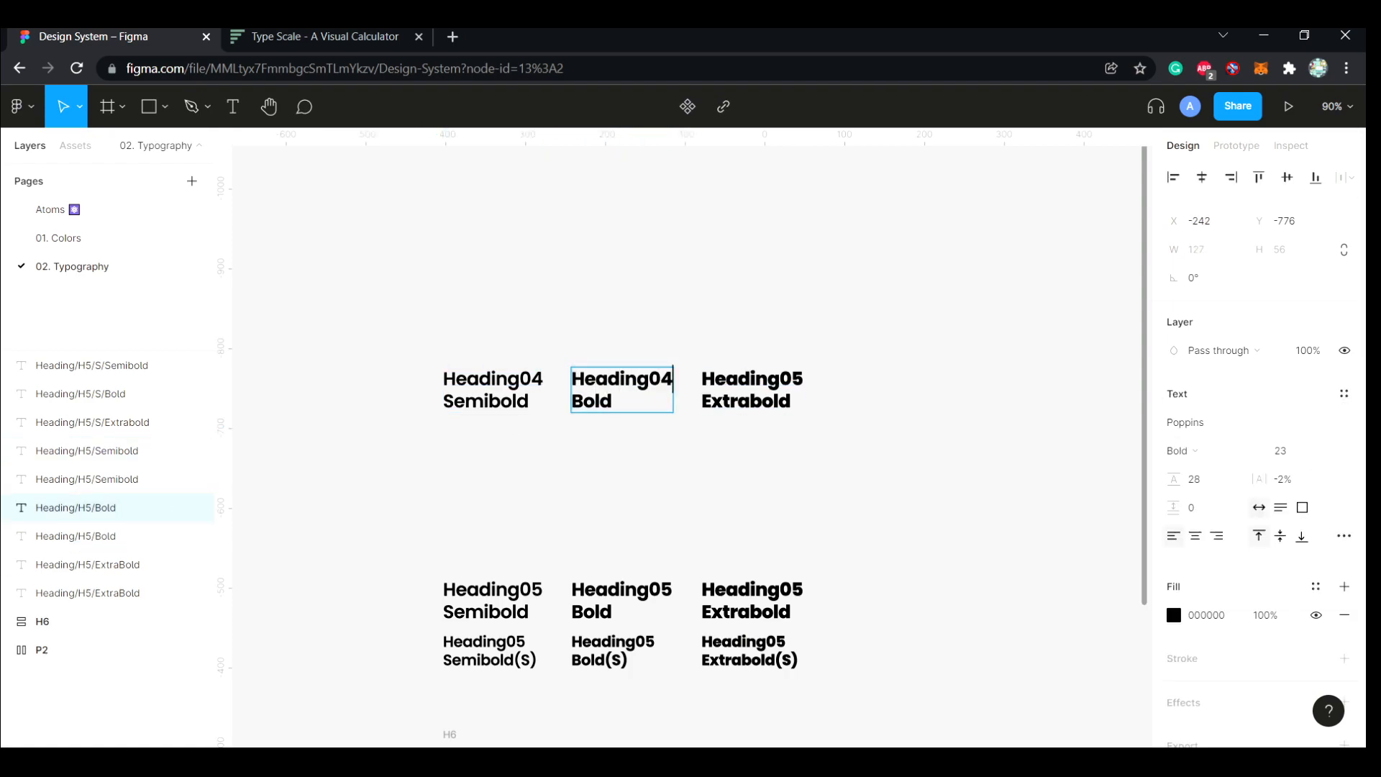
pyautogui.click(802, 379)
pyautogui.press('Escape')
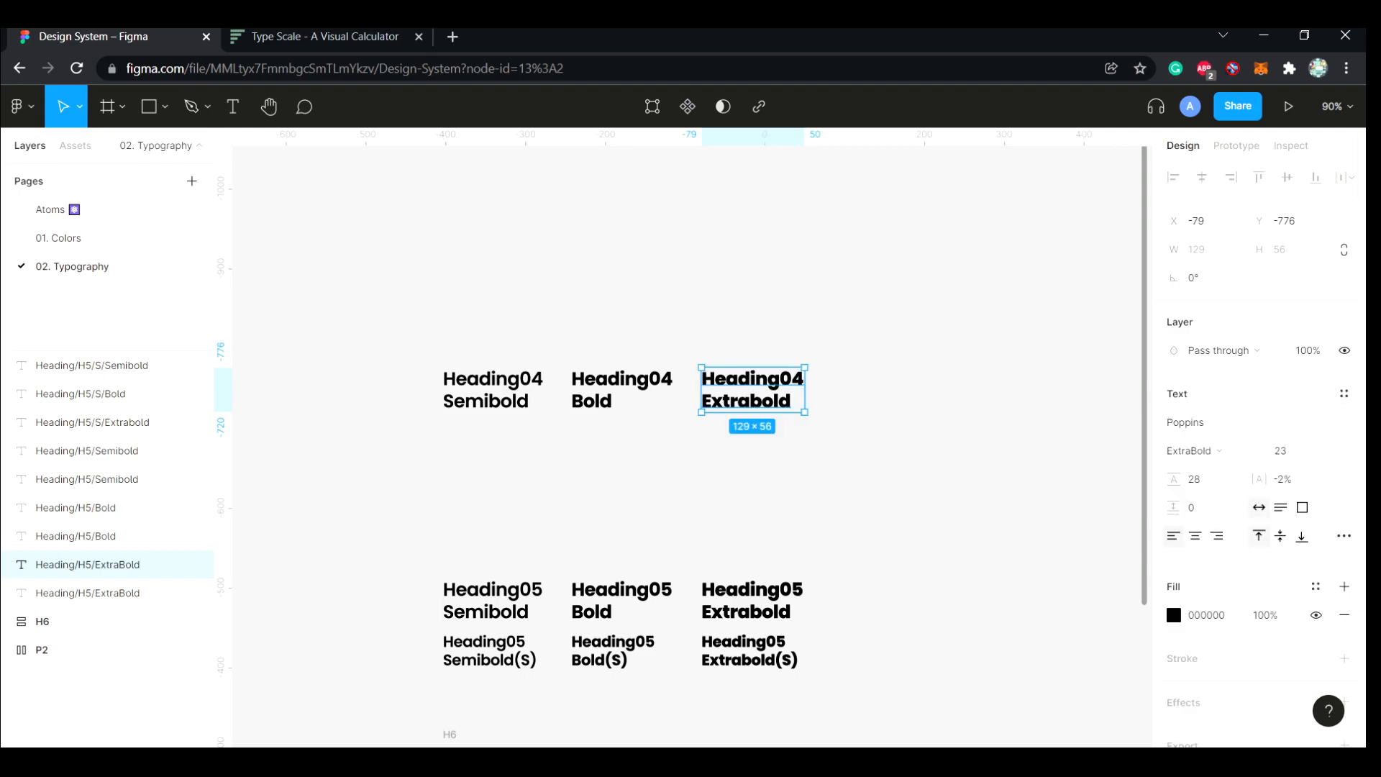
# Check the next size up on the Type Scale page and set the Heading04 Semibold text's font size to 28
pyautogui.press('Escape')
pyautogui.scroll(-2, 687, 446)
pyautogui.hotkey('ctrl', 'Tab')
pyautogui.moveTo(403, 267); pyautogui.dragTo(423, 267)
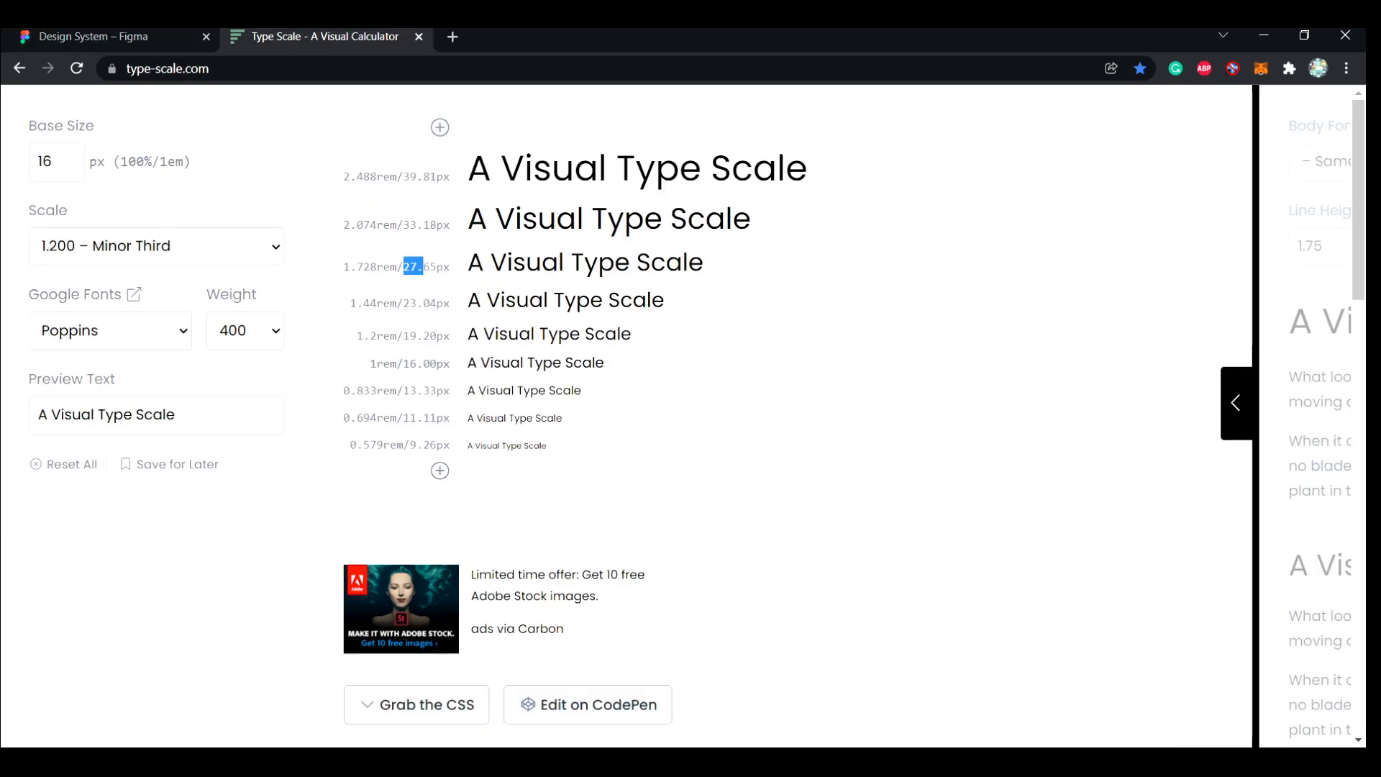
pyautogui.click(114, 37)
pyautogui.click(494, 303)
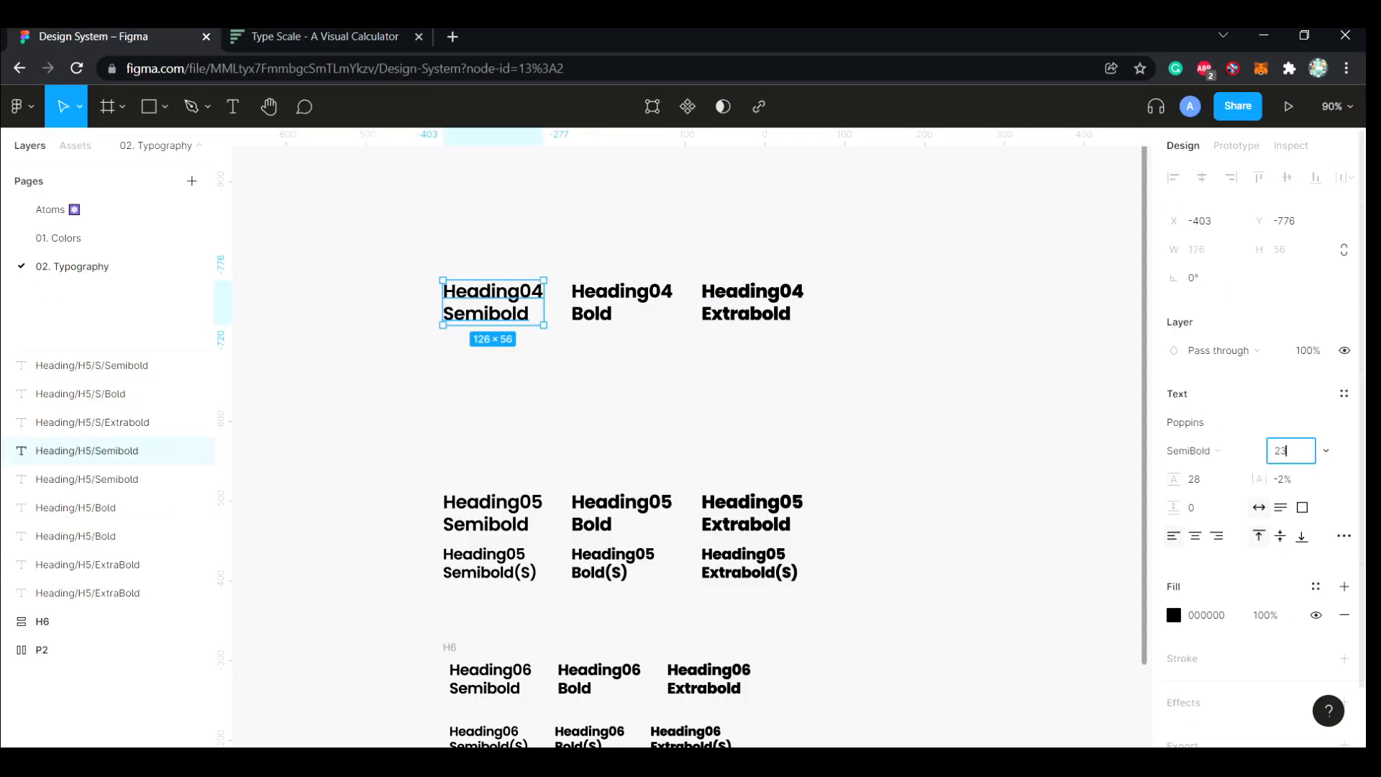
pyautogui.press('Return')
# Set the Heading04 Semibold text's line height to the result of 27.65*1.20
pyautogui.click(1196, 480)
pyautogui.click(324, 37)
pyautogui.click(114, 37)
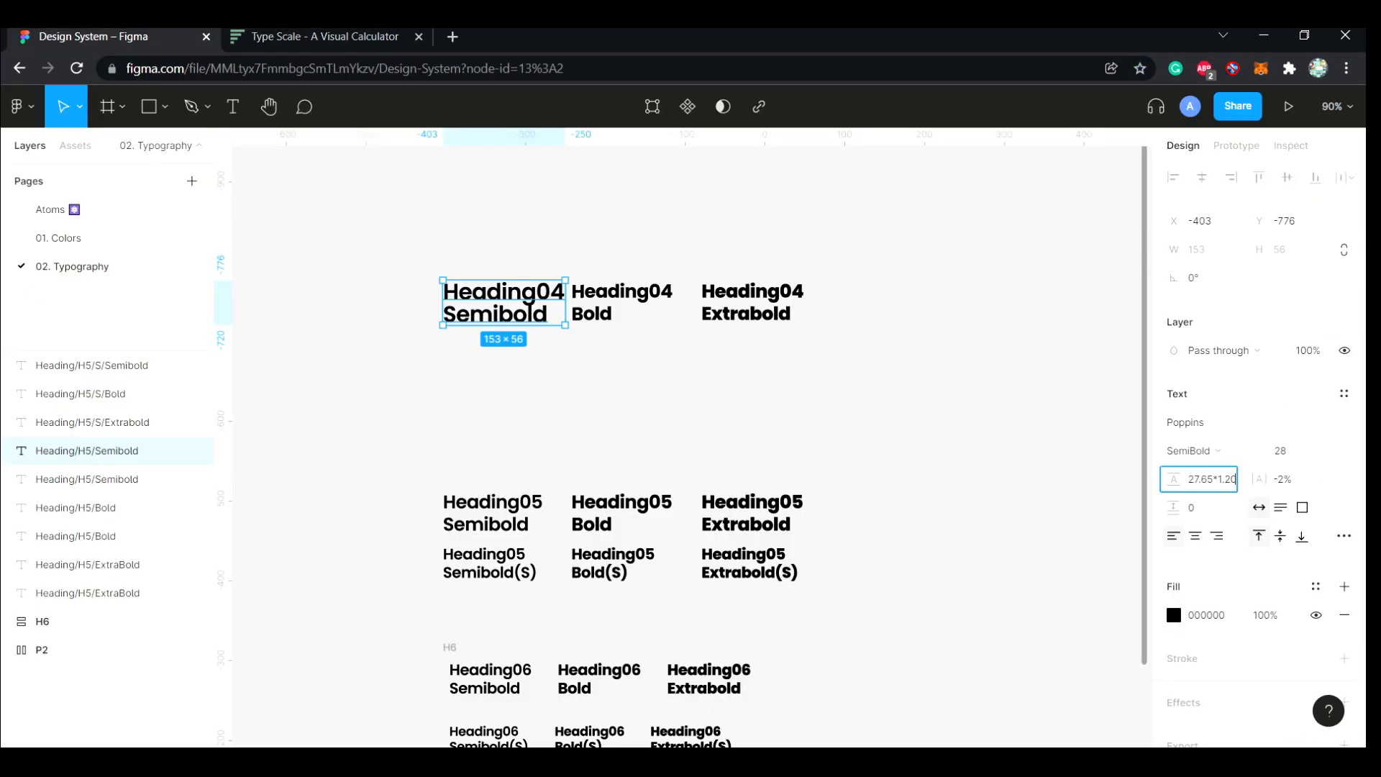
pyautogui.write('27.65*1.20')
pyautogui.press('Return')
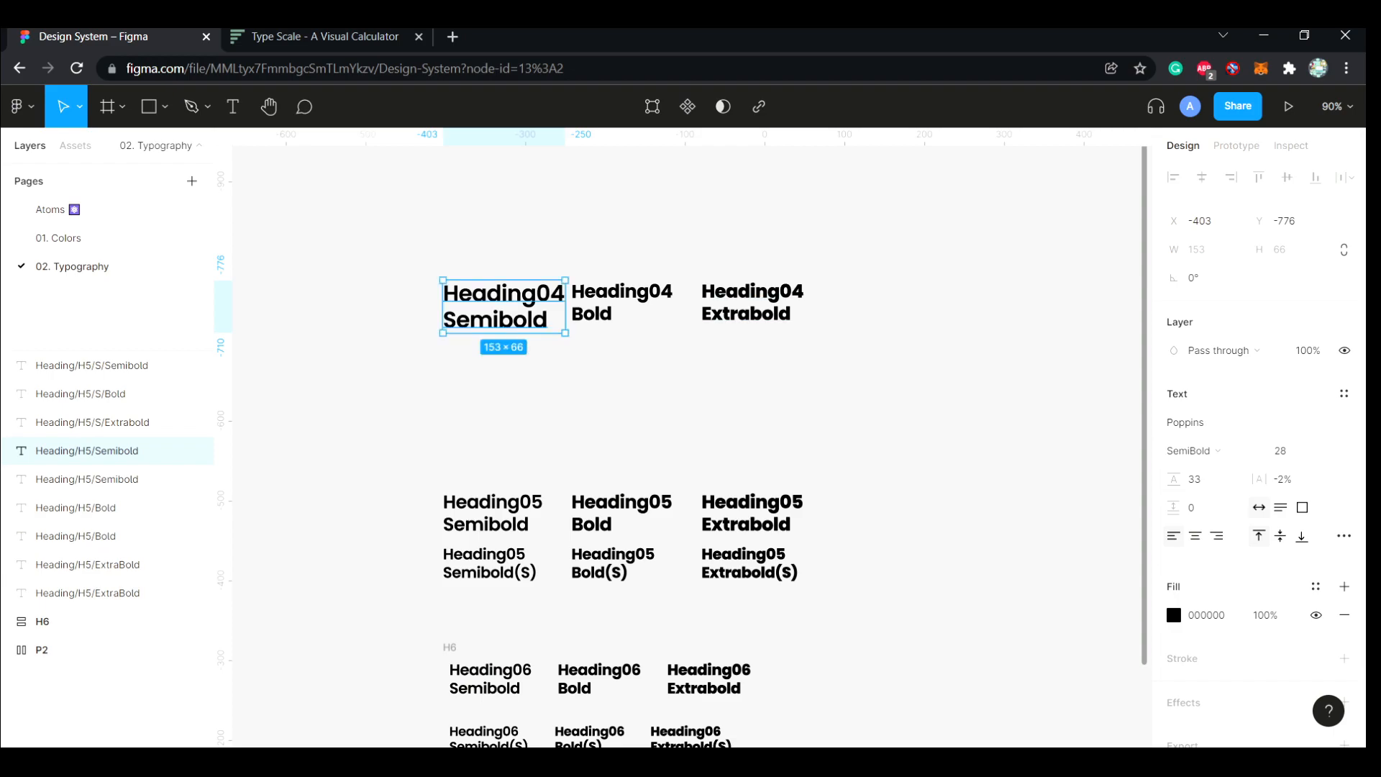
# Move the Heading04 Extrabold and Bold texts further apart to make room beside the enlarged Semibold text
pyautogui.click(885, 402)
pyautogui.hscroll(2, 791, 374)
pyautogui.moveTo(579, 302); pyautogui.dragTo(655, 298)
pyautogui.moveTo(444, 302); pyautogui.dragTo(494, 310)
# Set the Heading04 Bold and Heading04 Extrabold texts to font size 28 and line height 33
pyautogui.click(1282, 451)
pyautogui.write('28')
pyautogui.press('Tab')
pyautogui.write('33')
pyautogui.press('Return')
pyautogui.click(653, 298)
pyautogui.click(1281, 451)
pyautogui.write('28')
pyautogui.press('Tab')
pyautogui.write('33')
pyautogui.press('Return')
# Align the Heading04 Bold and Extrabold texts level with the Heading04 Semibold text
pyautogui.click(828, 393)
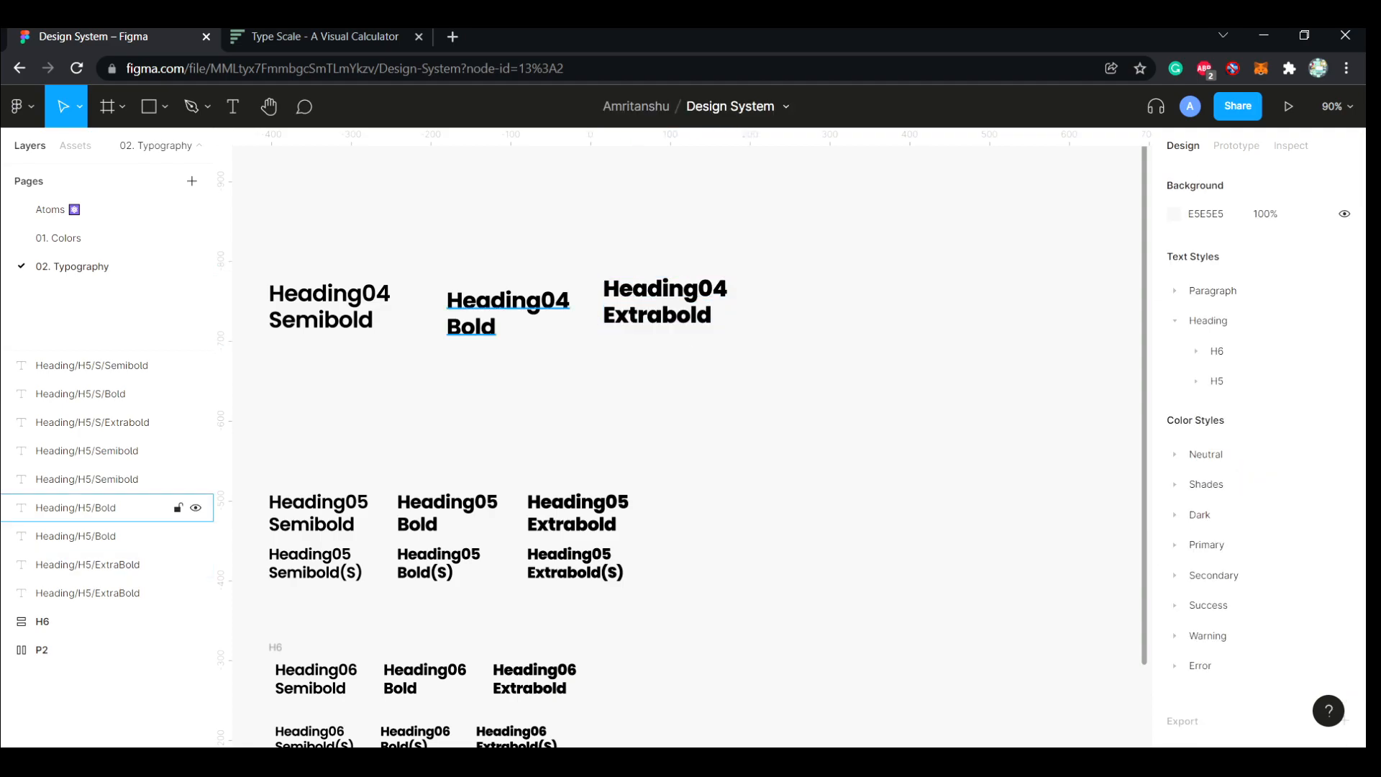
pyautogui.moveTo(508, 310); pyautogui.dragTo(500, 304)
pyautogui.moveTo(663, 302); pyautogui.dragTo(664, 307)
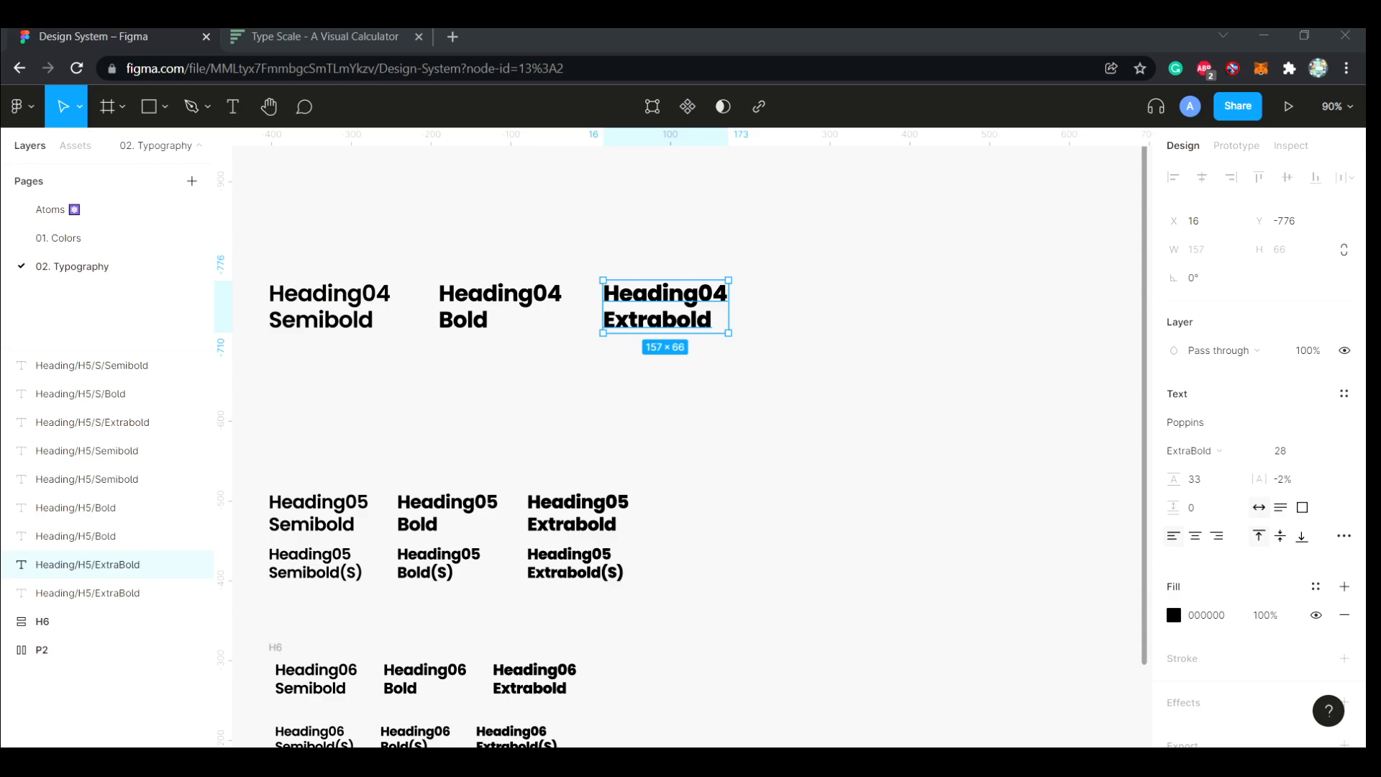
# Check the Heading05 Semibold text's style and set the line height of all three Heading04 texts to 34
pyautogui.click(319, 514)
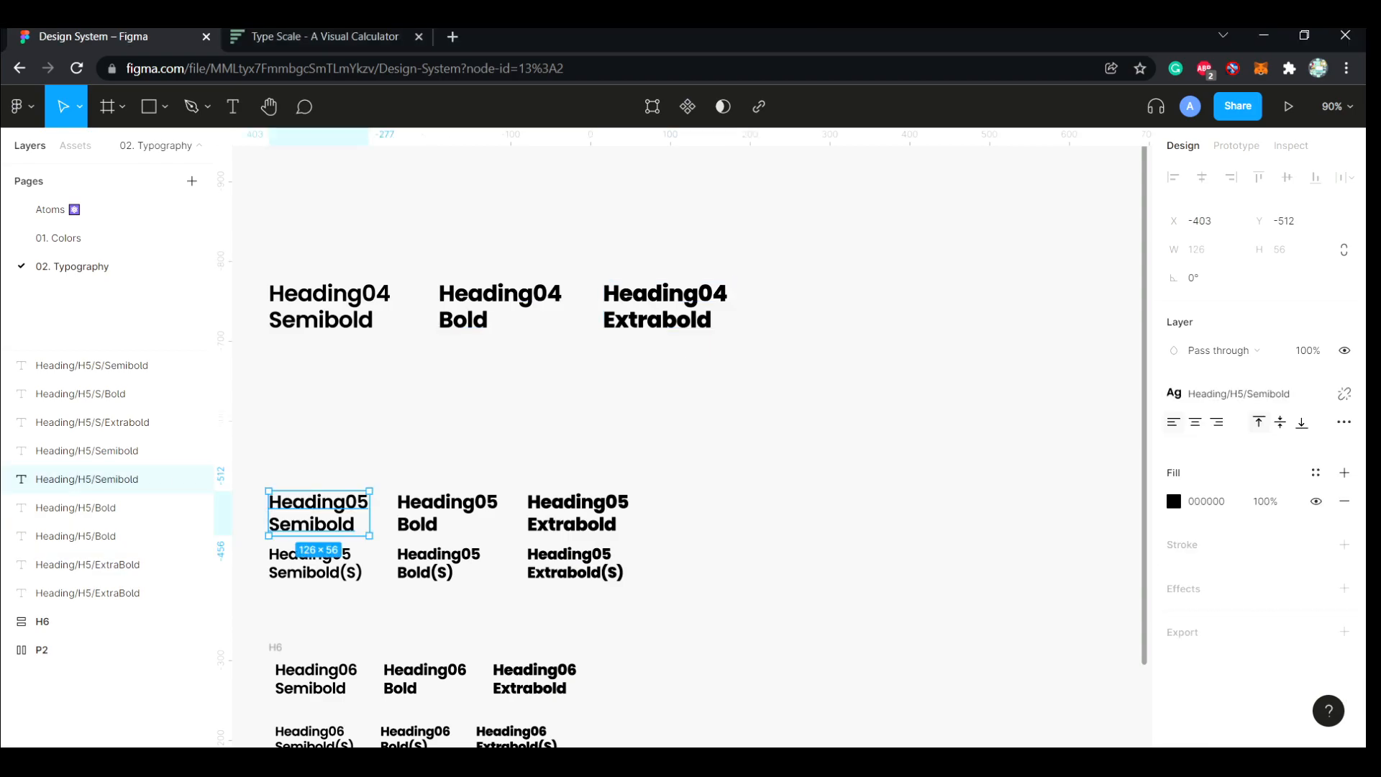
pyautogui.click(1239, 395)
pyautogui.click(330, 307)
pyautogui.click(1195, 479)
pyautogui.write('34')
pyautogui.click(500, 307)
pyautogui.write('34')
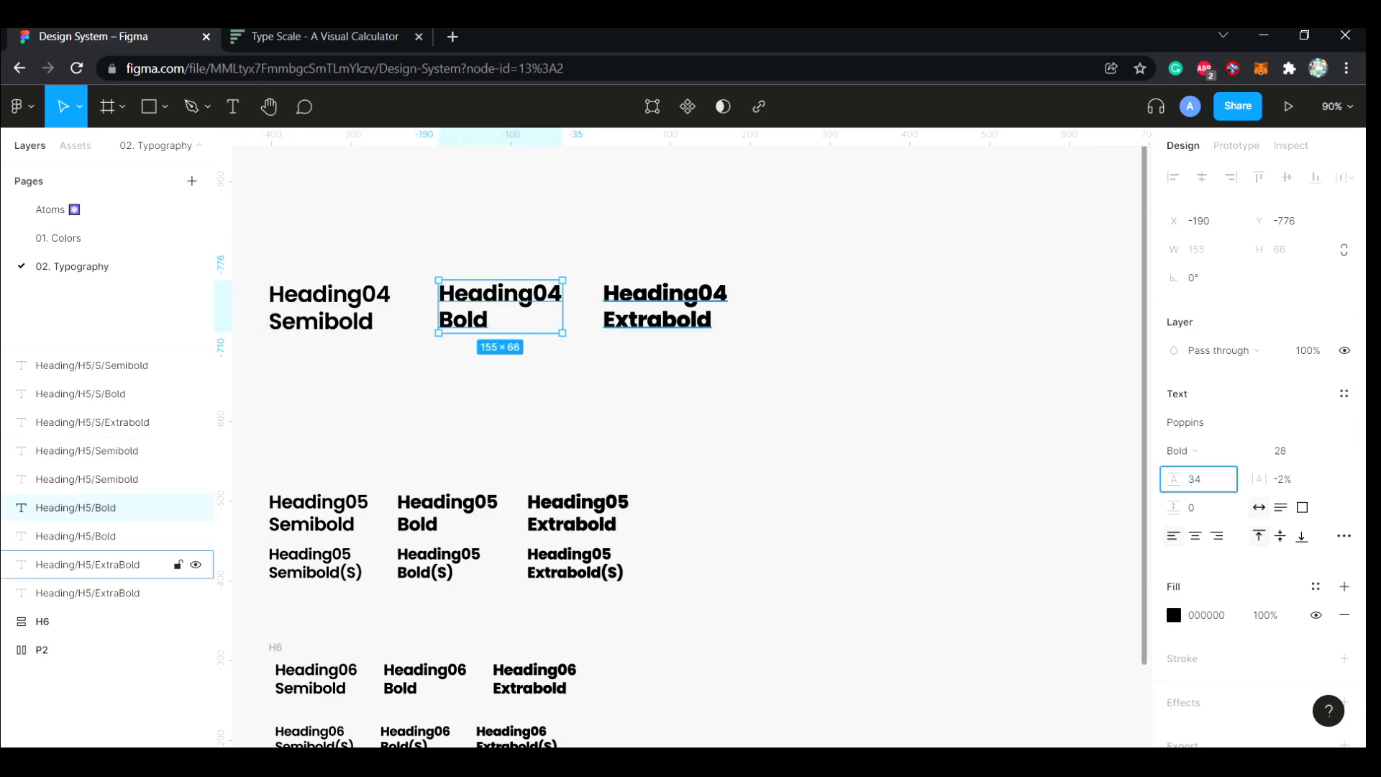
pyautogui.click(665, 307)
pyautogui.press('Return')
pyautogui.press('Escape')
# Rename the three Heading04 text layers as Heading/H4/Semibold, Heading/H4/Bold and Heading/H4/ExtraBold
pyautogui.hscroll(-2, 684, 447)
pyautogui.scroll(-1, 684, 446)
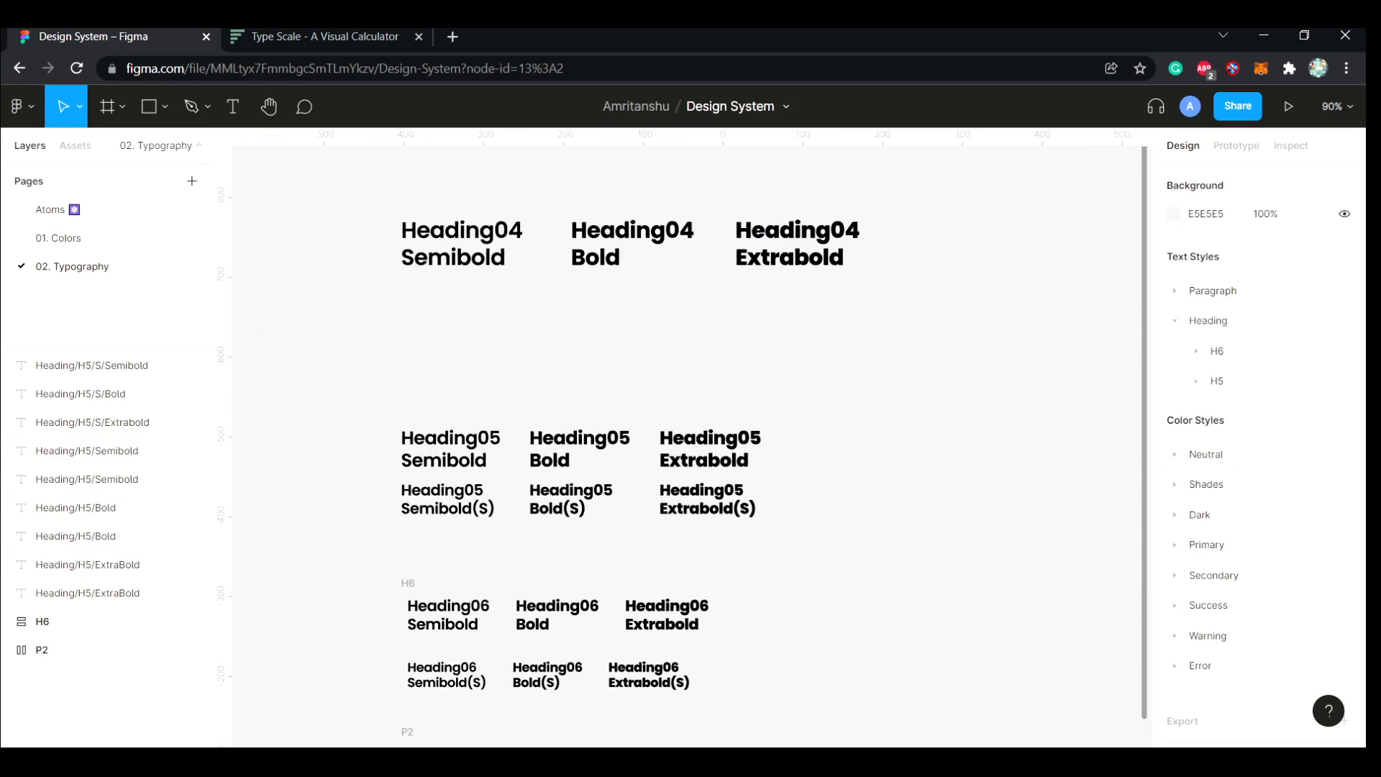
pyautogui.moveTo(857, 315); pyautogui.dragTo(421, 242)
pyautogui.press('Escape')
pyautogui.click(446, 267)
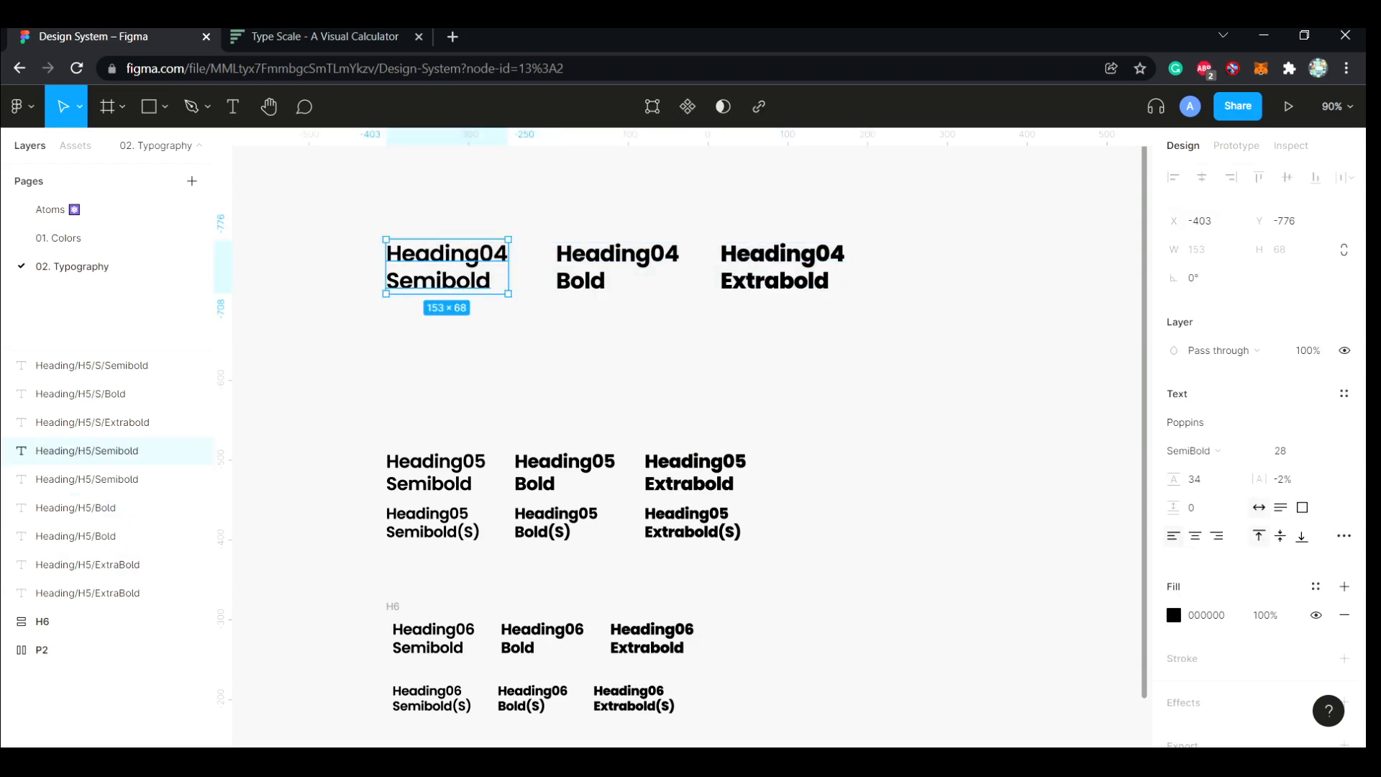
pyautogui.hotkey('ctrl', 'r')
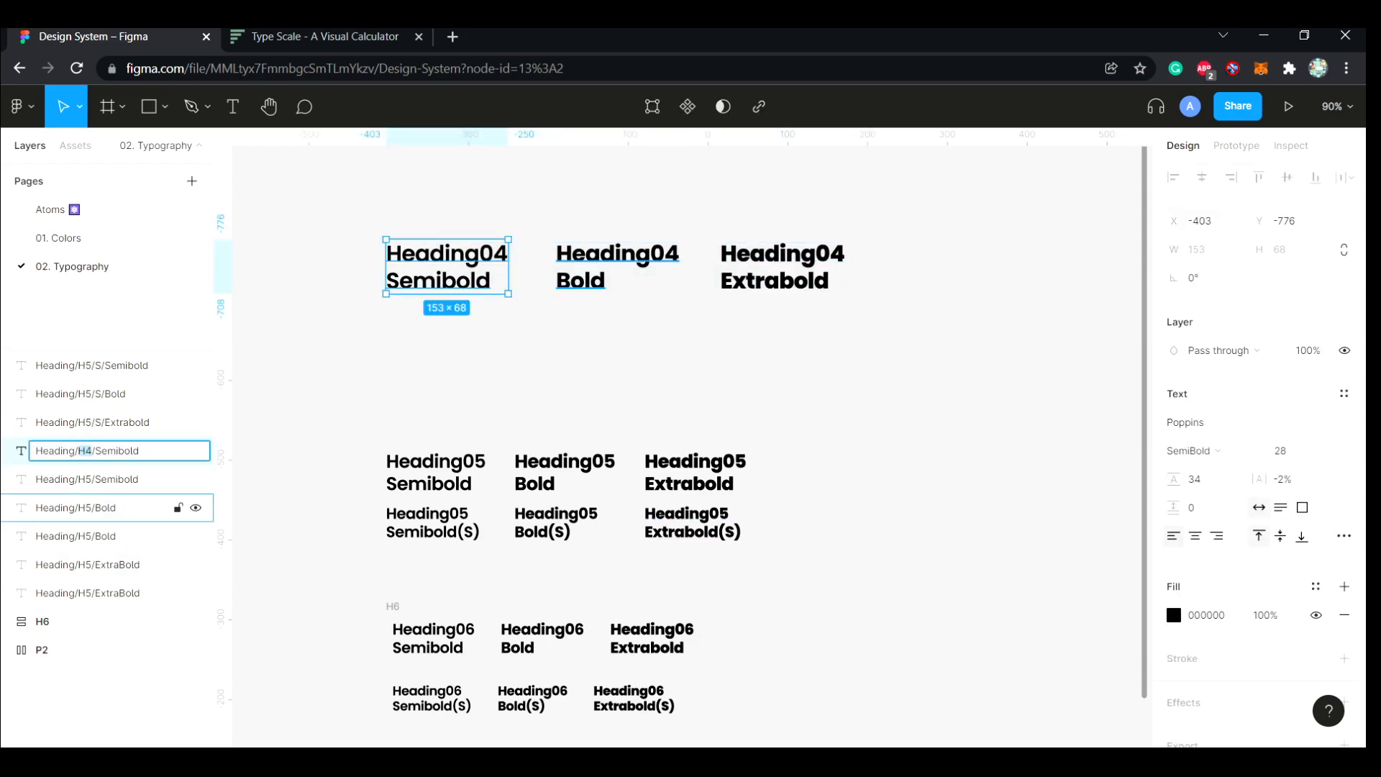
pyautogui.click(108, 508)
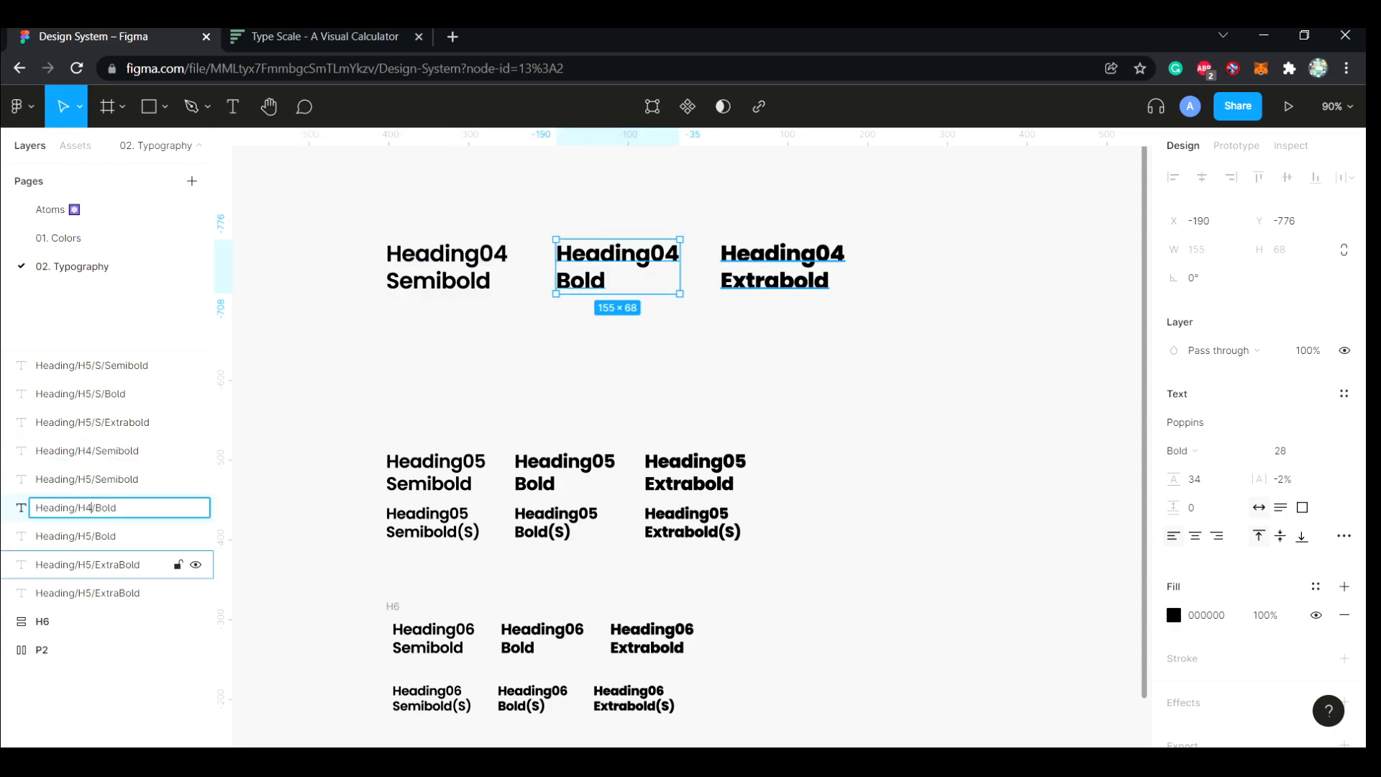
pyautogui.doubleClick(93, 565)
pyautogui.click(92, 565)
pyautogui.click(892, 216)
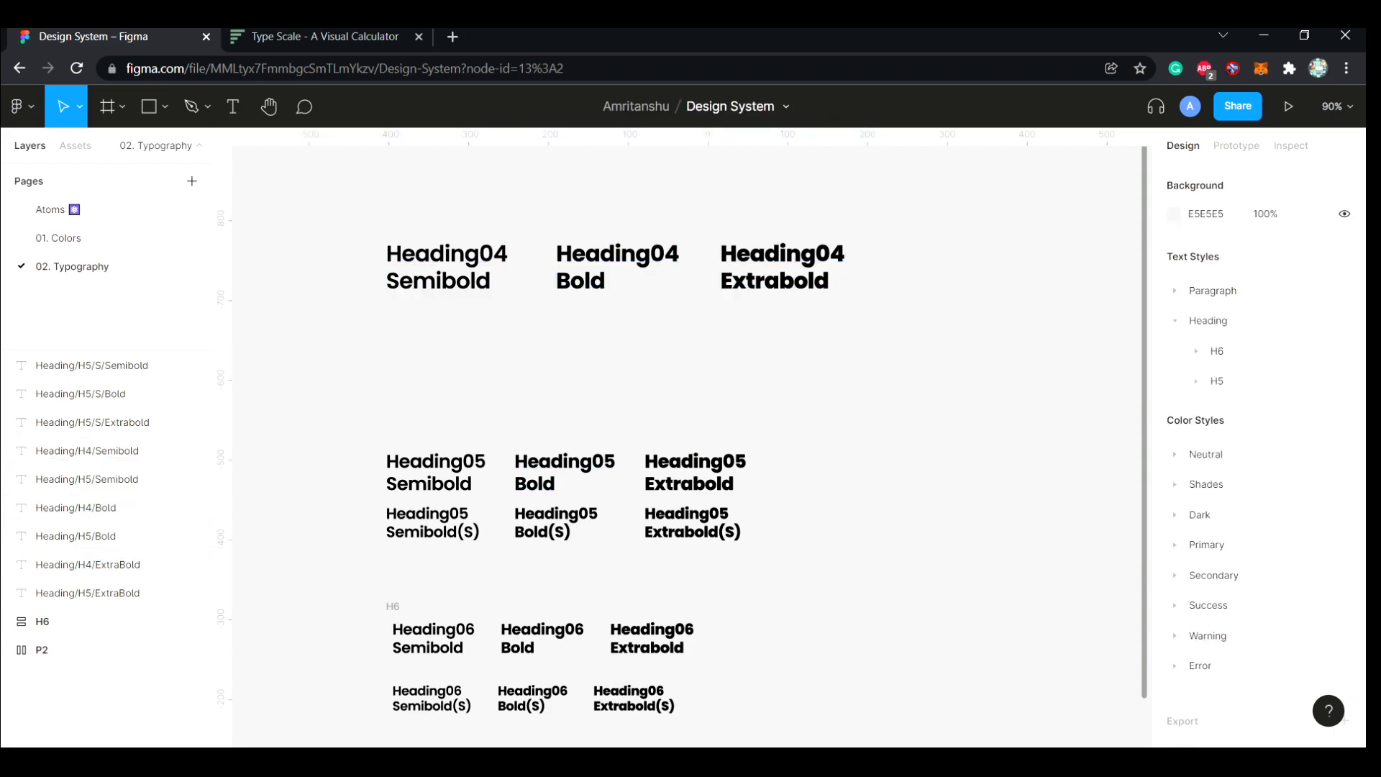
# Move the three Heading/H4 layers above the H5 layers in the layer list
pyautogui.moveTo(892, 215); pyautogui.dragTo(352, 317)
pyautogui.moveTo(108, 451); pyautogui.dragTo(108, 354)
pyautogui.click(108, 393)
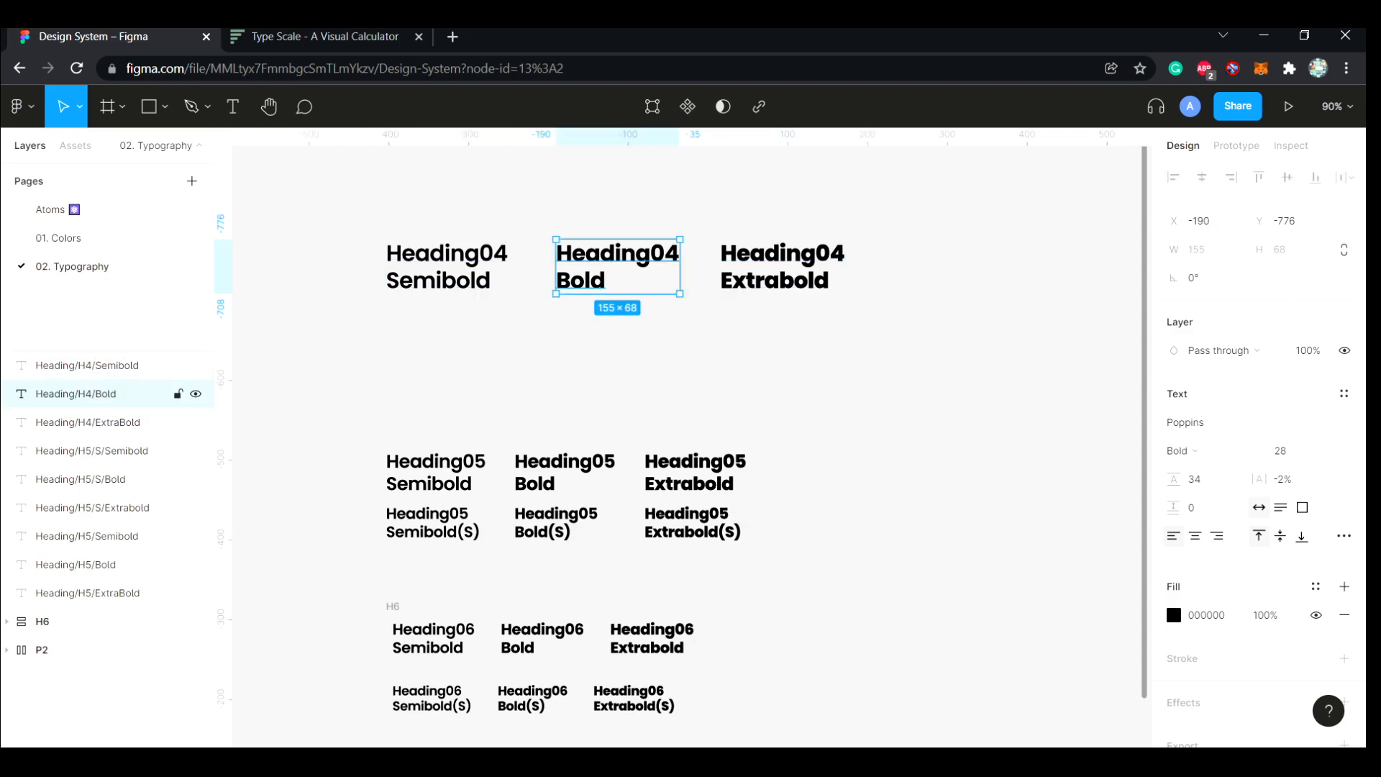
# Generate text styles from the Heading/H4 Semibold, Bold and ExtraBold layers with the style plugin
pyautogui.click(86, 423)
pyautogui.click(86, 365)
pyautogui.keyDown('shift'); pyautogui.click(86, 423); pyautogui.keyUp('shift')
pyautogui.hotkey('shift', 'a')
pyautogui.hotkey('ctrl', 'z')
pyautogui.hotkey('ctrl', '/')
pyautogui.press('Return')
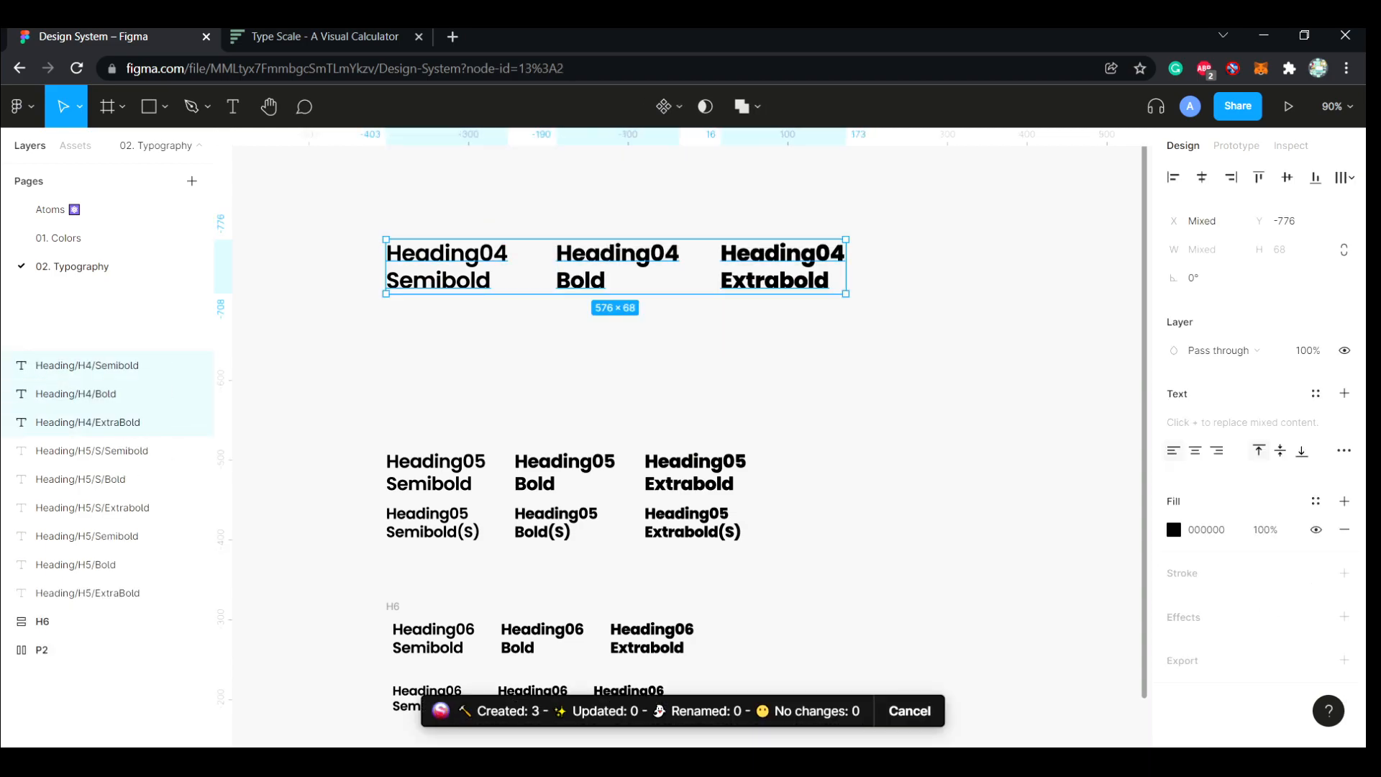
pyautogui.click(864, 261)
# Duplicate the row of three Heading04 texts straight below the original row
pyautogui.scroll(-1, 864, 261)
pyautogui.moveTo(863, 261); pyautogui.dragTo(371, 176)
pyautogui.moveTo(618, 214); pyautogui.dragTo(617, 287)
# Detach the text styles from the three lower Heading04 copies
pyautogui.click(519, 352)
pyautogui.click(87, 365)
pyautogui.click(1345, 393)
pyautogui.click(617, 287)
pyautogui.click(1345, 393)
pyautogui.click(783, 287)
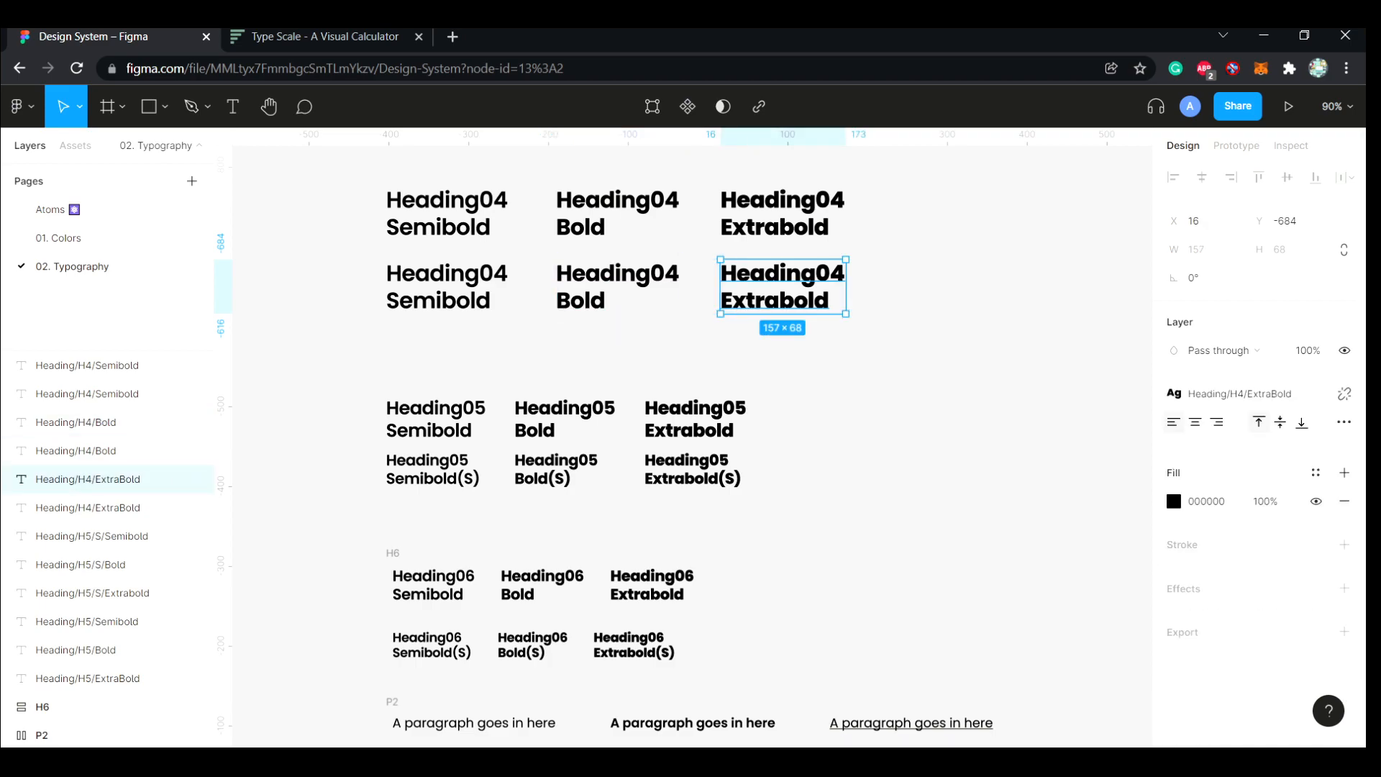
pyautogui.click(1345, 393)
# Append (S) to the Semibold, Bold and Extrabold texts in the lower Heading04 row
pyautogui.click(86, 365)
pyautogui.press('Return')
pyautogui.press('Right')
pyautogui.write('()')
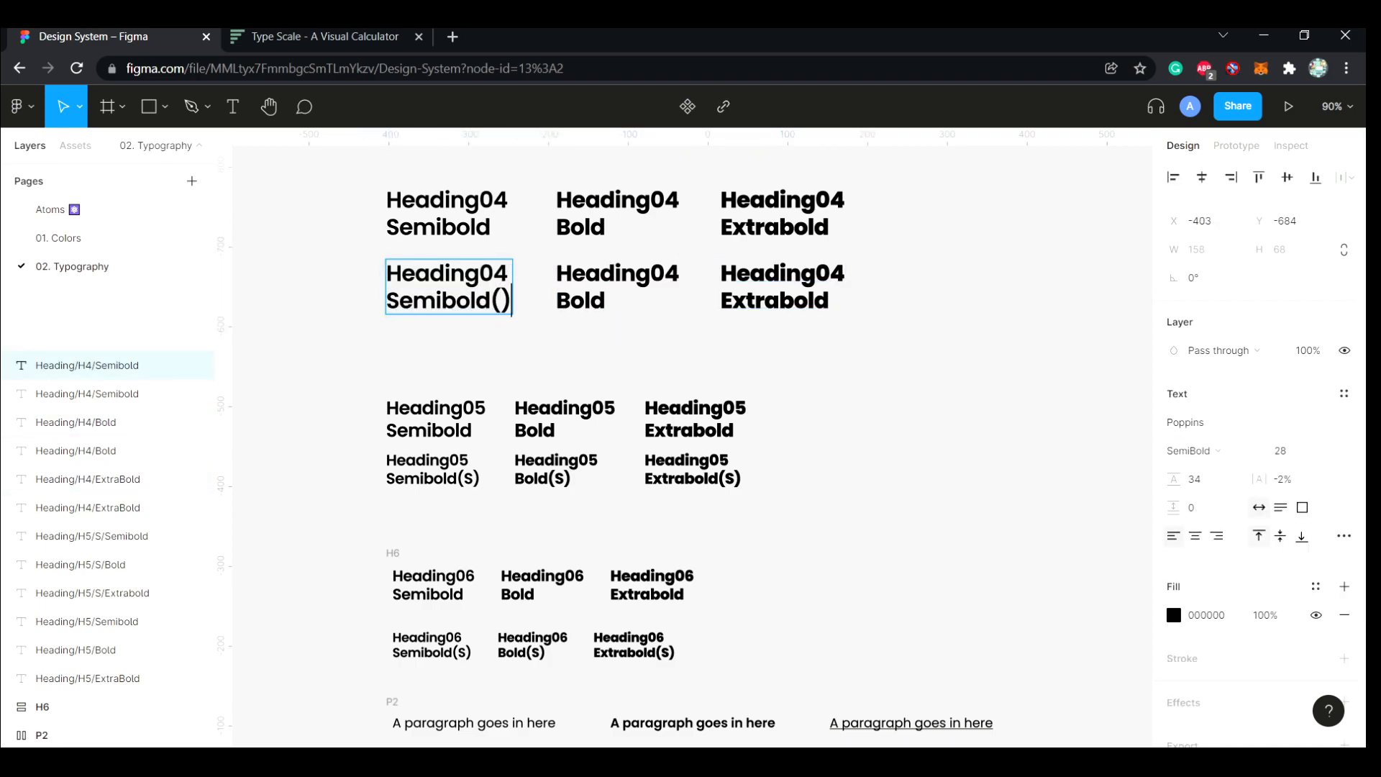
pyautogui.click(610, 301)
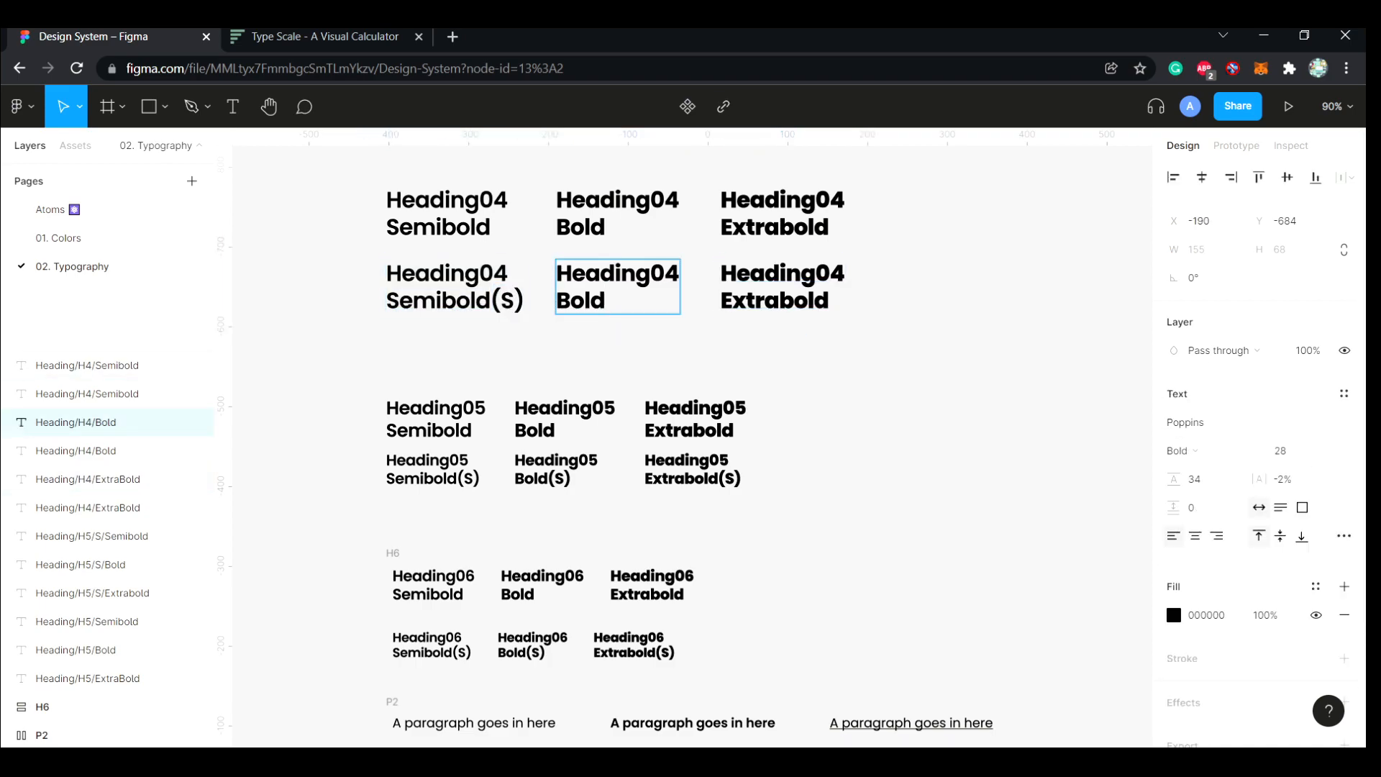
pyautogui.click(832, 301)
pyautogui.hotkey('ctrl', 'v')
pyautogui.press('Escape')
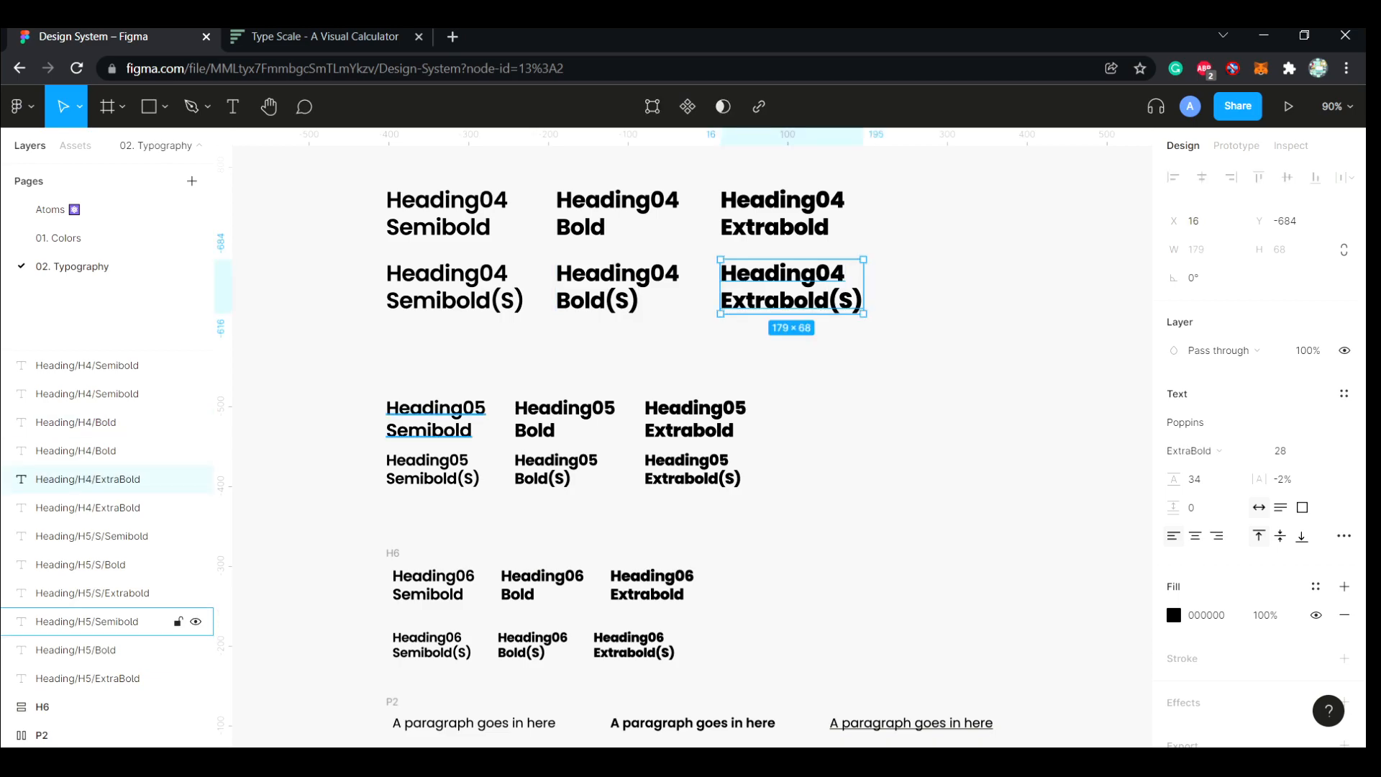
# Check the Heading05 Semibold style and set the Heading04 Semibold(S) text to font size 23 and line height 28
pyautogui.click(436, 424)
pyautogui.click(1230, 395)
pyautogui.click(455, 295)
pyautogui.click(1288, 452)
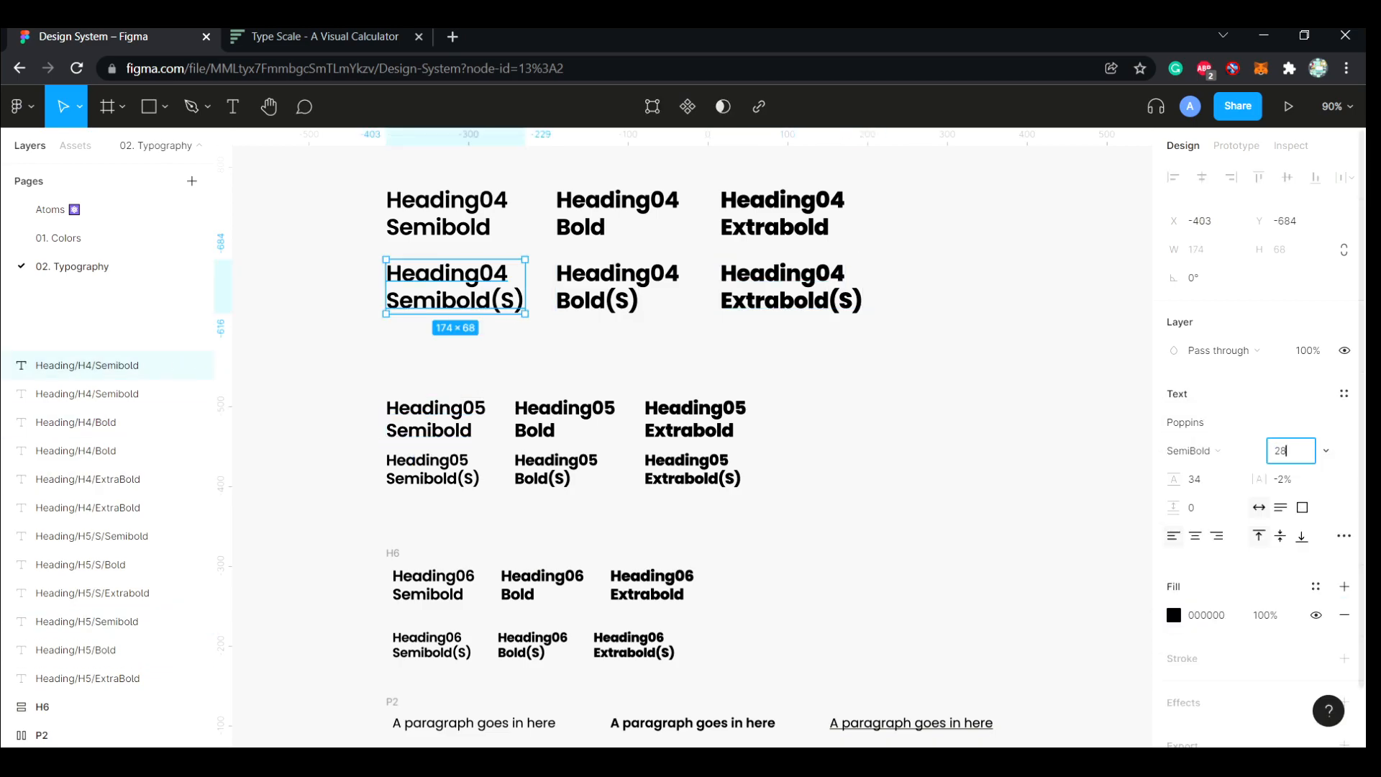
pyautogui.write('23')
pyautogui.press('Return')
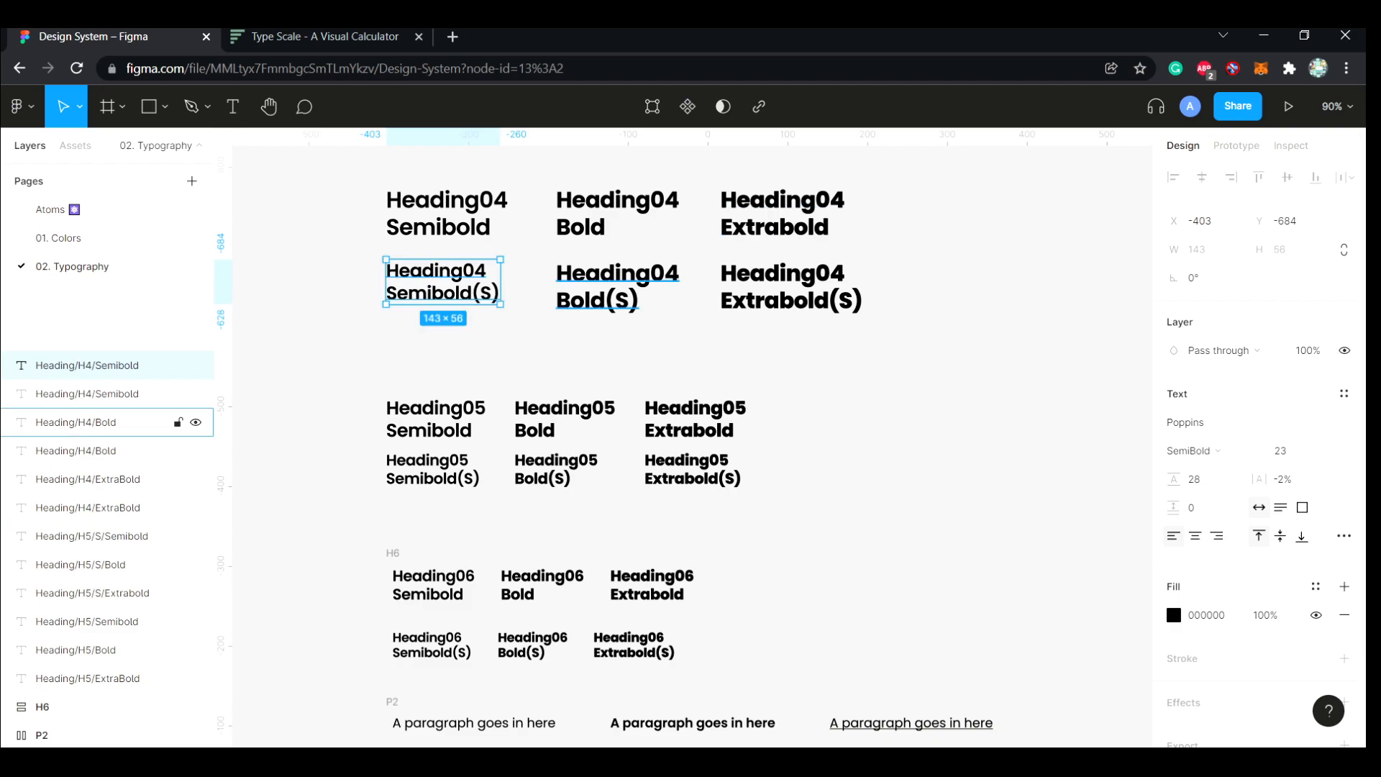
# Set the Heading04 Bold(S) and Heading04 Extrabold(S) texts to font size 23 and line height 28
pyautogui.click(597, 295)
pyautogui.write('23')
pyautogui.press('Return')
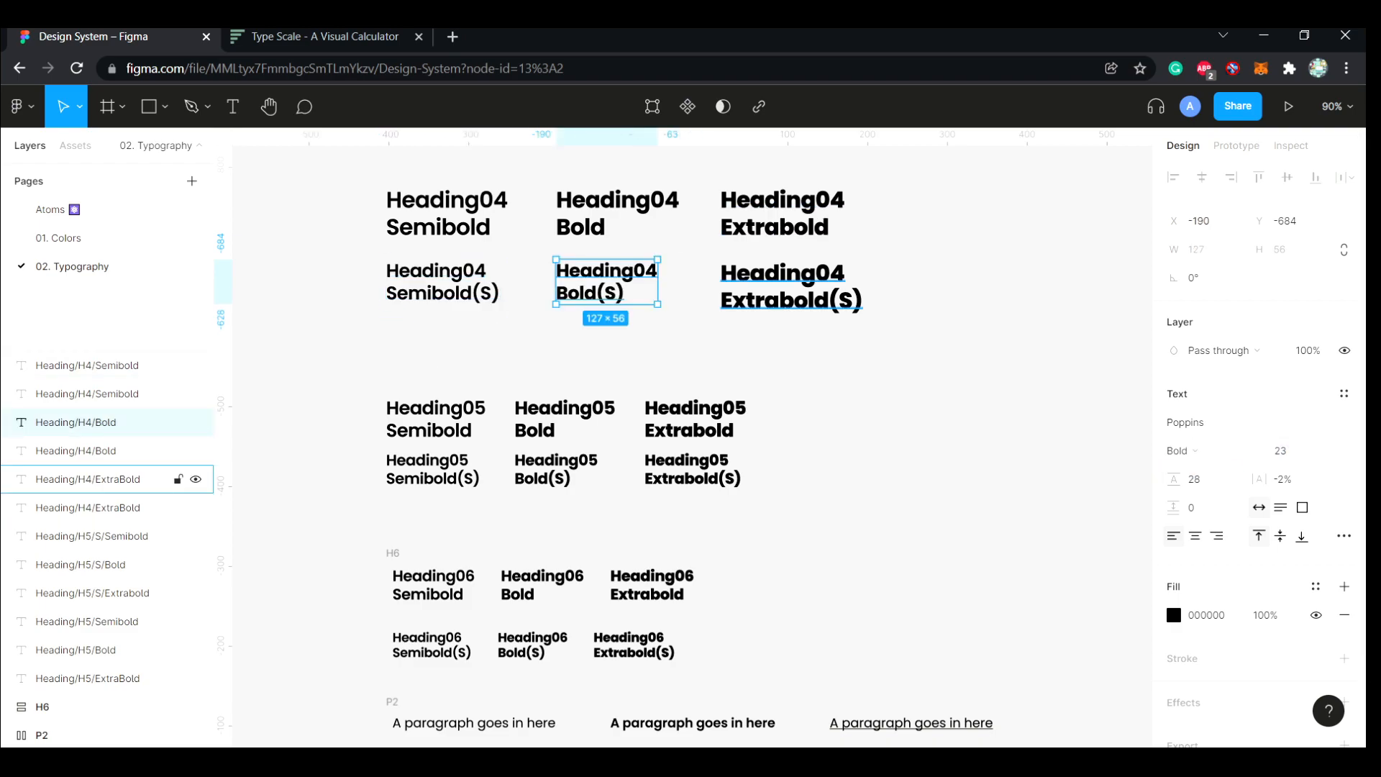
pyautogui.click(176, 480)
pyautogui.press('Tab')
pyautogui.write('28')
pyautogui.press('Return')
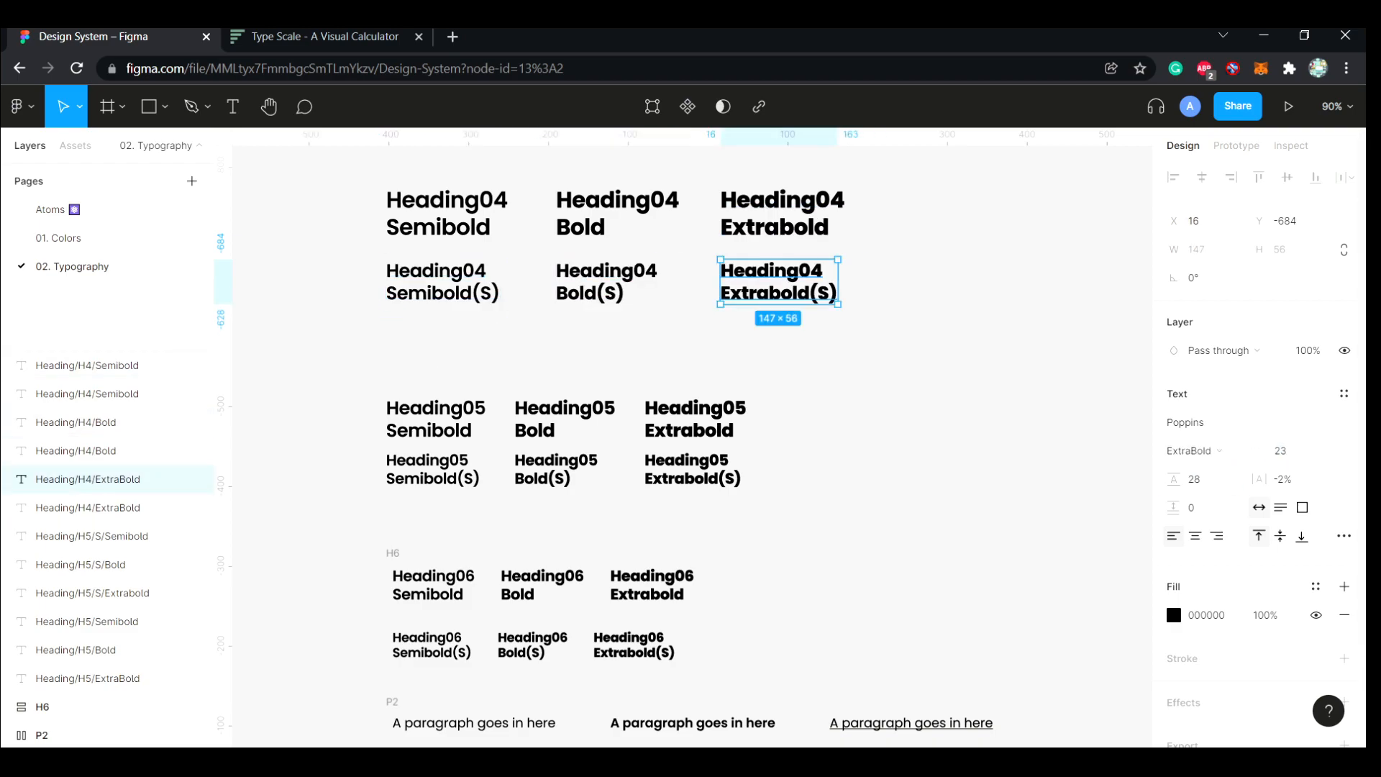
# Rename the lower row's text layers as Heading/H4/S/Semibold, Heading/H4/S/Bold and Heading/H4/S/ExtraBold
pyautogui.press('Escape')
pyautogui.scroll(2, 461, 389)
pyautogui.click(86, 365)
pyautogui.doubleClick(94, 365)
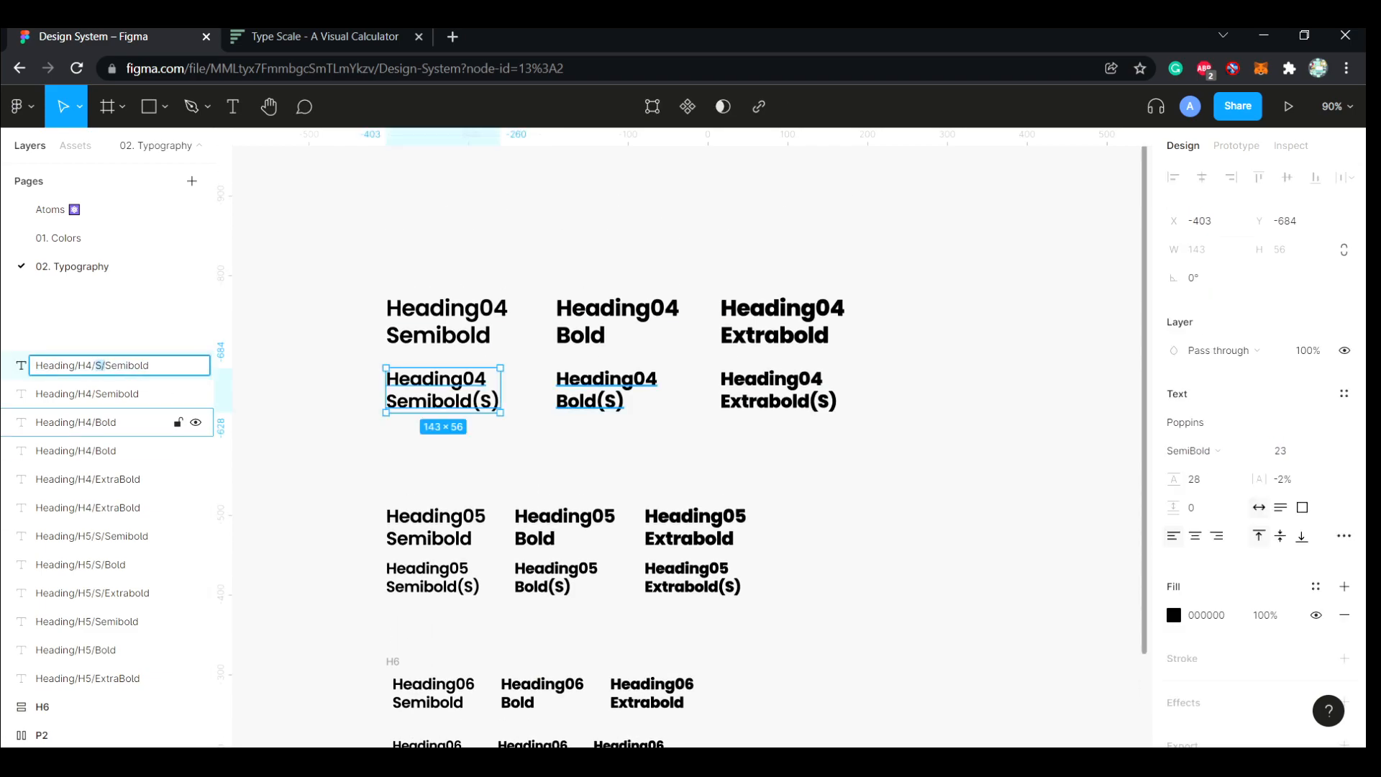
pyautogui.click(94, 423)
pyautogui.doubleClick(94, 422)
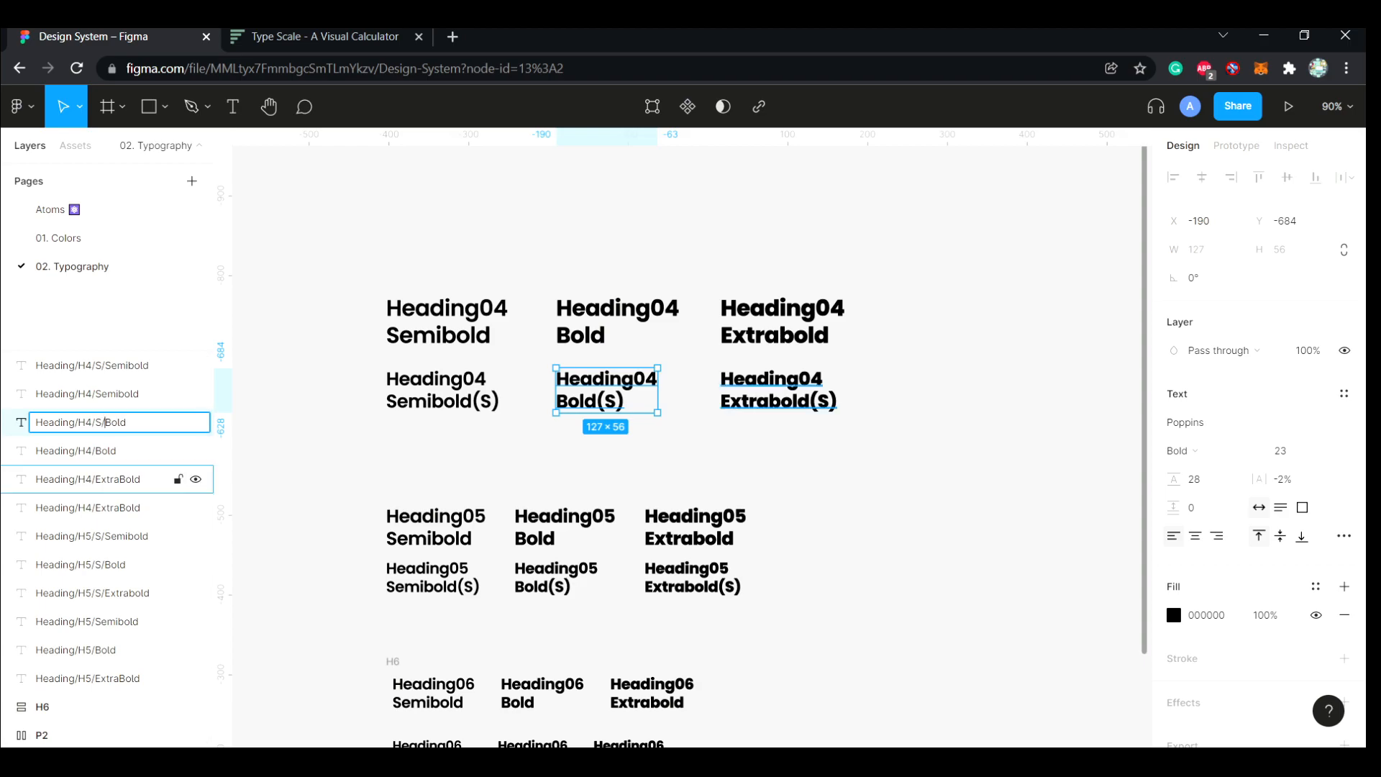
pyautogui.click(93, 479)
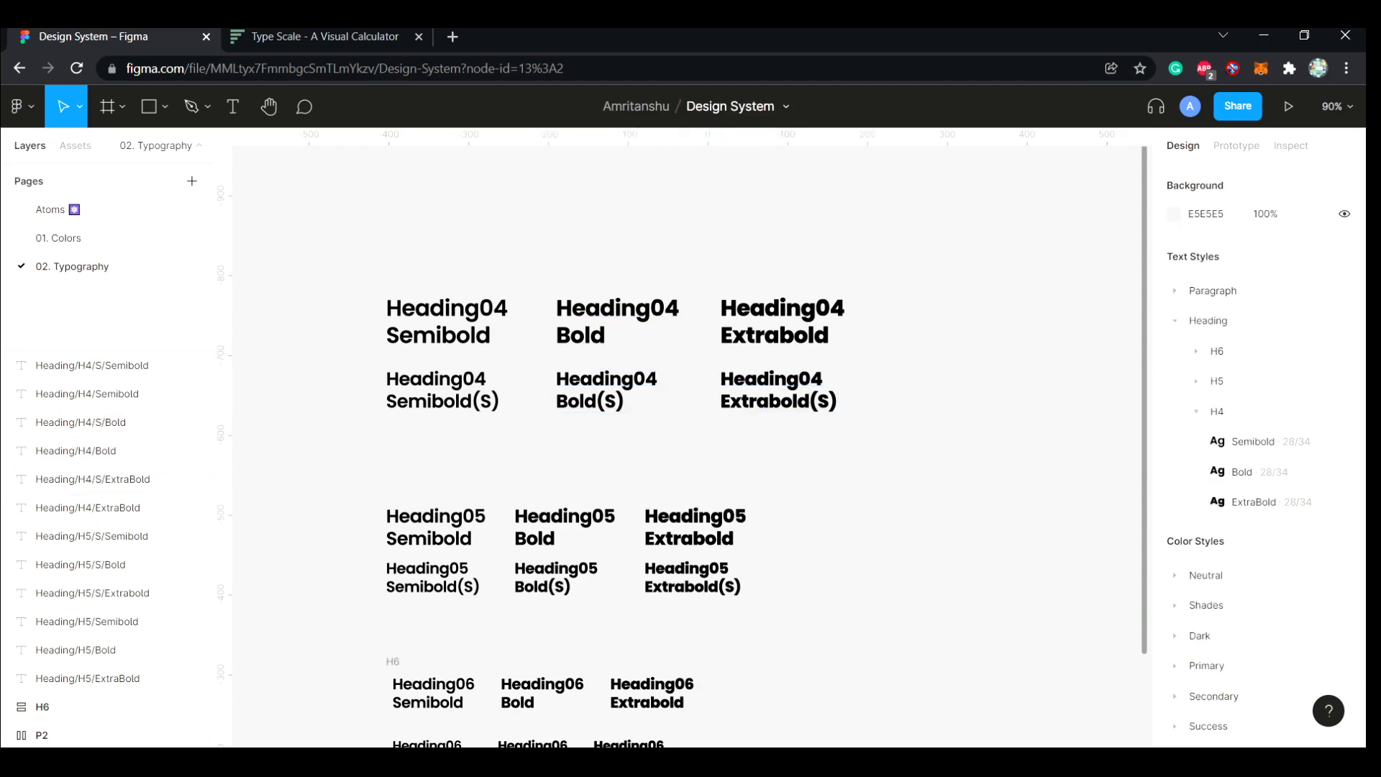
# Group the three Heading/H4/S layers together at the start of the layer list
pyautogui.moveTo(866, 448); pyautogui.dragTo(409, 360)
pyautogui.moveTo(95, 388); pyautogui.dragTo(94, 375)
pyautogui.click(94, 367)
# Generate text styles from the three Heading/H4/S layers with the style plugin
pyautogui.click(94, 393)
pyautogui.click(94, 421)
pyautogui.click(94, 367)
pyautogui.keyDown('shift'); pyautogui.click(94, 423); pyautogui.keyUp('shift')
pyautogui.hotkey('ctrl', '/')
pyautogui.press('Return')
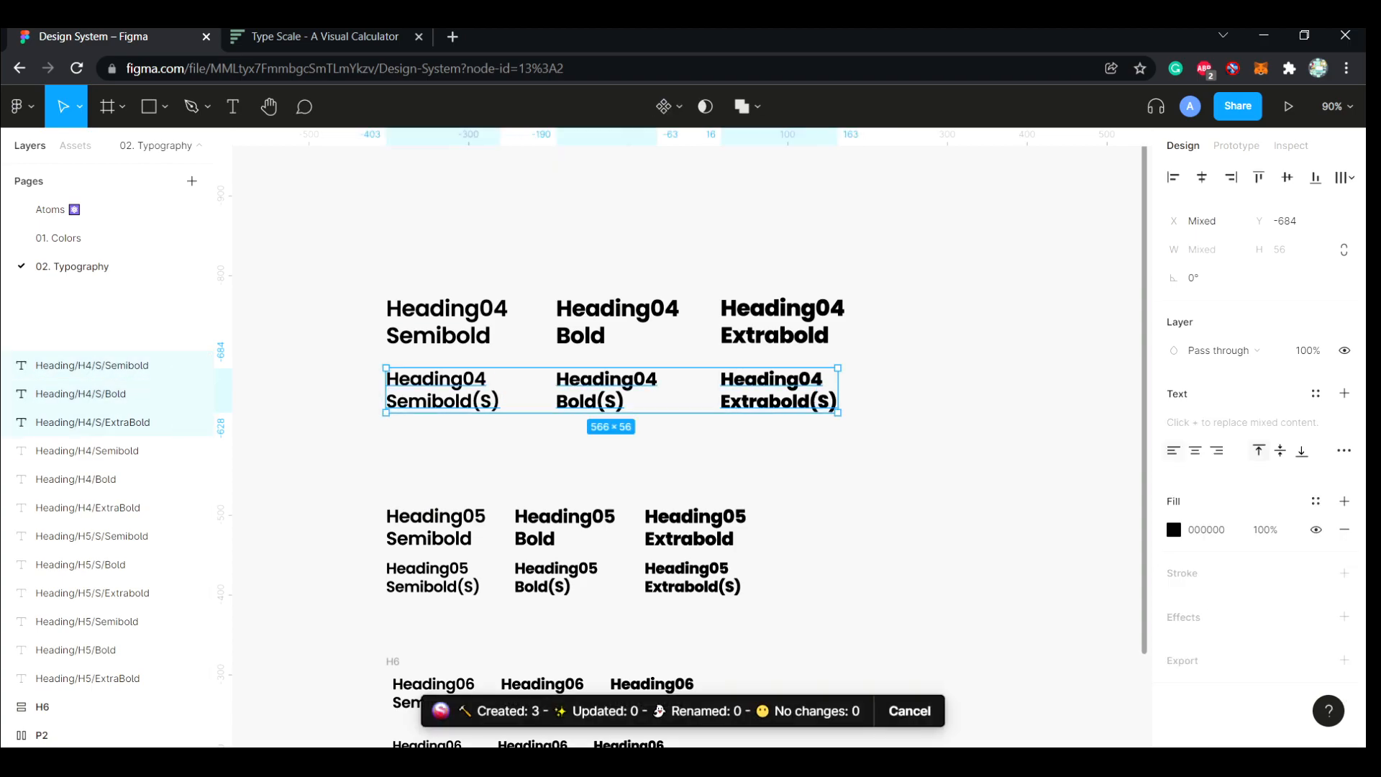
pyautogui.click(936, 425)
# Review the H5 text styles and collapse the H5 and H4 style groups
pyautogui.click(1196, 381)
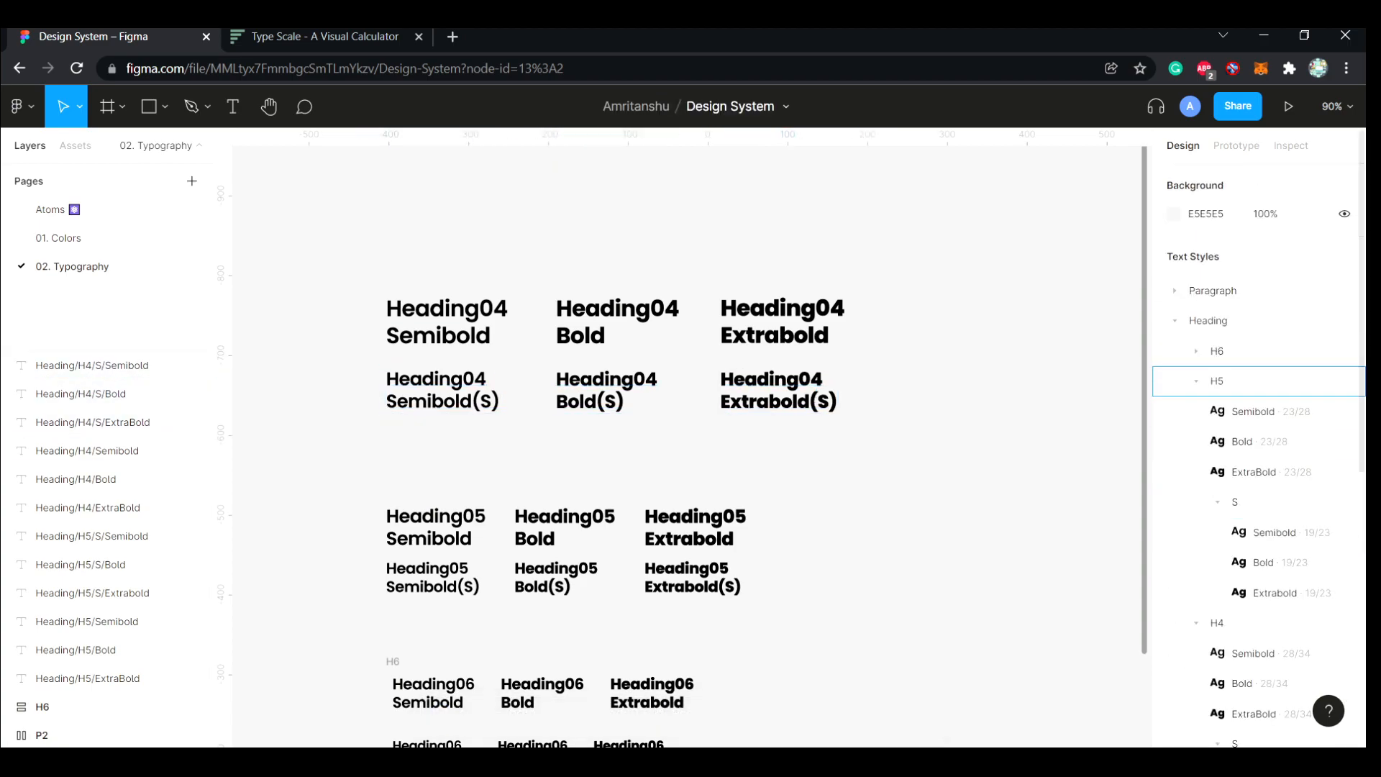
pyautogui.click(1197, 381)
pyautogui.click(1197, 411)
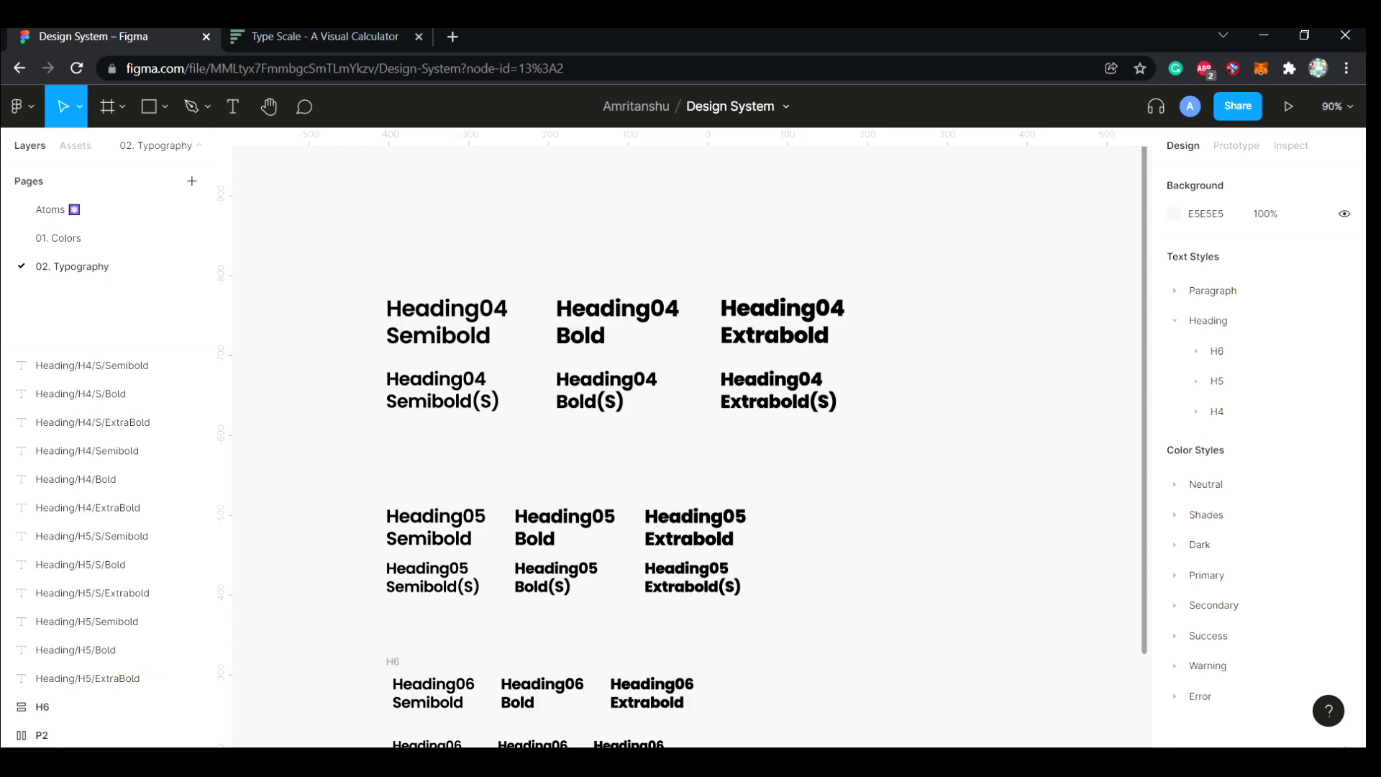
pyautogui.scroll(-2, 690, 446)
pyautogui.hscroll(-1, 688, 446)
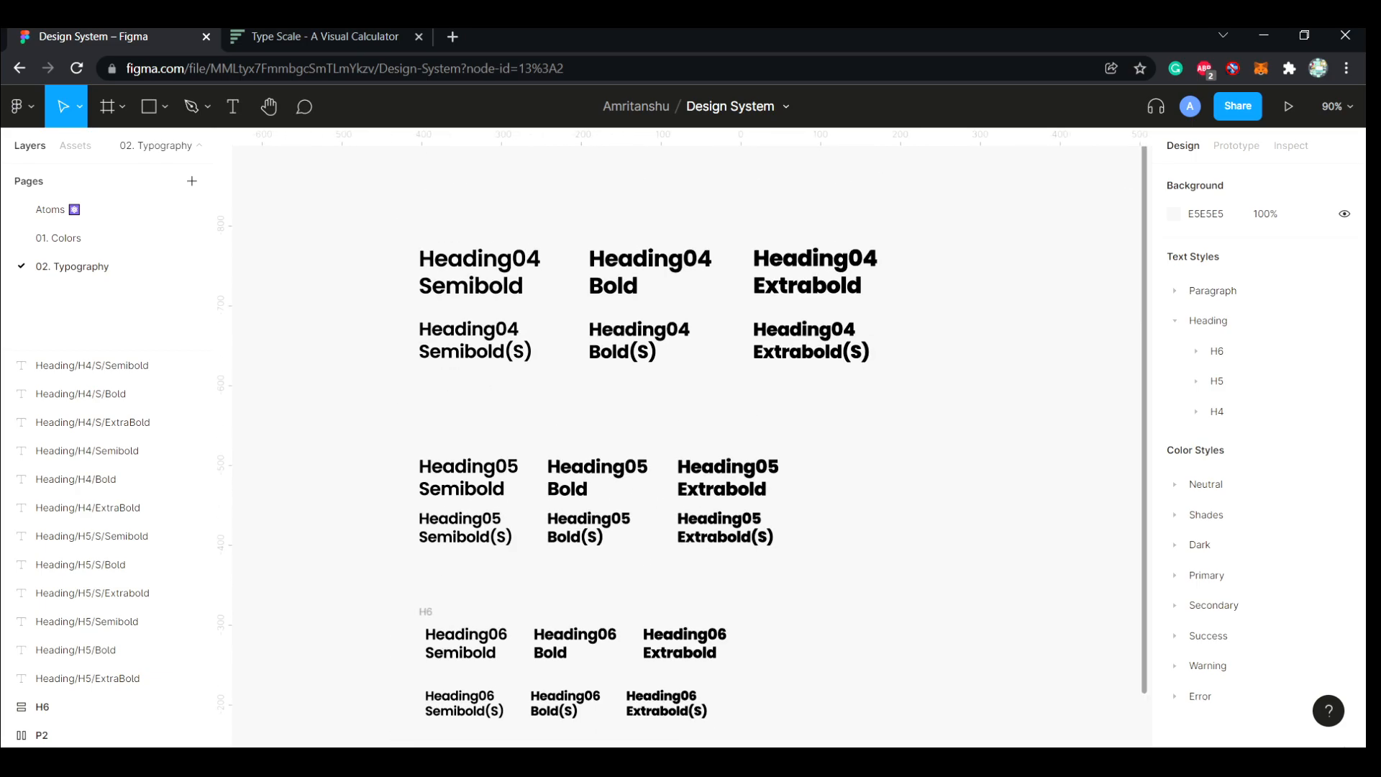
pyautogui.moveTo(828, 561); pyautogui.dragTo(446, 468)
pyautogui.hotkey('shift', 'a')
pyautogui.hotkey('ctrl', 'z')
# Put the upper and the lower row of Heading05 texts each in its own auto layout frame
pyautogui.click(835, 500)
pyautogui.moveTo(835, 500); pyautogui.dragTo(461, 468)
pyautogui.hotkey('shift', 'a')
pyautogui.moveTo(830, 558); pyautogui.dragTo(395, 521)
pyautogui.hotkey('shift', 'a')
pyautogui.moveTo(386, 424); pyautogui.dragTo(633, 536)
pyautogui.hotkey('shift', 'a')
pyautogui.hotkey('ctrl', 'z')
# Wrap both Heading05 rows in one vertical auto layout frame with an item spacing of 16
pyautogui.moveTo(844, 587); pyautogui.dragTo(394, 436)
pyautogui.hotkey('shift', 'a')
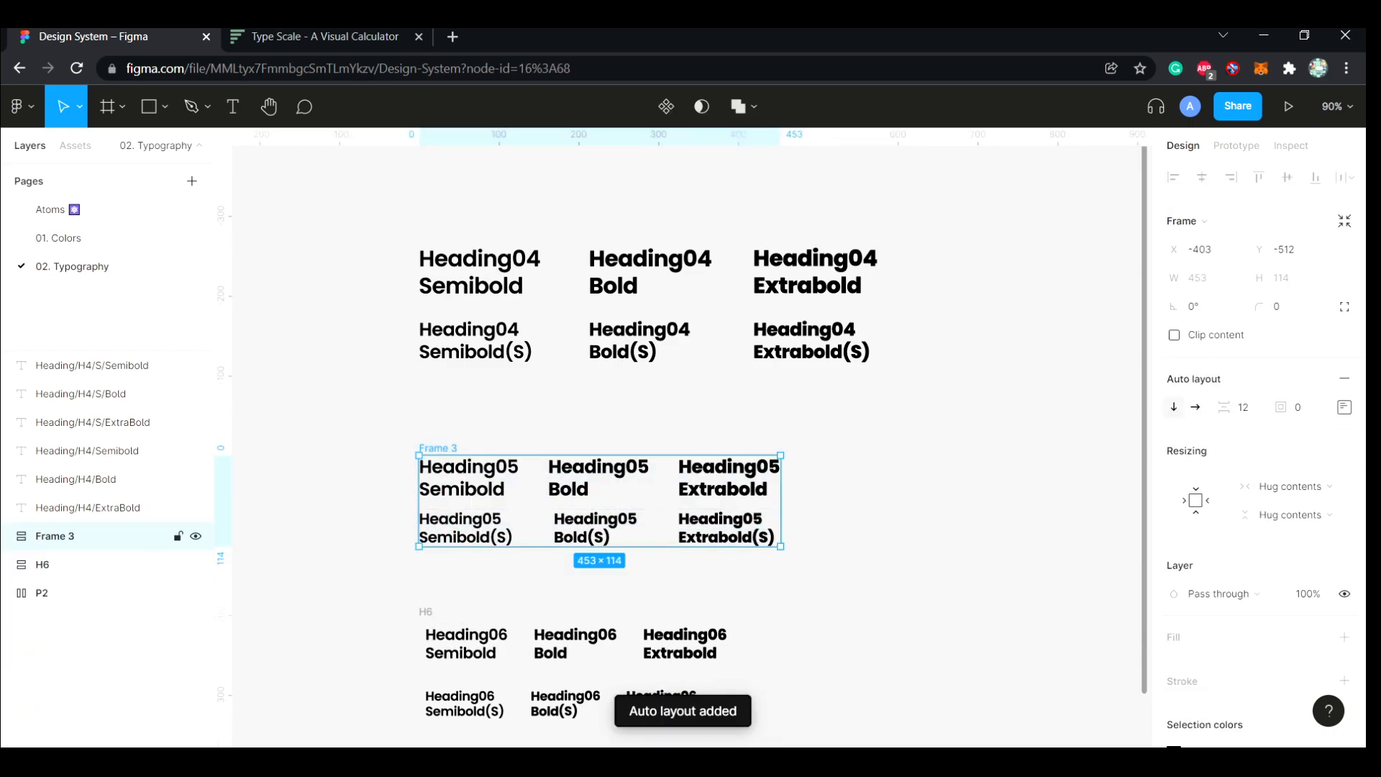
pyautogui.press('Return')
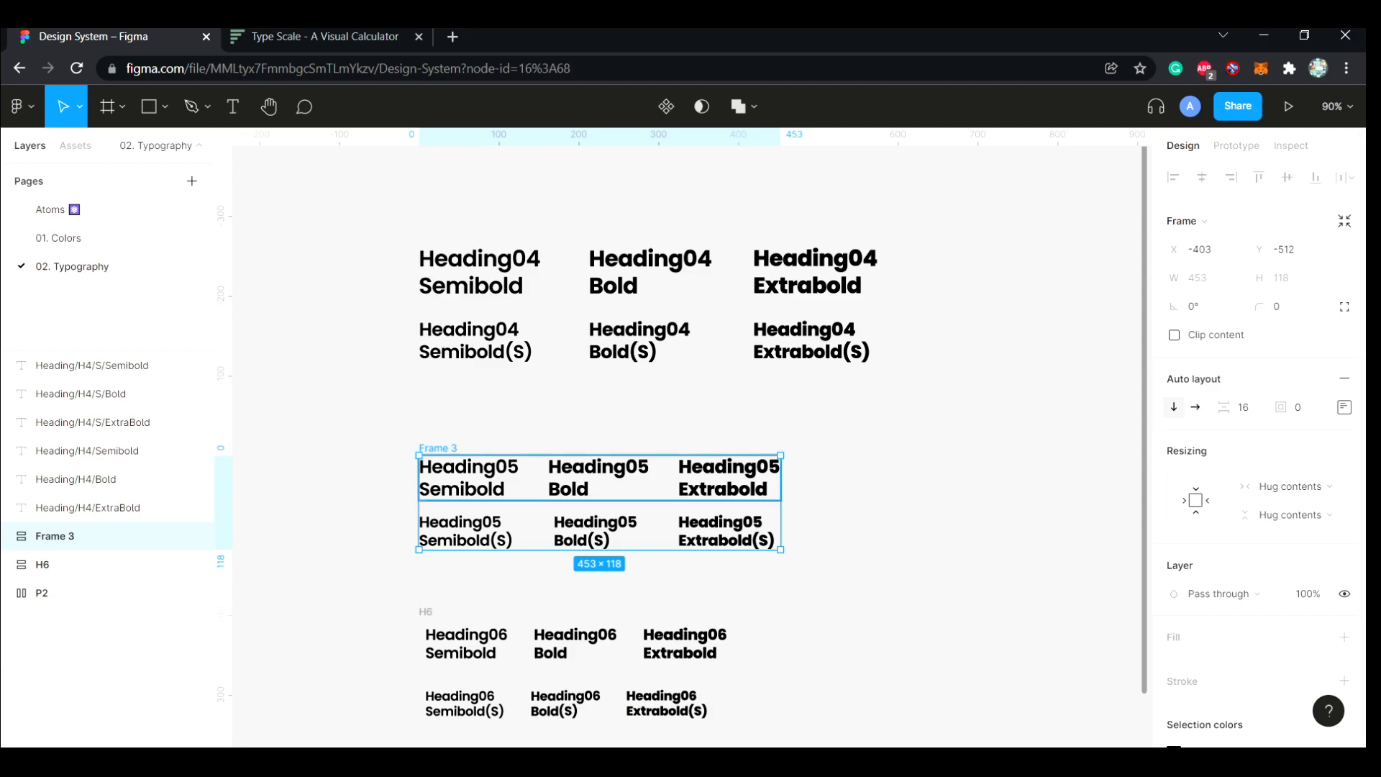
# Set the horizontal item spacing of the upper and lower Heading05 row frames to 16
pyautogui.doubleClick(599, 478)
pyautogui.write('16')
pyautogui.press('Return')
pyautogui.click(709, 533)
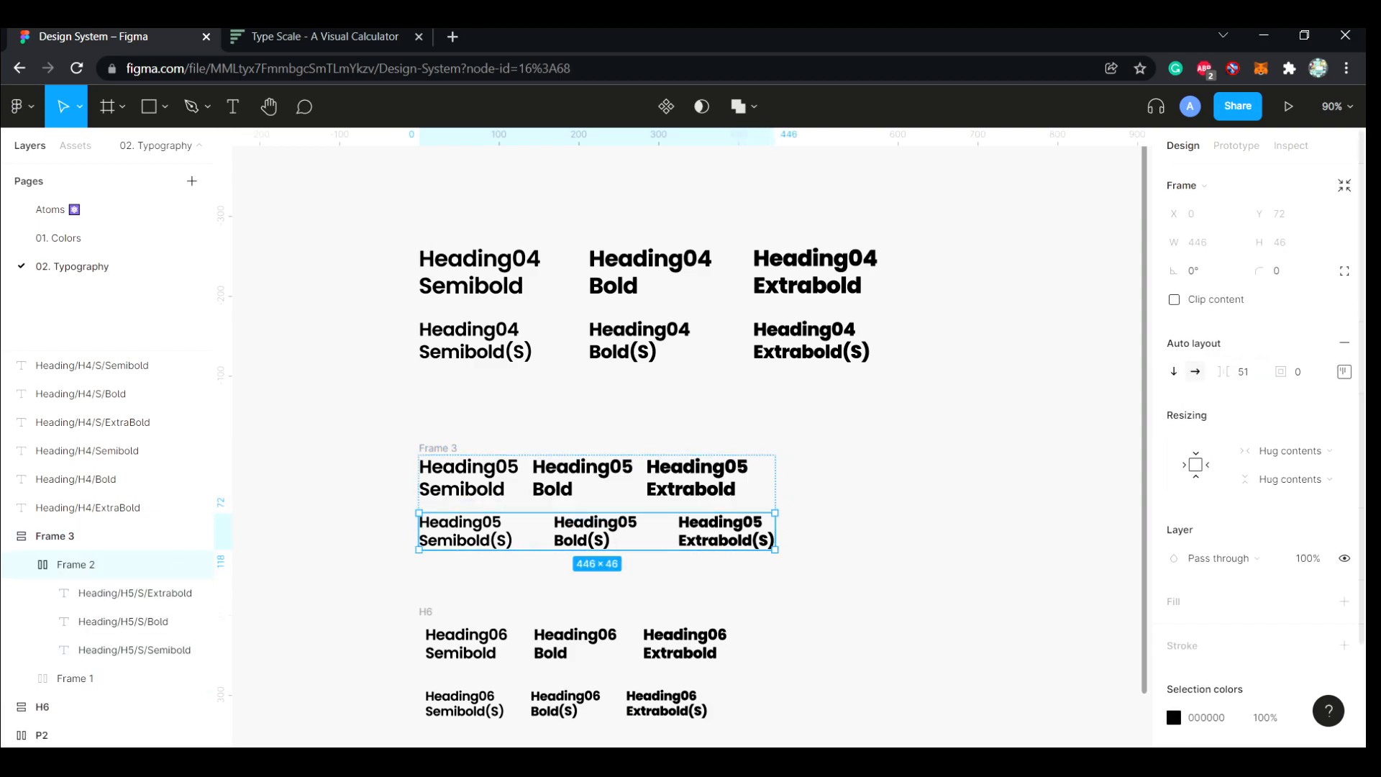
pyautogui.click(1244, 372)
pyautogui.write('16')
pyautogui.press('Return')
# Rename the outer frame around the Heading05 rows as H5
pyautogui.click(935, 461)
pyautogui.scroll(-3, 691, 446)
pyautogui.scroll(2, 690, 446)
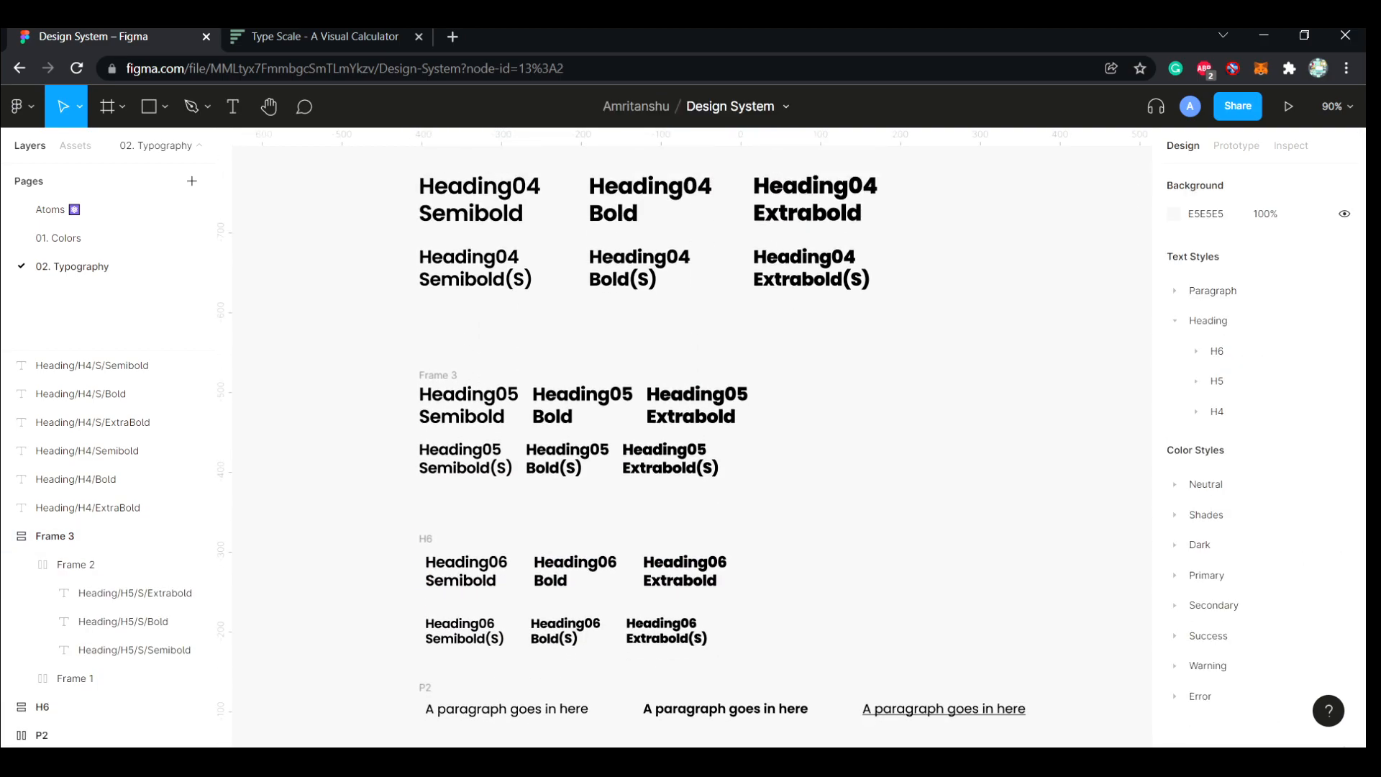
pyautogui.doubleClick(438, 375)
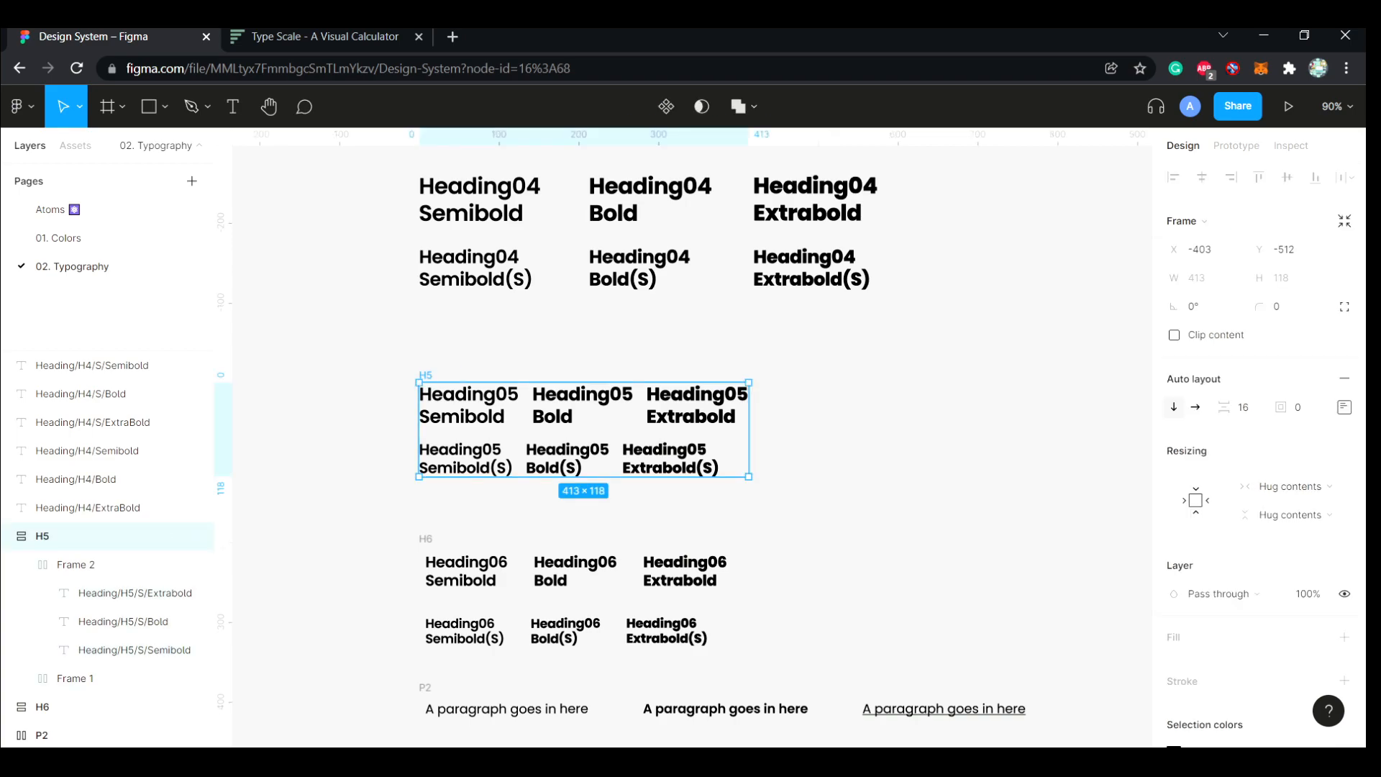
# Deselect the H5 frame and collapse its nested layers in the layer list
pyautogui.click(863, 439)
pyautogui.scroll(-2, 597, 439)
pyautogui.scroll(3, 598, 439)
pyautogui.scroll(-1, 597, 439)
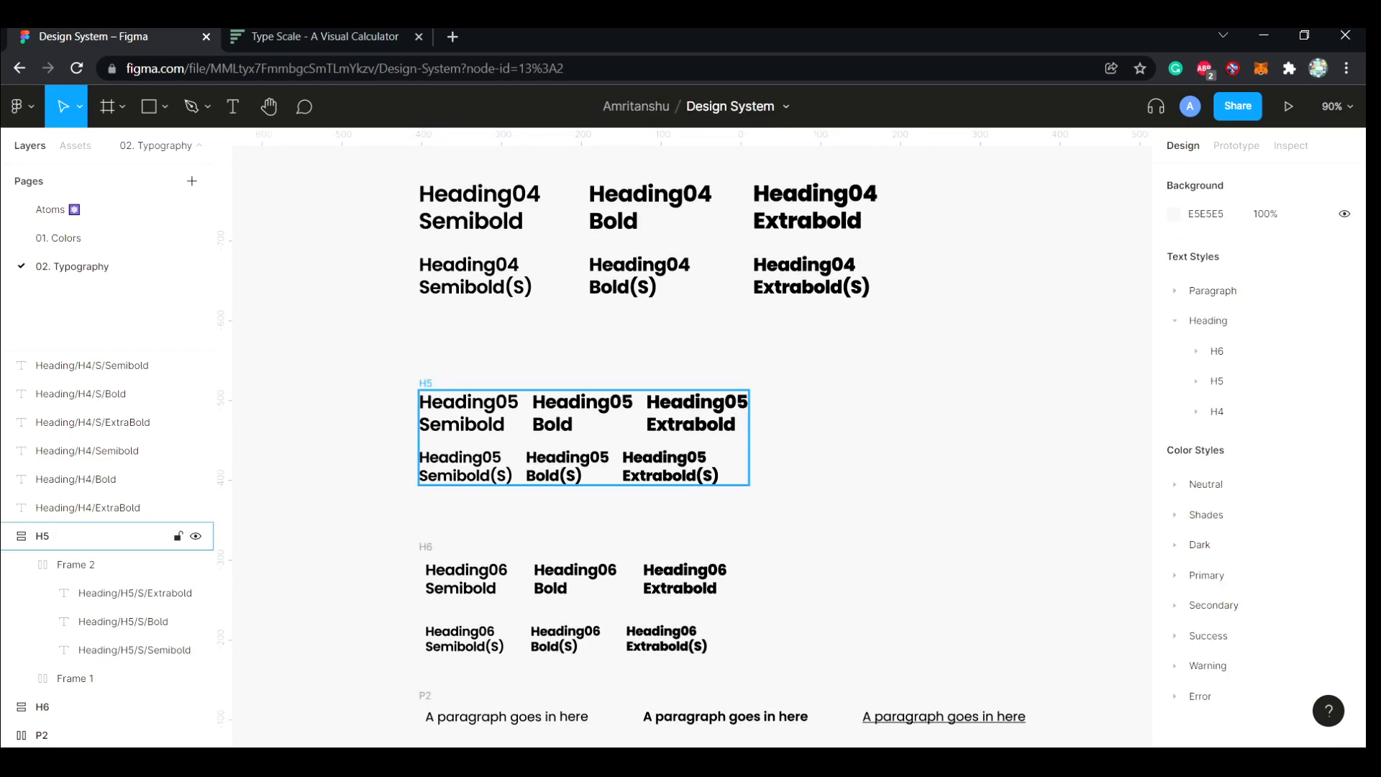
pyautogui.click(8, 536)
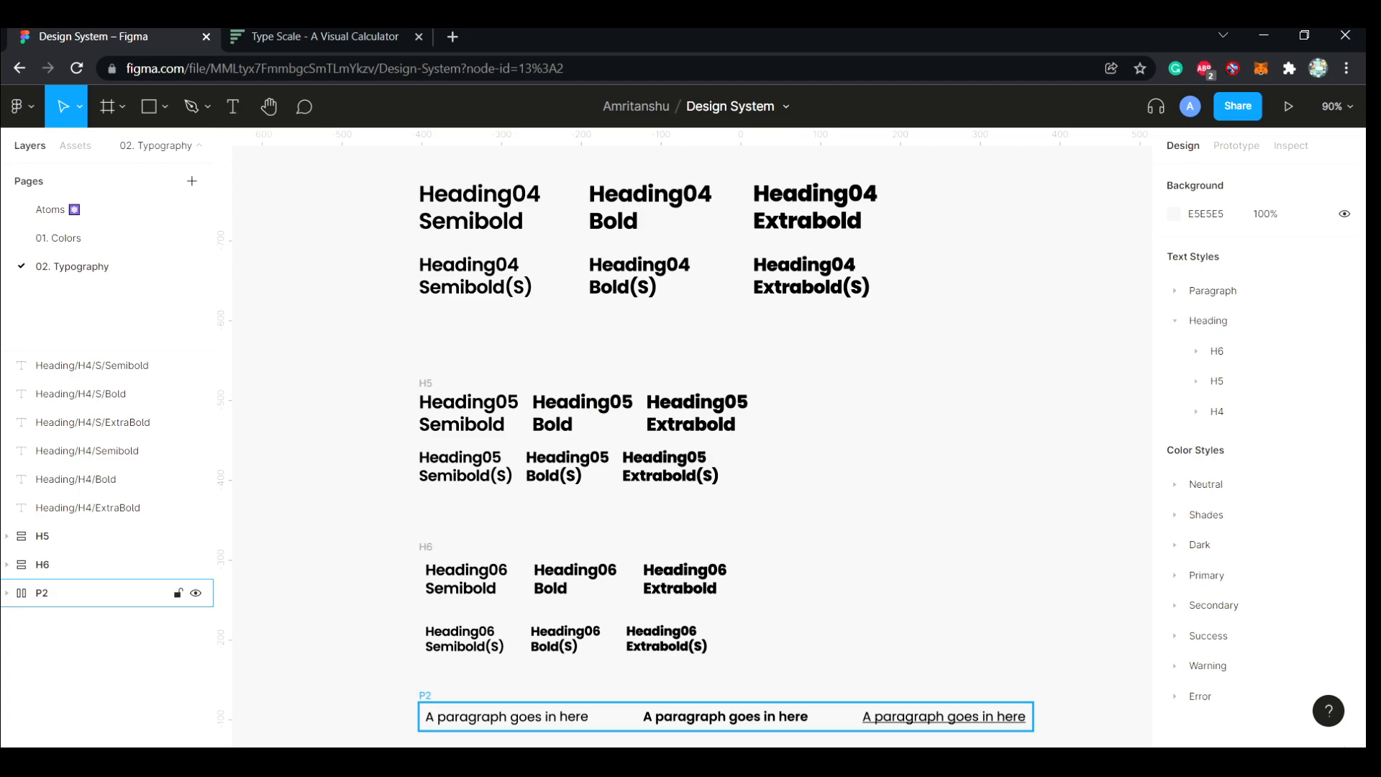
pyautogui.scroll(2, 691, 446)
pyautogui.scroll(-2, 690, 446)
pyautogui.scroll(3, 691, 446)
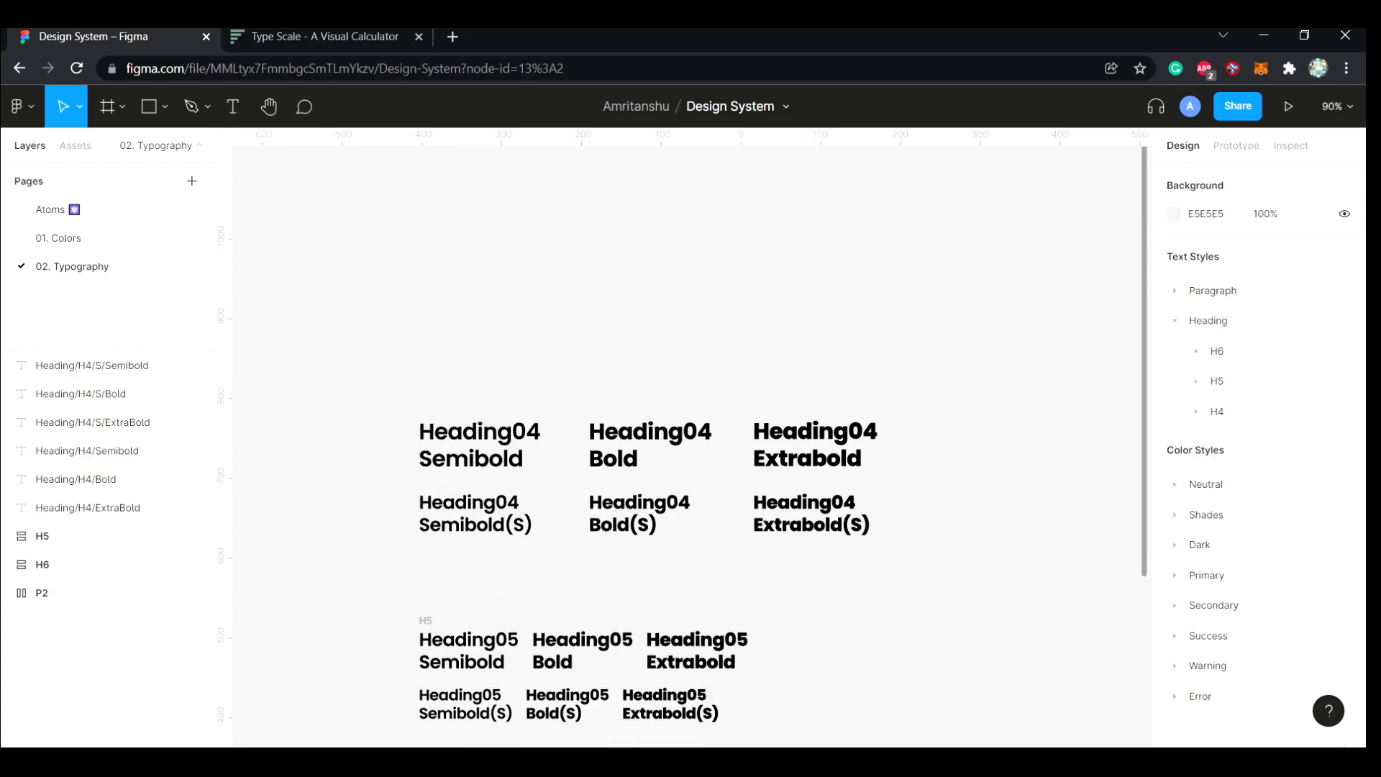
pyautogui.scroll(-4, 690, 446)
pyautogui.scroll(6, 691, 446)
pyautogui.click(88, 451)
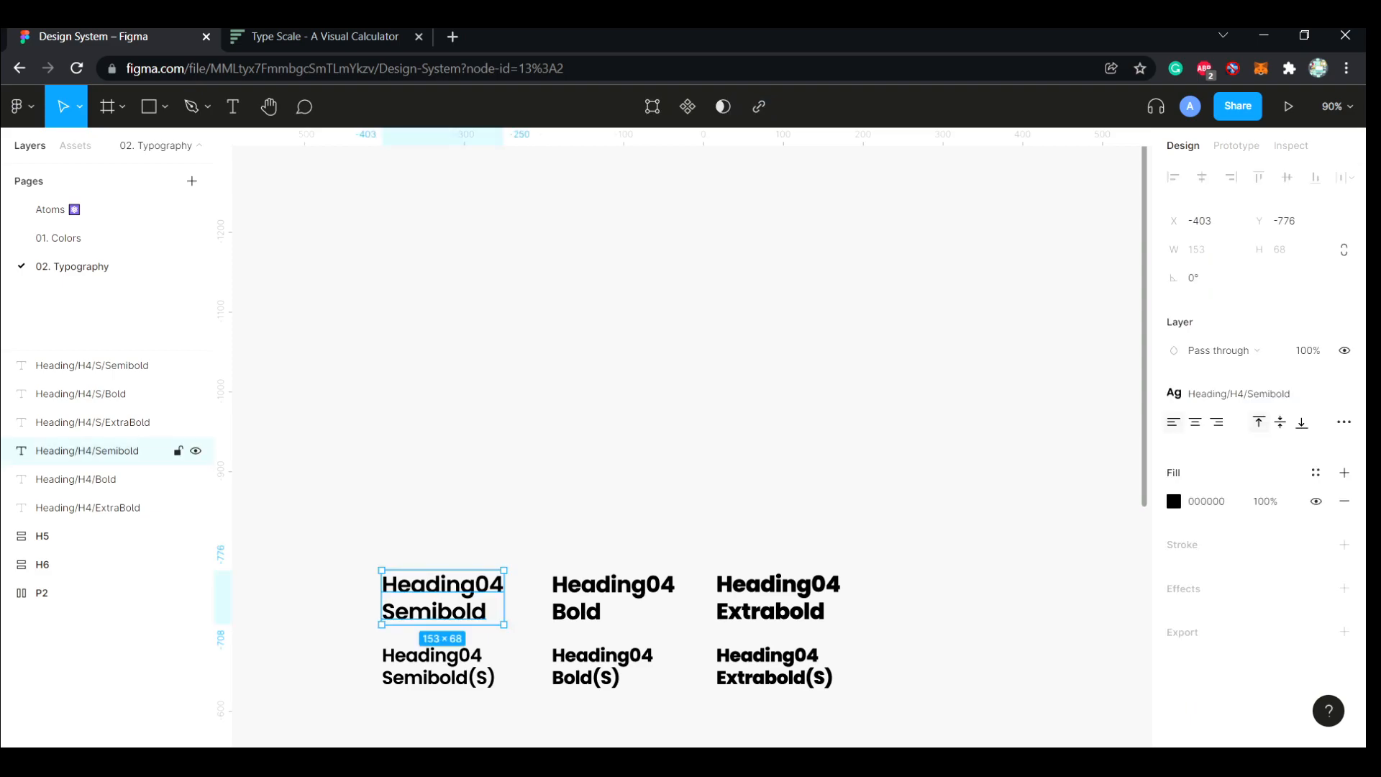
pyautogui.moveTo(443, 597); pyautogui.dragTo(443, 308)
pyautogui.click(590, 316)
pyautogui.click(443, 307)
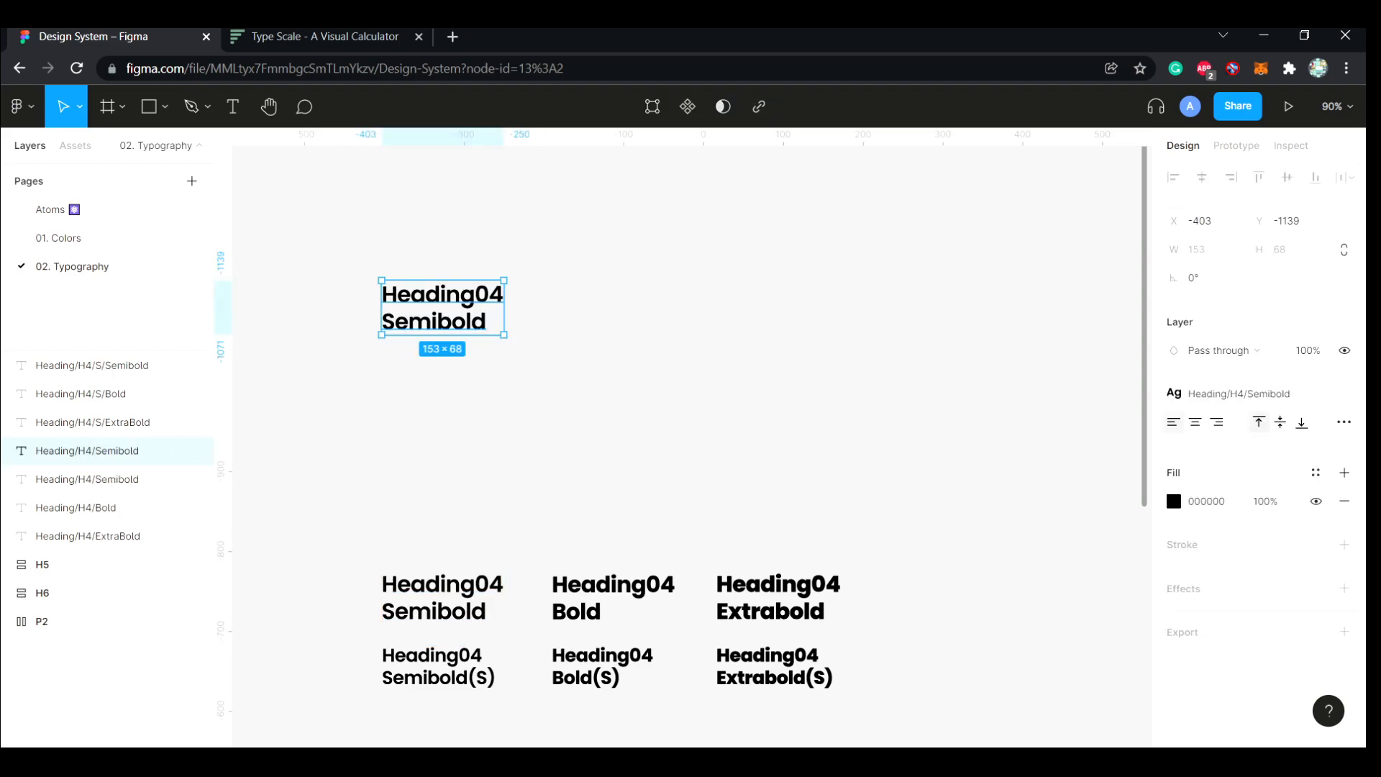
pyautogui.click(569, 317)
pyautogui.click(442, 307)
pyautogui.press('Delete')
# Duplicate the six Heading04 texts above the set and put each original row in its own auto layout frame
pyautogui.moveTo(880, 538); pyautogui.dragTo(449, 328)
pyautogui.click(461, 446)
pyautogui.moveTo(347, 546); pyautogui.dragTo(729, 623)
pyautogui.hotkey('shift', 'a')
pyautogui.moveTo(902, 707); pyautogui.dragTo(460, 666)
pyautogui.hotkey('shift', 'a')
pyautogui.click(345, 554)
pyautogui.moveTo(346, 554); pyautogui.dragTo(475, 677)
pyautogui.hotkey('shift', 'a')
pyautogui.hotkey('ctrl', 'z')
# Wrap both Heading04 row frames in one vertical auto layout frame and rename it H4
pyautogui.moveTo(924, 544); pyautogui.dragTo(364, 709)
pyautogui.hotkey('shift', 'a')
pyautogui.write('H4')
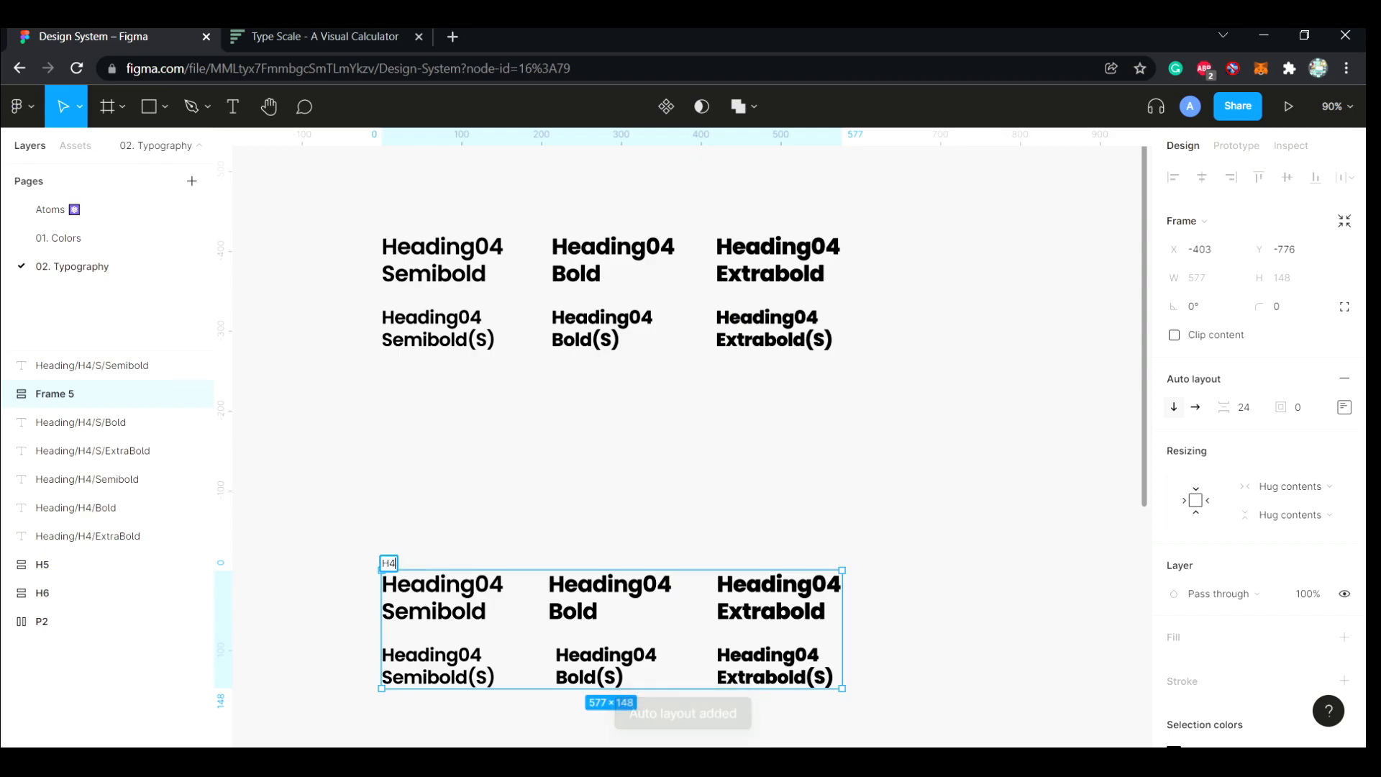
pyautogui.click(345, 532)
# Move the H4 frame directly below the duplicated loose heading texts in the layer order
pyautogui.scroll(3, 360, 504)
pyautogui.moveTo(72, 394); pyautogui.dragTo(81, 548)
pyautogui.click(346, 619)
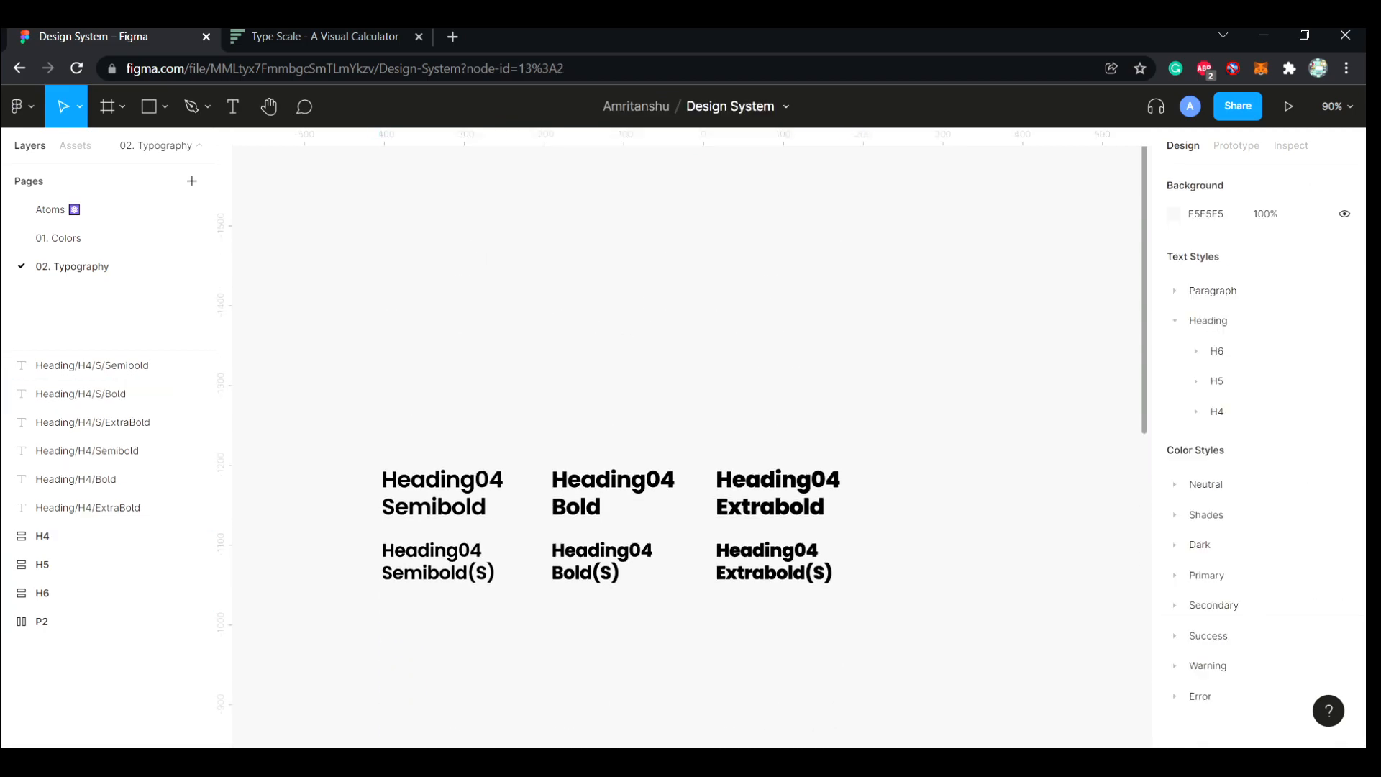
# Change Heading04 to Heading03 in the Semibold, Bold and Extrabold texts of the duplicated upper row
pyautogui.scroll(3, 426, 609)
pyautogui.scroll(1, 426, 576)
pyautogui.doubleClick(432, 497)
pyautogui.press('Escape')
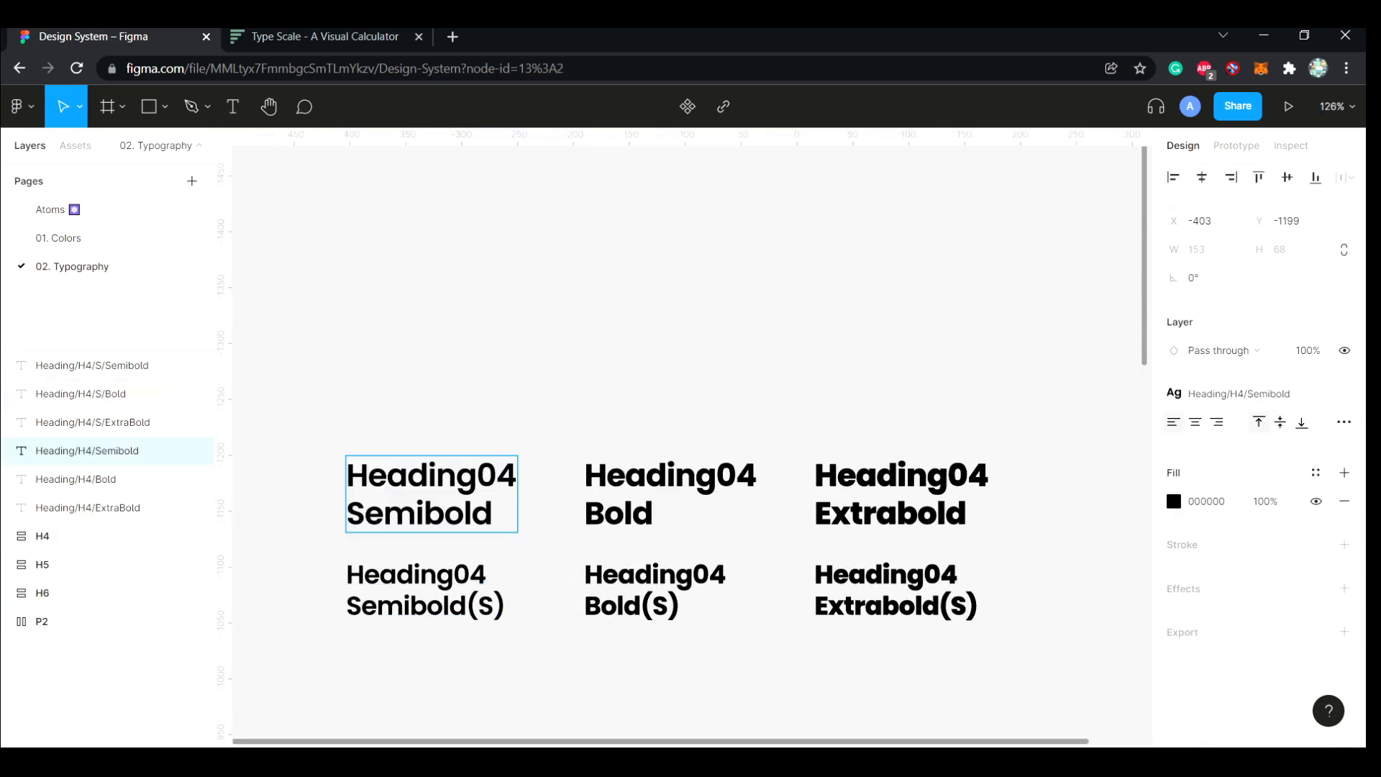
pyautogui.click(754, 476)
pyautogui.press('BackSpace')
pyautogui.write('3')
pyautogui.click(986, 476)
pyautogui.press('BackSpace')
pyautogui.write('3')
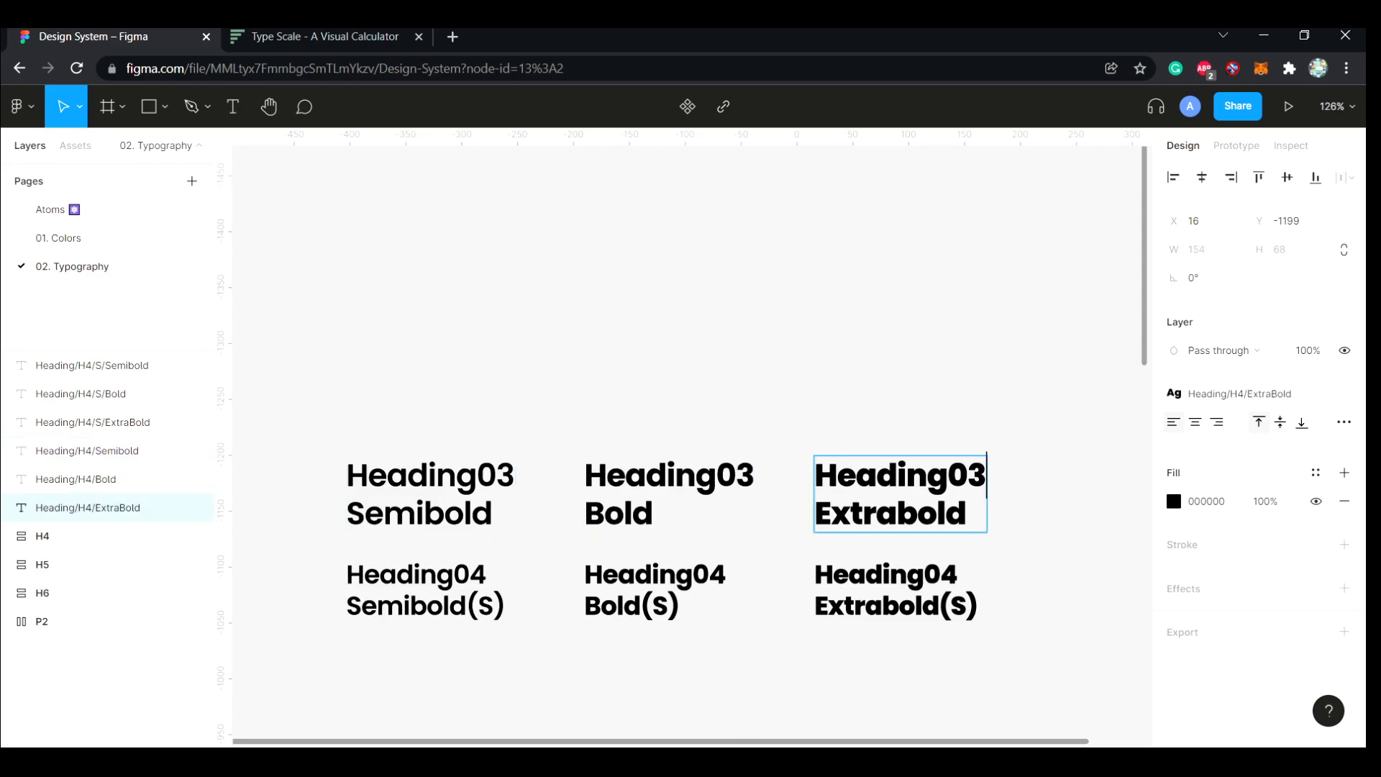
# Change Heading04 to Heading03 in the three (S) texts of the duplicated lower row
pyautogui.click(959, 576)
pyautogui.press('BackSpace')
pyautogui.write('3')
pyautogui.click(725, 576)
pyautogui.click(487, 576)
pyautogui.press('BackSpace')
pyautogui.write('3')
pyautogui.press('Escape')
# Detach the linked text styles from the three upper-row Heading03 texts
pyautogui.click(496, 485)
pyautogui.click(1345, 393)
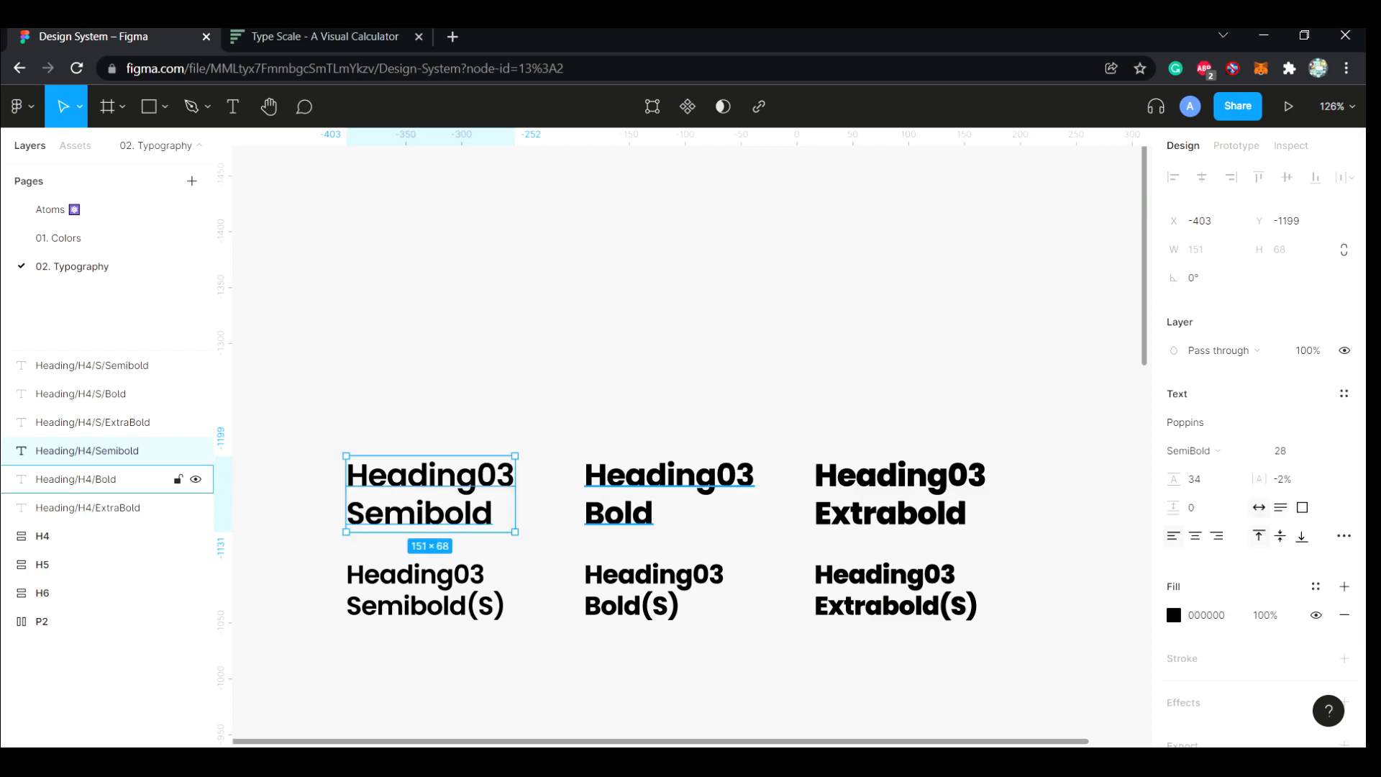
pyautogui.click(676, 493)
pyautogui.click(1345, 394)
pyautogui.click(907, 493)
pyautogui.click(1346, 393)
# Detach the linked text styles from the three lower-row Heading03 (S) texts
pyautogui.click(896, 590)
pyautogui.click(1346, 394)
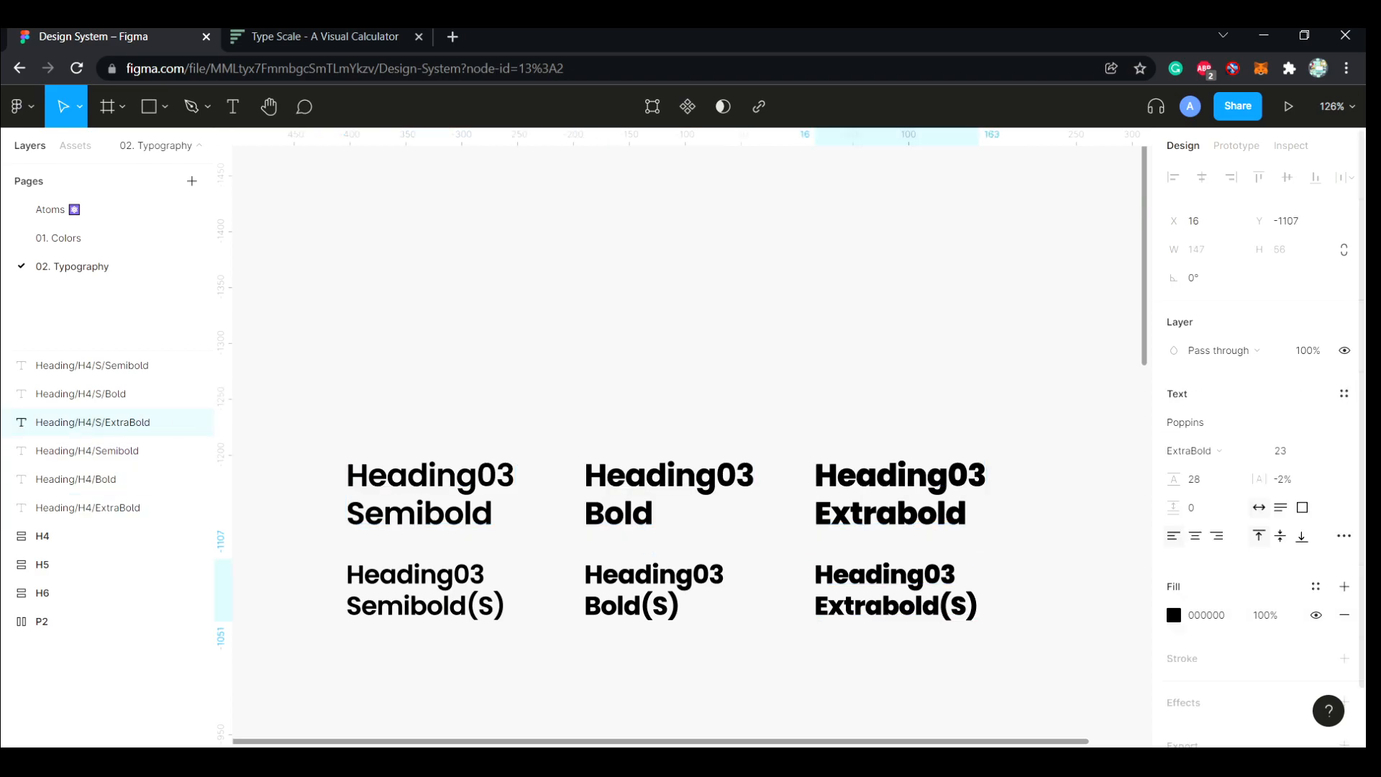
pyautogui.click(653, 590)
pyautogui.click(1346, 394)
pyautogui.click(424, 590)
pyautogui.click(1346, 393)
pyautogui.press('Escape')
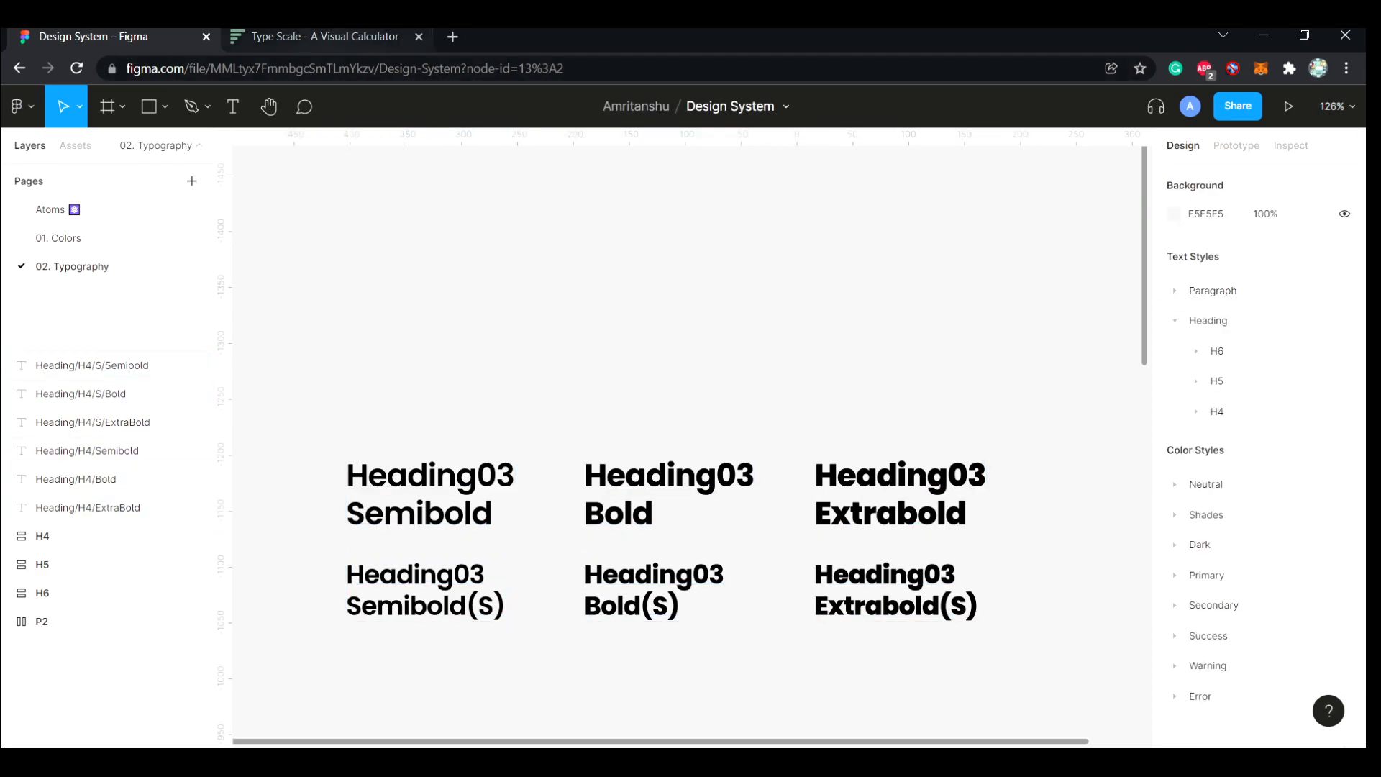
# Look up the size above Heading04 on the Type Scale page and set the Heading03 Semibold text's font size to 33
pyautogui.click(313, 36)
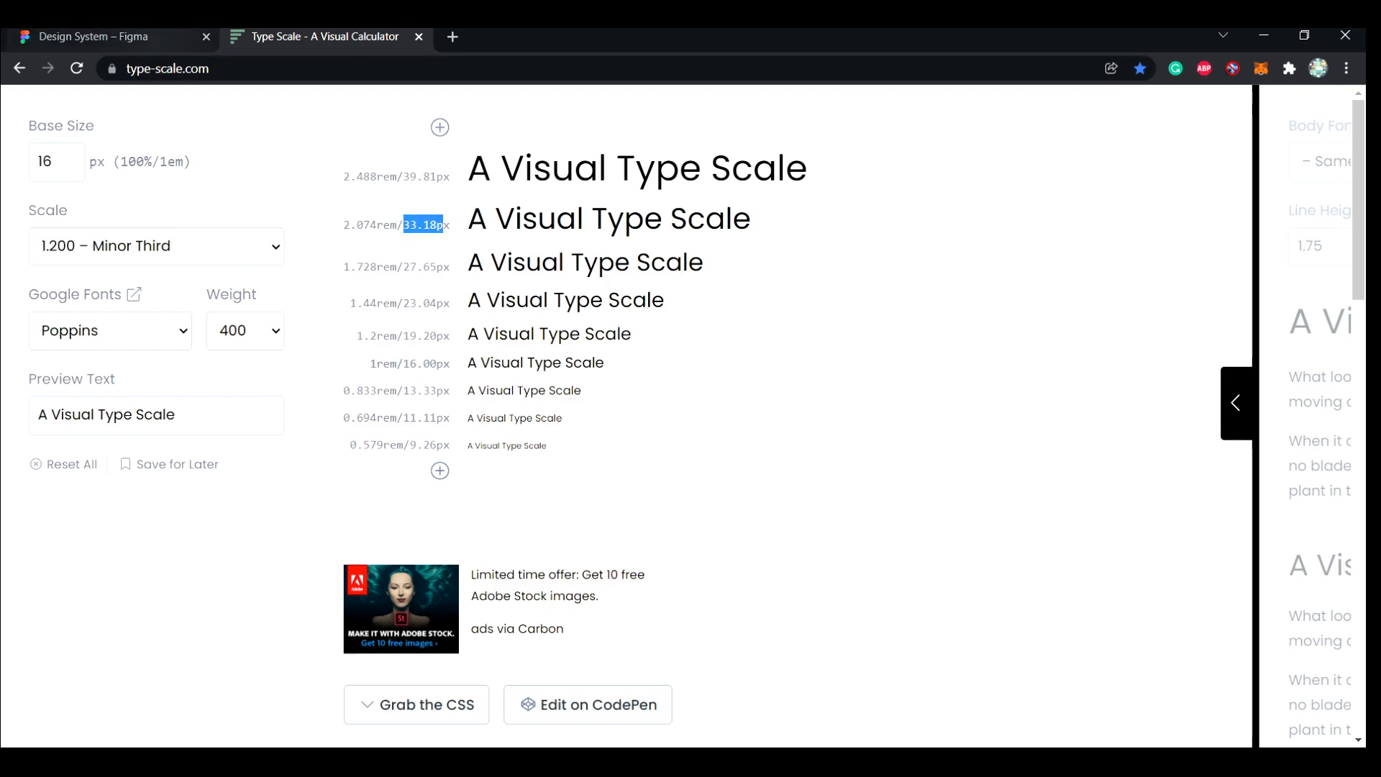
pyautogui.click(108, 37)
pyautogui.scroll(-3, 460, 575)
pyautogui.keyDown('ctrl'); pyautogui.click(431, 701); pyautogui.keyUp('ctrl')
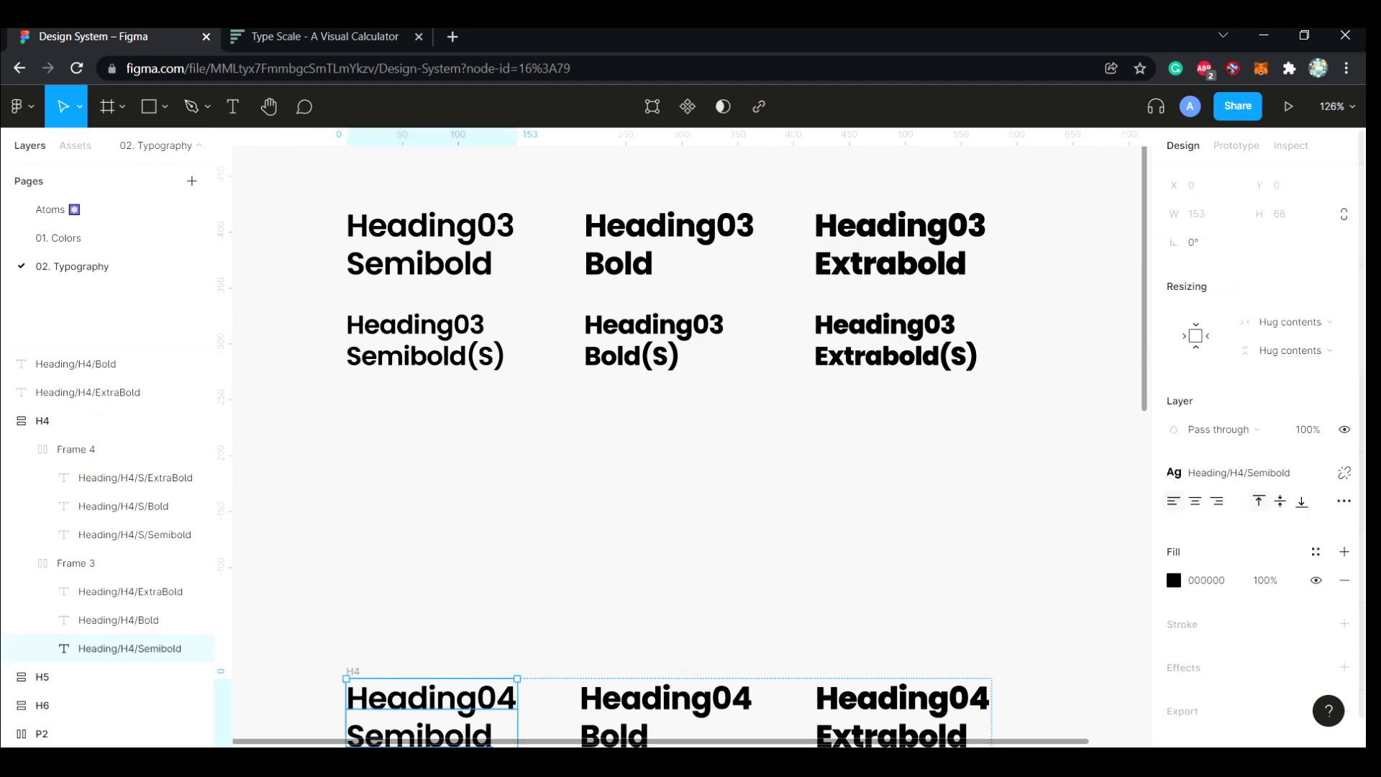
pyautogui.click(1248, 472)
pyautogui.click(317, 37)
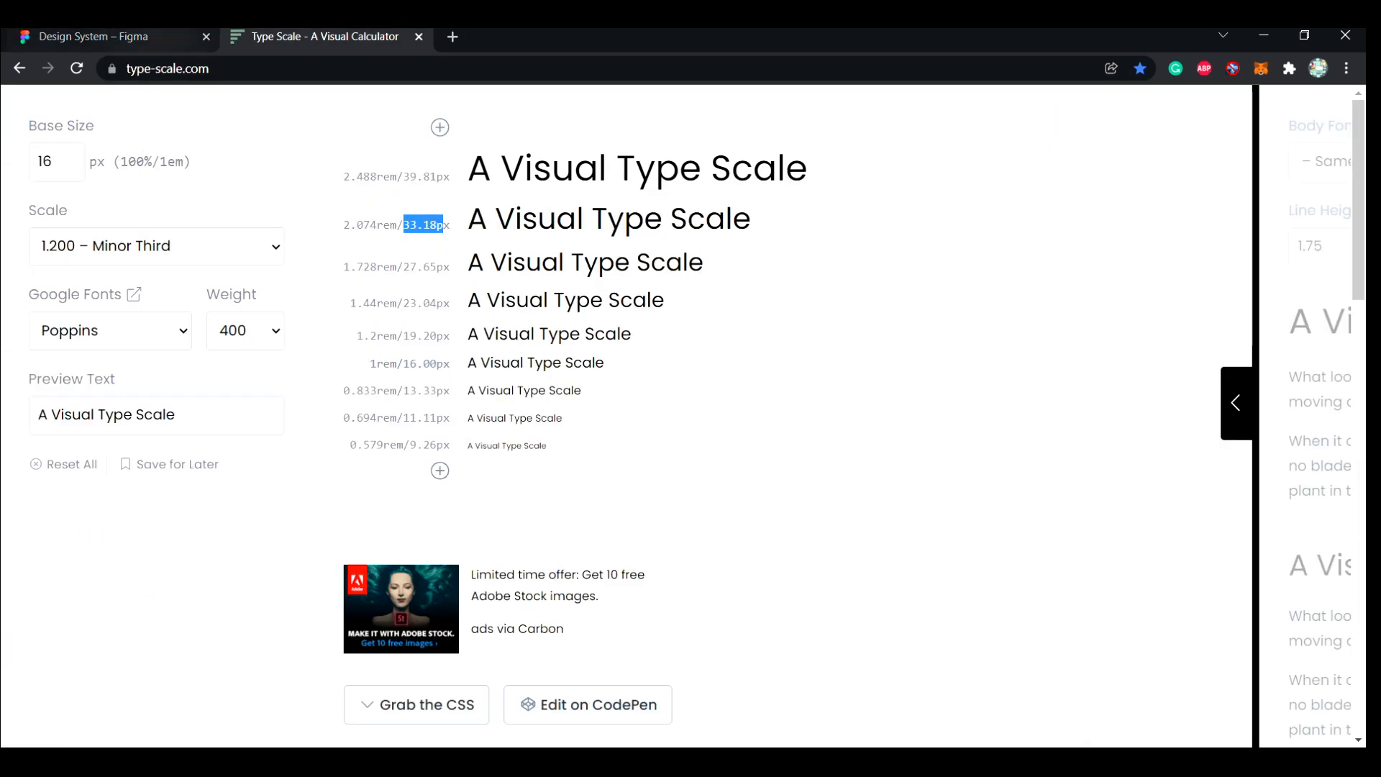
pyautogui.click(108, 37)
pyautogui.click(431, 246)
pyautogui.click(1288, 451)
pyautogui.write('33')
pyautogui.press('Return')
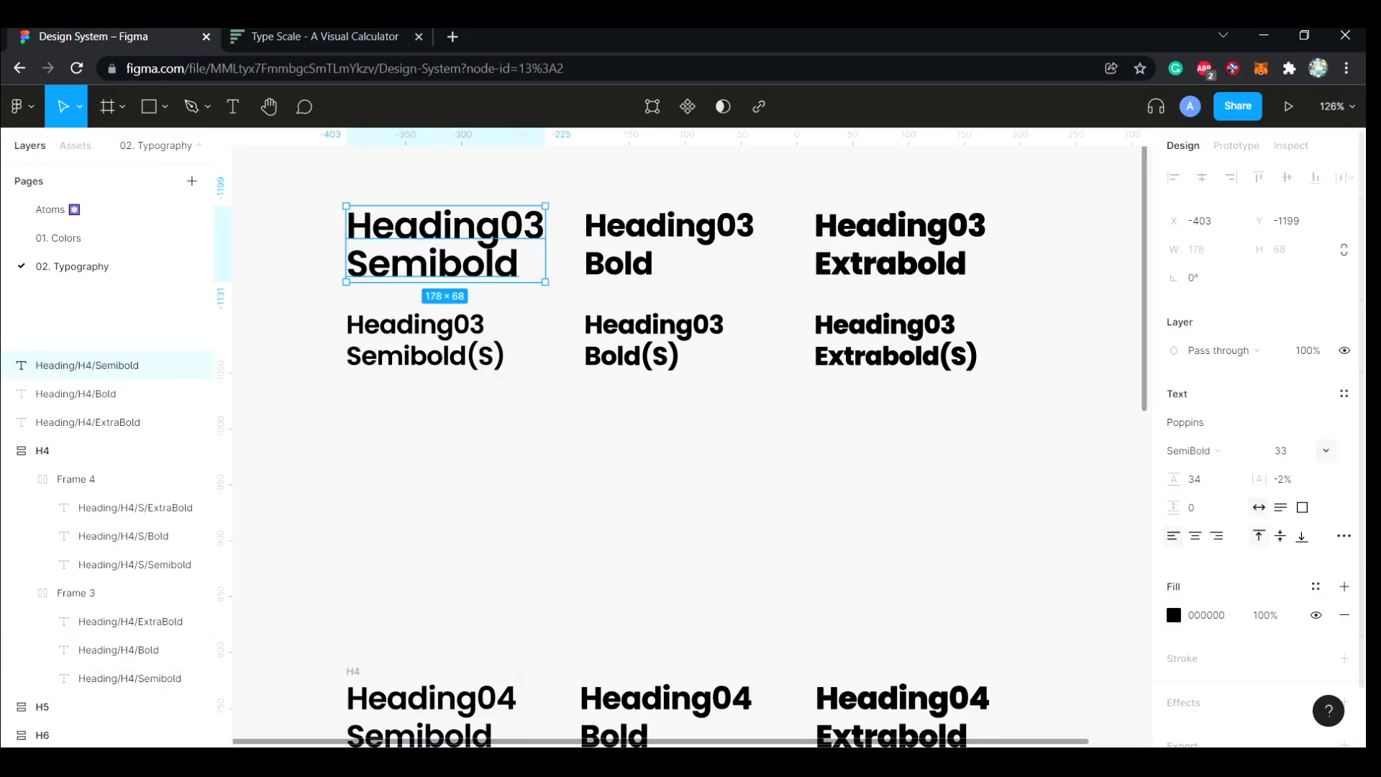
# Calculate the Heading03 Semibold text's line height as 33.18*1.20 and round it to 40
pyautogui.click(324, 37)
pyautogui.click(108, 37)
pyautogui.click(1196, 479)
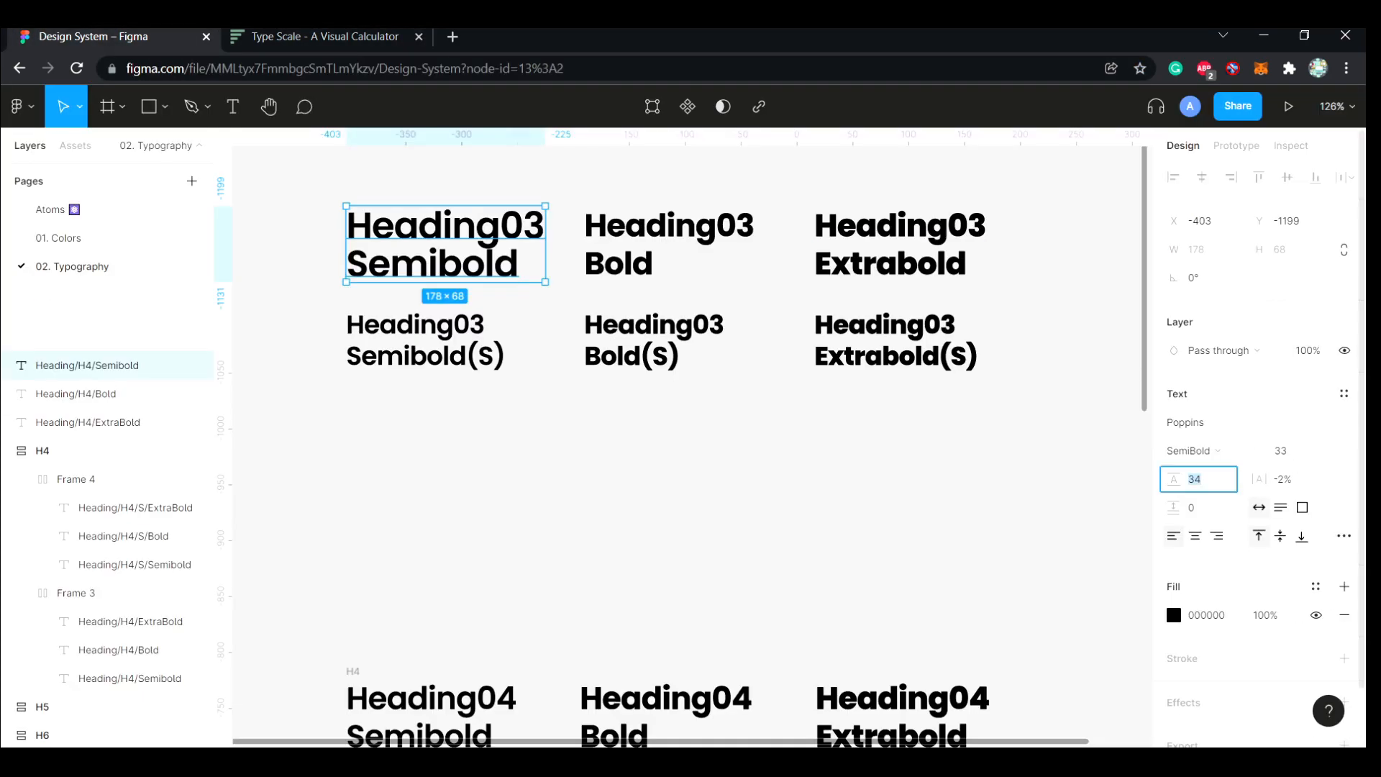
pyautogui.write('33.18*1.20')
pyautogui.press('Return')
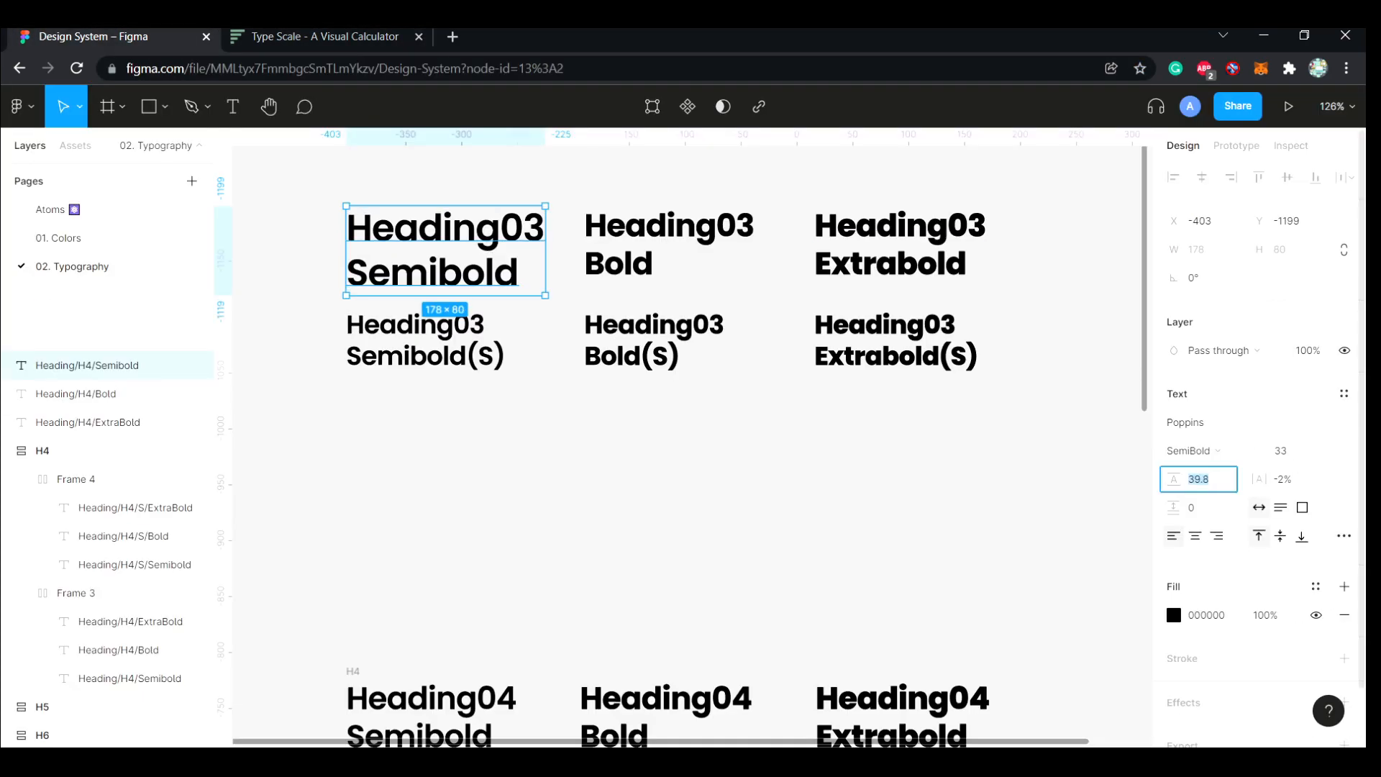
pyautogui.press('Return')
# Set the Heading03 Bold and Extrabold texts in the upper row to font size 33 and line height 40
pyautogui.click(669, 245)
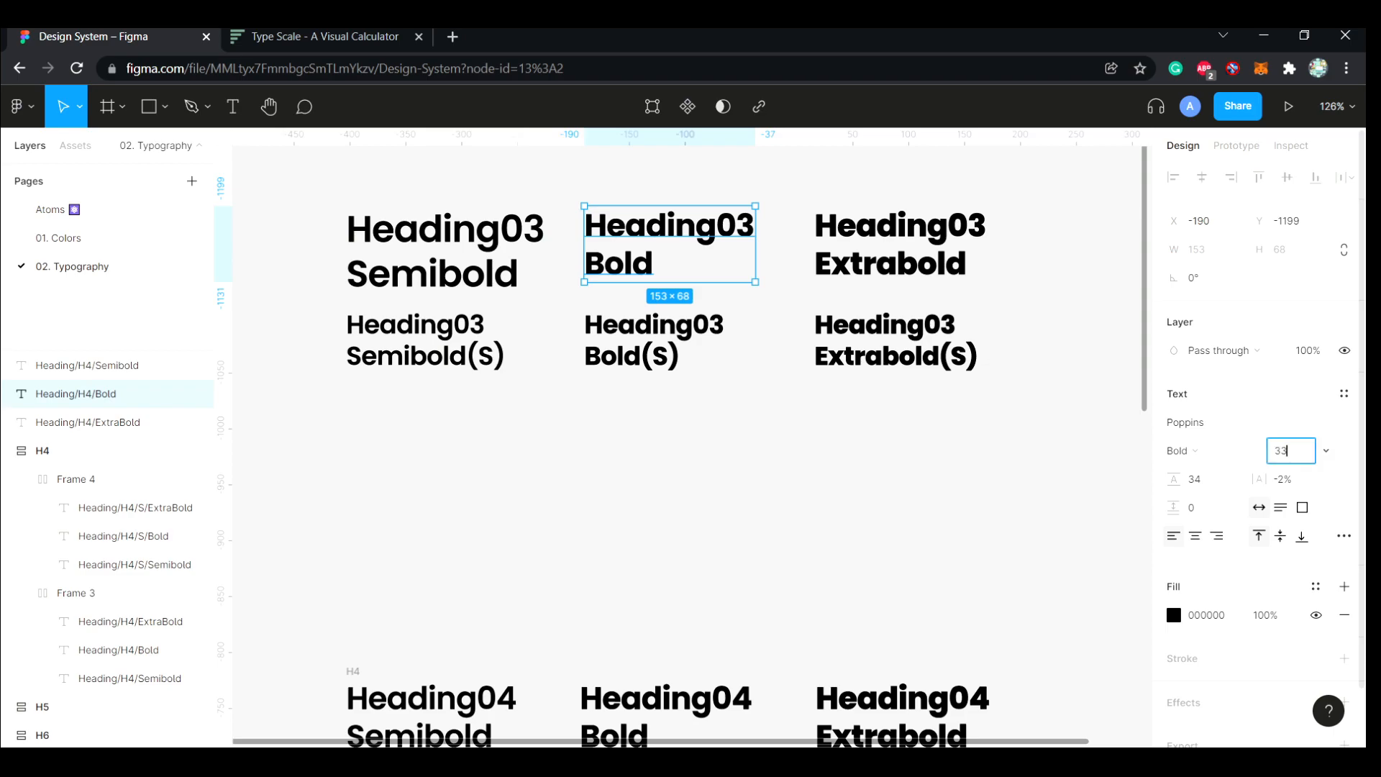
pyautogui.press('Tab')
pyautogui.write('40')
pyautogui.press('Return')
pyautogui.click(899, 244)
pyautogui.click(1288, 451)
pyautogui.write('33')
pyautogui.press('Tab')
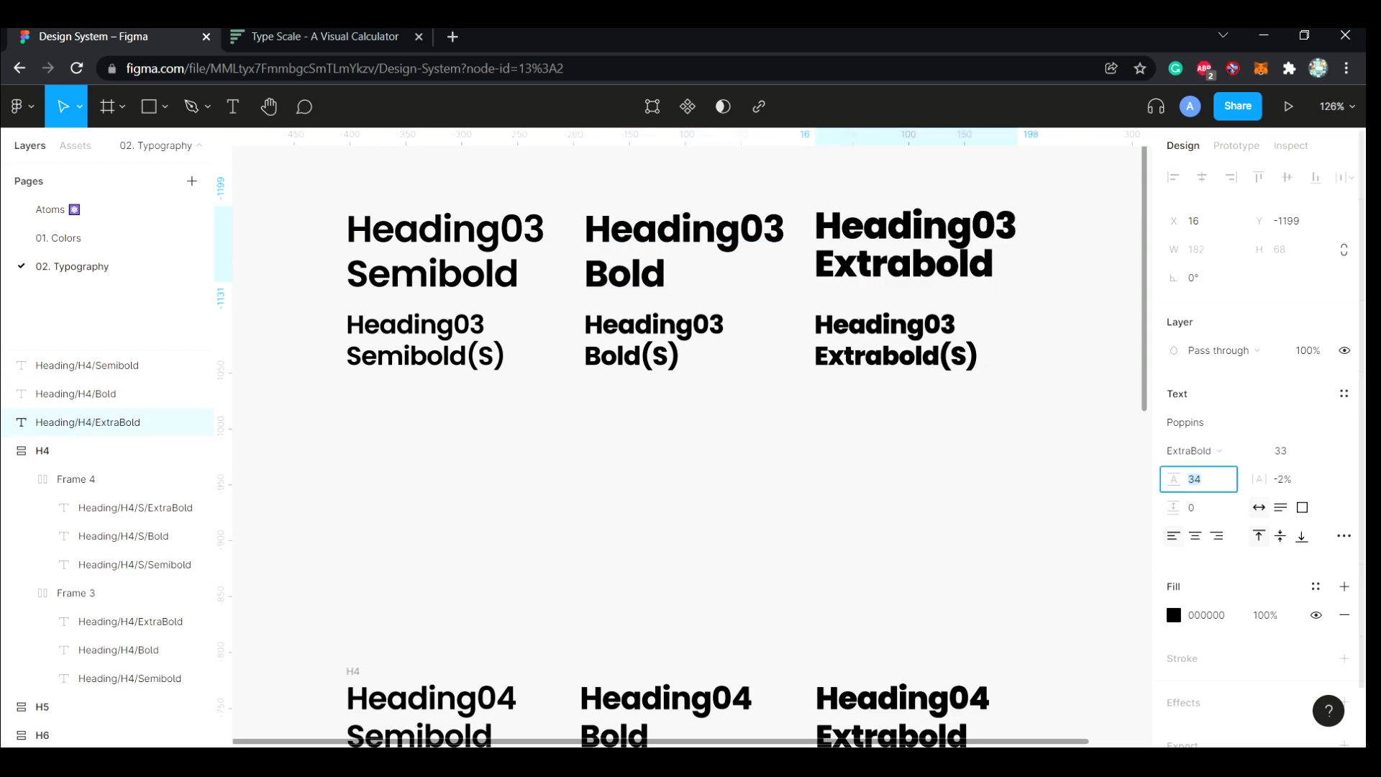
pyautogui.write('40')
pyautogui.press('Return')
# Check the Heading04 Semibold style and give the Heading03 Semibold(S) text font size 28 and line height 34
pyautogui.doubleClick(446, 709)
pyautogui.click(1249, 472)
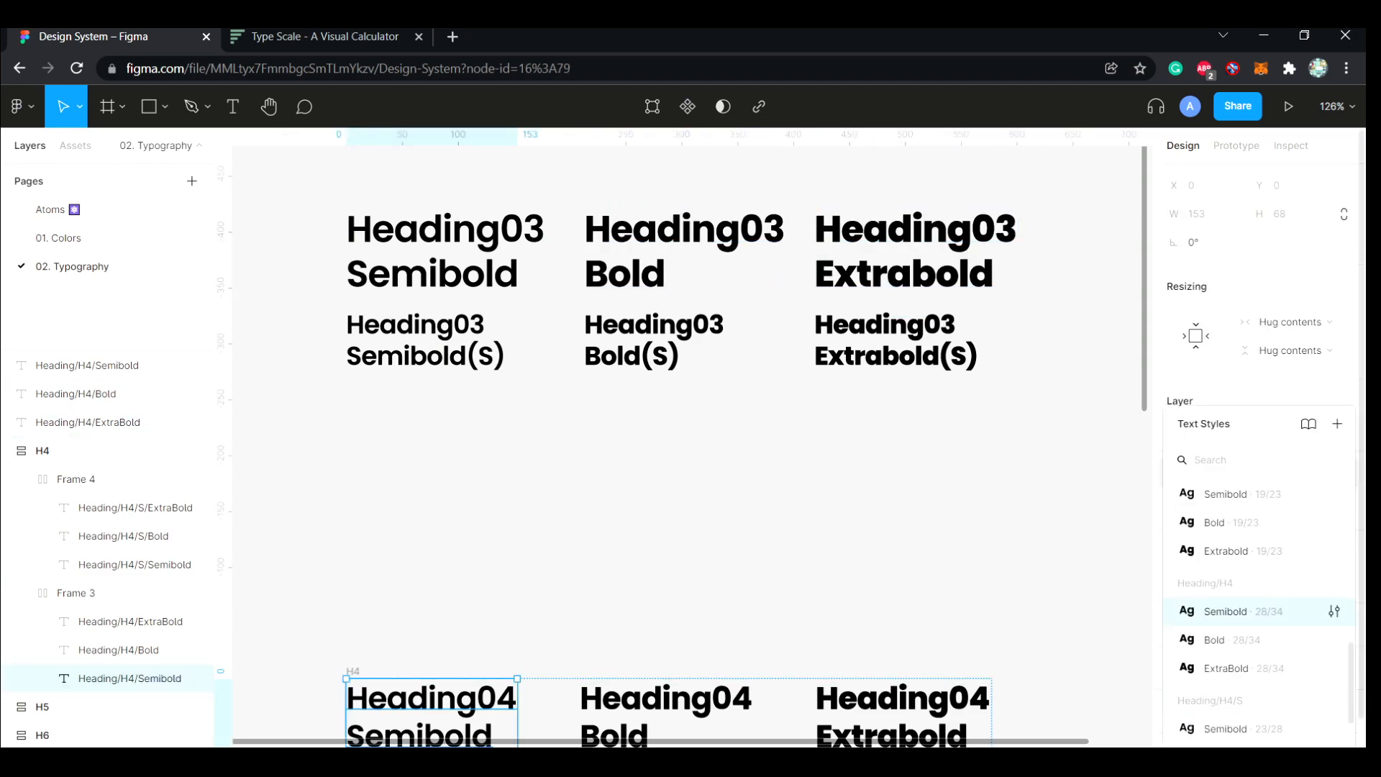
pyautogui.click(424, 339)
pyautogui.click(1288, 451)
pyautogui.press('Tab')
pyautogui.write('34')
pyautogui.press('Return')
# Set the Heading03 Bold(S) and Extrabold(S) texts to font size 28 and line height 34
pyautogui.click(651, 340)
pyautogui.click(1288, 452)
pyautogui.write('28')
pyautogui.press('Tab')
pyautogui.write('34')
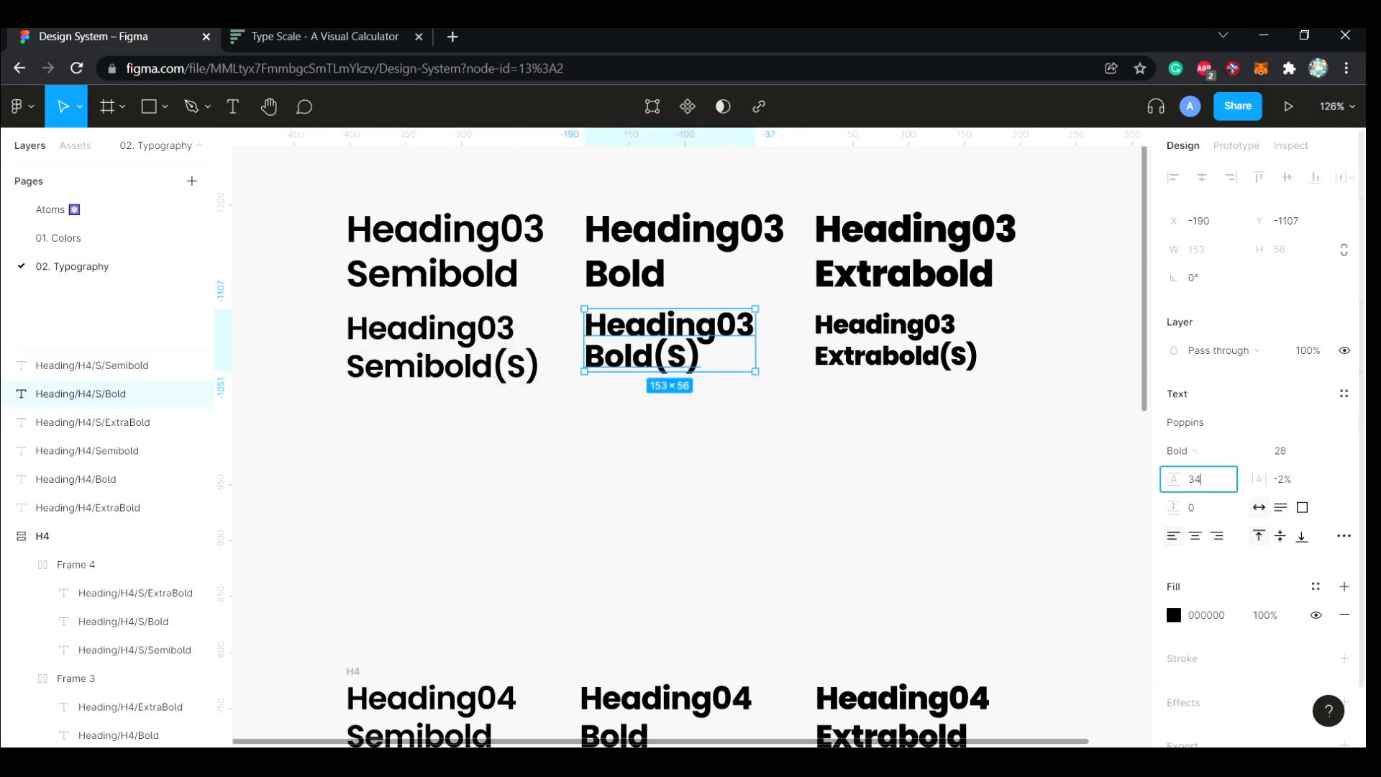
pyautogui.press('Return')
pyautogui.click(889, 341)
pyautogui.write('28')
pyautogui.press('Return')
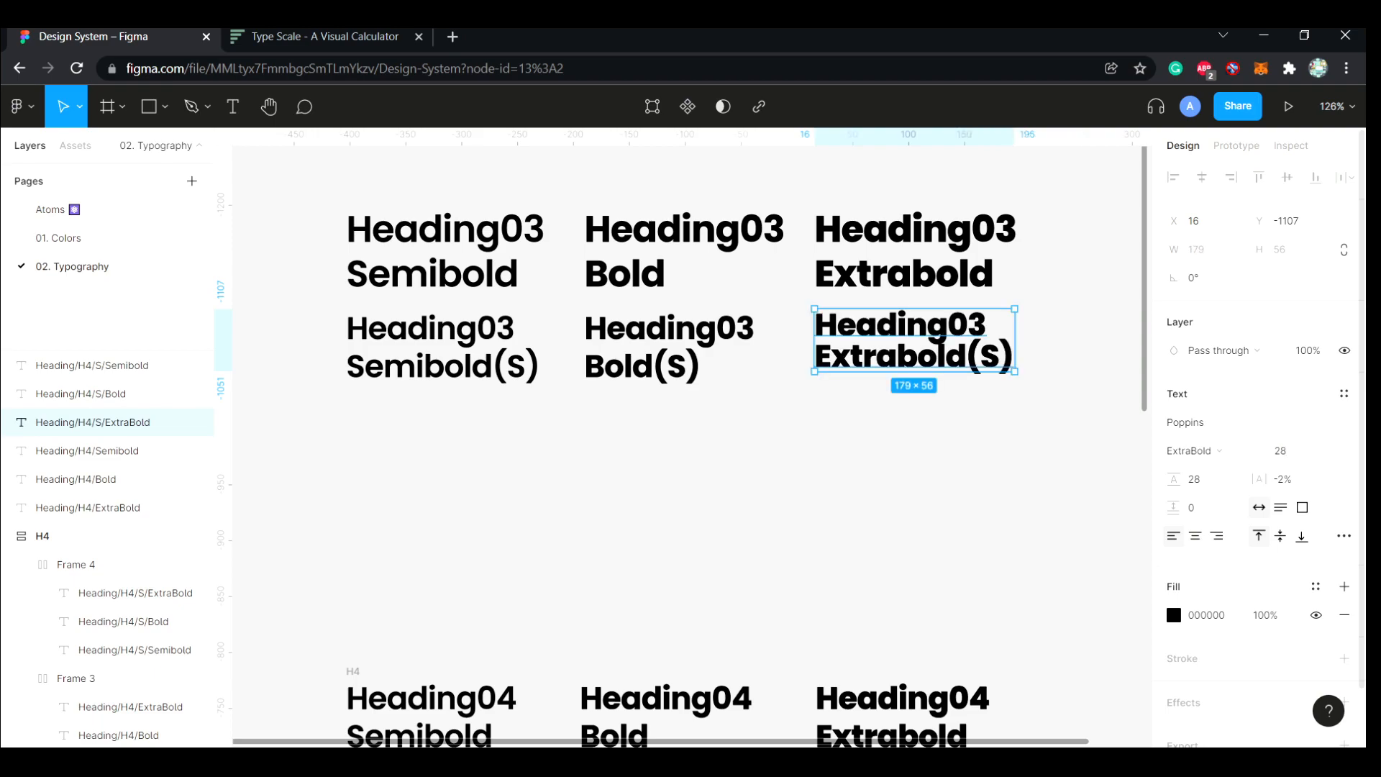
pyautogui.write('34')
pyautogui.press('Return')
pyautogui.press('Escape')
pyautogui.scroll(-2, 900, 536)
pyautogui.keyDown('ctrl'); pyautogui.click(899, 549); pyautogui.keyUp('ctrl')
pyautogui.press('Escape')
pyautogui.scroll(4, 691, 432)
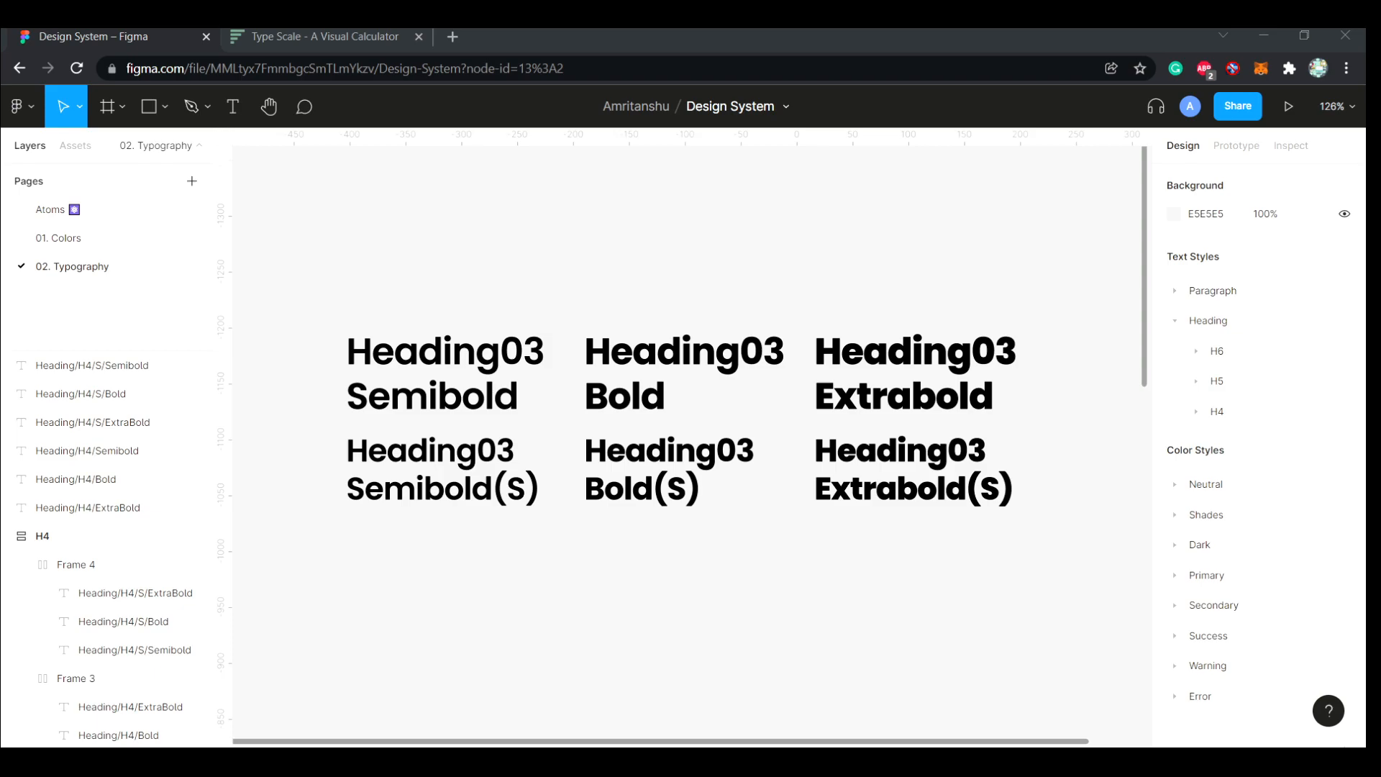
# Move the three upper-row Heading03 text layers above the (S) layers in the layer order
pyautogui.click(445, 374)
pyautogui.press('Escape')
pyautogui.click(445, 374)
pyautogui.keyDown('shift'); pyautogui.click(684, 374); pyautogui.keyUp('shift')
pyautogui.keyDown('shift'); pyautogui.click(916, 375); pyautogui.keyUp('shift')
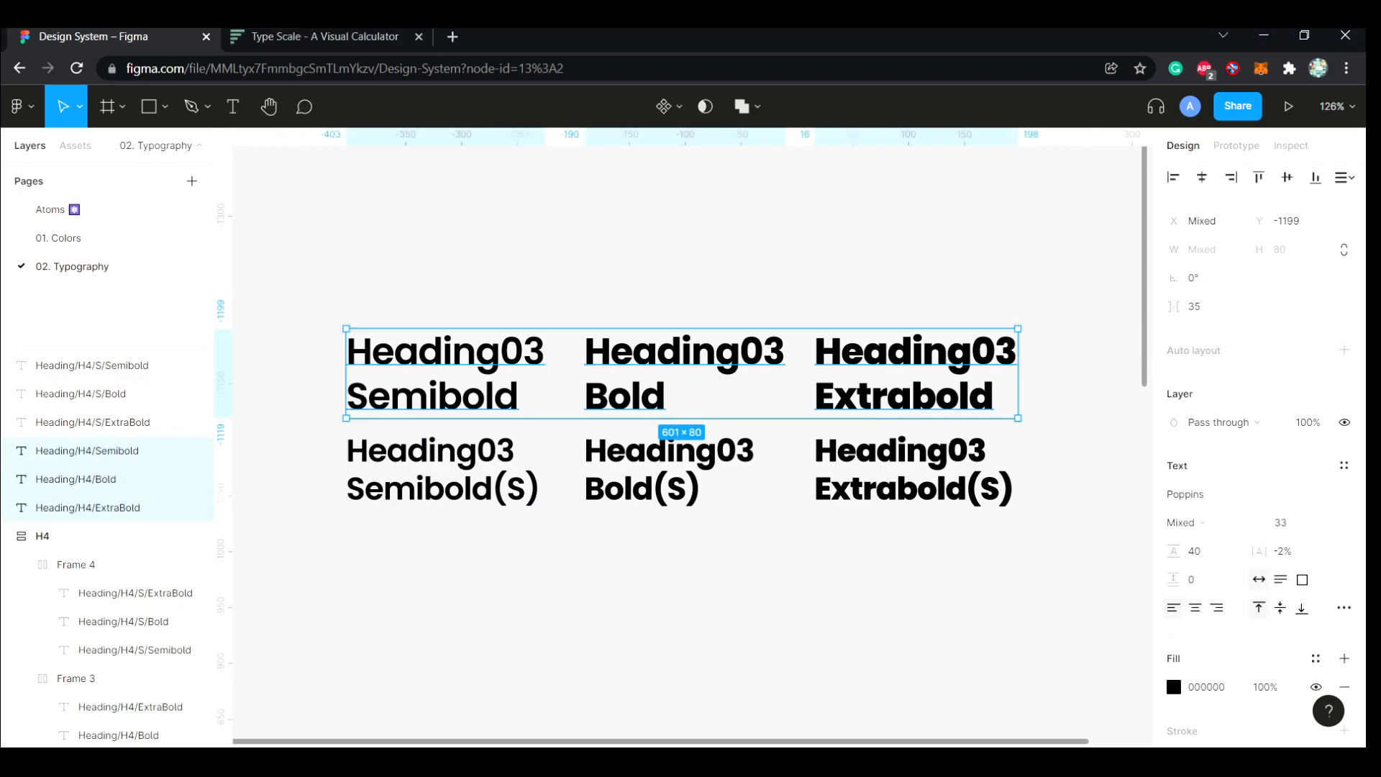
pyautogui.moveTo(108, 451); pyautogui.dragTo(107, 352)
pyautogui.press('Escape')
pyautogui.click(669, 471)
pyautogui.click(914, 471)
pyautogui.press('Escape')
# Replace H4 with H3 in the layer names of all six Heading03 texts using Rename It's Find & Replace
pyautogui.moveTo(316, 322); pyautogui.dragTo(853, 532)
pyautogui.hotkey('ctrl', '/')
pyautogui.write('renam')
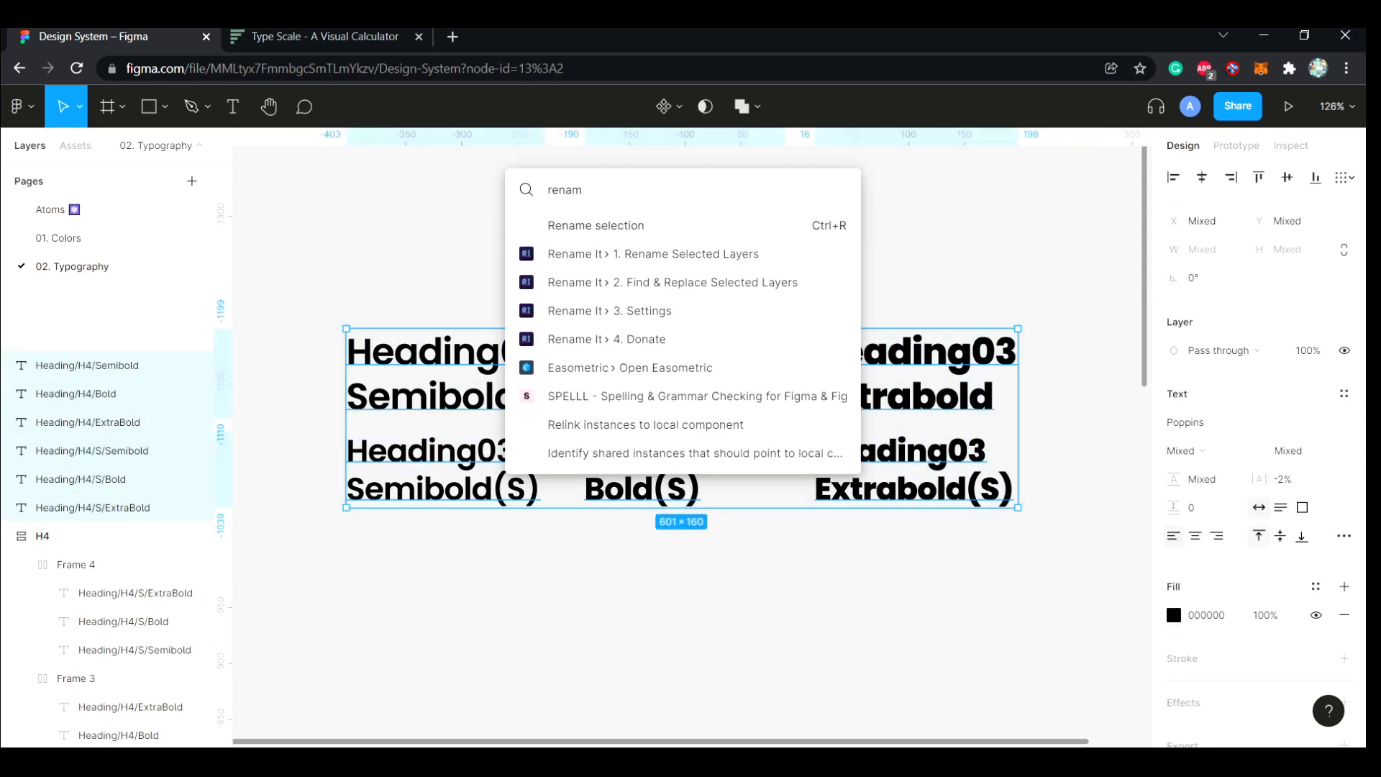
pyautogui.press('Return')
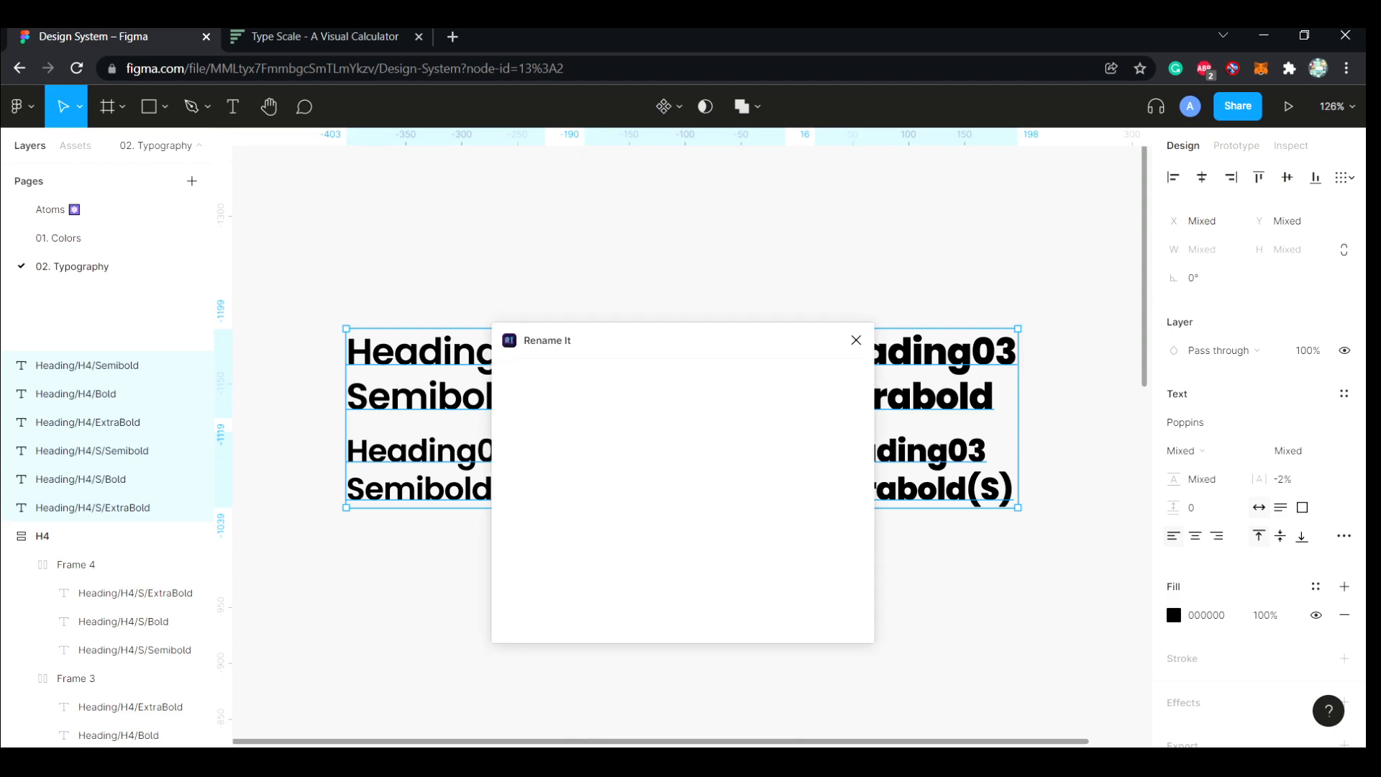
pyautogui.write('H4')
pyautogui.press('Tab')
pyautogui.write('H3')
pyautogui.press('Return')
# Generate text styles from the six Heading03 texts and collapse the H3 style group
pyautogui.hotkey('ctrl', '/')
pyautogui.press('Down')
pyautogui.press('Return')
pyautogui.press('Escape')
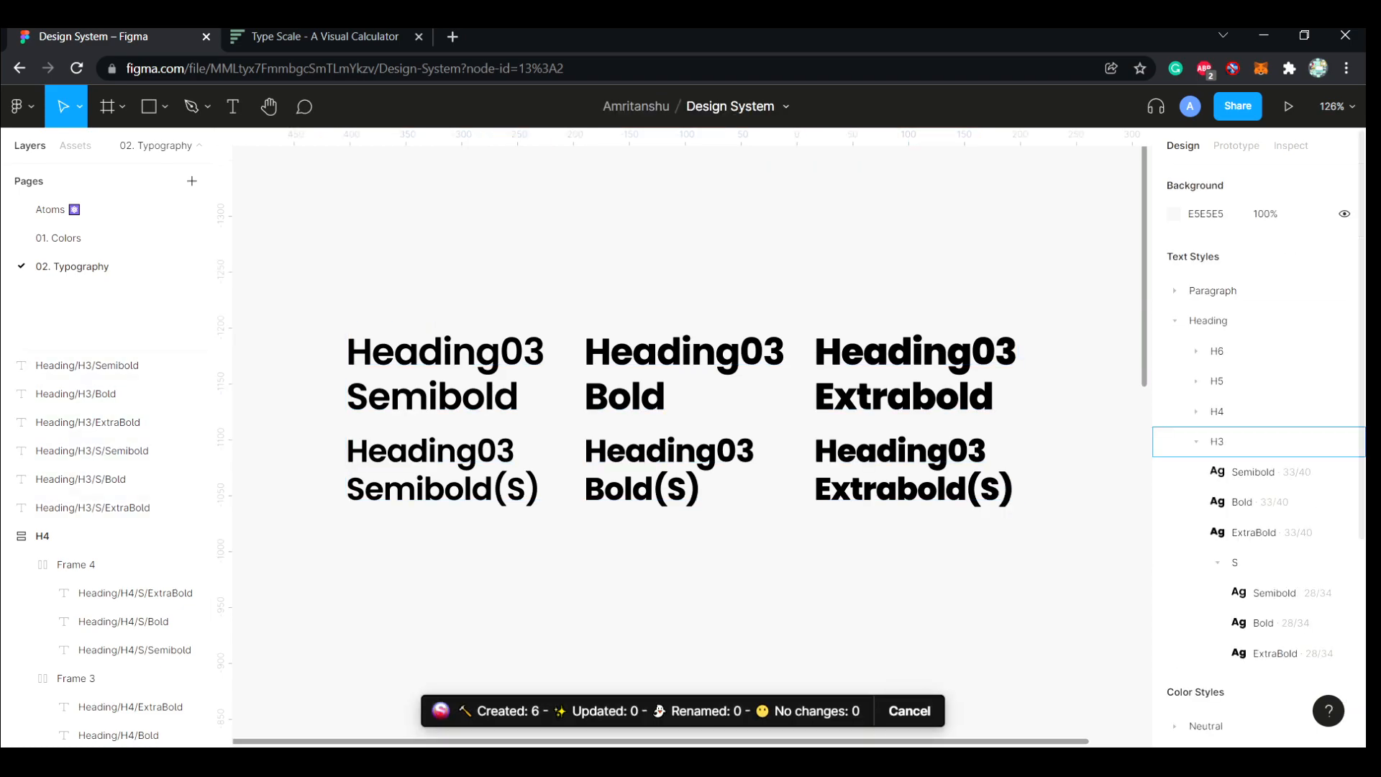
pyautogui.click(1197, 441)
# Duplicate the six Heading03 texts above the originals with a gap of about 152
pyautogui.scroll(1, 791, 431)
pyautogui.scroll(1, 1007, 648)
pyautogui.moveTo(1016, 678); pyautogui.dragTo(353, 474)
pyautogui.scroll(2, 691, 576)
pyautogui.moveTo(669, 628); pyautogui.dragTo(670, 279)
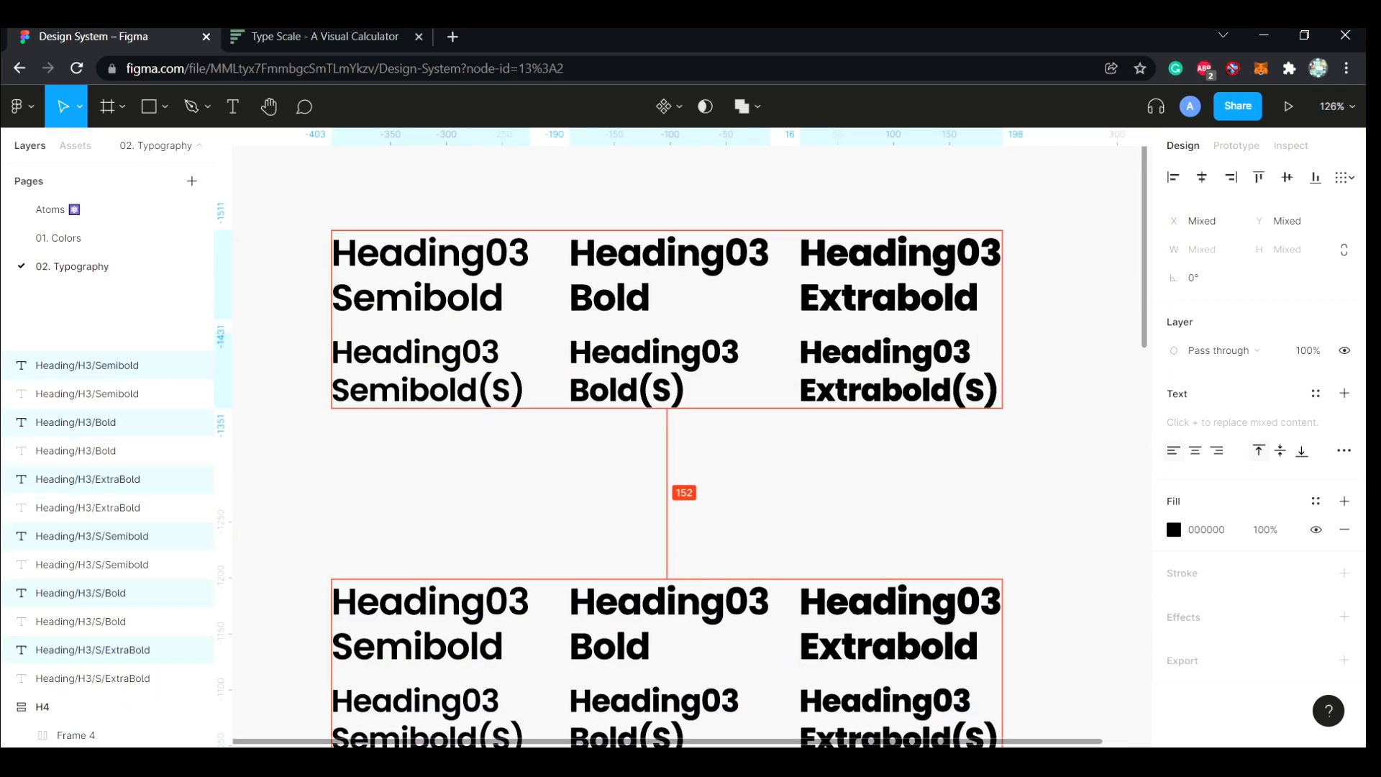
pyautogui.click(305, 432)
pyautogui.scroll(-2, 309, 403)
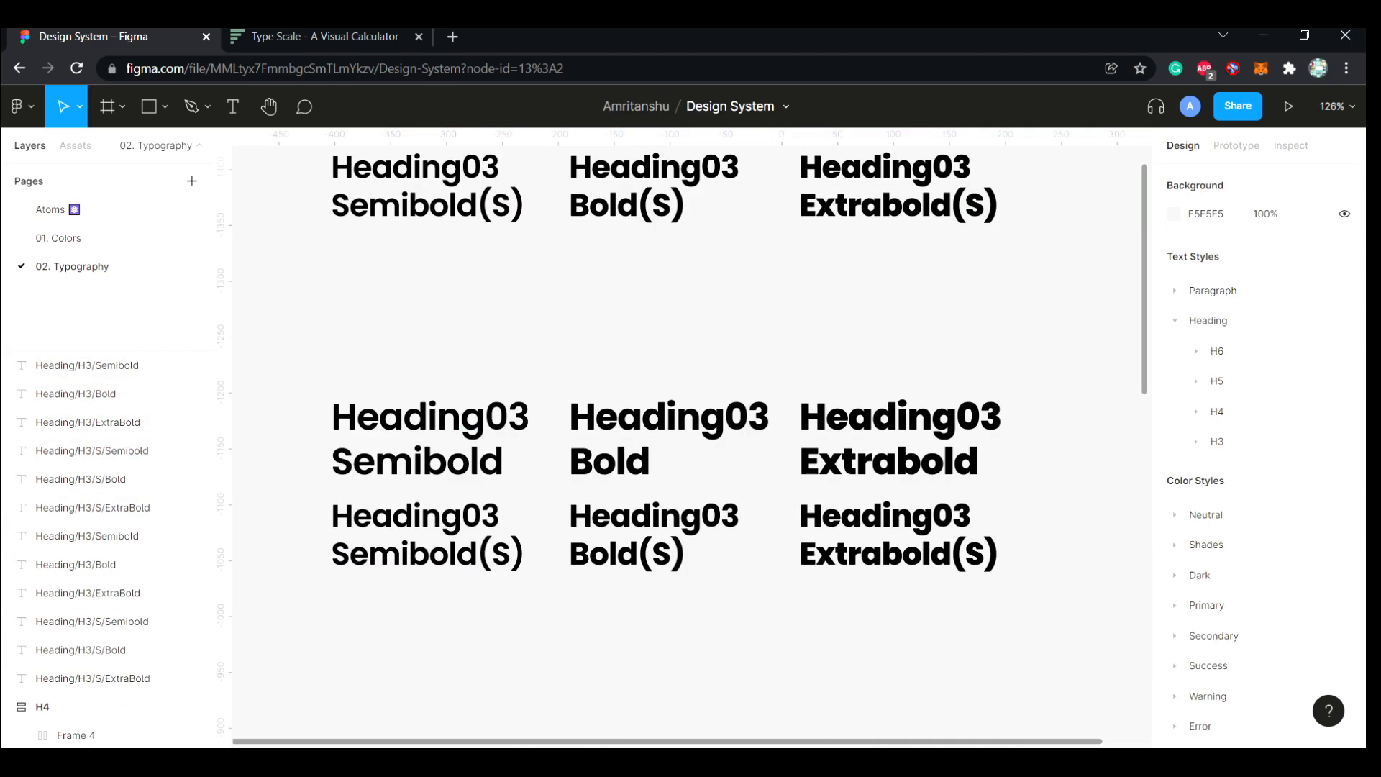
# Put the upper and lower rows of the original Heading03 texts each in their own auto layout frame
pyautogui.moveTo(309, 352); pyautogui.dragTo(936, 449)
pyautogui.hotkey('shift', 'a')
pyautogui.moveTo(1014, 634); pyautogui.dragTo(496, 513)
pyautogui.hotkey('shift', 'a')
pyautogui.moveTo(299, 349); pyautogui.dragTo(911, 560)
pyautogui.hotkey('shift', 'a')
pyautogui.hotkey('ctrl', 'z')
pyautogui.click(762, 612)
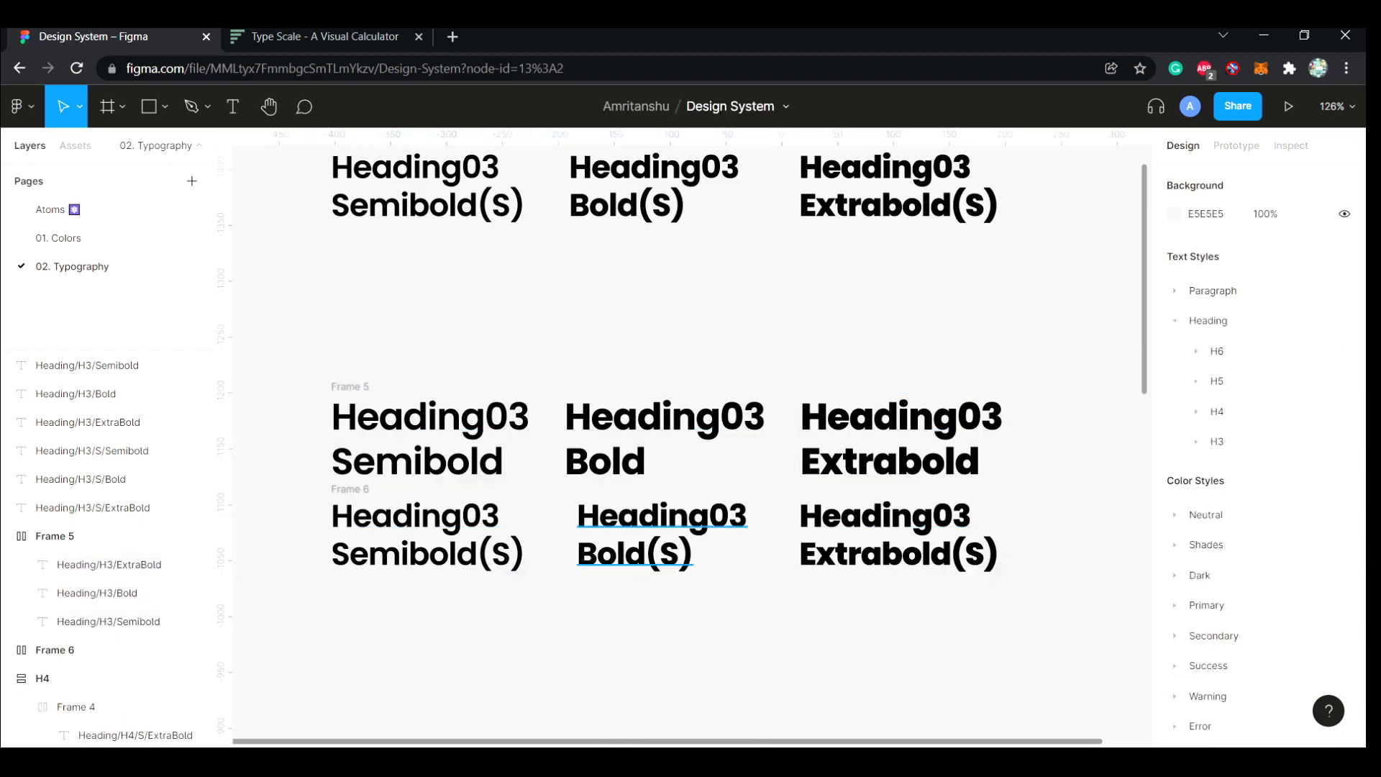
# Combine the two Heading03 row frames into one vertical auto layout frame and name it H3
pyautogui.click(439, 449)
pyautogui.keyDown('shift'); pyautogui.click(432, 540); pyautogui.keyUp('shift')
pyautogui.click(431, 536)
pyautogui.click(287, 518)
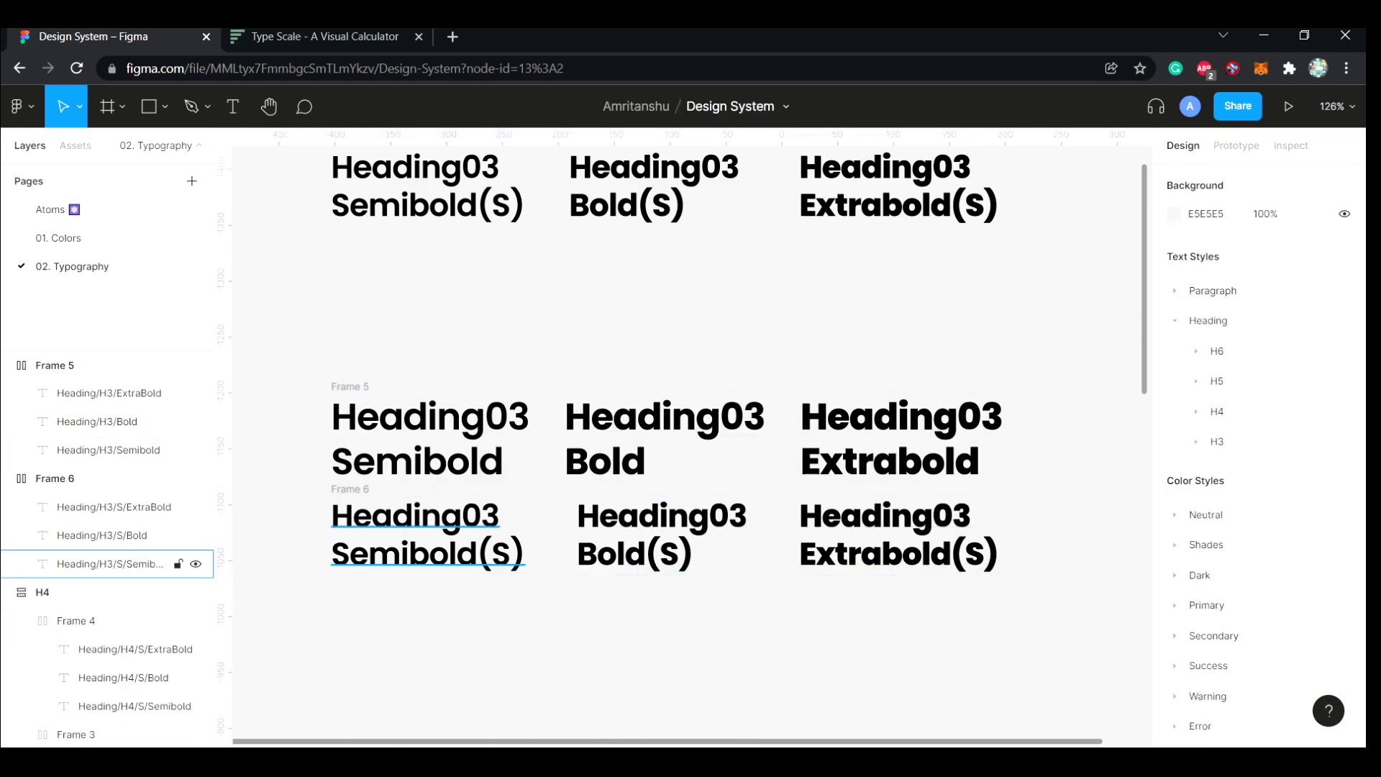
pyautogui.click(101, 478)
pyautogui.keyDown('shift'); pyautogui.click(100, 365); pyautogui.keyUp('shift')
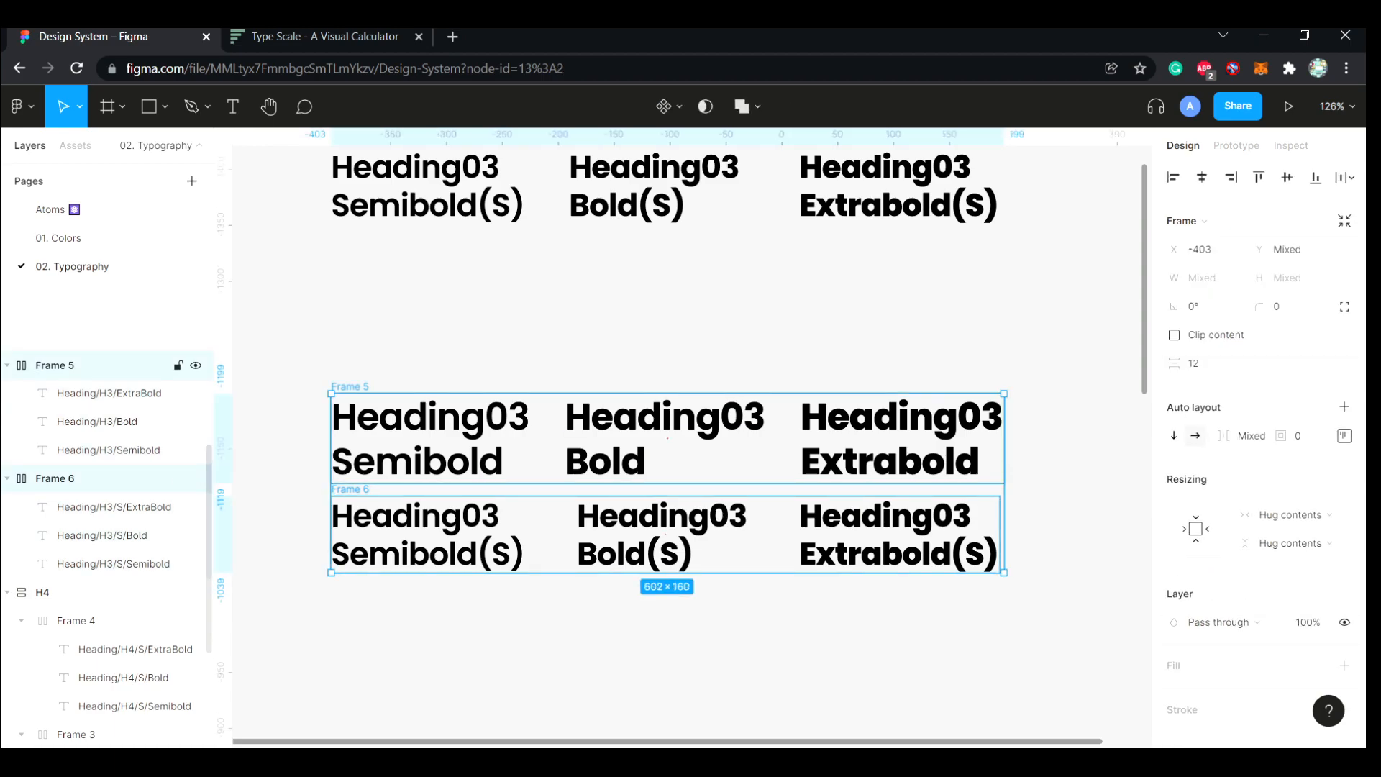
pyautogui.hotkey('shift', 'a')
pyautogui.write('H3')
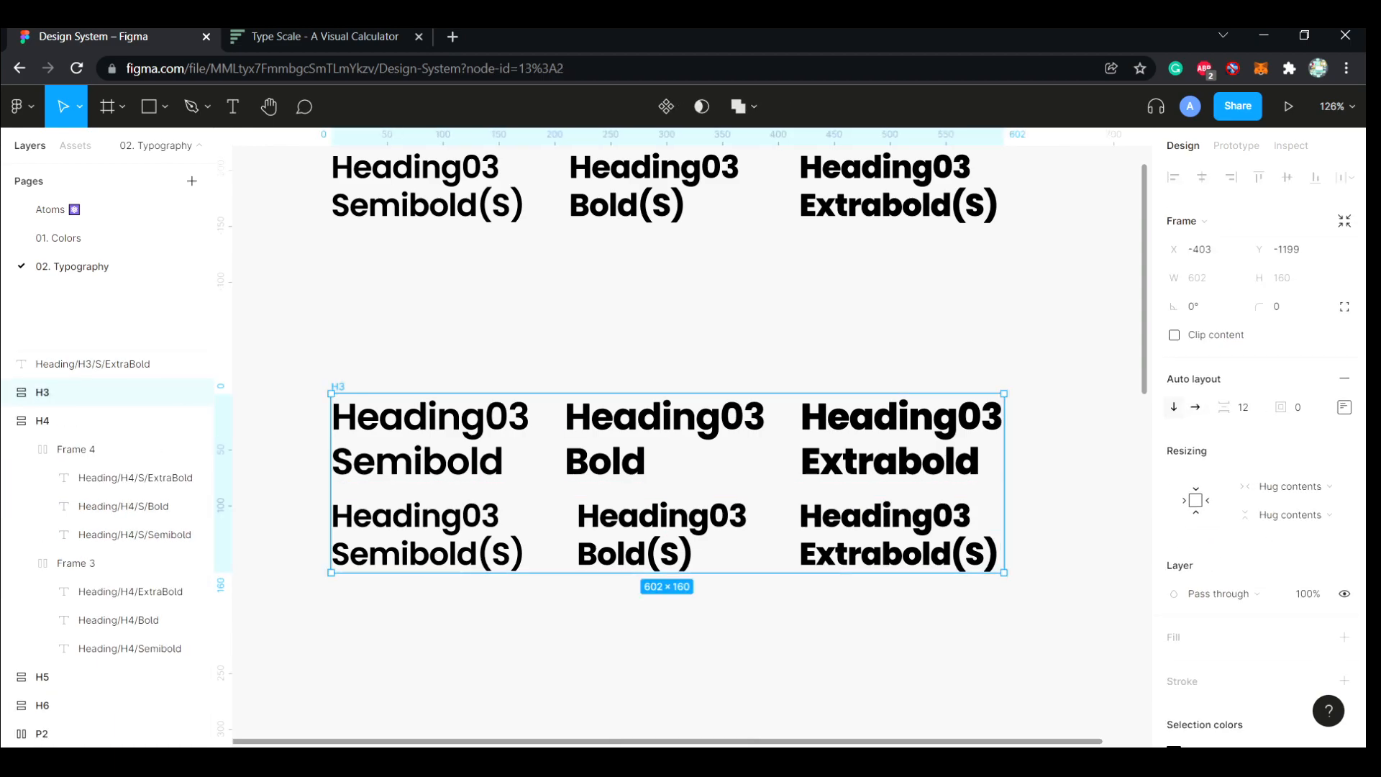
# Move the H3 frame down to just above the H4 frame and collapse the H4 layers
pyautogui.click(432, 324)
pyautogui.scroll(-3, 432, 324)
pyautogui.moveTo(431, 248); pyautogui.dragTo(432, 476)
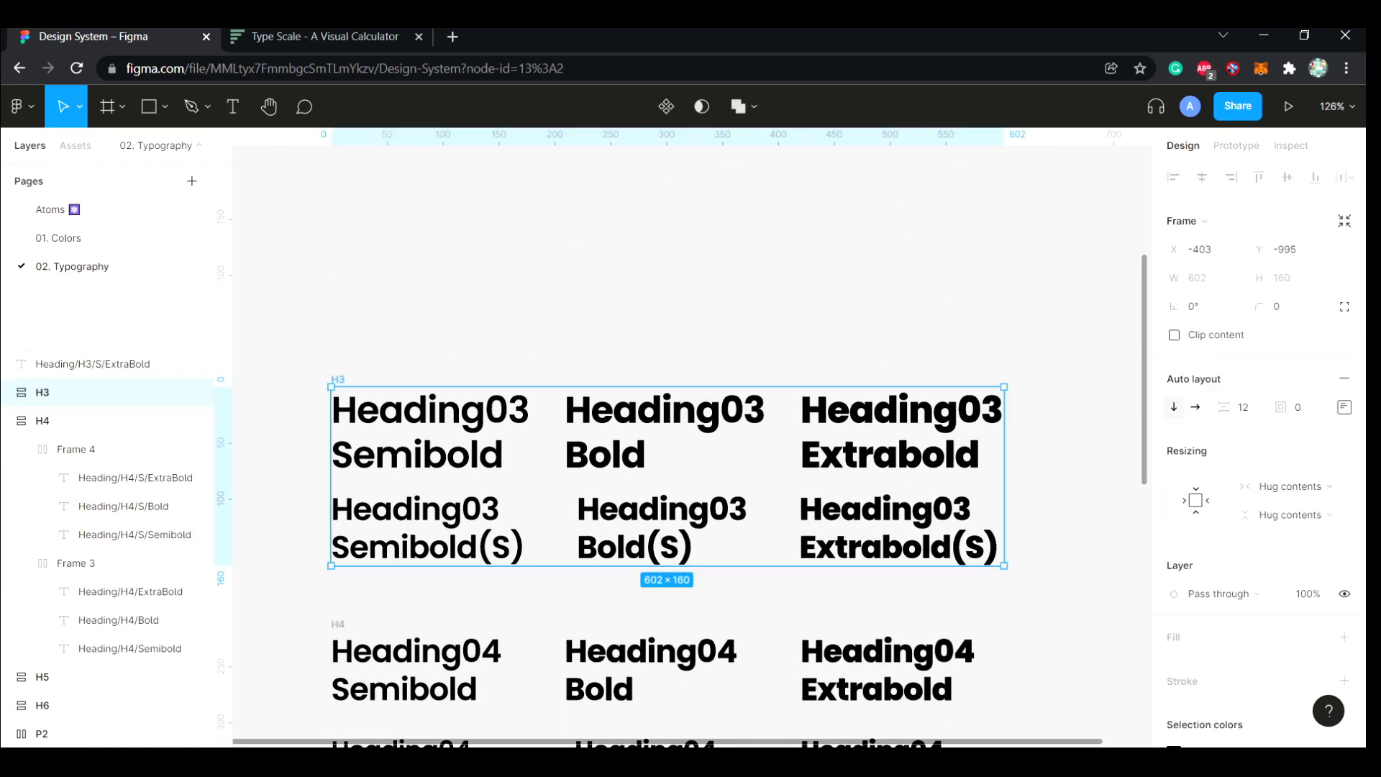
pyautogui.click(647, 288)
pyautogui.scroll(8, 648, 360)
pyautogui.click(7, 421)
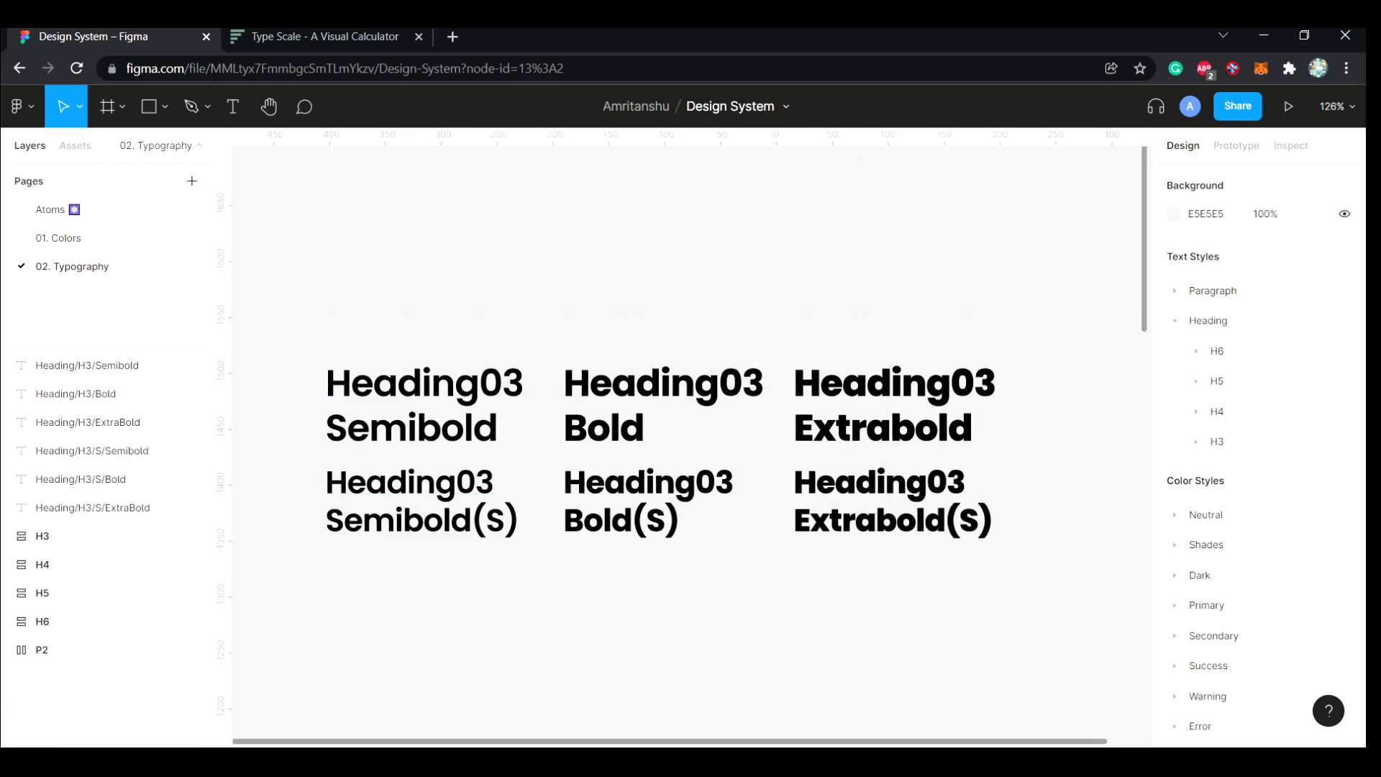
# Change the heading text of the three larger duplicated samples to Heading02
pyautogui.doubleClick(523, 384)
pyautogui.click(522, 384)
pyautogui.press('BackSpace')
pyautogui.write('2')
pyautogui.click(762, 384)
pyautogui.press('BackSpace')
pyautogui.press('2')
pyautogui.click(994, 385)
pyautogui.press('BackSpace')
pyautogui.write('2')
# Change the heading text of the three smaller (S) duplicated samples to Heading02
pyautogui.click(964, 483)
pyautogui.press('BackSpace')
pyautogui.write('2')
pyautogui.click(732, 483)
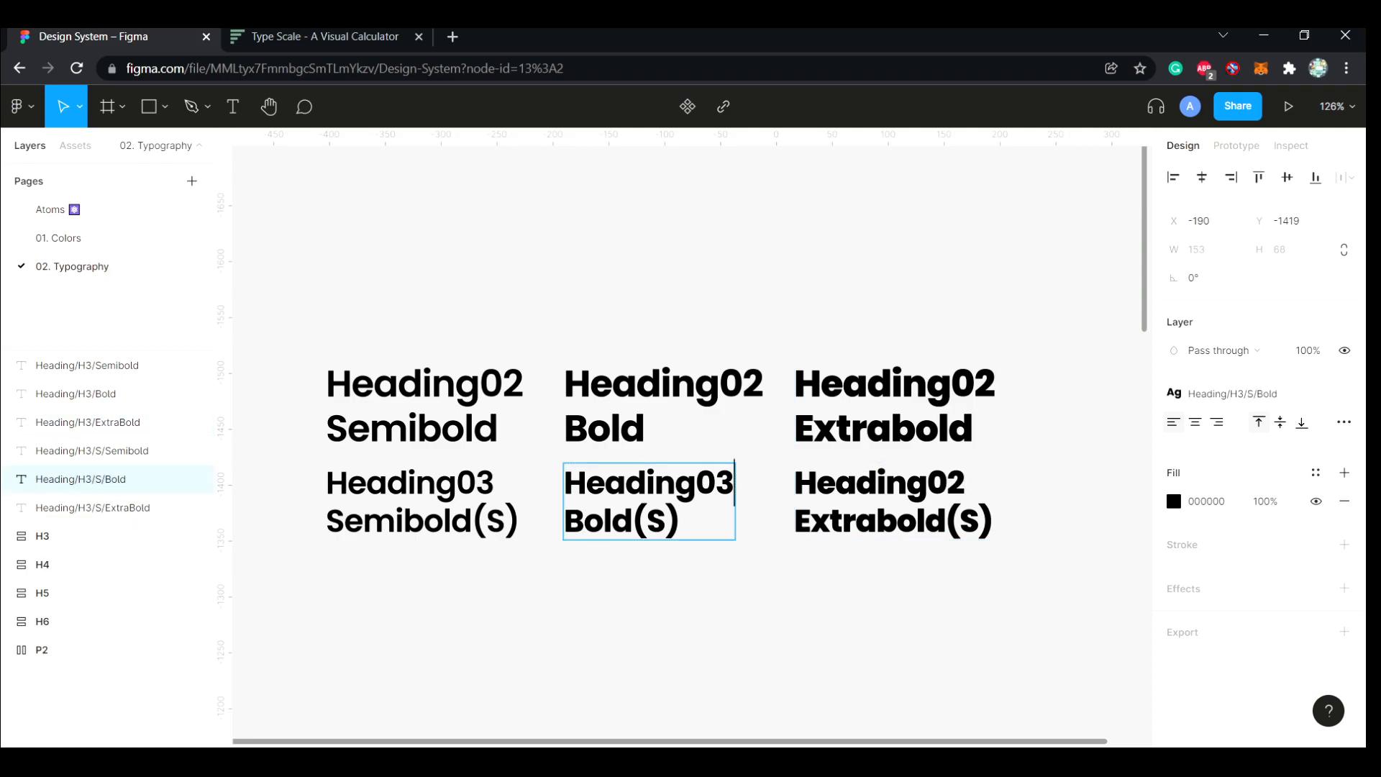
pyautogui.click(494, 484)
pyautogui.press('BackSpace')
pyautogui.write('2')
pyautogui.press('Escape')
# Switch to Type Scale, select the 39.81 px size value, and return to the Figma design
pyautogui.hotkey('ctrl', 'Tab')
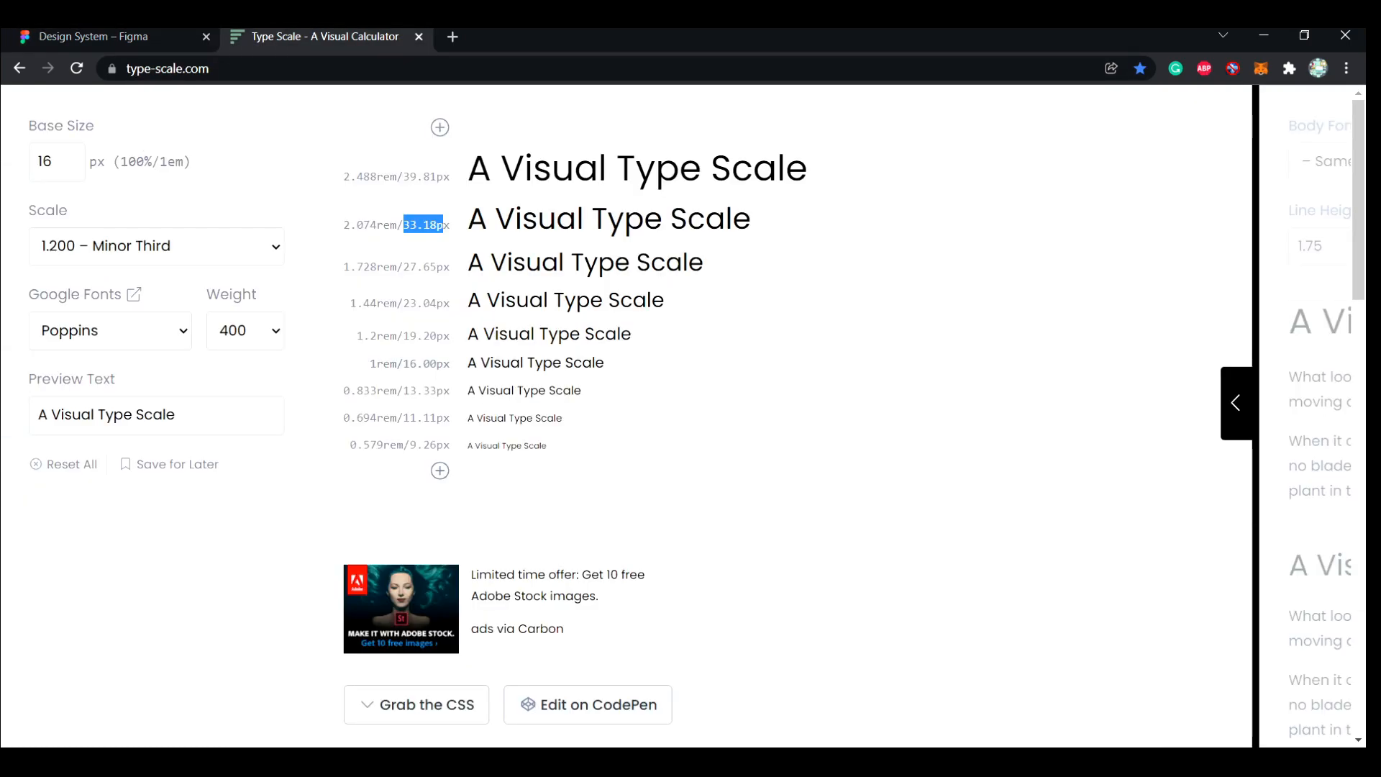
pyautogui.moveTo(391, 177); pyautogui.dragTo(436, 177)
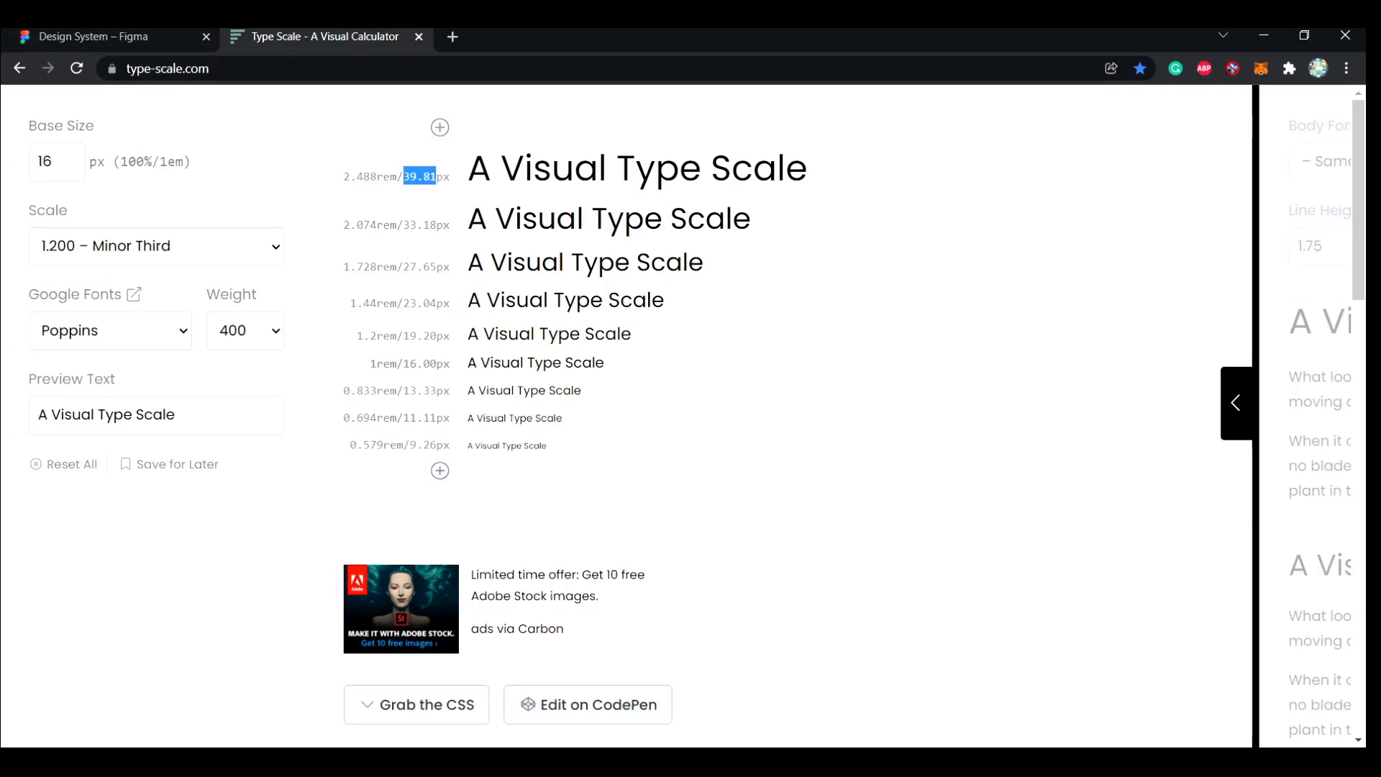
pyautogui.click(107, 37)
# Detach the H3 text styles from all six Heading02 texts
pyautogui.click(87, 365)
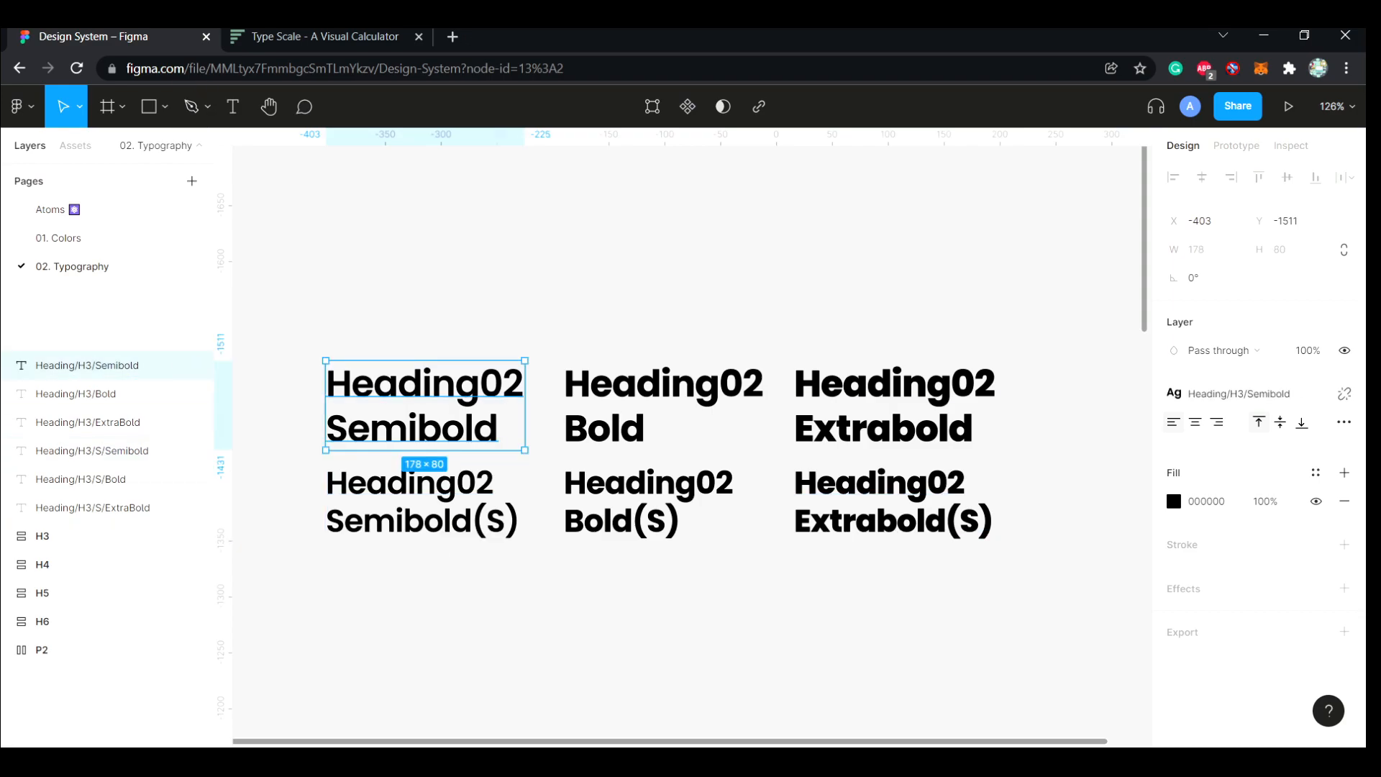
pyautogui.click(1345, 394)
pyautogui.click(87, 393)
pyautogui.click(1345, 394)
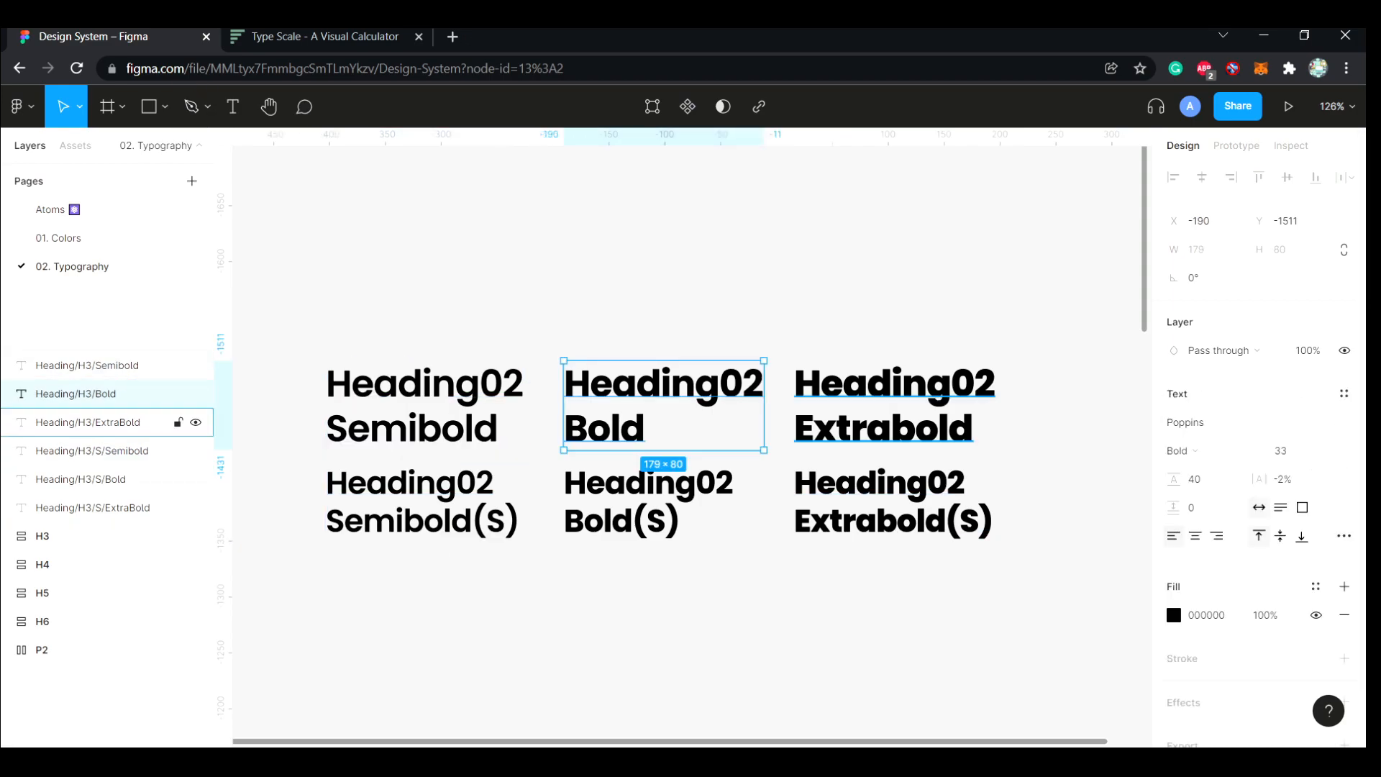
pyautogui.click(87, 422)
pyautogui.click(1345, 394)
pyautogui.click(87, 450)
pyautogui.click(87, 480)
pyautogui.click(1345, 393)
pyautogui.click(87, 508)
# Set the Heading02 Semibold text to size 40 with line height 48 and move it up clear of the row
pyautogui.click(424, 405)
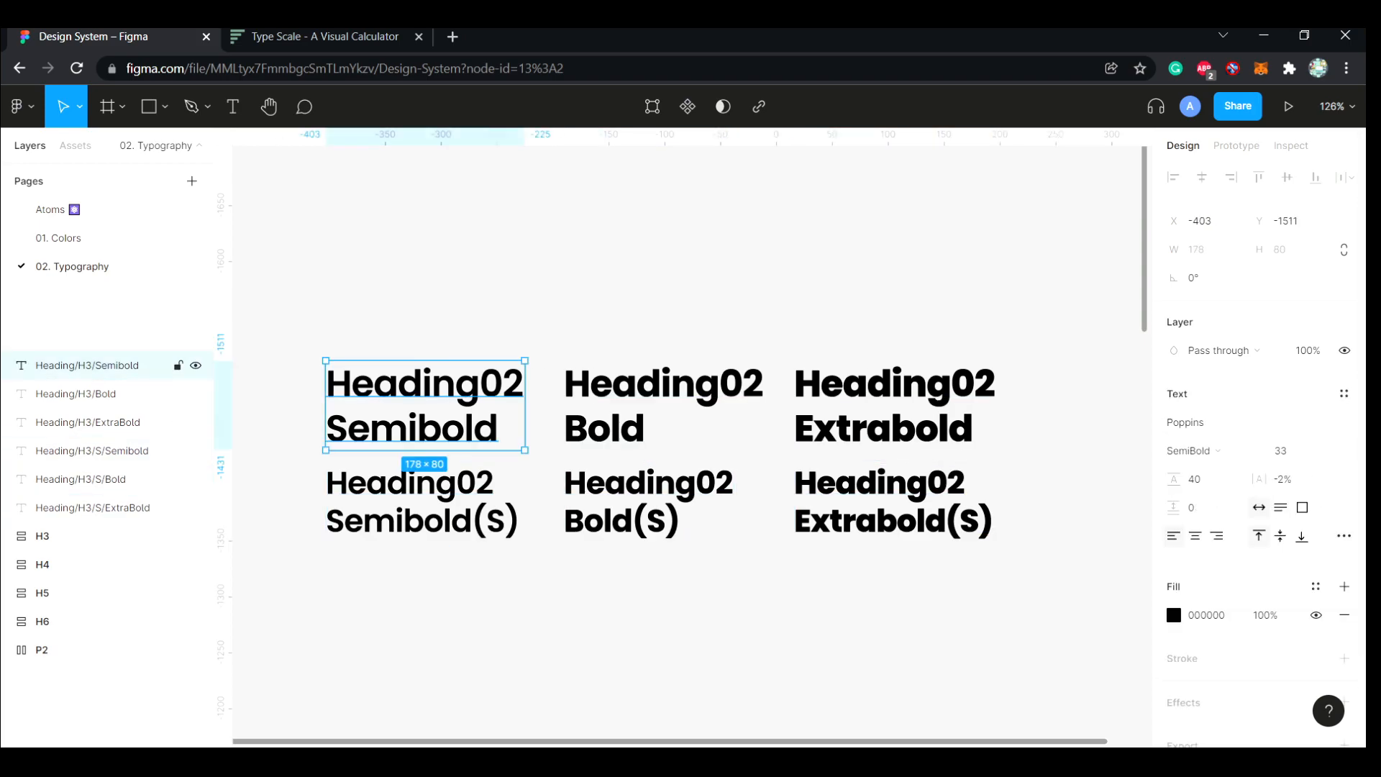
pyautogui.click(1286, 452)
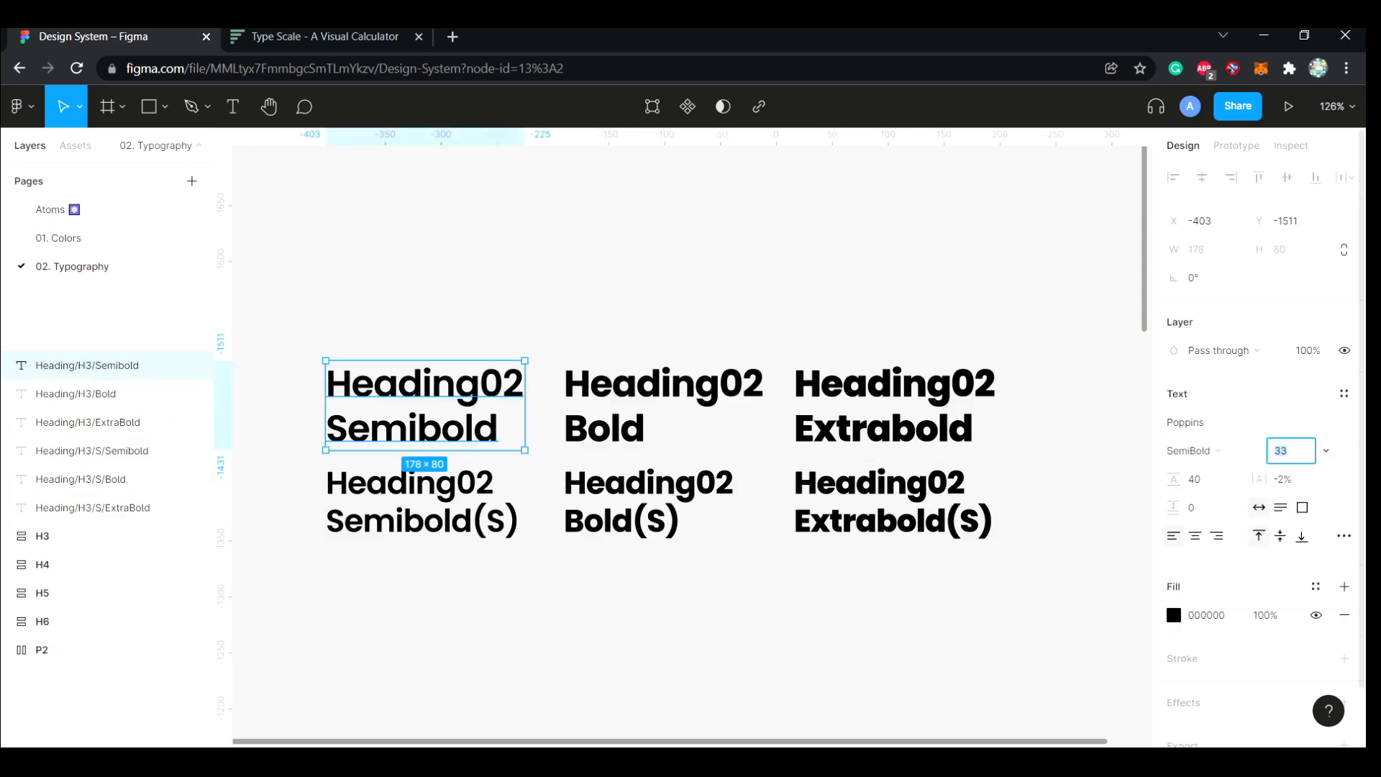
pyautogui.write('40')
pyautogui.press('Tab')
pyautogui.write('39.81*1.20')
pyautogui.press('Return')
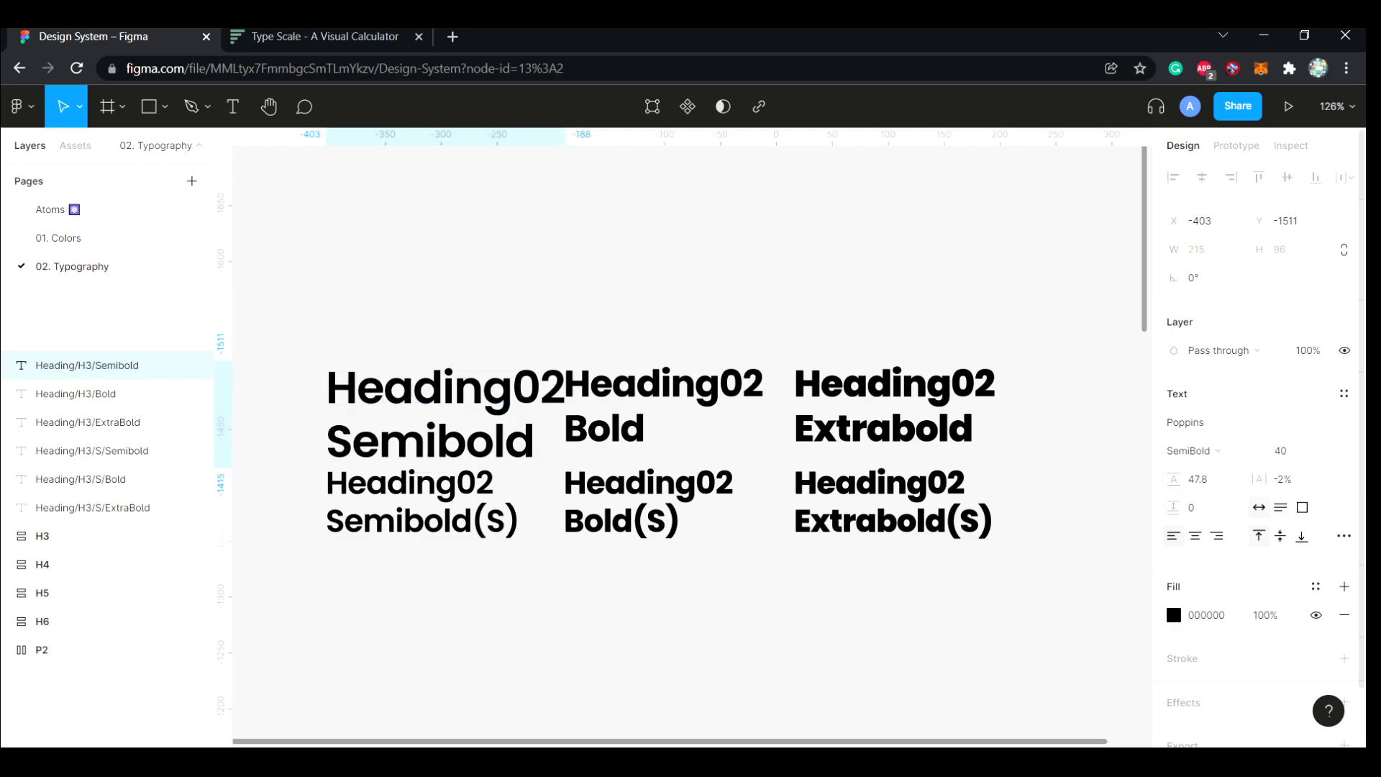
pyautogui.click(1203, 480)
pyautogui.write('48')
pyautogui.press('Return')
pyautogui.click(662, 303)
pyautogui.moveTo(460, 413); pyautogui.dragTo(446, 269)
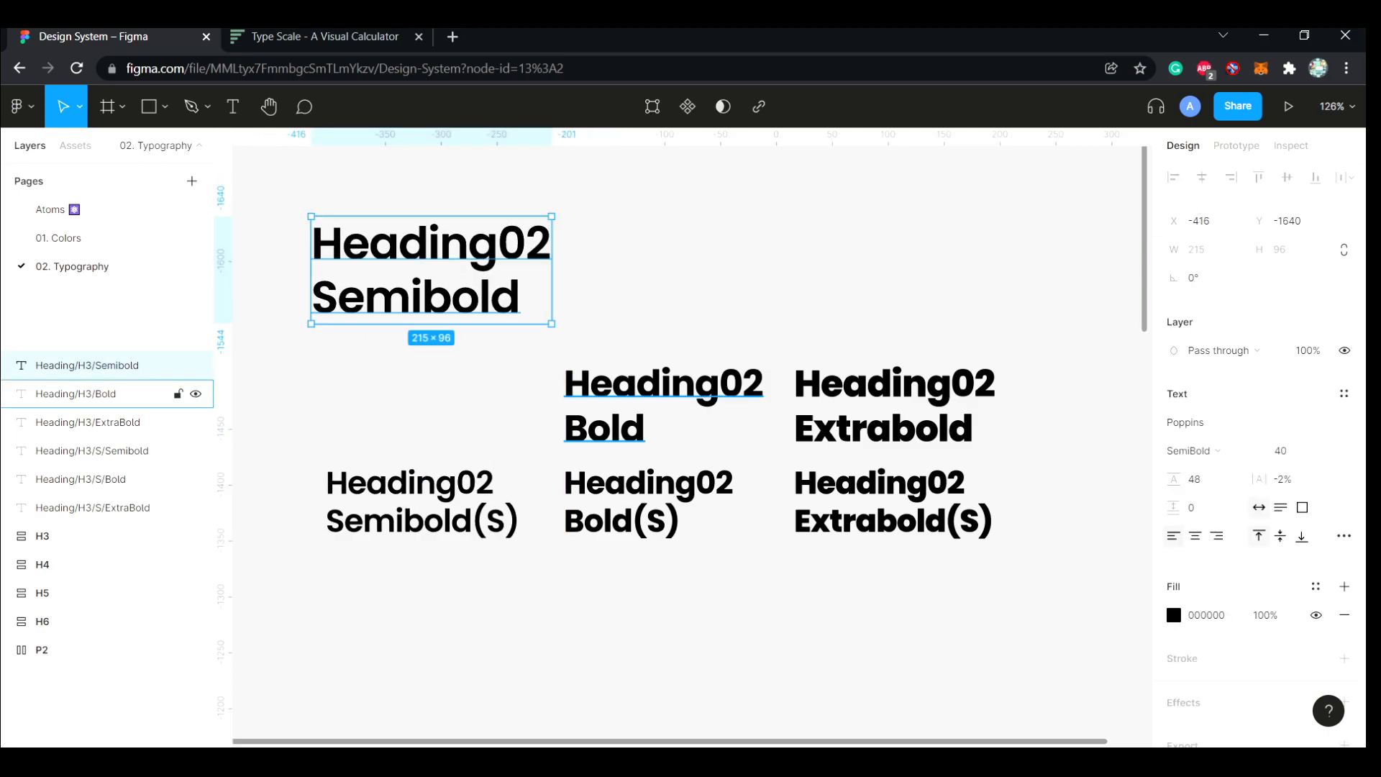
# Set the Heading02 Bold text to size 40 with line height 48 and place it beside the raised Semibold text
pyautogui.click(633, 406)
pyautogui.write('40')
pyautogui.press('Tab')
pyautogui.write('48')
pyautogui.press('Return')
pyautogui.moveTo(662, 406); pyautogui.dragTo(686, 258)
# Set the Heading02 Extrabold text to size 40 with line height 48 and place it beside the raised Bold text
pyautogui.click(895, 406)
pyautogui.click(1280, 450)
pyautogui.write('40')
pyautogui.press('Tab')
pyautogui.write('48')
pyautogui.press('Return')
pyautogui.moveTo(899, 410); pyautogui.dragTo(976, 263)
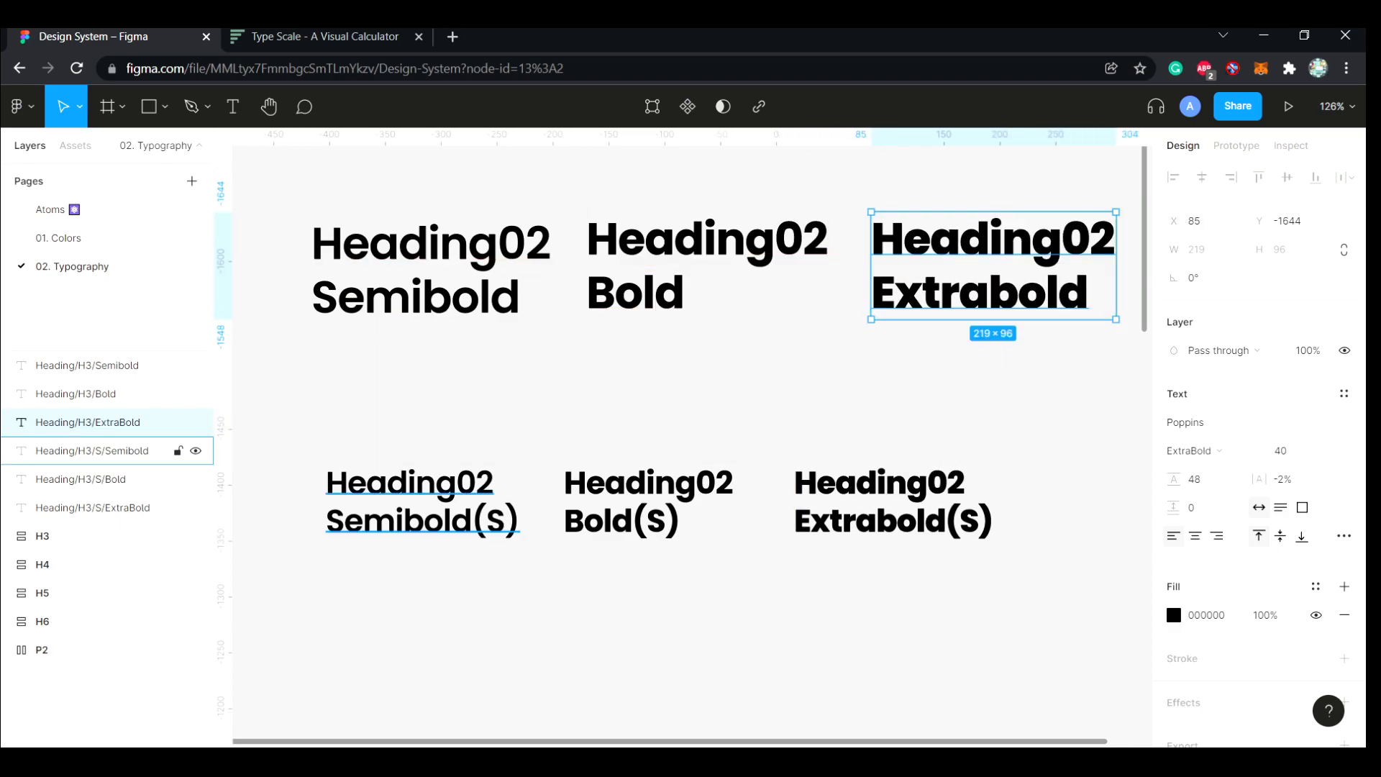
# Inspect the text style of the larger Heading03 Semibold sample in the H3 frame
pyautogui.click(425, 519)
pyautogui.scroll(-6, 425, 520)
pyautogui.doubleClick(446, 536)
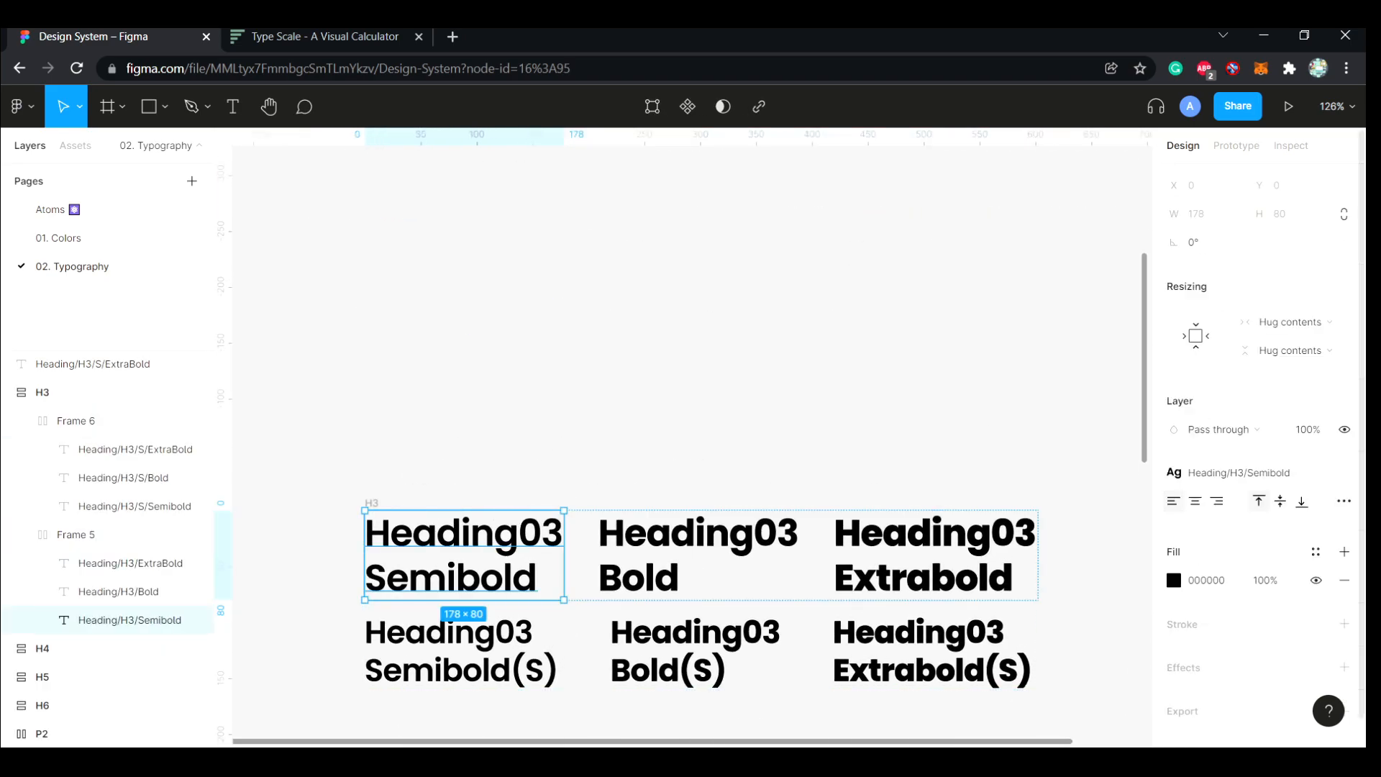
pyautogui.click(1238, 473)
pyautogui.click(691, 425)
pyautogui.scroll(5, 691, 424)
# Set the Heading02 Semibold(S) and Bold(S) texts to size 33 with line height 40
pyautogui.click(475, 424)
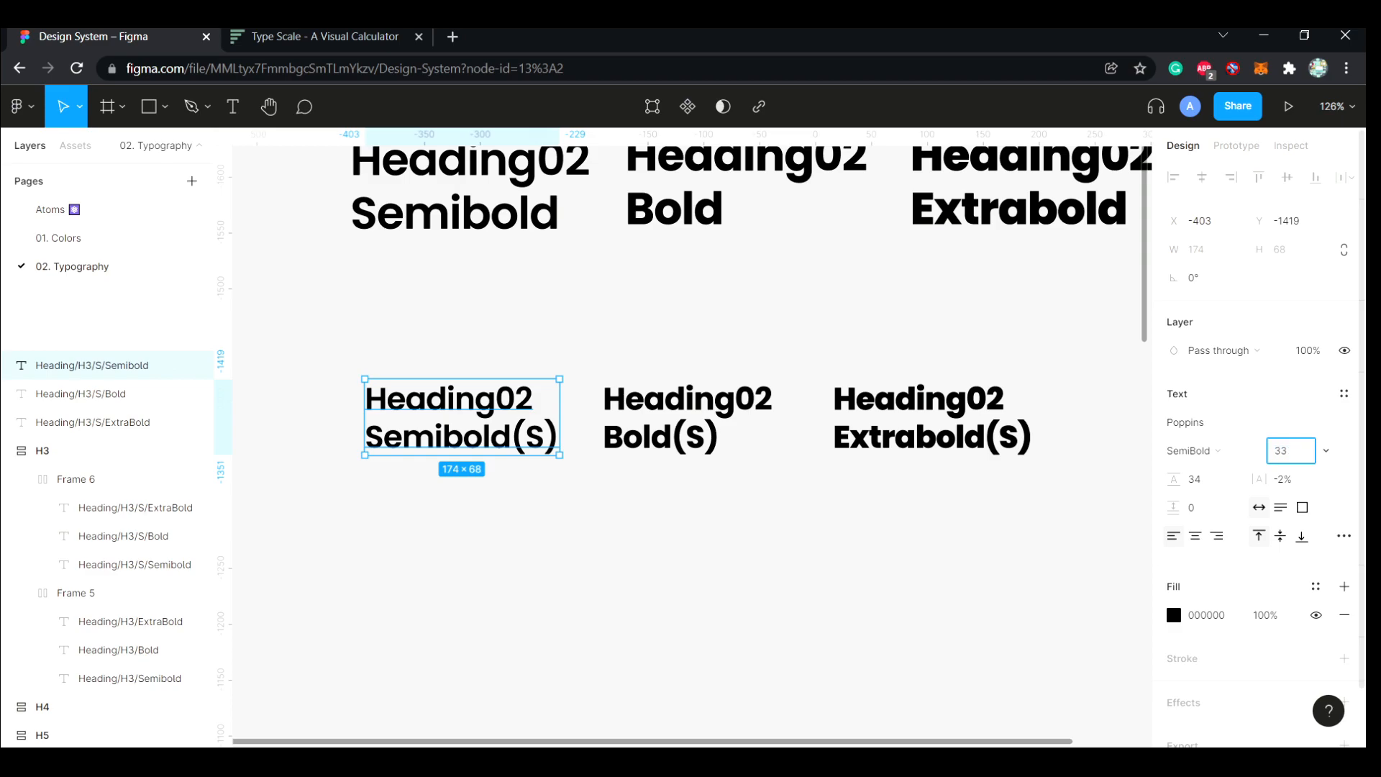
pyautogui.press('Tab')
pyautogui.write('40')
pyautogui.click(684, 425)
pyautogui.click(1289, 451)
pyautogui.write('33')
pyautogui.press('Tab')
pyautogui.write('40')
# Set the Heading02 Extrabold(S) text to size 33 with line height 40
pyautogui.click(932, 425)
pyautogui.click(1287, 451)
pyautogui.write('33')
pyautogui.press('Tab')
pyautogui.write('40')
pyautogui.press('Return')
# Move the three smaller (S) Heading02 texts up directly beneath their larger counterparts
pyautogui.click(875, 547)
pyautogui.scroll(2, 875, 547)
pyautogui.hscroll(1, 875, 547)
pyautogui.moveTo(875, 547); pyautogui.dragTo(952, 413)
pyautogui.moveTo(594, 545); pyautogui.dragTo(616, 412)
pyautogui.click(389, 547)
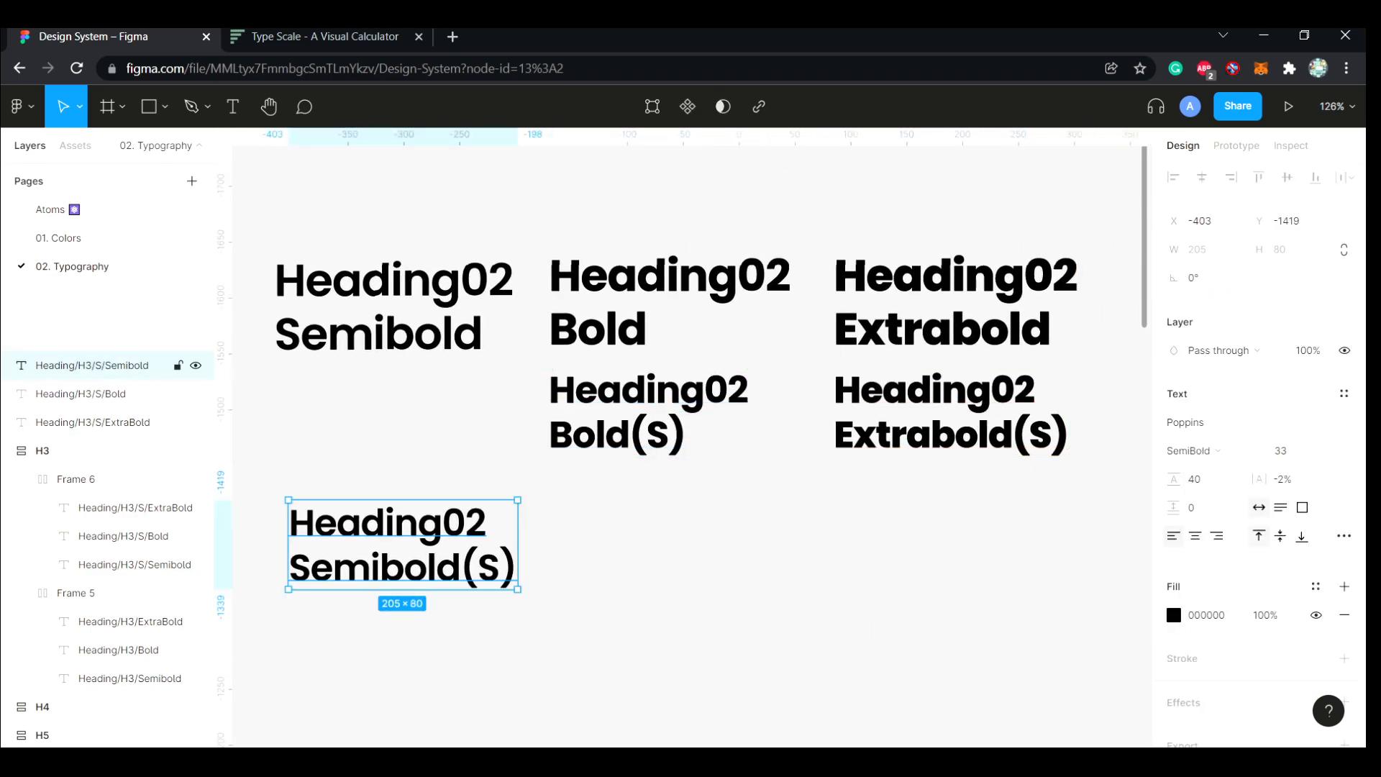
pyautogui.moveTo(388, 546); pyautogui.dragTo(385, 421)
pyautogui.click(382, 309)
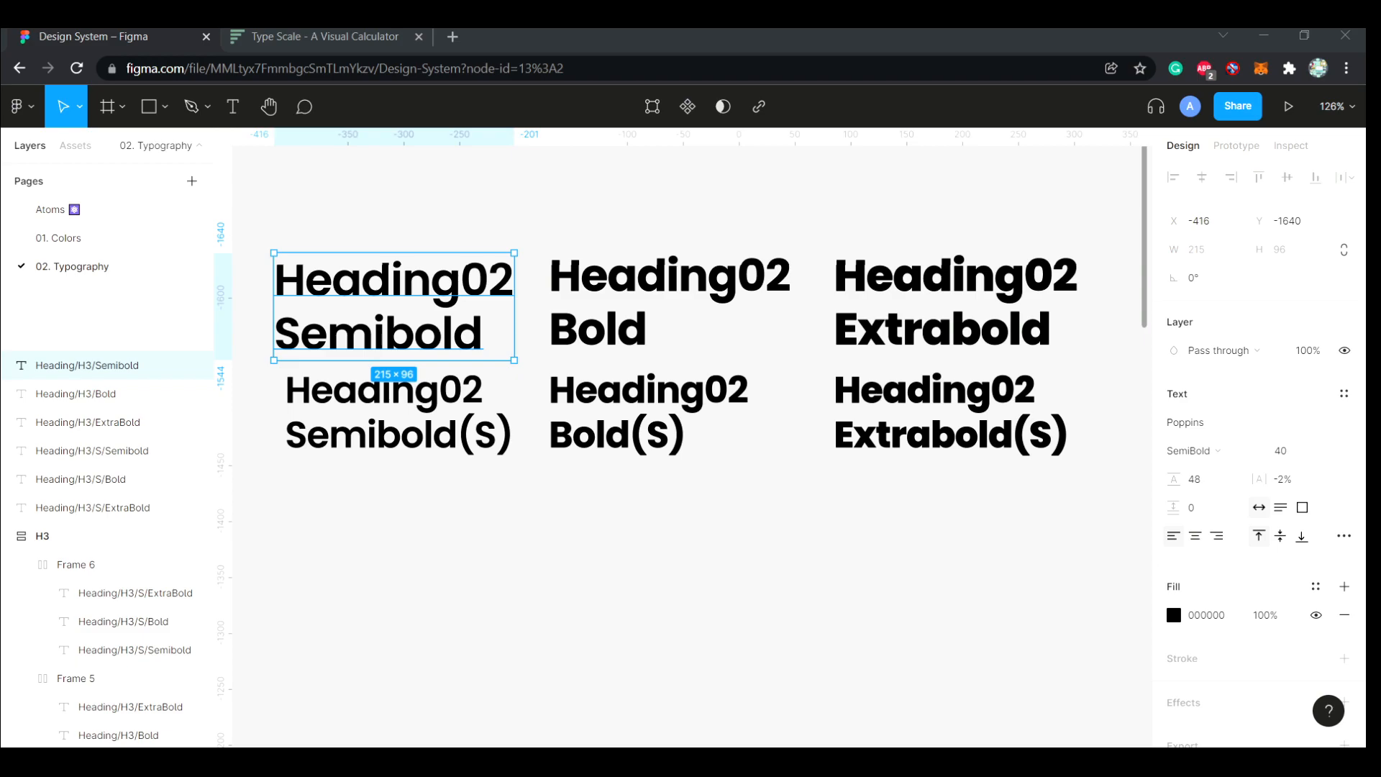
# Replace H3 with H2 in the layer names of all six Heading02 texts using Rename It's Find & Replace
pyautogui.click(278, 199)
pyautogui.moveTo(278, 200); pyautogui.dragTo(1006, 502)
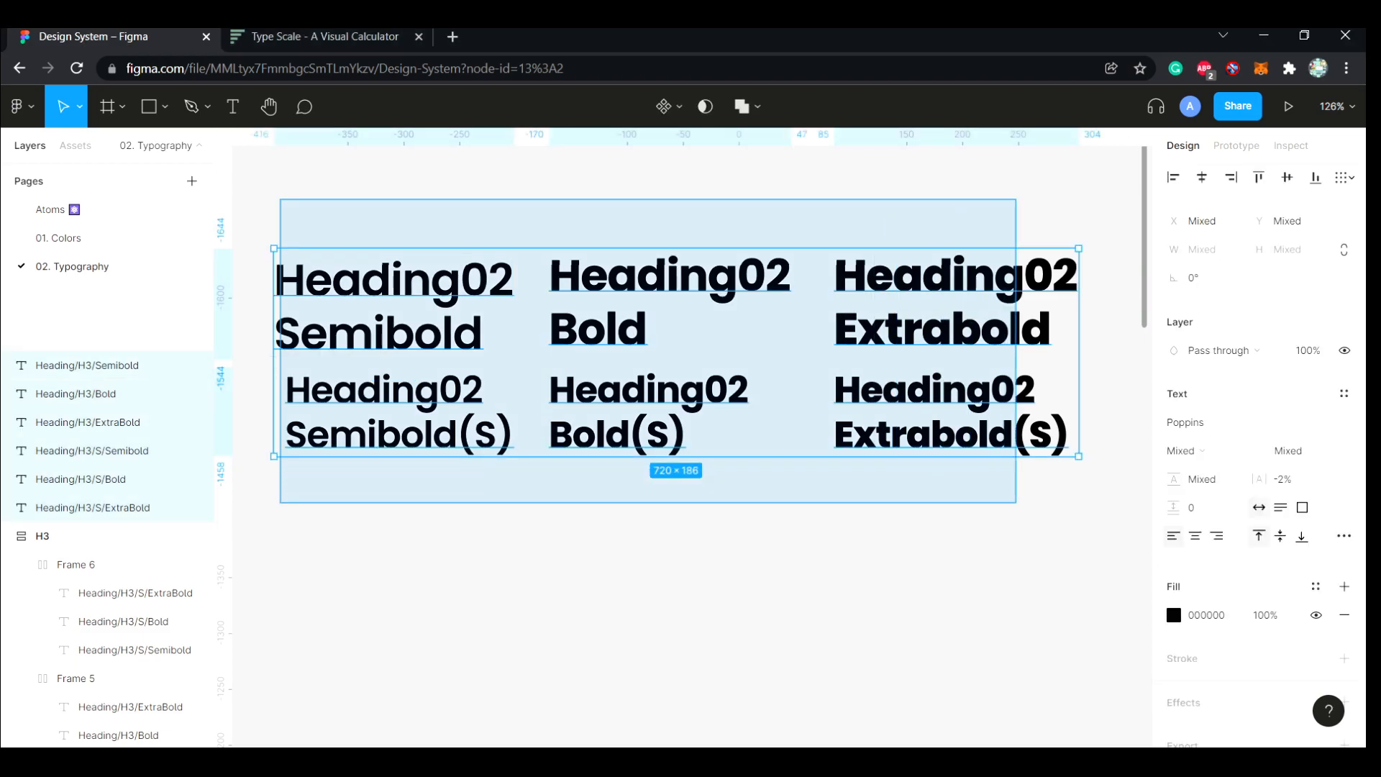
pyautogui.hotkey('ctrl', '/')
pyautogui.press('Down')
pyautogui.press('Return')
pyautogui.write('H3')
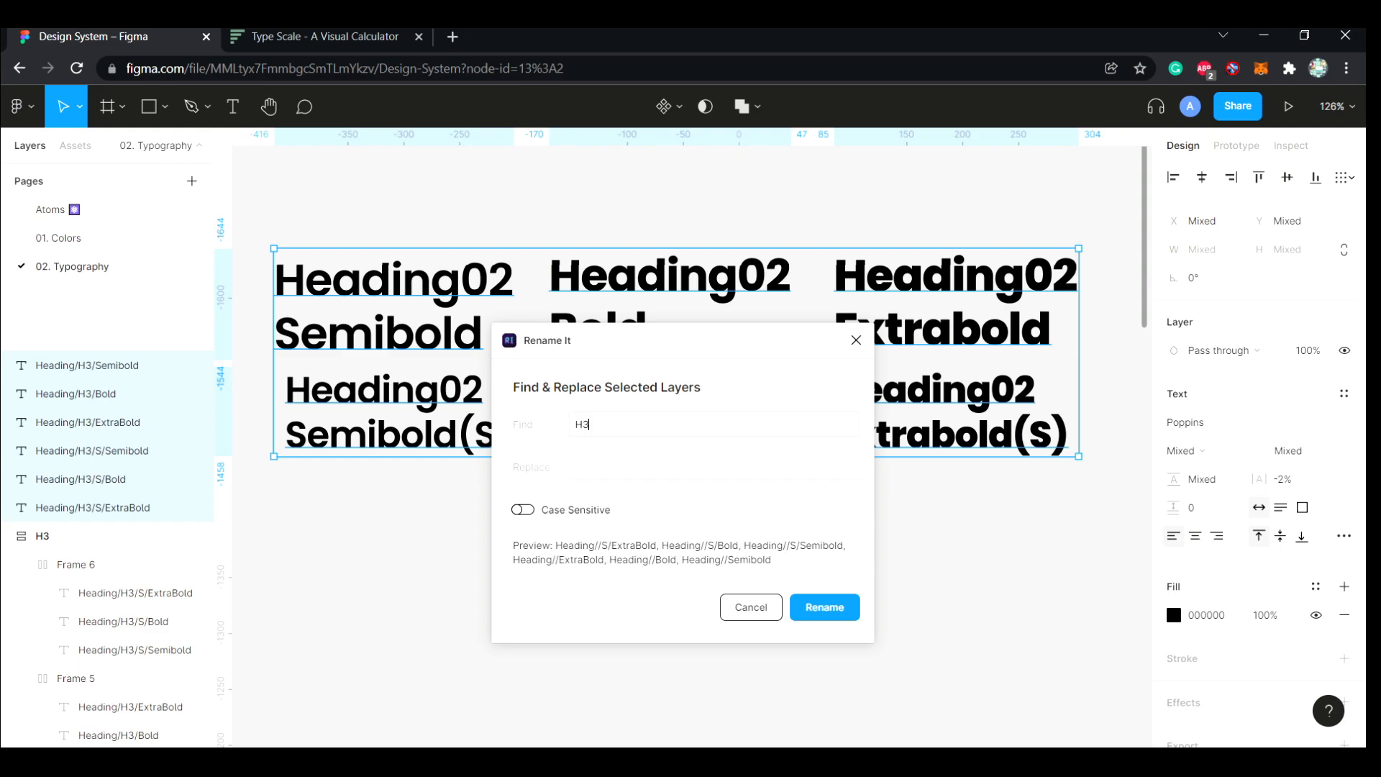
pyautogui.write('H2')
pyautogui.press('Return')
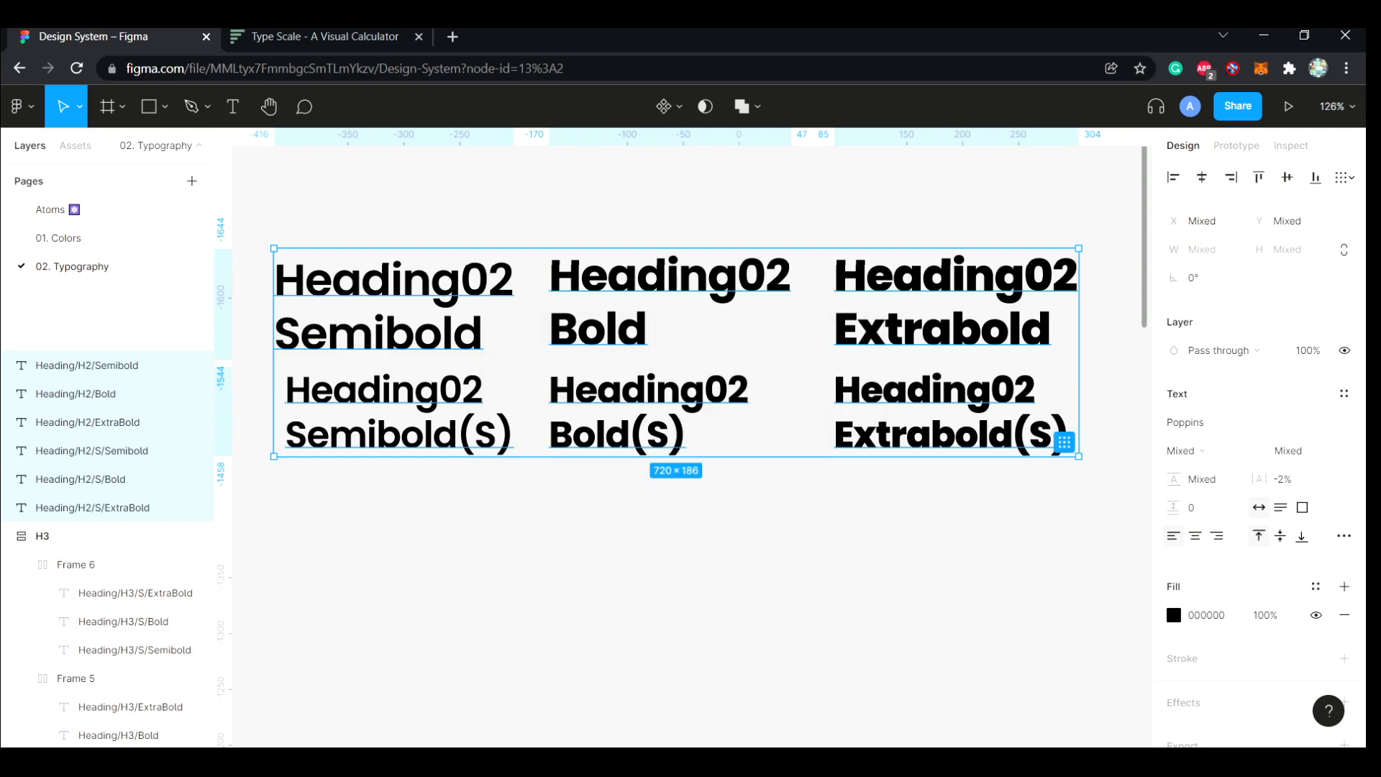
# Generate text styles from the six Heading02 texts and collapse the H2 style group
pyautogui.hotkey('ctrl', '/')
pyautogui.press('Down')
pyautogui.press('Return')
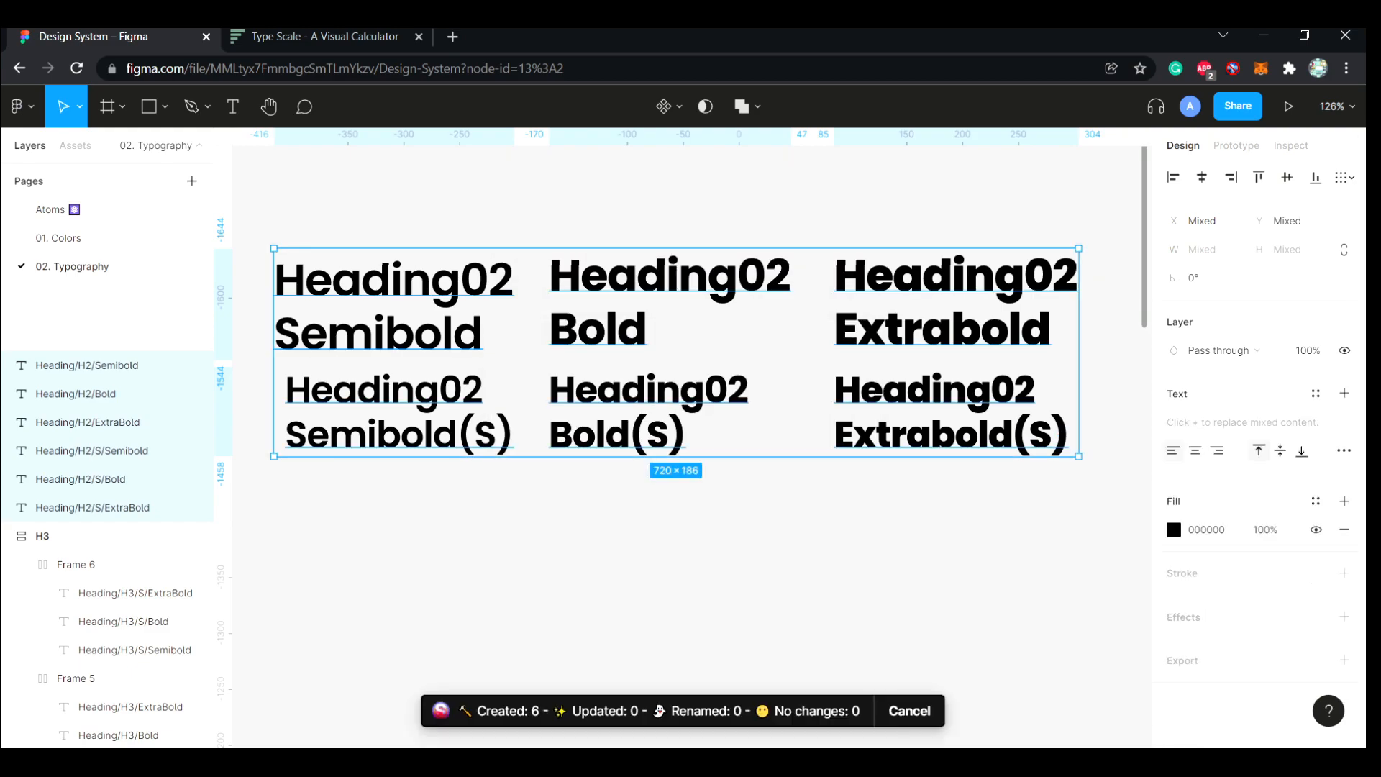
pyautogui.press('Escape')
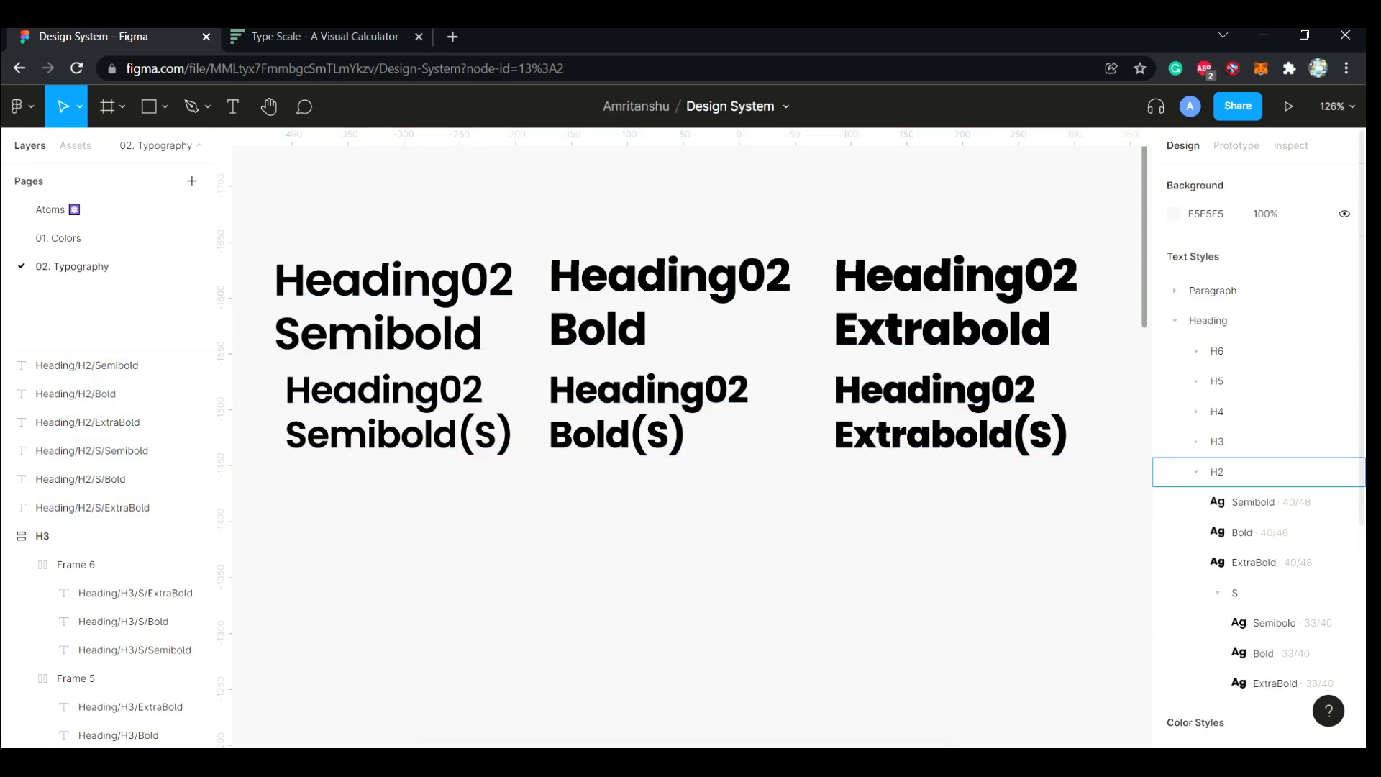
pyautogui.click(1197, 472)
# Add a larger size above 39.81 px in Type Scale and return to the Figma design
pyautogui.scroll(-1, 900, 587)
pyautogui.scroll(2, 900, 587)
pyautogui.hotkey('ctrl', 'Tab')
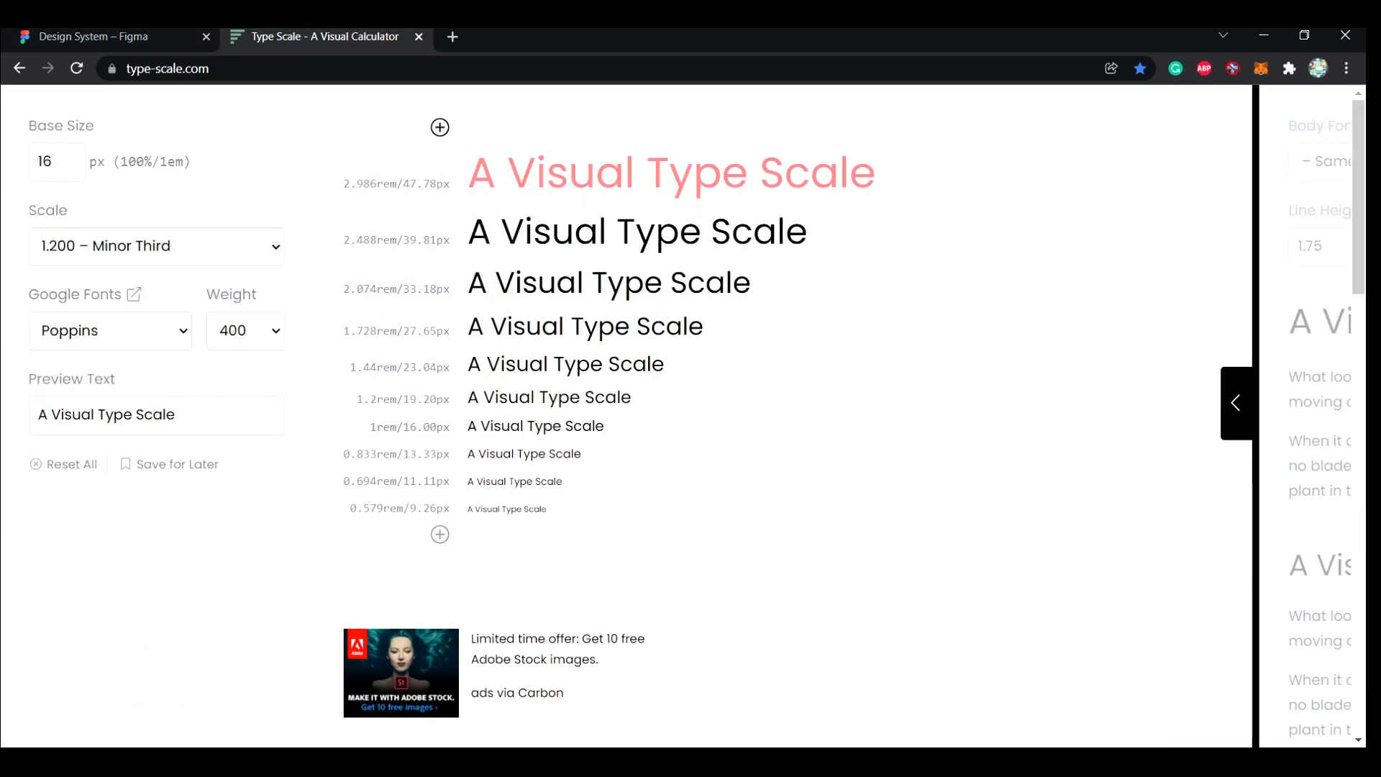
pyautogui.hotkey('ctrl', 'Tab')
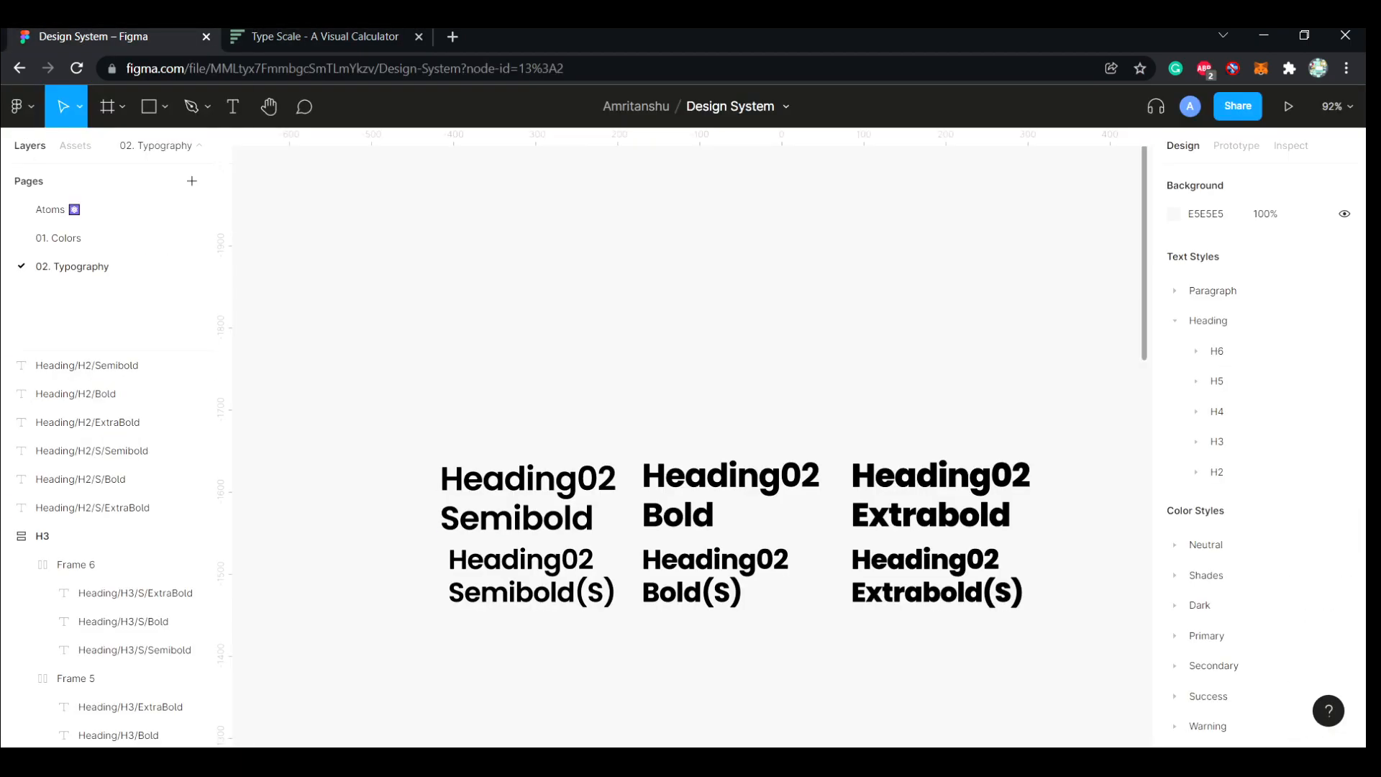
pyautogui.hotkey('alt', 'Tab')
# Put the upper and lower rows of the Heading02 texts each in their own auto layout frame
pyautogui.moveTo(398, 424); pyautogui.dragTo(901, 498)
pyautogui.hotkey('shift', 'a')
pyautogui.moveTo(405, 630); pyautogui.dragTo(903, 570)
pyautogui.hotkey('shift', 'a')
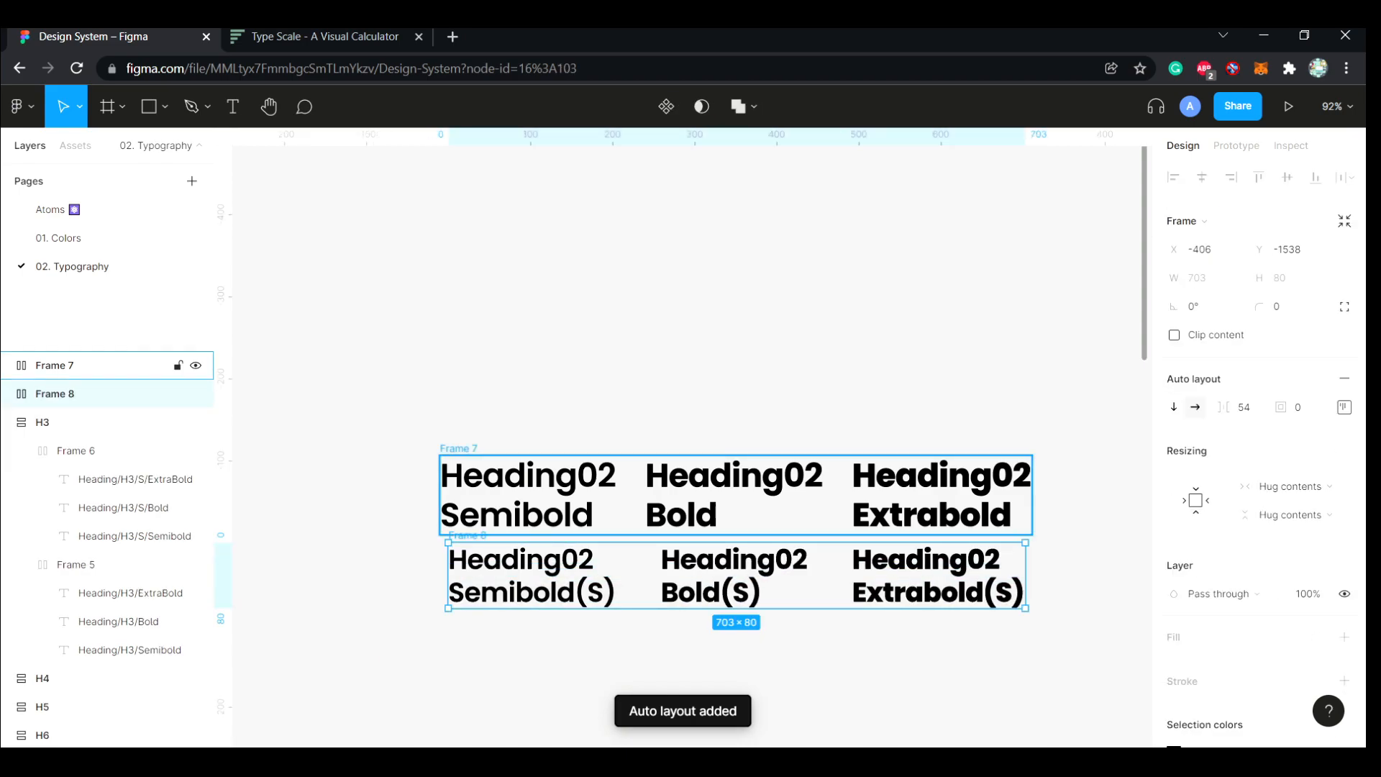
# Combine both Heading02 row frames into one auto layout frame named H2 and collapse the H3 layers
pyautogui.keyDown('shift'); pyautogui.click(460, 448); pyautogui.keyUp('shift')
pyautogui.hotkey('shift', 'a')
pyautogui.doubleClick(459, 448)
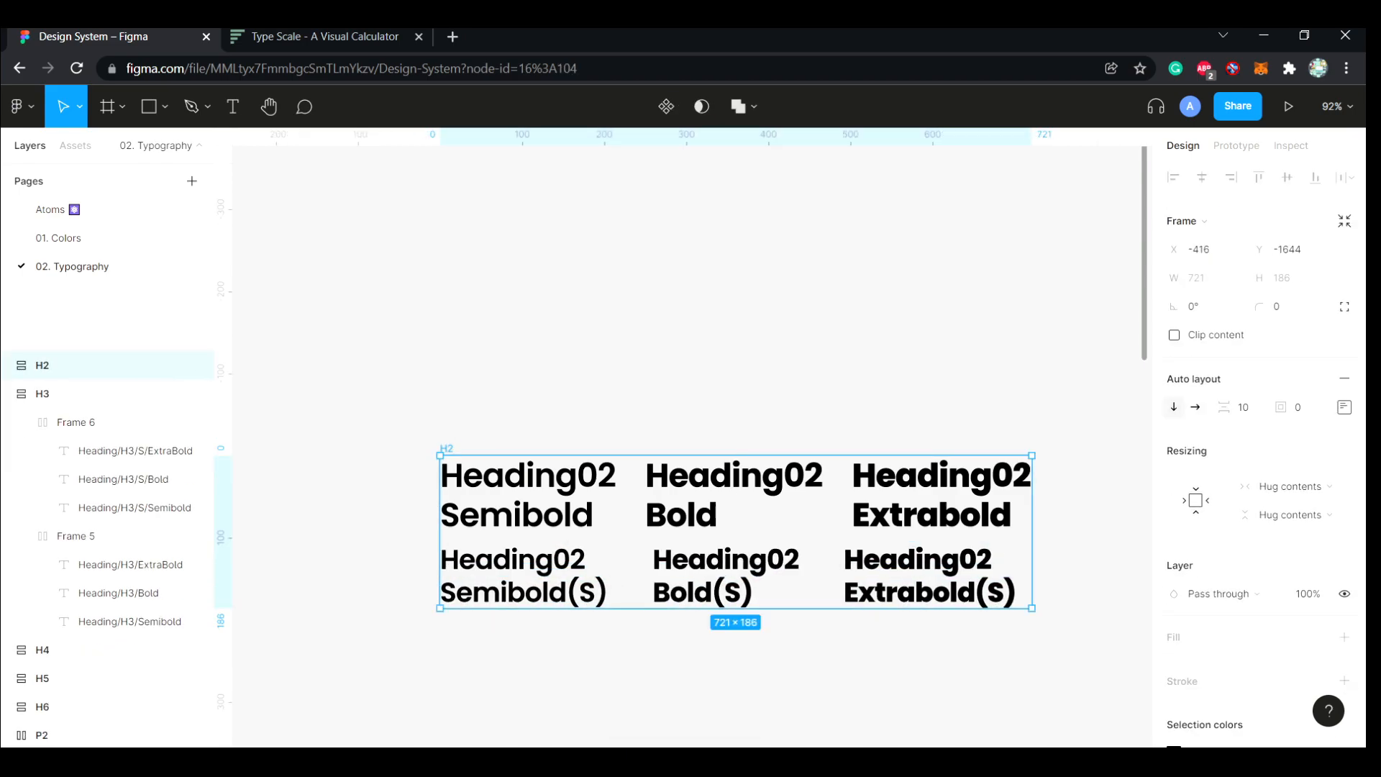
pyautogui.click(10, 394)
# Duplicate the six texts inside the H2 frame to the empty canvas above it and collapse the H2 layers
pyautogui.press('Return')
pyautogui.press('Return')
pyautogui.moveTo(734, 478); pyautogui.dragTo(734, 211)
pyautogui.hotkey('ctrl', 'z')
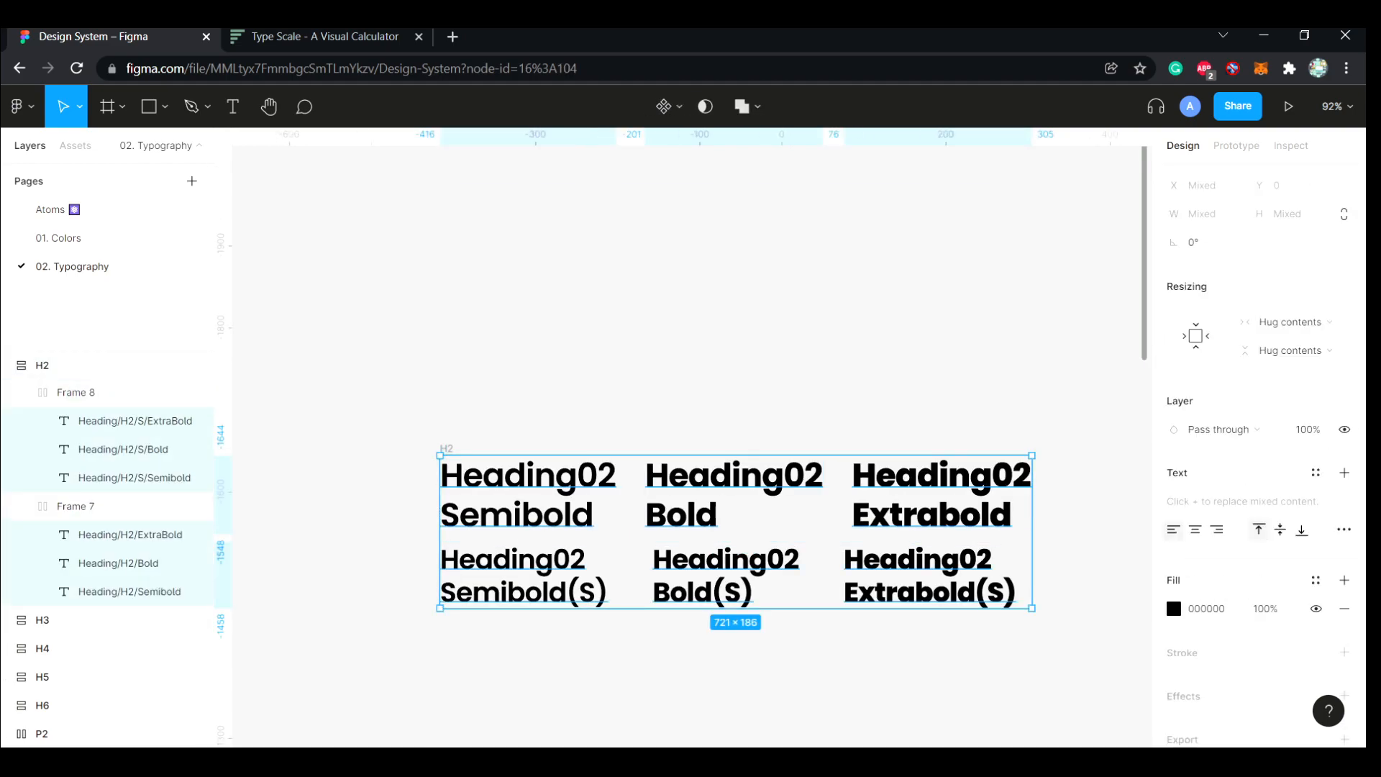
pyautogui.moveTo(734, 479); pyautogui.dragTo(733, 246)
pyautogui.click(338, 392)
pyautogui.click(7, 393)
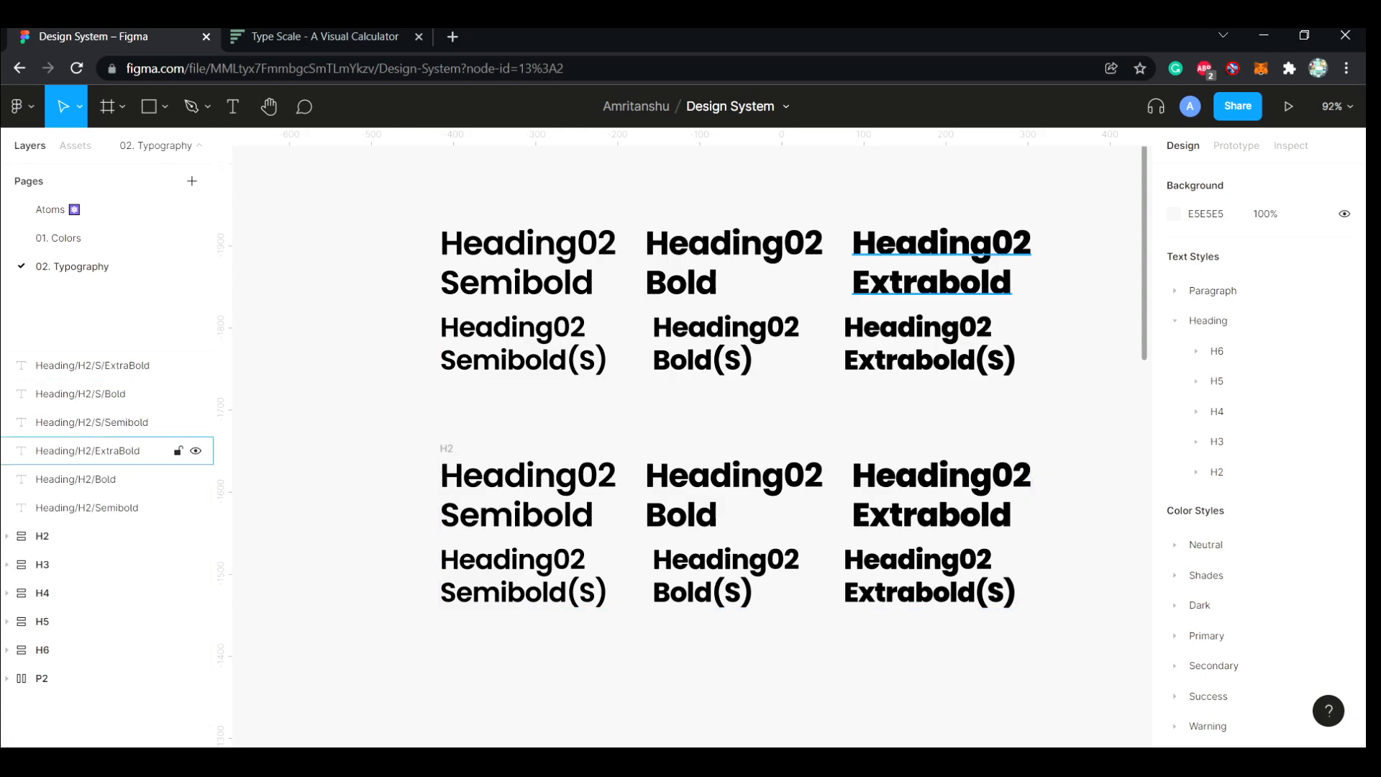
# Move the H2 frame down to just above the H3 frame, aligned at X -403
pyautogui.scroll(-4, 736, 530)
pyautogui.moveTo(736, 249); pyautogui.dragTo(746, 521)
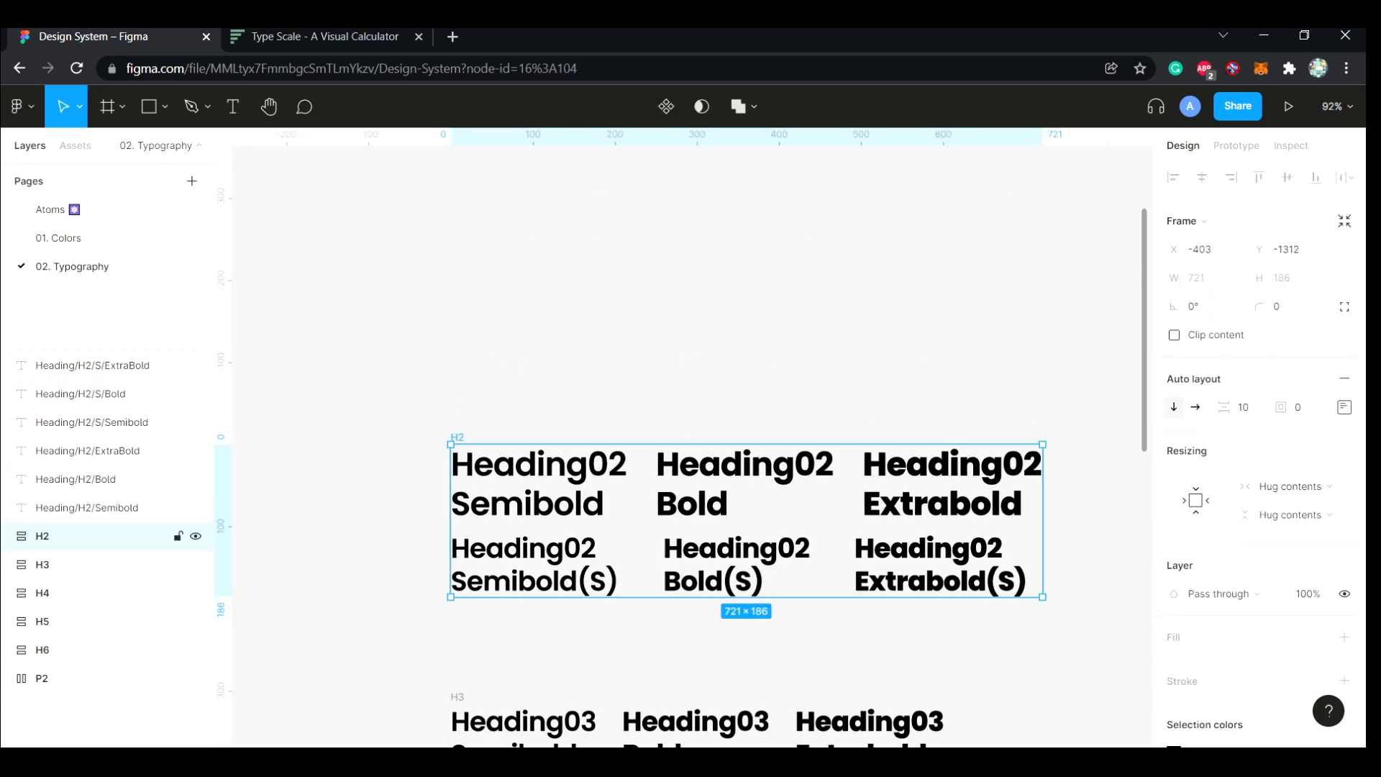
pyautogui.click(777, 345)
# Change the heading text of the duplicated Semibold and Semibold(S) samples to Heading01
pyautogui.scroll(6, 748, 403)
pyautogui.doubleClick(612, 400)
pyautogui.press('BackSpace')
pyautogui.write('1')
pyautogui.doubleClick(582, 484)
pyautogui.press('BackSpace')
pyautogui.write('1')
# Change the heading text of the duplicated Bold and Bold(S) samples to Heading01
pyautogui.doubleClick(820, 400)
pyautogui.press('BackSpace')
pyautogui.write('1')
pyautogui.click(794, 484)
pyautogui.doubleClick(794, 485)
pyautogui.click(797, 484)
pyautogui.press('BackSpace')
pyautogui.write('1')
# Change the heading text of the duplicated Extrabold(S) and Extrabold samples to Heading01
pyautogui.doubleClick(990, 485)
pyautogui.press('BackSpace')
pyautogui.write('1')
pyautogui.doubleClick(1029, 400)
pyautogui.press('BackSpace')
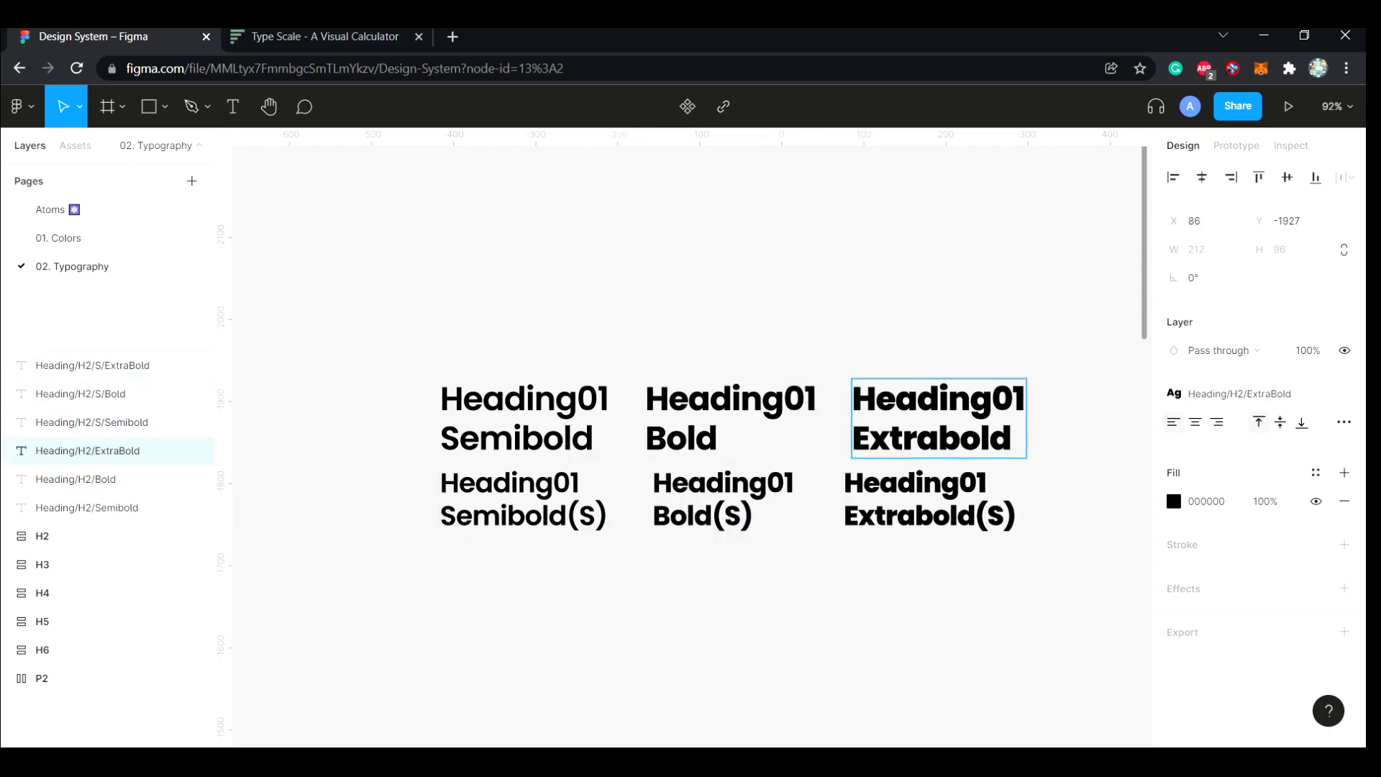
pyautogui.write('1')
pyautogui.press('Escape')
# Detach the H2 text styles from the three larger Heading01 texts
pyautogui.click(1344, 393)
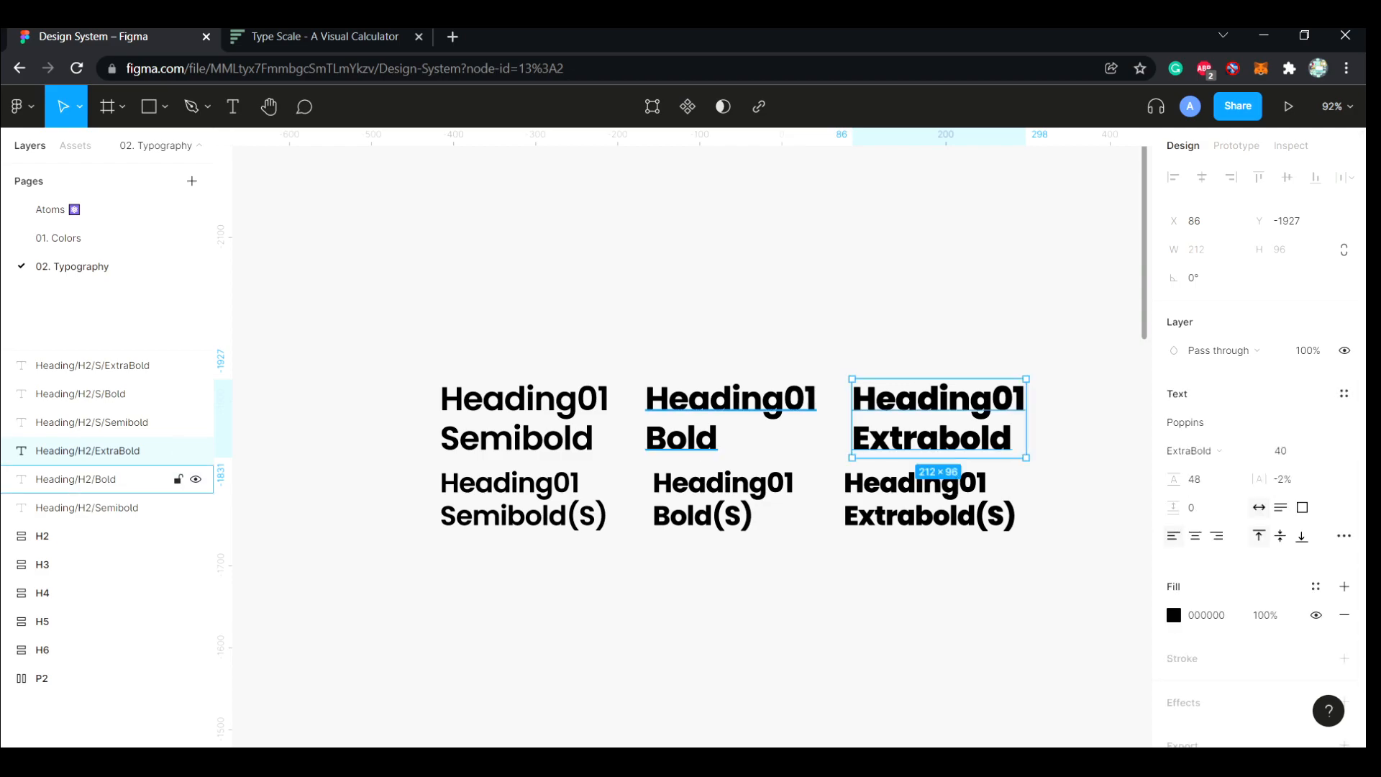
pyautogui.click(75, 480)
pyautogui.click(87, 508)
pyautogui.click(1345, 394)
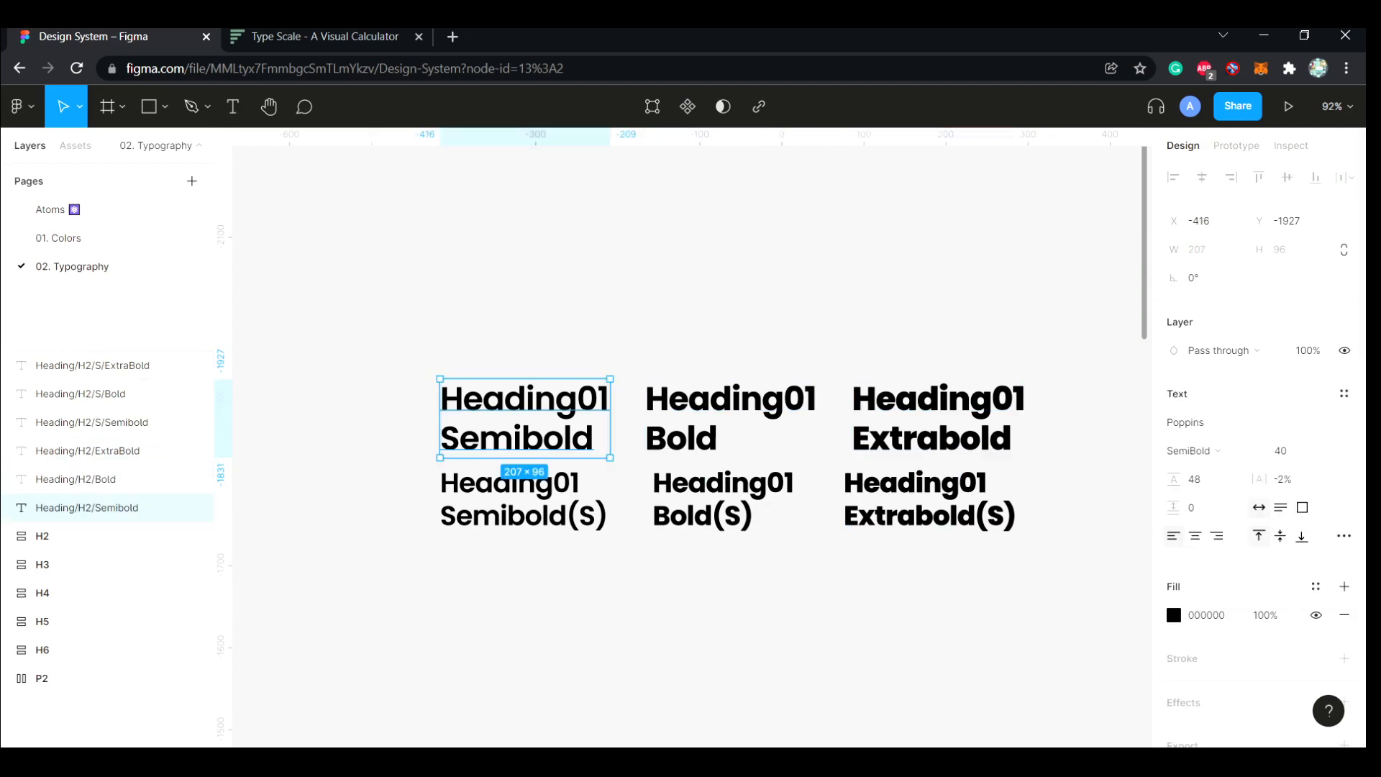
# Move the Extrabold(S) and Bold(S) samples into line with the left edges of the larger samples above them
pyautogui.click(1079, 460)
pyautogui.scroll(-1, 1080, 460)
pyautogui.moveTo(929, 425); pyautogui.dragTo(938, 424)
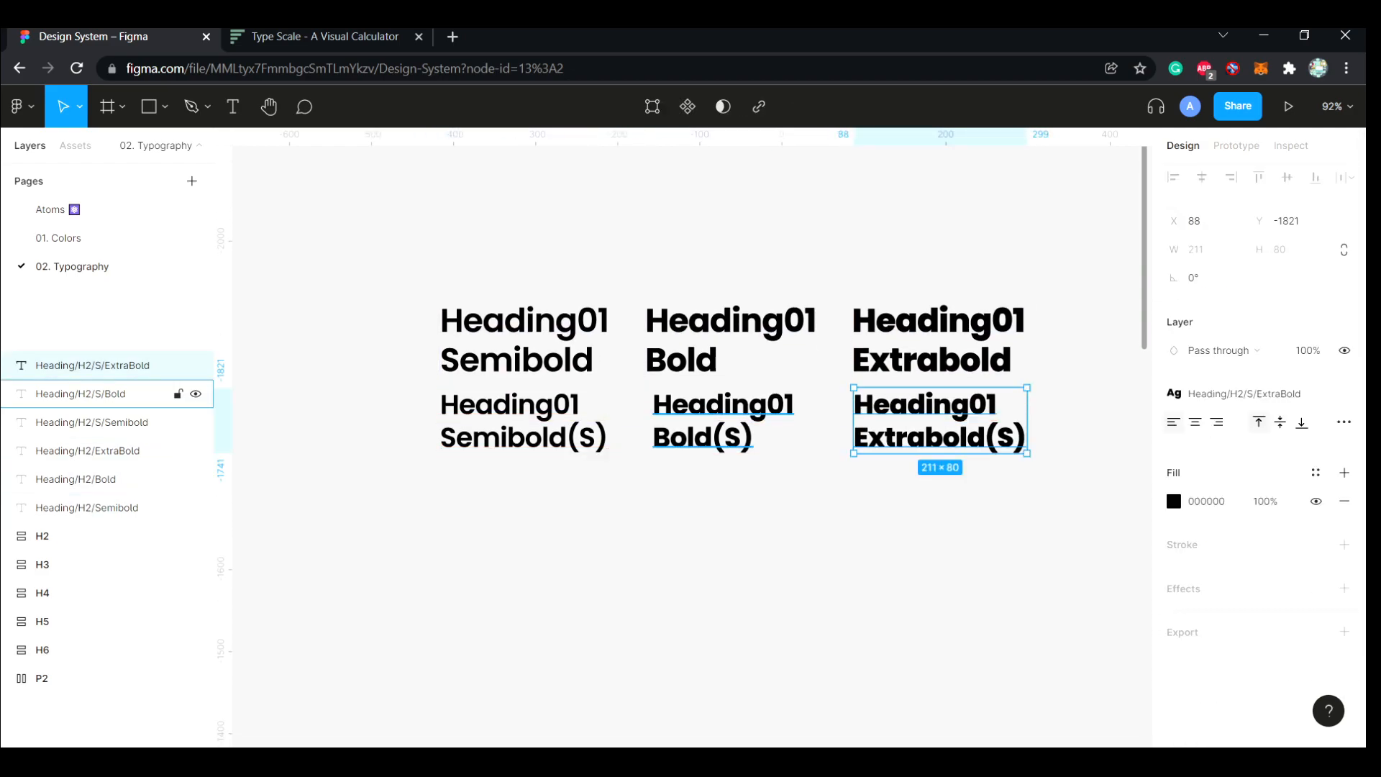
pyautogui.moveTo(719, 425); pyautogui.dragTo(713, 425)
pyautogui.click(549, 506)
# Check the largest size on the Type Scale page in the browser, and set the larger Heading01 Semibold text to size 48 with line height 56
pyautogui.scroll(1, 549, 506)
pyautogui.click(87, 508)
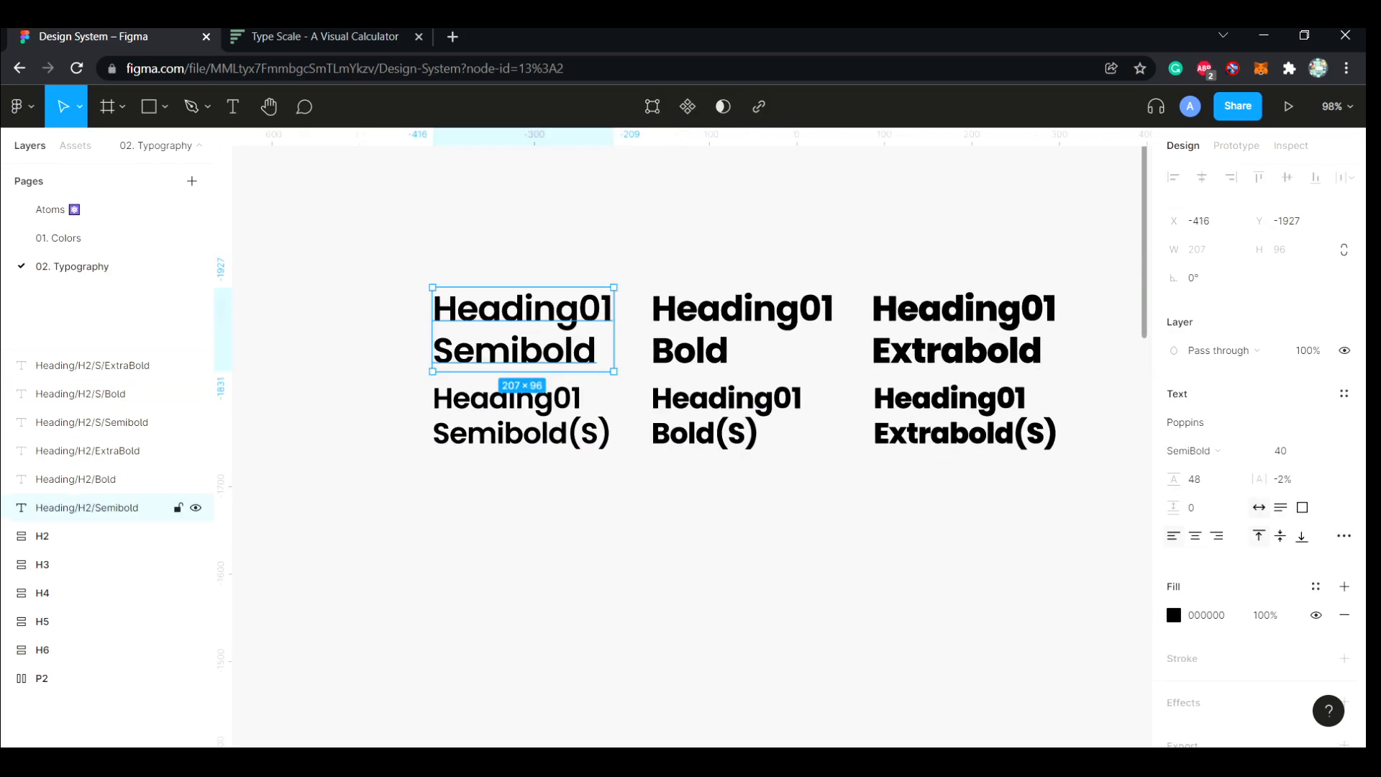
pyautogui.scroll(-4, 691, 446)
pyautogui.scroll(4, 691, 446)
pyautogui.click(324, 37)
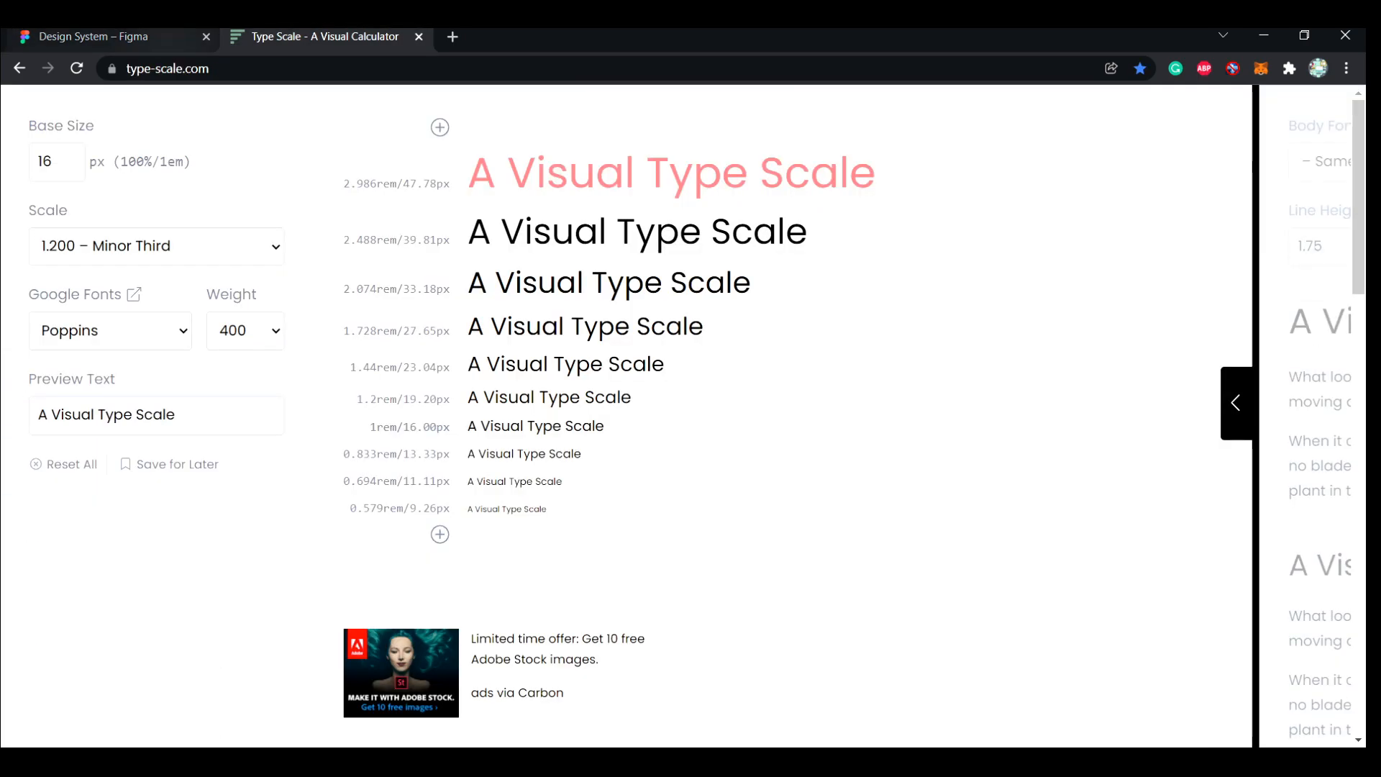
pyautogui.click(115, 37)
pyautogui.click(1290, 451)
pyautogui.write('48')
pyautogui.press('Tab')
pyautogui.write('57.6')
pyautogui.press('Return')
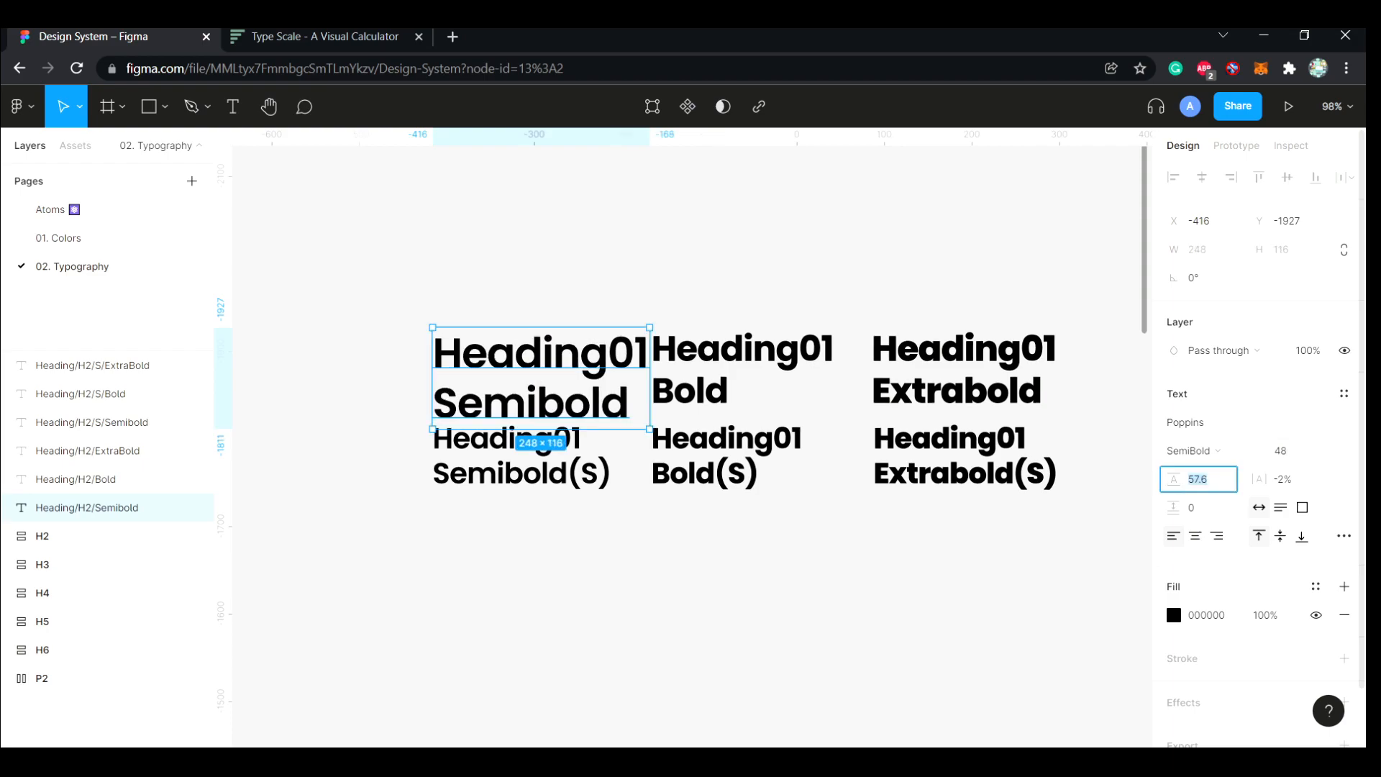
pyautogui.write('56')
pyautogui.press('Return')
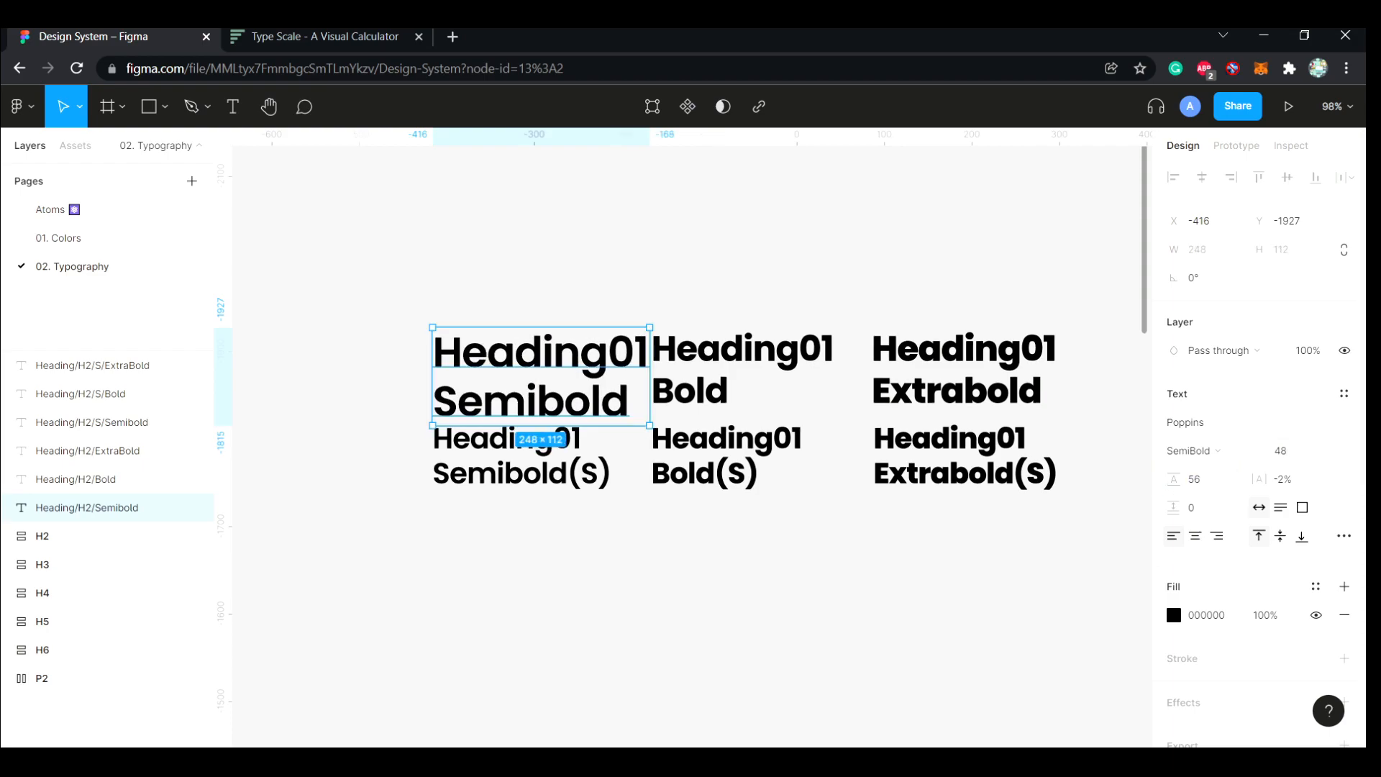
# Set the larger Heading01 Bold text to font size 48 and line height 56
pyautogui.hotkey('alt', 'Tab')
pyautogui.click(76, 479)
pyautogui.hotkey('ctrl', 'z')
pyautogui.click(76, 479)
pyautogui.click(1282, 451)
pyautogui.write('48')
pyautogui.press('Tab')
pyautogui.write('56')
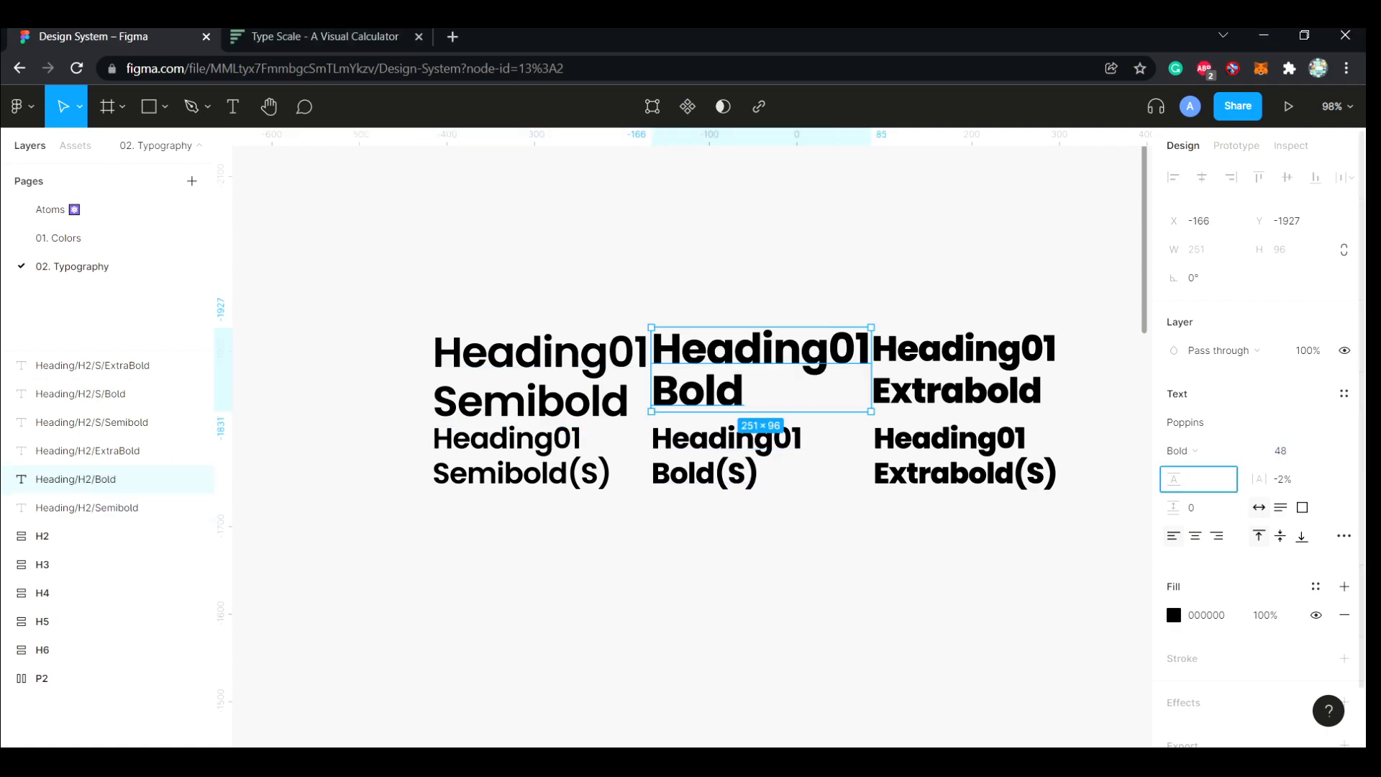
# Set the larger Heading01 Extrabold text to font size 48 and line height 56
pyautogui.click(964, 370)
pyautogui.click(1282, 451)
pyautogui.write('48')
pyautogui.press('Tab')
pyautogui.write('56')
pyautogui.press('Return')
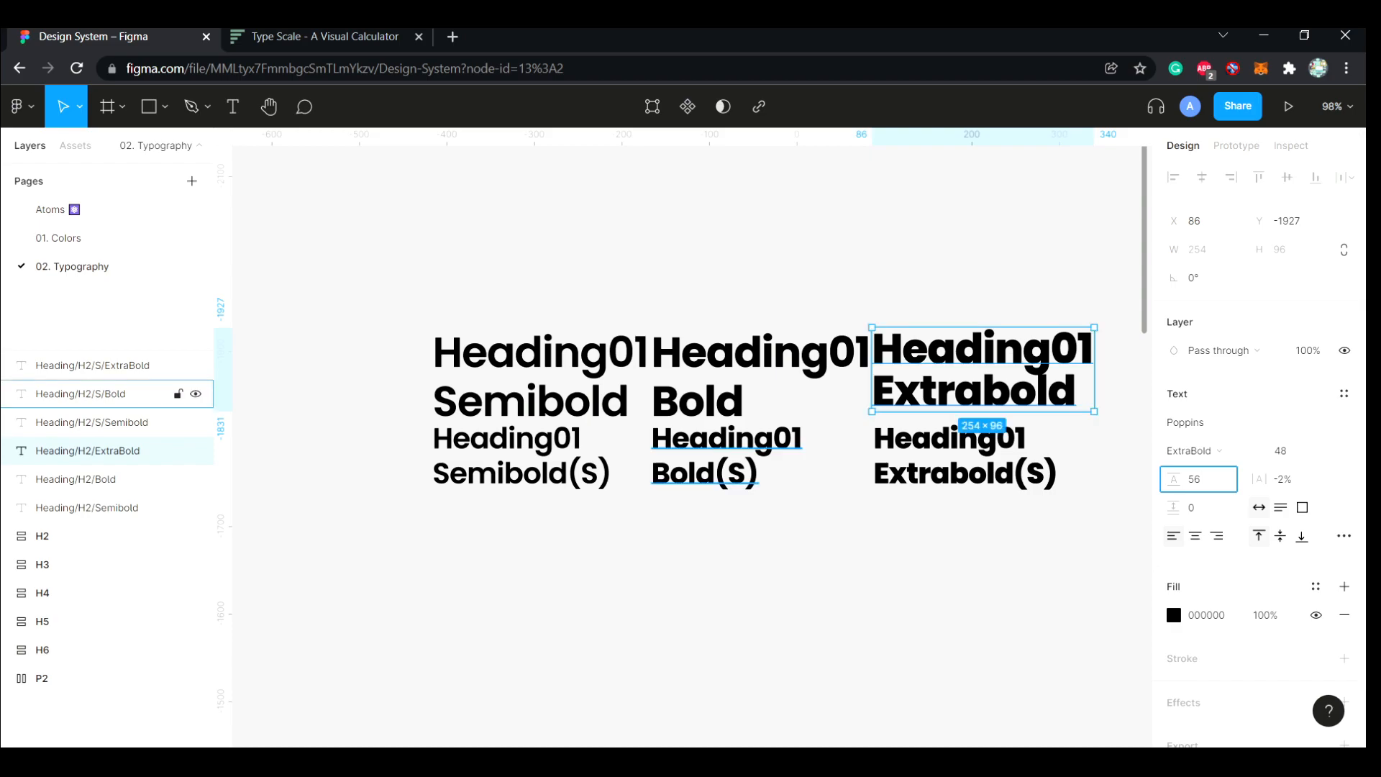
# Detach the H2 text styles from the three smaller Heading01 (S) texts
pyautogui.click(92, 423)
pyautogui.click(726, 456)
pyautogui.click(1345, 394)
pyautogui.click(964, 457)
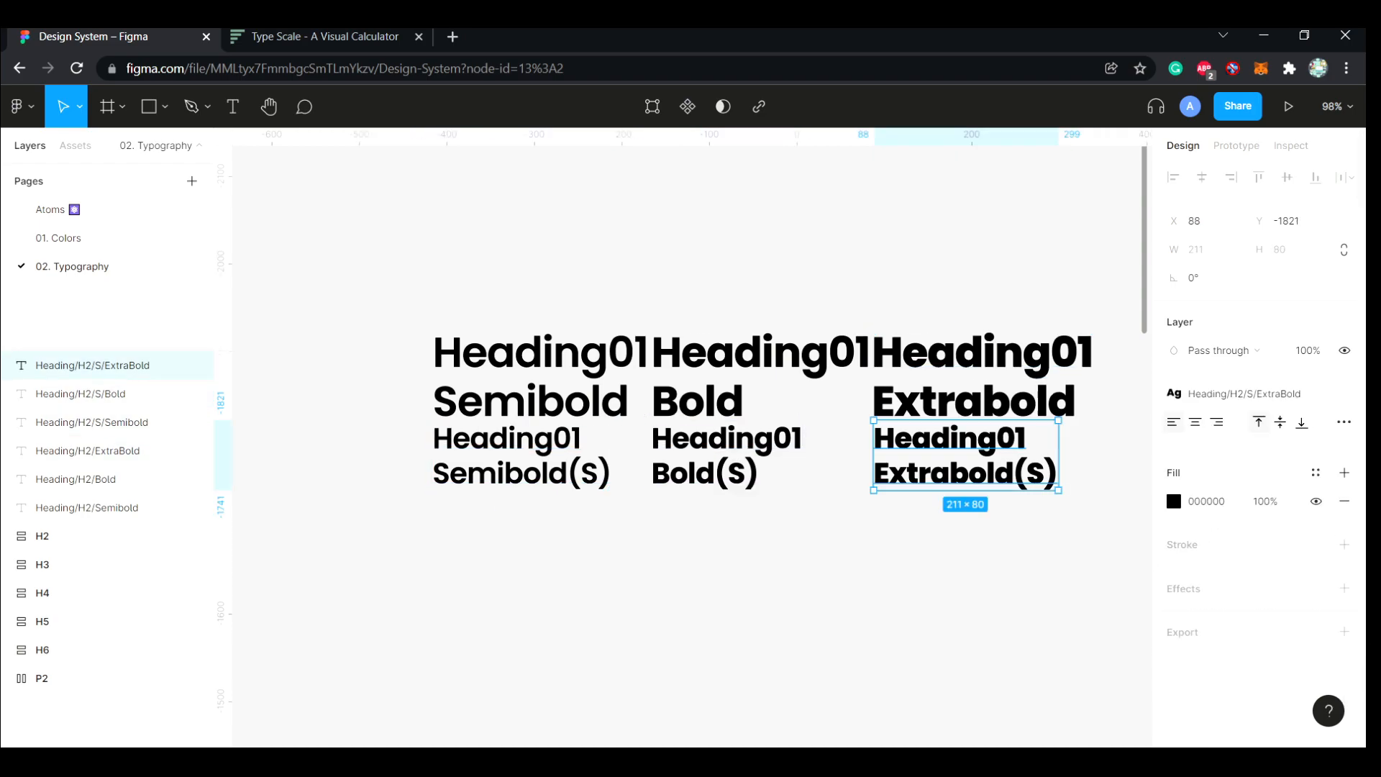
pyautogui.click(1344, 393)
# Check the Heading02 Semibold style for reference, and set the Heading01 Semibold(S) text to font size 40 with line height 48
pyautogui.scroll(-4, 936, 446)
pyautogui.keyDown('ctrl'); pyautogui.click(554, 612); pyautogui.keyUp('ctrl')
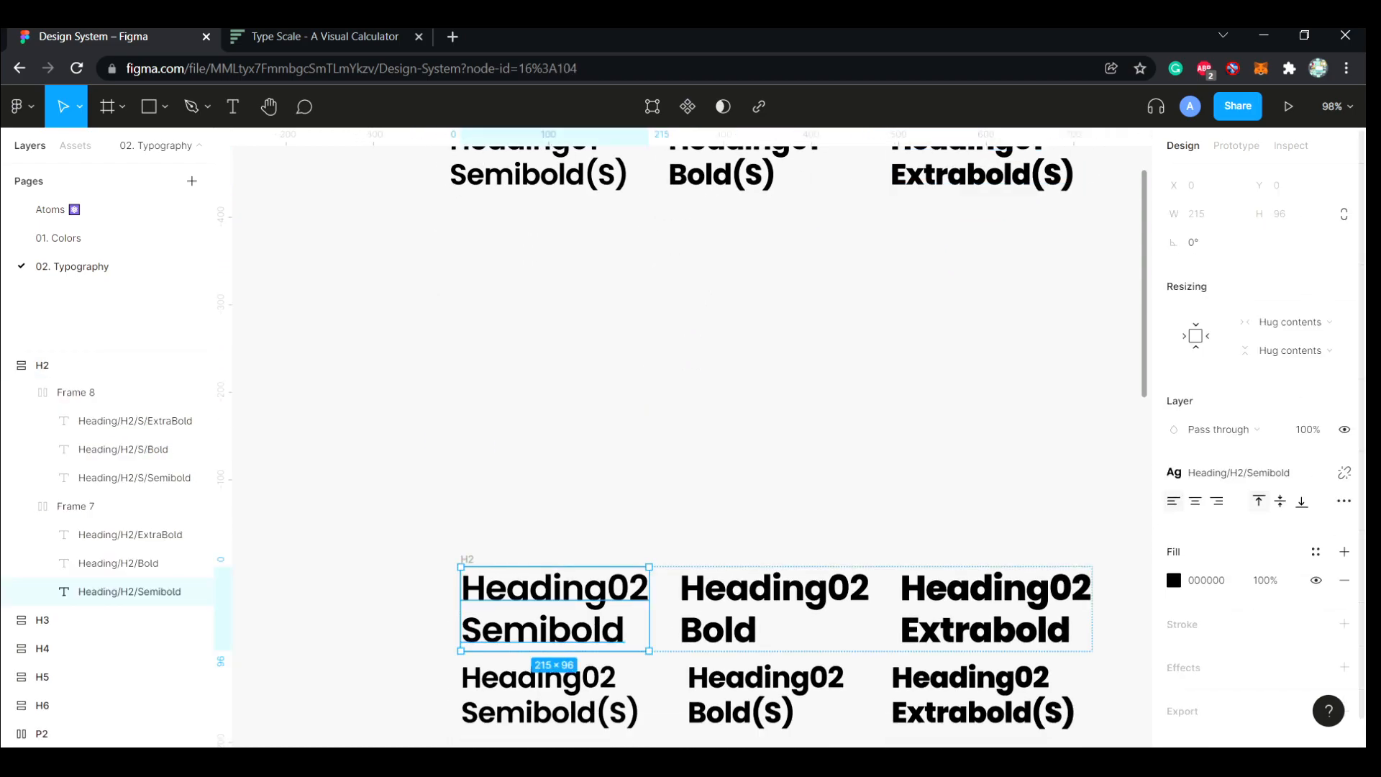
pyautogui.click(1244, 472)
pyautogui.click(648, 424)
pyautogui.scroll(3, 547, 418)
pyautogui.click(540, 417)
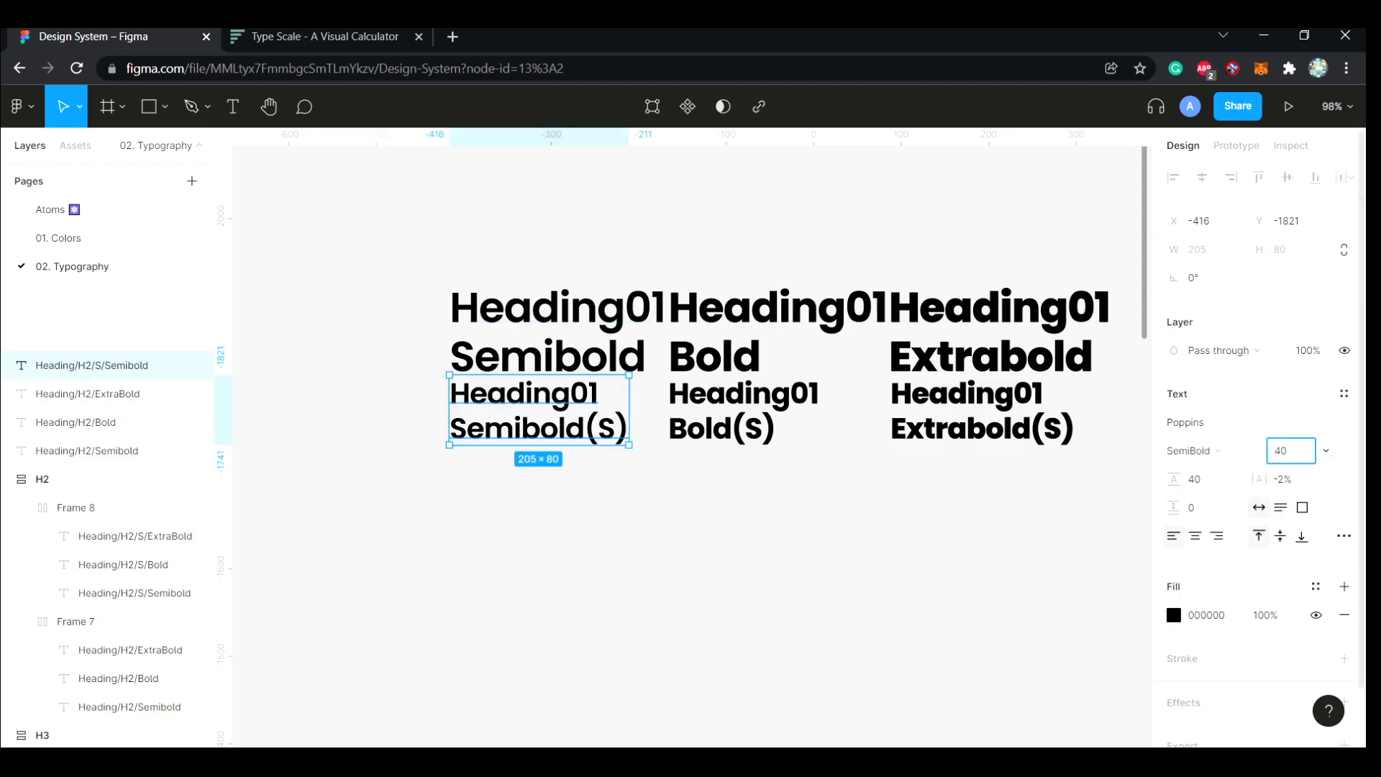
pyautogui.press('Tab')
pyautogui.write('48')
# Set the Heading01 Bold(S) and Extrabold(S) texts to font size 40 and line height 48
pyautogui.click(734, 417)
pyautogui.click(1284, 451)
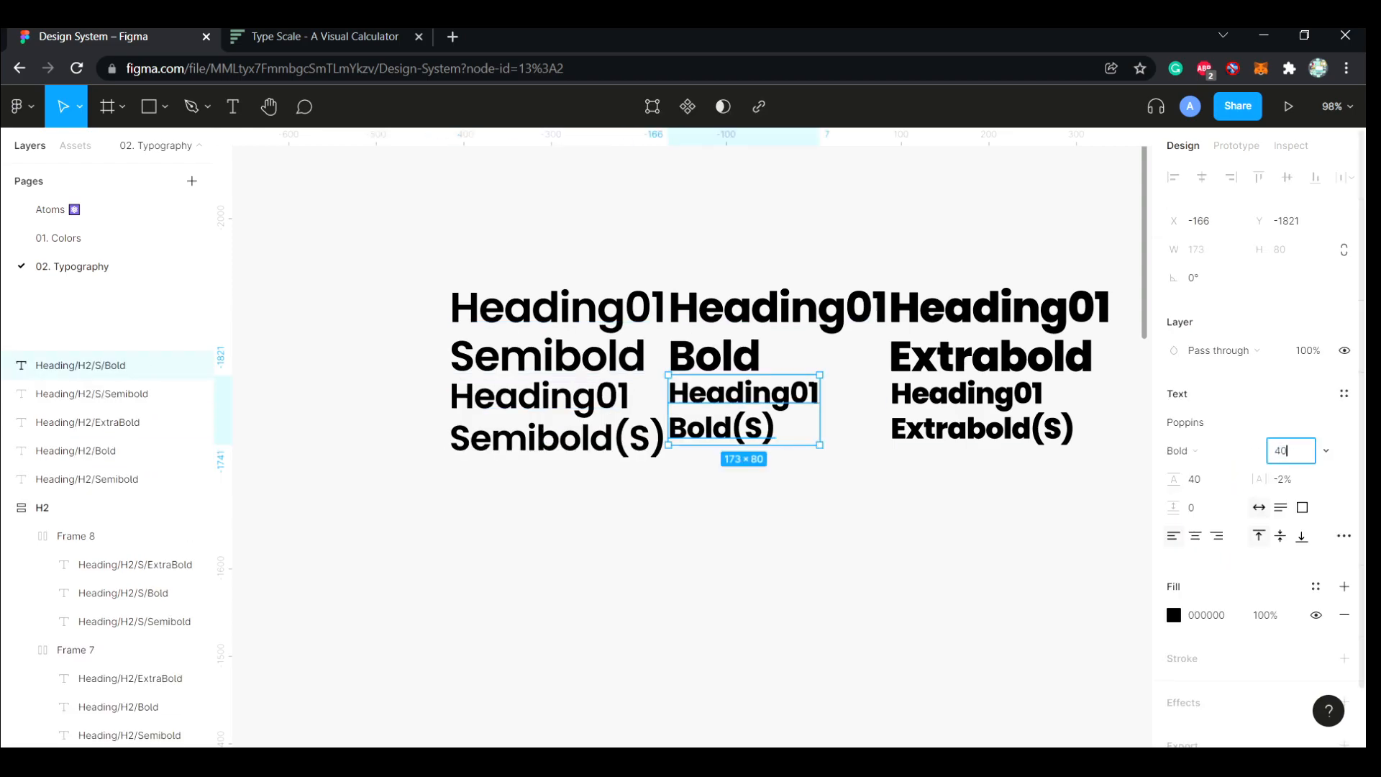
pyautogui.press('Tab')
pyautogui.write('48')
pyautogui.click(967, 417)
pyautogui.press('Tab')
pyautogui.write('48')
pyautogui.press('Return')
pyautogui.click(798, 547)
# Batch rename the six Heading01 text layers, replacing H2 with H1 in their names
pyautogui.scroll(-1, 798, 547)
pyautogui.moveTo(1108, 339); pyautogui.dragTo(466, 363)
pyautogui.click(1025, 522)
pyautogui.moveTo(1026, 522); pyautogui.dragTo(528, 273)
pyautogui.hotkey('ctrl', '/')
pyautogui.press('Down')
pyautogui.press('Down')
pyautogui.press('Return')
pyautogui.write('H2')
pyautogui.press('Tab')
pyautogui.write('H1')
pyautogui.press('Return')
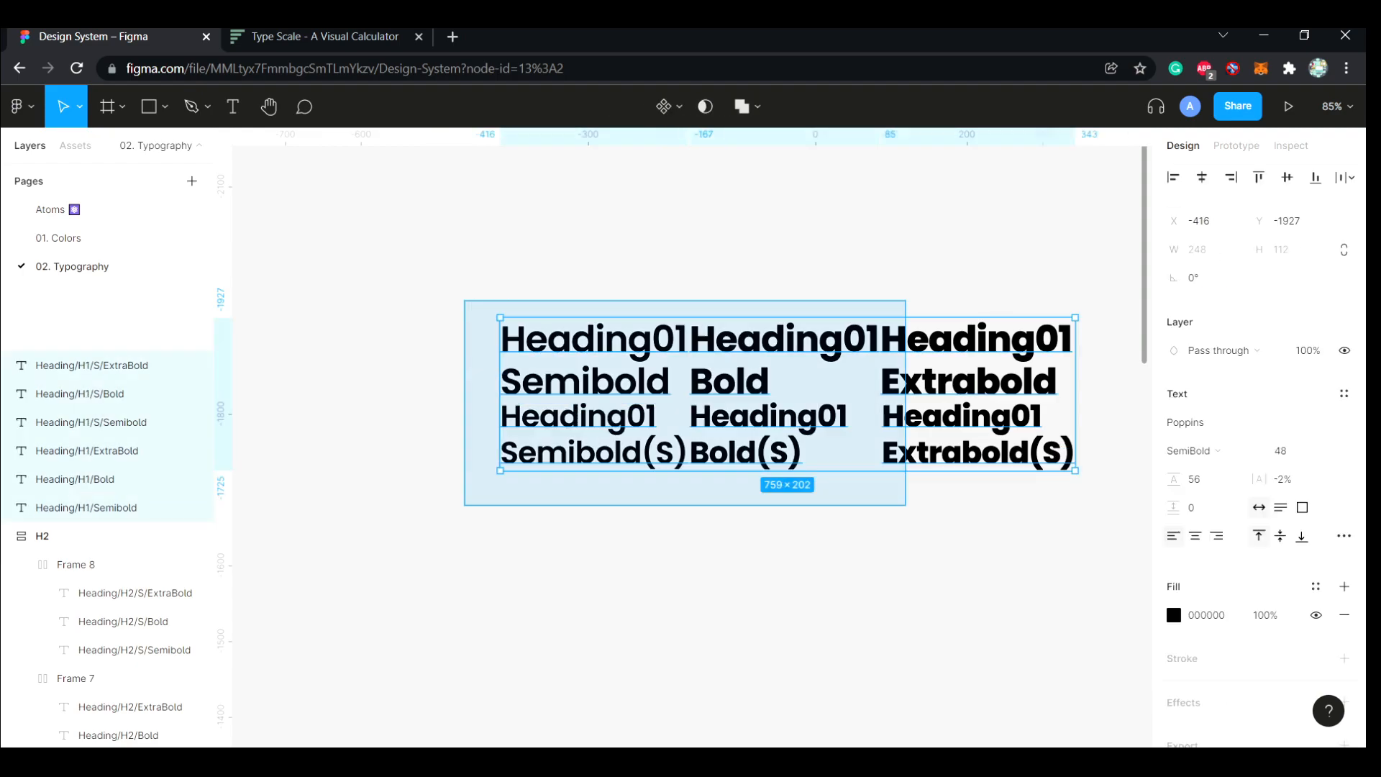
# Generate text styles from the six selected Heading/H1 text layers with the style plugin
pyautogui.hotkey('ctrl', '/')
pyautogui.press('Down')
pyautogui.press('Return')
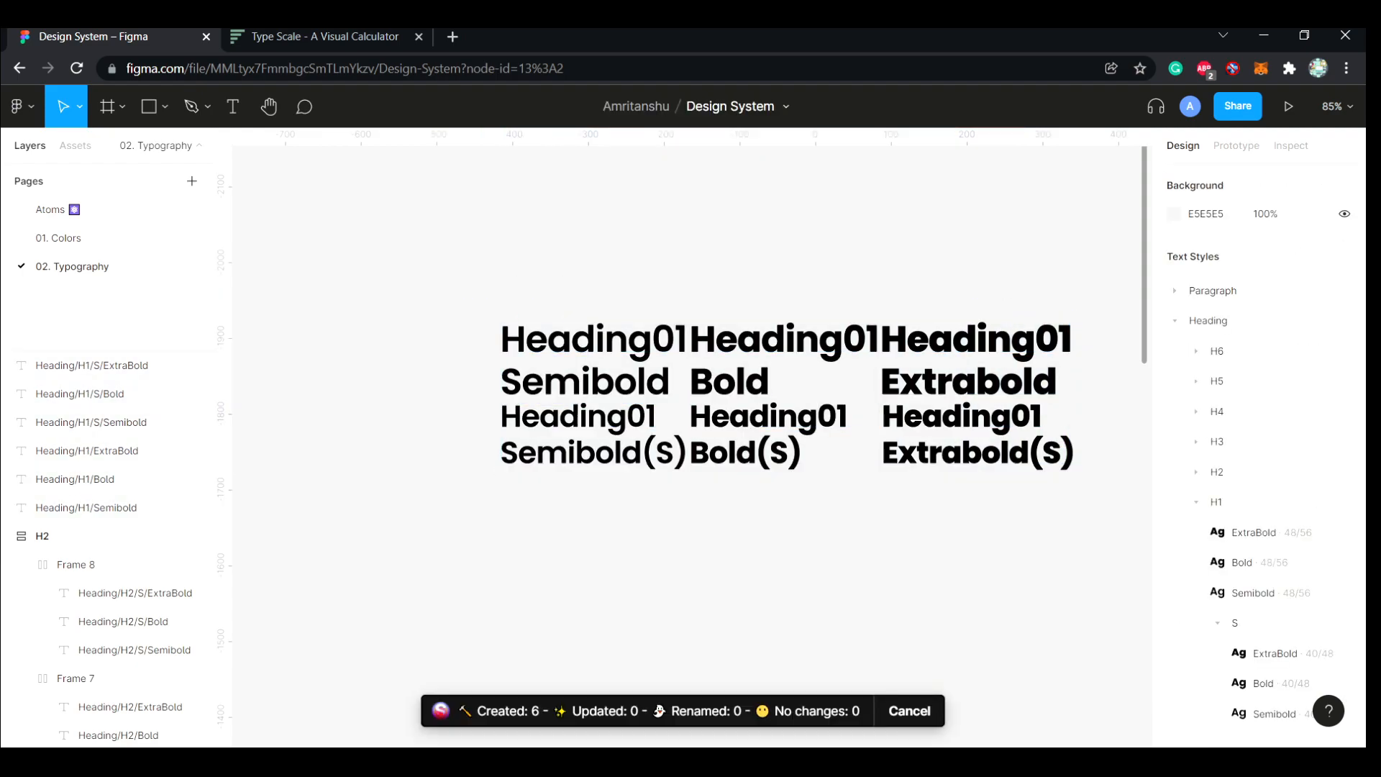
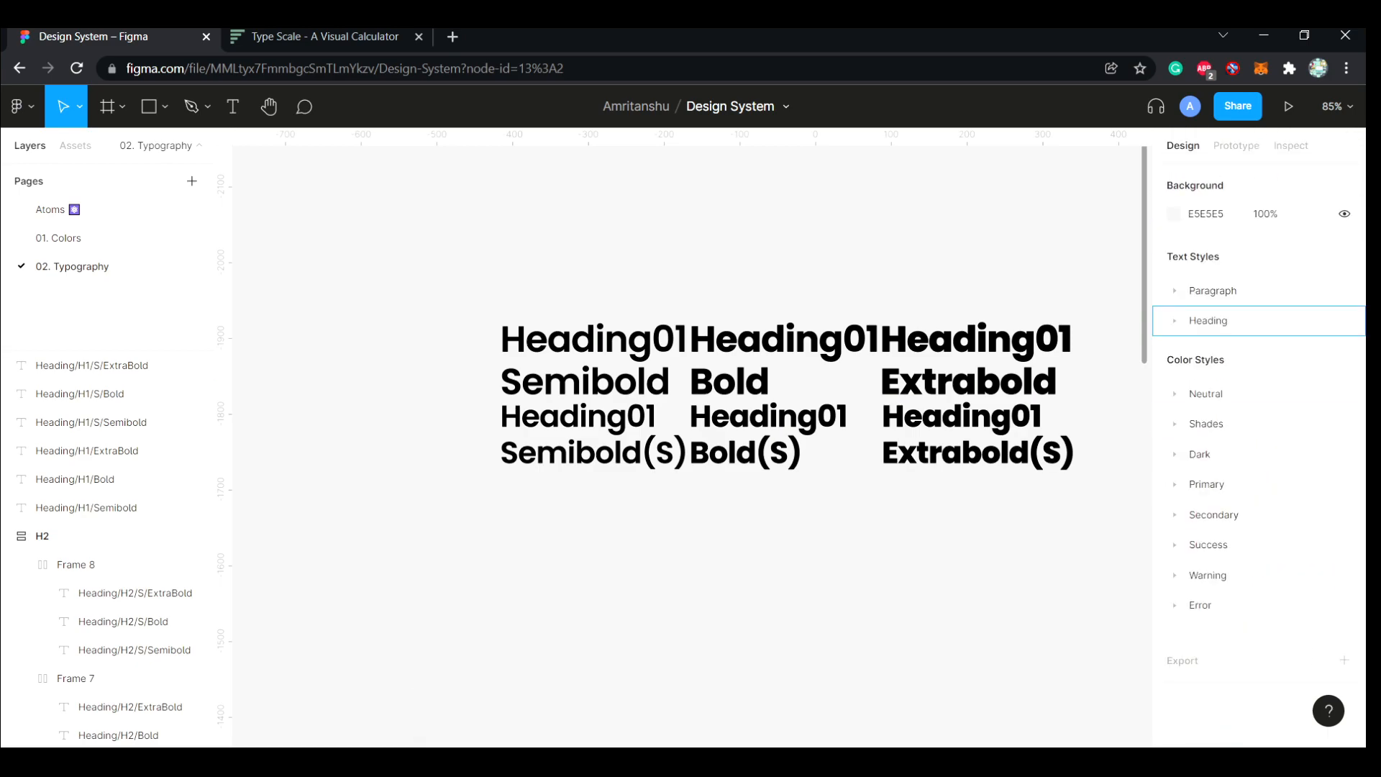
# Wrap each row of Heading01 texts in an auto layout frame, and combine both rows in a parent auto layout frame
pyautogui.moveTo(1103, 372); pyautogui.dragTo(467, 330)
pyautogui.hotkey('shift', 'a')
pyautogui.click(1072, 498)
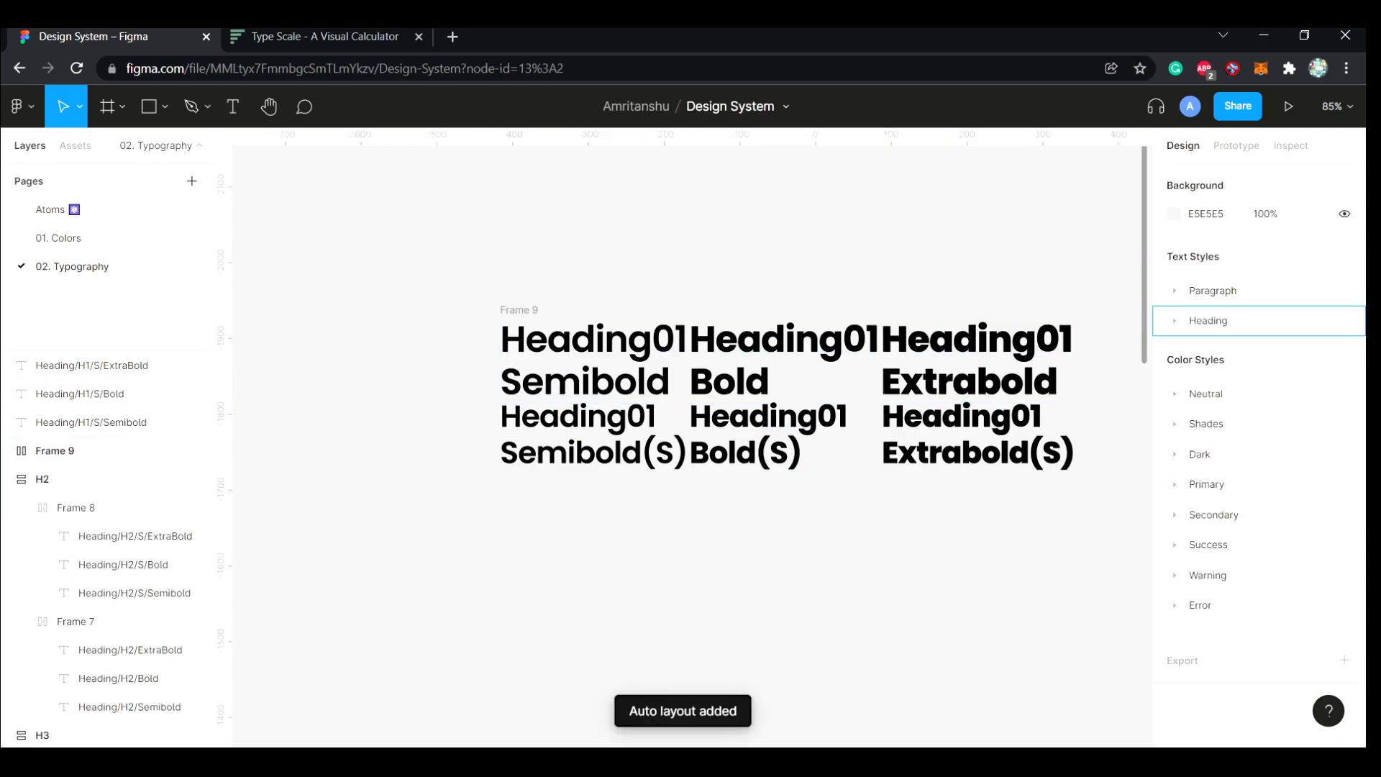
pyautogui.moveTo(1076, 498); pyautogui.dragTo(585, 449)
pyautogui.hotkey('shift', 'a')
pyautogui.keyDown('shift'); pyautogui.click(519, 310); pyautogui.keyUp('shift')
pyautogui.hotkey('shift', 'a')
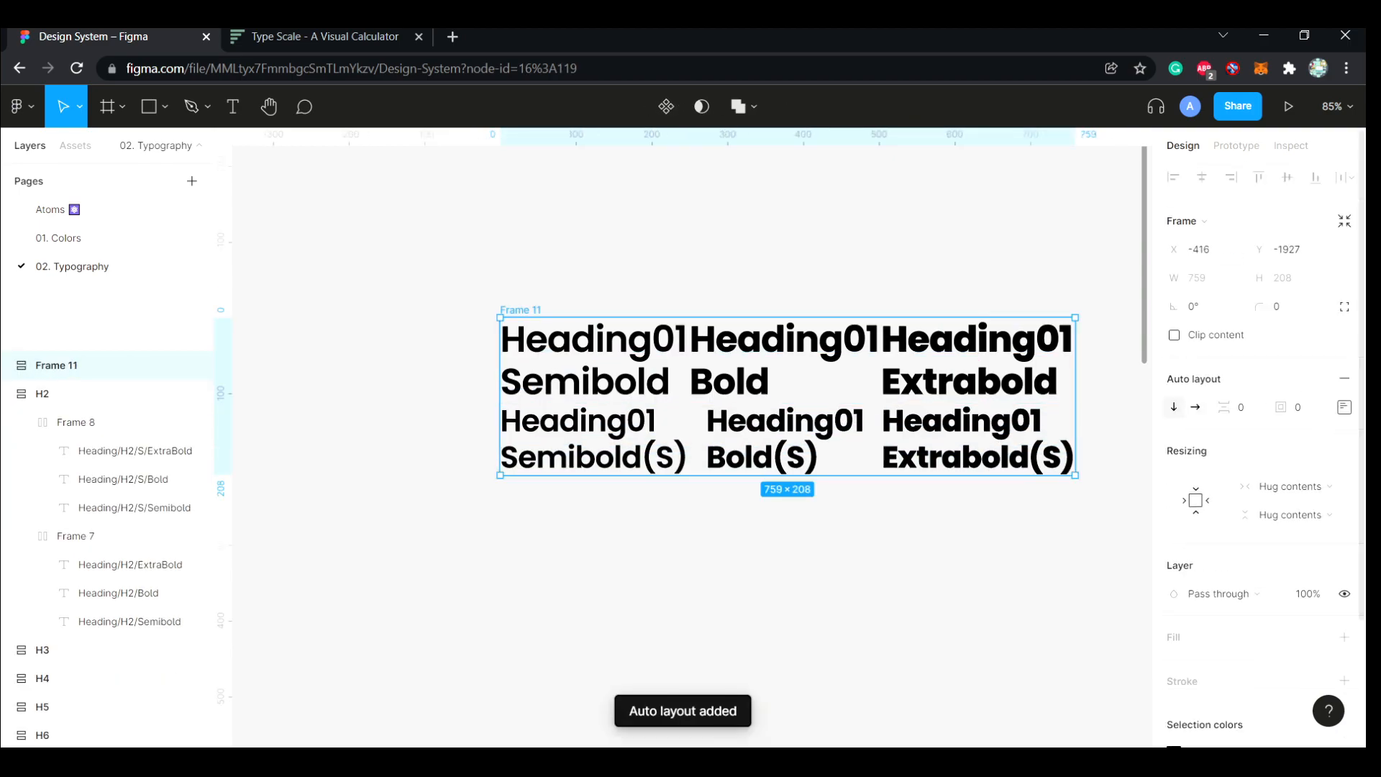
# Set the auto layout spacing to 16 between the two Heading01 rows and between the texts within each row
pyautogui.click(1239, 407)
pyautogui.write('16')
pyautogui.press('Return')
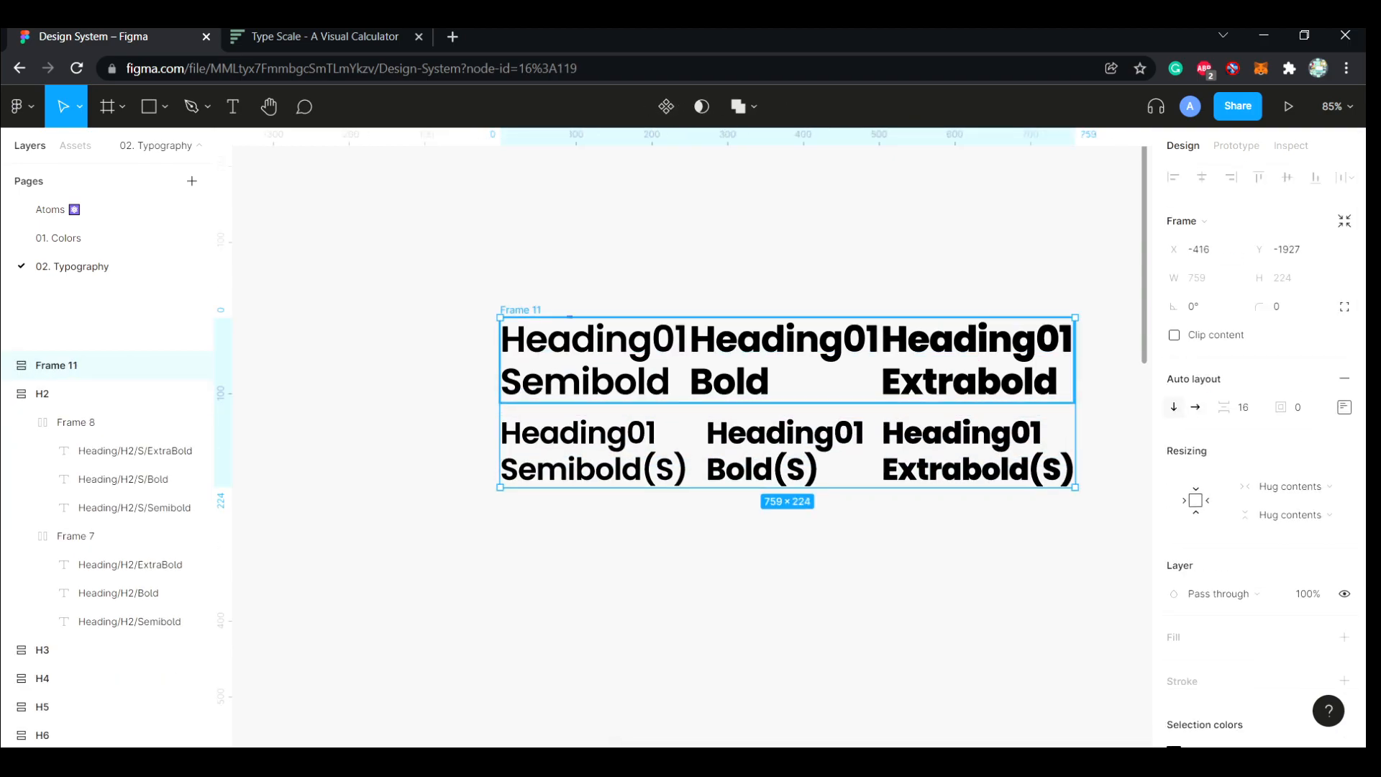
pyautogui.click(978, 363)
pyautogui.click(1244, 372)
pyautogui.write('16')
pyautogui.press('Return')
pyautogui.click(971, 464)
pyautogui.click(1243, 372)
pyautogui.write('16')
pyautogui.press('Return')
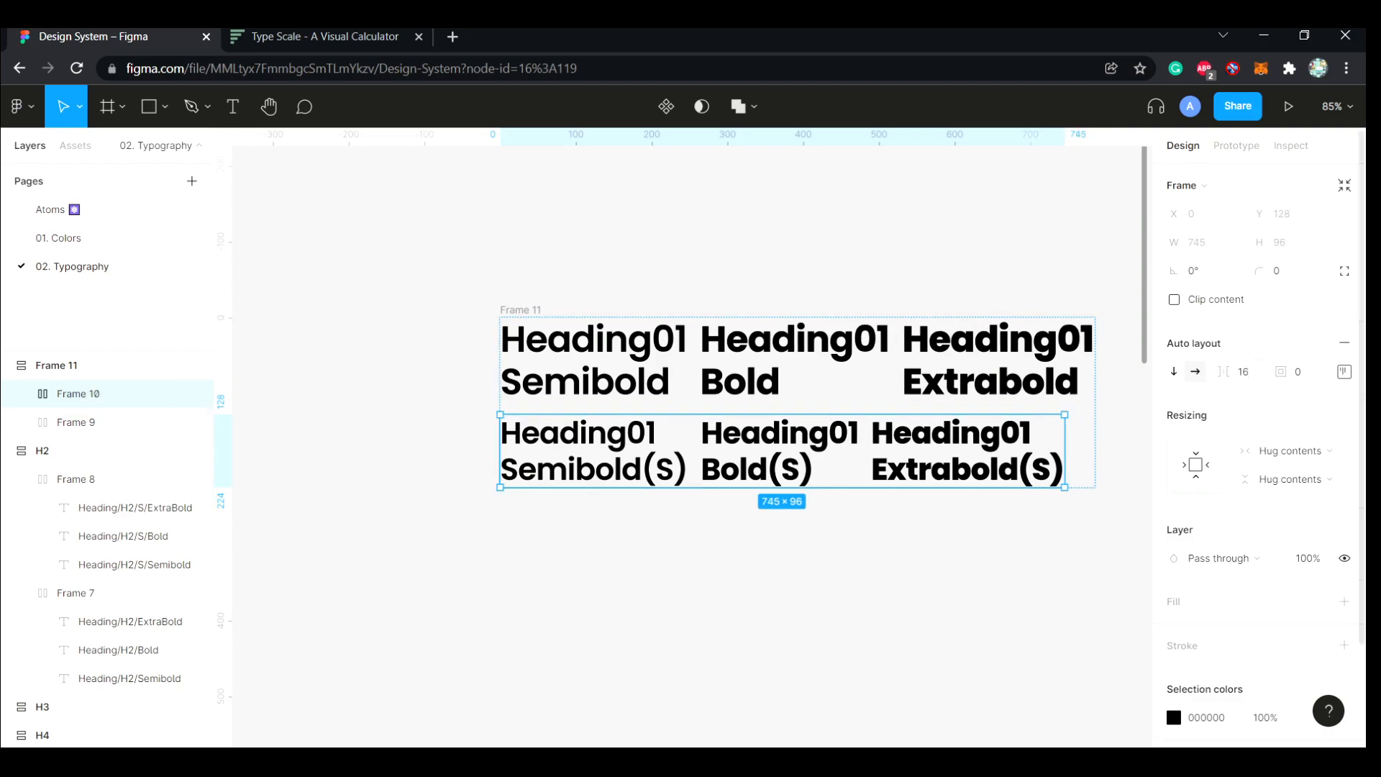
# Rename the parent frame of the Heading01 samples as H1
pyautogui.click(928, 549)
pyautogui.scroll(-3, 928, 548)
pyautogui.doubleClick(673, 393)
pyautogui.write('H1')
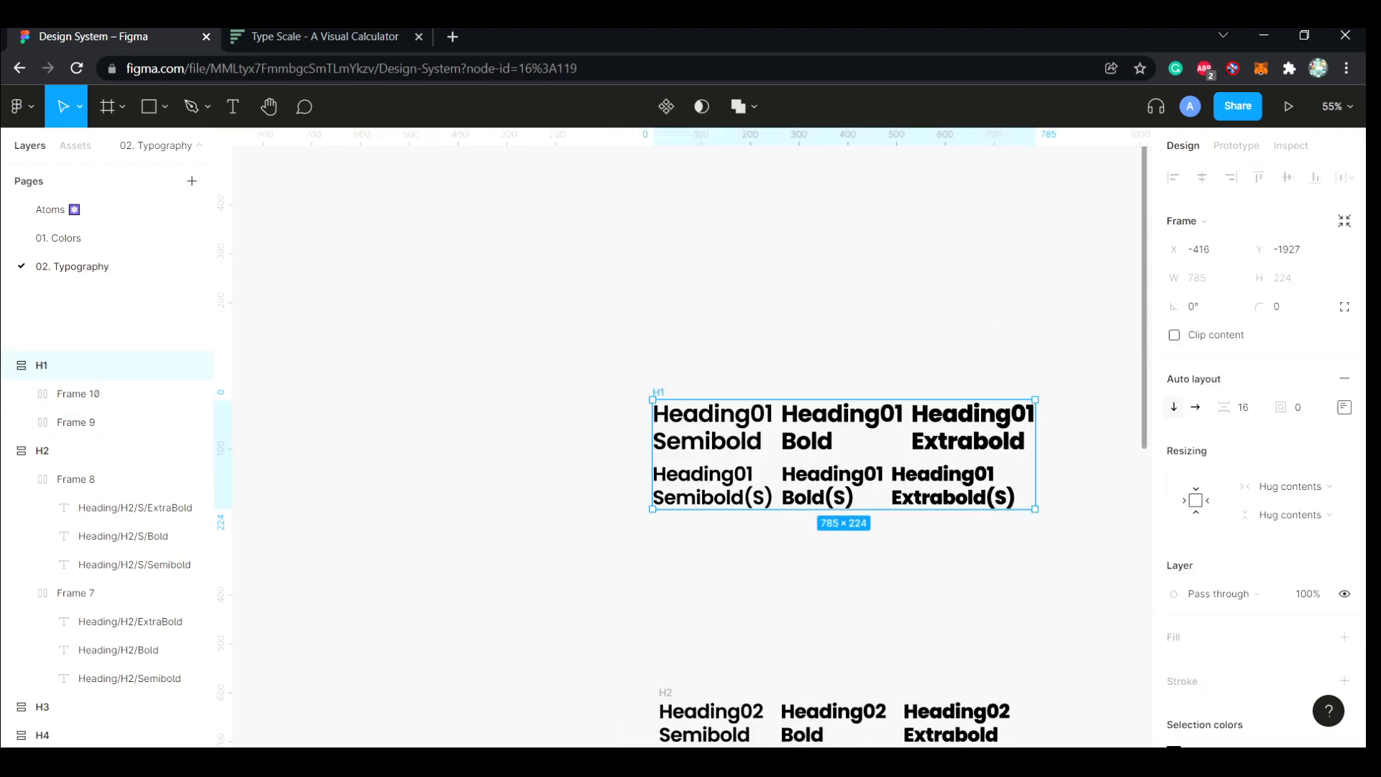
# Move the H1 frame down closer to the H2 frame, and ungroup it and its rows into separate text layers
pyautogui.hscroll(3, 690, 432)
pyautogui.scroll(-8, 691, 432)
pyautogui.scroll(8, 691, 432)
pyautogui.moveTo(610, 281); pyautogui.dragTo(617, 402)
pyautogui.hotkey('ctrl', 'shift', 'g')
pyautogui.hotkey('ctrl', 'shift', 'g')
pyautogui.press('Escape')
pyautogui.scroll(-2, 633, 441)
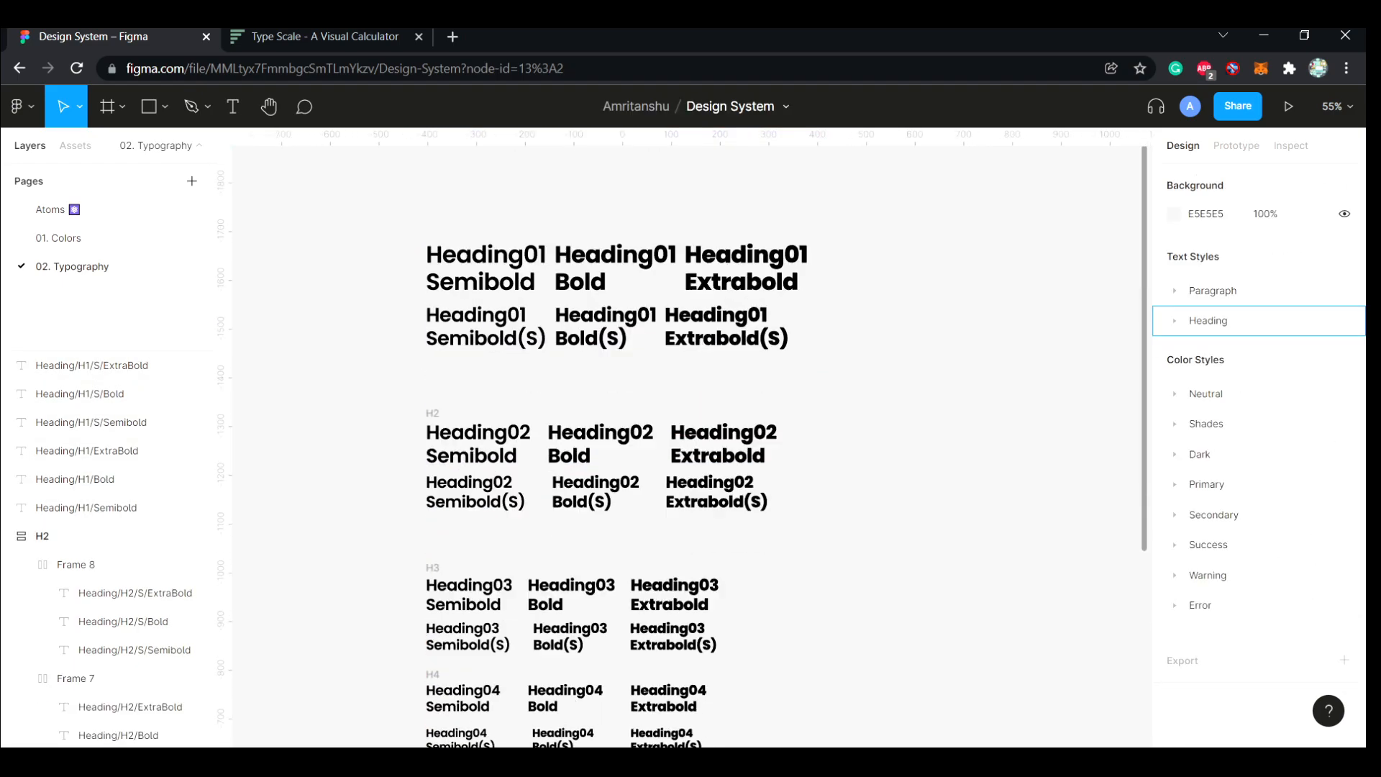
pyautogui.scroll(-6, 611, 479)
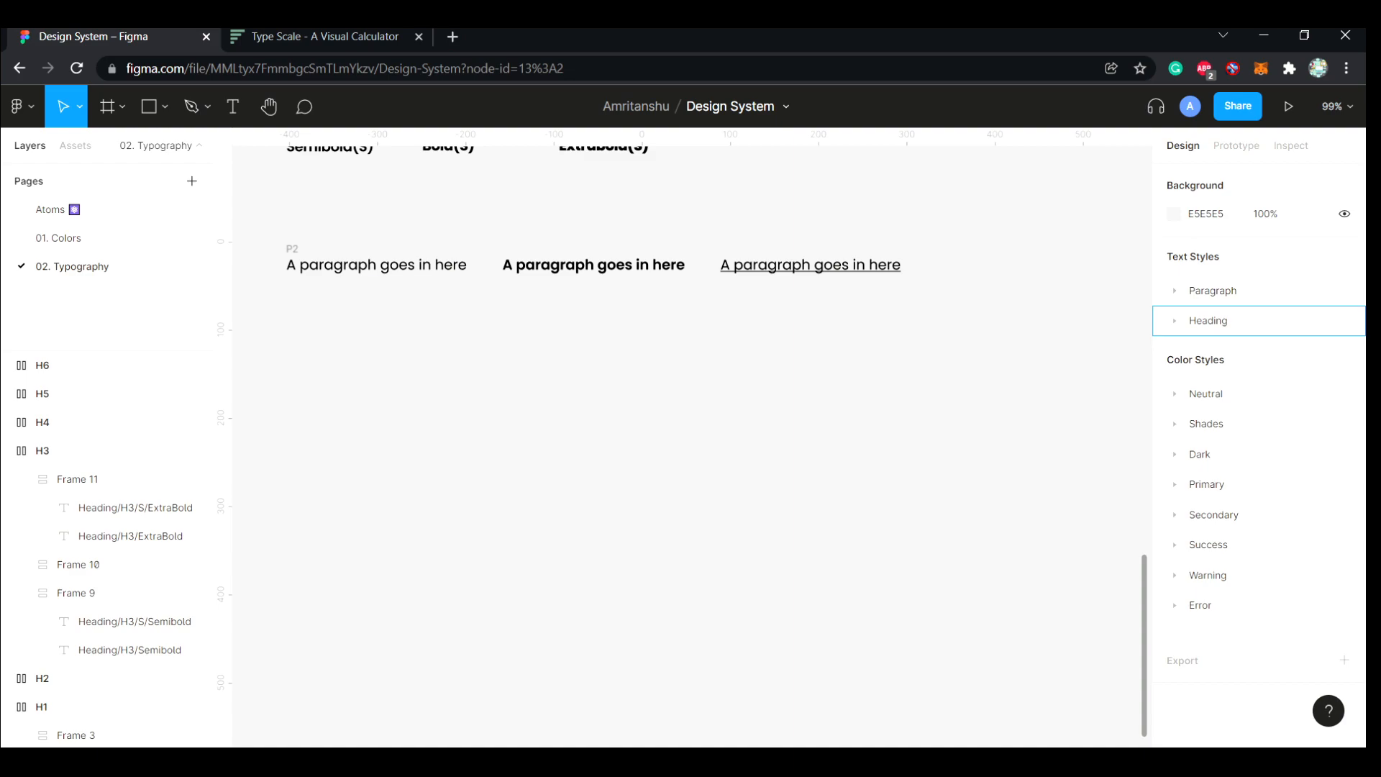
# Add the text "A paragraph goes in here" below the P2 paragraph row, aligned with its first sample
pyautogui.press('t')
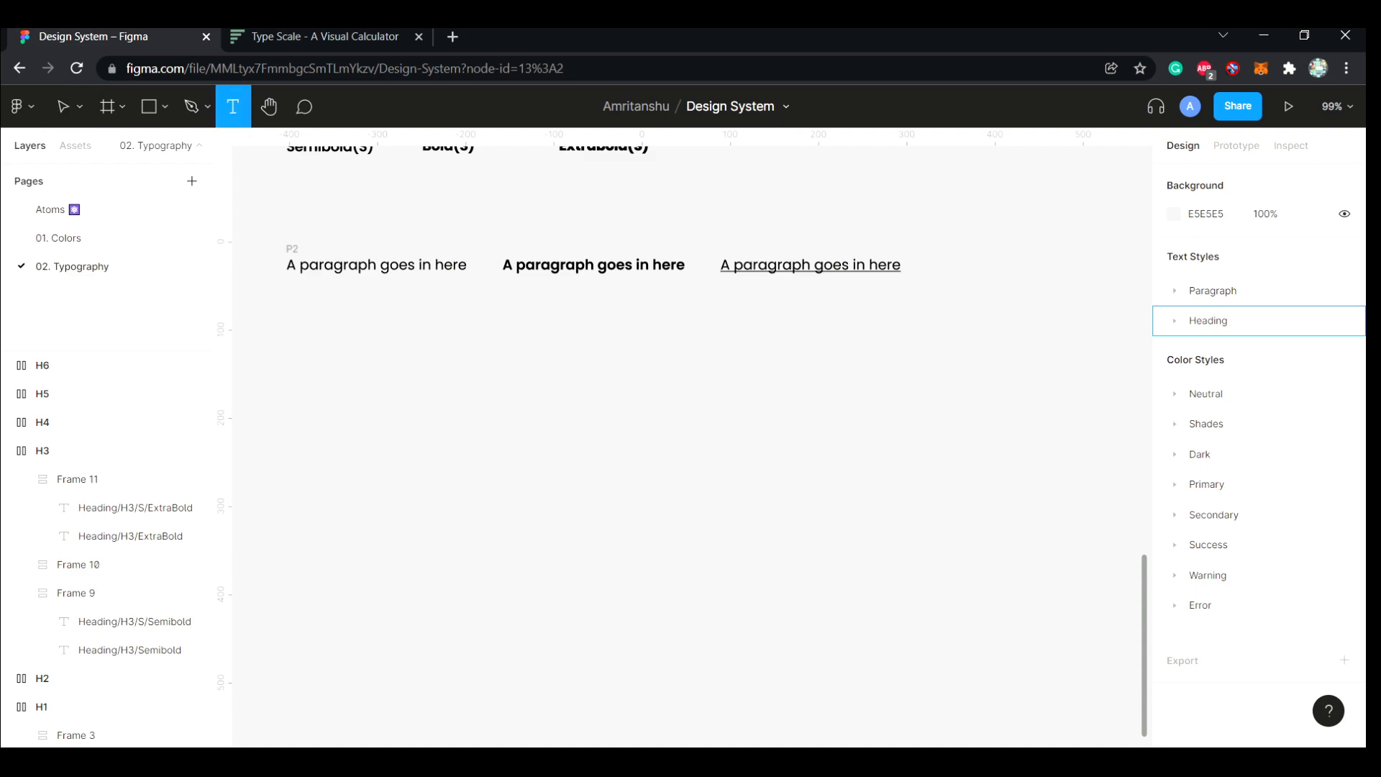
pyautogui.click(287, 341)
pyautogui.write('A paragraph goes in')
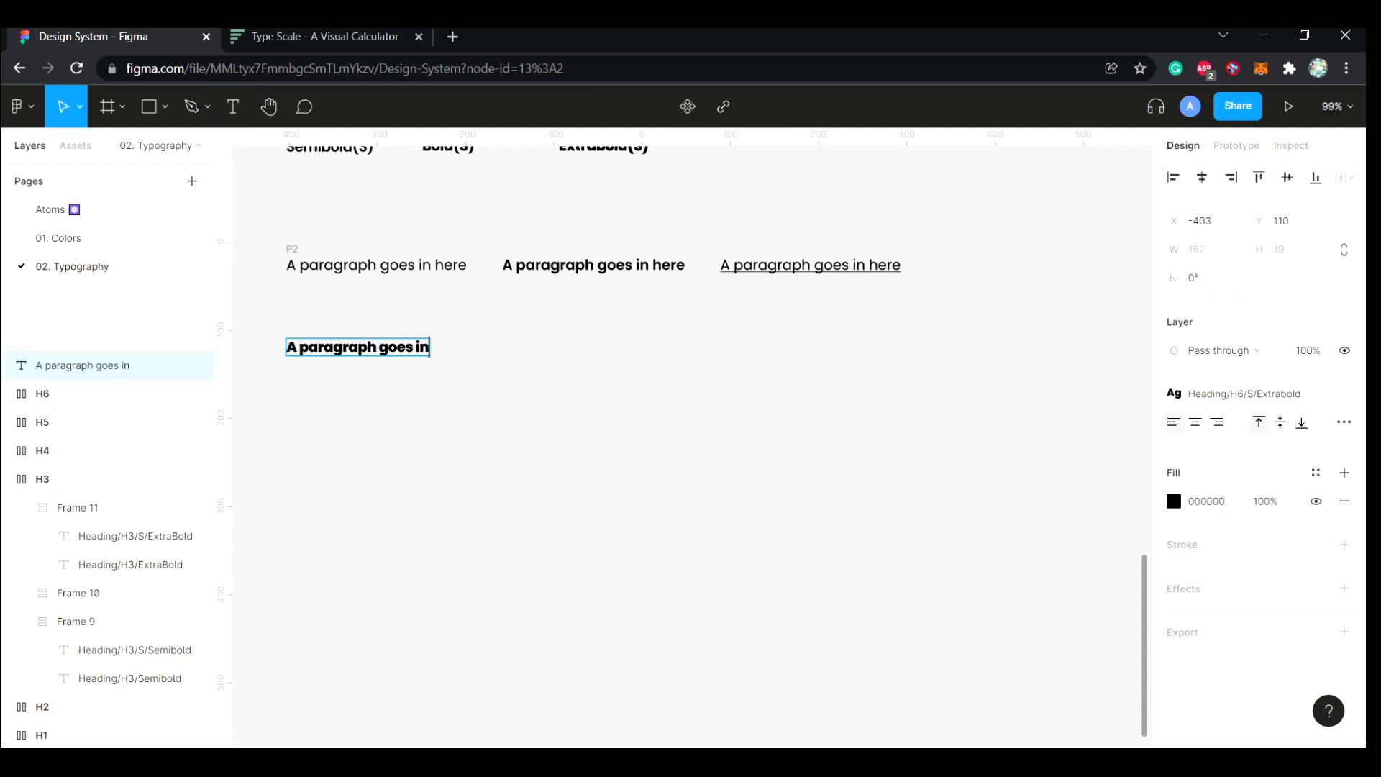
pyautogui.press('Escape')
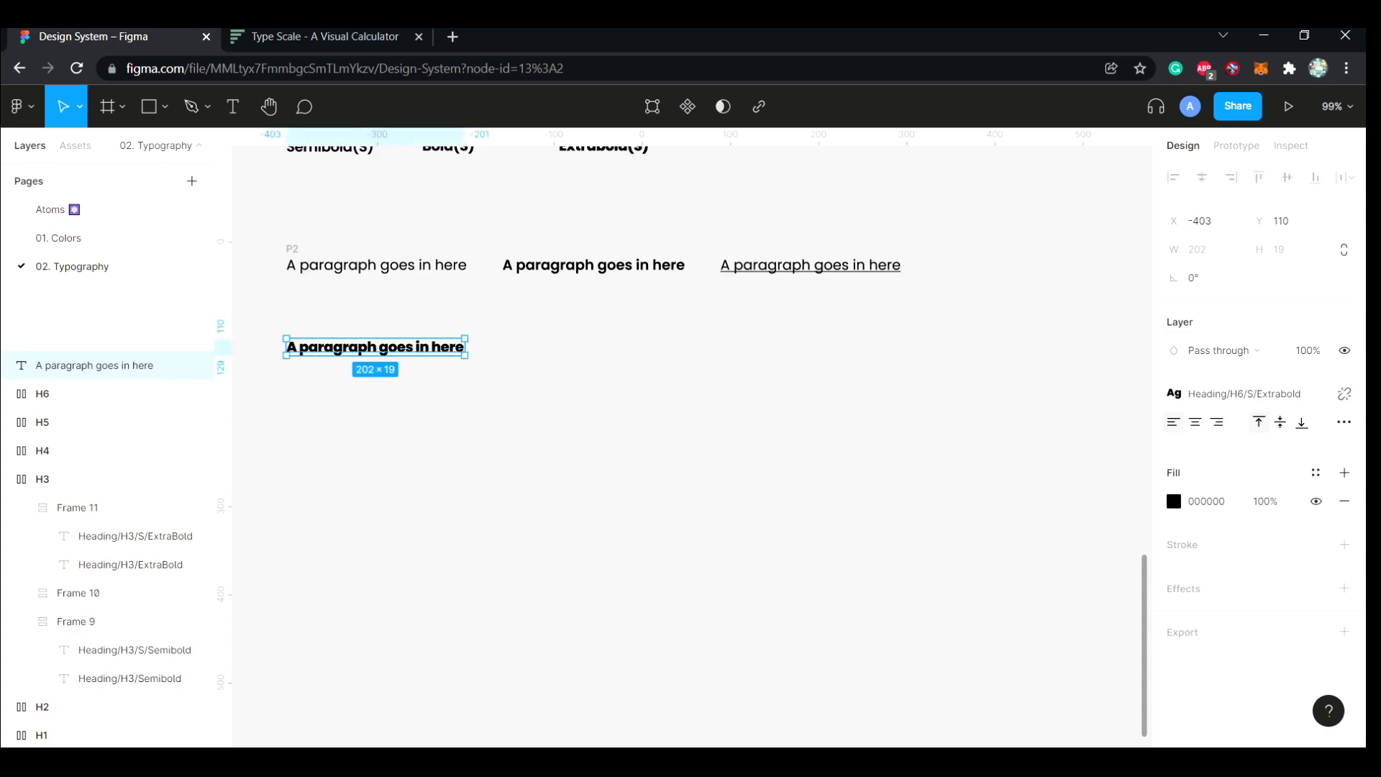
# Detach the heading style from the new paragraph text and set its letter spacing to 0%
pyautogui.click(1344, 394)
pyautogui.click(1284, 479)
pyautogui.write('0')
pyautogui.press('Return')
# Set the new paragraph text to font size 14, line height 17 and Regular weight
pyautogui.click(1285, 451)
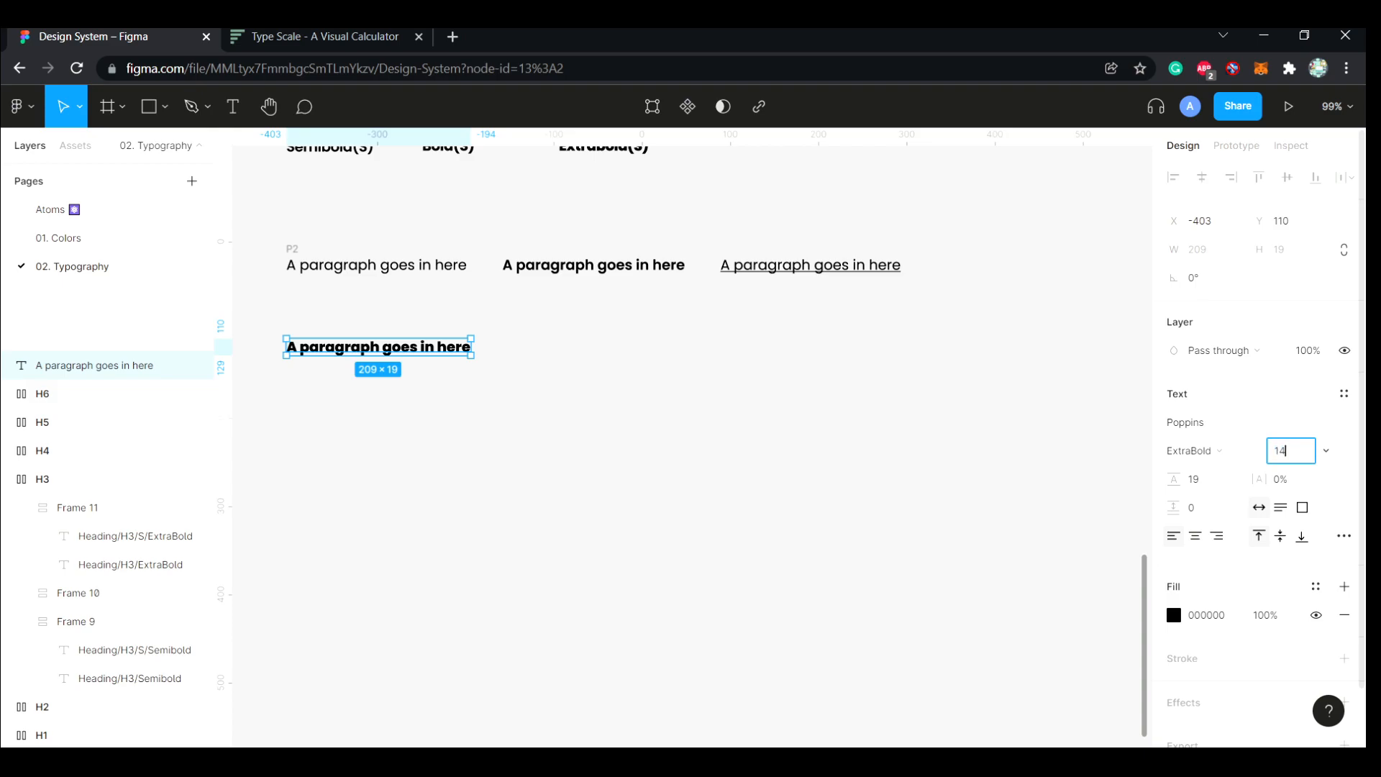
pyautogui.write('14')
pyautogui.press('Return')
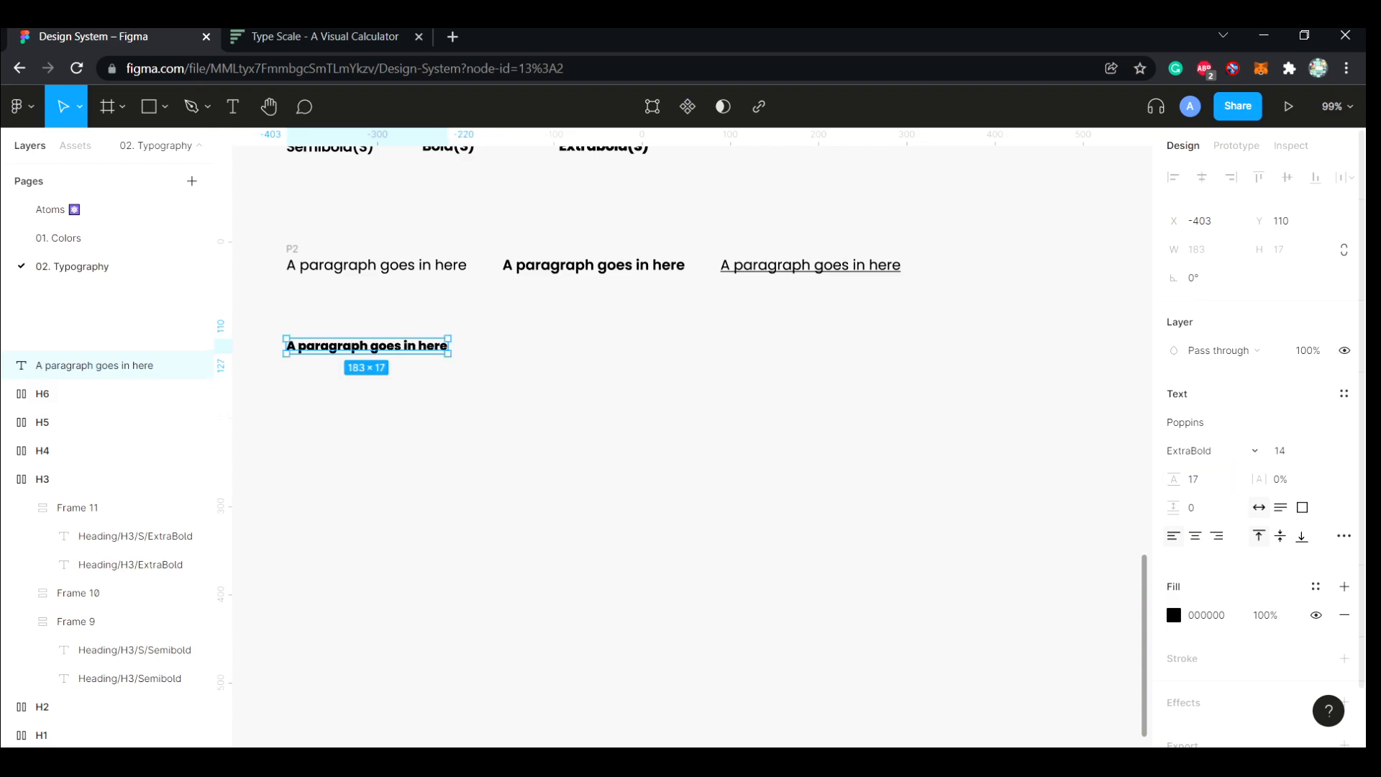
pyautogui.click(1191, 451)
pyautogui.click(1207, 365)
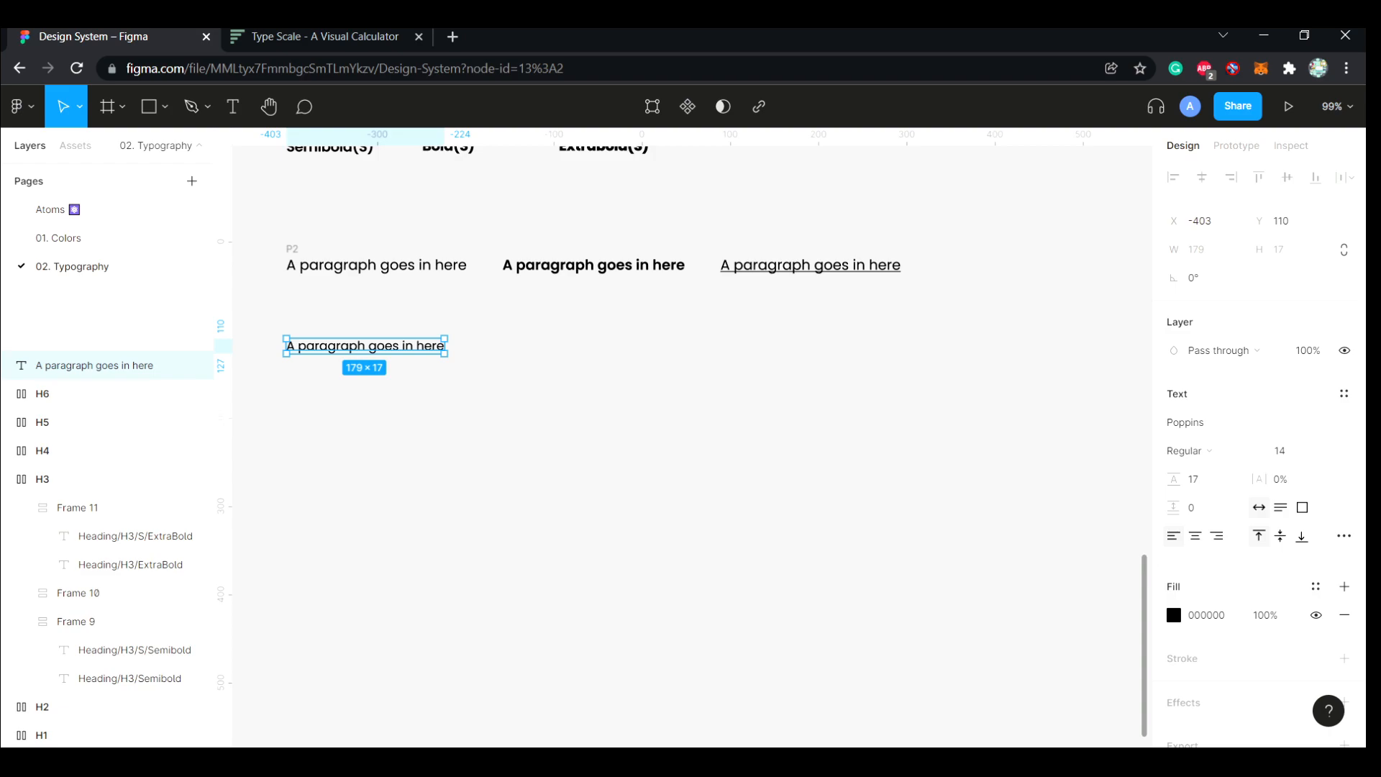
# Duplicate the paragraph text into a row of three under the P2 samples, and copy that row below it
pyautogui.press('Escape')
pyautogui.moveTo(366, 346); pyautogui.dragTo(797, 346)
pyautogui.press('Escape')
pyautogui.moveTo(874, 398); pyautogui.dragTo(277, 306)
pyautogui.moveTo(366, 346); pyautogui.dragTo(365, 434)
pyautogui.press('Escape')
# Set all three texts in the lowest paragraph row to font size 18 and line height 21
pyautogui.click(366, 435)
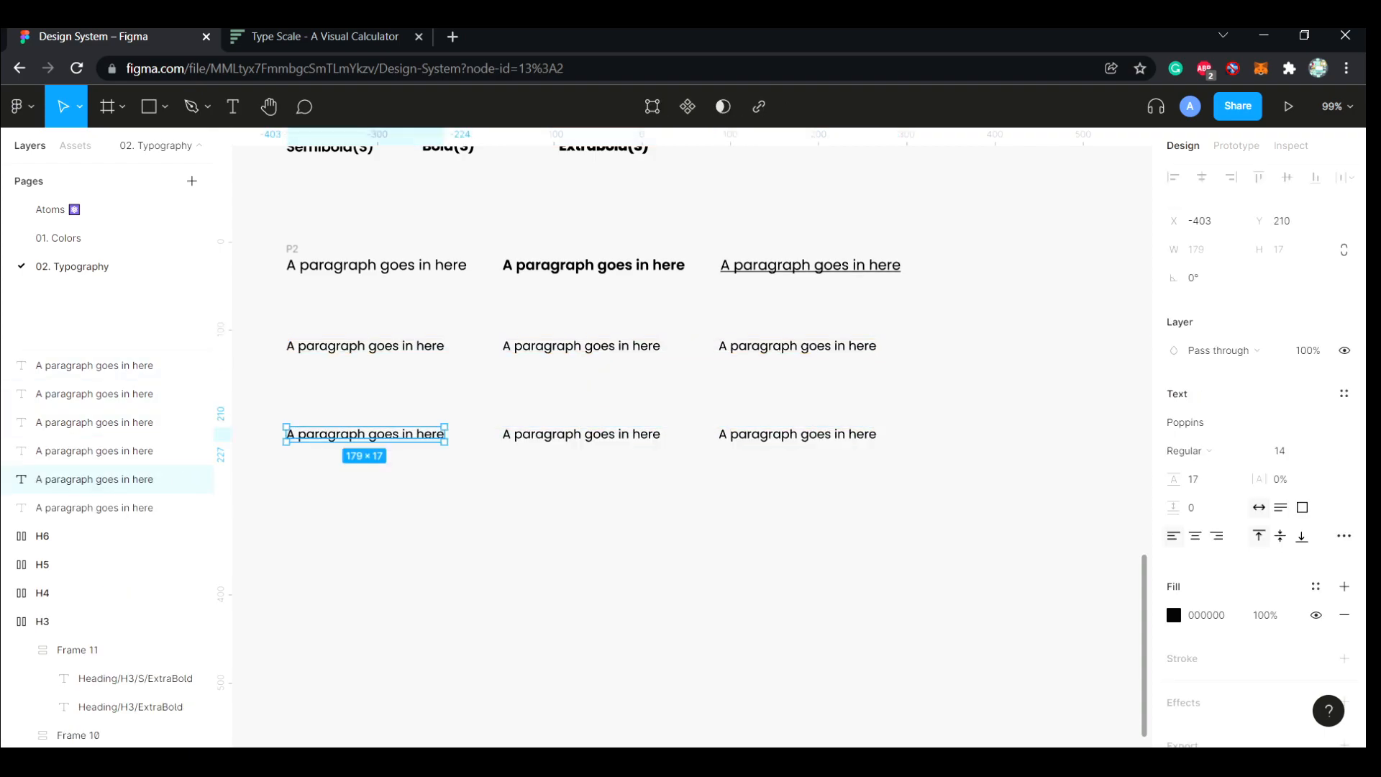
pyautogui.press('Tab')
pyautogui.write('22')
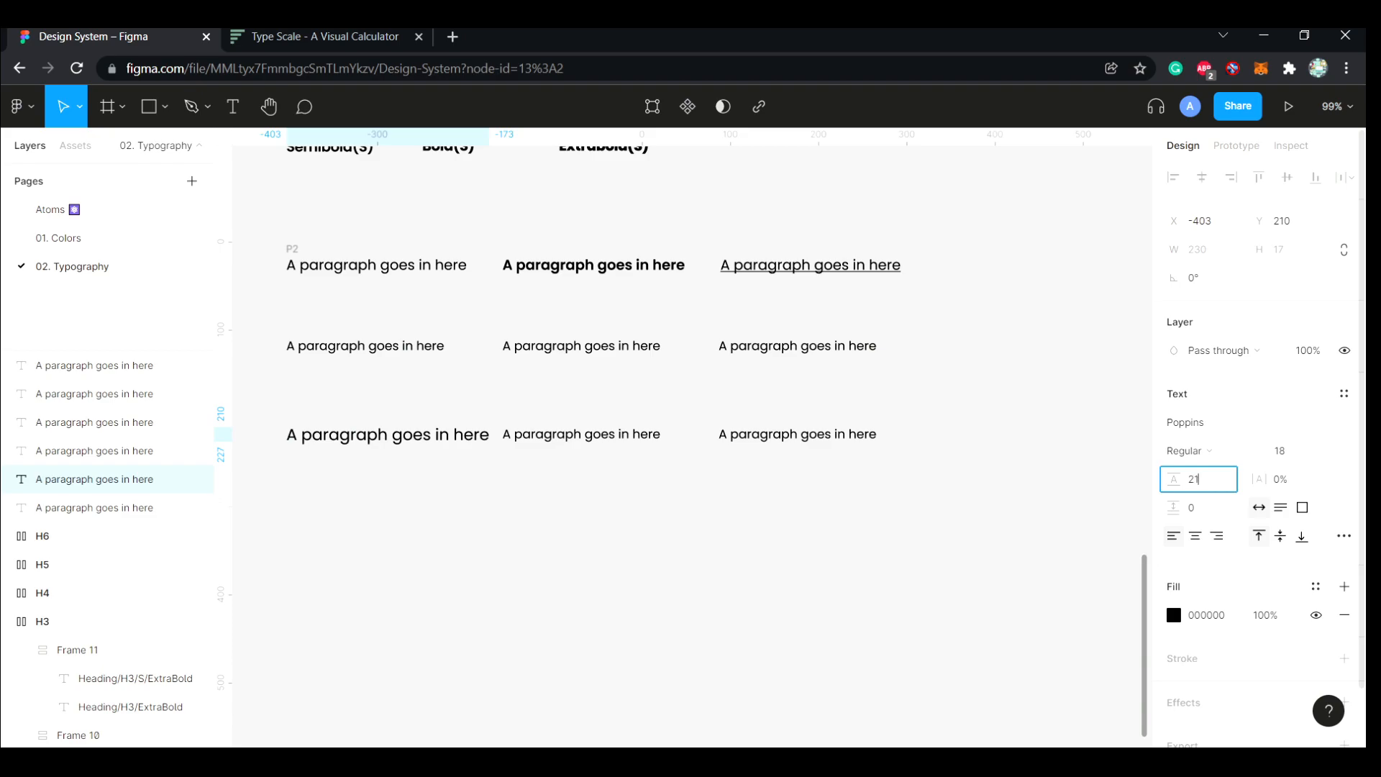
pyautogui.click(604, 434)
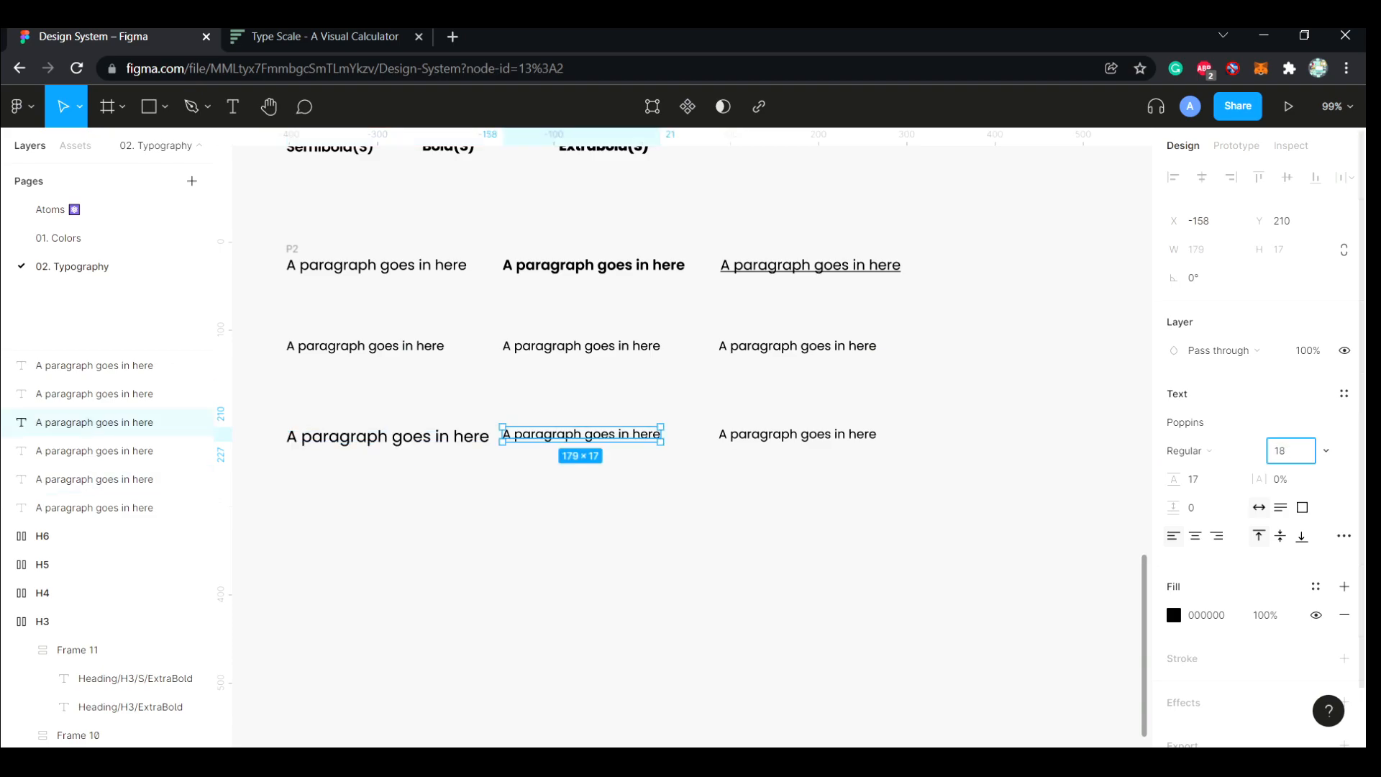
pyautogui.press('Tab')
pyautogui.write('21')
pyautogui.press('Return')
pyautogui.click(798, 435)
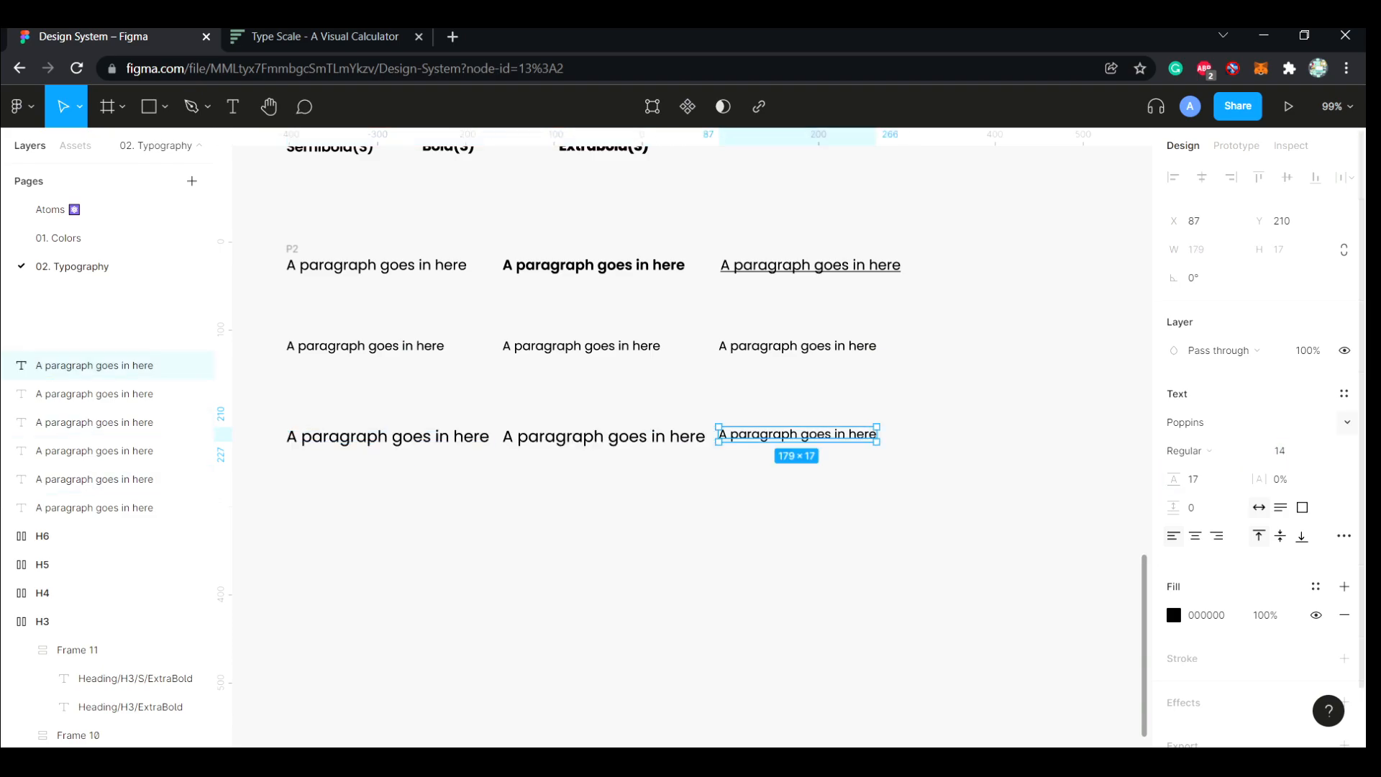
pyautogui.press('Tab')
pyautogui.write('22')
pyautogui.press('Return')
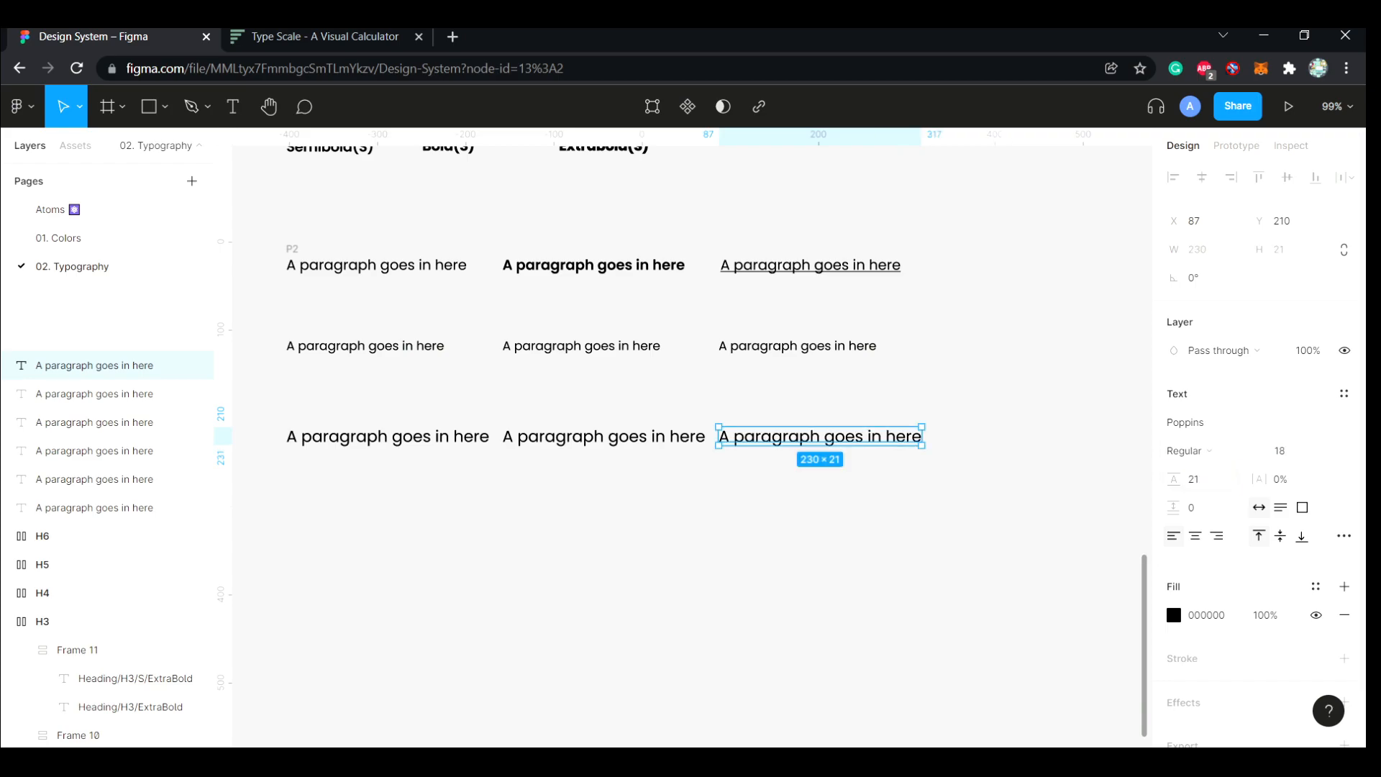
pyautogui.press('Escape')
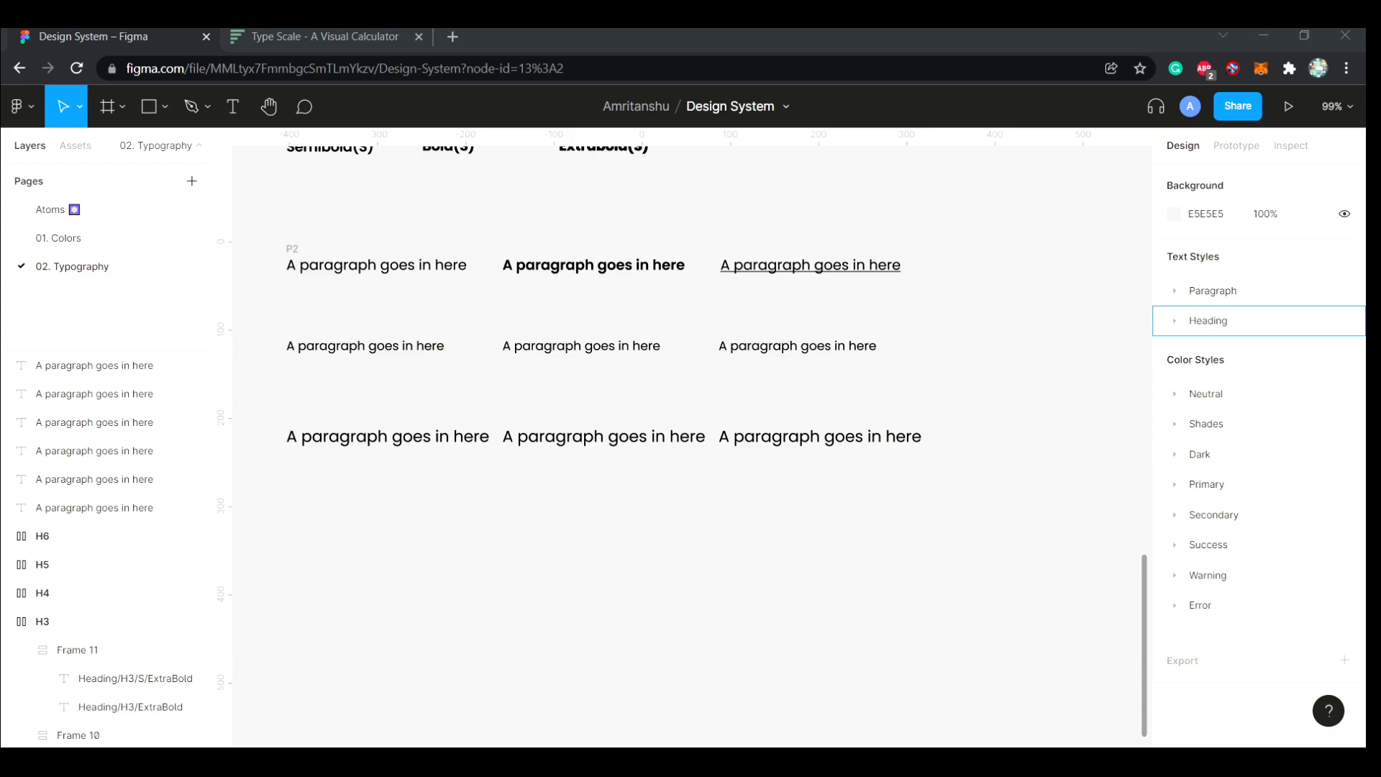
# Change the middle text in both new paragraph rows to SemiBold weight
pyautogui.click(581, 346)
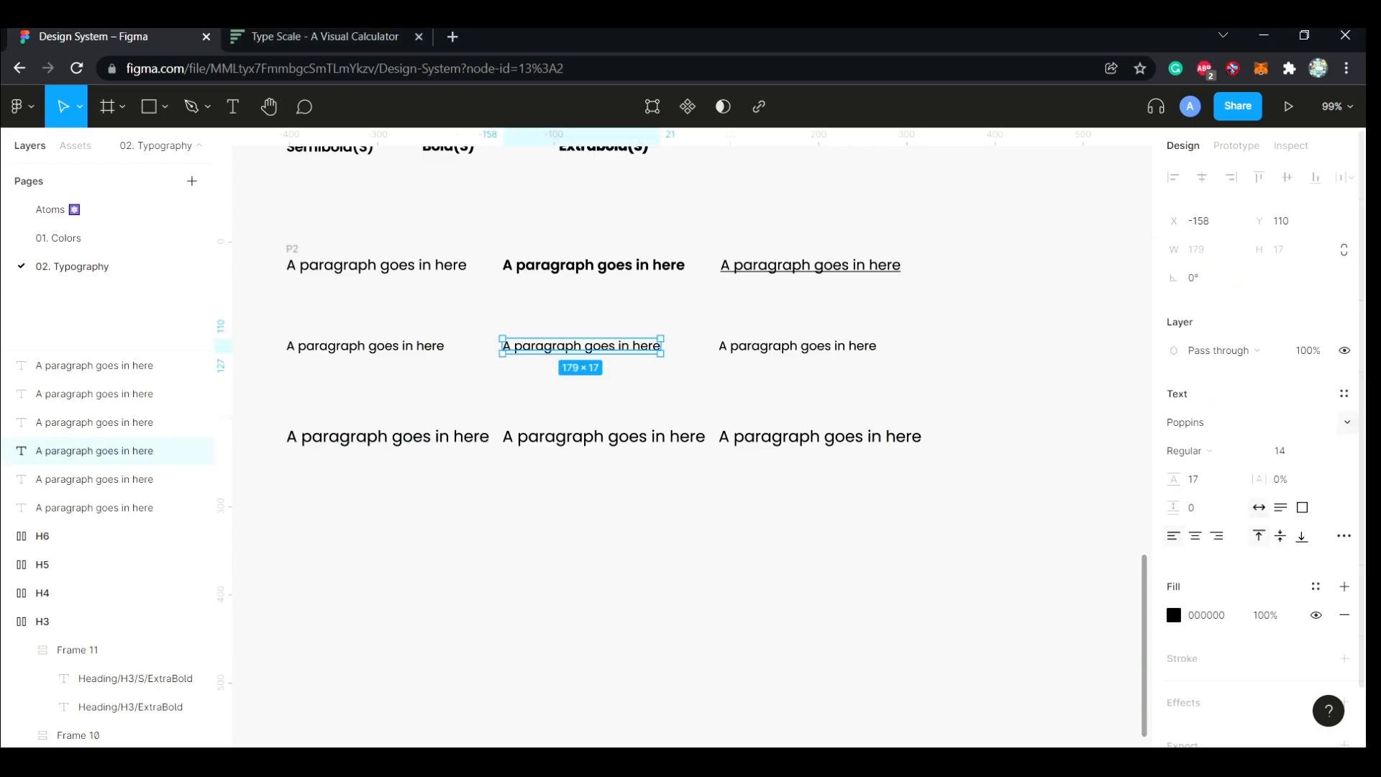
pyautogui.click(1207, 450)
pyautogui.click(1211, 452)
pyautogui.click(604, 436)
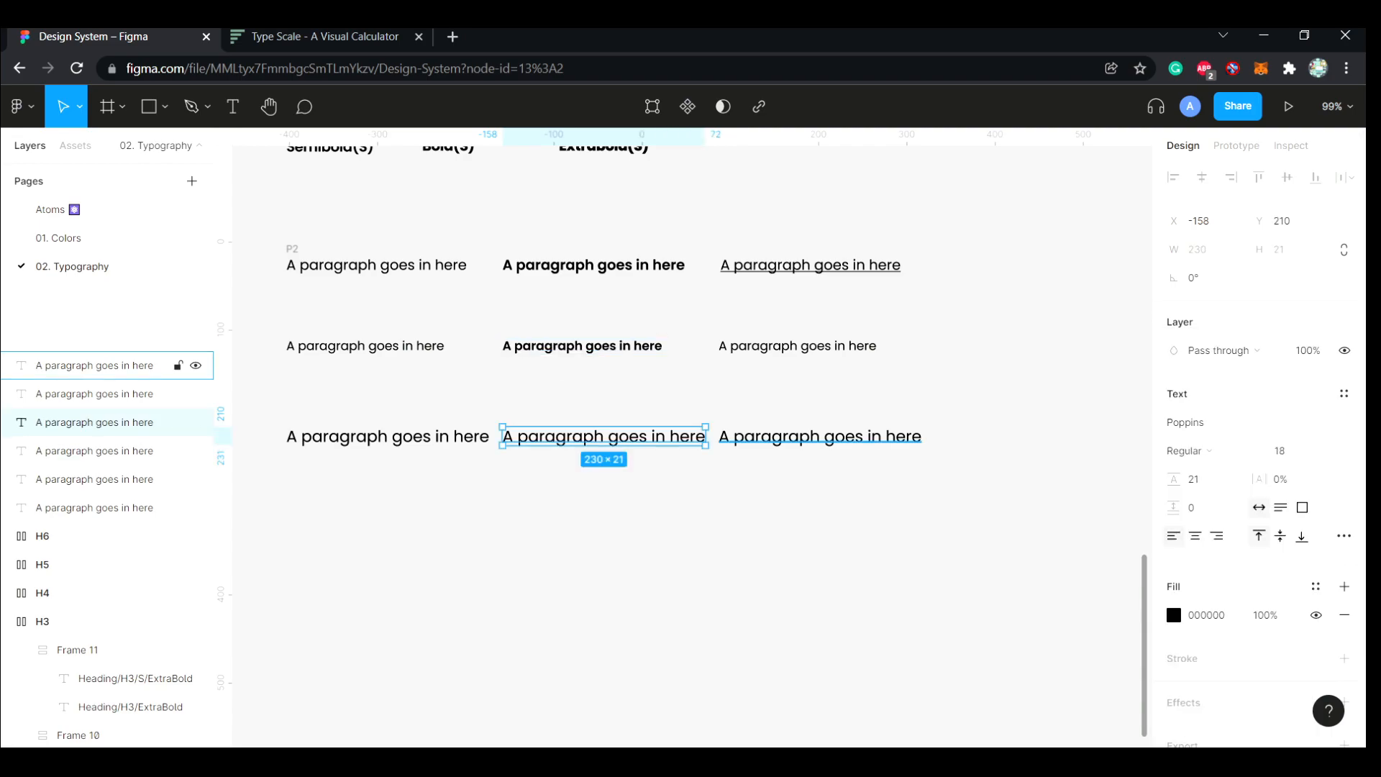
pyautogui.click(1207, 450)
pyautogui.click(1212, 452)
pyautogui.press('Escape')
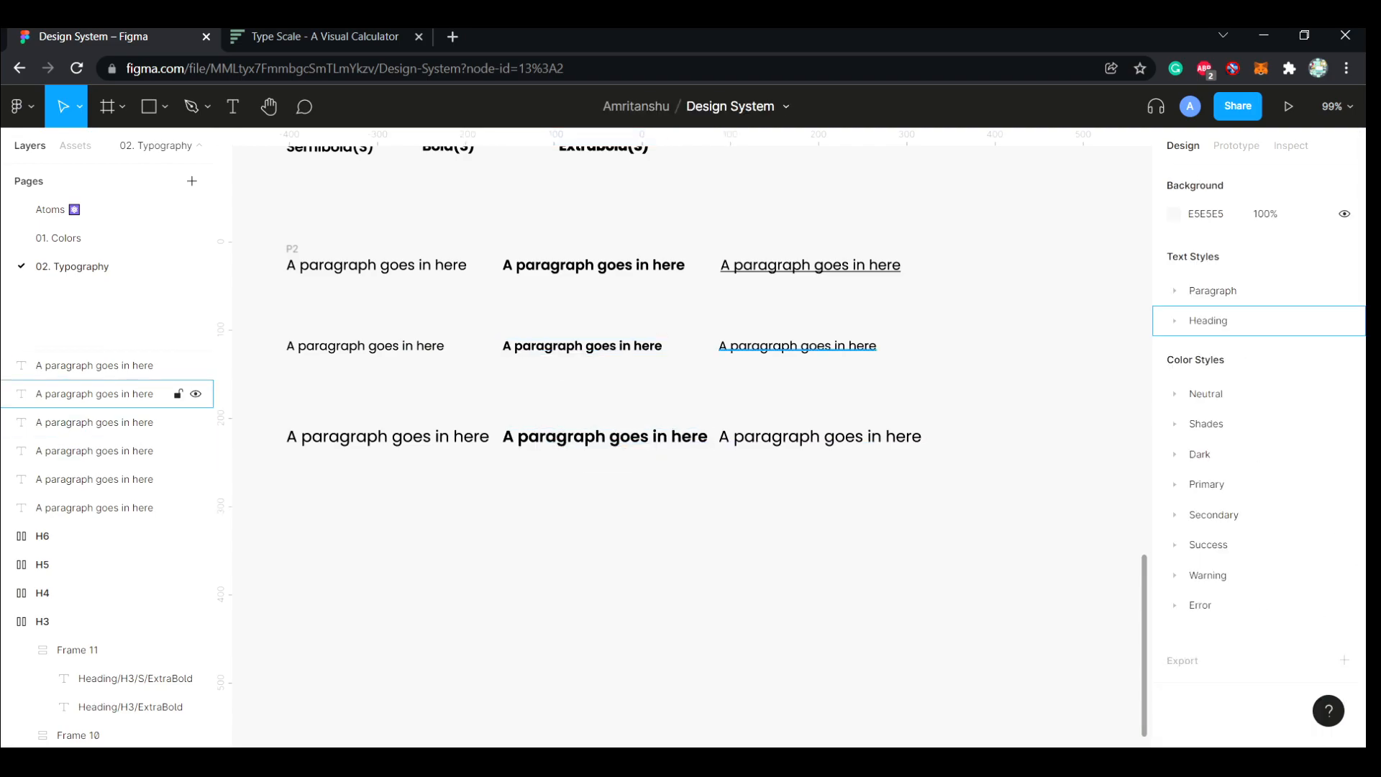
# Apply the underline decoration to the third text in both new paragraph rows
pyautogui.click(94, 394)
pyautogui.click(1110, 467)
pyautogui.click(864, 438)
pyautogui.click(1111, 467)
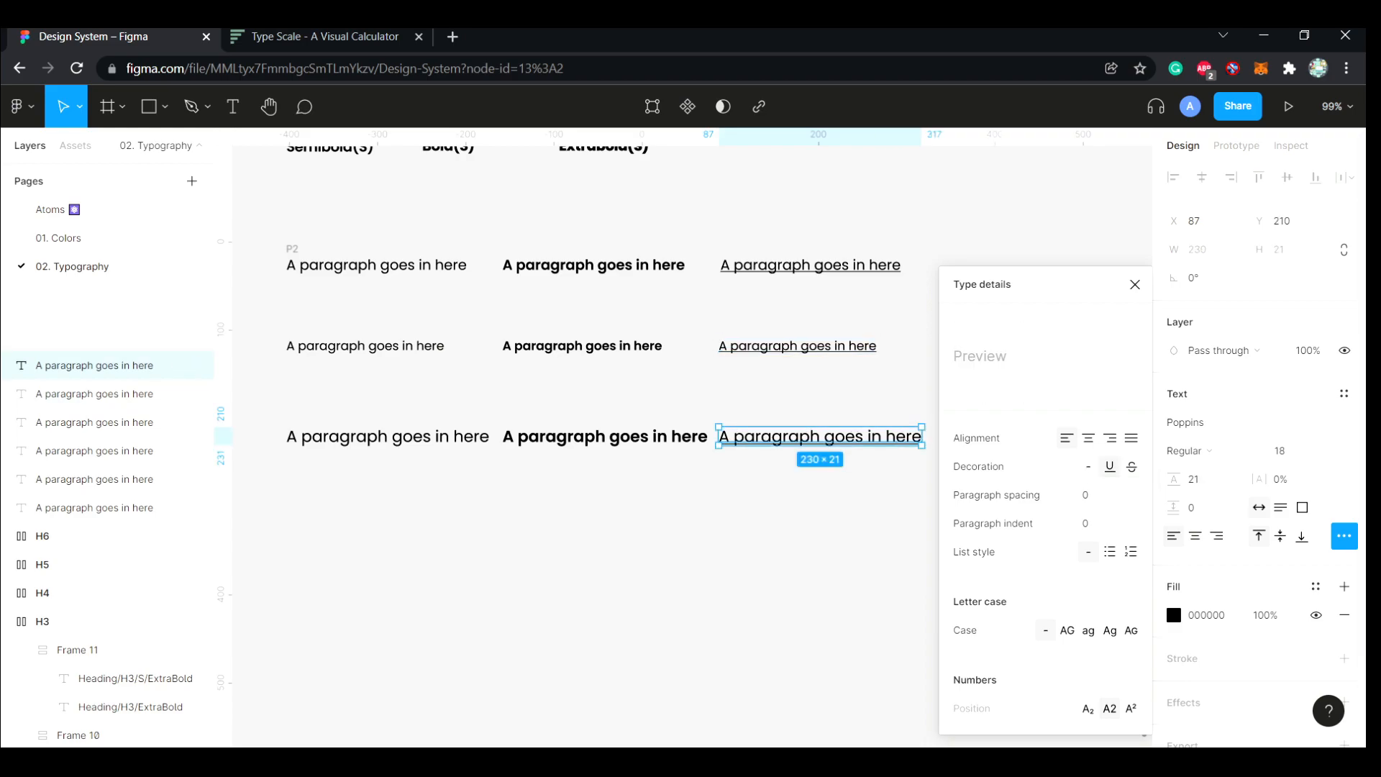
pyautogui.click(813, 519)
# Reuse the P2 layer name to rename the first size 14 text layer as Paragraph/P1/Regular, and copy that name
pyautogui.click(365, 346)
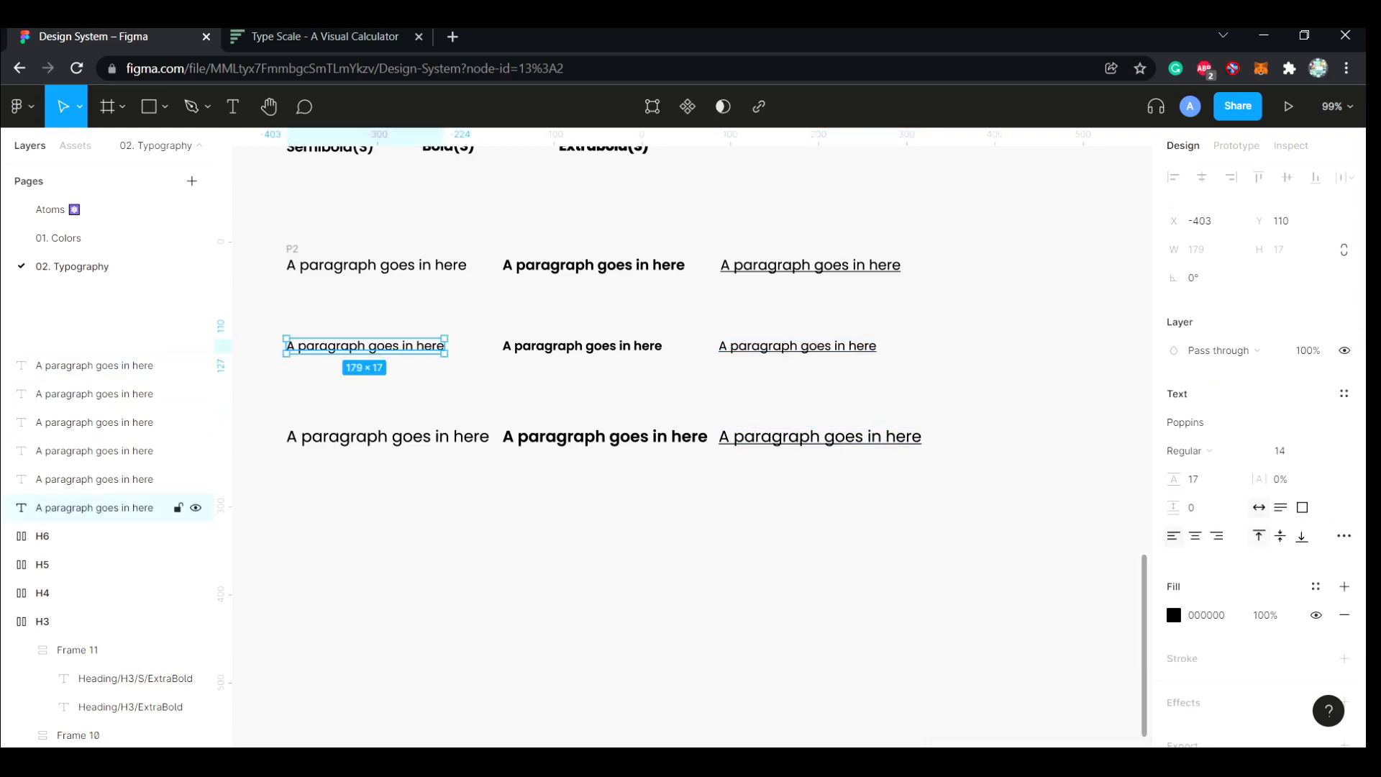
pyautogui.click(377, 265)
pyautogui.doubleClick(108, 734)
pyautogui.hotkey('ctrl', 'c')
pyautogui.click(366, 347)
pyautogui.doubleClick(94, 365)
pyautogui.hotkey('ctrl', 'v')
pyautogui.press('BackSpace')
pyautogui.write('1')
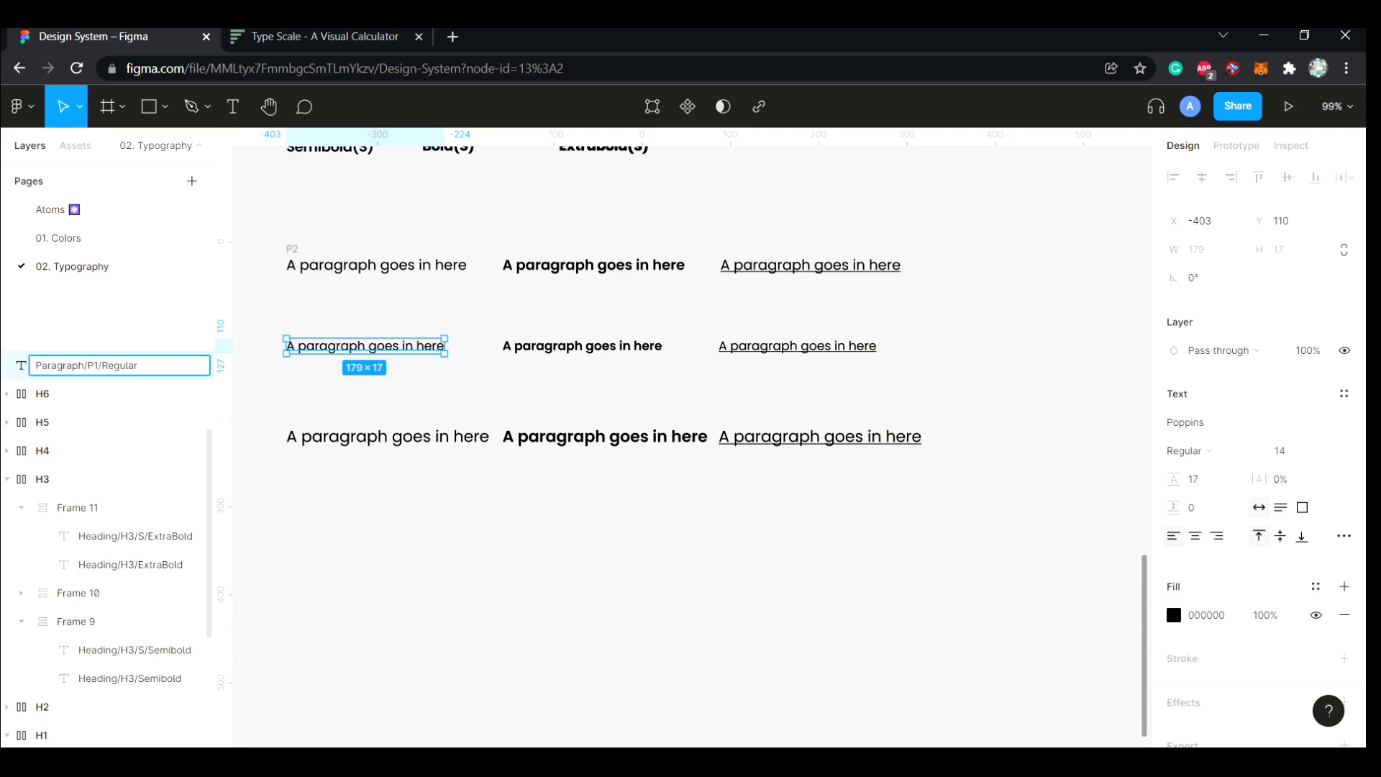
pyautogui.hotkey('ctrl', 'a')
pyautogui.hotkey('ctrl', 'c')
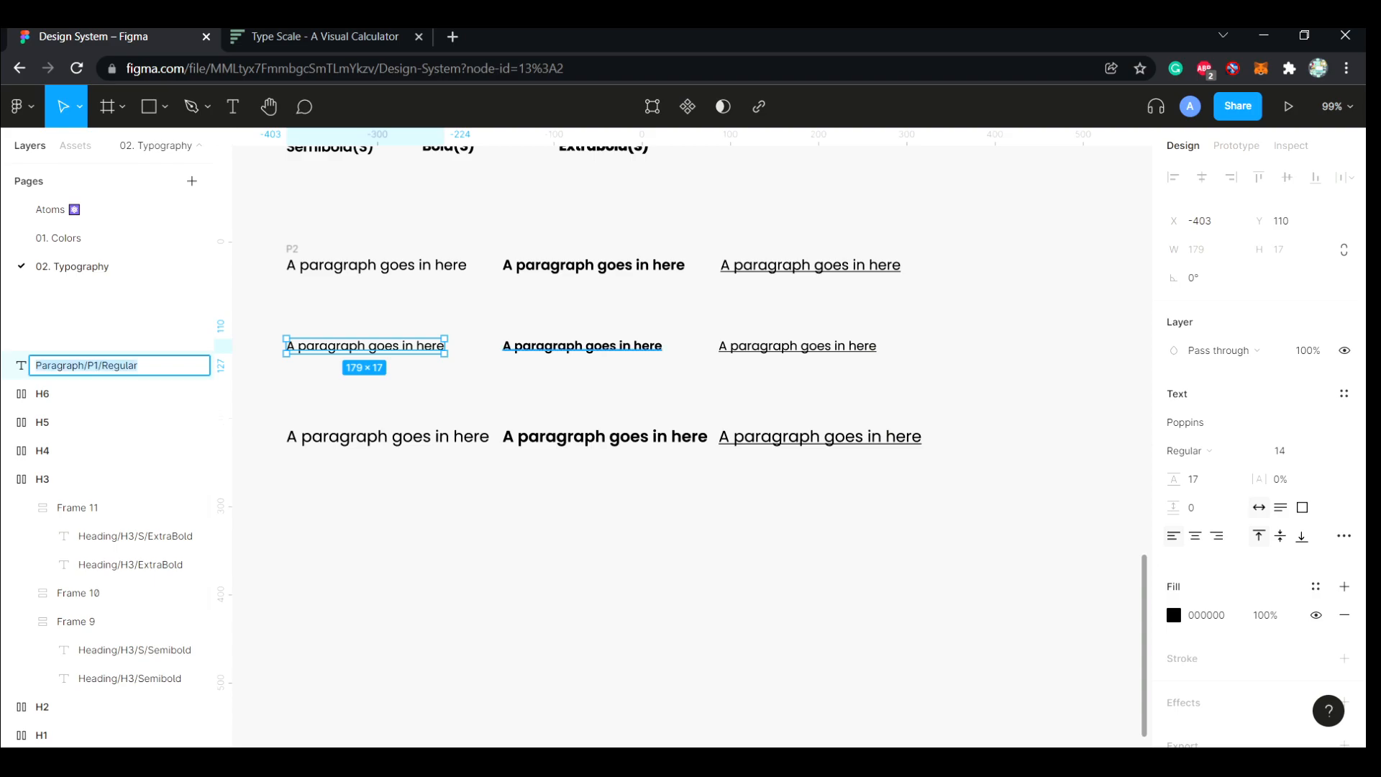
# Collapse the expanded frames in the layer list and rename the semibold size 14 text layer as Paragraph/P1/Semibold
pyautogui.click(583, 346)
pyautogui.click(7, 536)
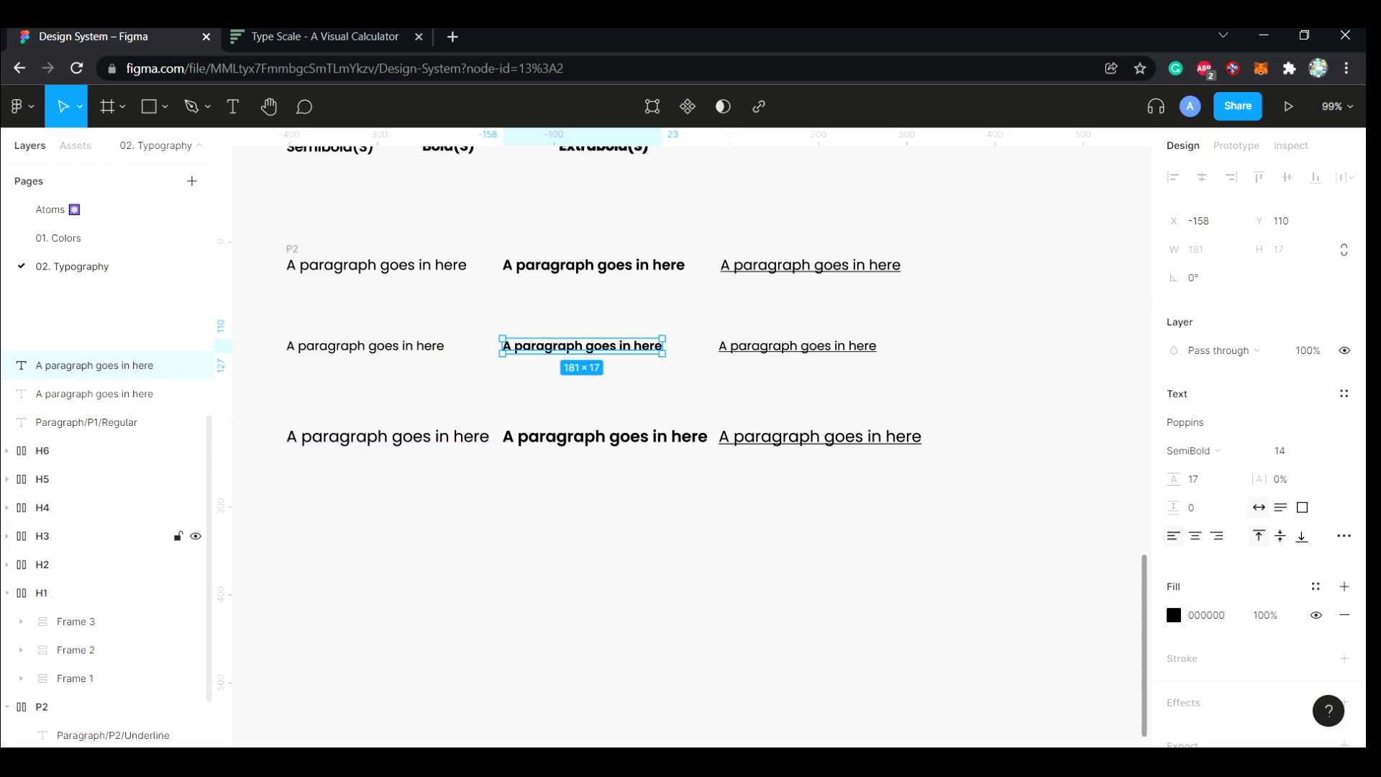
pyautogui.click(8, 593)
pyautogui.click(7, 648)
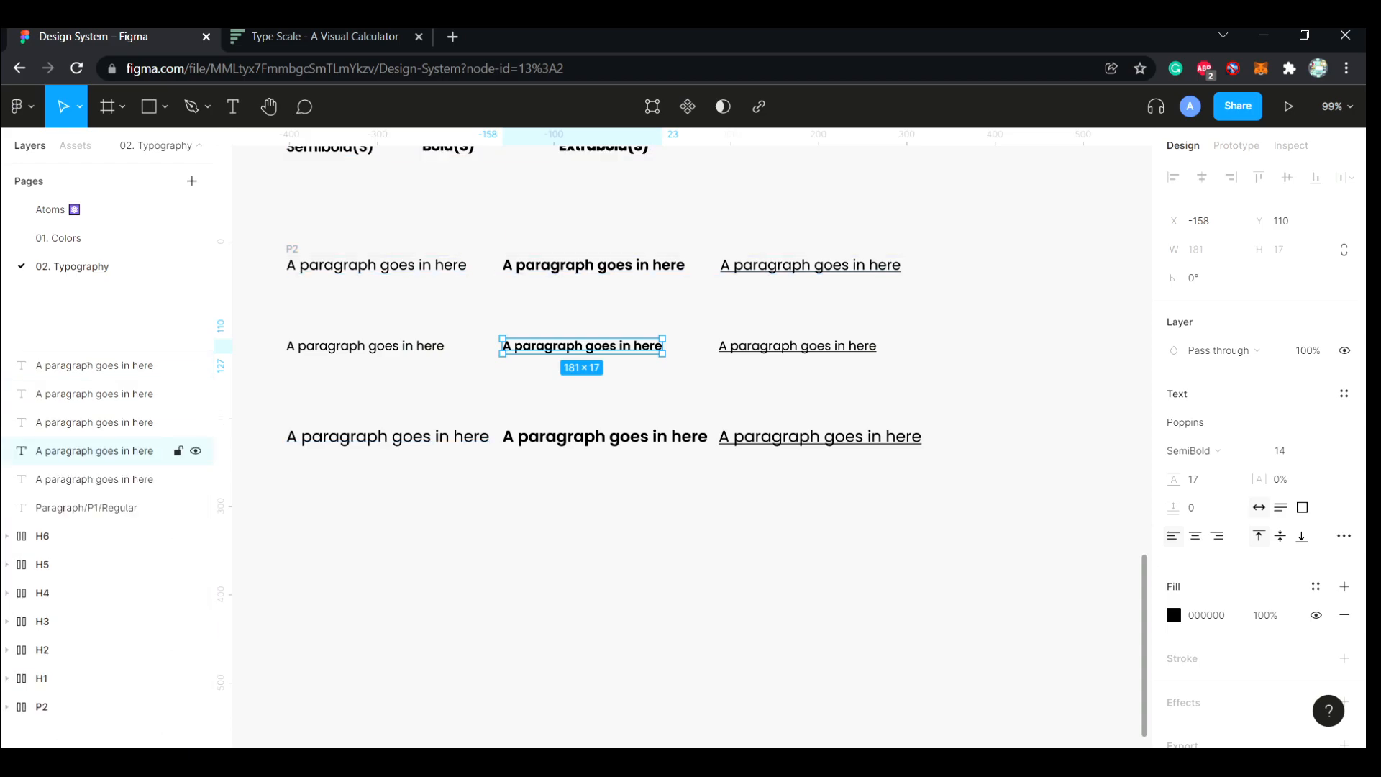
pyautogui.doubleClick(94, 451)
pyautogui.hotkey('ctrl', 'v')
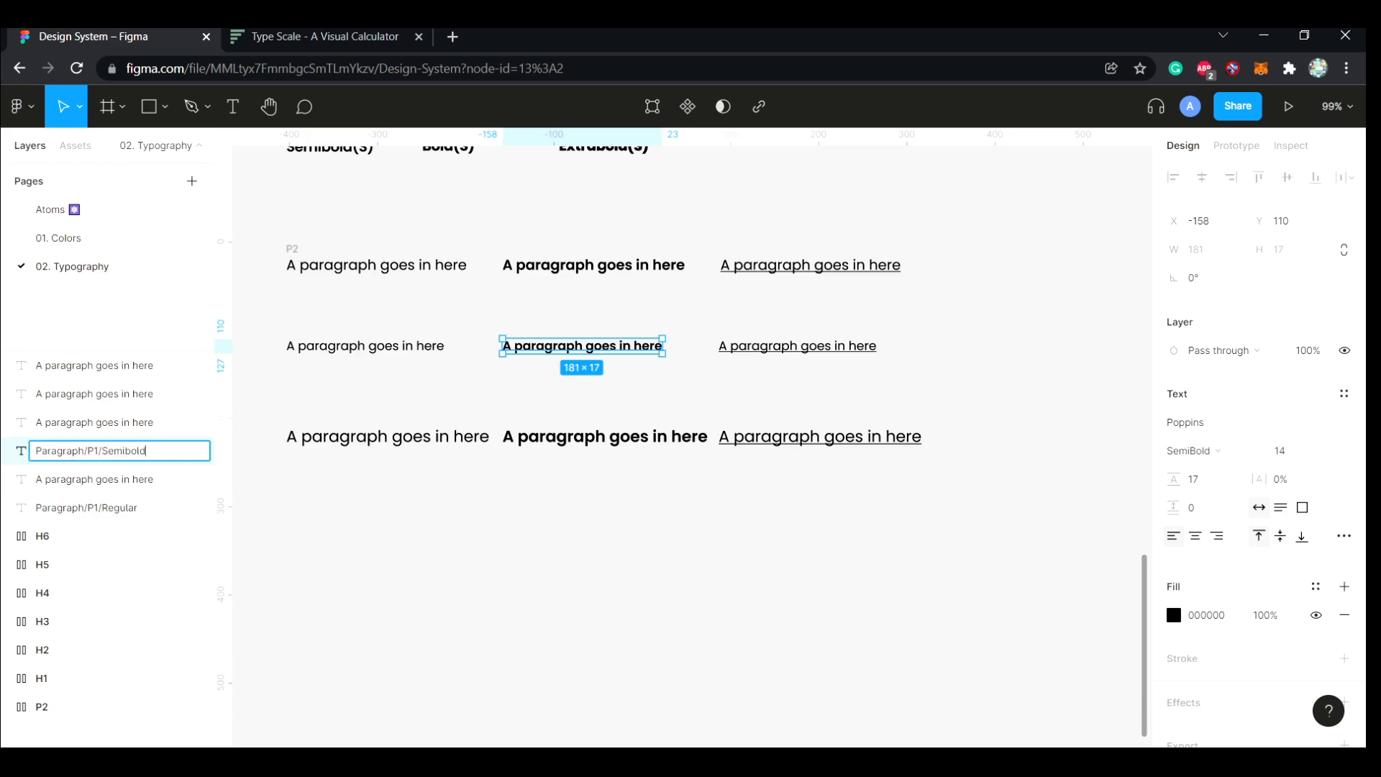
pyautogui.click(317, 590)
# Check the P2 layer names for reference, and rename the underlined size 14 text layer as Paragraph/P1/Underline
pyautogui.click(7, 706)
pyautogui.scroll(-1, 7, 706)
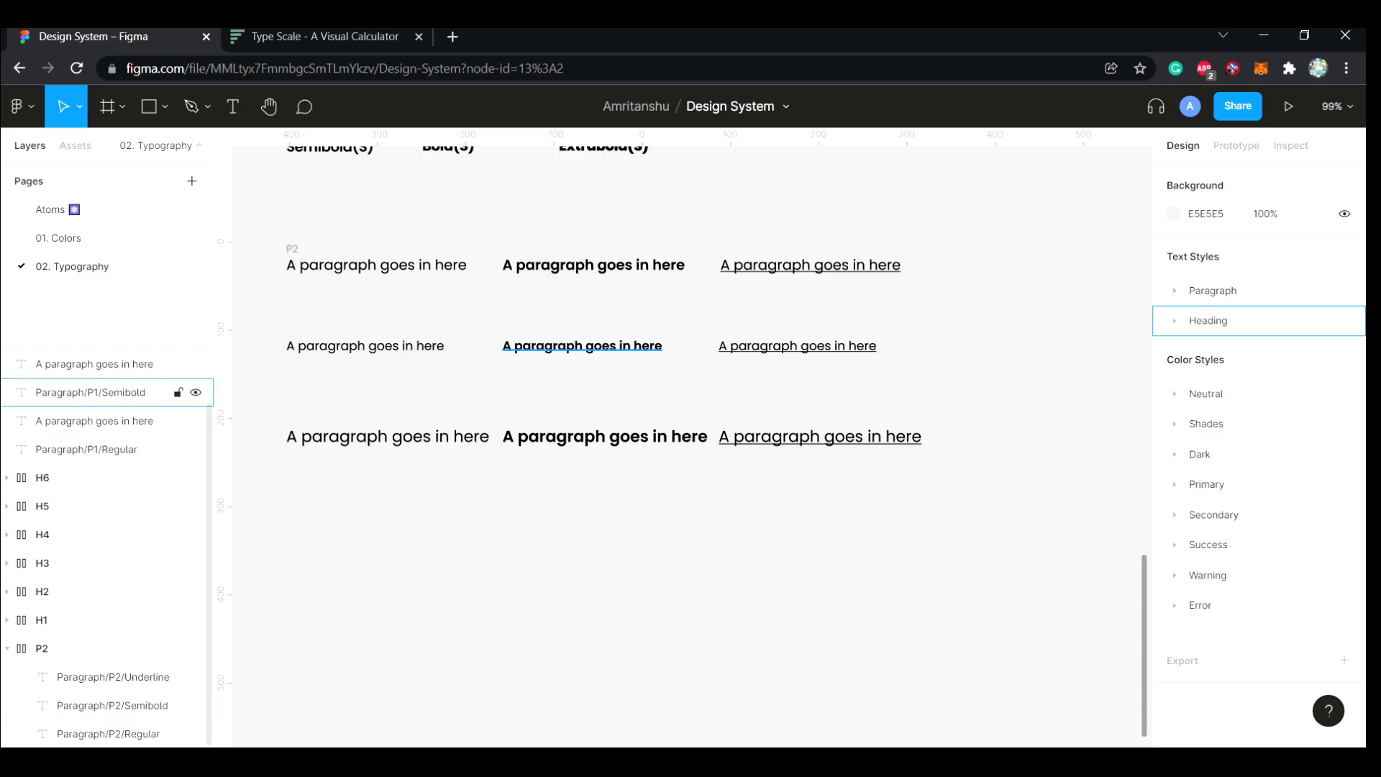
pyautogui.click(798, 346)
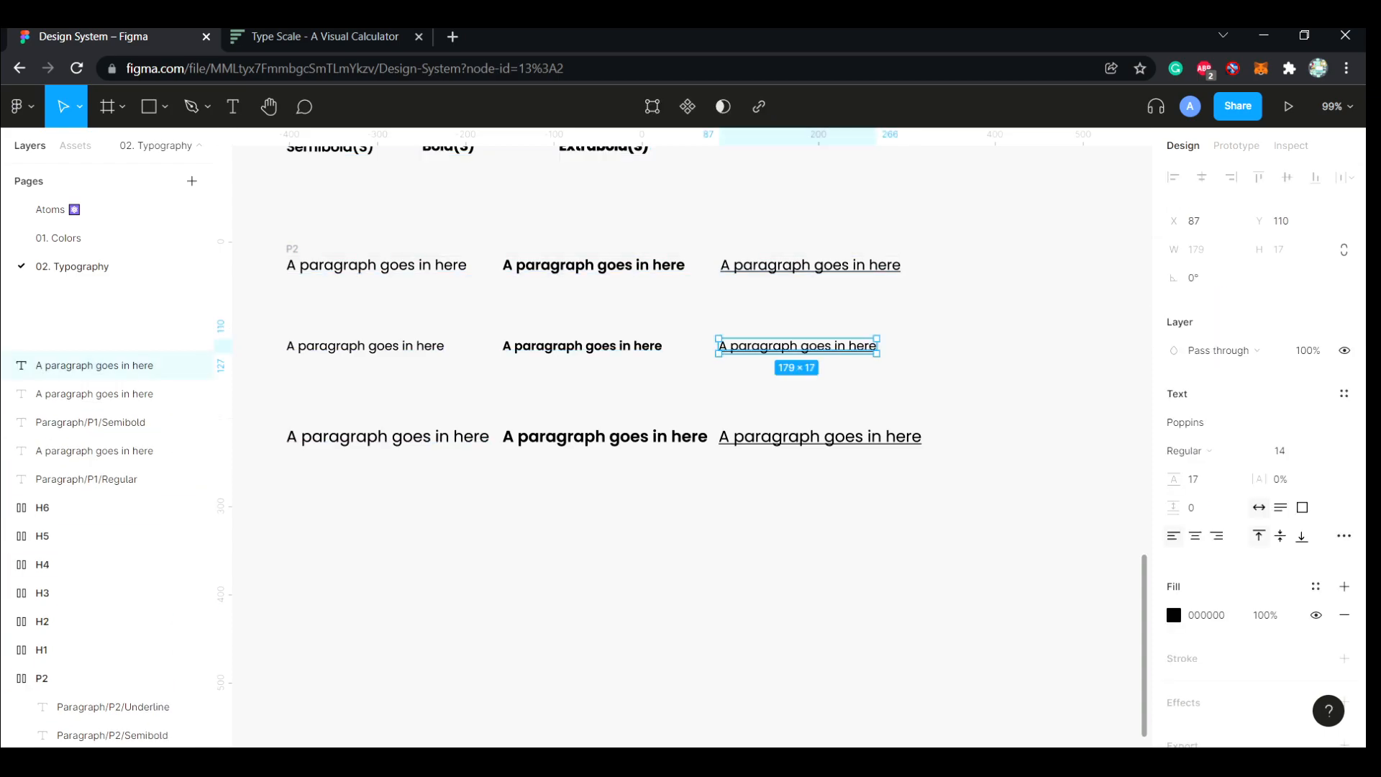
pyautogui.doubleClick(95, 365)
pyautogui.hotkey('ctrl', 'v')
pyautogui.press('BackSpace')
pyautogui.press('BackSpace')
pyautogui.press('BackSpace')
pyautogui.press('BackSpace')
pyautogui.press('BackSpace')
pyautogui.press('BackSpace')
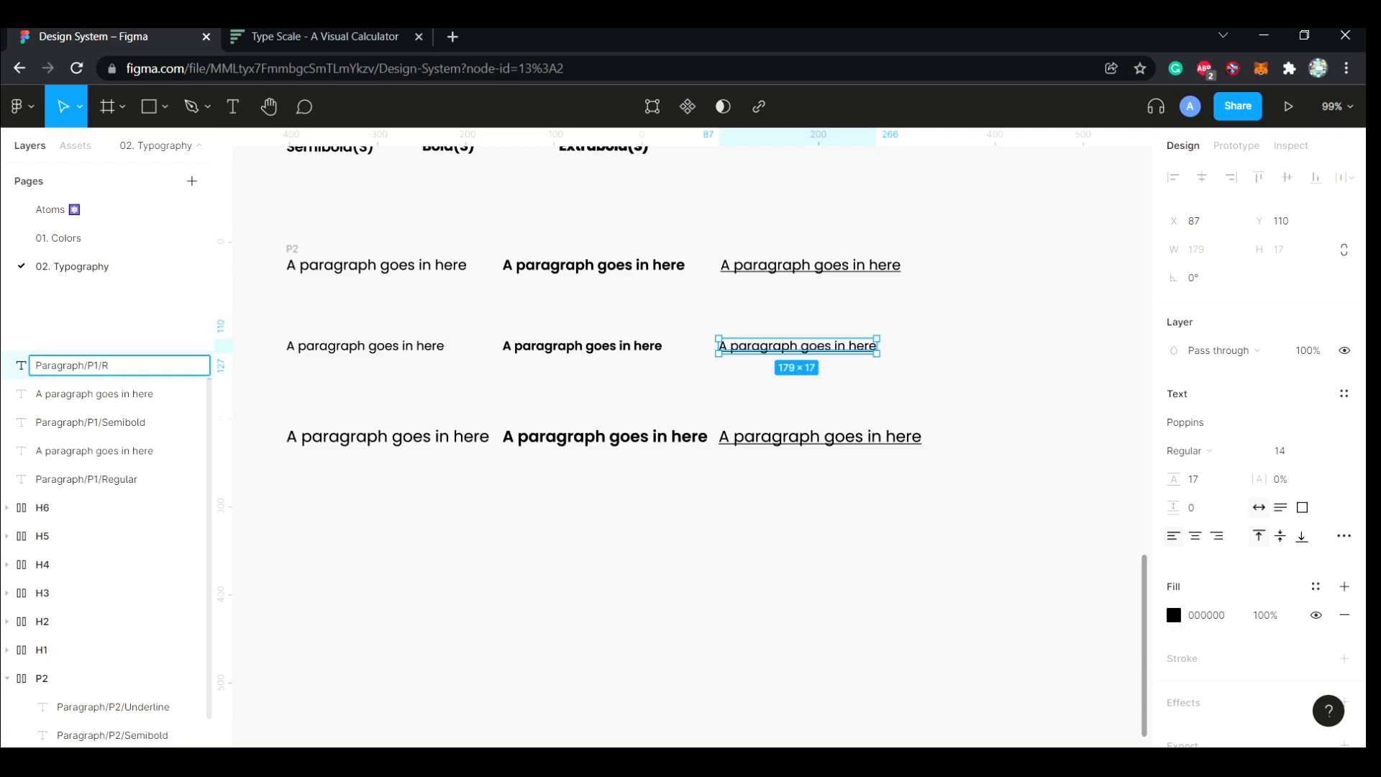
pyautogui.press('Return')
# Rename the regular size 18 text layer as Paragraph/P3/Regular
pyautogui.click(95, 450)
pyautogui.doubleClick(94, 450)
pyautogui.hotkey('ctrl', 'v')
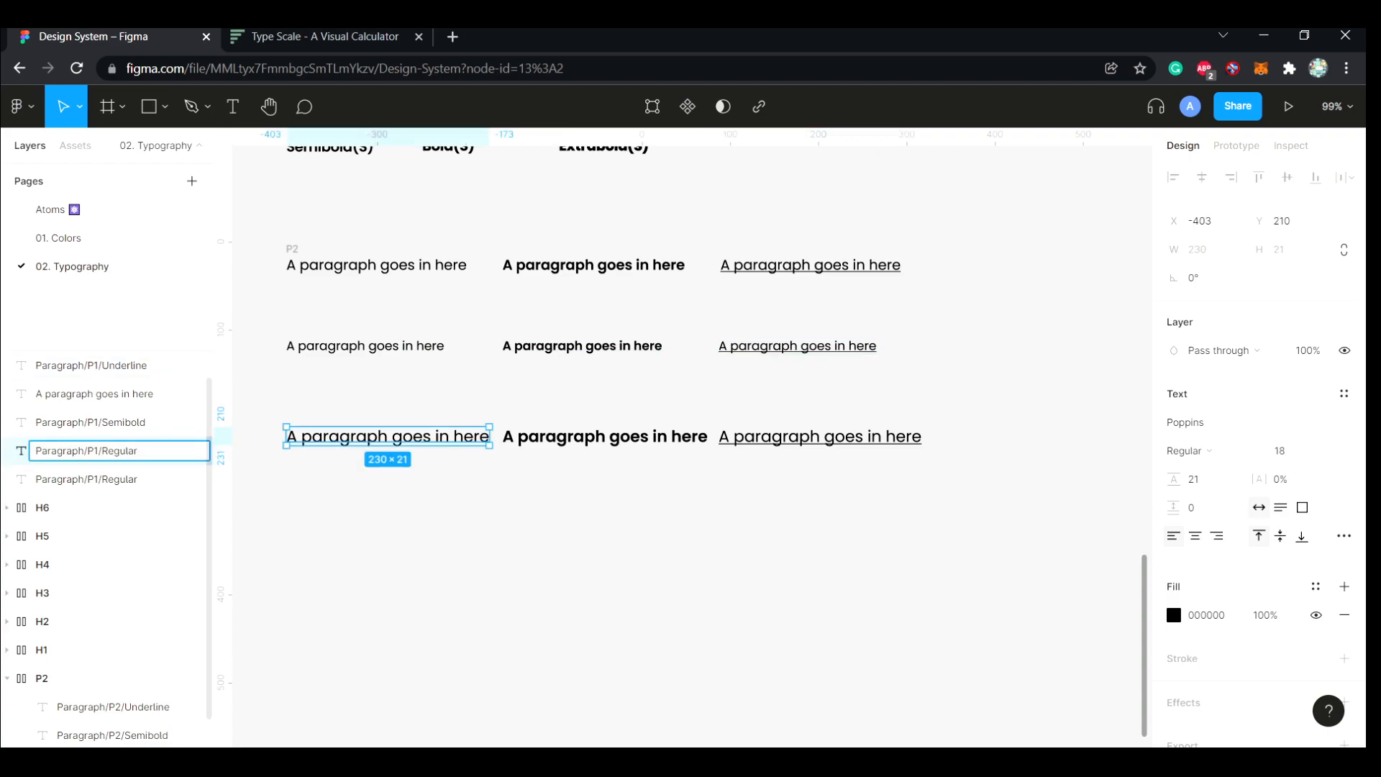
pyautogui.press('BackSpace')
pyautogui.write('3')
# Copy the Paragraph/P3/Regular name and adapt it to rename the semibold size 18 text layer as Paragraph/P3/Semibold
pyautogui.doubleClick(121, 451)
pyautogui.hotkey('ctrl', 'a')
pyautogui.hotkey('ctrl', 'c')
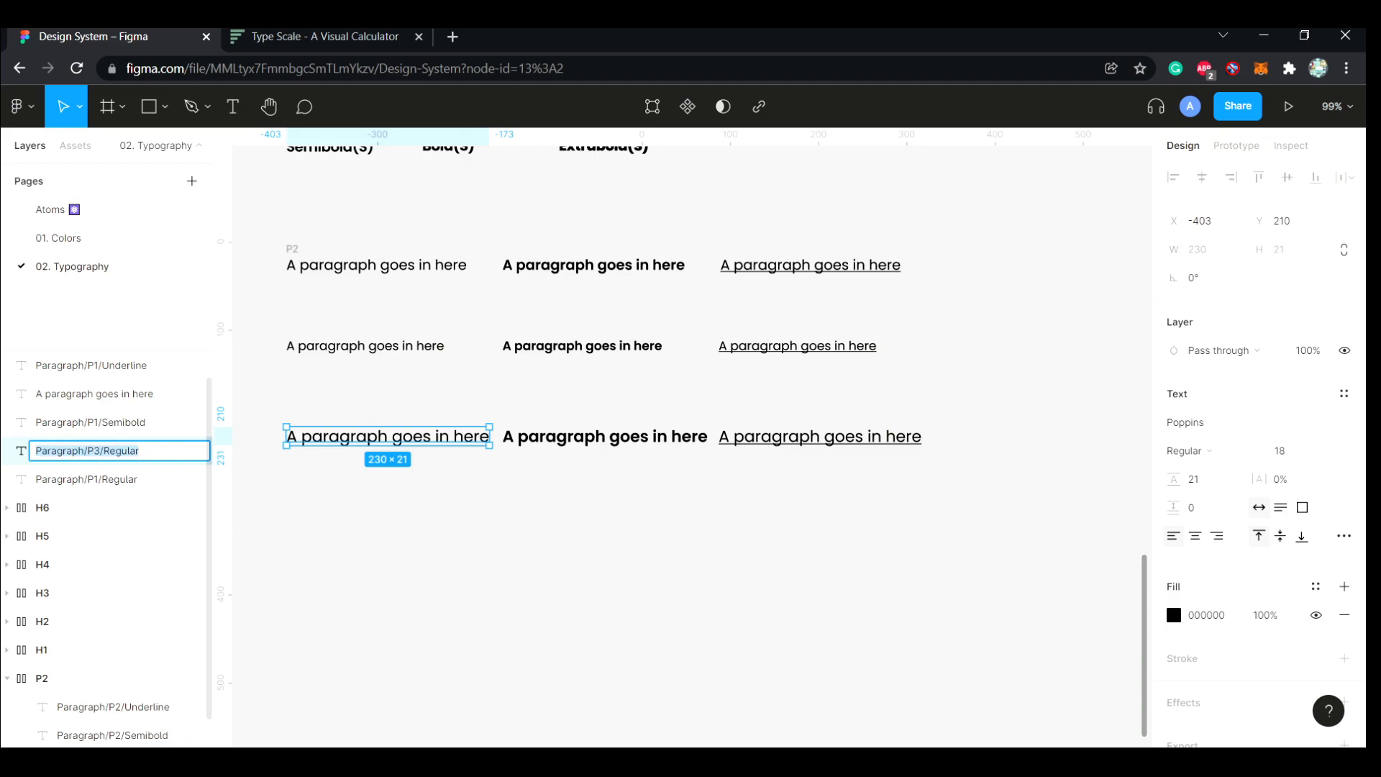
pyautogui.click(101, 395)
pyautogui.doubleClick(101, 394)
pyautogui.hotkey('ctrl', 'v')
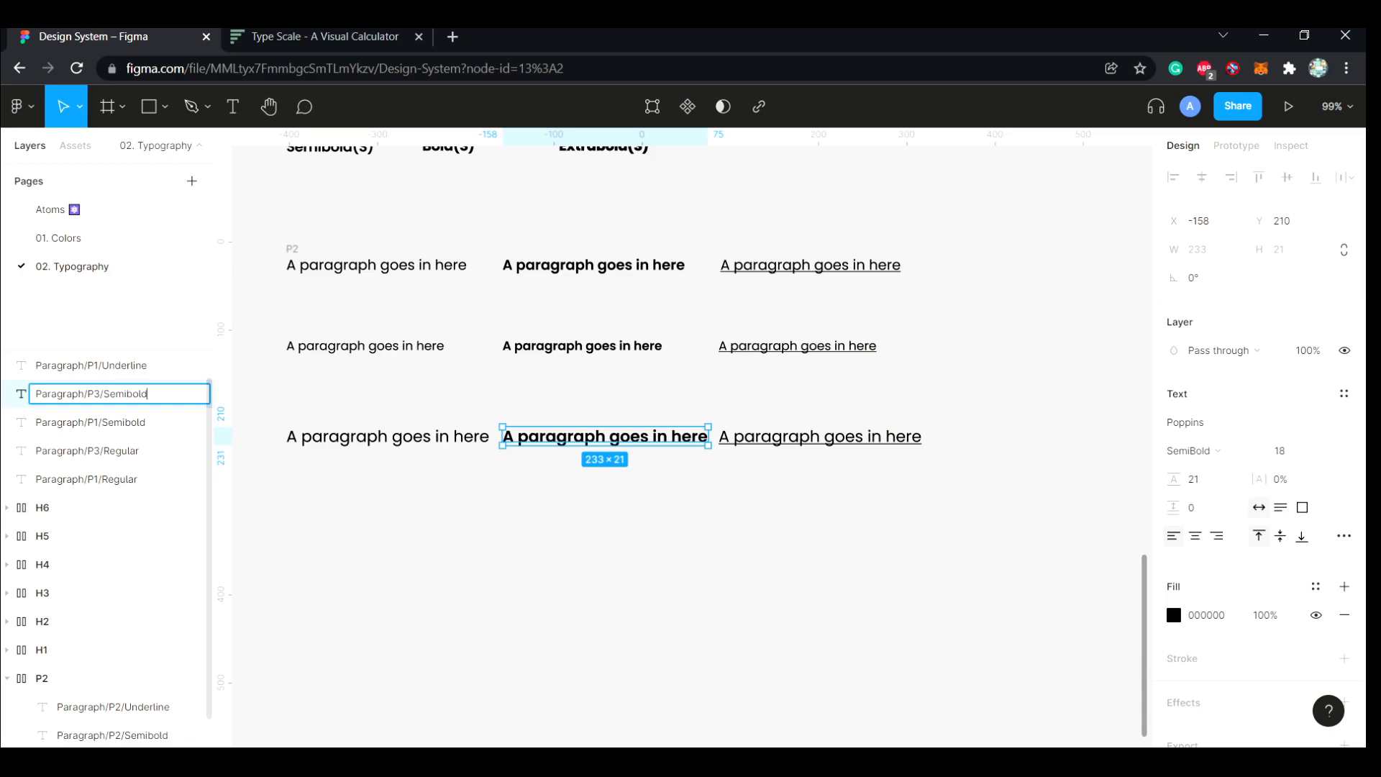
# Rename the underlined size 18 text layer as Paragraph/P3/Underline
pyautogui.click(820, 437)
pyautogui.doubleClick(86, 365)
pyautogui.hotkey('ctrl', 'v')
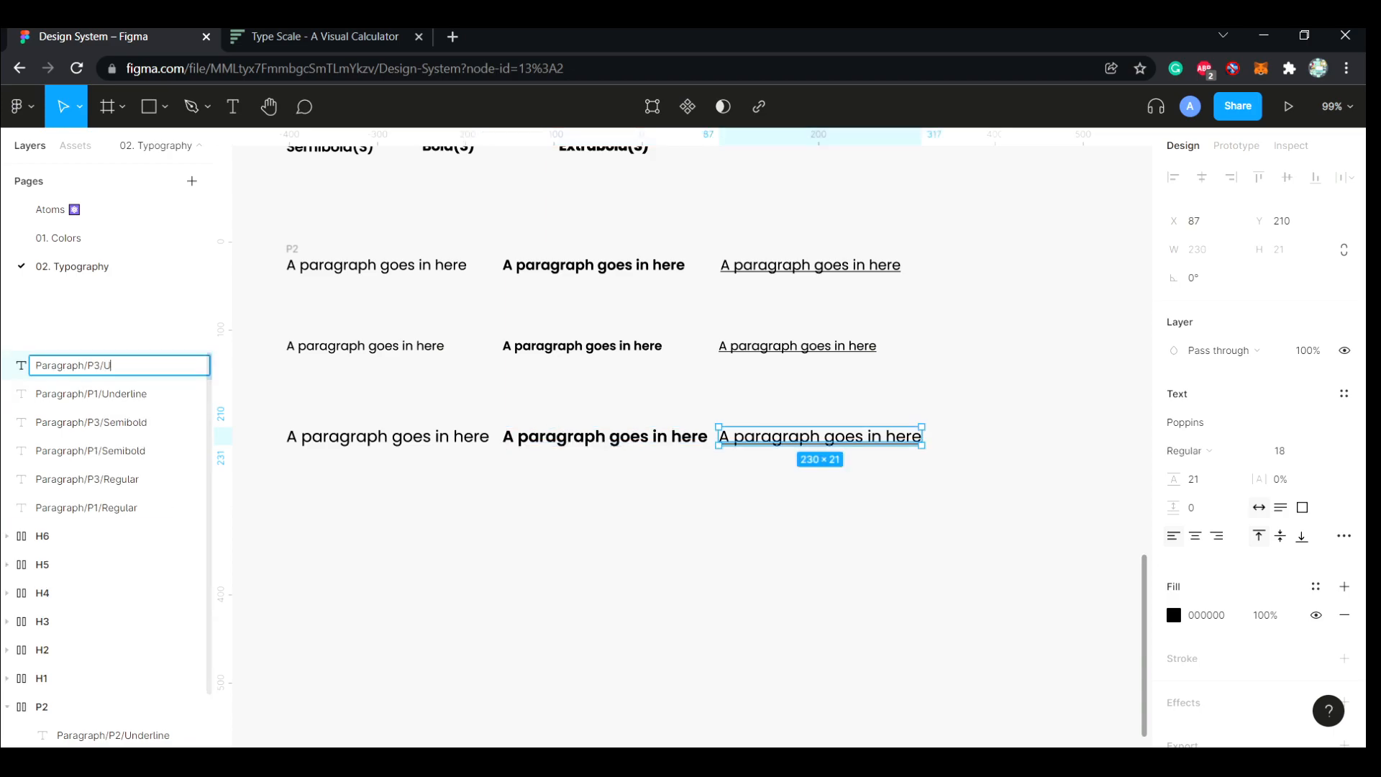
pyautogui.press('Return')
# Check the P1 and P3 layer names, and generate text styles from all six layers with Styler's Generate Styles
pyautogui.click(92, 393)
pyautogui.click(91, 423)
pyautogui.click(92, 450)
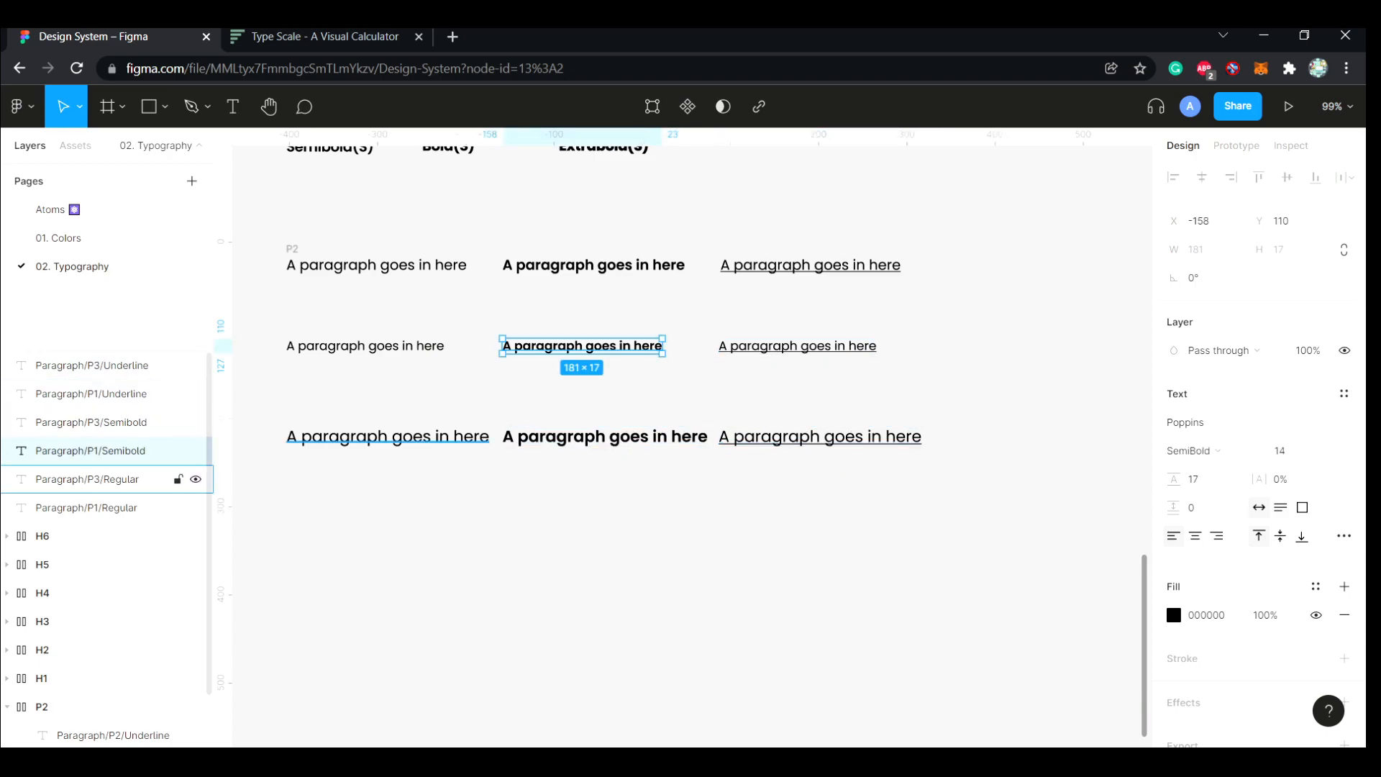
pyautogui.click(92, 479)
pyautogui.click(86, 508)
pyautogui.click(290, 515)
pyautogui.moveTo(290, 515); pyautogui.dragTo(927, 308)
pyautogui.hotkey('ctrl', '/')
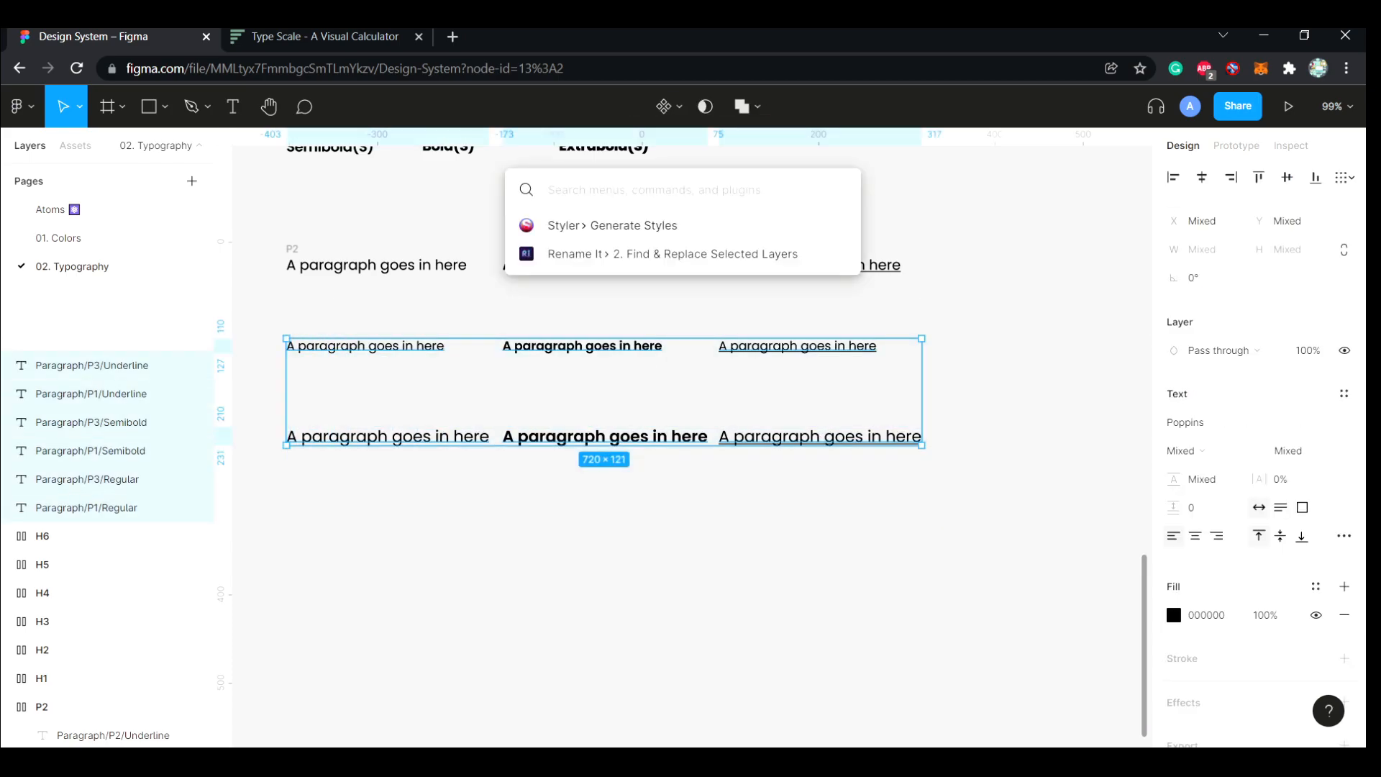
pyautogui.press('Return')
pyautogui.click(927, 308)
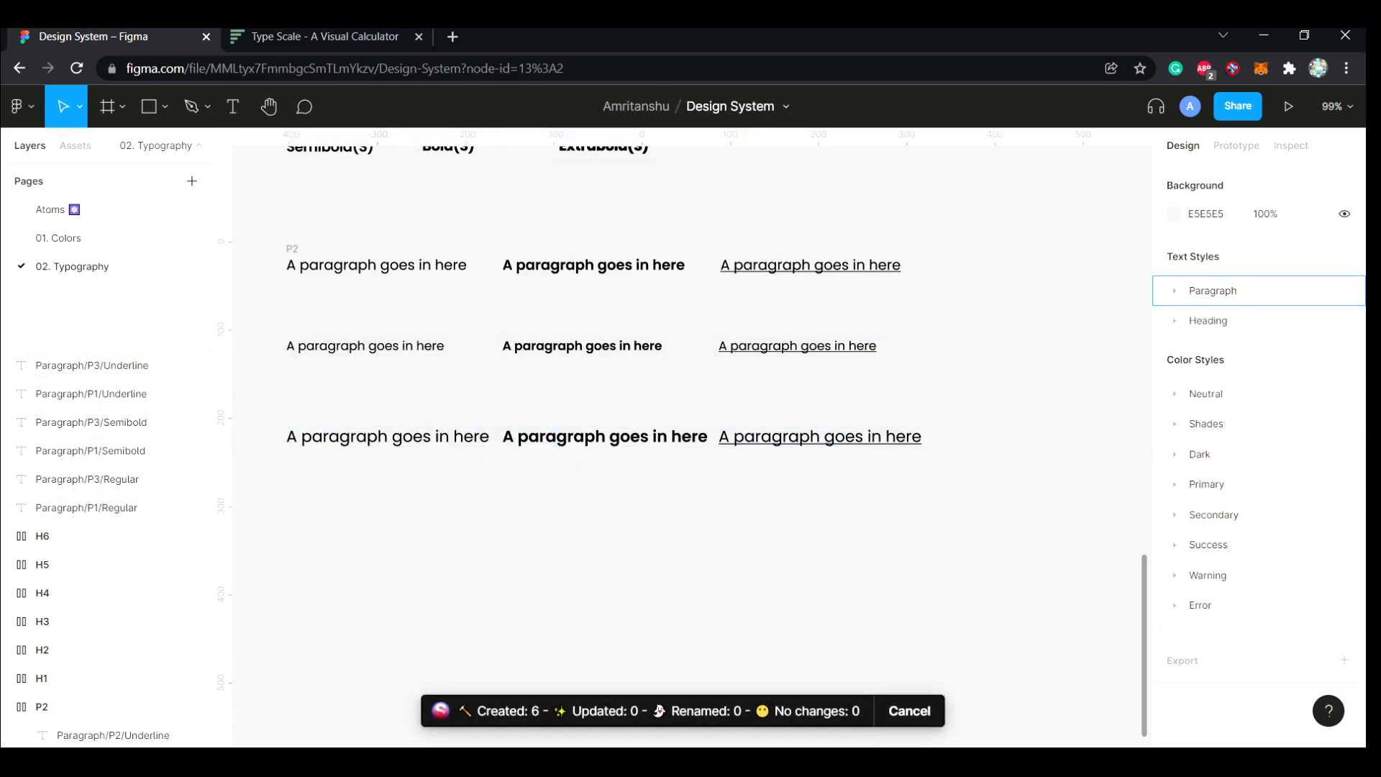
# Reorder the Paragraph text style folders as P1, P2, P3 and check the styles inside each folder
pyautogui.click(1175, 291)
pyautogui.click(1196, 350)
pyautogui.click(1196, 381)
pyautogui.click(1197, 381)
pyautogui.click(1197, 380)
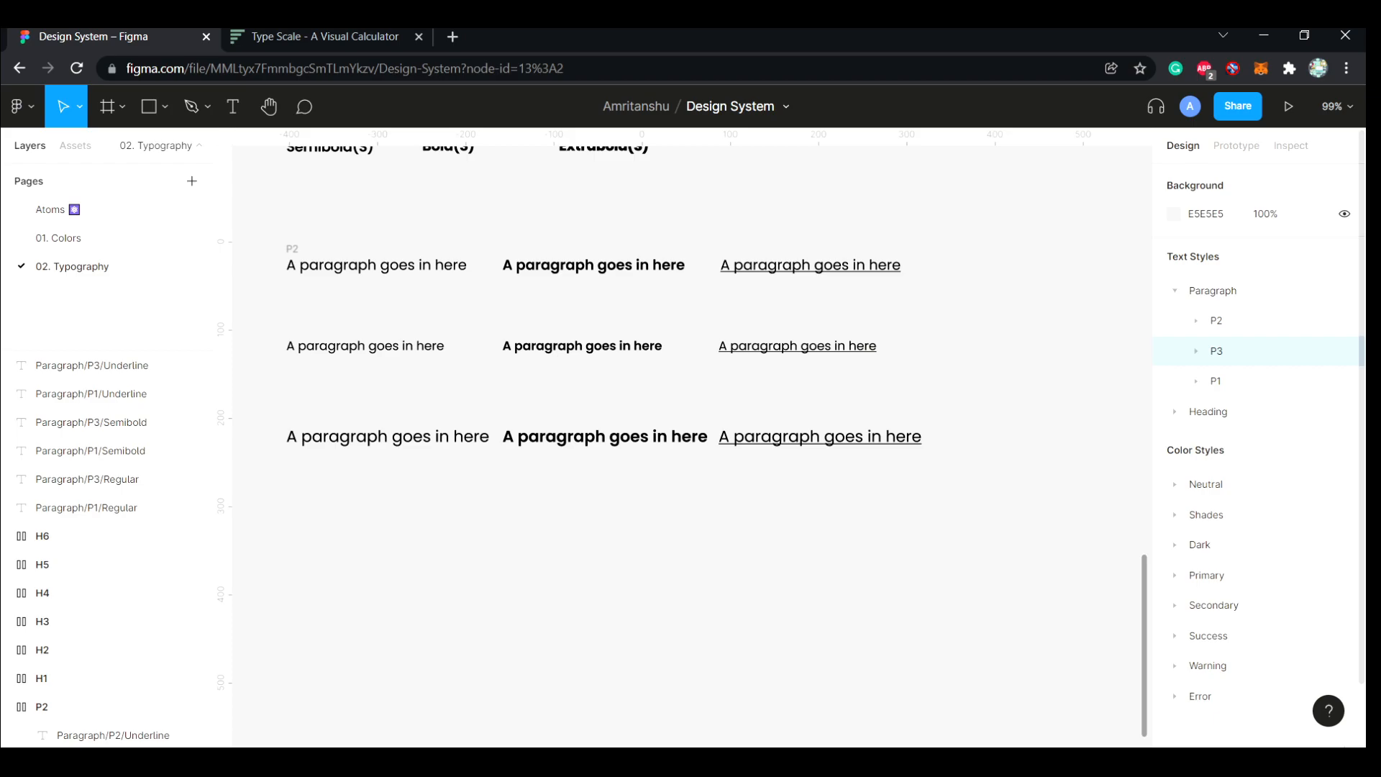
pyautogui.moveTo(1216, 381); pyautogui.dragTo(1216, 317)
pyautogui.click(1196, 320)
pyautogui.click(1196, 321)
pyautogui.click(1196, 351)
pyautogui.click(1196, 351)
pyautogui.click(1197, 381)
pyautogui.click(1196, 381)
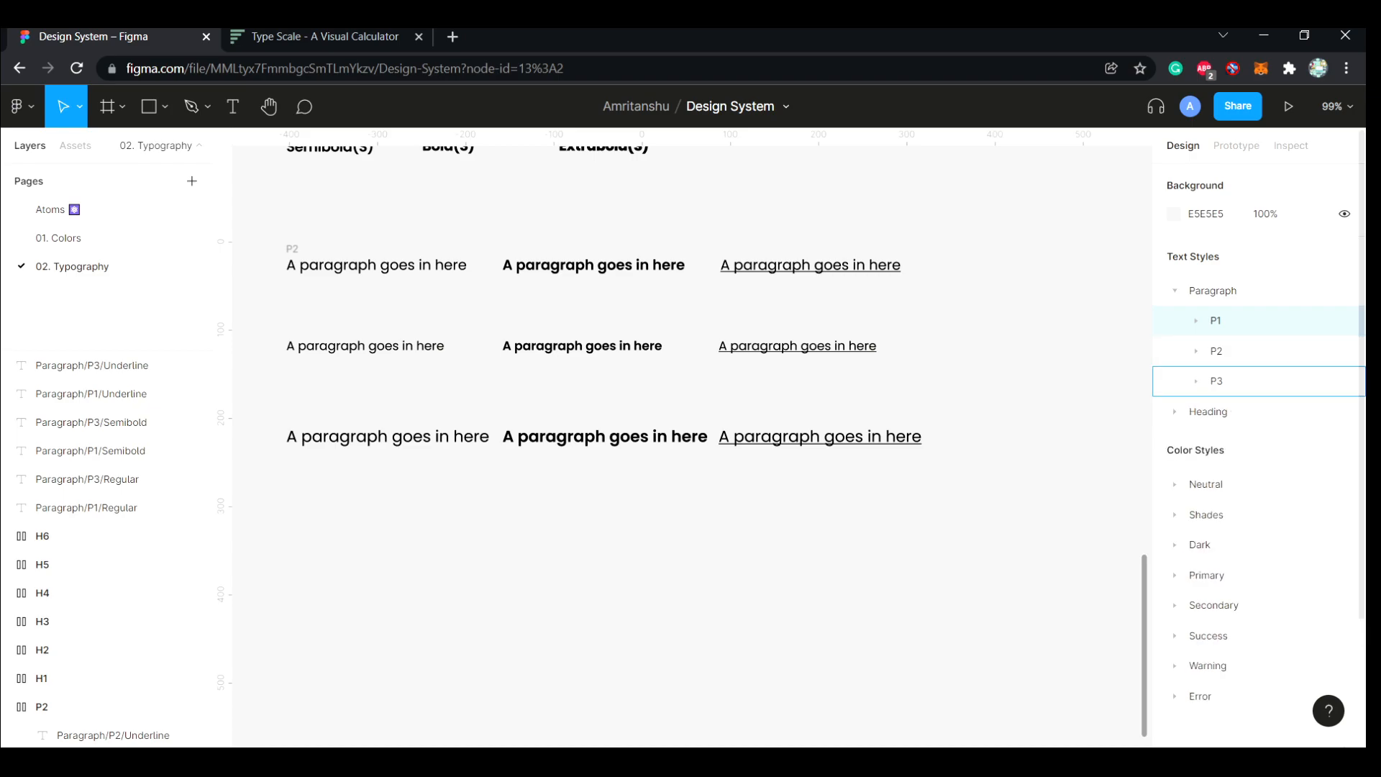
# Wrap the size 14 paragraph row and the size 18 paragraph row in separate auto layout frames
pyautogui.moveTo(790, 359); pyautogui.dragTo(285, 317)
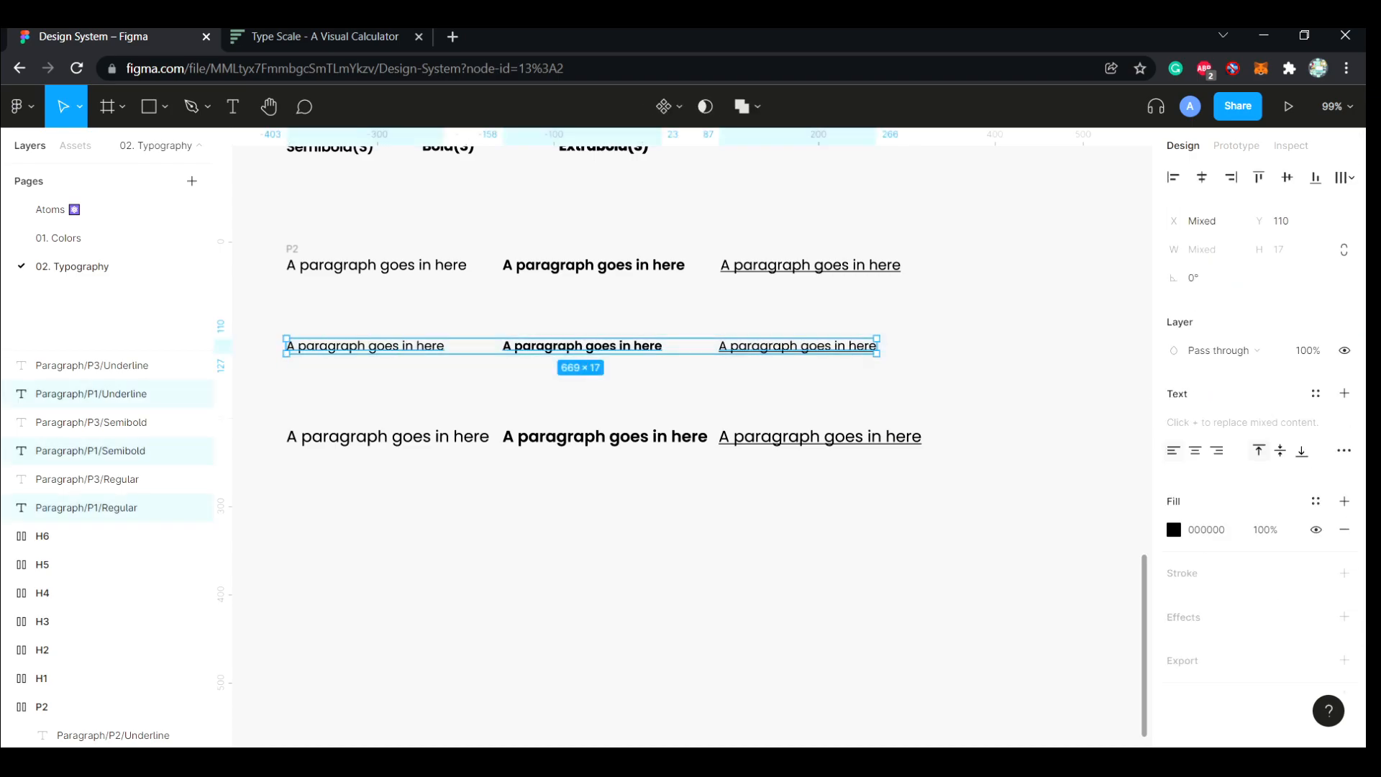
pyautogui.hotkey('shift', 'a')
pyautogui.moveTo(915, 492); pyautogui.dragTo(318, 422)
pyautogui.hotkey('shift', 'a')
# Rename the size 14 row's frame as P1 and the size 18 row's frame as P3
pyautogui.doubleClick(309, 331)
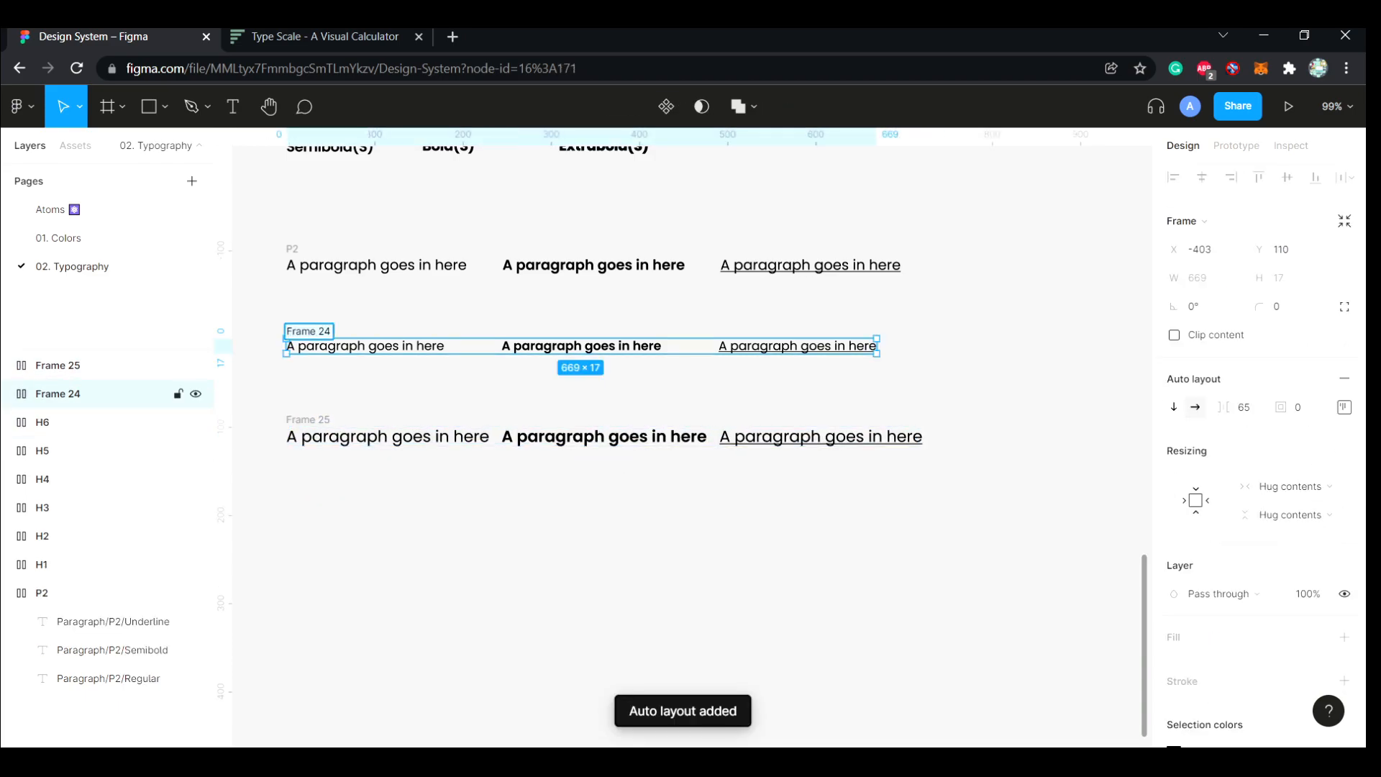
pyautogui.write('P')
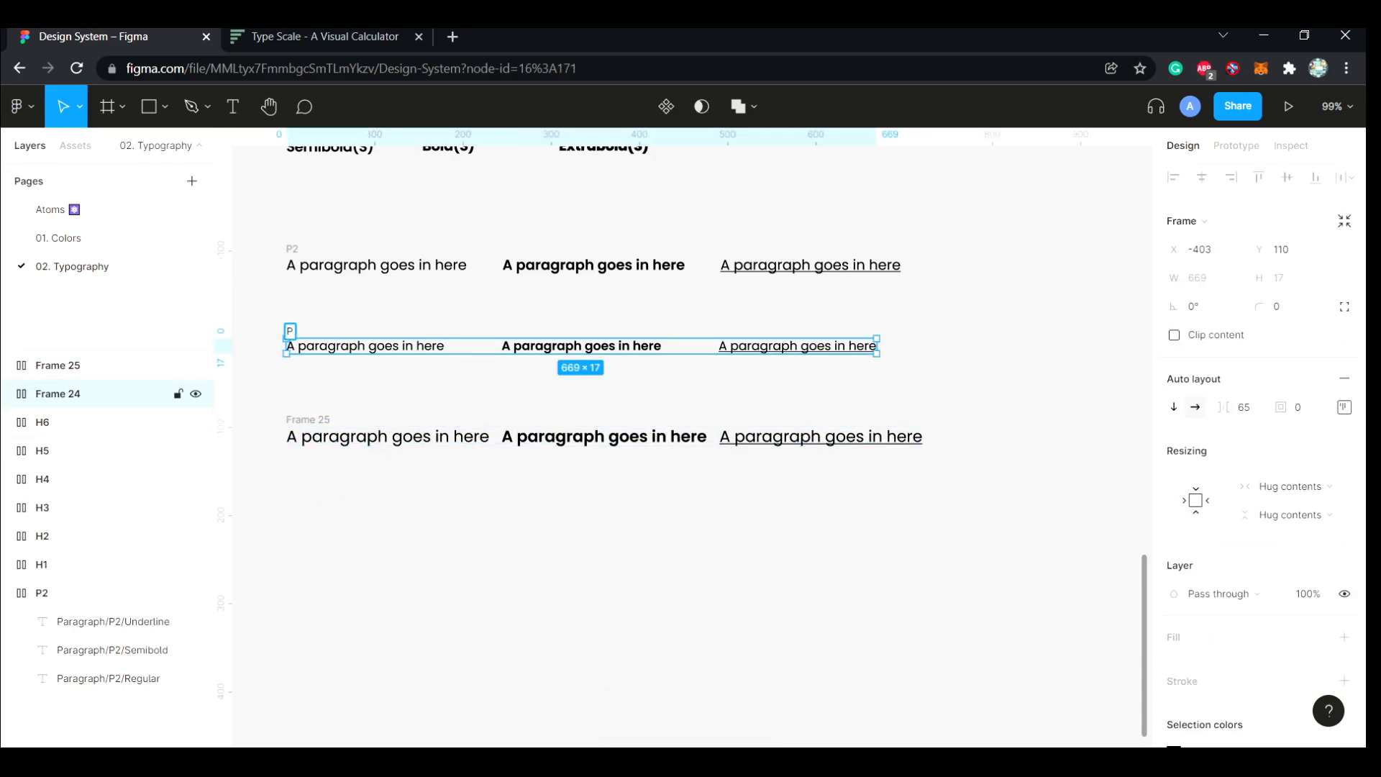
pyautogui.click(309, 420)
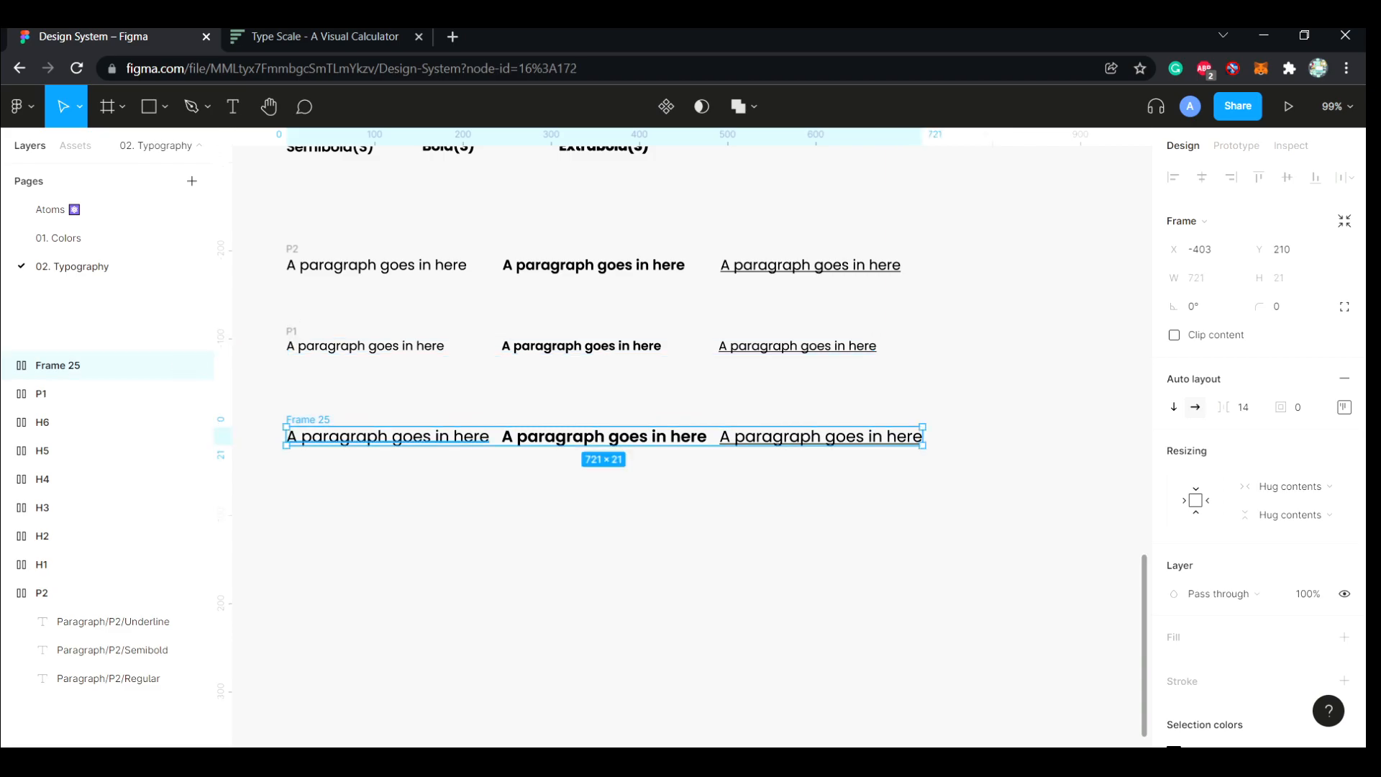
pyautogui.click(311, 433)
pyautogui.click(309, 420)
pyautogui.doubleClick(309, 420)
pyautogui.write('P3')
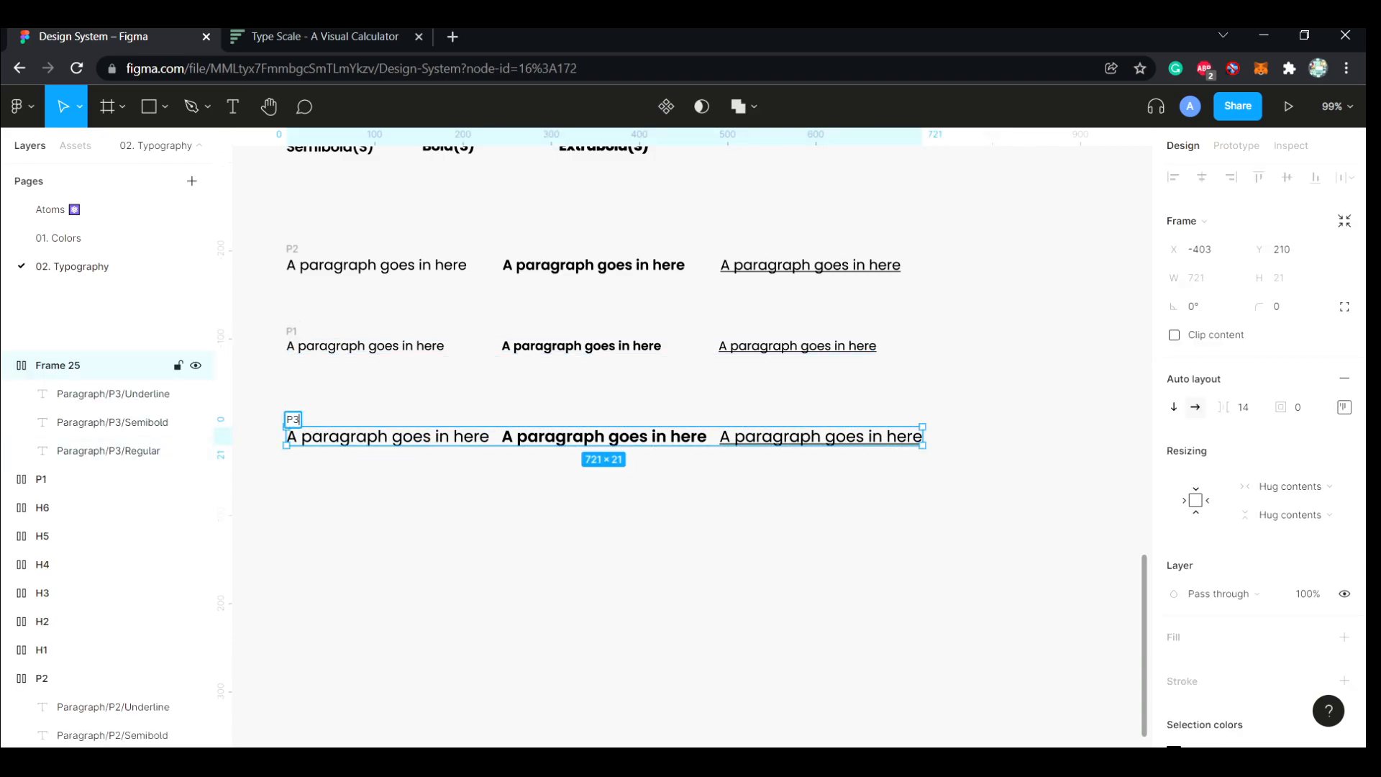
pyautogui.click(375, 507)
# Move the P3 frame down to about Y 274 and place the P2 frame between P1 and P3
pyautogui.scroll(-3, 575, 432)
pyautogui.scroll(1, 576, 431)
pyautogui.moveTo(366, 370); pyautogui.dragTo(366, 414)
pyautogui.moveTo(366, 236); pyautogui.dragTo(365, 357)
# Set the auto layout item spacing to 100 in each of the P1, P2 and P3 frames
pyautogui.click(366, 300)
pyautogui.click(1251, 407)
pyautogui.write('100')
pyautogui.press('Return')
pyautogui.click(365, 357)
pyautogui.click(1251, 408)
pyautogui.write('100')
pyautogui.press('Return')
pyautogui.click(86, 365)
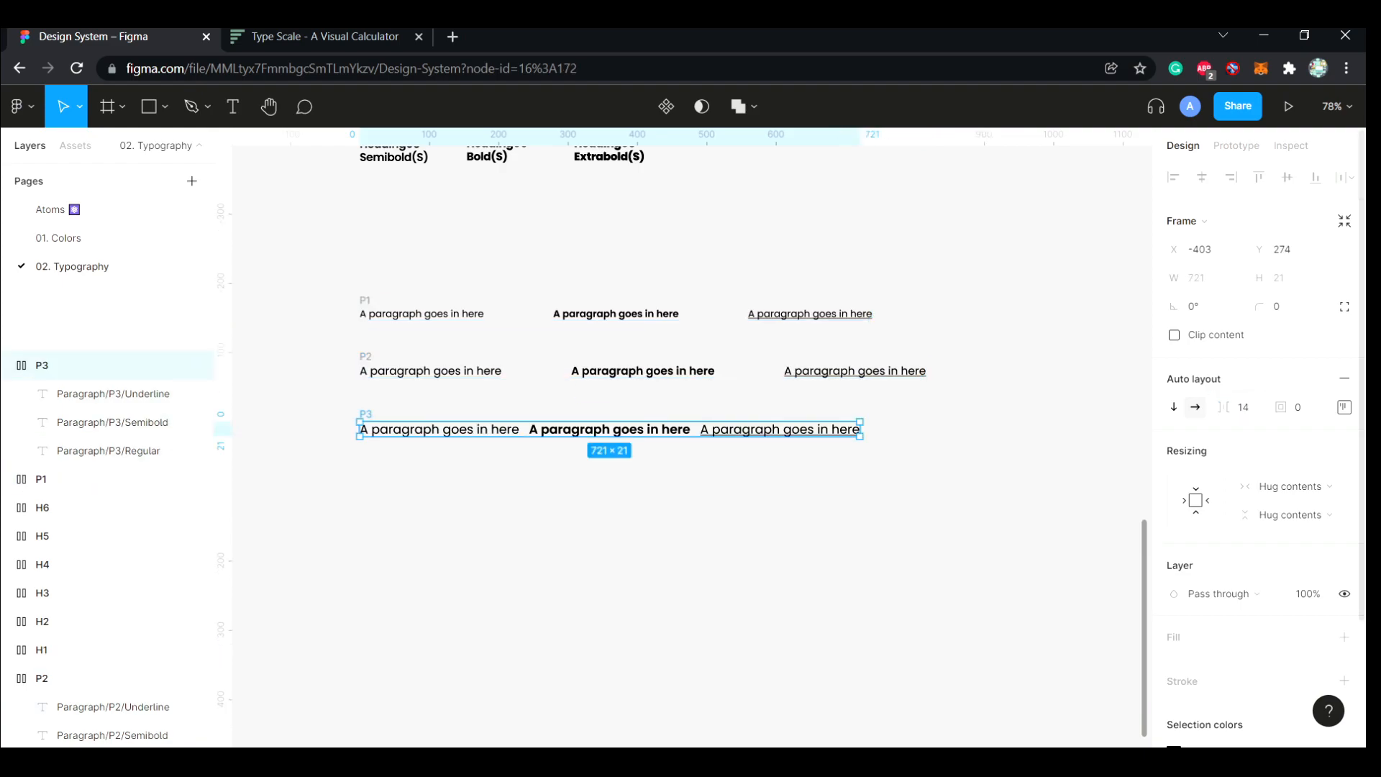
pyautogui.click(1251, 408)
pyautogui.write('100')
pyautogui.press('Return')
pyautogui.press('Escape')
# Wrap the P1, P2 and P3 frames in a vertical auto layout frame and name it Paragraph
pyautogui.click(86, 479)
pyautogui.keyDown('shift'); pyautogui.click(365, 357); pyautogui.keyUp('shift')
pyautogui.keyDown('shift'); pyautogui.click(365, 414); pyautogui.keyUp('shift')
pyautogui.hotkey('shift', 'a')
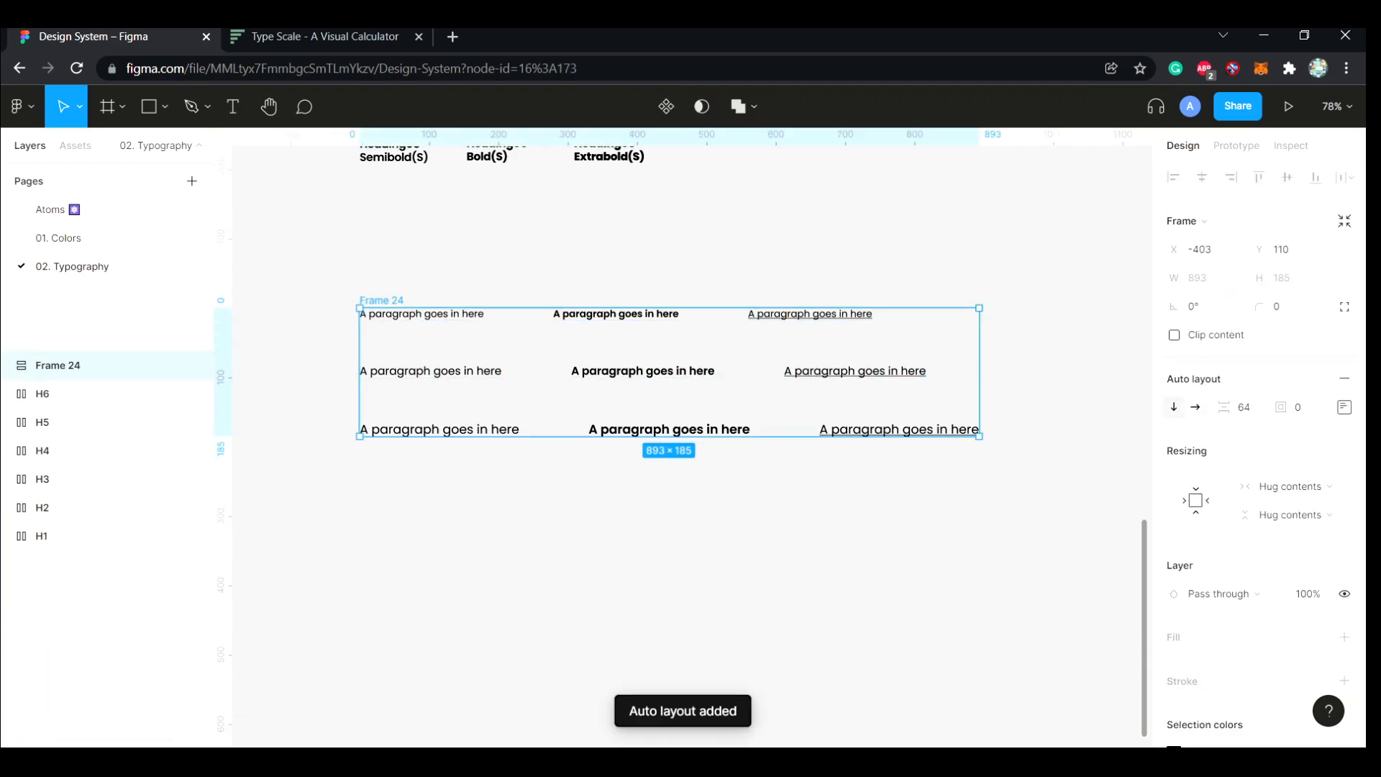
pyautogui.doubleClick(381, 301)
pyautogui.write('Paragraph')
pyautogui.press('Return')
pyautogui.click(492, 252)
# Wrap the H1 to H6 frames in a vertical auto layout frame and name it Headings
pyautogui.scroll(-2, 492, 252)
pyautogui.scroll(4, 492, 251)
pyautogui.scroll(-3, 492, 252)
pyautogui.scroll(-3, 492, 689)
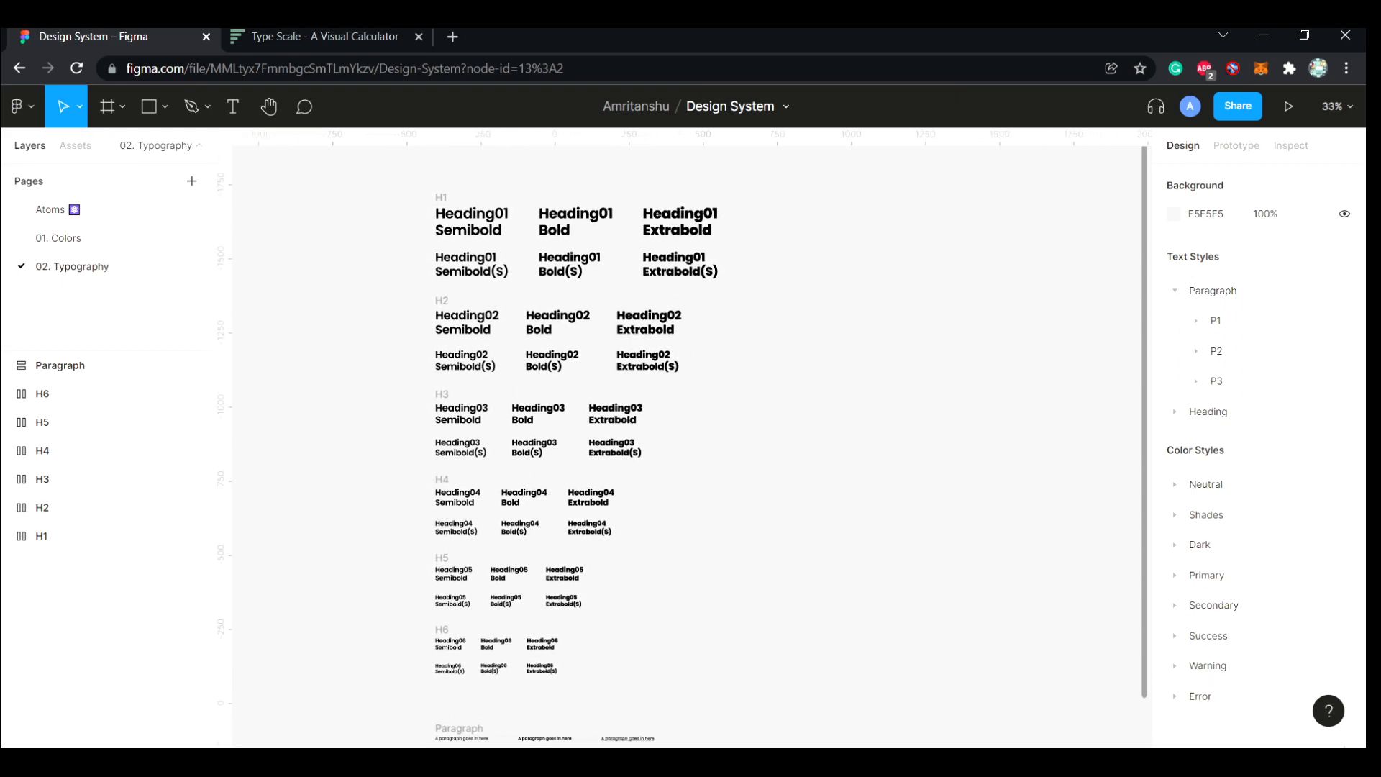
pyautogui.scroll(1, 493, 689)
pyautogui.moveTo(780, 734); pyautogui.dragTo(364, 209)
pyautogui.click(324, 403)
pyautogui.click(94, 536)
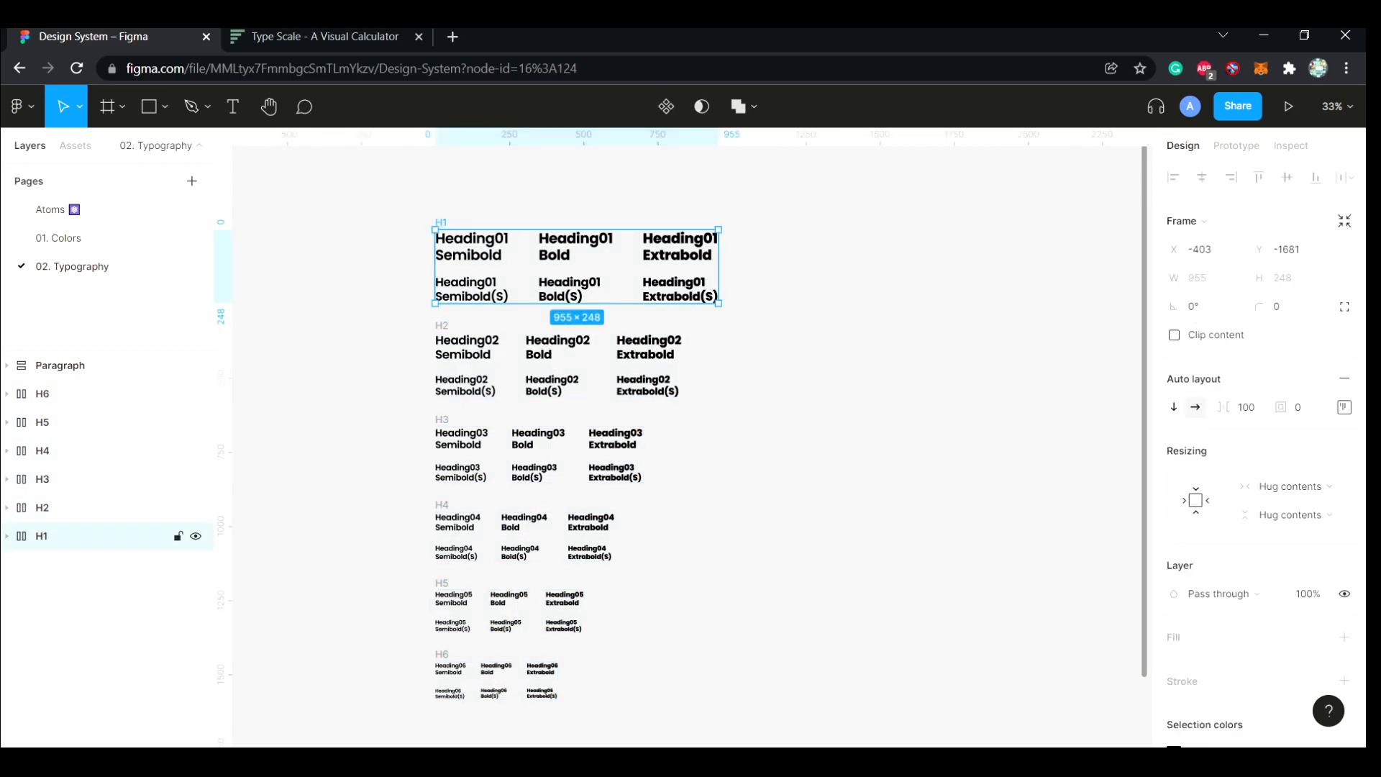
pyautogui.keyDown('shift'); pyautogui.click(94, 394); pyautogui.keyUp('shift')
pyautogui.hotkey('shift', 'a')
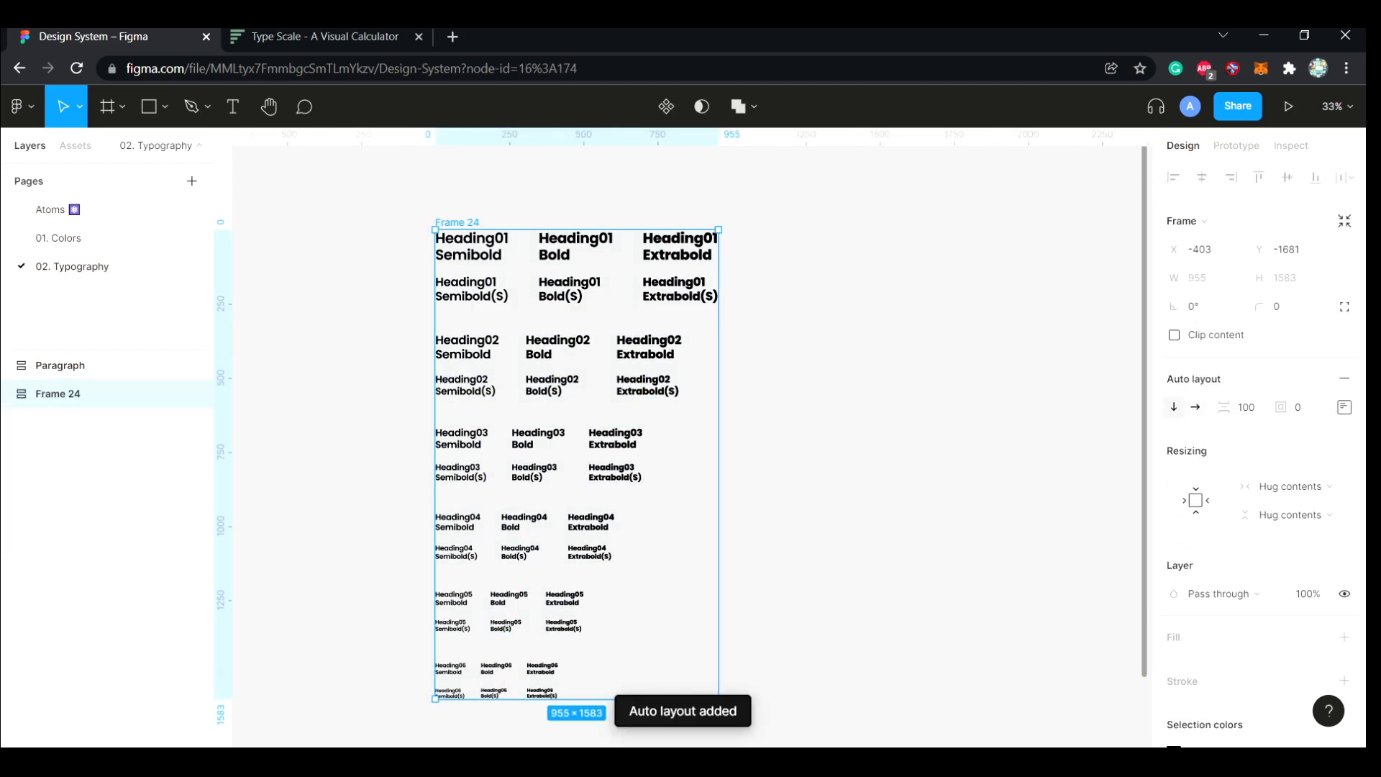
pyautogui.hotkey('ctrl', 'r')
pyautogui.write('Headings')
pyautogui.press('Return')
pyautogui.press('Escape')
# Move the Paragraph frame down to about Y 332, leaving a wide gap below the headings
pyautogui.scroll(-3, 687, 432)
pyautogui.scroll(5, 791, 633)
pyautogui.hscroll(-4, 791, 633)
pyautogui.scroll(-2, 792, 633)
pyautogui.scroll(2, 719, 432)
pyautogui.hscroll(-2, 719, 432)
pyautogui.scroll(-1, 719, 432)
pyautogui.moveTo(719, 432); pyautogui.dragTo(720, 583)
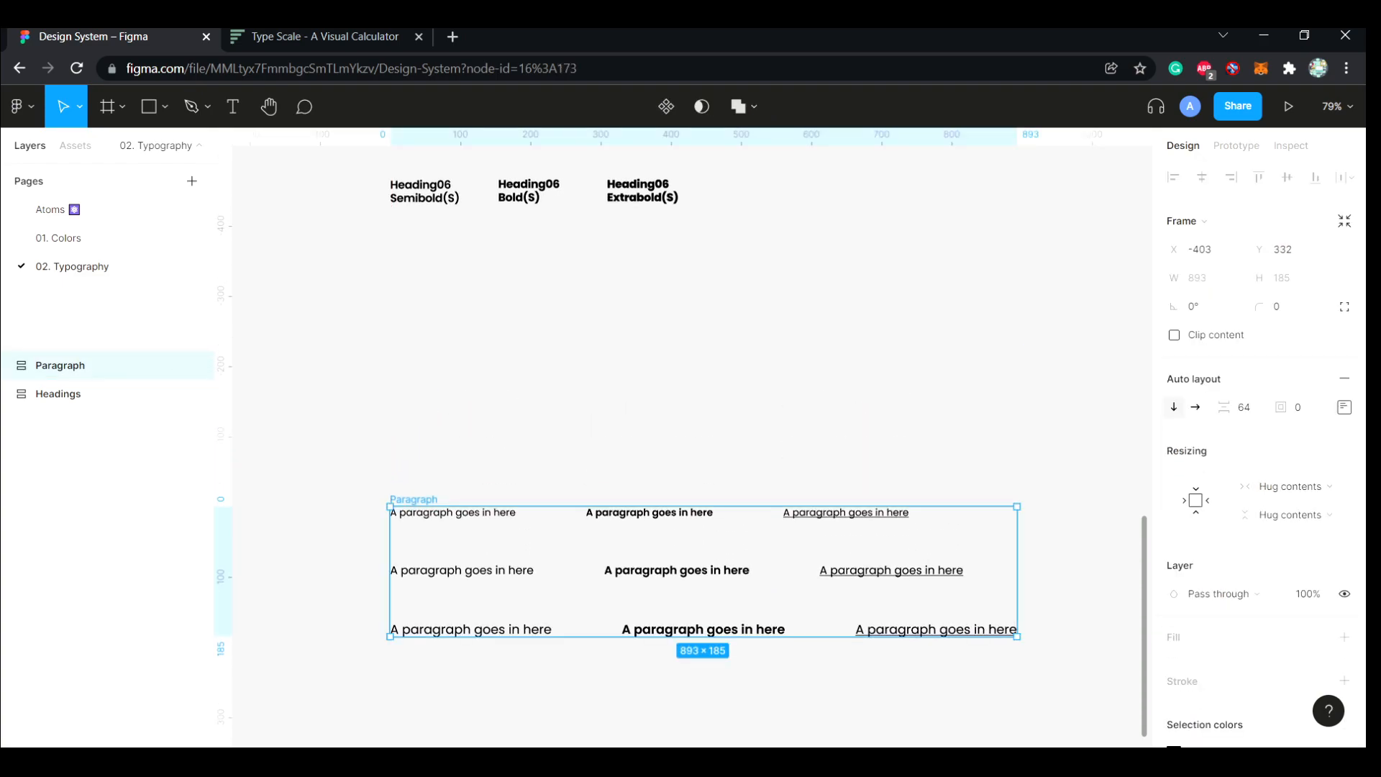
pyautogui.press('Escape')
# Add a text layer reading Subheading between the headings and the Paragraph frame, at about X -410, Y 52
pyautogui.scroll(2, 691, 432)
pyautogui.press('t')
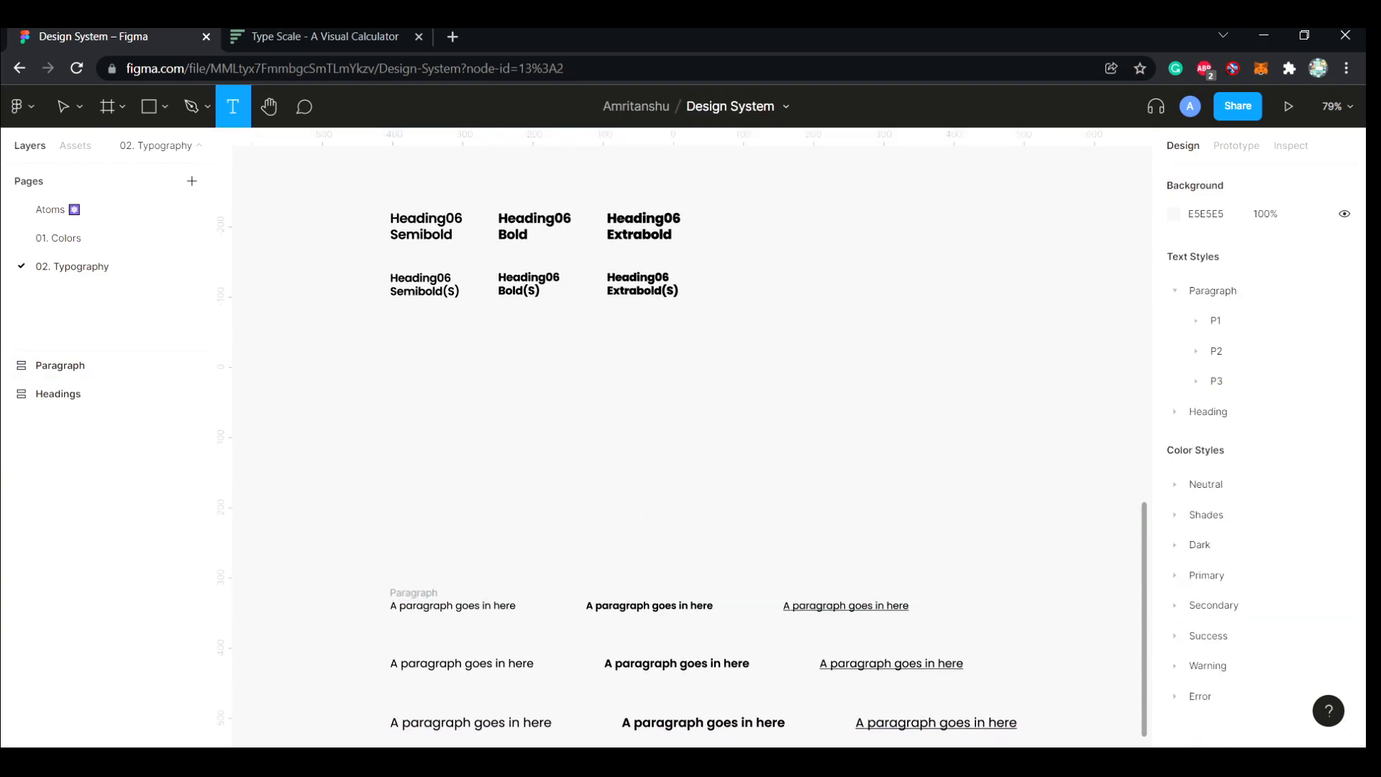
pyautogui.click(385, 411)
pyautogui.write('Subheading')
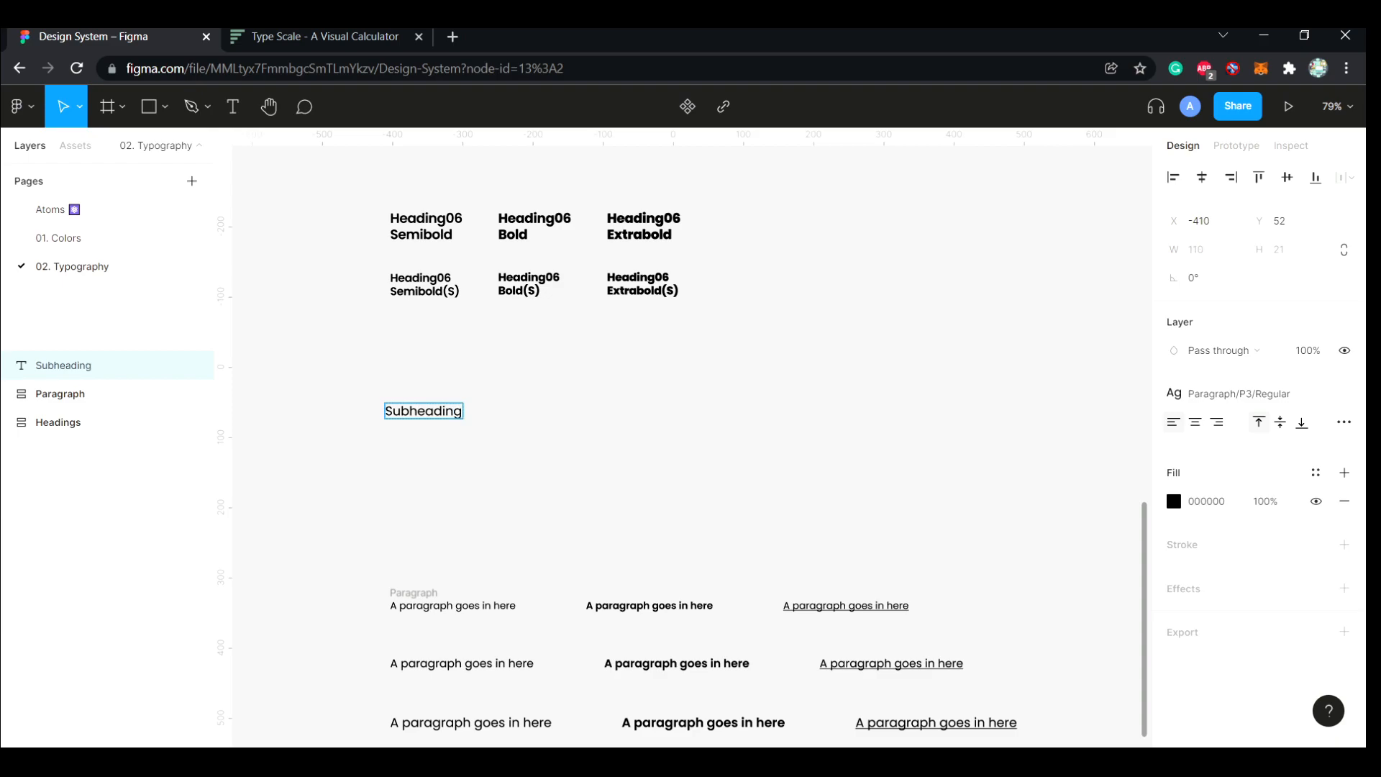
pyautogui.press('Escape')
# Detach the text style from the Subheading text and set its font size to 20 and line height to 24
pyautogui.click(1345, 394)
pyautogui.click(1282, 451)
pyautogui.write('20')
pyautogui.press('Return')
pyautogui.click(1194, 479)
pyautogui.write('24')
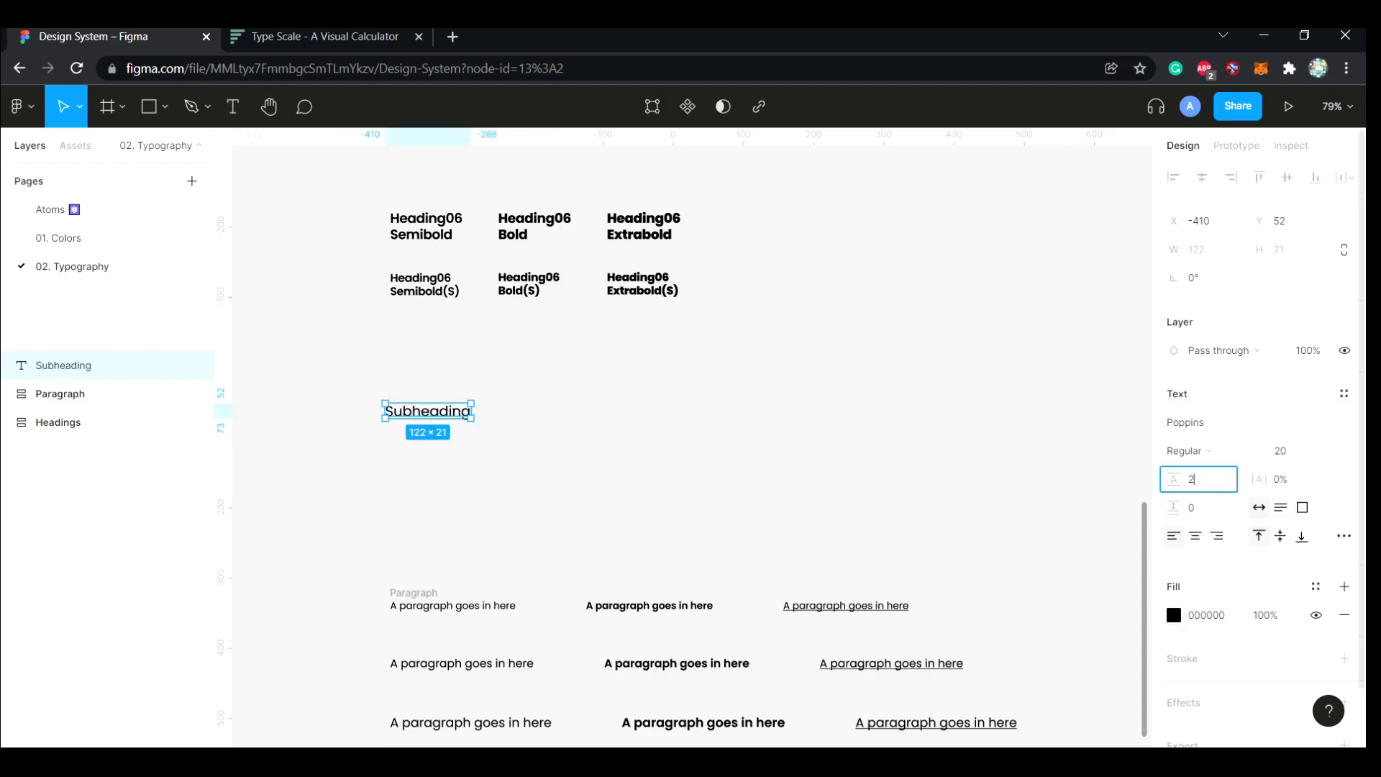
pyautogui.press('Return')
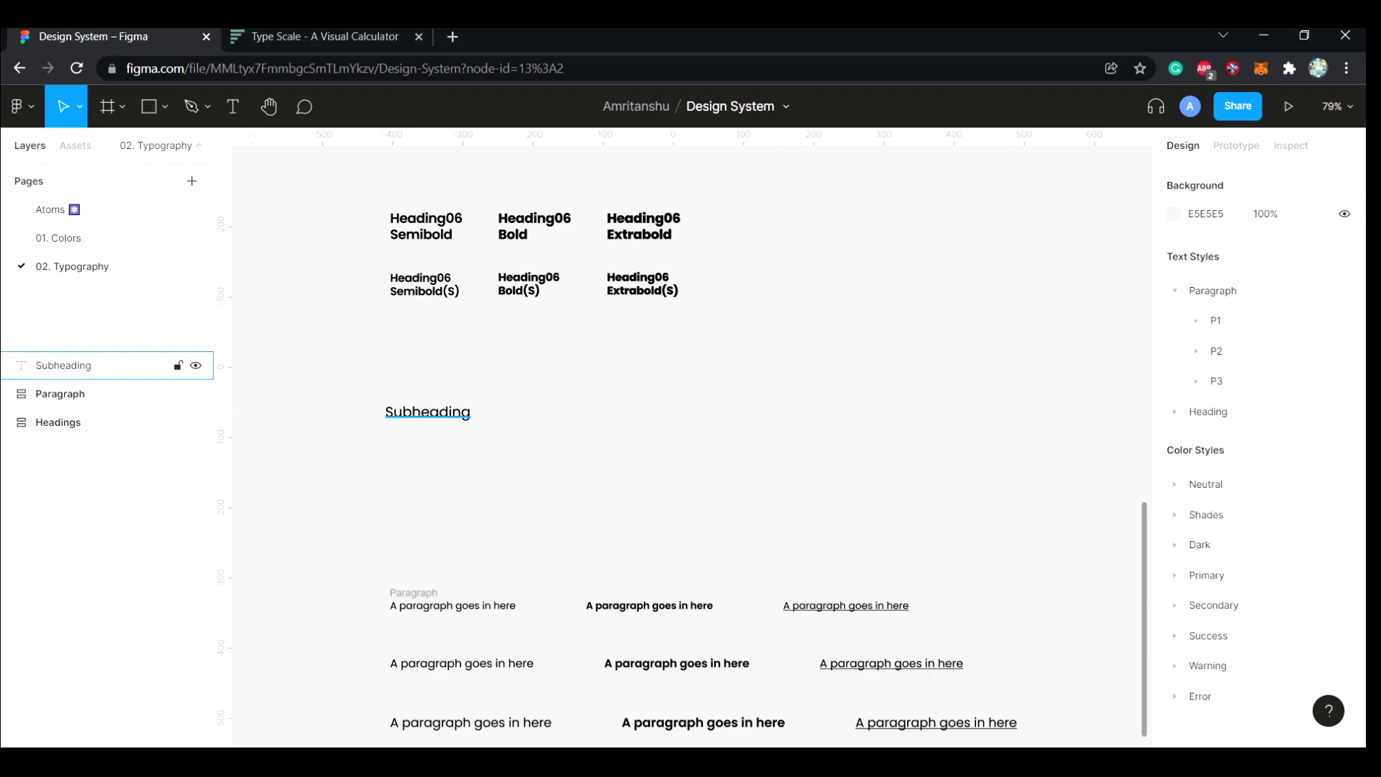
# Duplicate the Subheading text twice in a row and set the middle copy's weight to SemiBold
pyautogui.click(427, 412)
pyautogui.moveTo(427, 413); pyautogui.dragTo(704, 412)
pyautogui.click(568, 412)
pyautogui.click(1255, 451)
pyautogui.click(1255, 451)
# Apply an underline to the third Subheading text
pyautogui.click(703, 413)
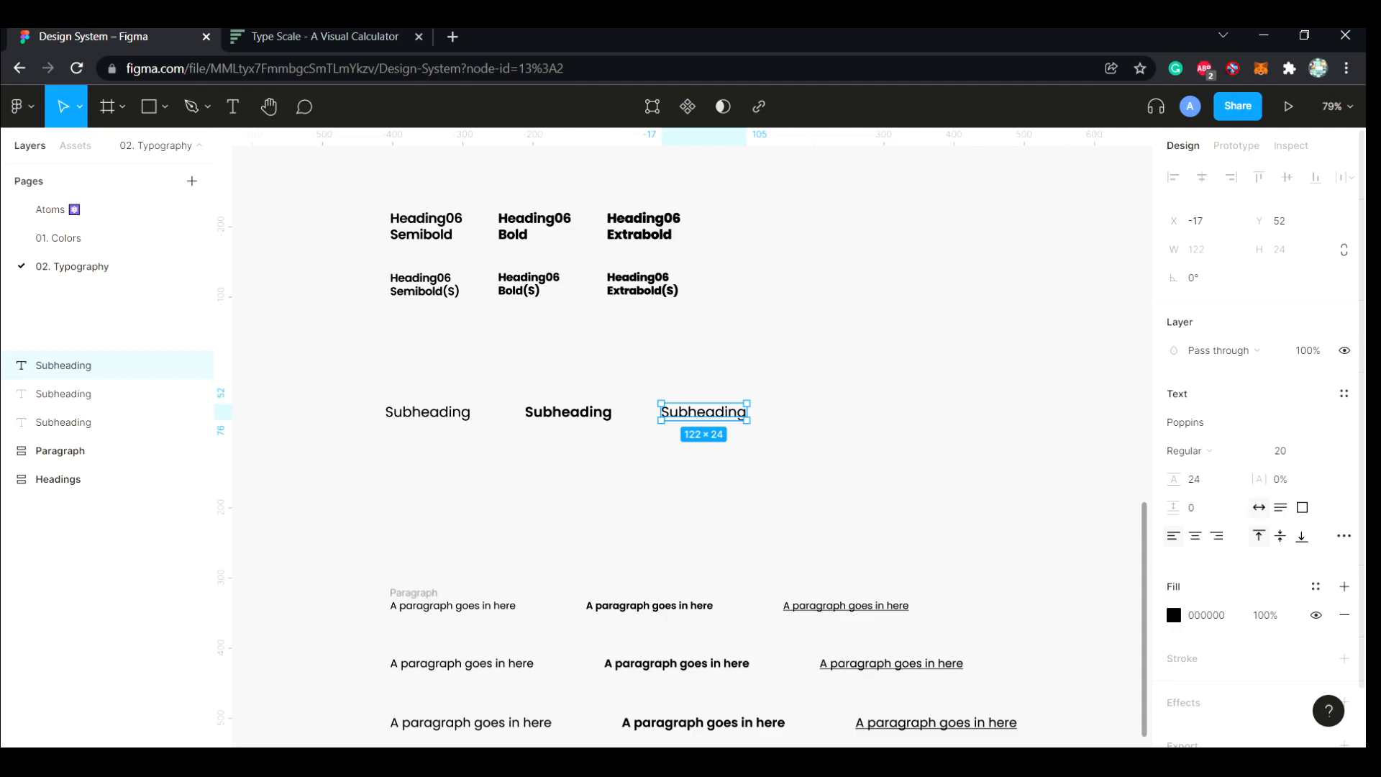
pyautogui.click(1345, 536)
pyautogui.click(1110, 466)
pyautogui.click(849, 461)
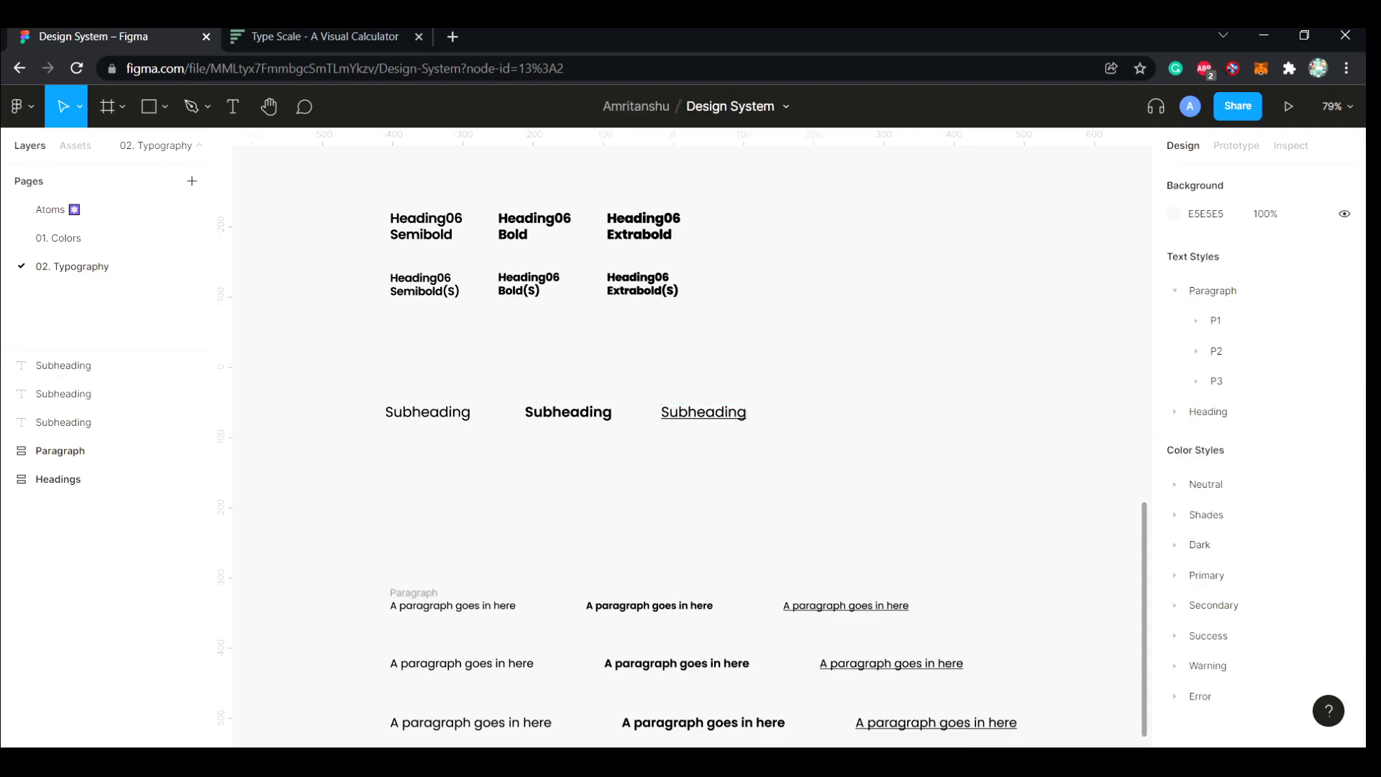
# Identify the three Subheading layers and rename the regular one as Subheading/Regular
pyautogui.click(704, 412)
pyautogui.click(86, 394)
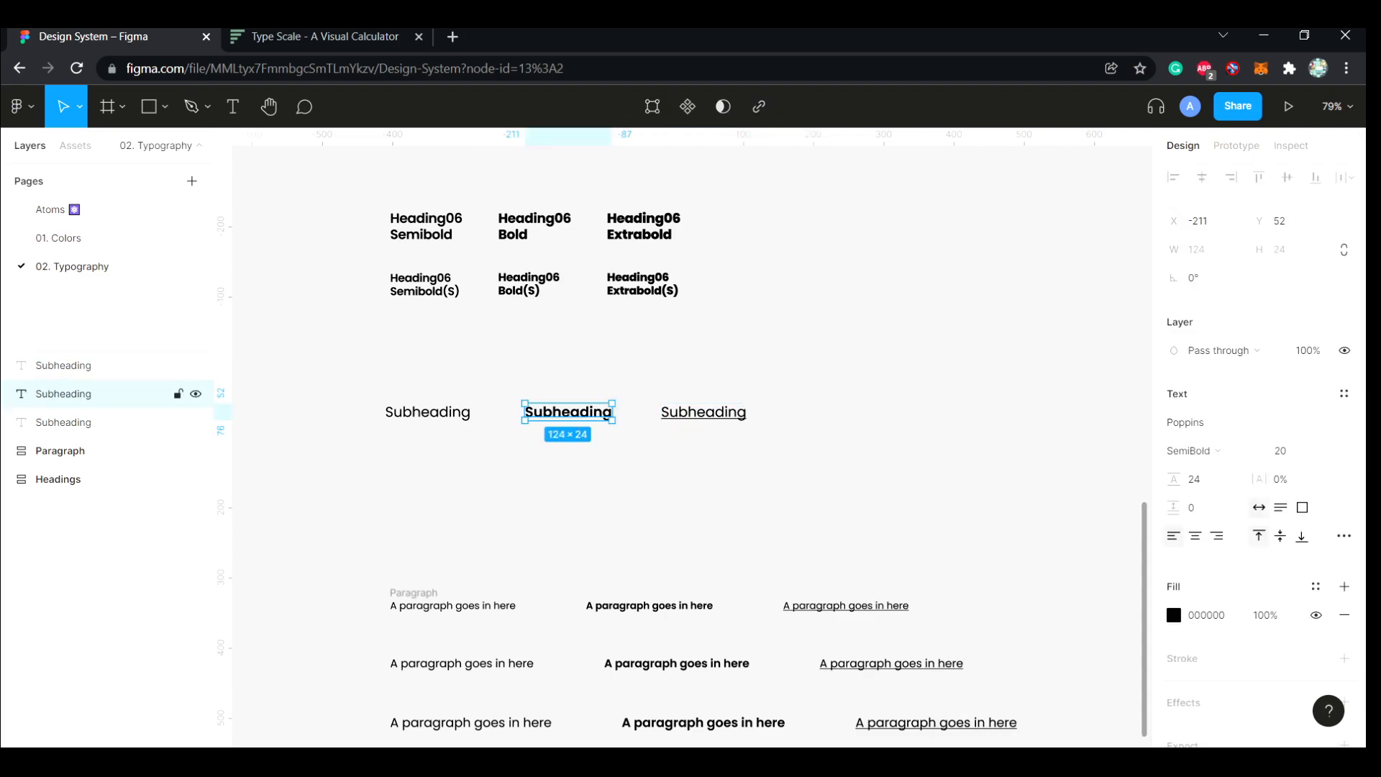
pyautogui.click(86, 422)
pyautogui.doubleClick(79, 422)
pyautogui.press('Right')
pyautogui.write('/Regular')
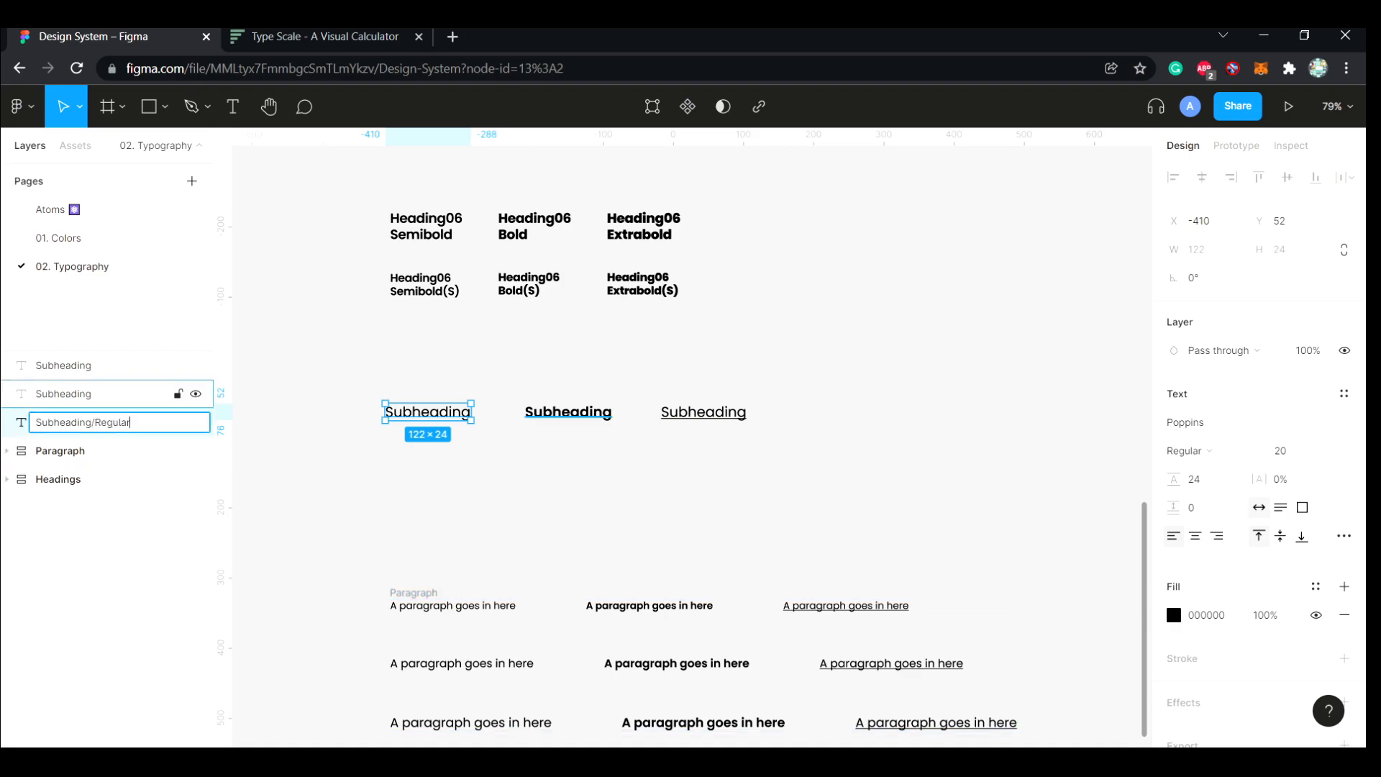
# Rename the semibold subheading layer as Subheading/Semibold
pyautogui.doubleClick(79, 394)
pyautogui.press('Right')
pyautogui.write('/Semibold')
pyautogui.press('Return')
# Rename the underlined subheading layer as Subheading/Underline
pyautogui.doubleClick(79, 365)
pyautogui.press('Right')
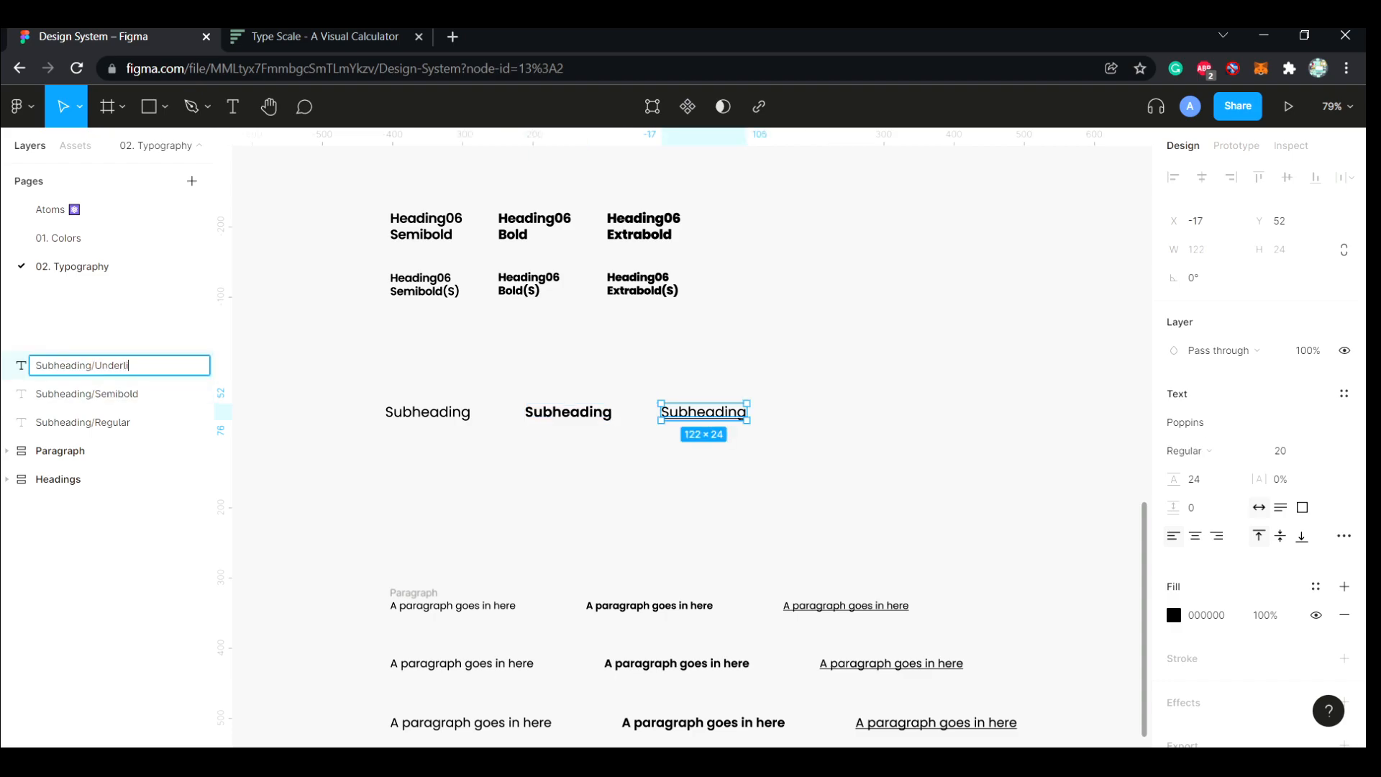
pyautogui.write('/Underline')
pyautogui.press('Return')
pyautogui.press('Escape')
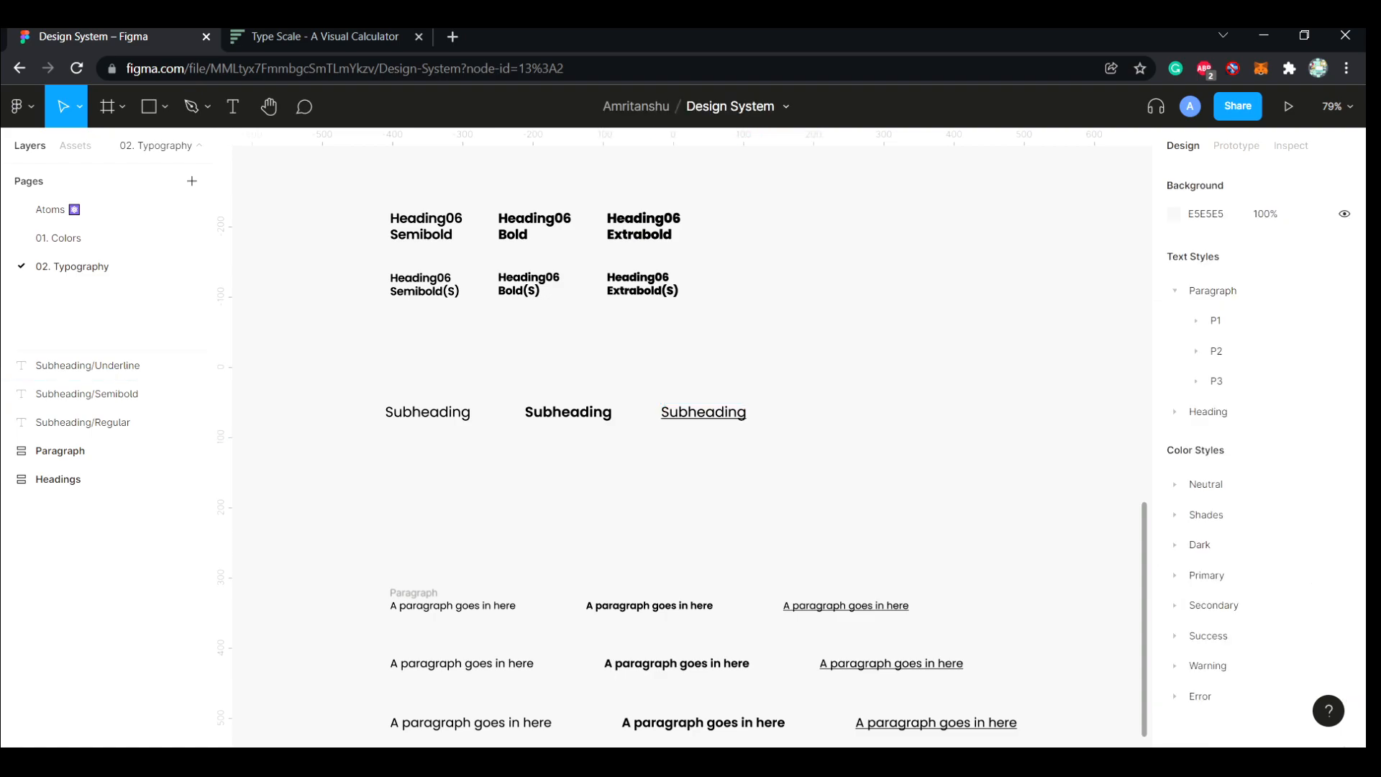
# Generate text styles from the three subheading layers with Styler's Generate Styles, and check the Subheading and Heading style folders
pyautogui.moveTo(413, 385); pyautogui.dragTo(725, 465)
pyautogui.hotkey('ctrl', '/')
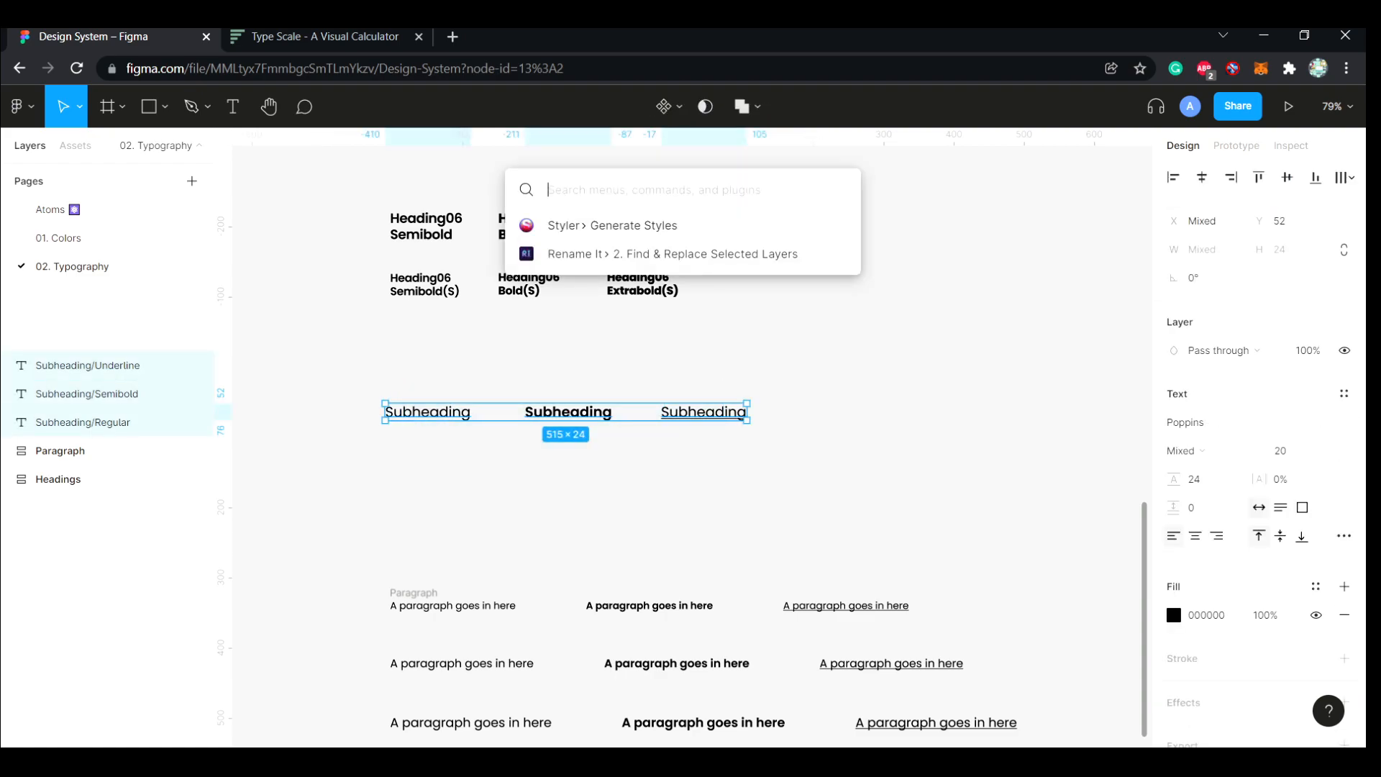
pyautogui.press('Return')
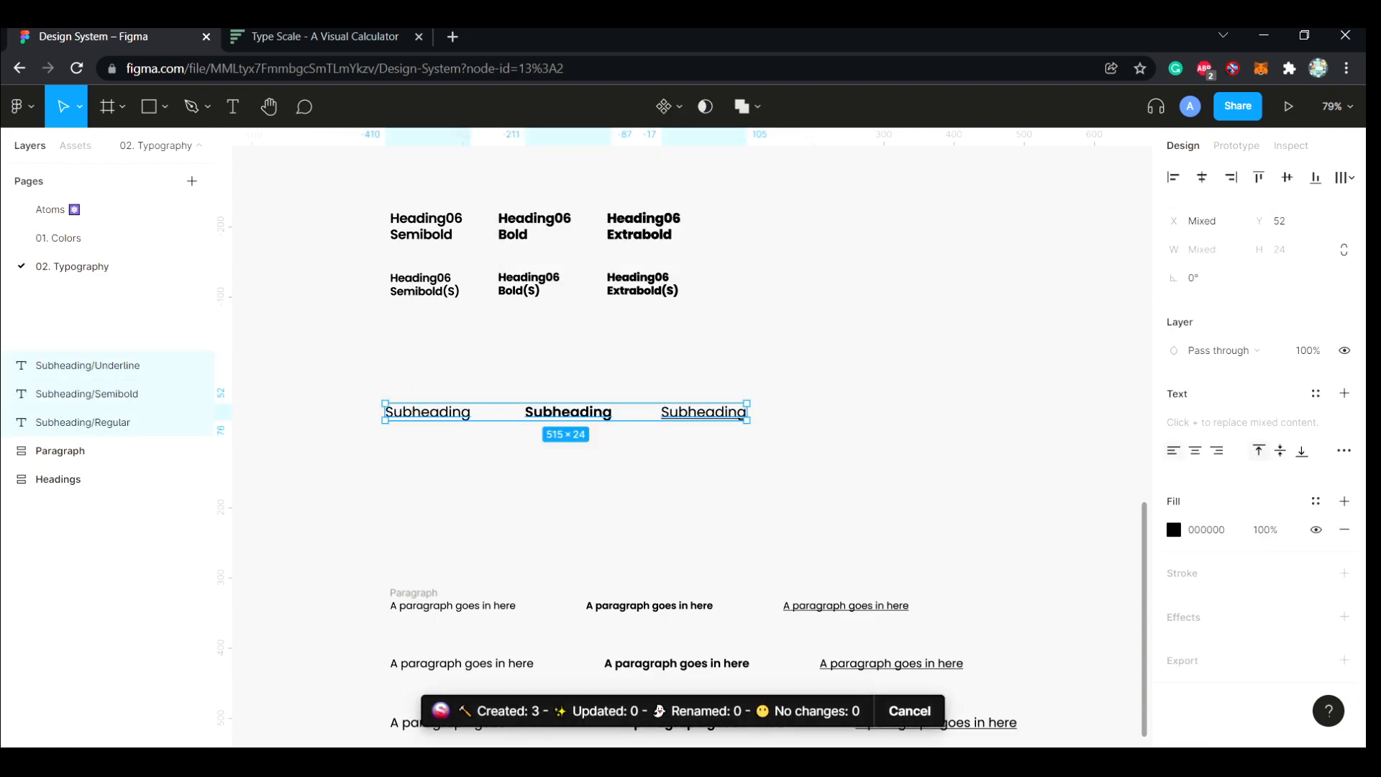
pyautogui.press('Escape')
pyautogui.click(1176, 290)
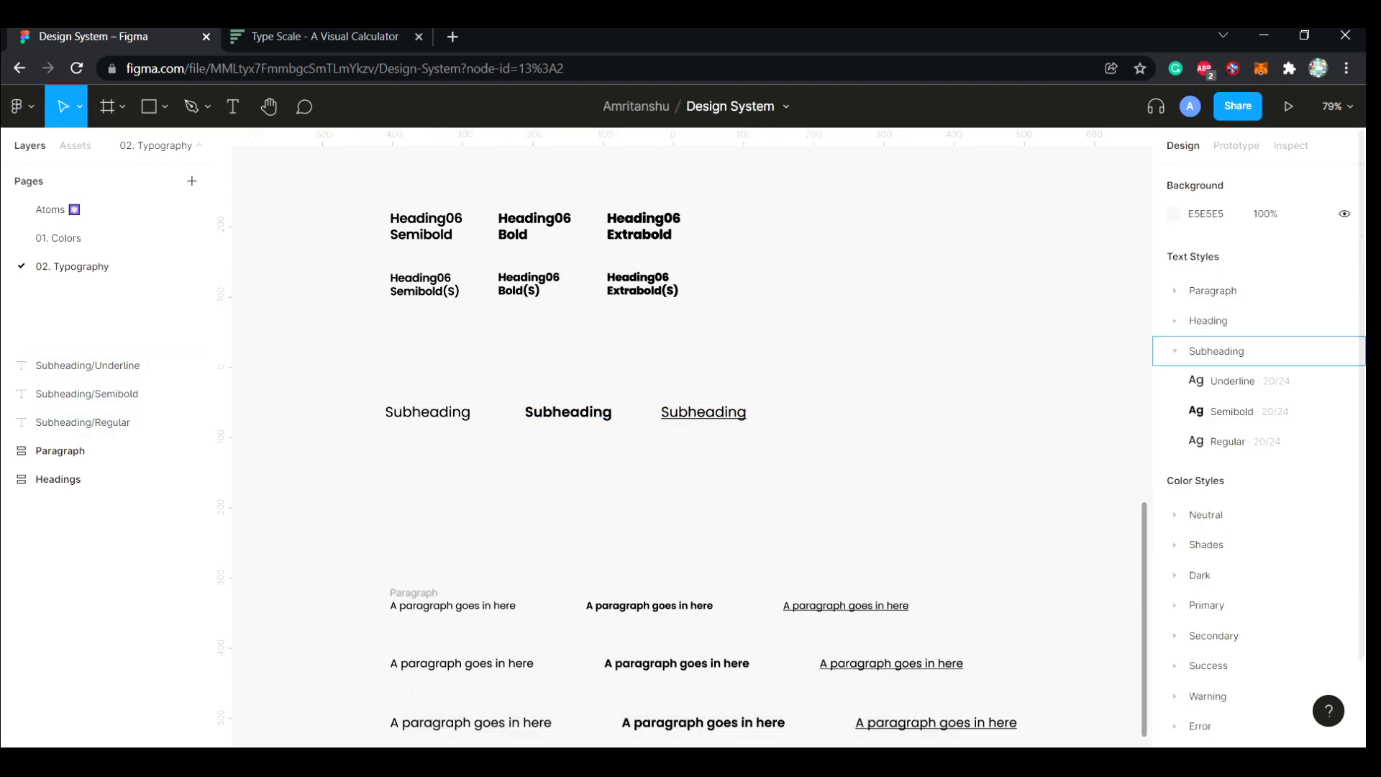
pyautogui.click(1176, 351)
pyautogui.click(1176, 321)
pyautogui.click(1196, 351)
pyautogui.click(1197, 351)
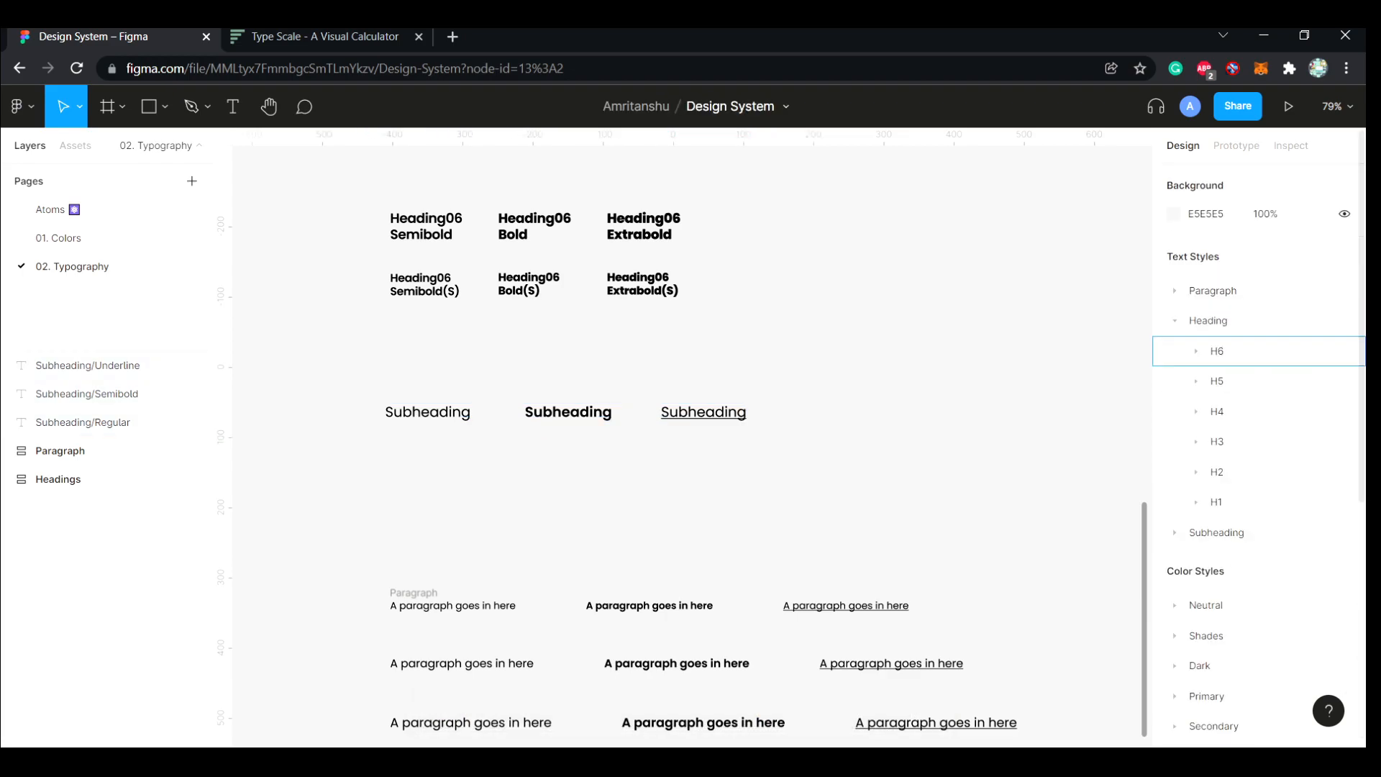
pyautogui.click(1175, 321)
# Wrap the three subheading texts in an auto layout frame named Subheadings and align its left edge with the headings
pyautogui.moveTo(791, 453); pyautogui.dragTo(374, 392)
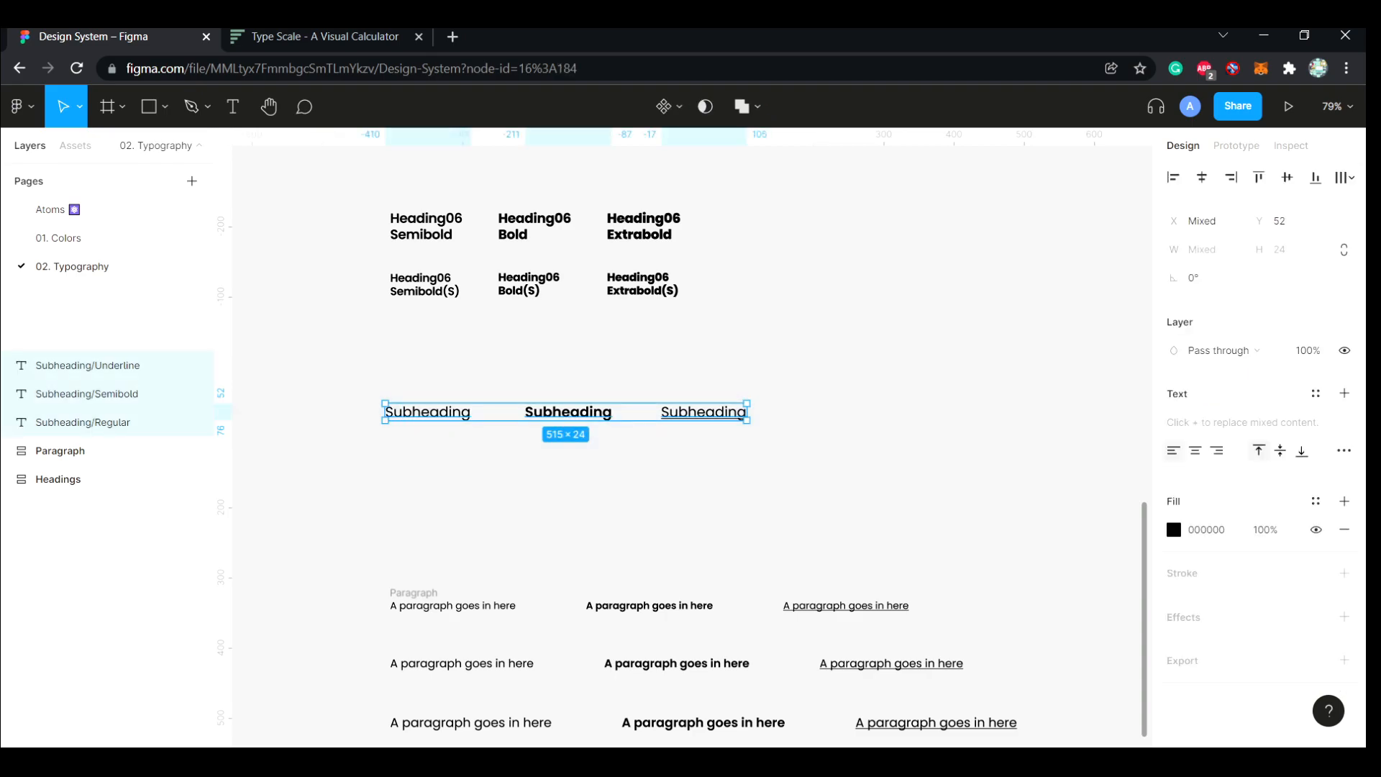
pyautogui.hotkey('shift', 'a')
pyautogui.doubleClick(400, 397)
pyautogui.write('Subheadings')
pyautogui.press('Return')
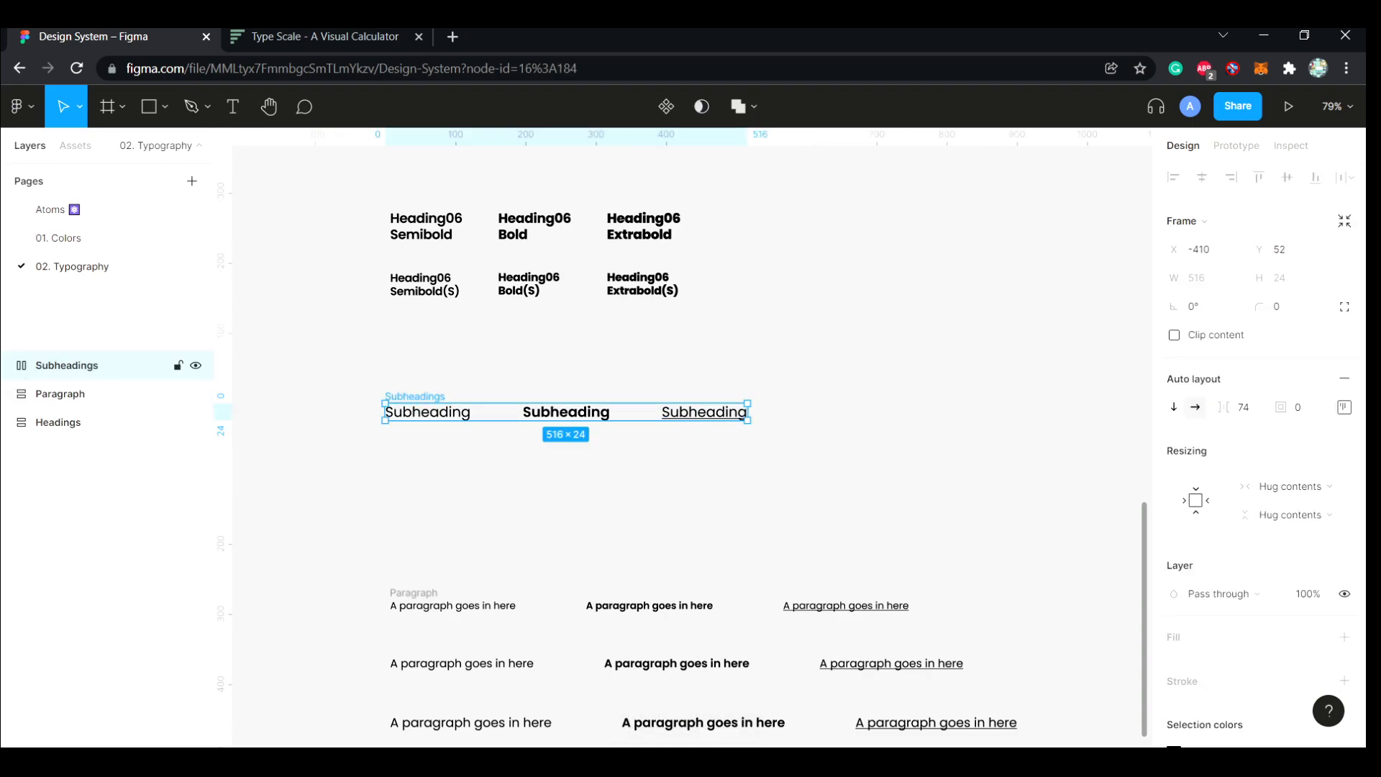
pyautogui.moveTo(428, 412); pyautogui.dragTo(434, 413)
pyautogui.press('Escape')
pyautogui.scroll(8, 690, 432)
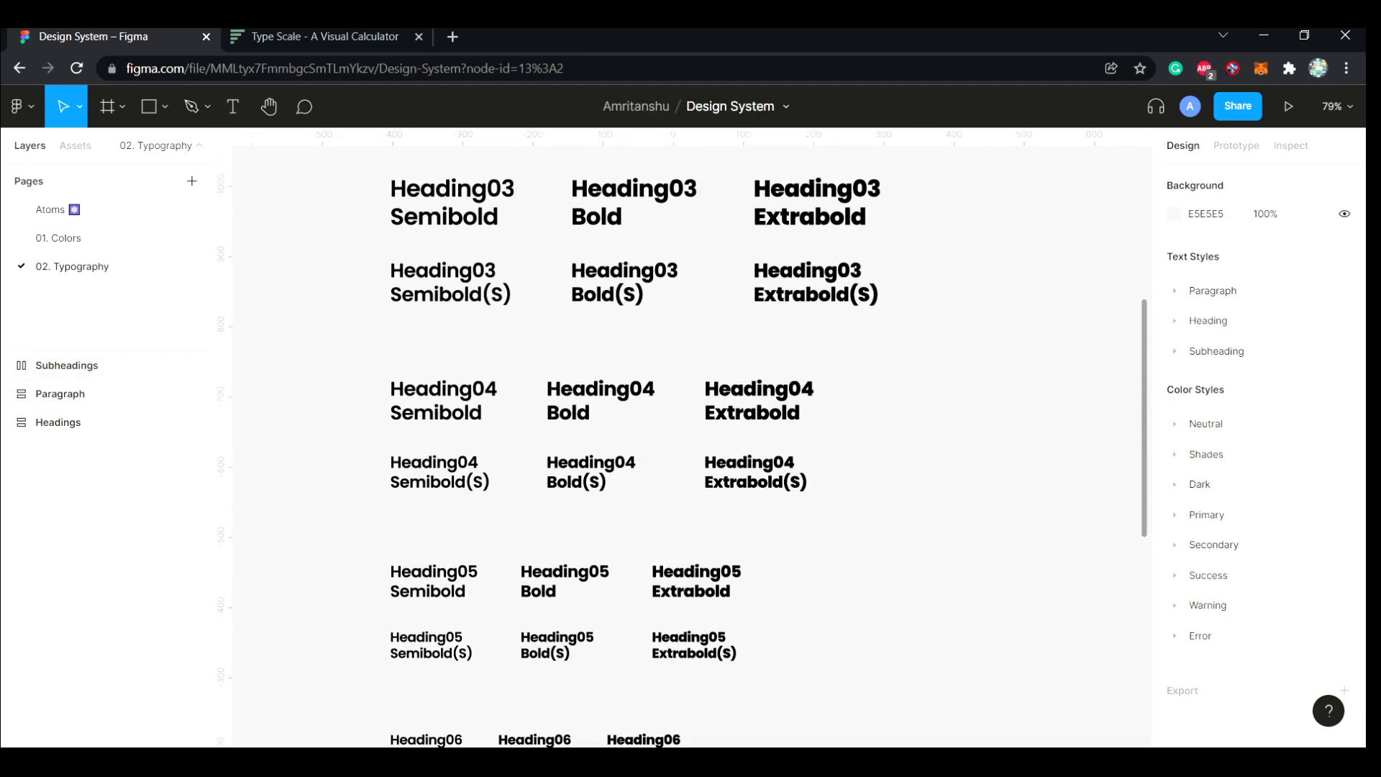
pyautogui.scroll(8, 690, 446)
pyautogui.scroll(-16, 691, 446)
pyautogui.scroll(3, 690, 446)
pyautogui.scroll(-6, 691, 446)
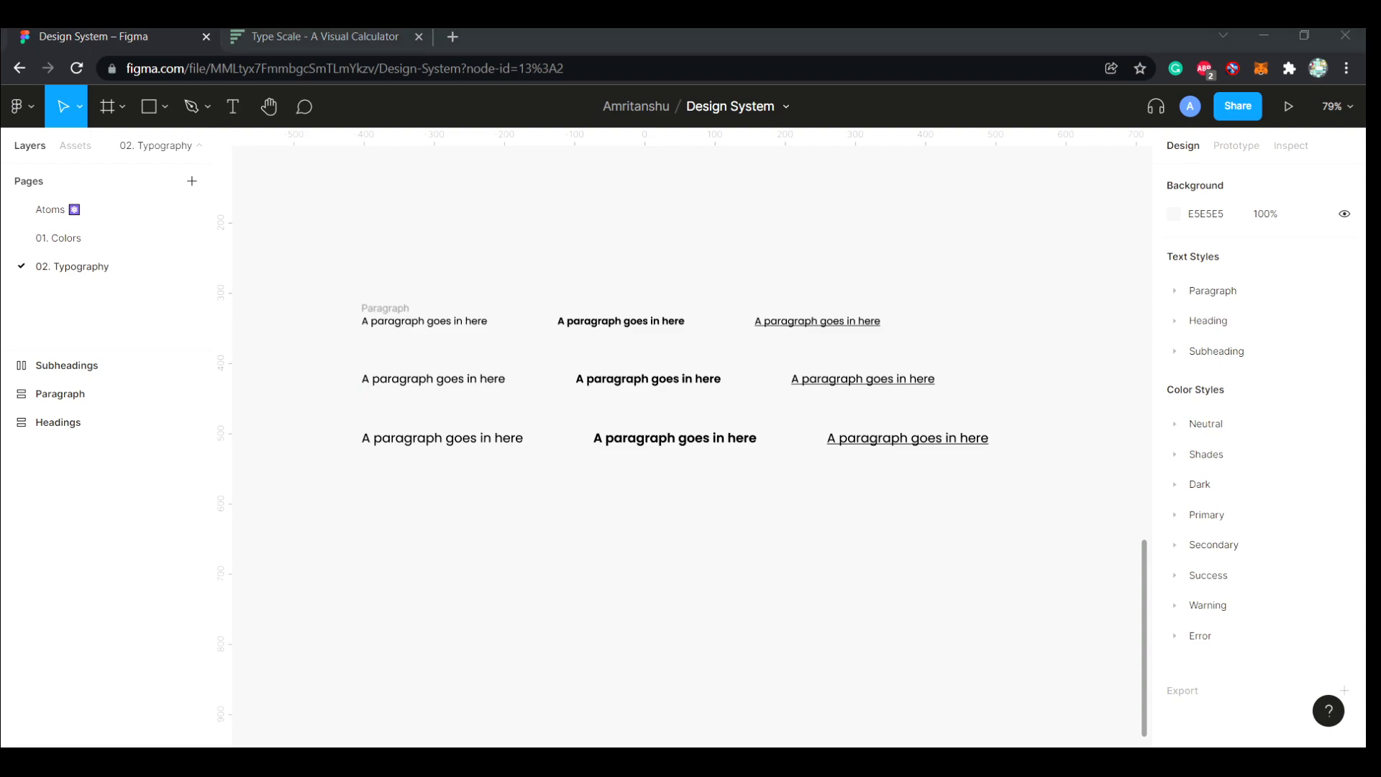
# Add the text "A caption goes here" below the paragraph samples
pyautogui.scroll(-3, 690, 447)
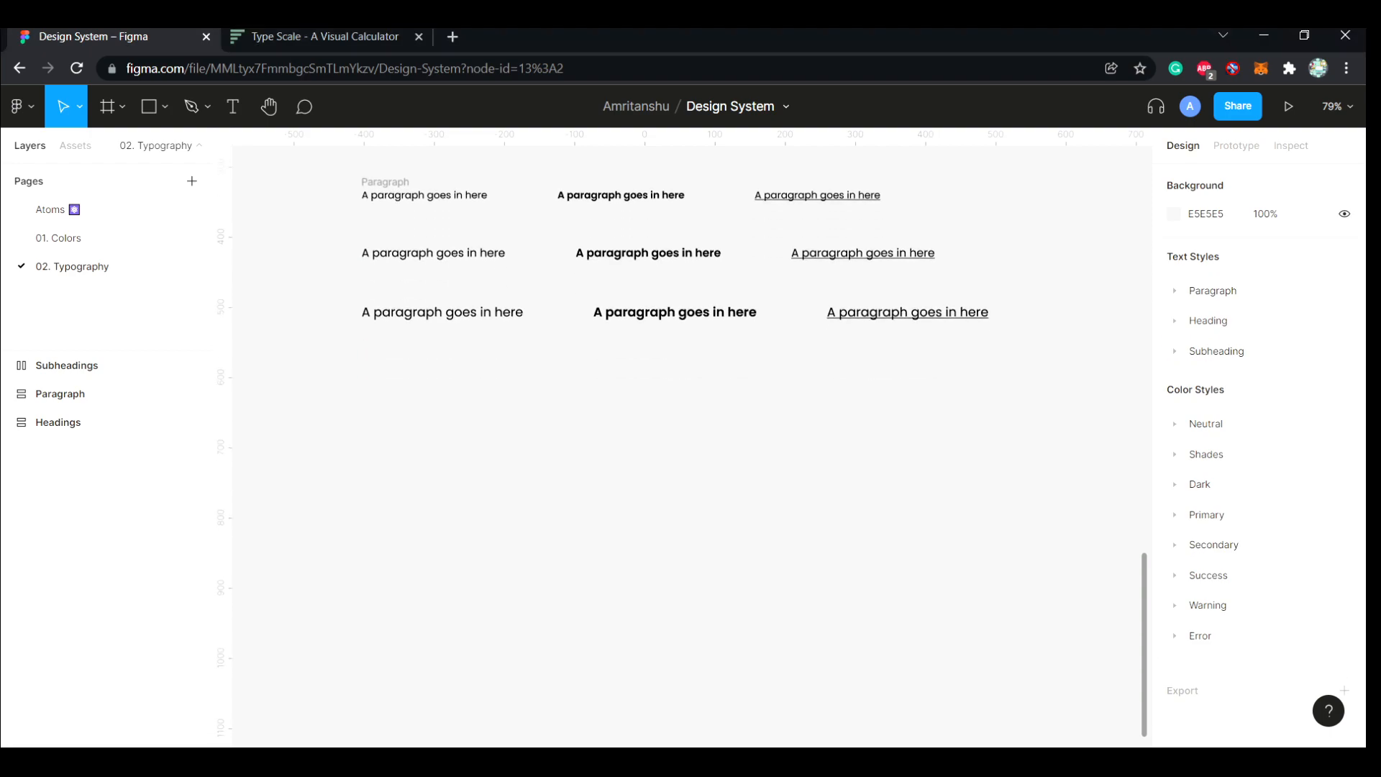
pyautogui.press('t')
pyautogui.click(358, 418)
pyautogui.write('caption')
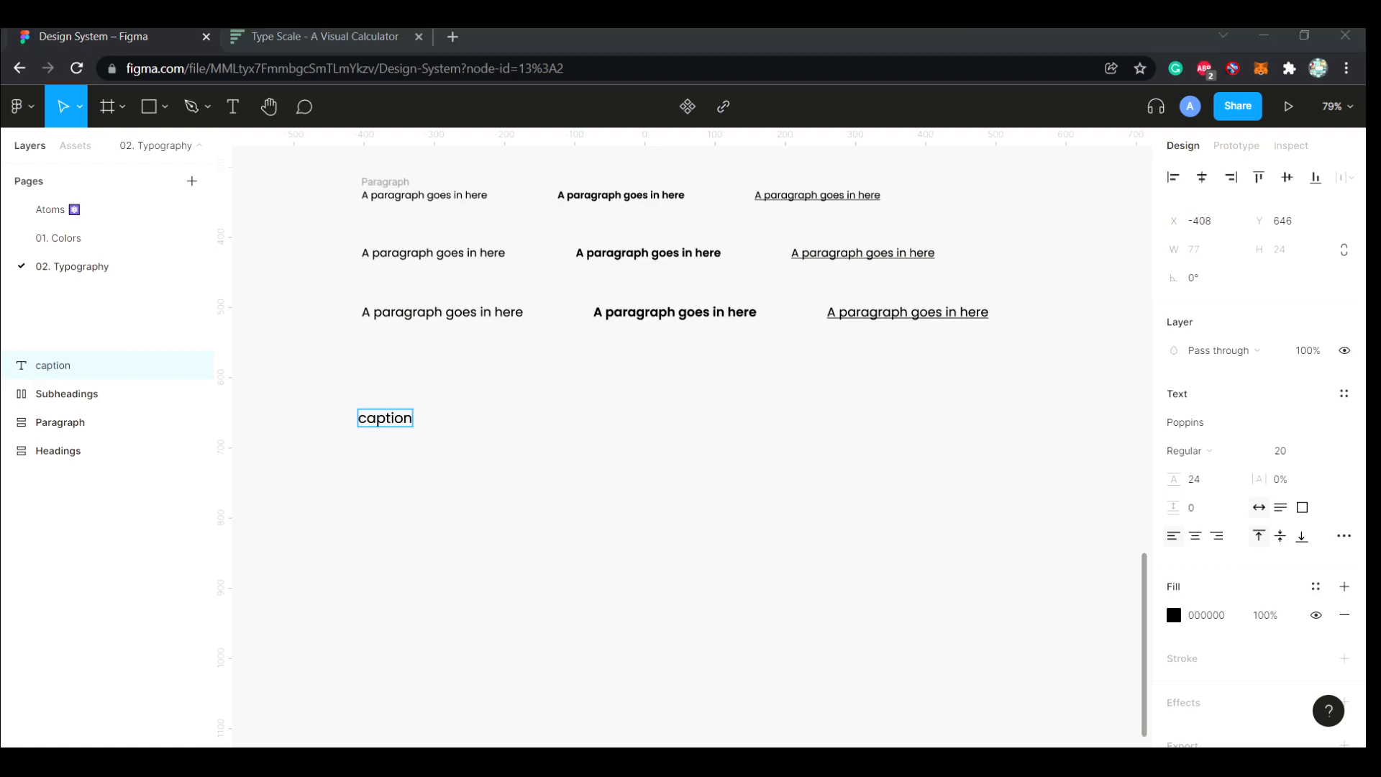
pyautogui.press('BackSpace')
pyautogui.press('BackSpace')
pyautogui.press('BackSpace')
pyautogui.press('BackSpace')
pyautogui.press('BackSpace')
pyautogui.press('BackSpace')
pyautogui.press('BackSpace')
pyautogui.write('A caption goes here')
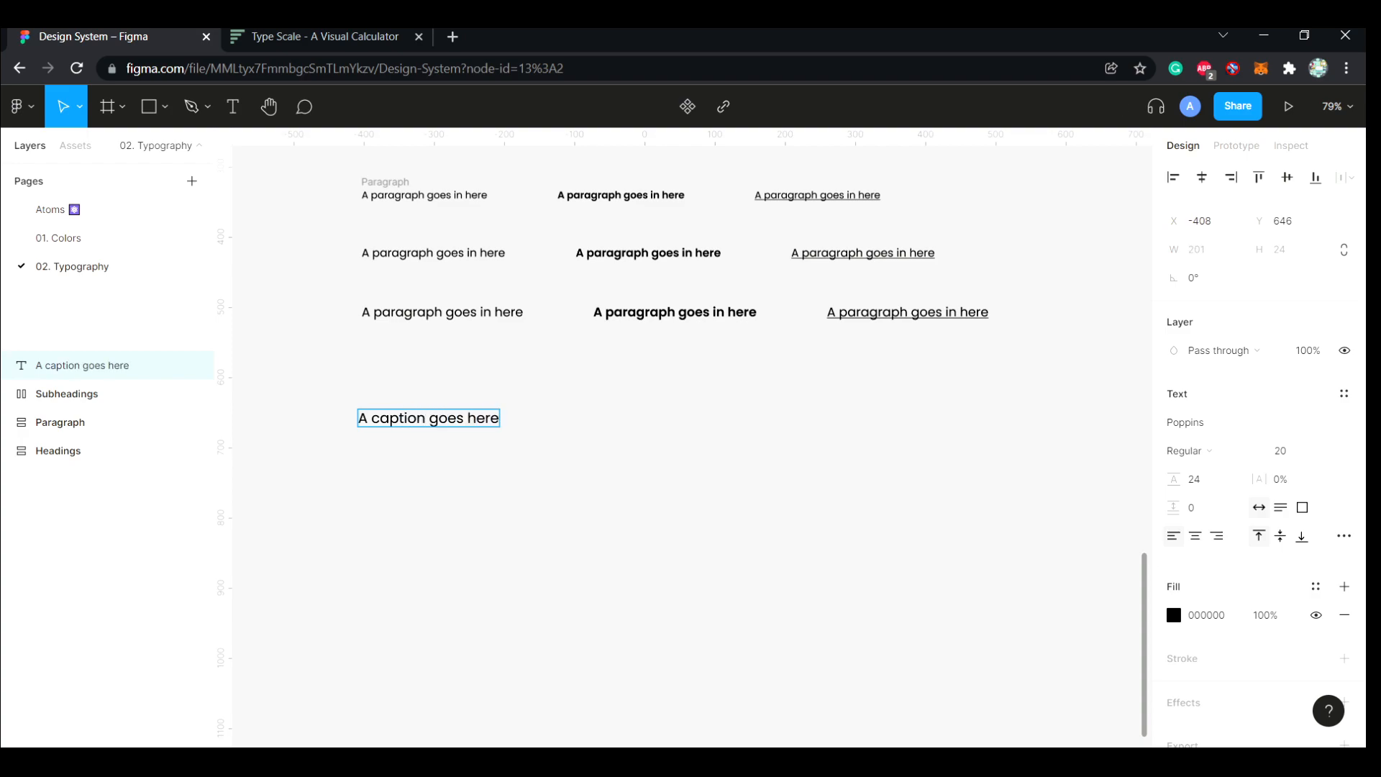
# Set the caption text's font size to 12 and its line height to 14
pyautogui.press('Escape')
pyautogui.click(1288, 451)
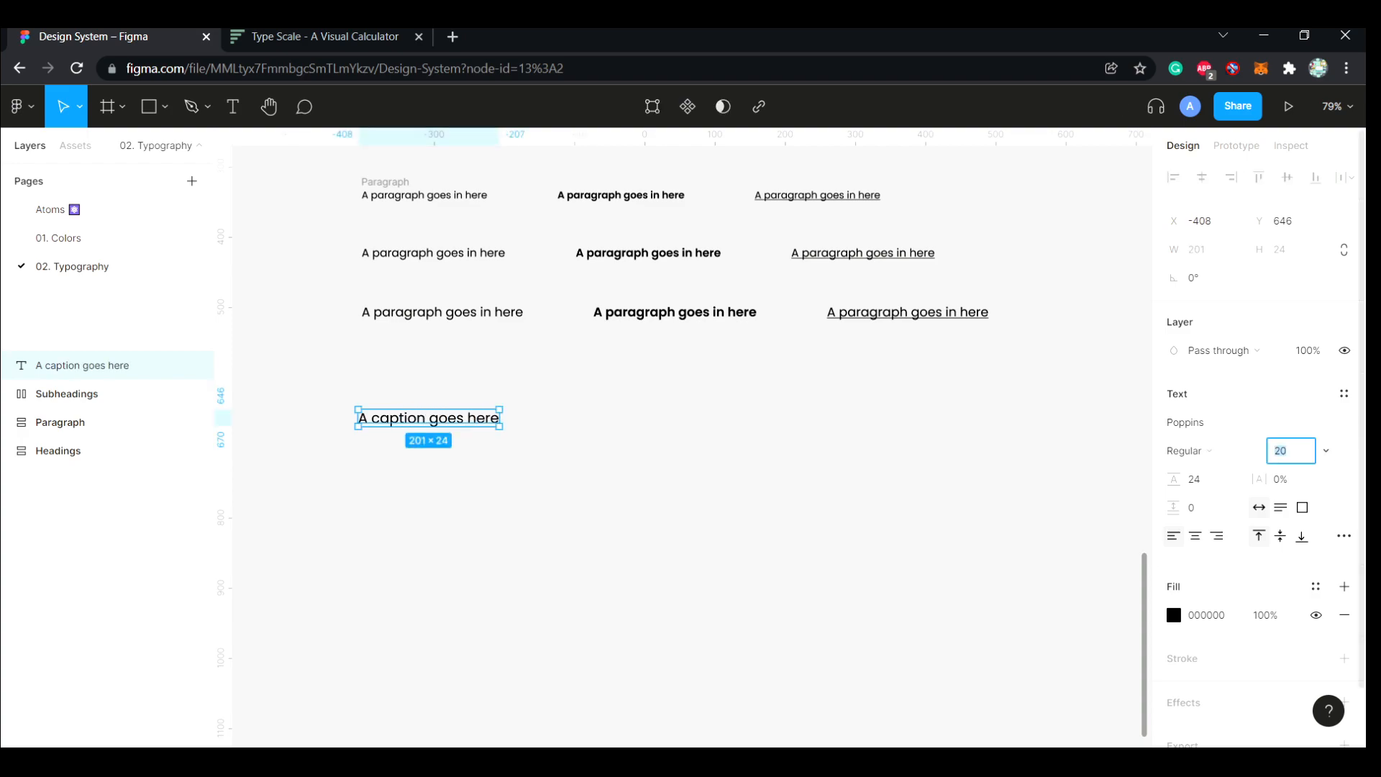
pyautogui.press('Tab')
pyautogui.write('14')
pyautogui.press('Return')
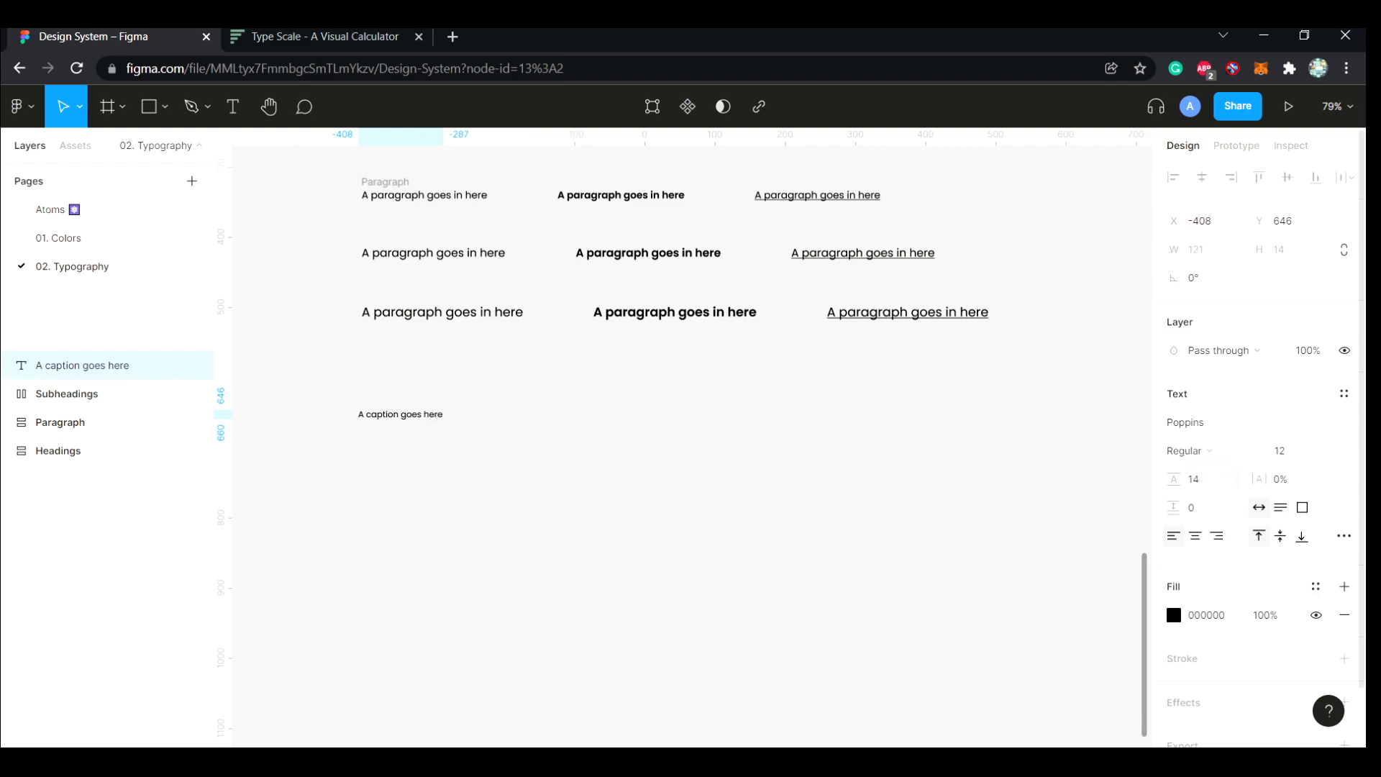
pyautogui.press('Escape')
# Duplicate the caption beside the original and set the copy's weight to SemiBold
pyautogui.moveTo(407, 415); pyautogui.dragTo(522, 415)
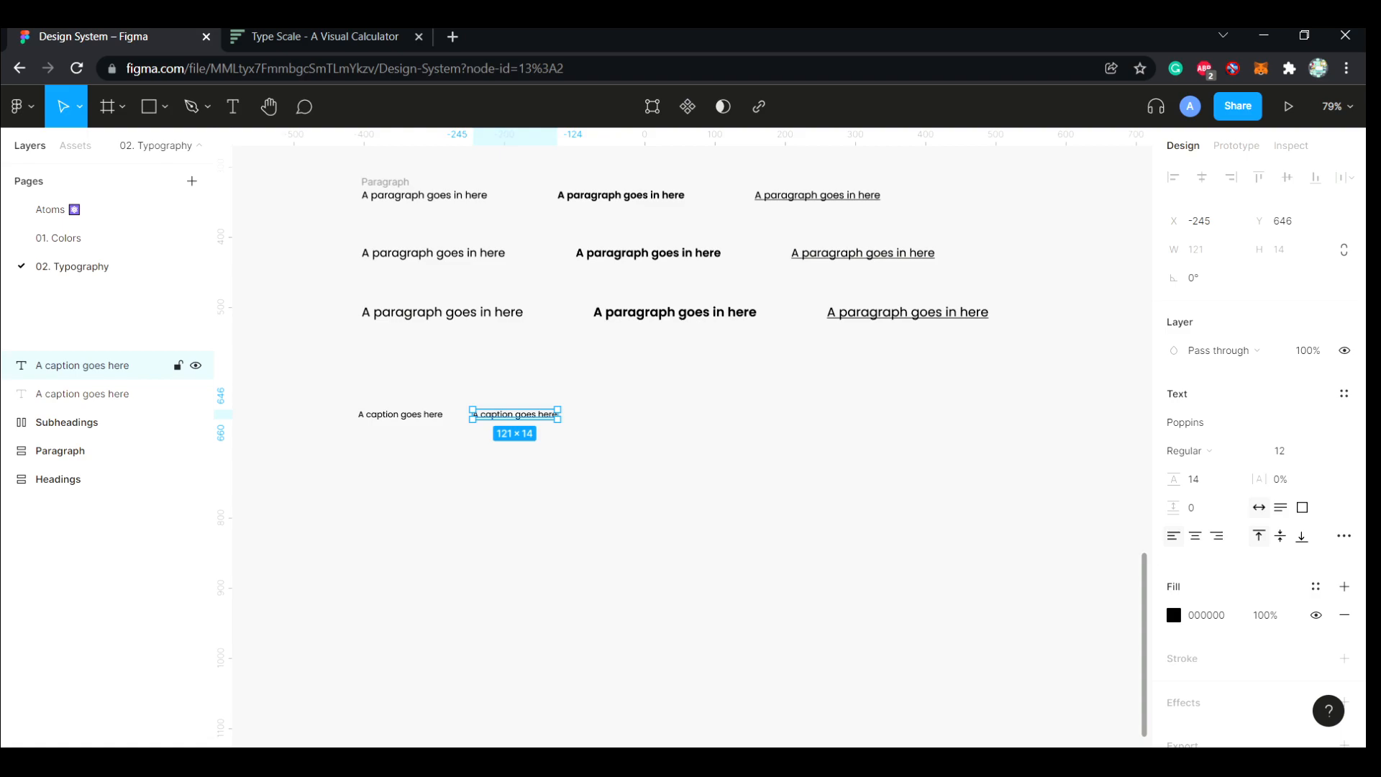
pyautogui.click(1187, 450)
pyautogui.press('Escape')
# Duplicate the regular caption to the end of the row, with 8% letter spacing and uppercase letter case
pyautogui.moveTo(400, 415); pyautogui.dragTo(640, 415)
pyautogui.click(1280, 480)
pyautogui.write('8')
pyautogui.press('Return')
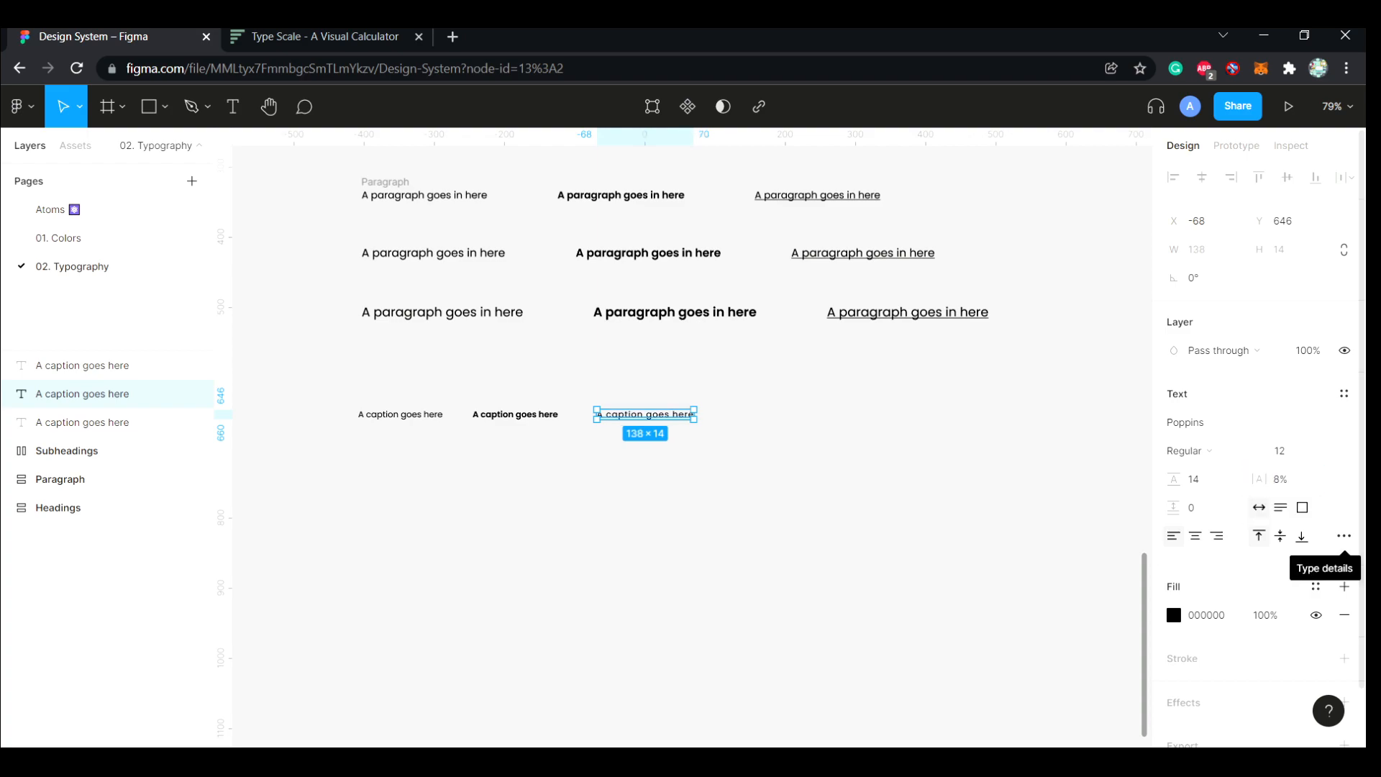
pyautogui.click(1344, 536)
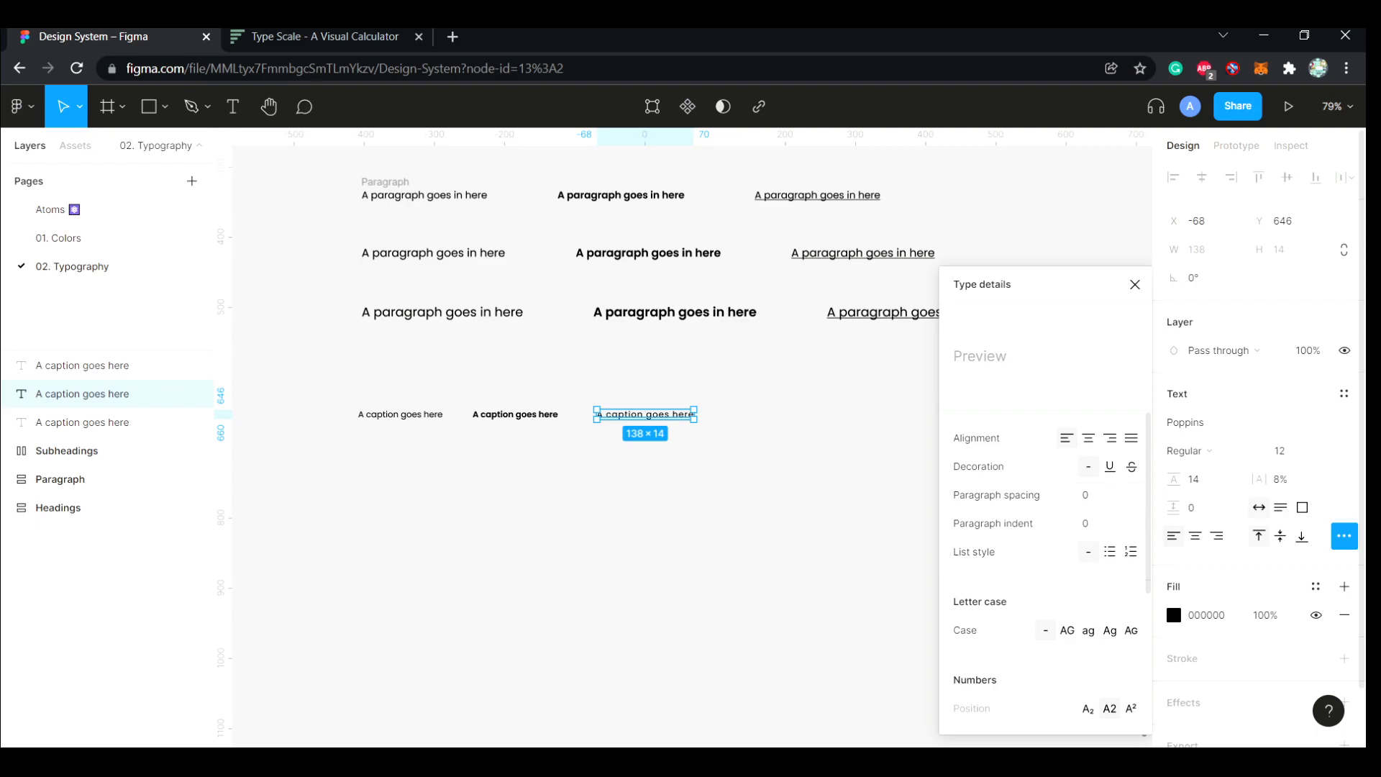
pyautogui.click(1067, 631)
pyautogui.click(842, 568)
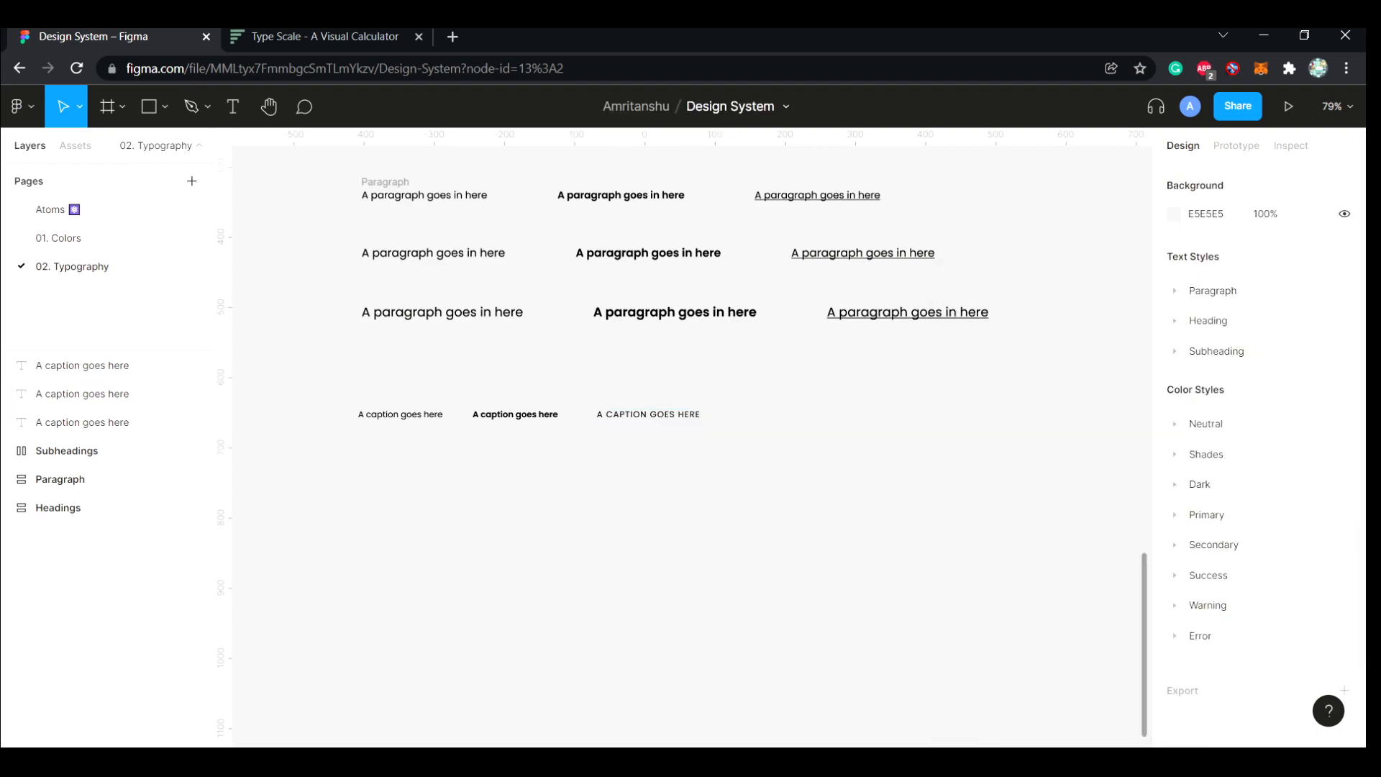
# Duplicate the three captions as a row below and change each copy's text to Footer
pyautogui.moveTo(695, 445); pyautogui.dragTo(402, 456)
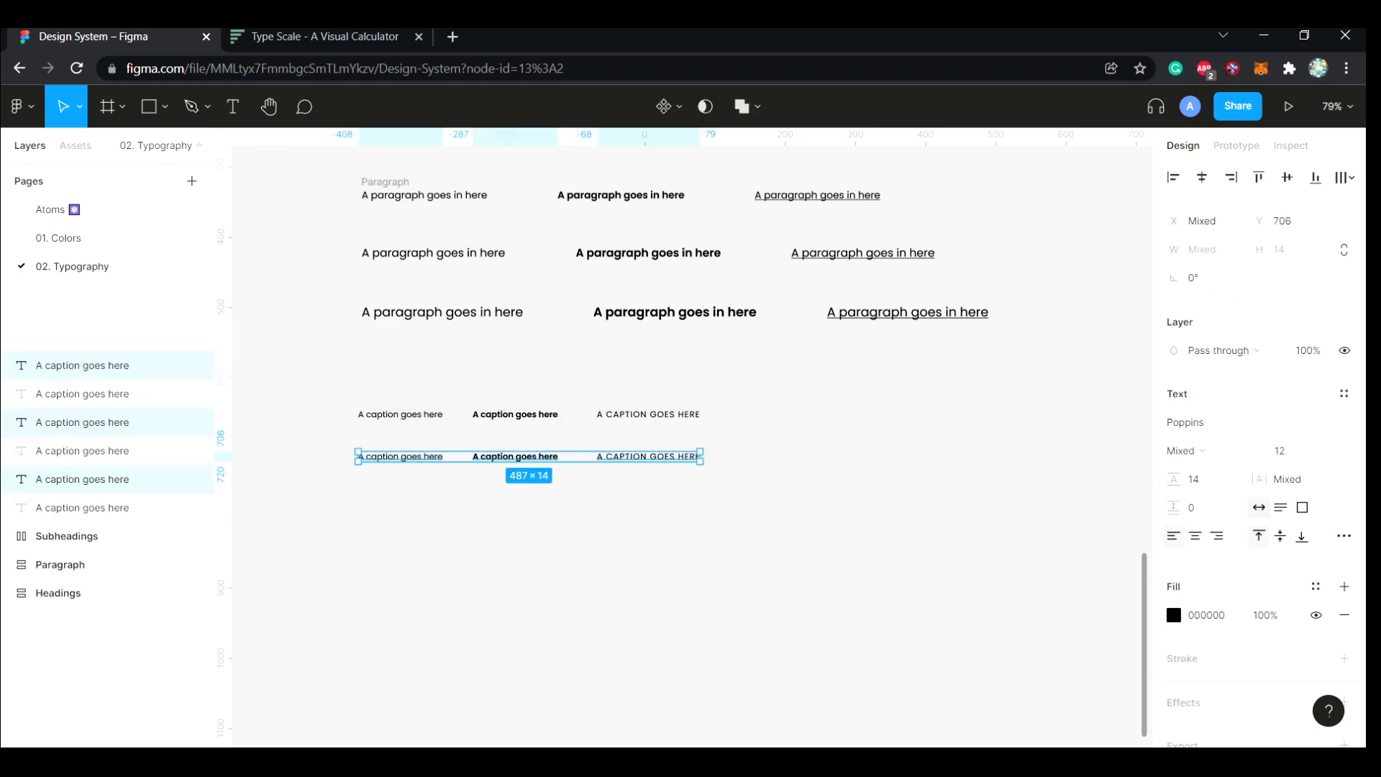
pyautogui.doubleClick(401, 456)
pyautogui.write('Footer')
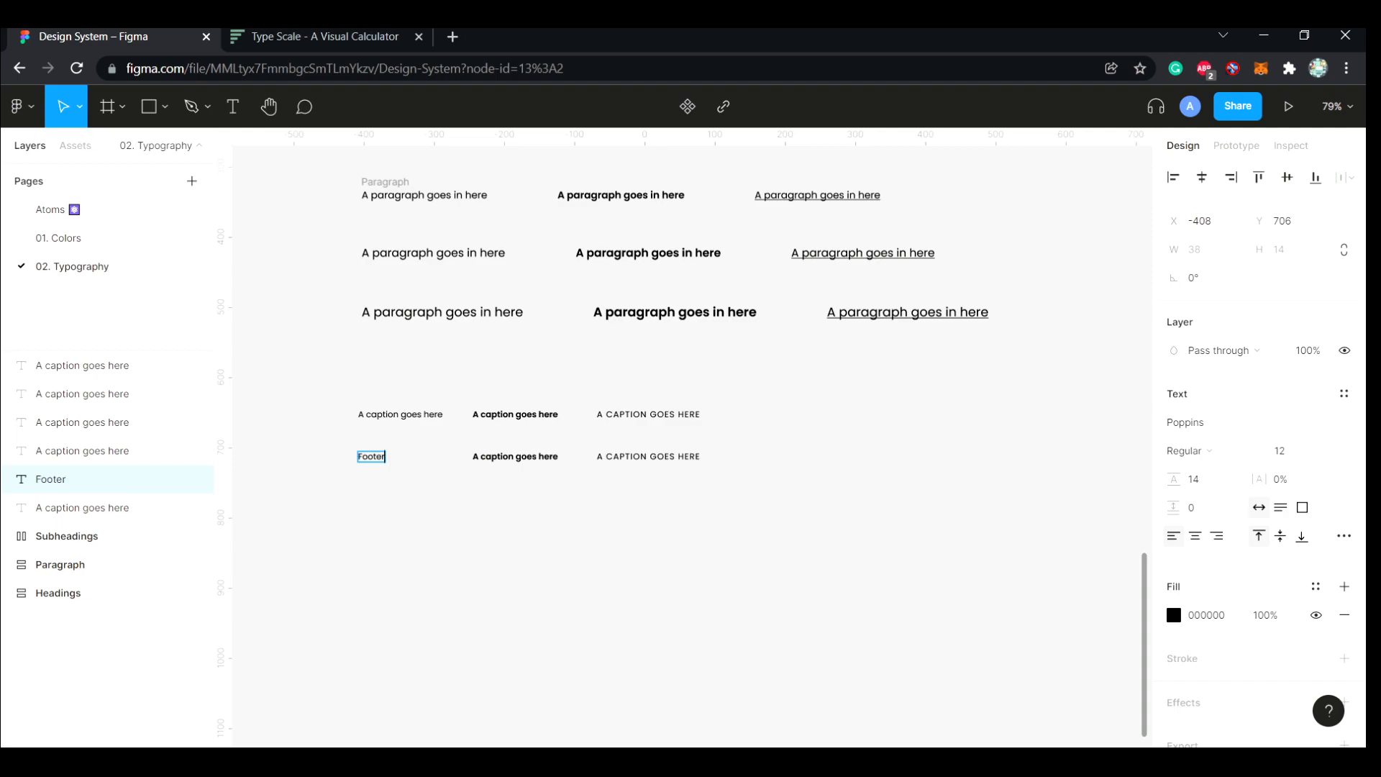
pyautogui.doubleClick(515, 456)
pyautogui.write('Footer')
pyautogui.doubleClick(604, 456)
pyautogui.write('Footer')
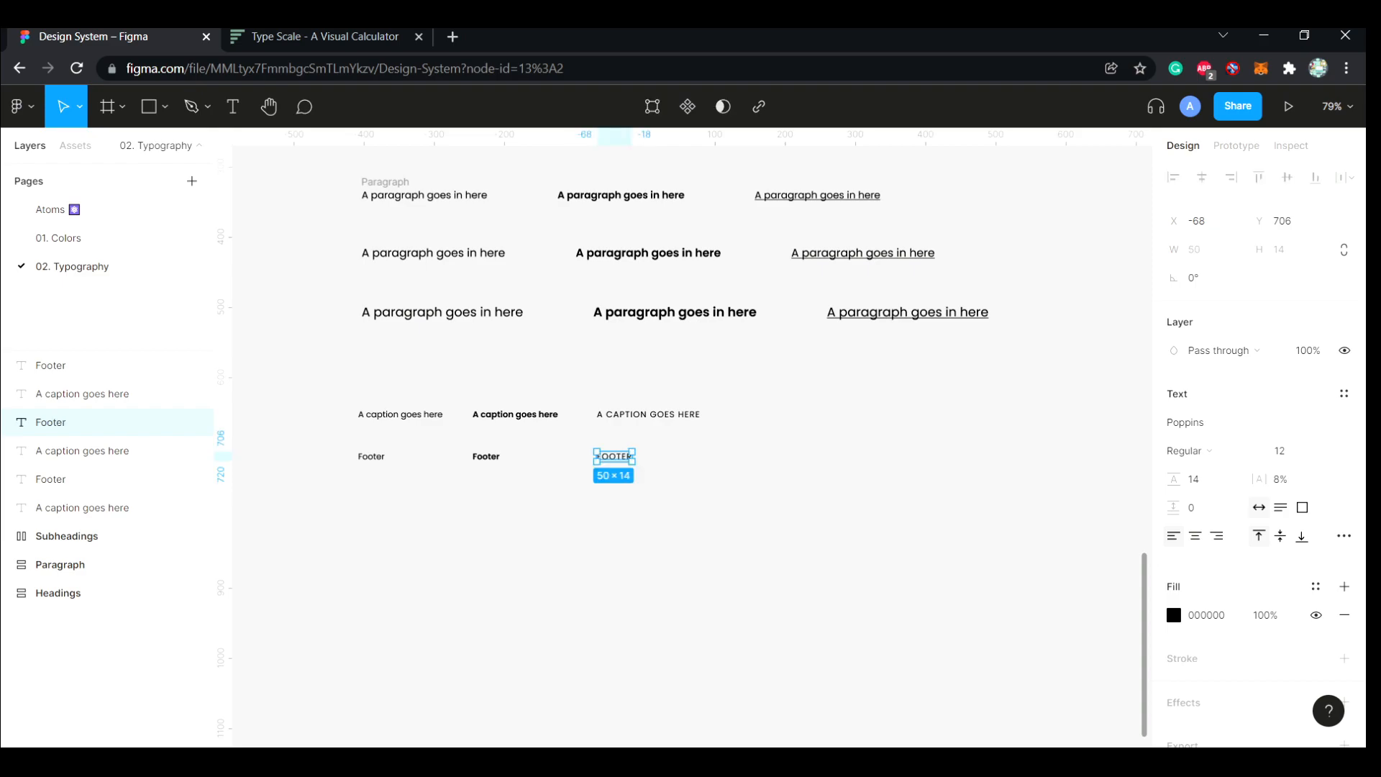
# Set the regular footer text to size 10, line height 12 and letter spacing 2%
pyautogui.click(51, 479)
pyautogui.click(1281, 450)
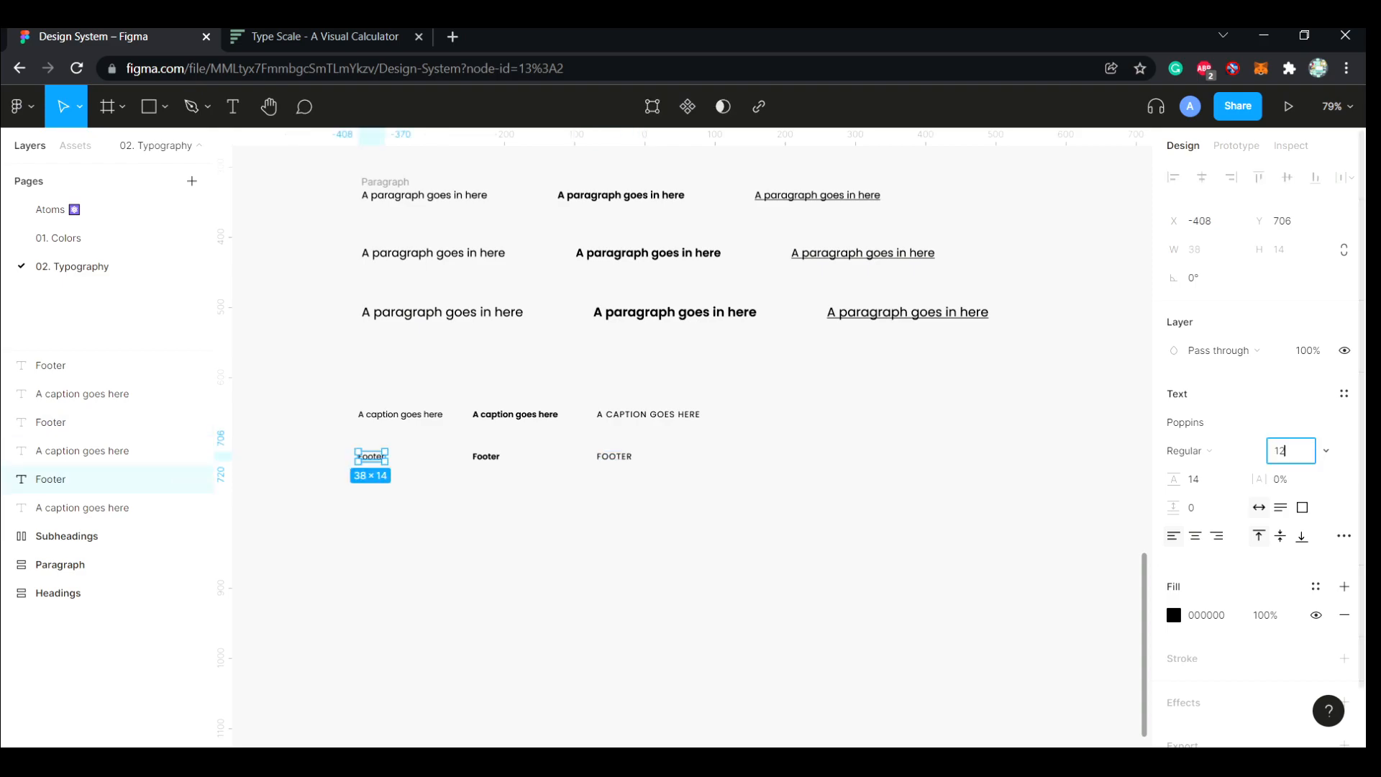
pyautogui.press('Return')
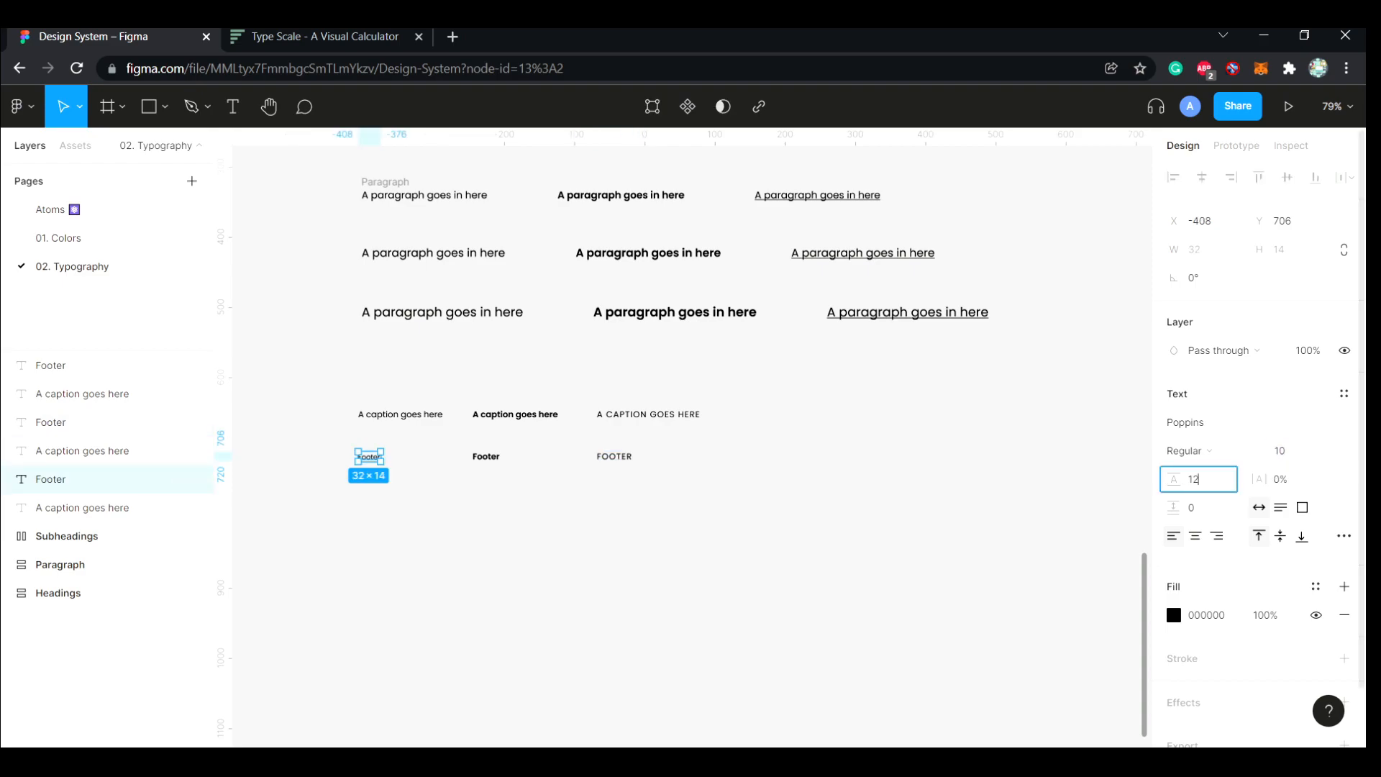
pyautogui.click(1281, 479)
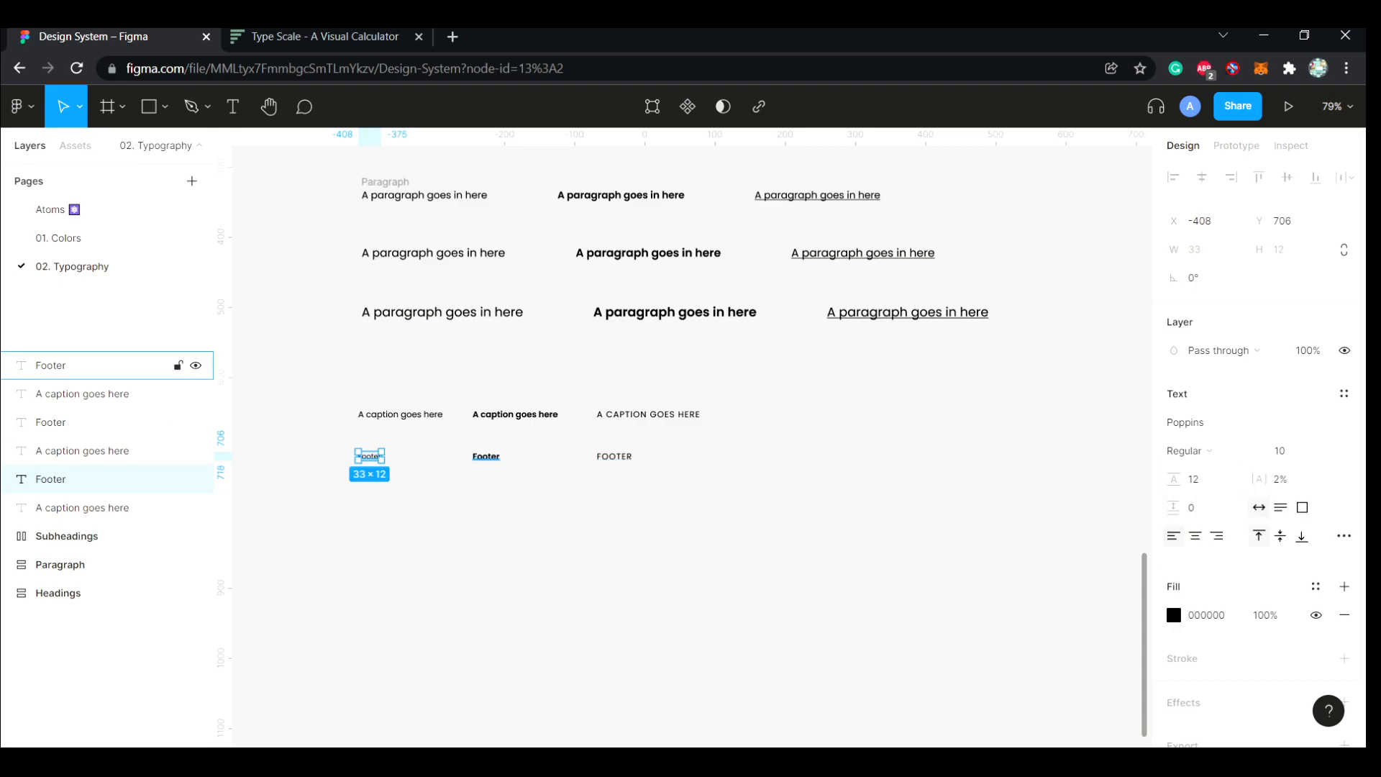
# Set the semibold footer text to size 10, line height 12 and letter spacing 2%
pyautogui.click(50, 365)
pyautogui.click(1288, 450)
pyautogui.write('10')
pyautogui.press('Tab')
pyautogui.write('1')
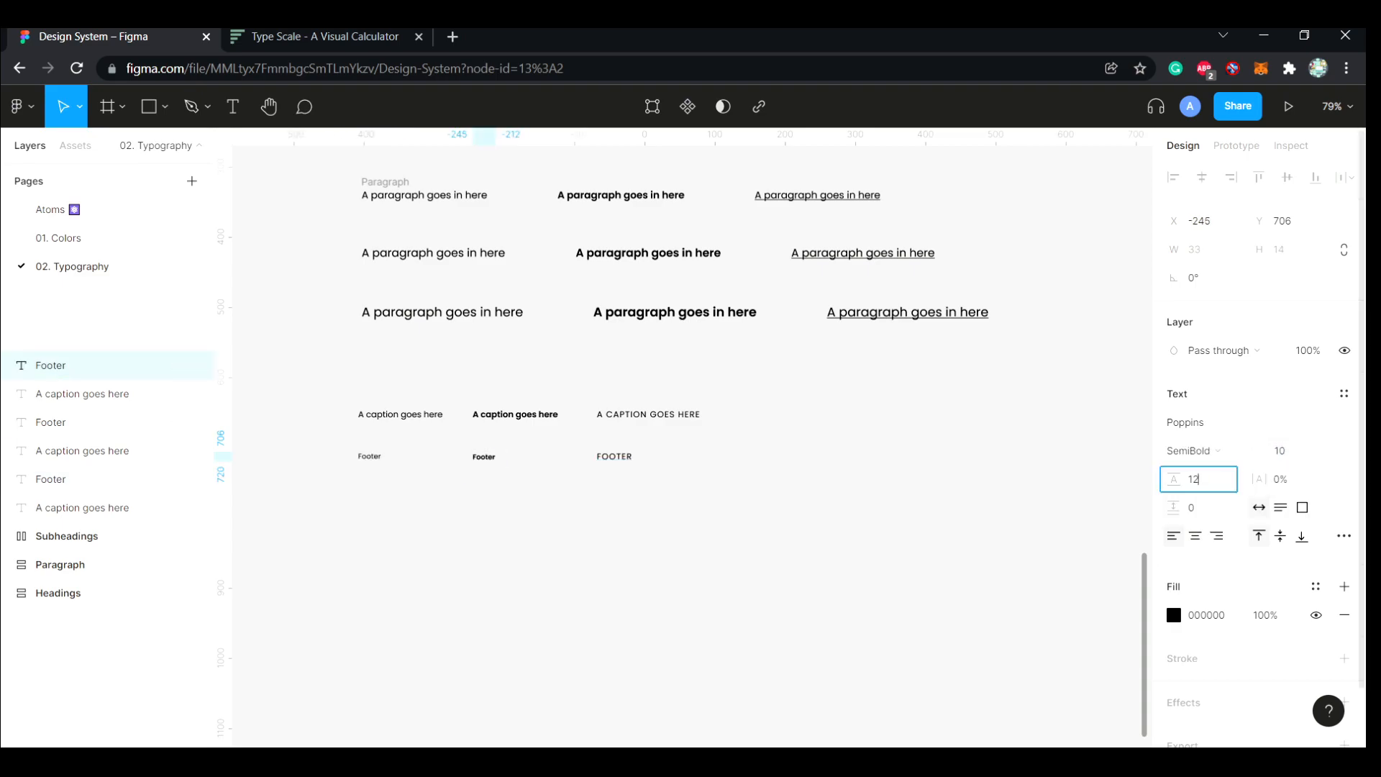
pyautogui.press('Tab')
pyautogui.write('2')
pyautogui.press('Return')
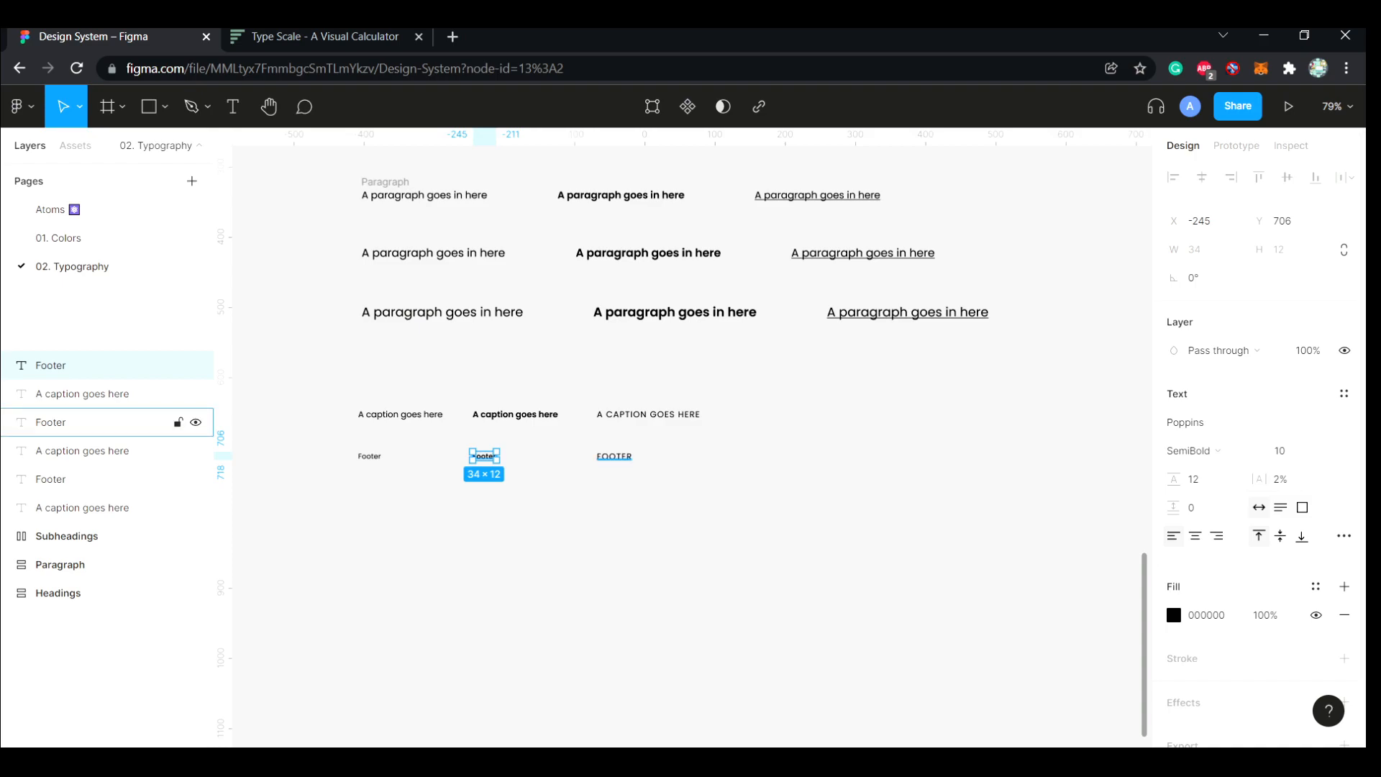
# Set the uppercase footer text to size 10 and line height 12
pyautogui.click(65, 423)
pyautogui.click(1286, 452)
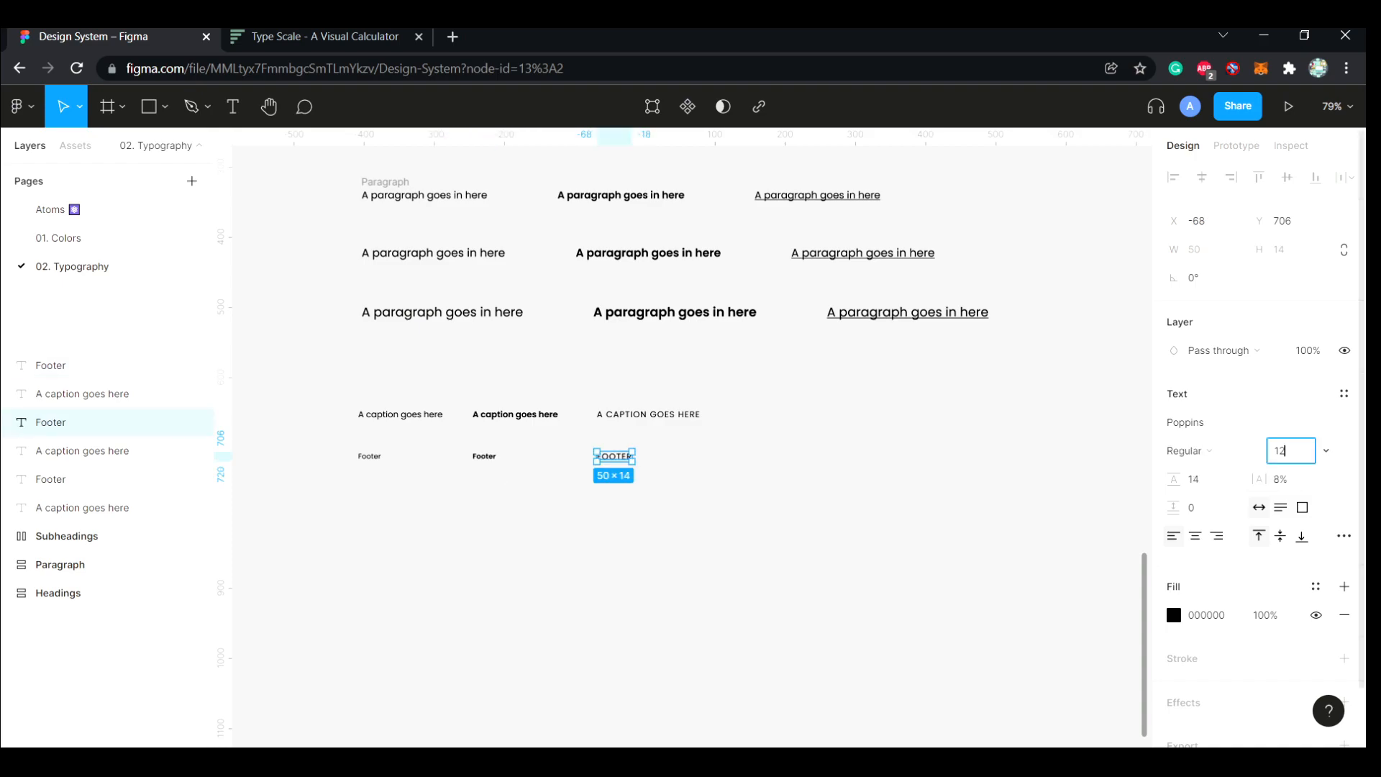
pyautogui.press('Tab')
pyautogui.write('12')
pyautogui.press('Return')
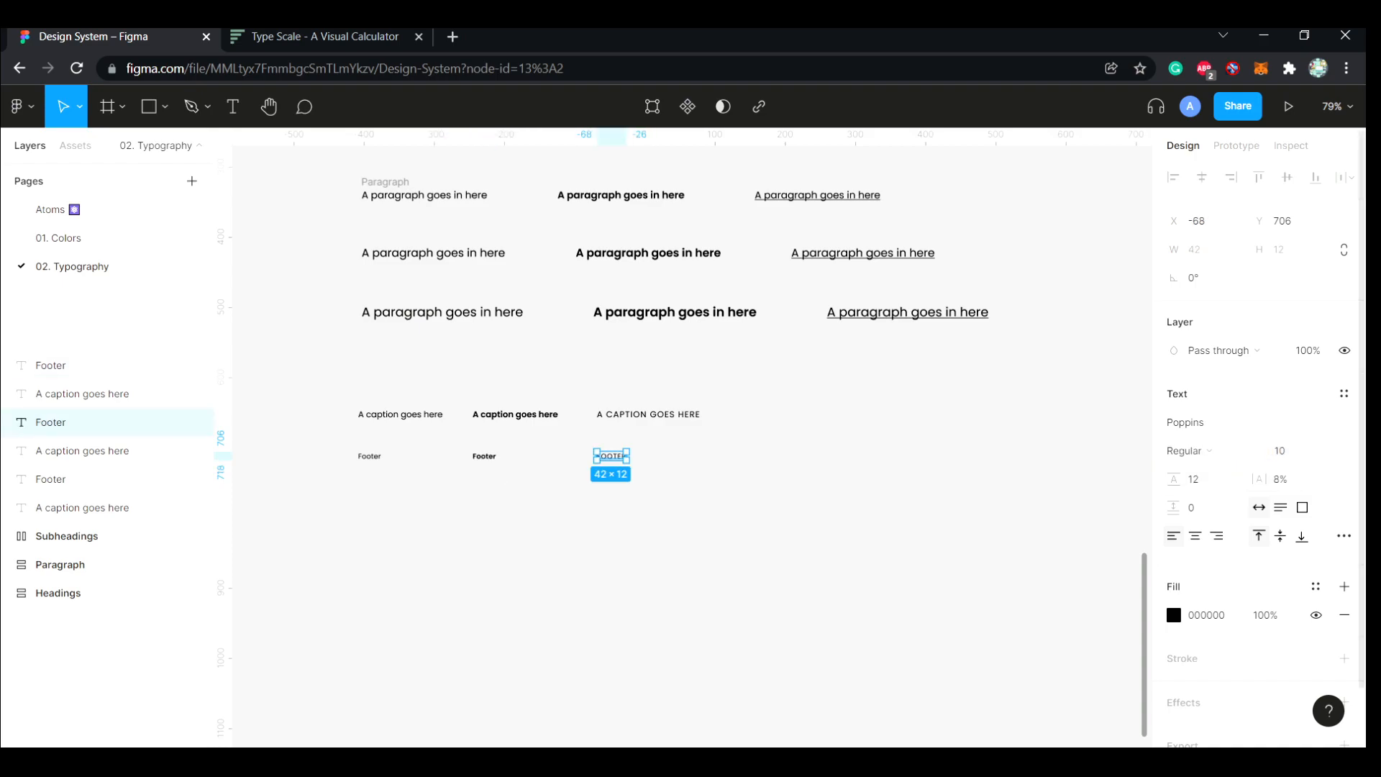
# Rename the regular caption layer as Caption/Regular
pyautogui.click(892, 504)
pyautogui.moveTo(744, 425); pyautogui.dragTo(370, 396)
pyautogui.click(83, 508)
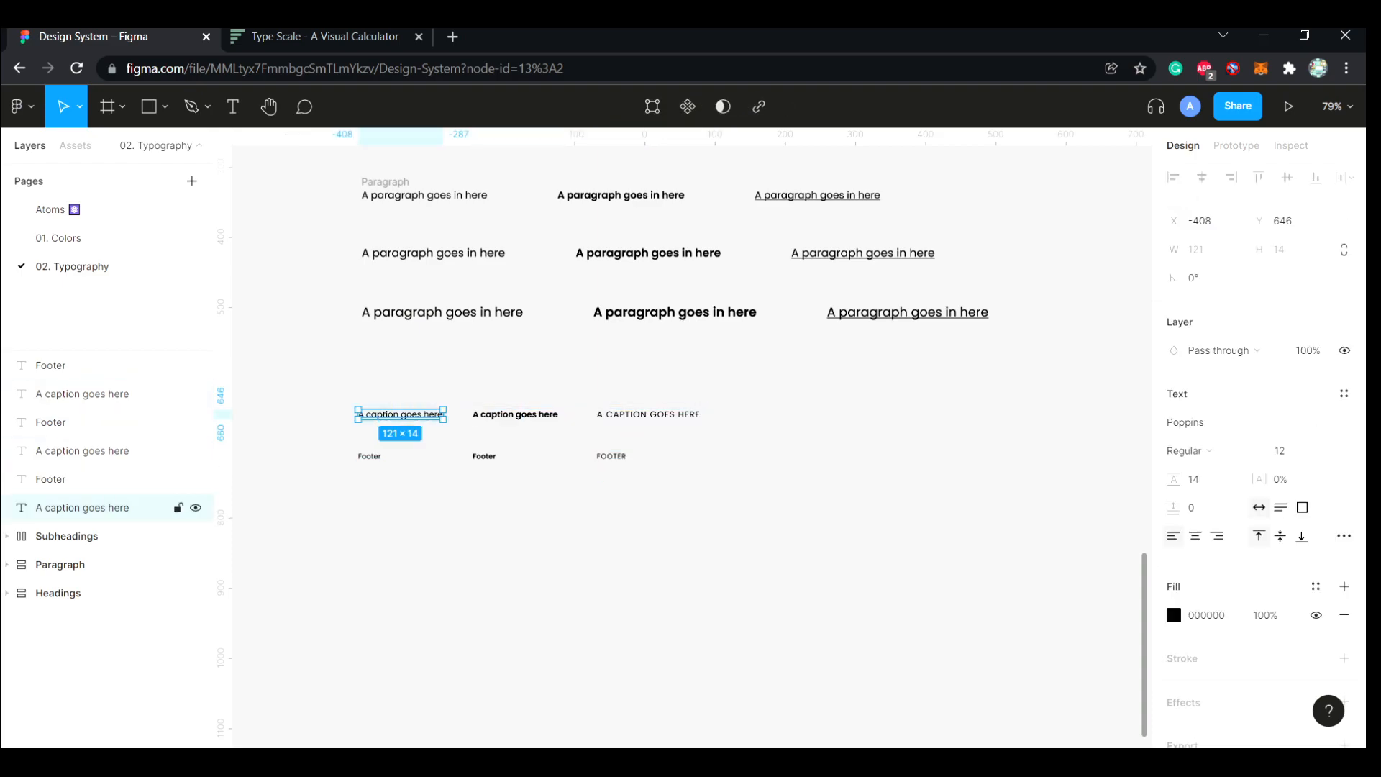
pyautogui.doubleClick(83, 507)
pyautogui.write('Caption/Regular')
pyautogui.press('Return')
# Rename the semibold caption layer as Caption/Semibold and the uppercase one as Caption/Cap
pyautogui.click(82, 394)
pyautogui.doubleClick(82, 393)
pyautogui.write('C')
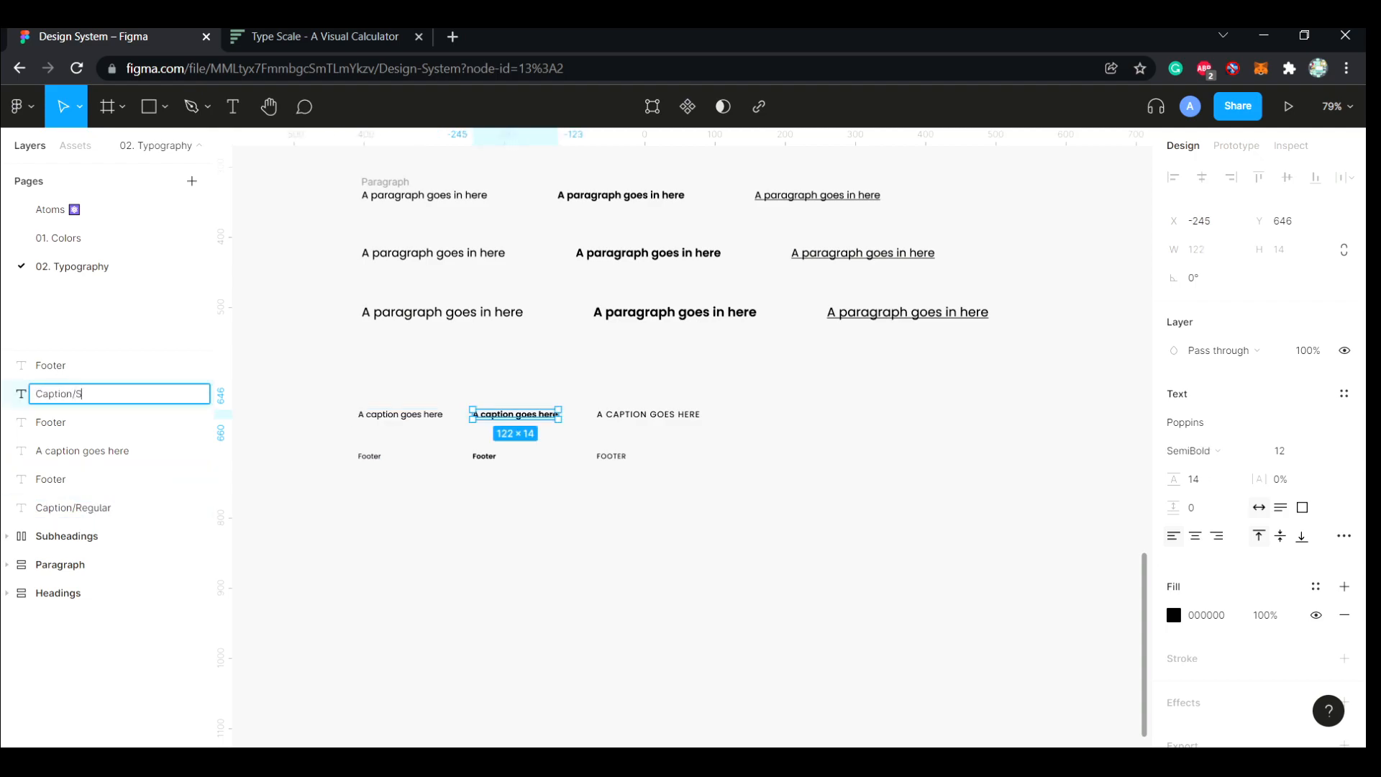
pyautogui.press('Return')
pyautogui.click(648, 414)
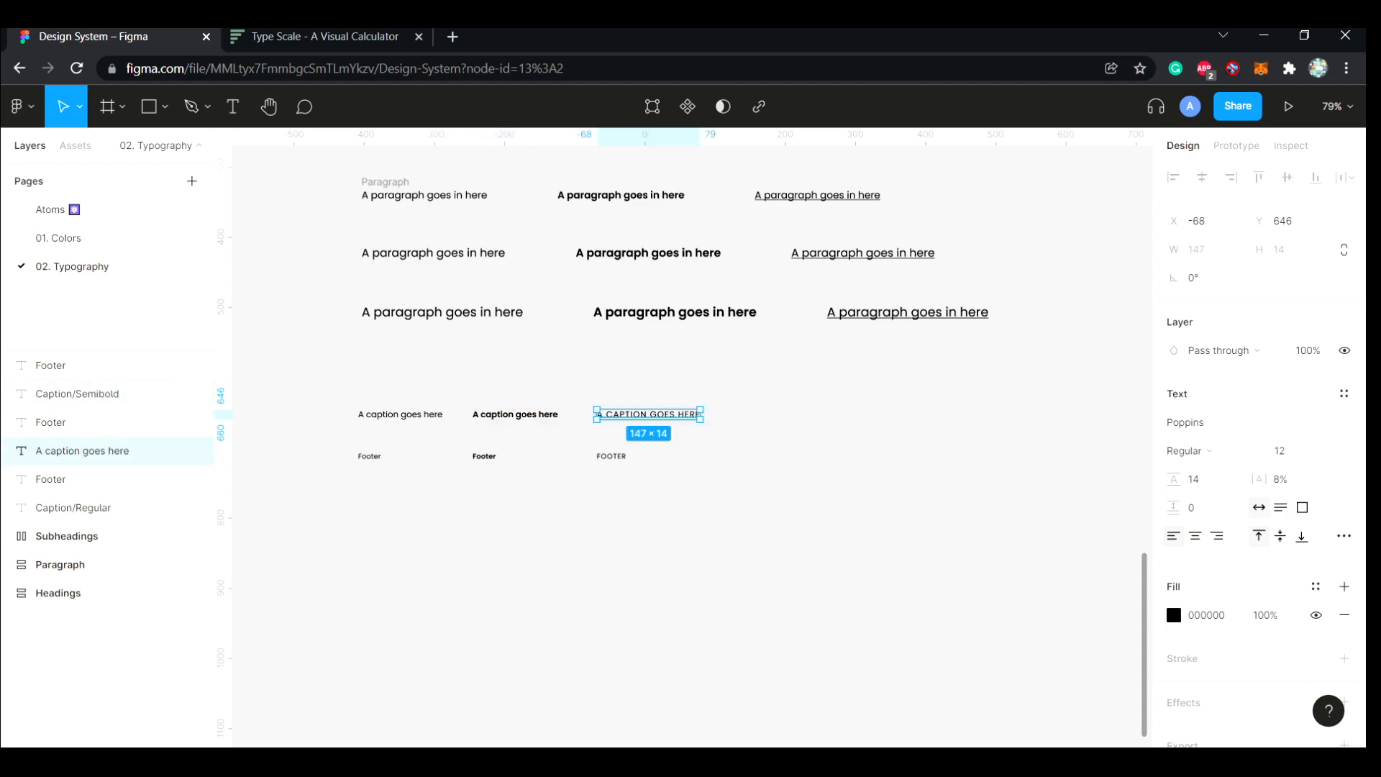
pyautogui.doubleClick(82, 451)
pyautogui.write('Caption')
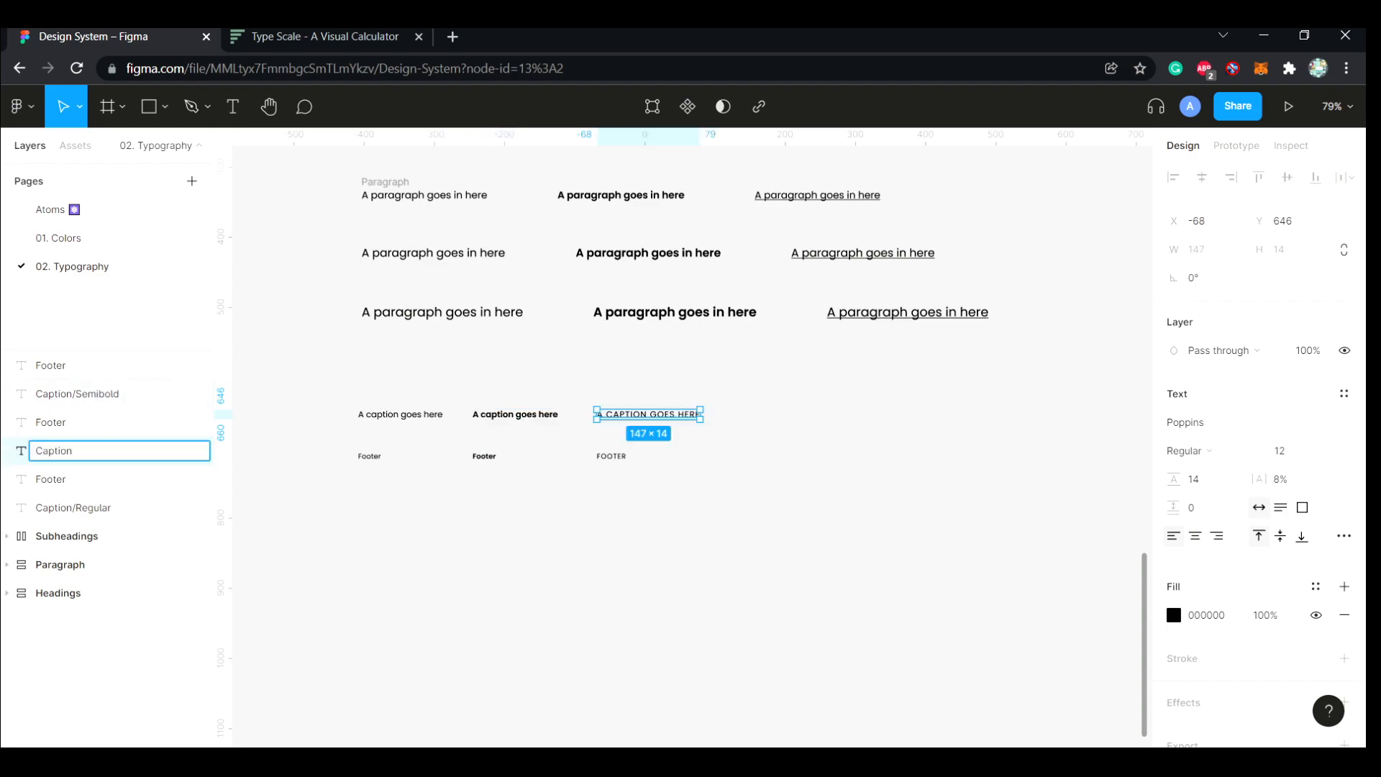
pyautogui.press('Return')
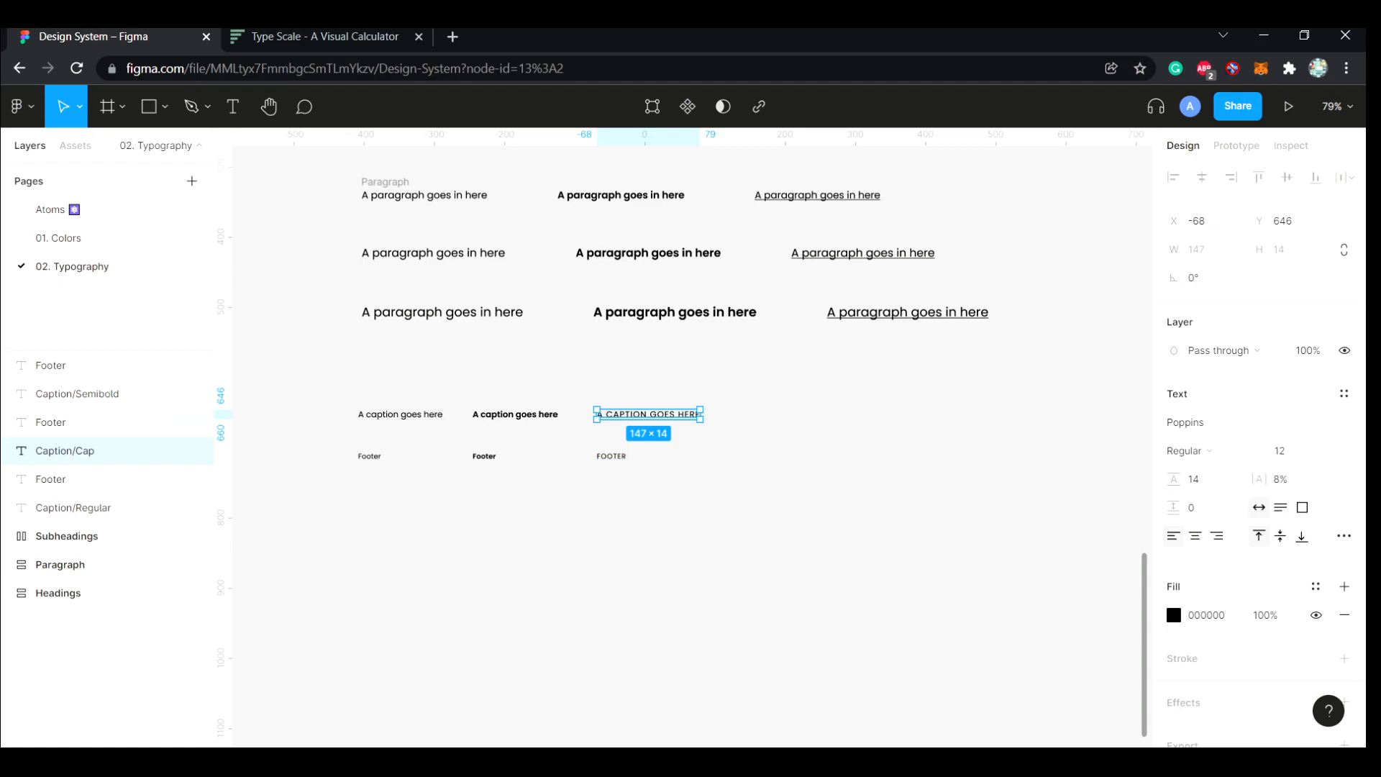
# Rename the regular footer layer as Footer/Regular and the uppercase one as Footer/Cap
pyautogui.click(86, 479)
pyautogui.doubleClick(87, 479)
pyautogui.write('Footer/R')
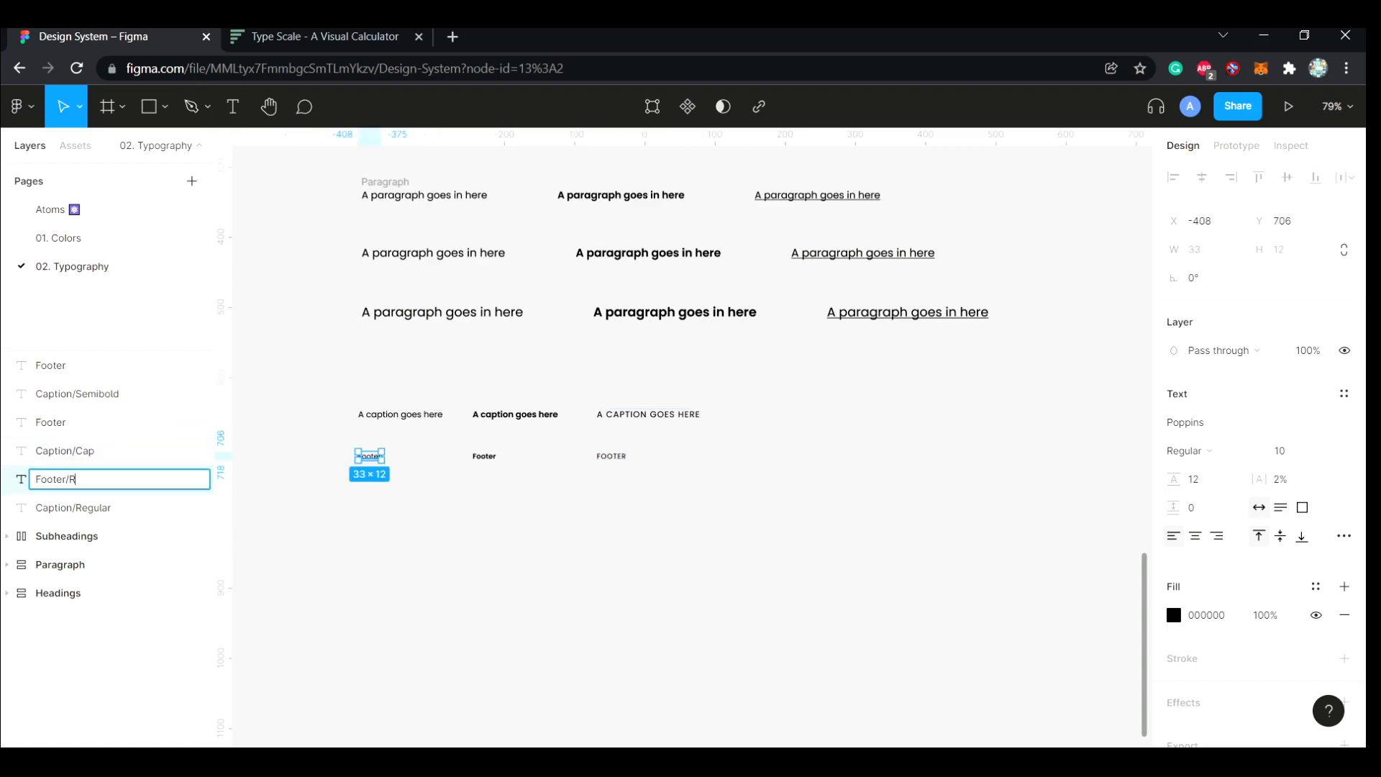
pyautogui.write('egular')
pyautogui.press('Return')
pyautogui.click(87, 422)
pyautogui.doubleClick(86, 423)
pyautogui.write('Footer/Cap')
pyautogui.press('Return')
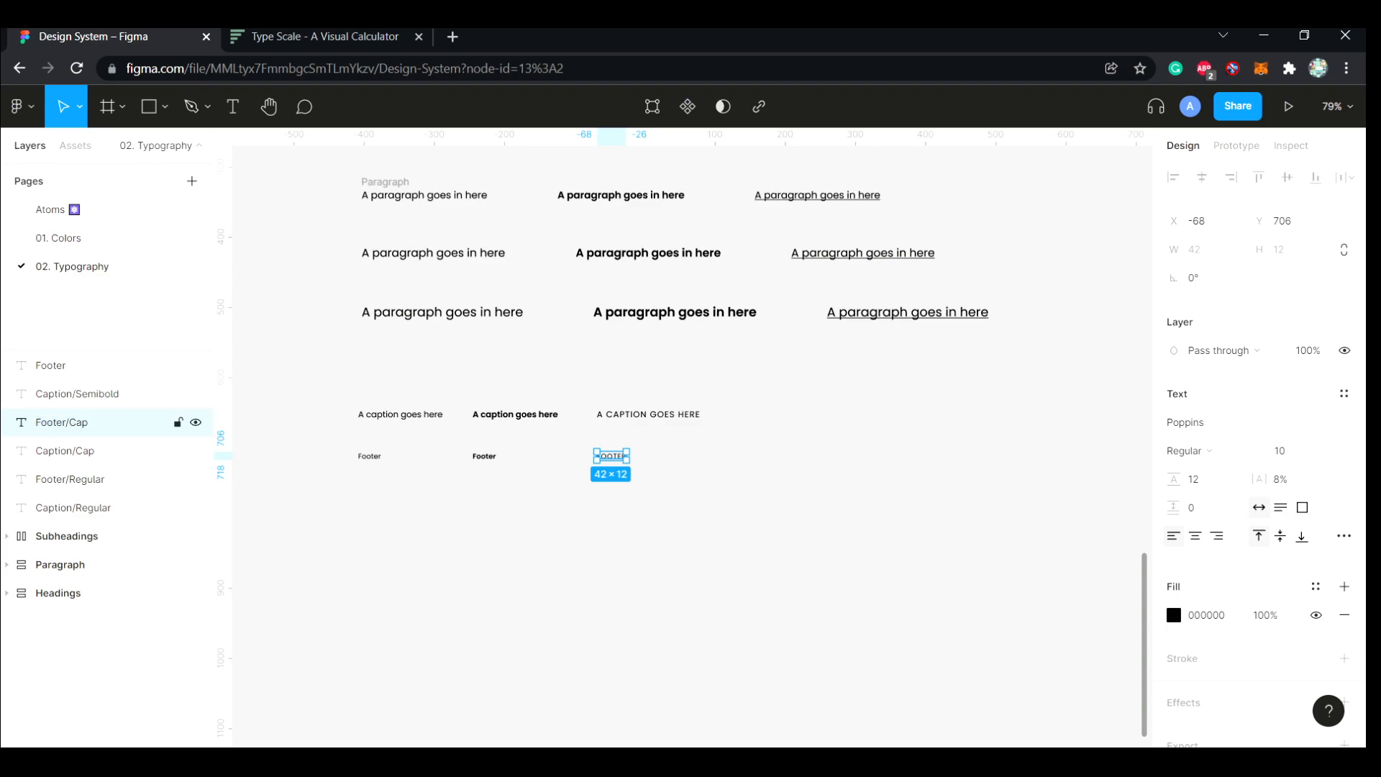
# Rename the semibold footer layer as Footer/Semibold
pyautogui.click(86, 365)
pyautogui.doubleClick(86, 365)
pyautogui.write('Footer/Semibold')
pyautogui.press('Return')
pyautogui.press('Escape')
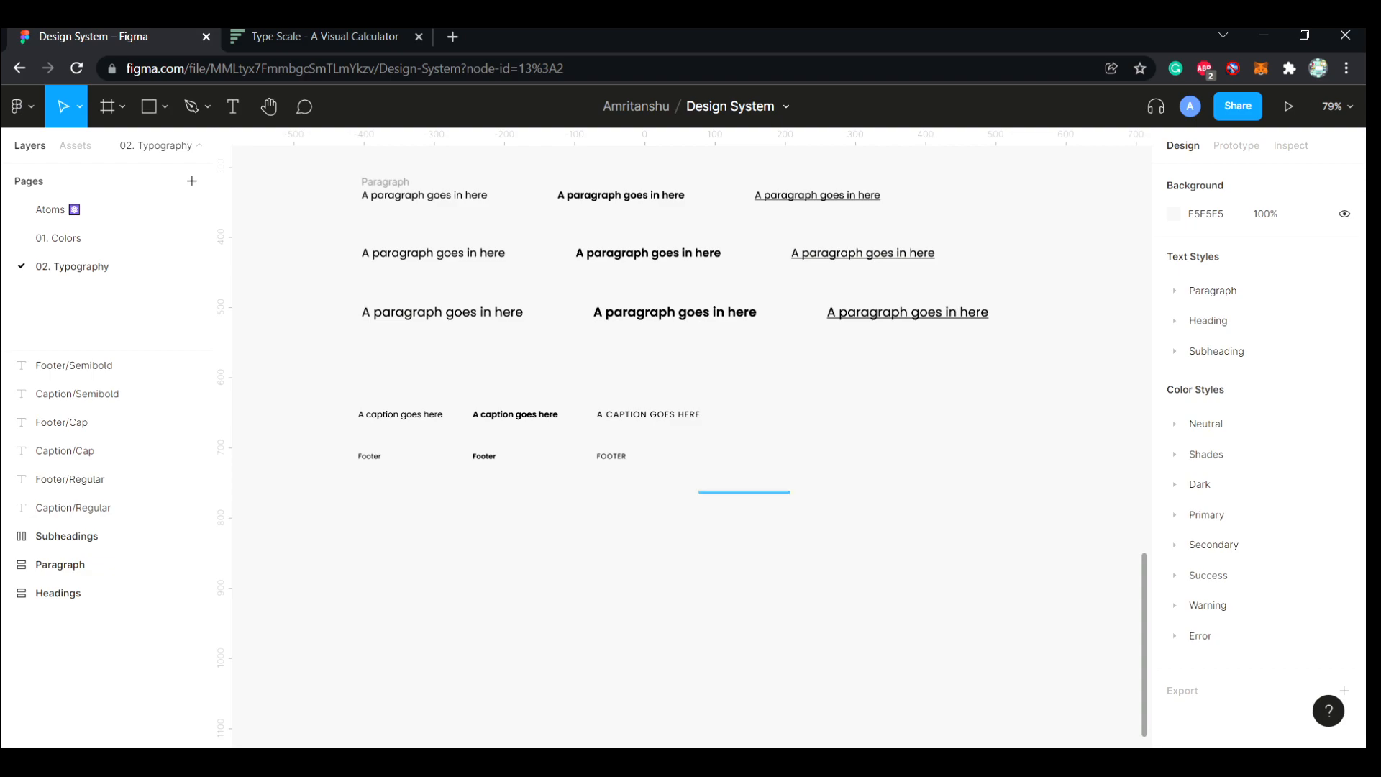
# Generate text styles from the six caption and footer layers with Styler's Generate Styles
pyautogui.moveTo(343, 370); pyautogui.dragTo(789, 491)
pyautogui.hotkey('ctrl', '/')
pyautogui.press('Return')
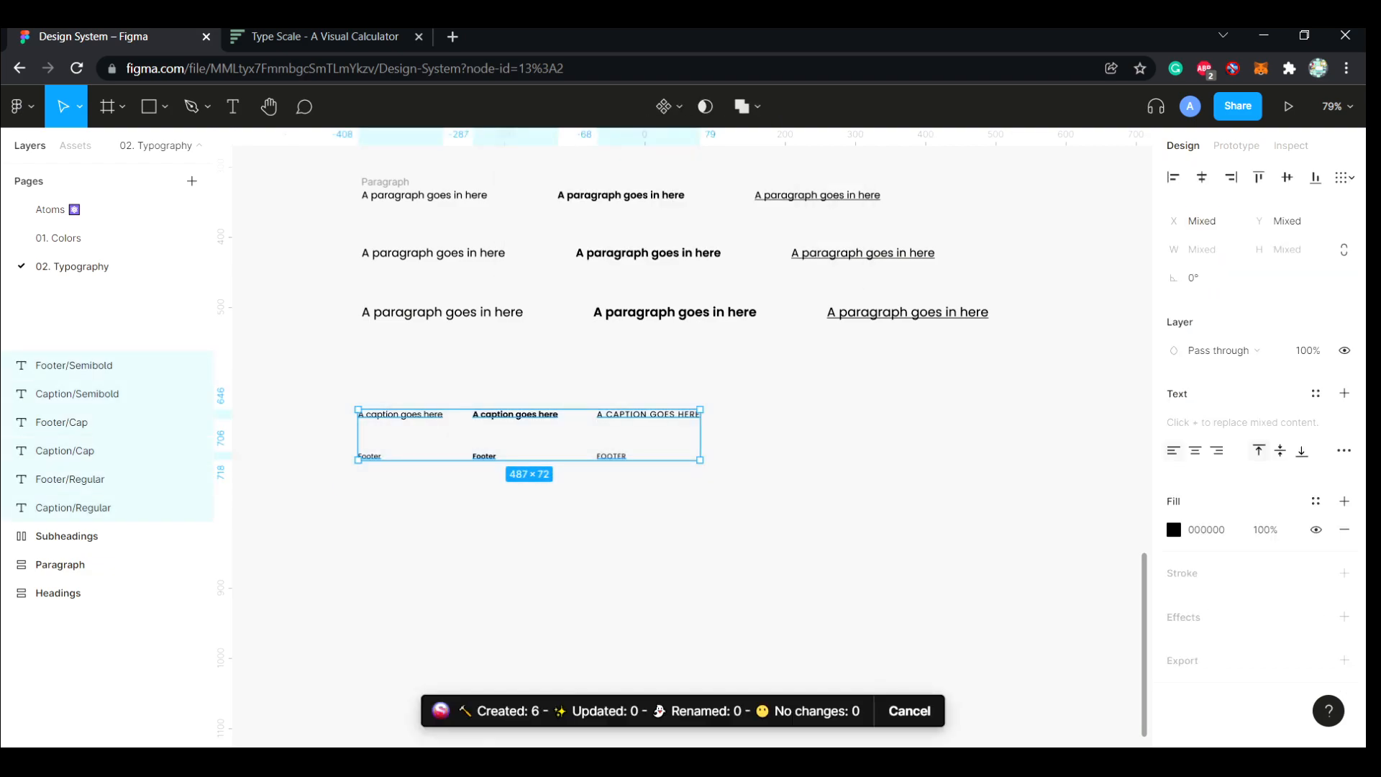
pyautogui.press('Escape')
# Wrap the three caption texts in an auto layout frame named Captions with item spacing 50
pyautogui.moveTo(338, 386); pyautogui.dragTo(735, 430)
pyautogui.hotkey('shift', 'a')
pyautogui.doubleClick(377, 403)
pyautogui.write('Capti')
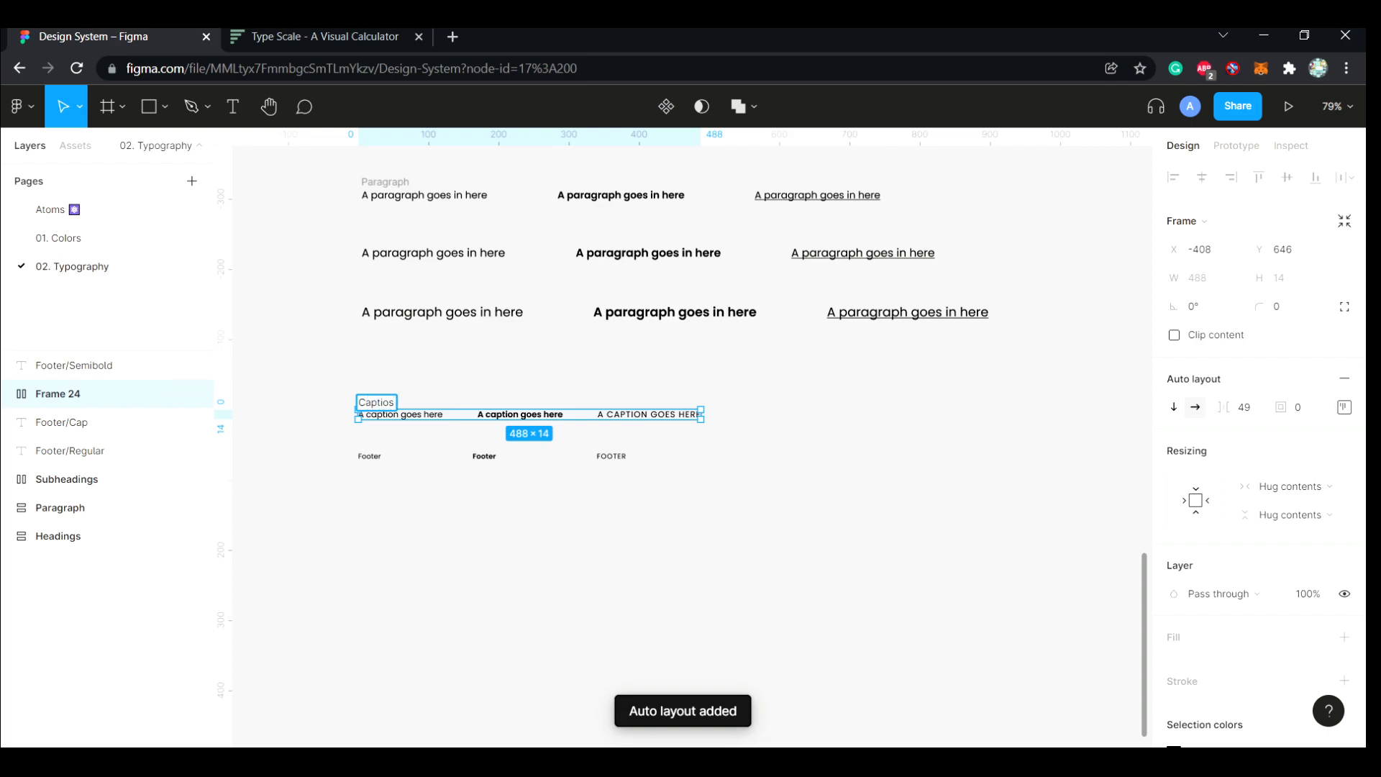
pyautogui.write('ons')
pyautogui.press('Return')
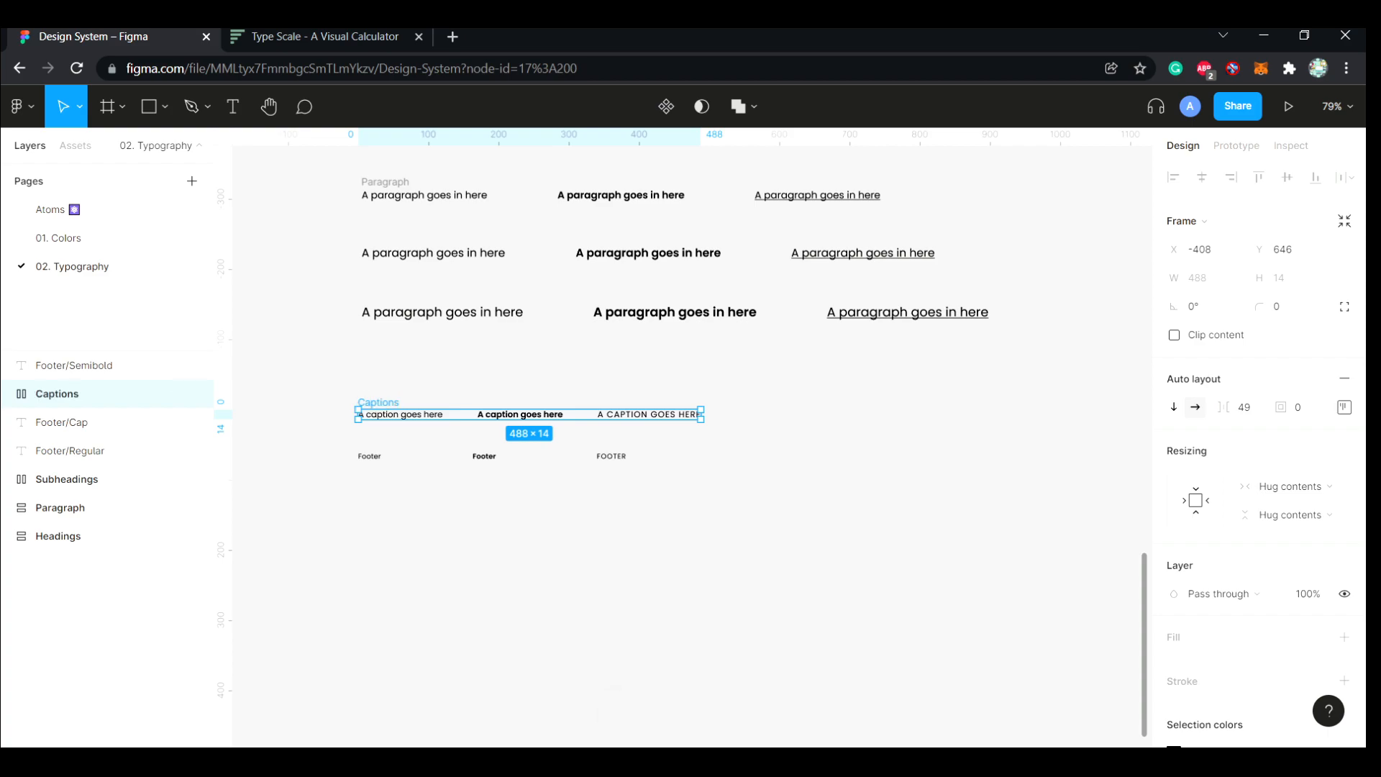
pyautogui.click(1244, 407)
pyautogui.write('50')
pyautogui.press('Return')
# Wrap the three footer texts in an auto layout frame named Footer with item spacing 50
pyautogui.moveTo(729, 440); pyautogui.dragTo(359, 467)
pyautogui.hotkey('shift', 'a')
pyautogui.doubleClick(373, 443)
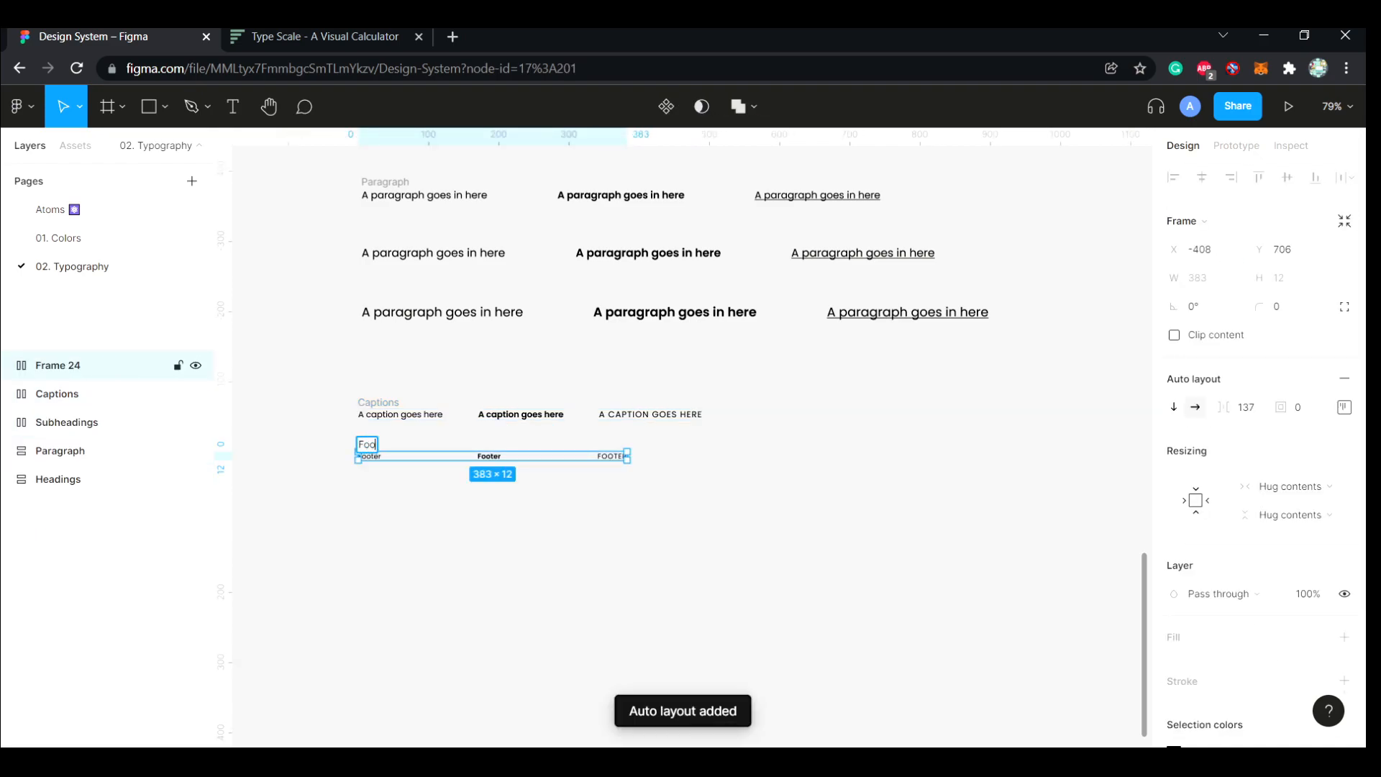
pyautogui.write('Footer')
pyautogui.press('Return')
pyautogui.click(1246, 408)
pyautogui.write('50')
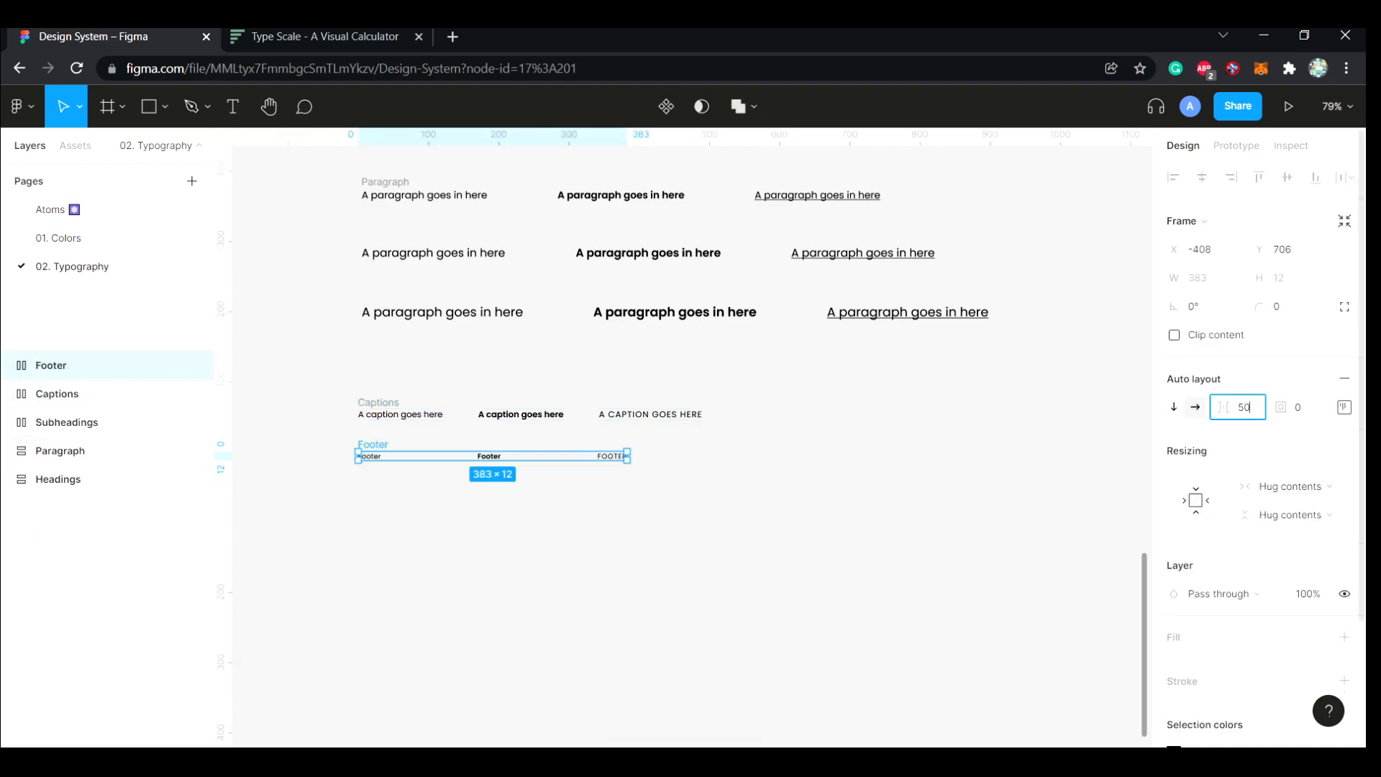
pyautogui.press('Return')
# Reposition the text frames below the headings to line up their left edges and widen the vertical gaps between sections
pyautogui.click(779, 533)
pyautogui.scroll(-1, 779, 532)
pyautogui.scroll(1, 775, 531)
pyautogui.click(51, 365)
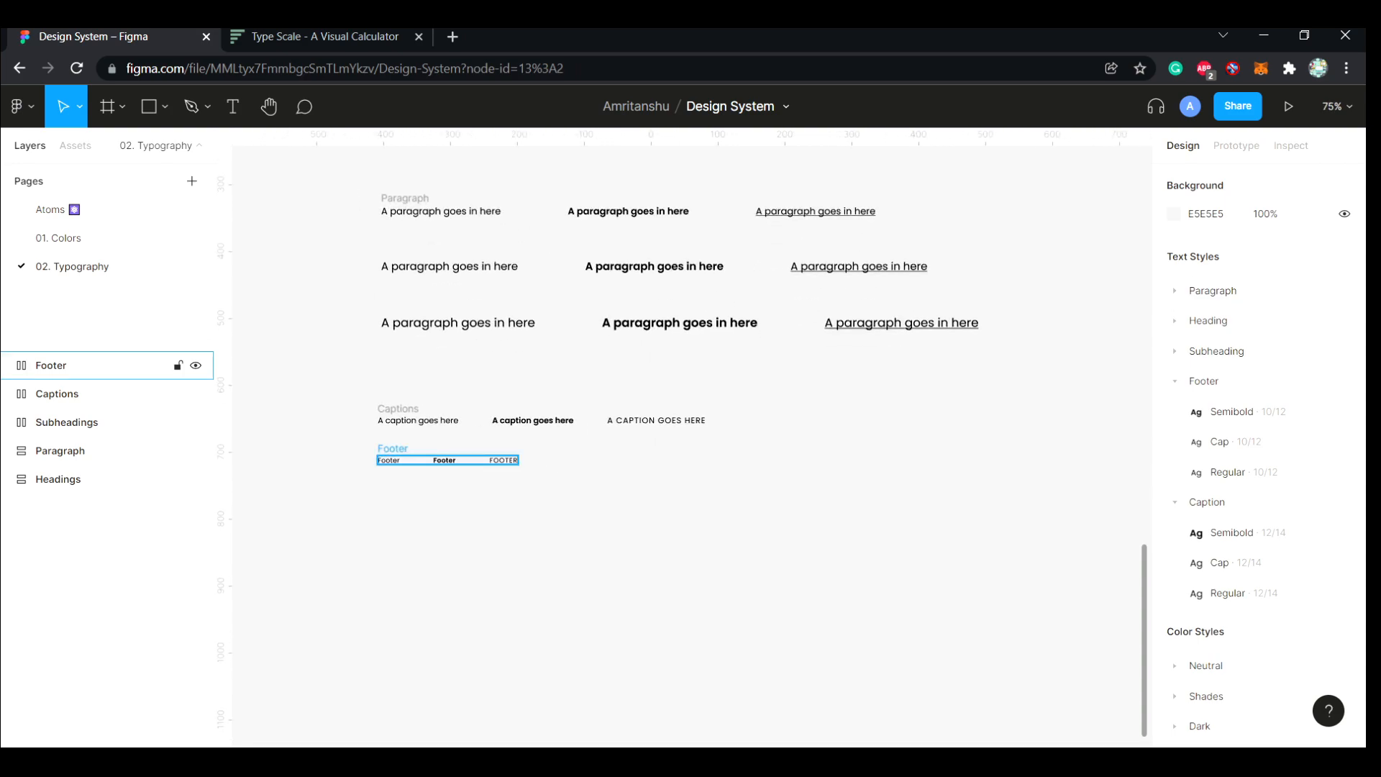
pyautogui.moveTo(398, 409); pyautogui.dragTo(401, 422)
pyautogui.moveTo(405, 198); pyautogui.dragTo(405, 241)
pyautogui.click(496, 198)
pyautogui.scroll(-3, 335, 479)
pyautogui.scroll(3, 334, 479)
pyautogui.moveTo(392, 435); pyautogui.dragTo(392, 524)
pyautogui.click(329, 338)
pyautogui.scroll(6, 328, 336)
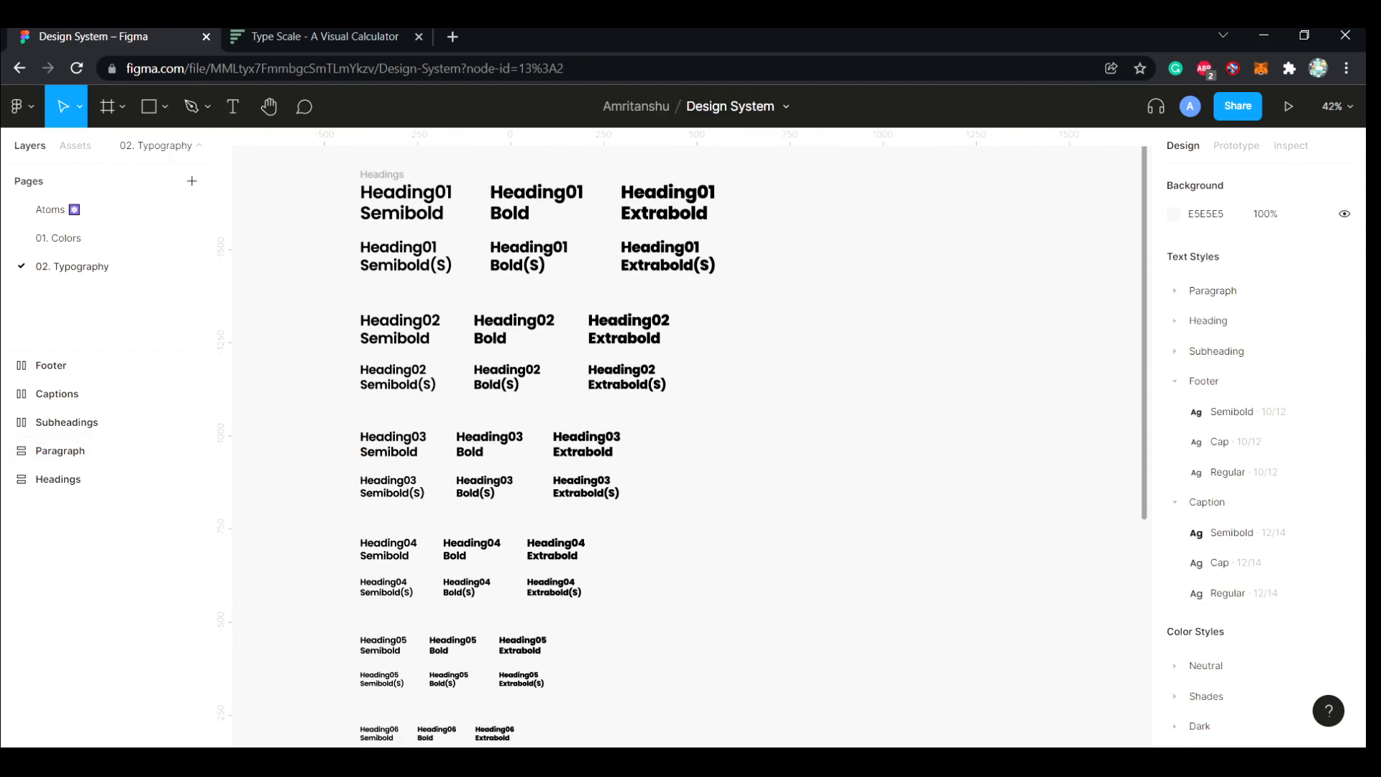
pyautogui.scroll(-4, 329, 337)
pyautogui.scroll(-1, 329, 337)
pyautogui.moveTo(417, 360); pyautogui.dragTo(417, 396)
pyautogui.click(561, 490)
# Look over the arranged typography page and the empty canvas area beside the text frames
pyautogui.scroll(6, 561, 490)
pyautogui.hscroll(2, 562, 490)
pyautogui.scroll(2, 561, 489)
pyautogui.scroll(-5, 561, 489)
pyautogui.scroll(3, 562, 490)
pyautogui.hscroll(-3, 561, 489)
pyautogui.scroll(-2, 562, 490)
pyautogui.scroll(9, 561, 489)
pyautogui.hscroll(2, 561, 489)
pyautogui.hscroll(8, 690, 446)
pyautogui.scroll(2, 690, 446)
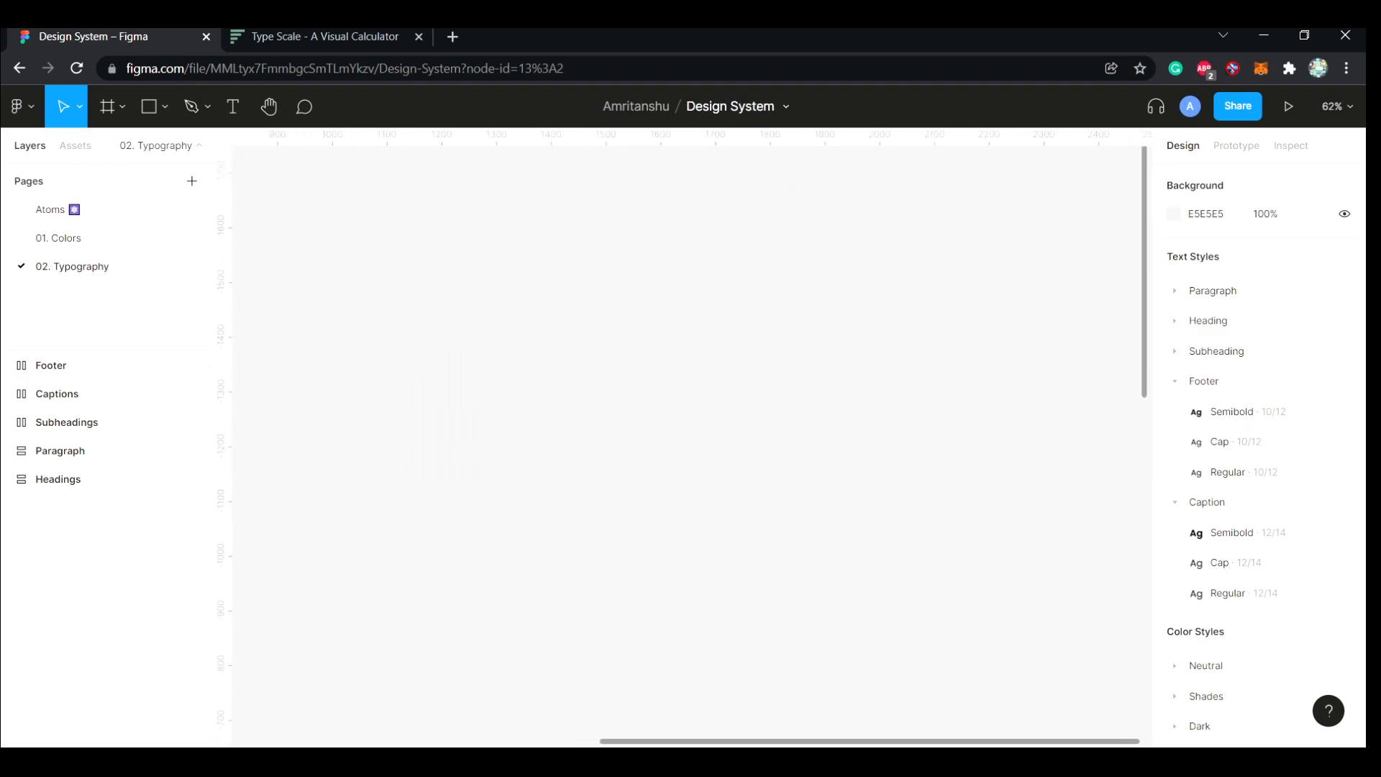
# Add a sample text layer containing a person's full name on the empty canvas area beside the text frames
pyautogui.press('t')
pyautogui.click(568, 379)
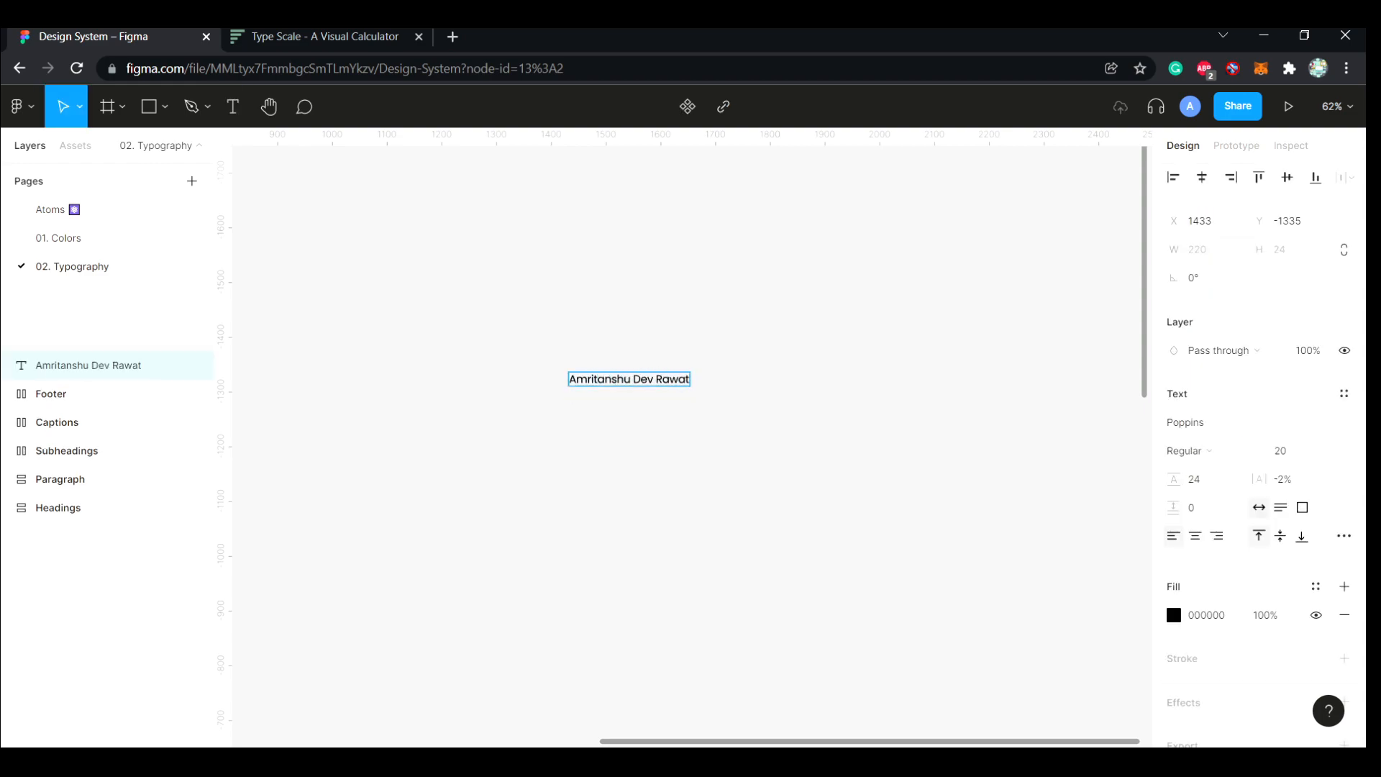
pyautogui.press('Escape')
# Try the Paragraph/P1 Underline, Semibold and Regular text styles in turn on the sample name text
pyautogui.scroll(5, 659, 381)
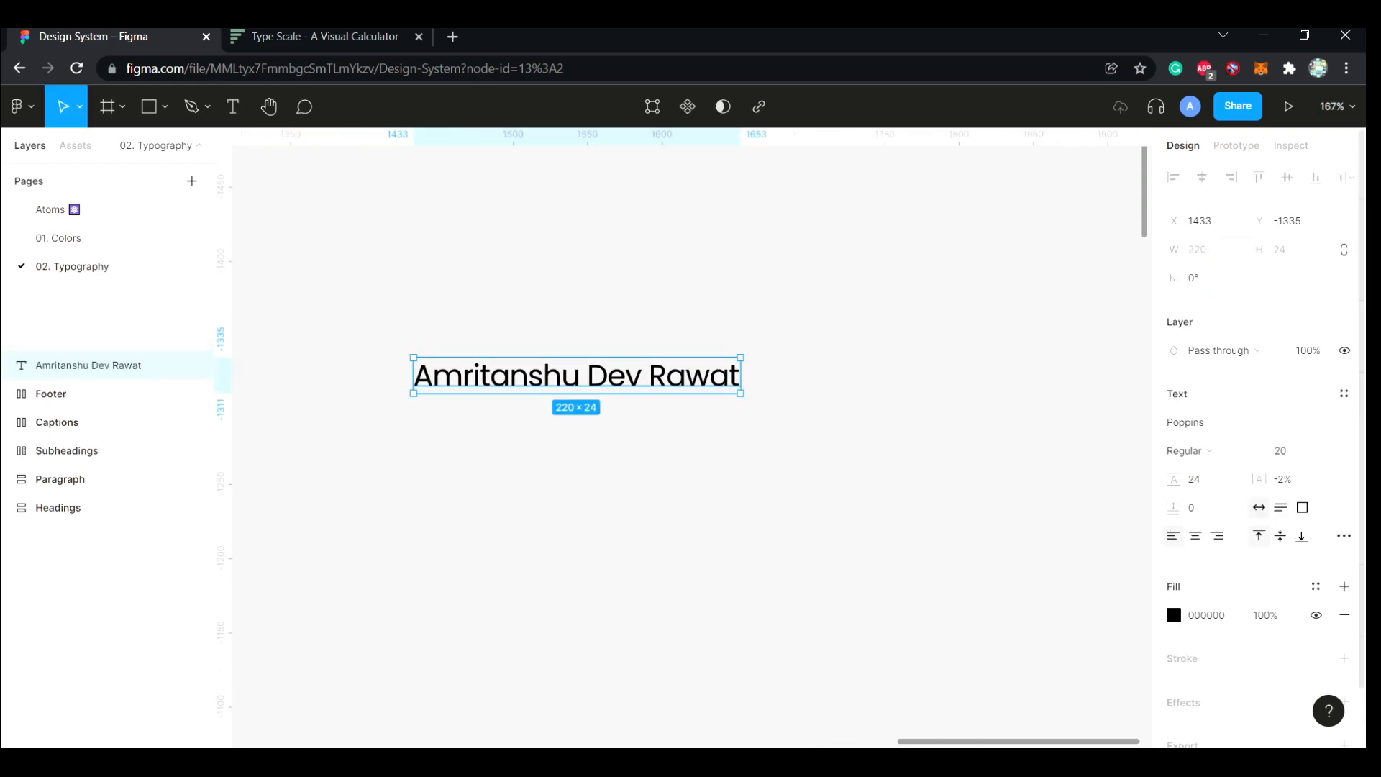
pyautogui.click(1344, 393)
pyautogui.click(1237, 531)
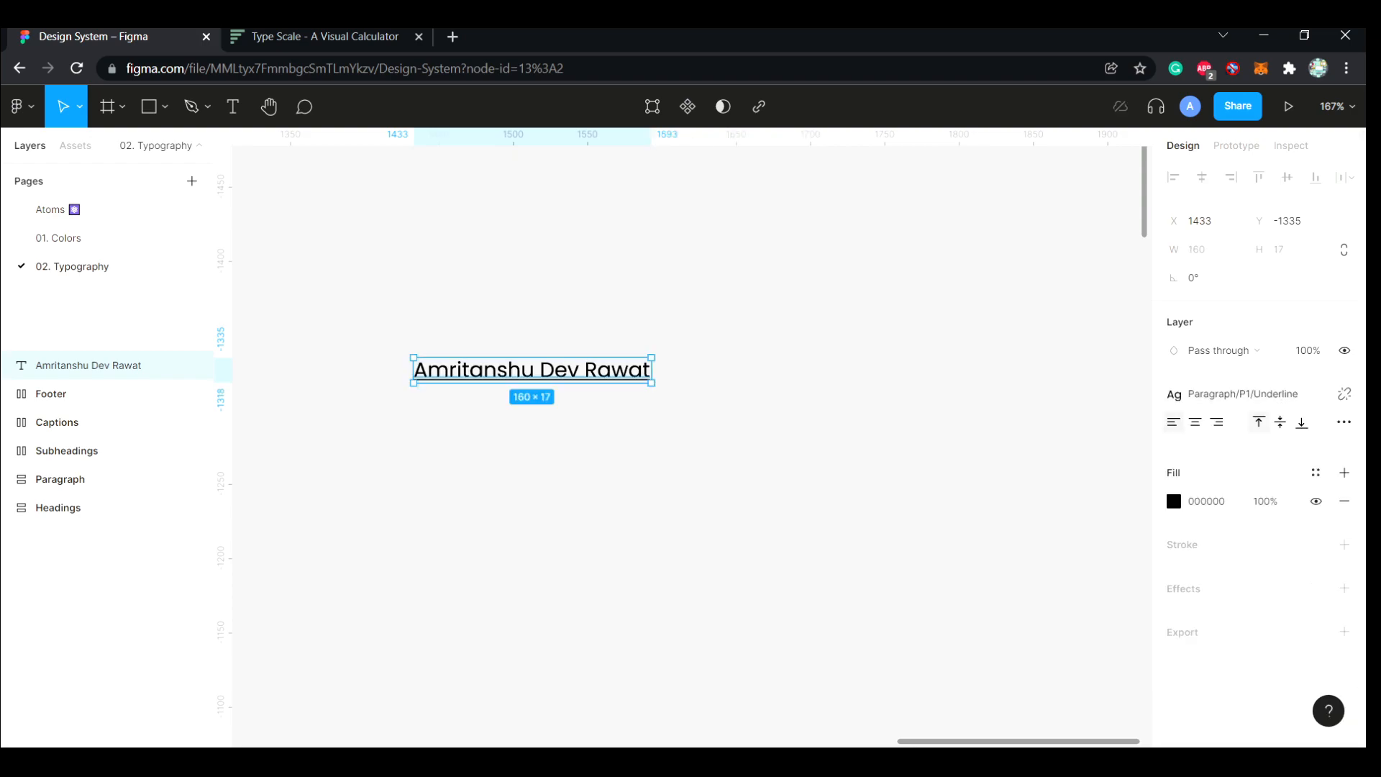
pyautogui.click(1344, 394)
pyautogui.click(1238, 560)
pyautogui.click(1344, 394)
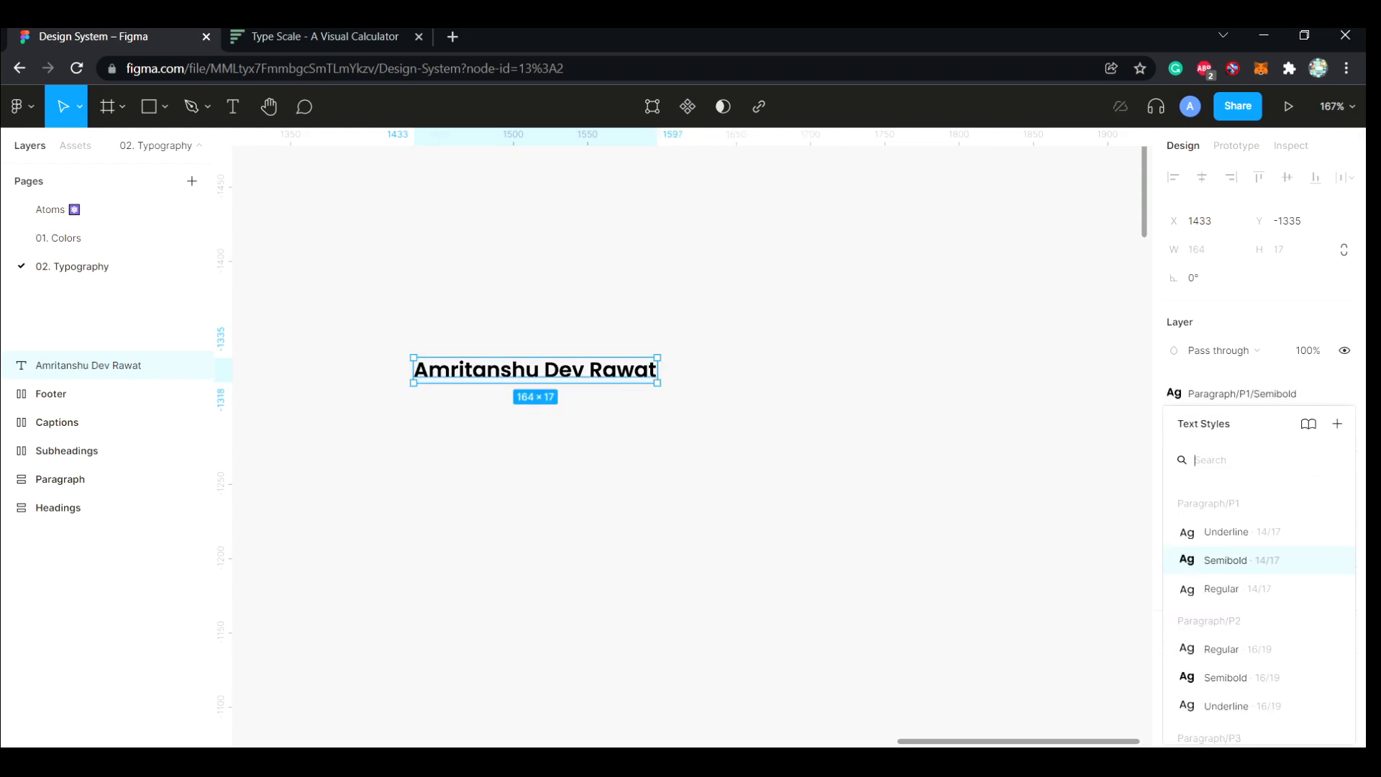
pyautogui.click(1238, 588)
# Search the text styles for Heading and apply Heading/H1/ExtraBold to the sample name text
pyautogui.click(1344, 393)
pyautogui.write('Heading')
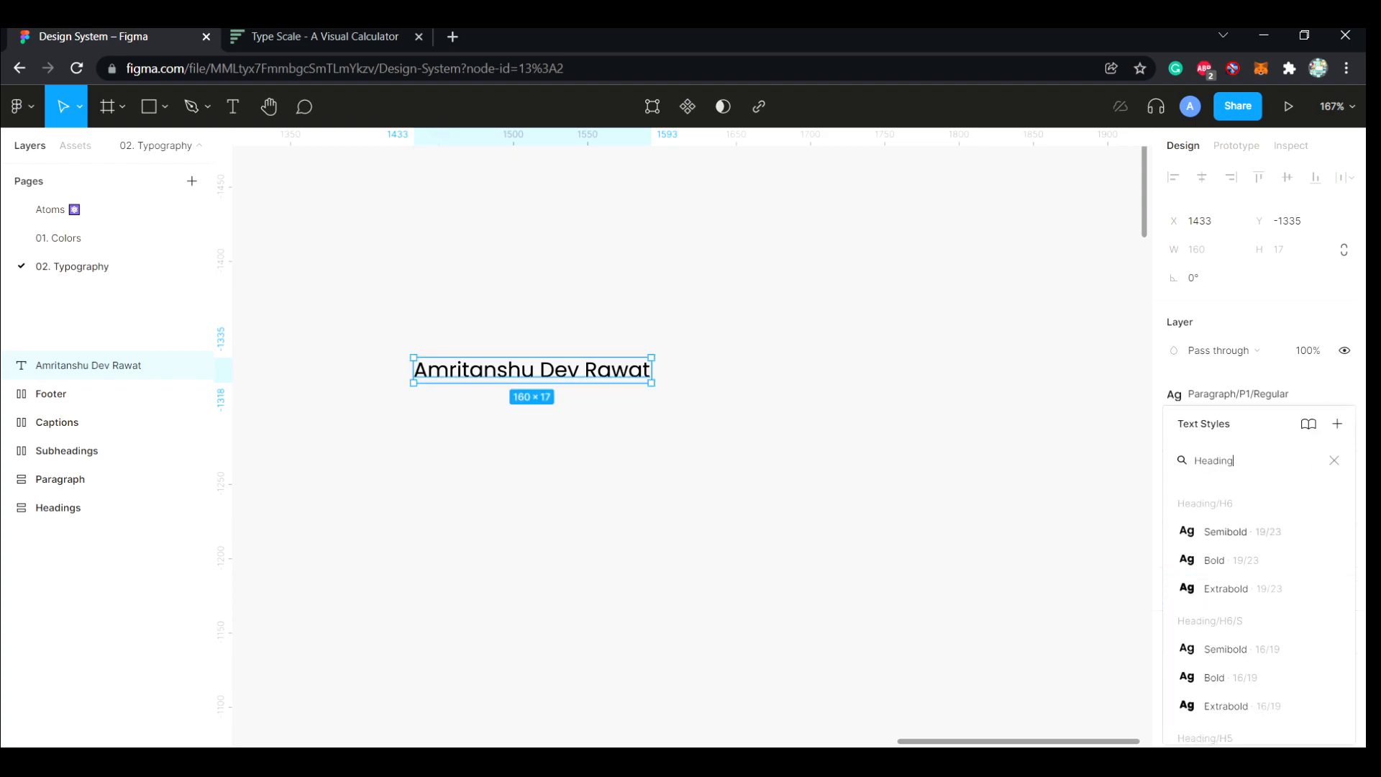
pyautogui.scroll(-10, 1260, 619)
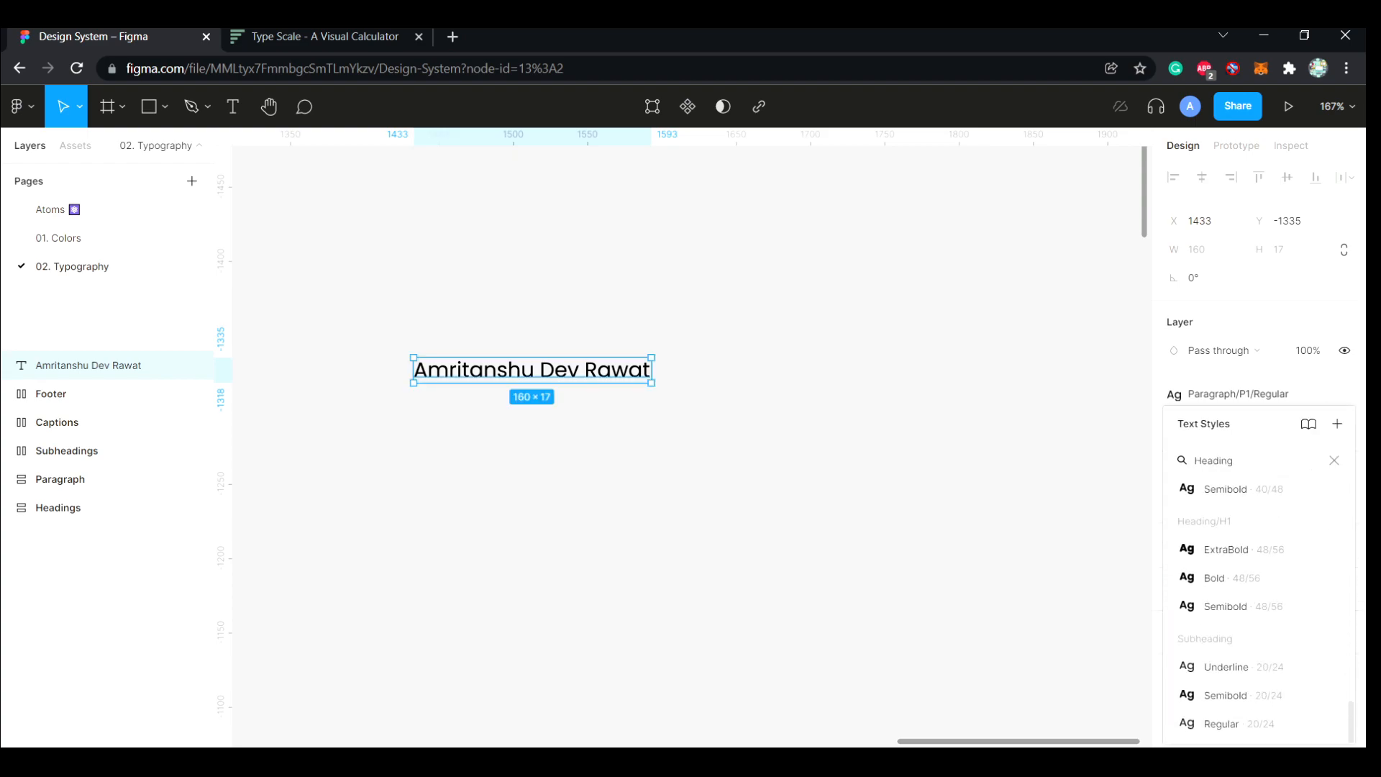
pyautogui.click(1243, 549)
# Browse the heading text styles for the sample name text and delete that text layer from the canvas
pyautogui.hscroll(2, 720, 431)
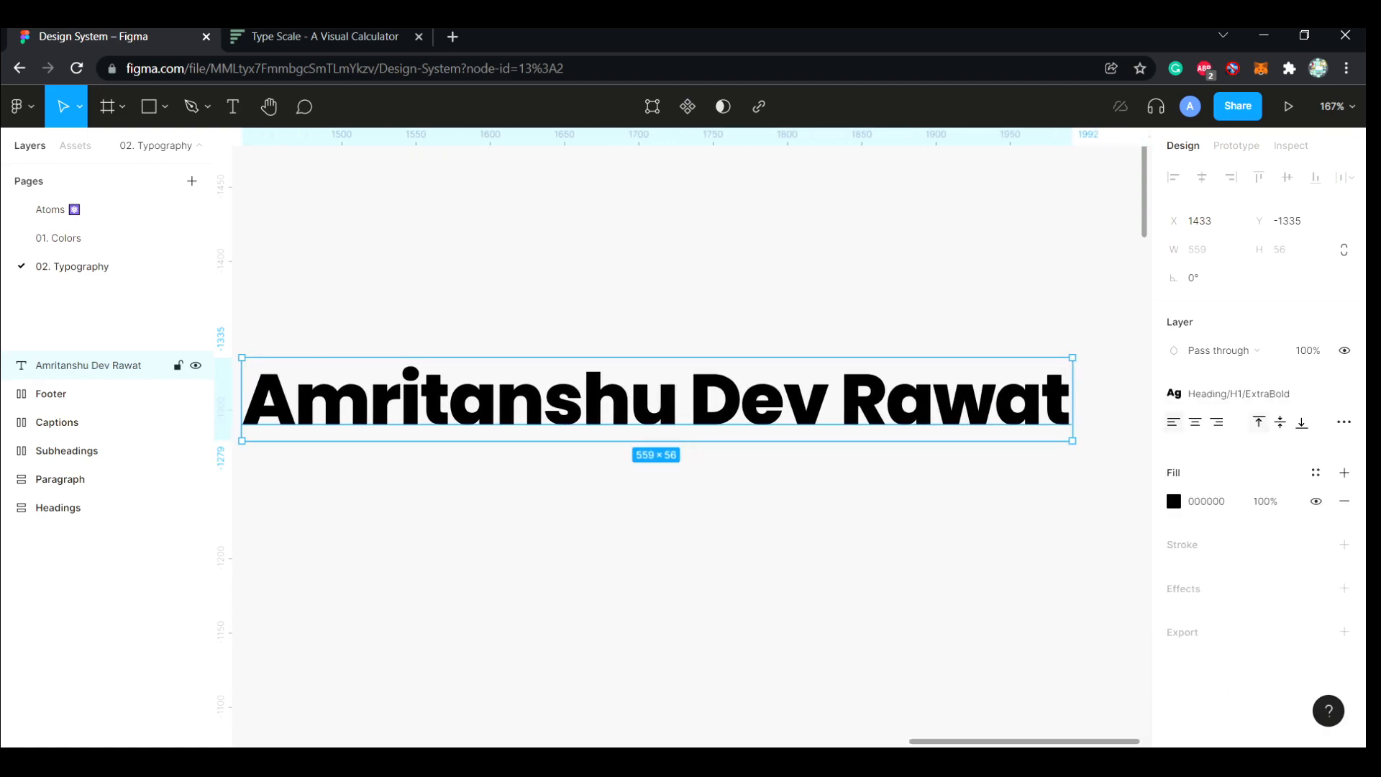
pyautogui.click(1239, 393)
pyautogui.scroll(-2, 1259, 612)
pyautogui.scroll(3, 1259, 611)
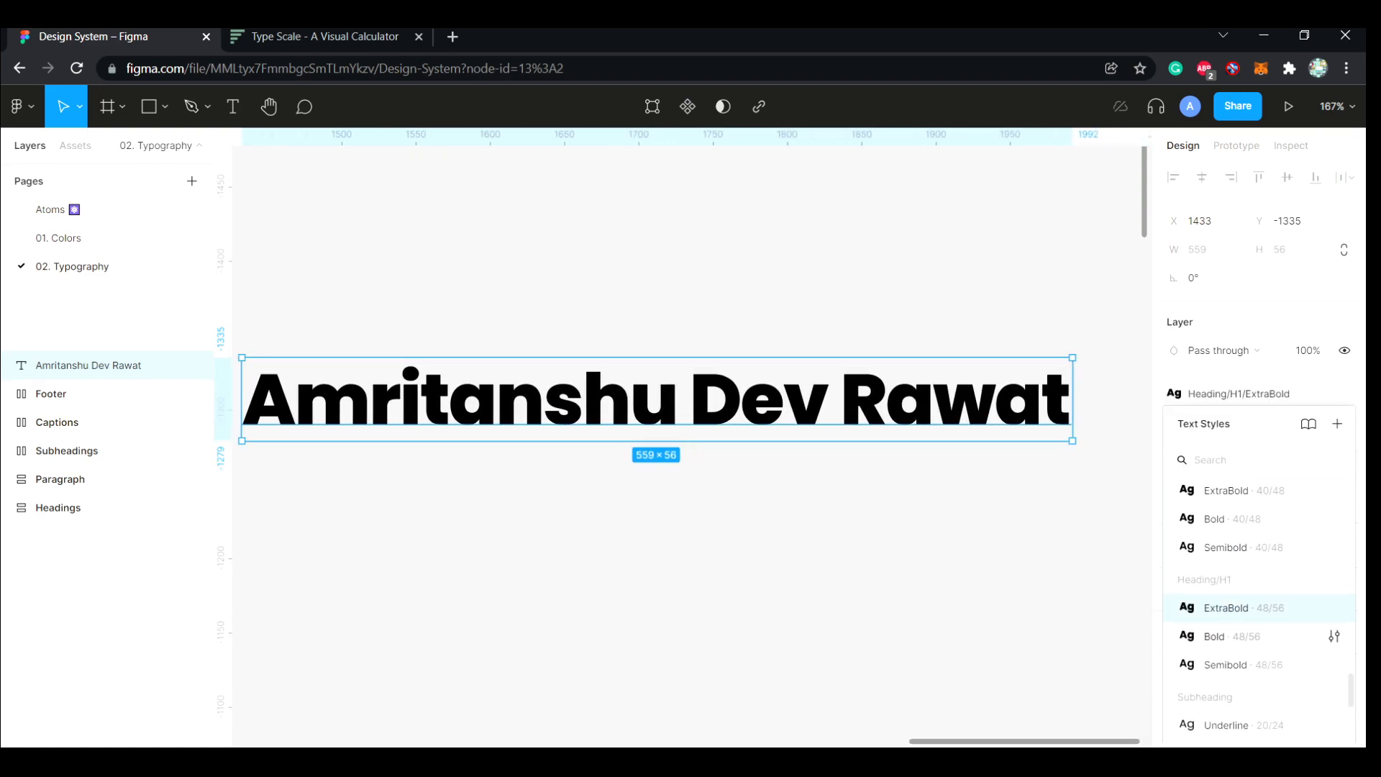
pyautogui.click(1245, 550)
pyautogui.hscroll(-2, 720, 432)
pyautogui.click(705, 497)
pyautogui.click(690, 395)
pyautogui.press('Delete')
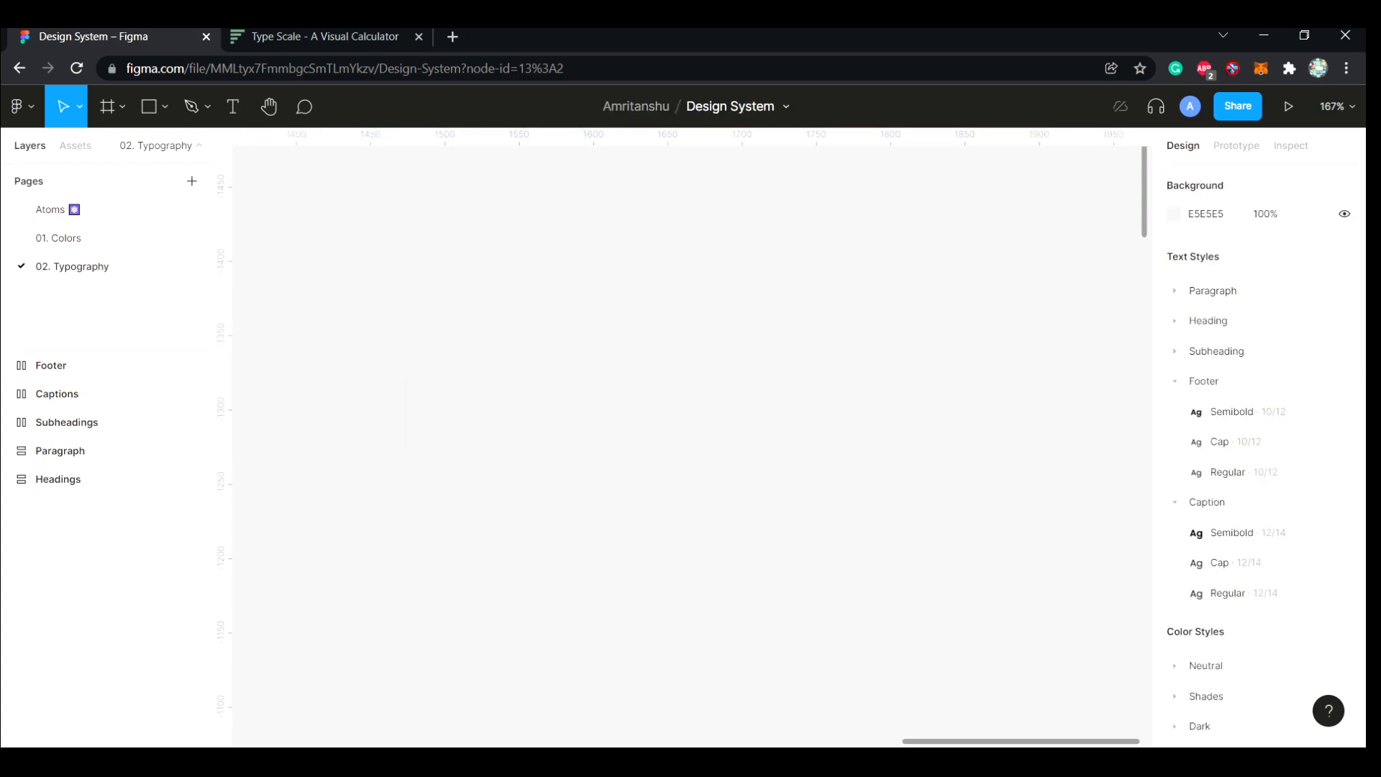